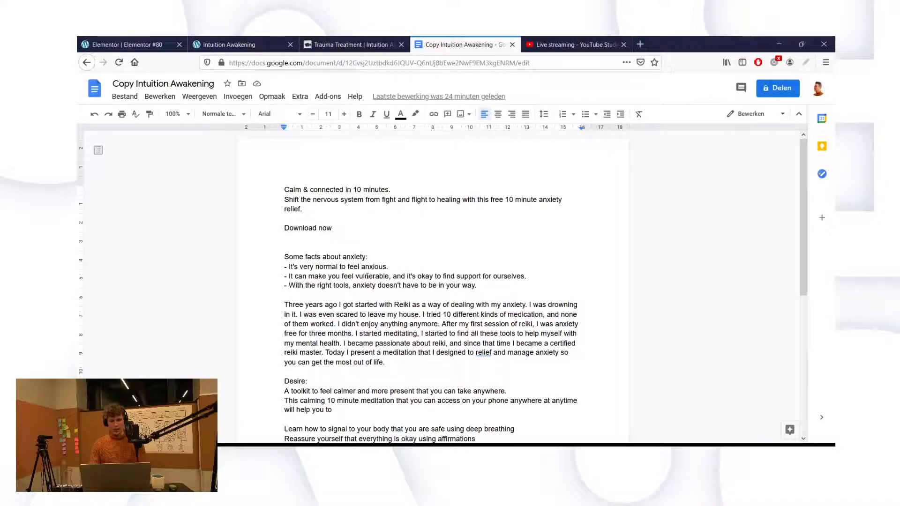
{"action": "scroll", "coordinate": [400, 211], "scroll_direction": "down", "scroll_amount": 2}
{"action": "scroll", "coordinate": [400, 211], "scroll_direction": "up", "scroll_amount": 2}
{"action": "scroll", "coordinate": [450, 272], "scroll_direction": "down", "scroll_amount": 1}
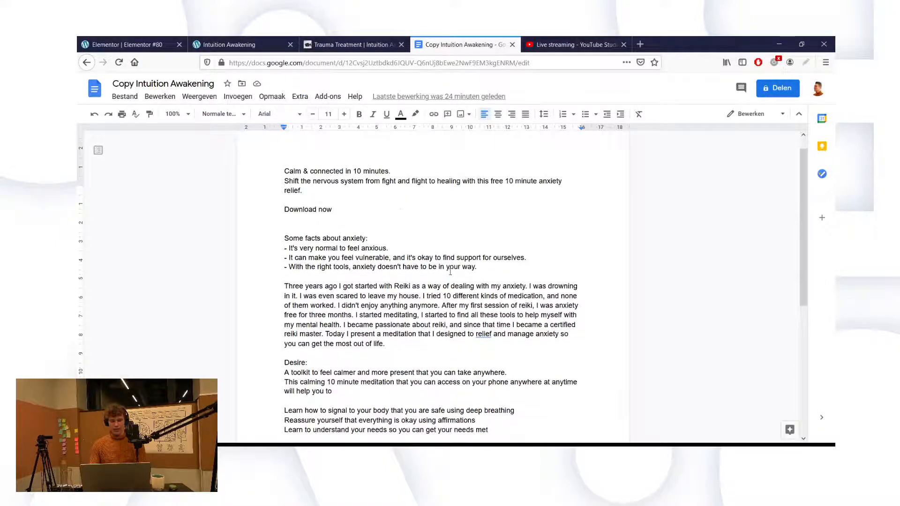
{"action": "scroll", "coordinate": [450, 272], "scroll_direction": "down", "scroll_amount": 1}
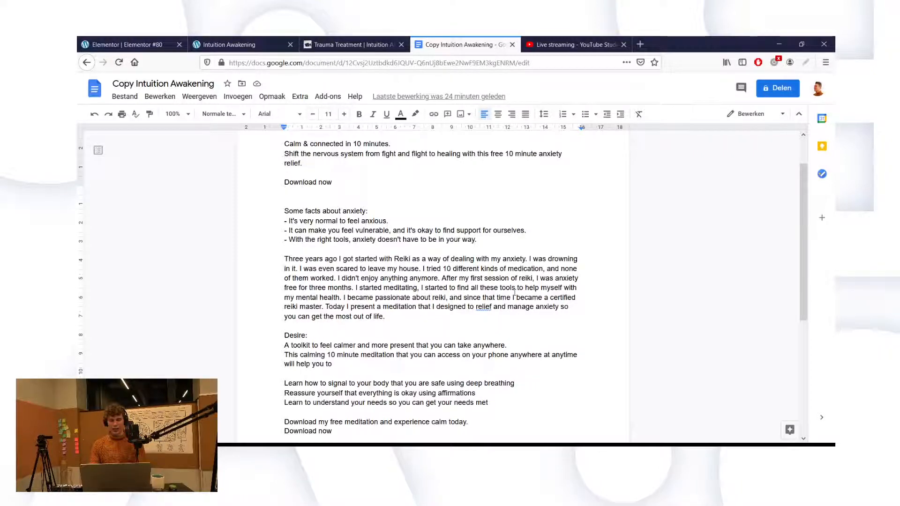
{"action": "scroll", "coordinate": [549, 300], "scroll_direction": "down", "scroll_amount": 1}
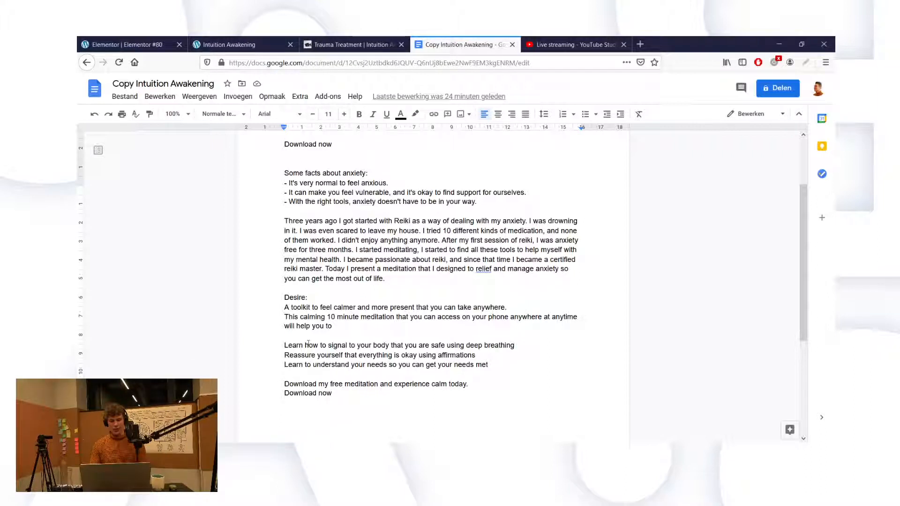
Step: Back in the Elementor editor, open Edit Section for the hero holding both headings
{"action": "left_click", "coordinate": [119, 47]}
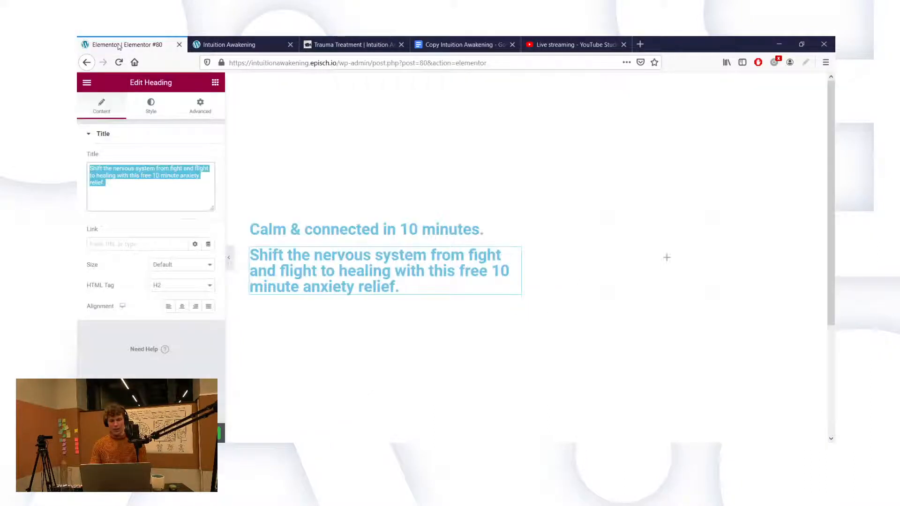
{"action": "left_click", "coordinate": [174, 184]}
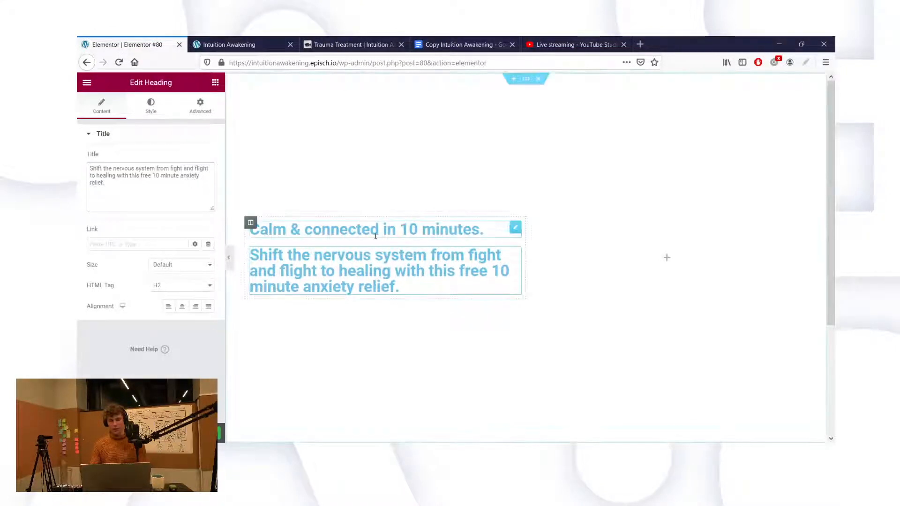
{"action": "scroll", "coordinate": [446, 270], "scroll_direction": "down", "scroll_amount": 2}
{"action": "scroll", "coordinate": [446, 270], "scroll_direction": "down", "scroll_amount": 4}
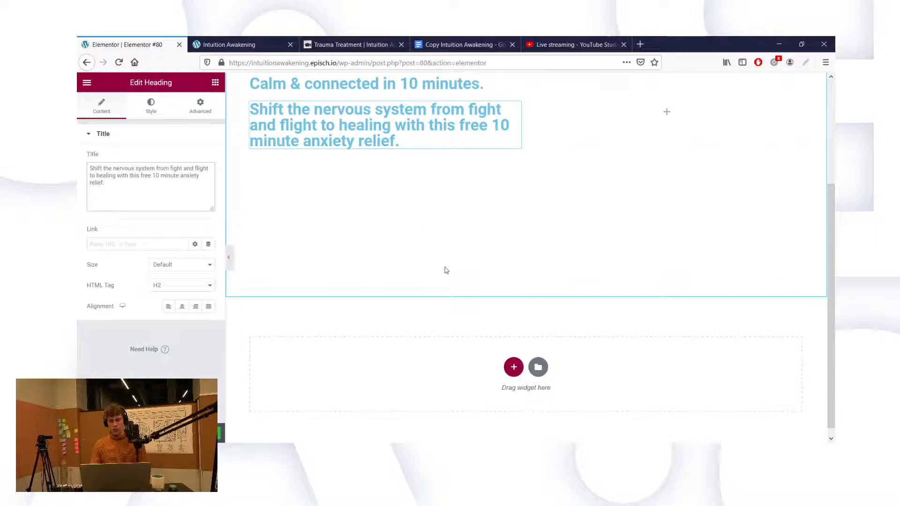
{"action": "scroll", "coordinate": [446, 270], "scroll_direction": "up", "scroll_amount": 3}
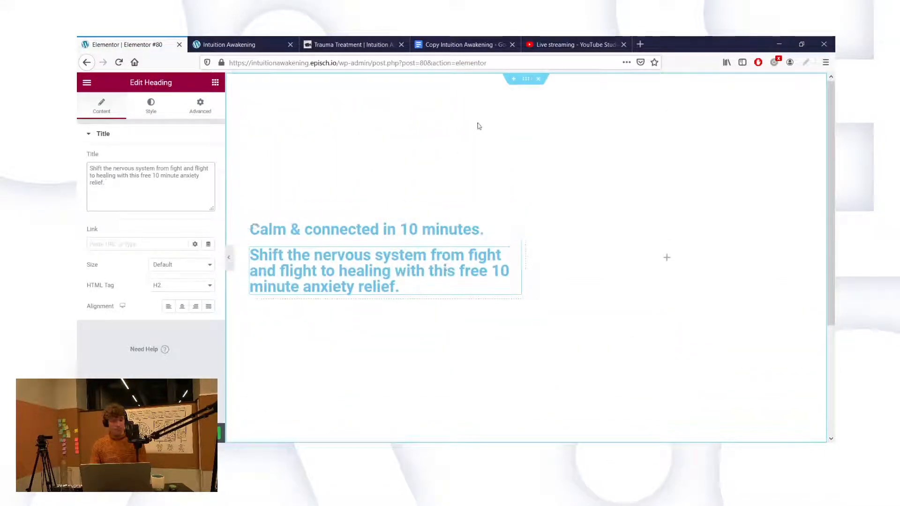
{"action": "left_click", "coordinate": [527, 83]}
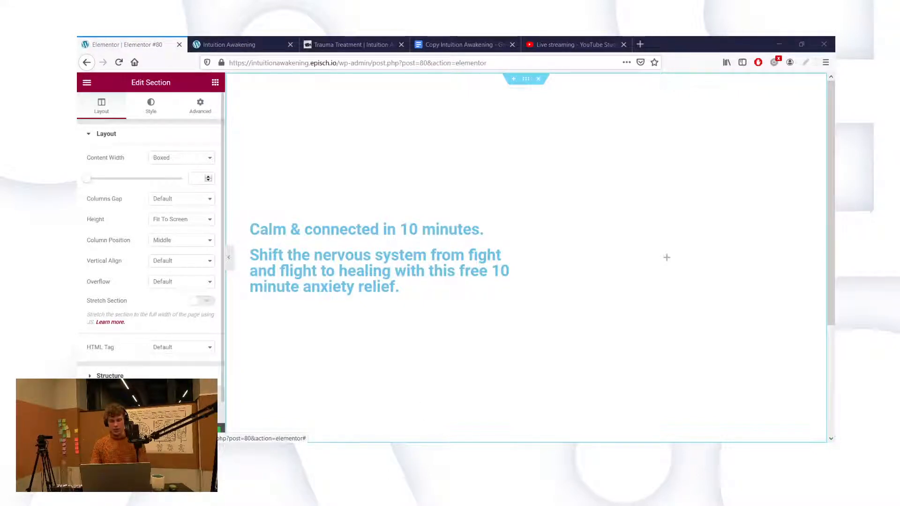
Step: Give the section a Classic style background and bring up the media library for its image
{"action": "left_click", "coordinate": [150, 106]}
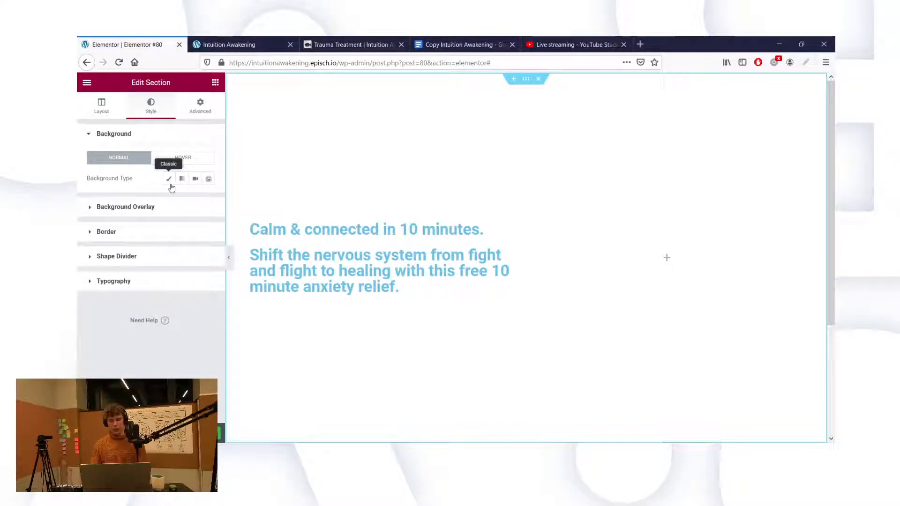
{"action": "left_click", "coordinate": [170, 184]}
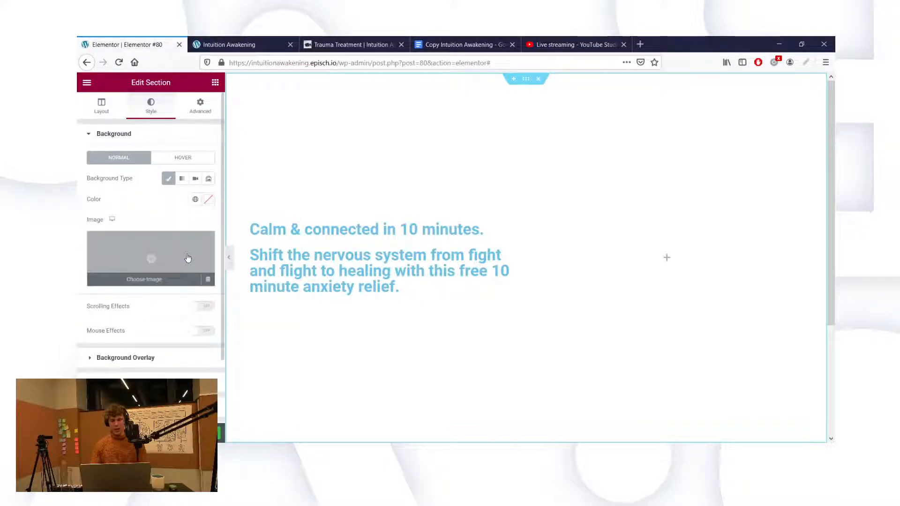
{"action": "left_click", "coordinate": [188, 258]}
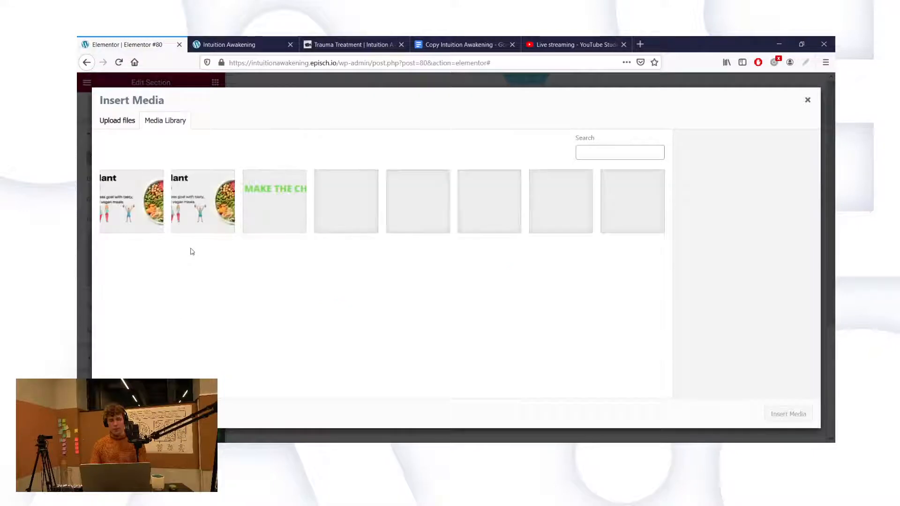
Step: Upload the meditation bedroom photo and insert it as the hero section's background
{"action": "left_click", "coordinate": [108, 120]}
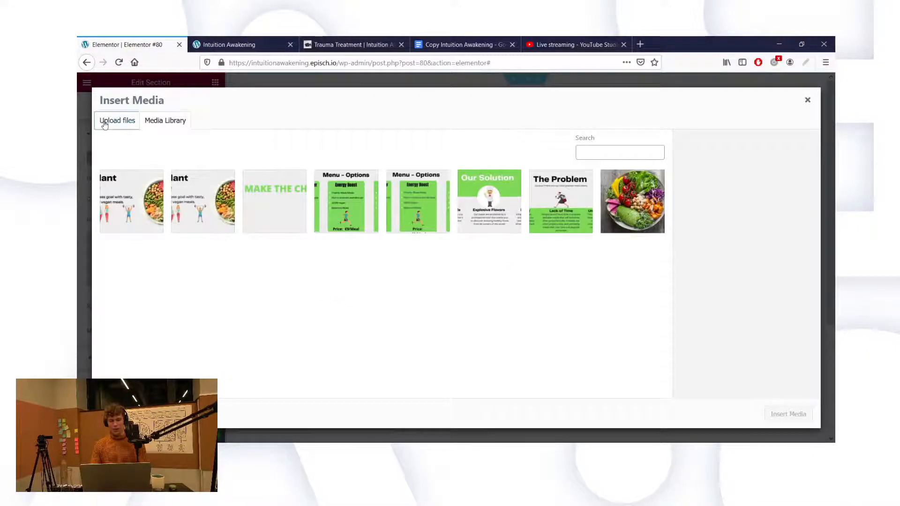
{"action": "left_click", "coordinate": [454, 253]}
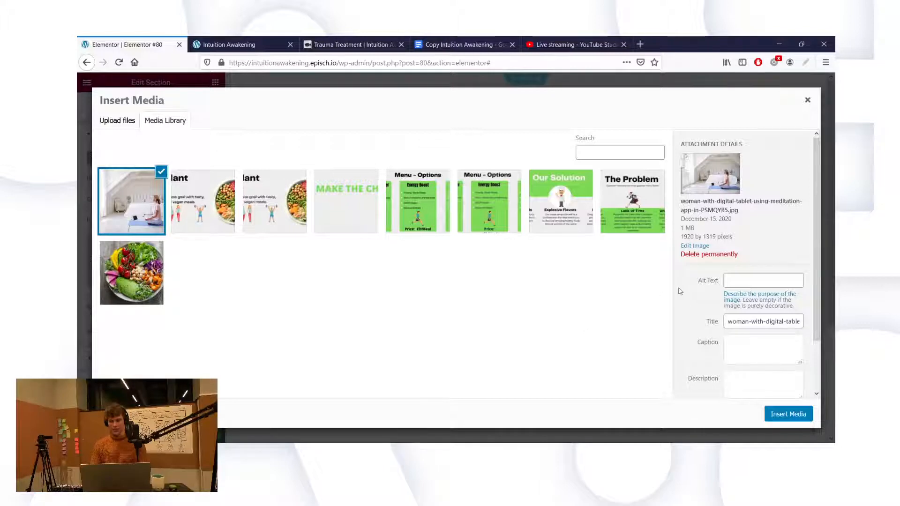
{"action": "left_click", "coordinate": [778, 414]}
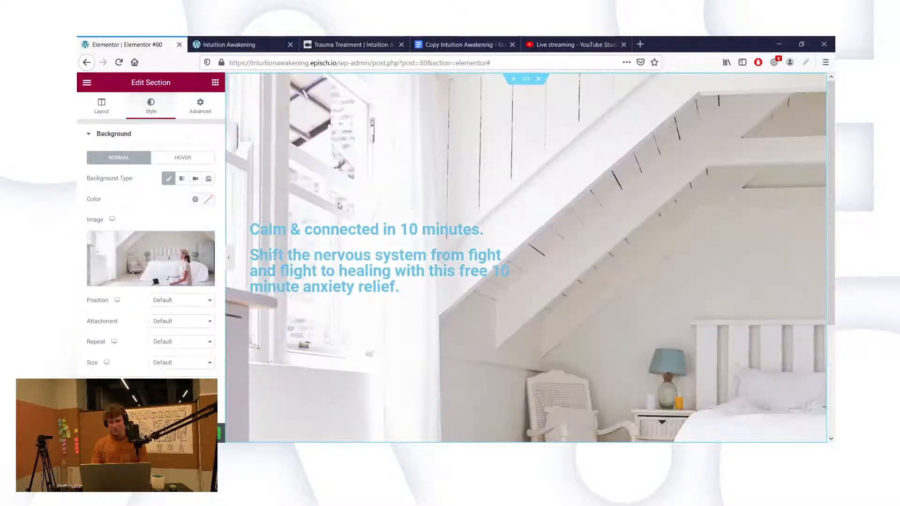
Step: Set the background image Size to Cover so the whole bedroom scene with the woman shows
{"action": "scroll", "coordinate": [454, 214], "scroll_direction": "down", "scroll_amount": 1}
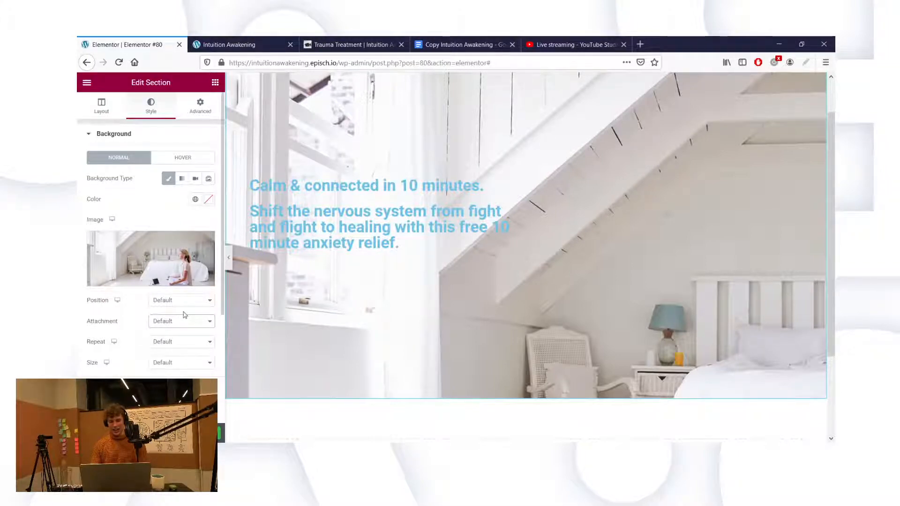
{"action": "left_click_drag", "start_coordinate": [223, 178], "coordinate": [222, 290]}
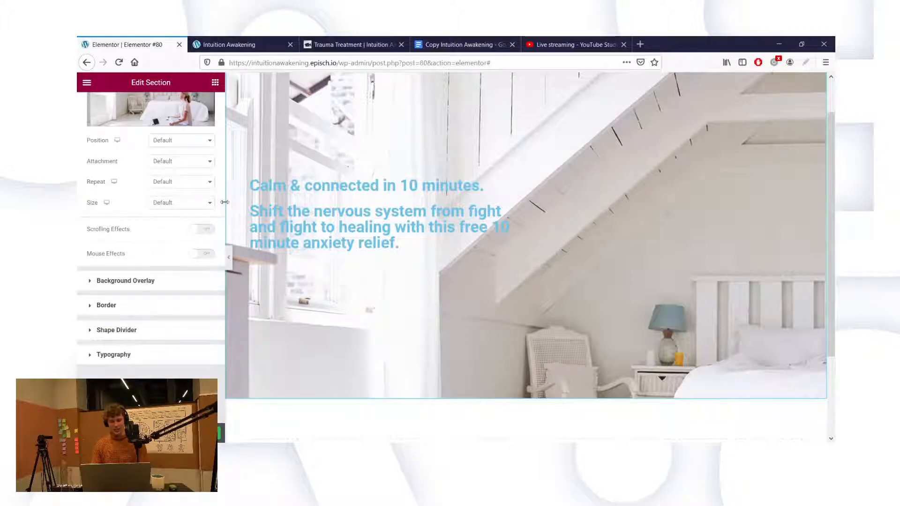
{"action": "left_click_drag", "start_coordinate": [223, 202], "coordinate": [217, 162]}
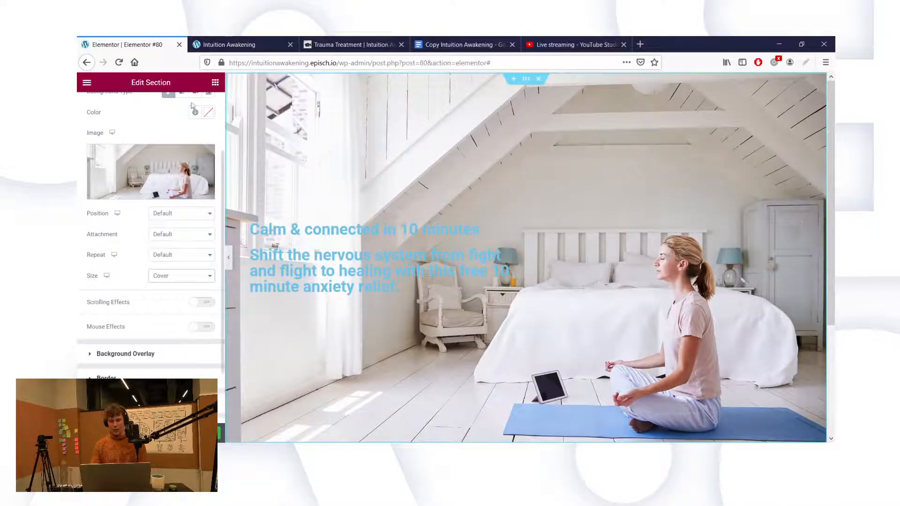
{"action": "scroll", "coordinate": [149, 124], "scroll_direction": "up", "scroll_amount": 2}
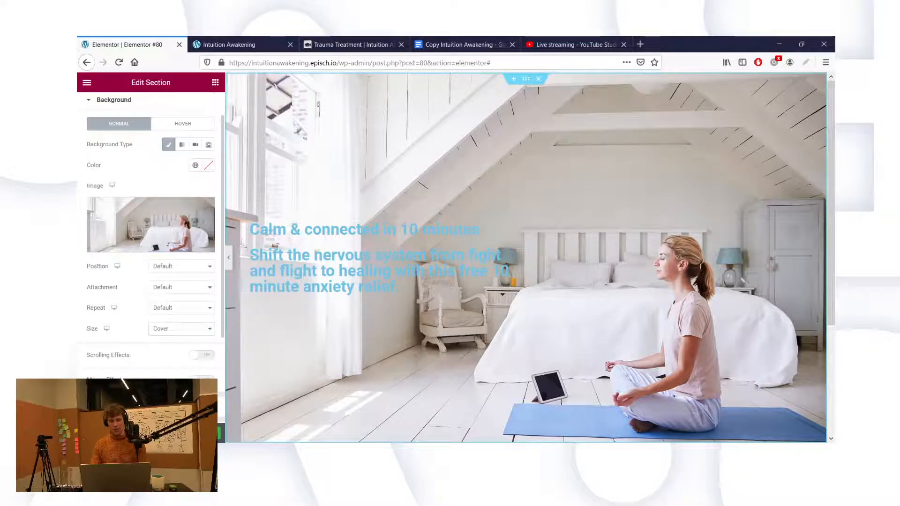
Step: Make the background overlay a gradient whose first colour is white
{"action": "scroll", "coordinate": [131, 296], "scroll_direction": "down", "scroll_amount": 2}
{"action": "left_click", "coordinate": [100, 360]}
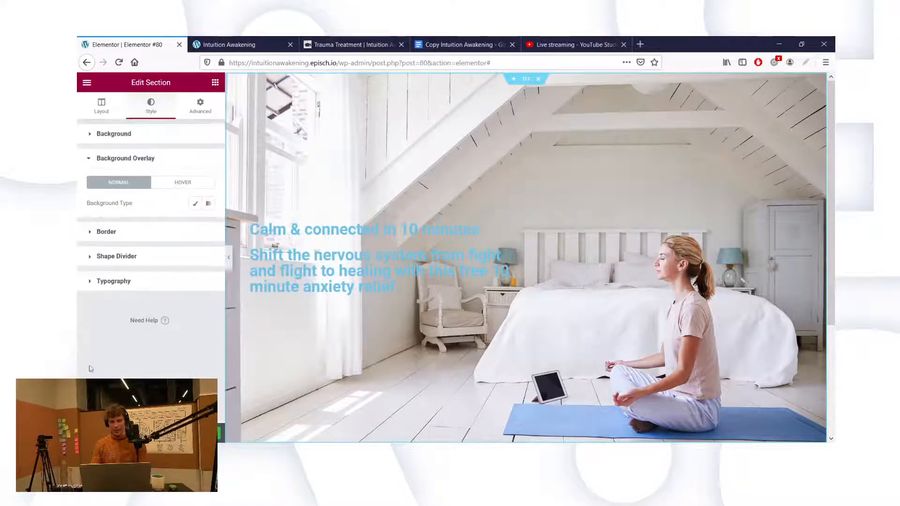
{"action": "left_click", "coordinate": [208, 203]}
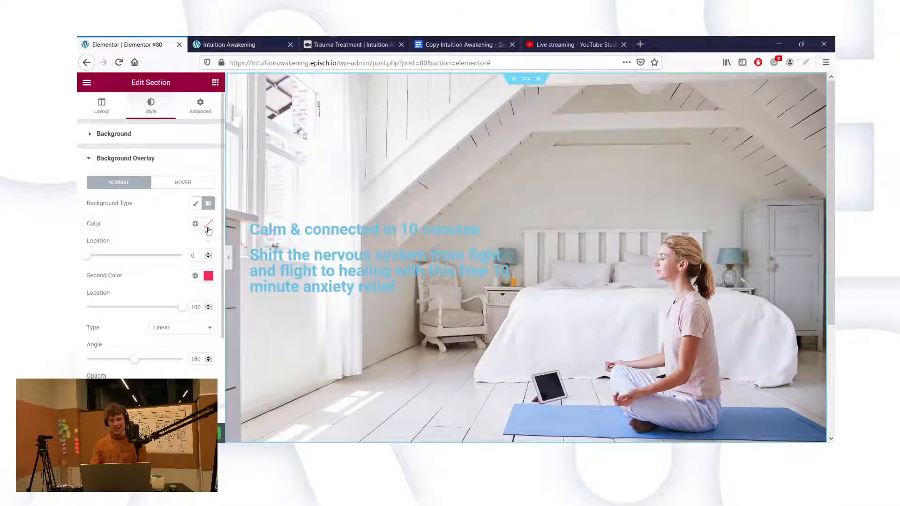
{"action": "left_click", "coordinate": [208, 223]}
{"action": "left_click", "coordinate": [132, 283]}
{"action": "left_click_drag", "start_coordinate": [84, 250], "coordinate": [78, 244]}
{"action": "left_click", "coordinate": [79, 244]}
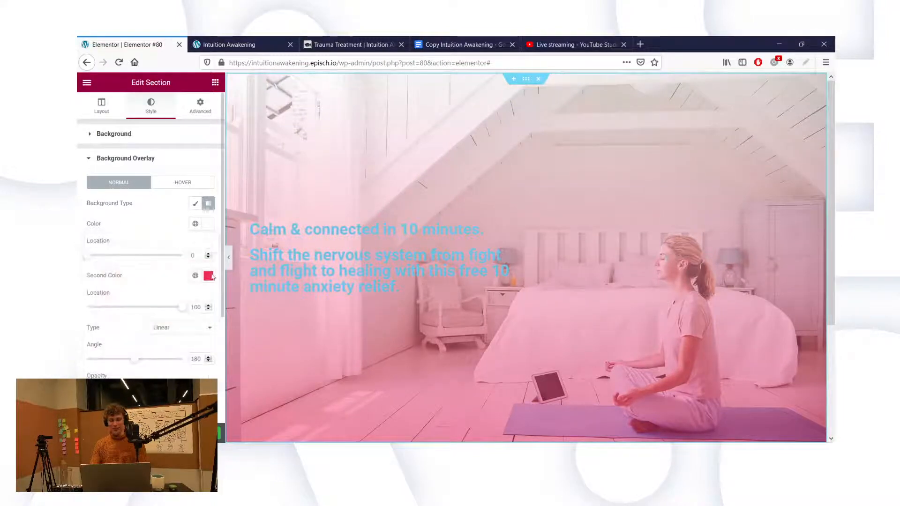
Step: Make the second gradient colour fully transparent and set the gradient angle to 90
{"action": "left_click", "coordinate": [206, 278]}
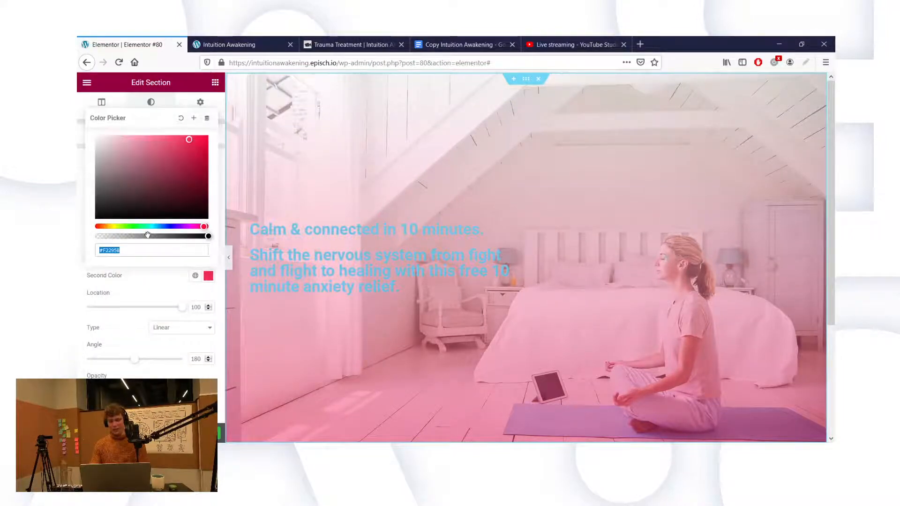
{"action": "left_click_drag", "start_coordinate": [146, 237], "coordinate": [78, 248]}
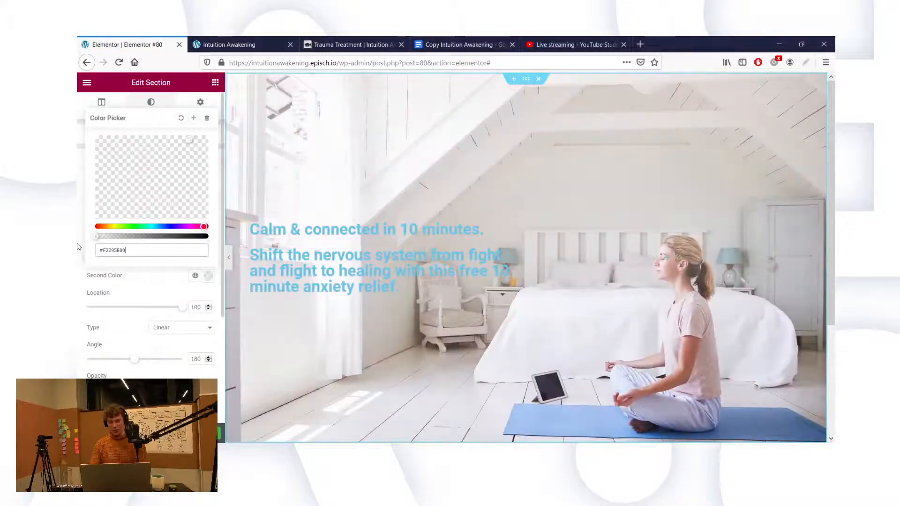
{"action": "triple_click", "coordinate": [132, 253]}
{"action": "key", "text": "BackSpace"}
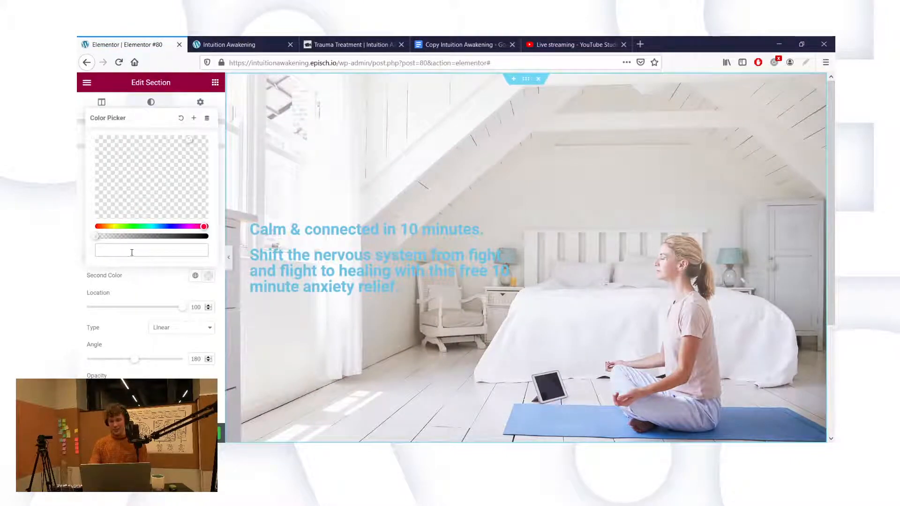
{"action": "left_click", "coordinate": [140, 281]}
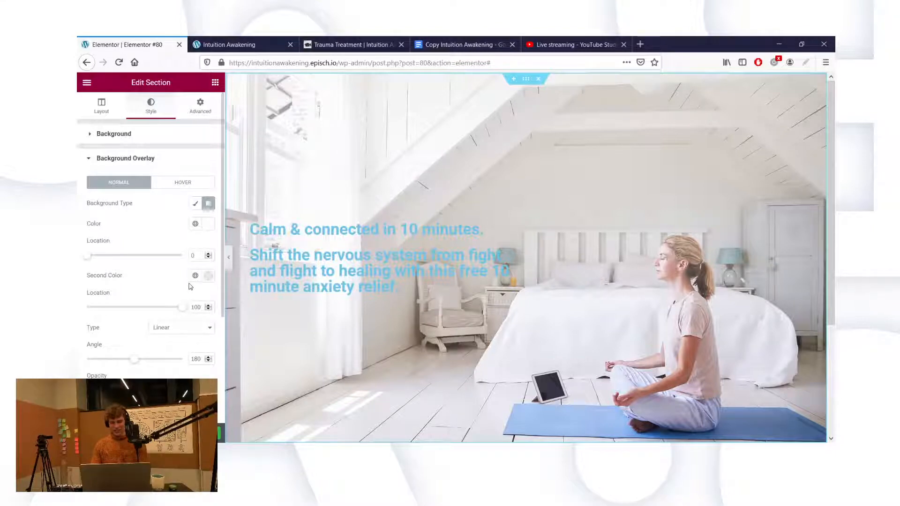
{"action": "double_click", "coordinate": [194, 359]}
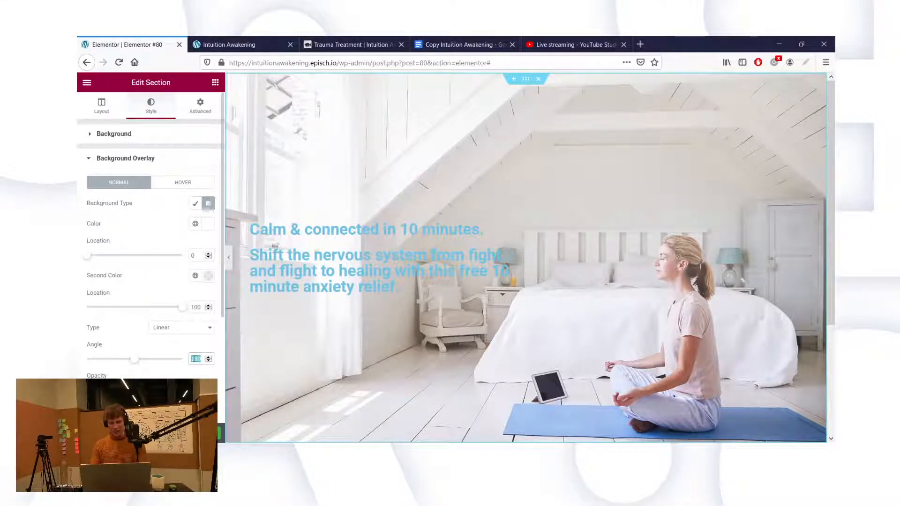
{"action": "type", "text": "90"}
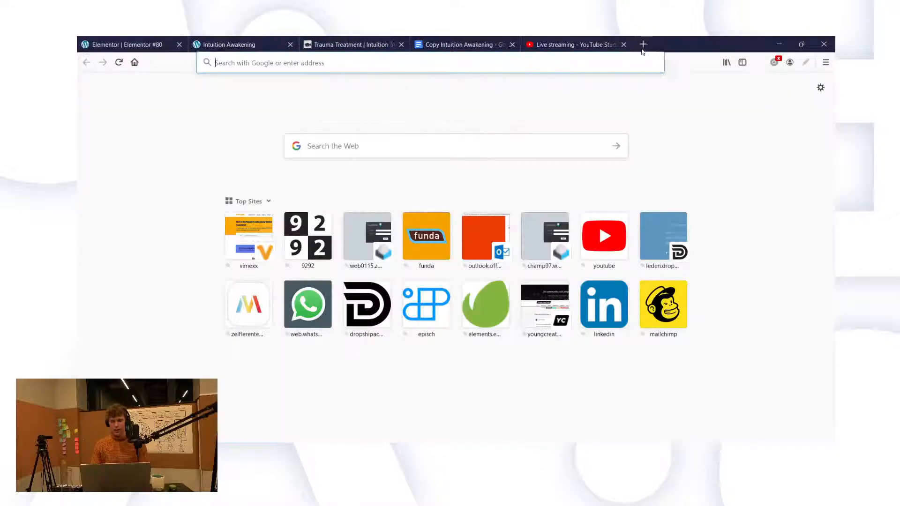
{"action": "left_click", "coordinate": [648, 45]}
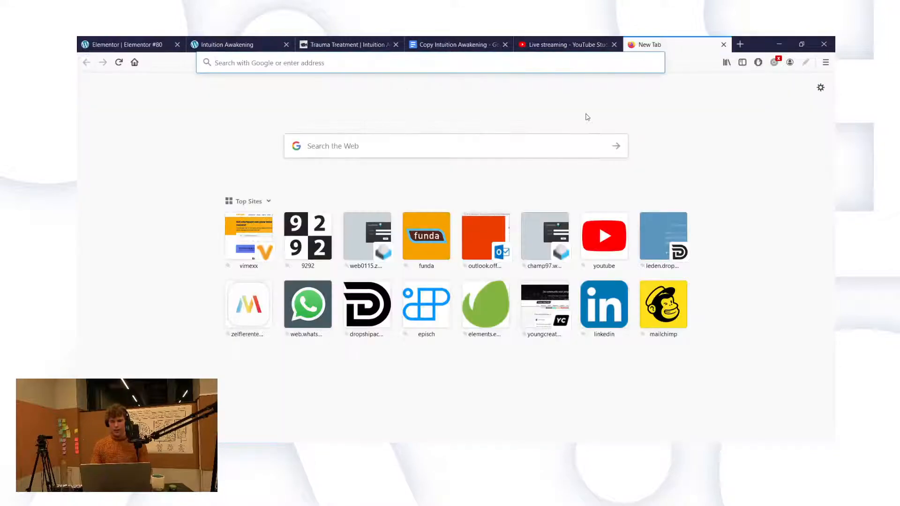
{"action": "type", "text": "envato"}
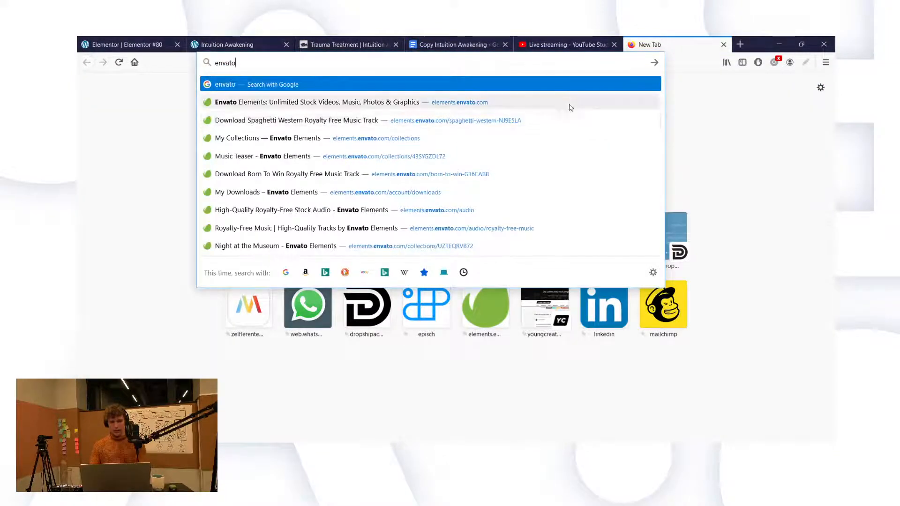
{"action": "left_click", "coordinate": [564, 103]}
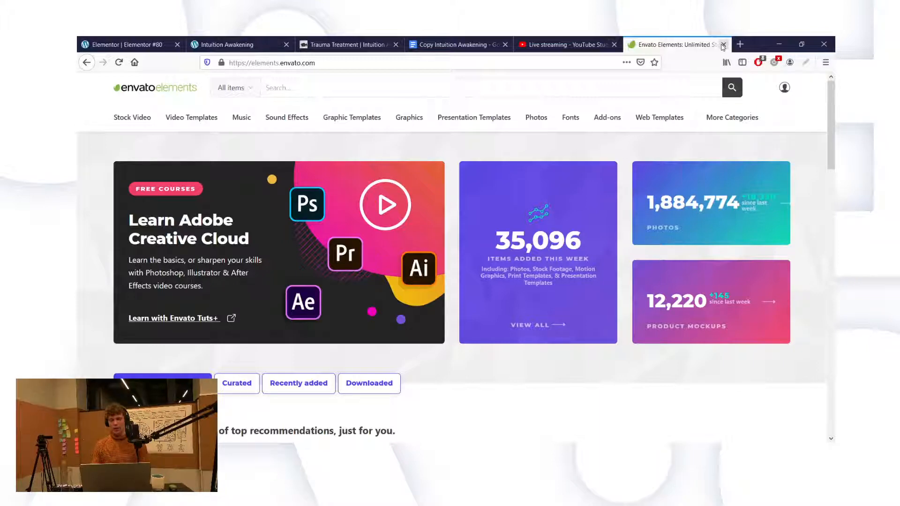
{"action": "left_click", "coordinate": [723, 45]}
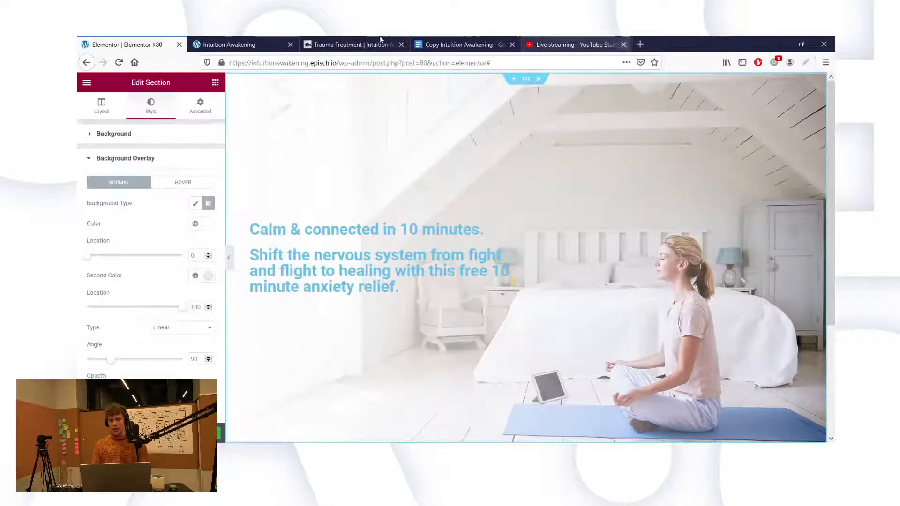
{"action": "scroll", "coordinate": [436, 227], "scroll_direction": "down", "scroll_amount": 1}
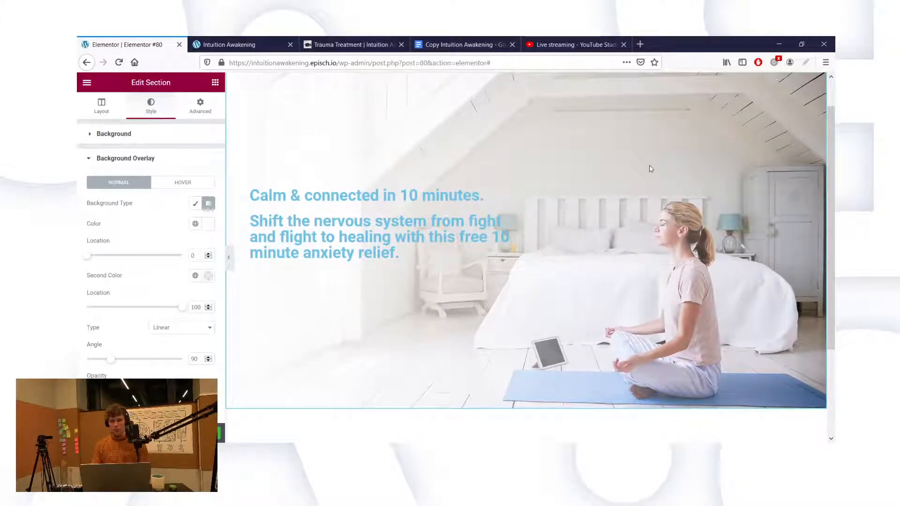
{"action": "scroll", "coordinate": [651, 169], "scroll_direction": "up", "scroll_amount": 1}
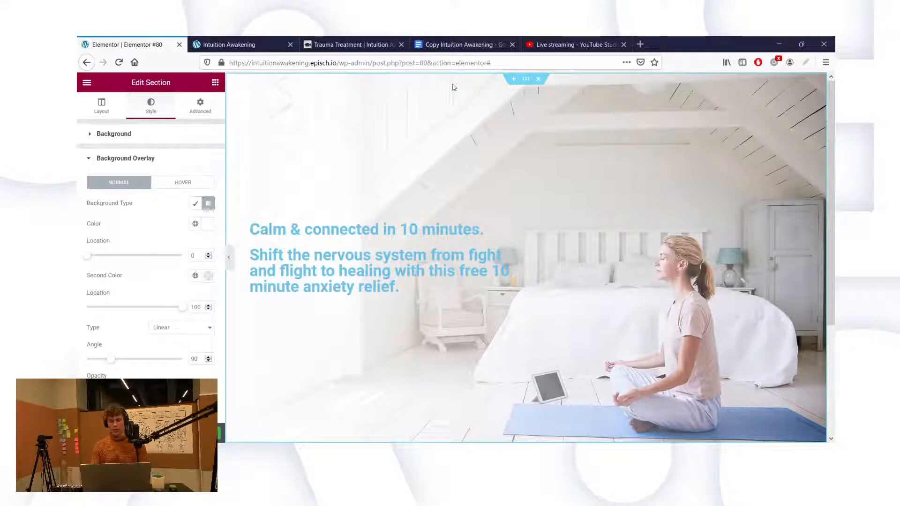
Step: Open a new page beside the Elementor editor and load the Intuition Awakening website via 'intuit'
{"action": "left_click", "coordinate": [640, 44]}
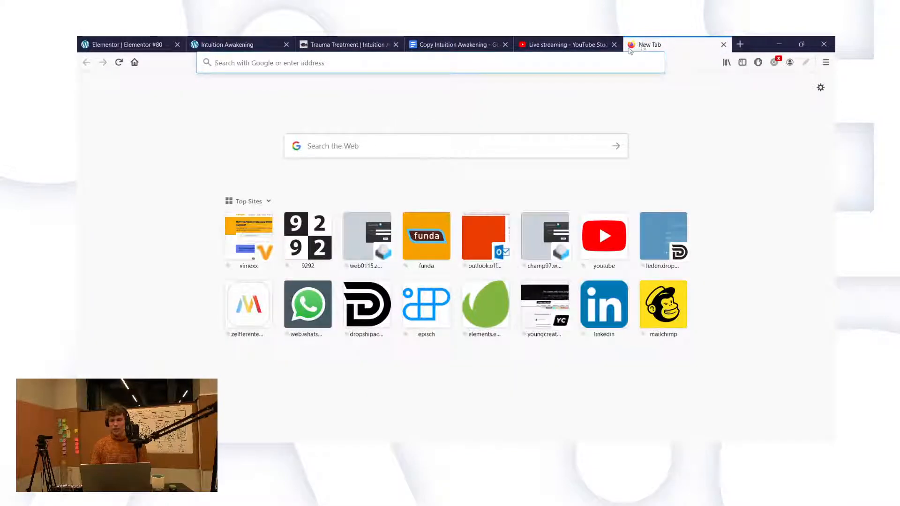
{"action": "left_click_drag", "start_coordinate": [630, 50], "coordinate": [195, 46]}
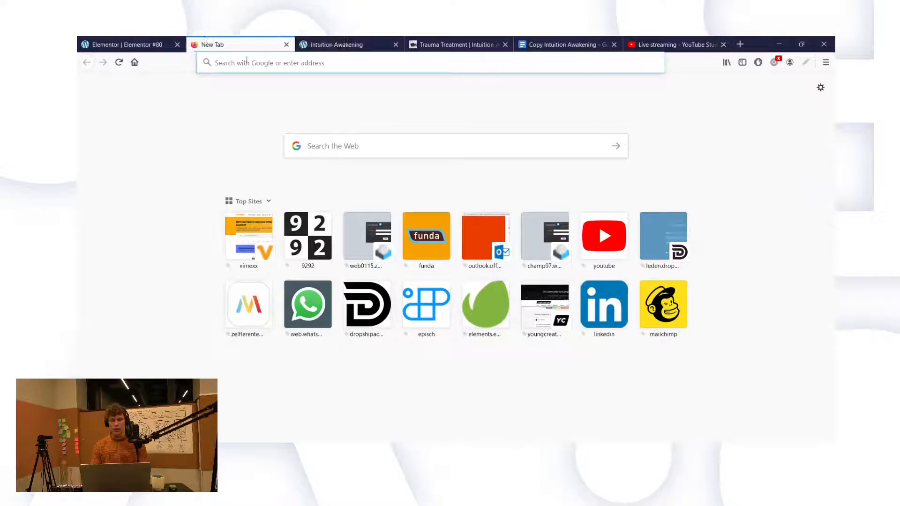
{"action": "type", "text": "intuitionawakeningbyjenine.com/"}
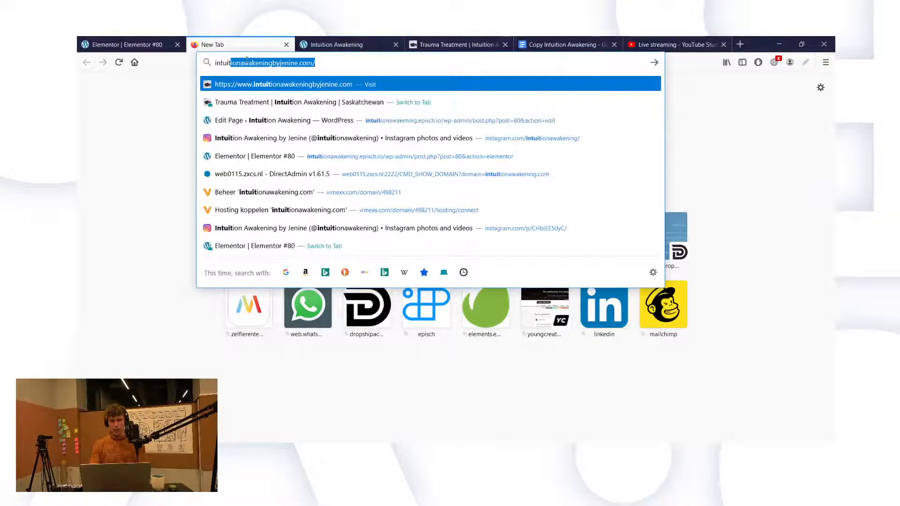
{"action": "key", "text": "Return"}
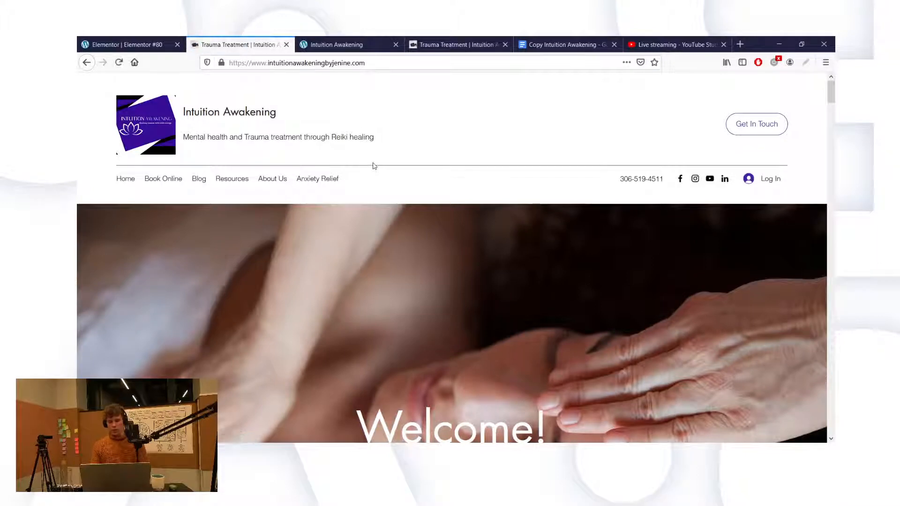
{"action": "scroll", "coordinate": [373, 164], "scroll_direction": "down", "scroll_amount": 1}
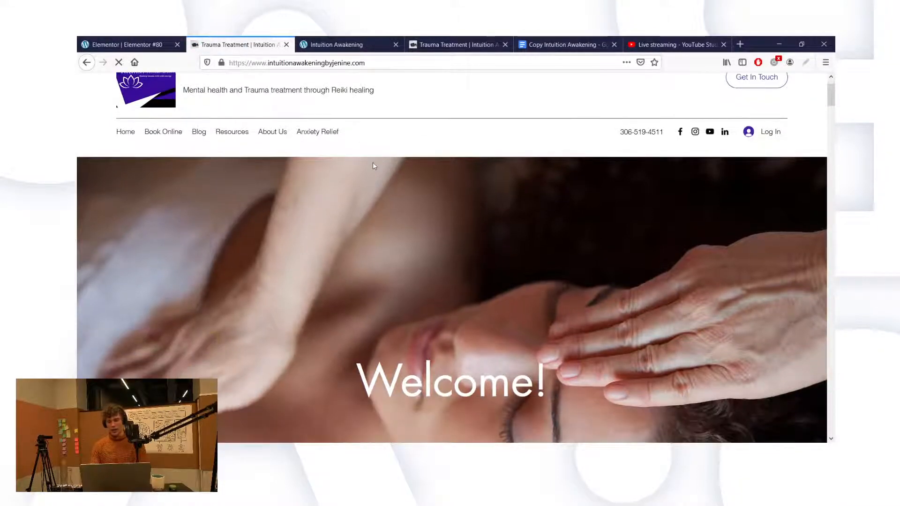
{"action": "scroll", "coordinate": [446, 217], "scroll_direction": "down", "scroll_amount": 2}
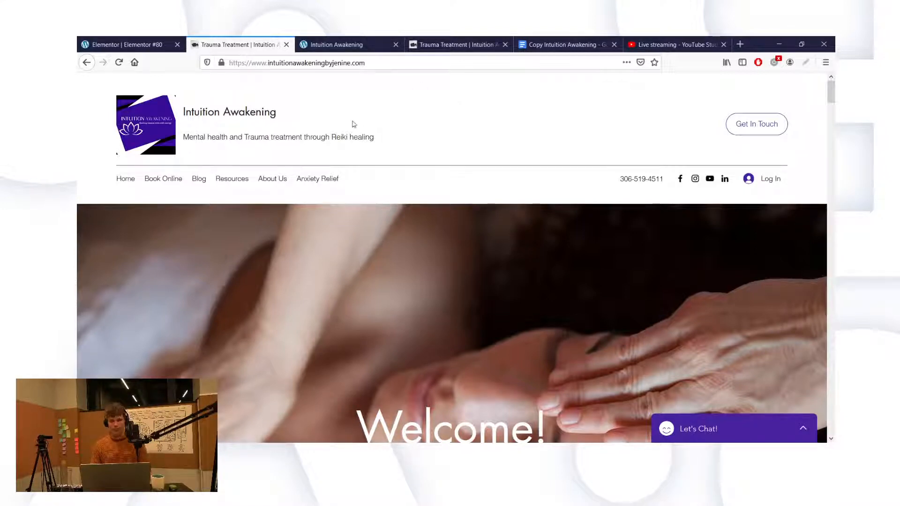
{"action": "scroll", "coordinate": [291, 135], "scroll_direction": "down", "scroll_amount": 6}
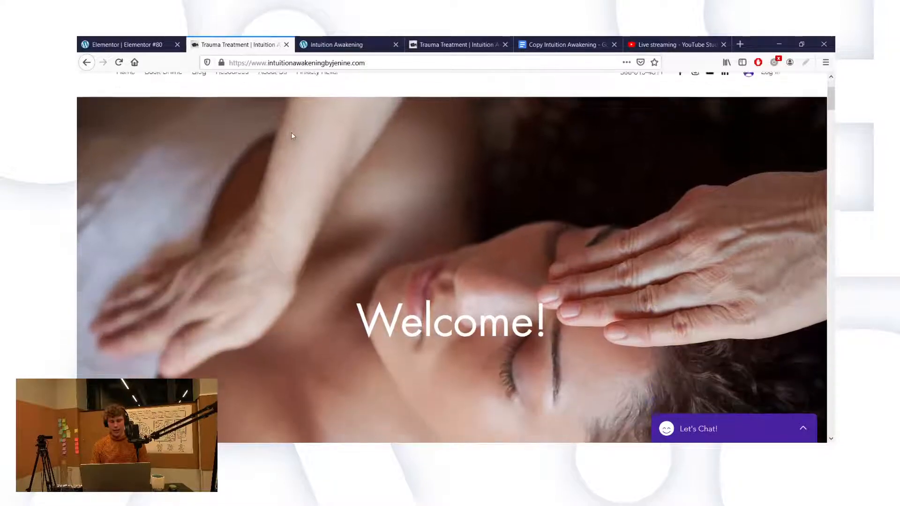
{"action": "scroll", "coordinate": [291, 136], "scroll_direction": "down", "scroll_amount": 8}
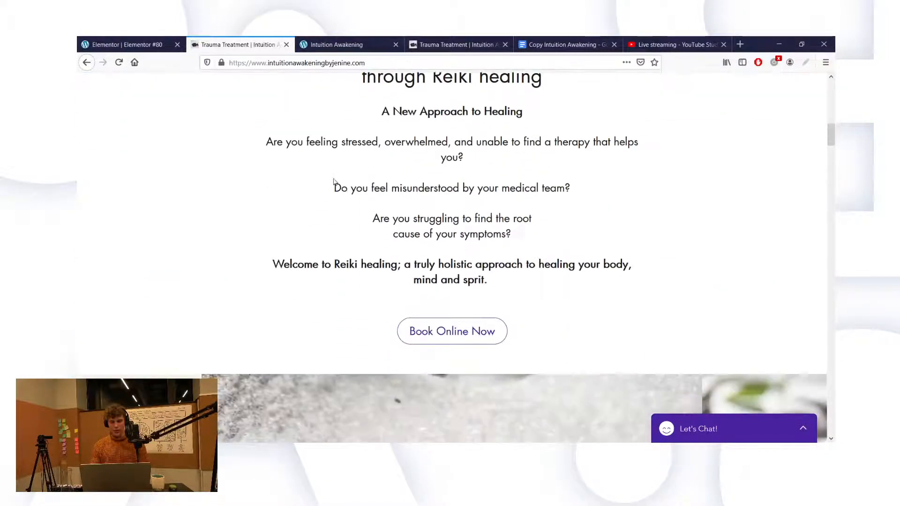
{"action": "scroll", "coordinate": [380, 239], "scroll_direction": "down", "scroll_amount": 10}
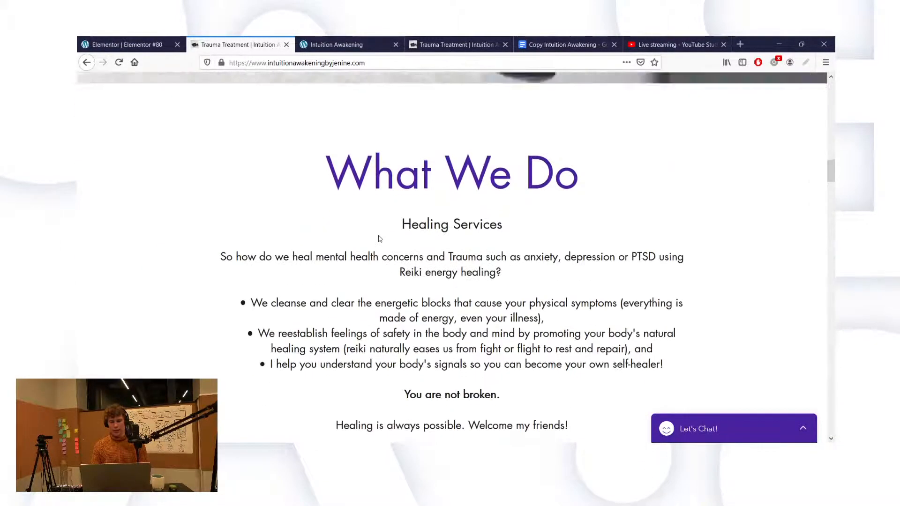
{"action": "scroll", "coordinate": [378, 235], "scroll_direction": "down", "scroll_amount": 10}
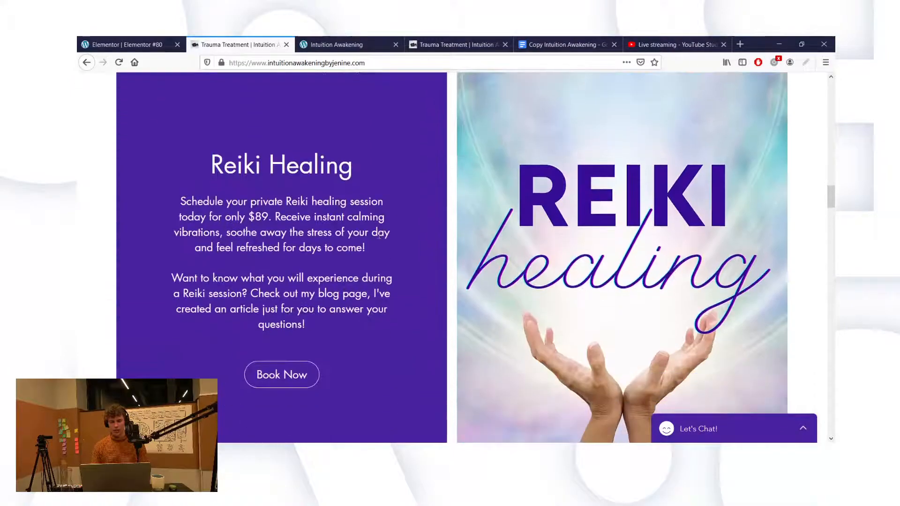
{"action": "scroll", "coordinate": [379, 236], "scroll_direction": "down", "scroll_amount": 6}
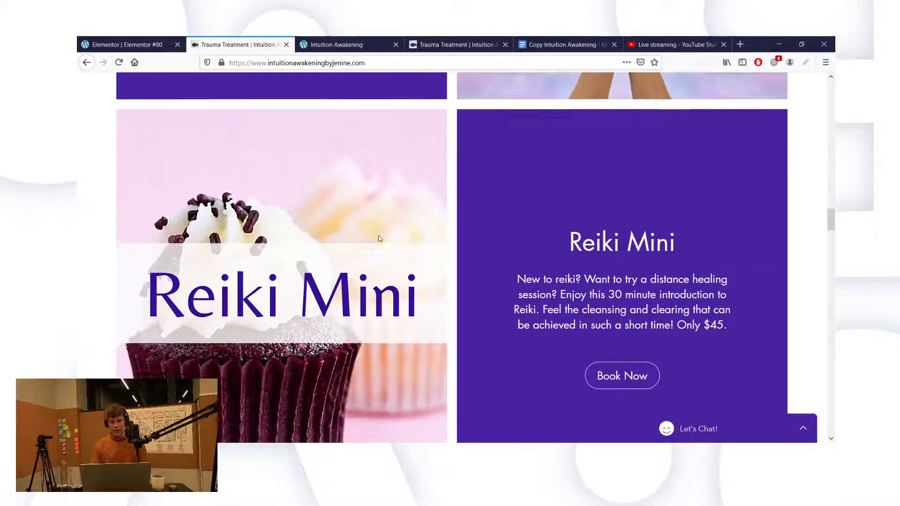
{"action": "scroll", "coordinate": [379, 238], "scroll_direction": "down", "scroll_amount": 7}
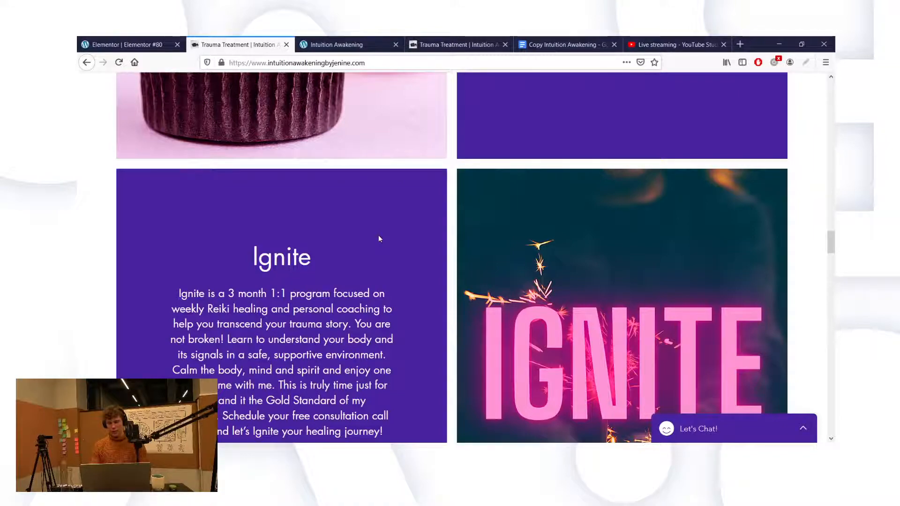
{"action": "scroll", "coordinate": [379, 239], "scroll_direction": "down", "scroll_amount": 5}
{"action": "scroll", "coordinate": [379, 239], "scroll_direction": "down", "scroll_amount": 5}
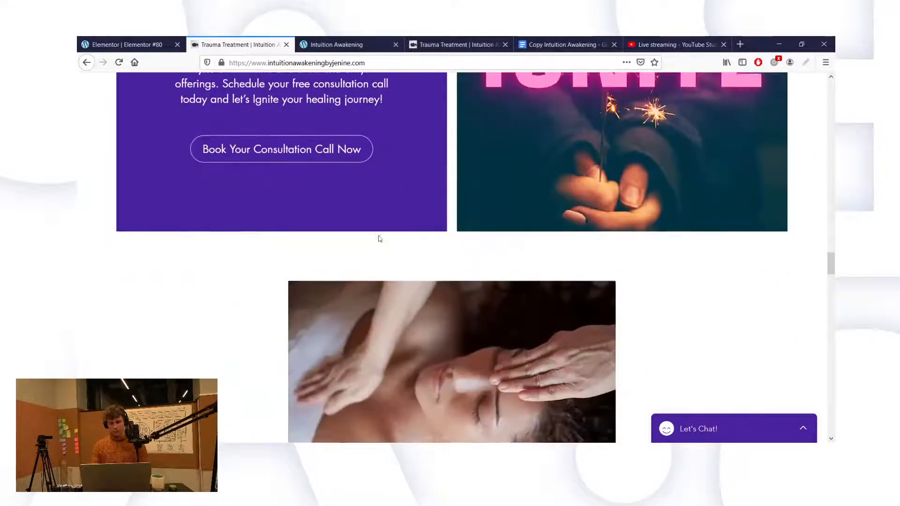
{"action": "scroll", "coordinate": [379, 239], "scroll_direction": "up", "scroll_amount": 12}
{"action": "scroll", "coordinate": [379, 239], "scroll_direction": "up", "scroll_amount": 15}
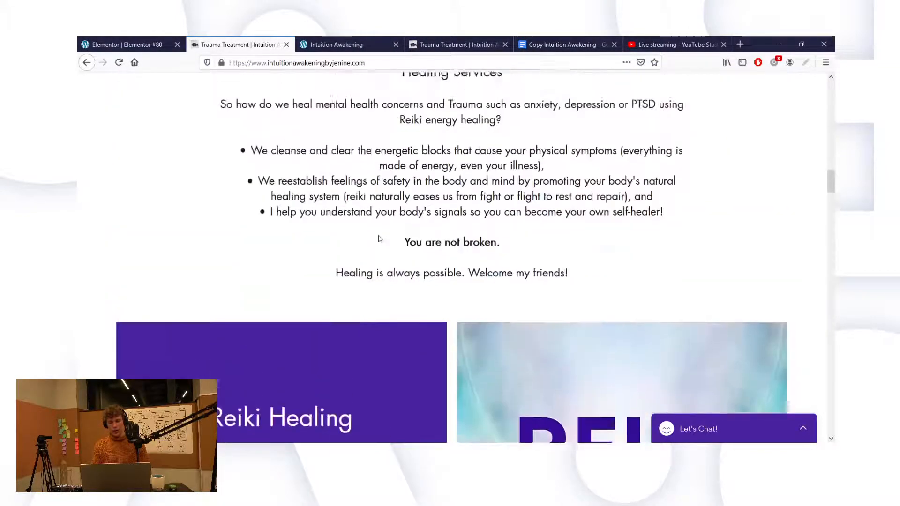
{"action": "scroll", "coordinate": [380, 238], "scroll_direction": "up", "scroll_amount": 3}
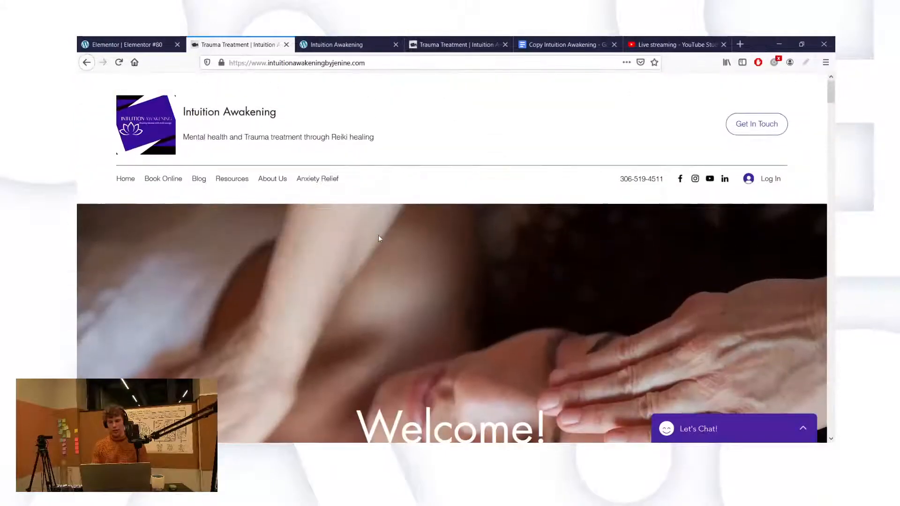
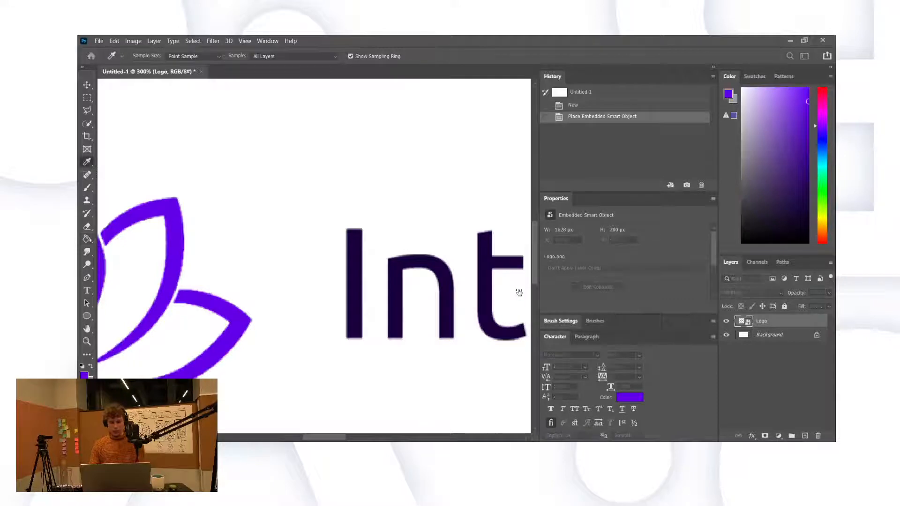
Step: Leave the Photoshop logo document and switch to the coolors.co tab in Firefox
{"action": "key", "text": "g"}
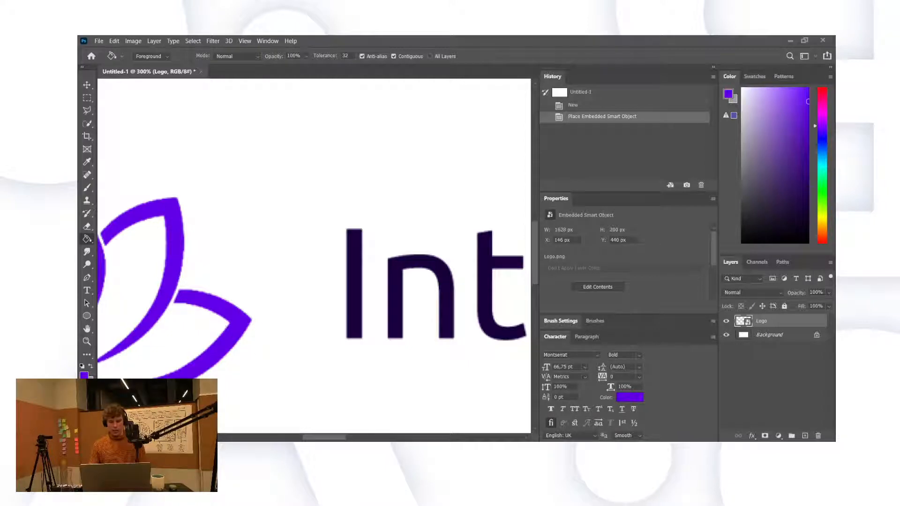
{"action": "key", "text": "alt+Tab"}
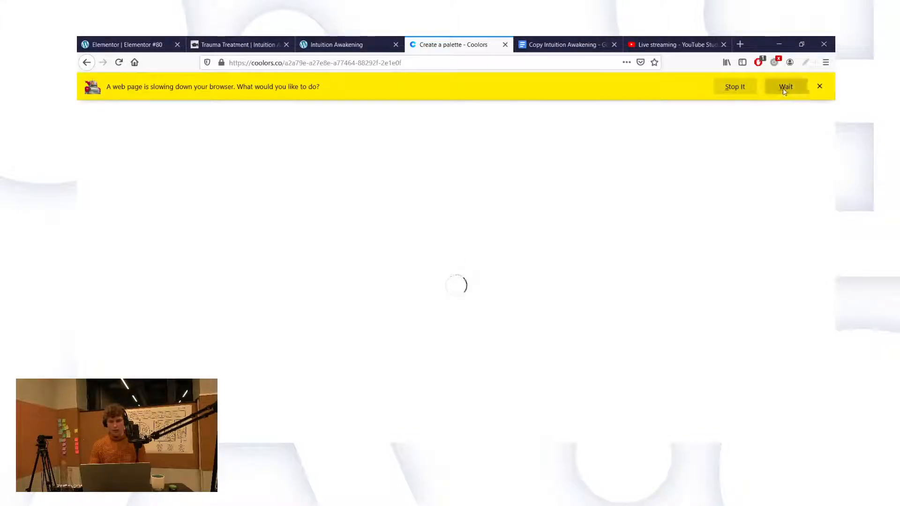
Step: Generate a new Coolors palette and set its first swatch to hex 6200E8
{"action": "left_click", "coordinate": [785, 88]}
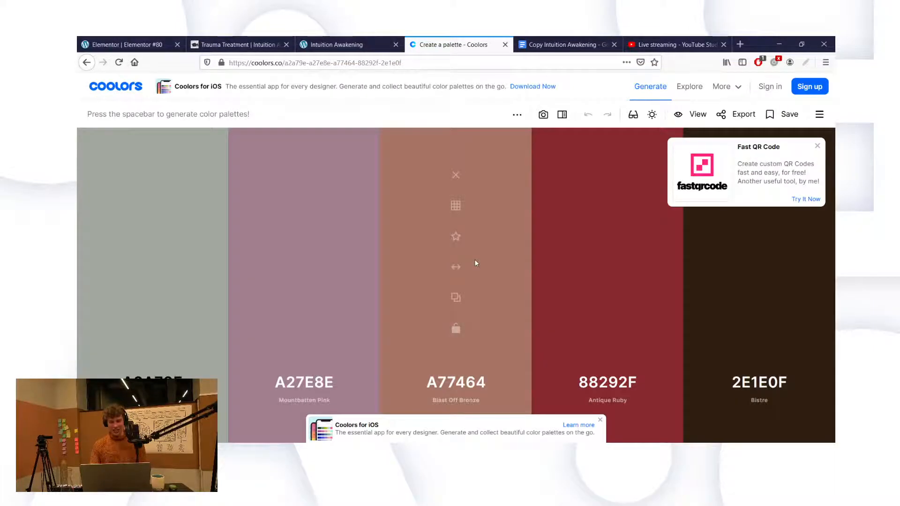
{"action": "key", "text": "space"}
{"action": "key", "text": "space"}
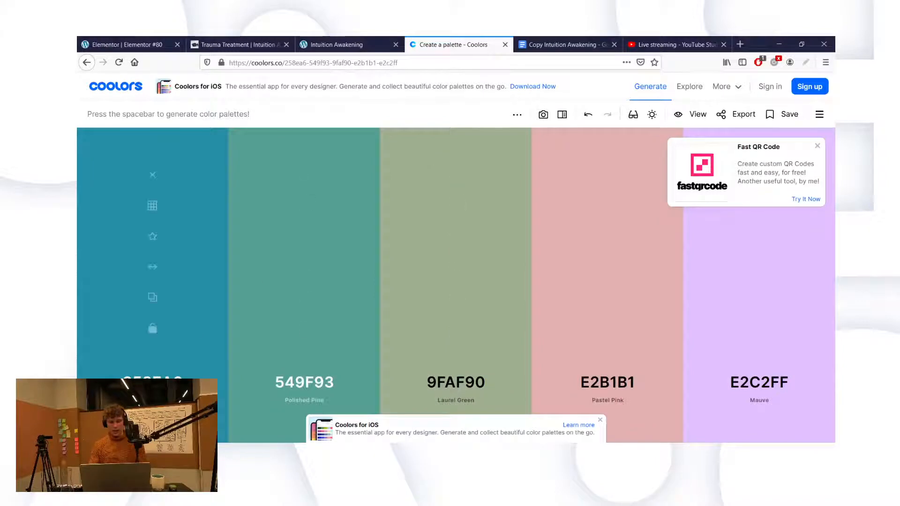
{"action": "left_click", "coordinate": [153, 382]}
{"action": "type", "text": "6200e8"}
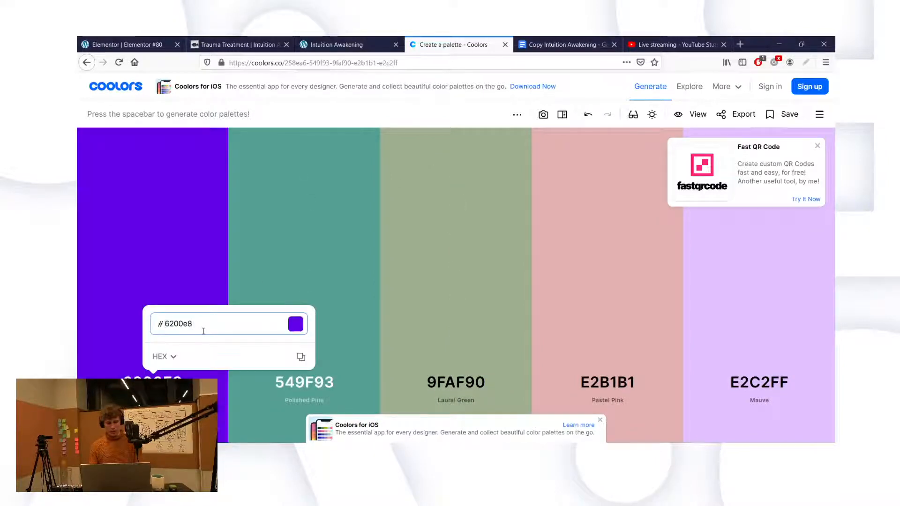
{"action": "left_click", "coordinate": [199, 257]}
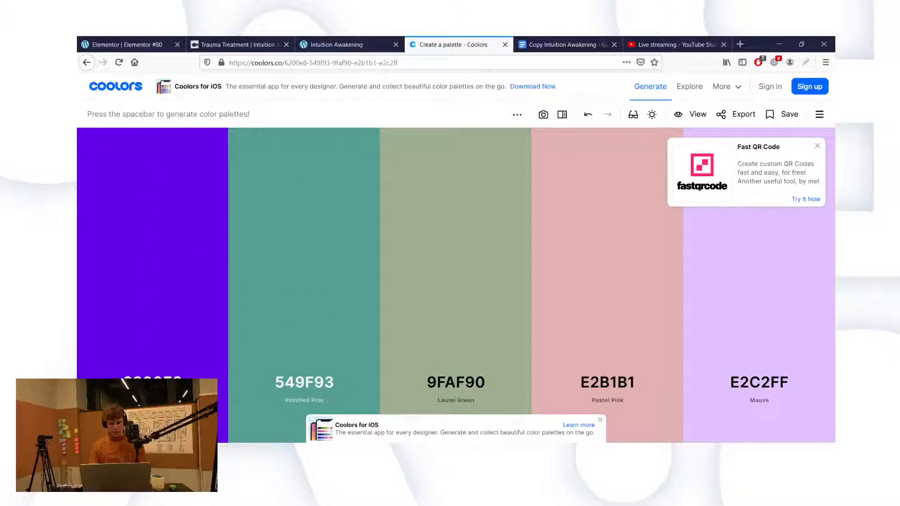
{"action": "key", "text": "alt+Tab"}
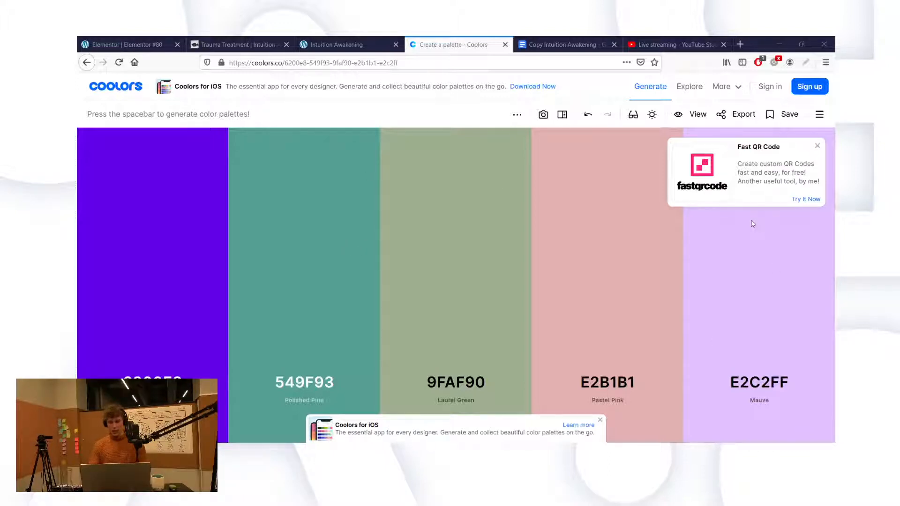
Step: Change the 549F93 swatch to 19003C and drag it in front of 6200E8
{"action": "left_click", "coordinate": [285, 385]}
{"action": "type", "text": "19003c"}
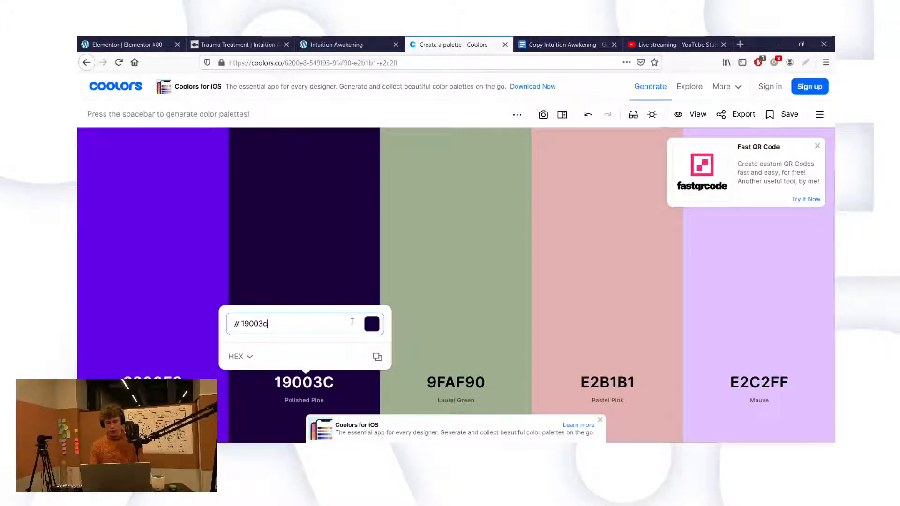
{"action": "left_click", "coordinate": [353, 149]}
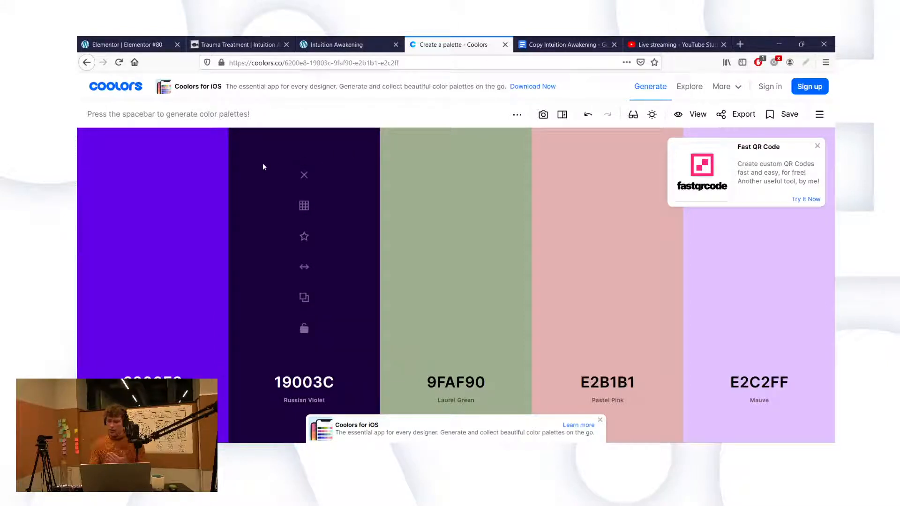
{"action": "left_click_drag", "start_coordinate": [304, 268], "coordinate": [137, 274]}
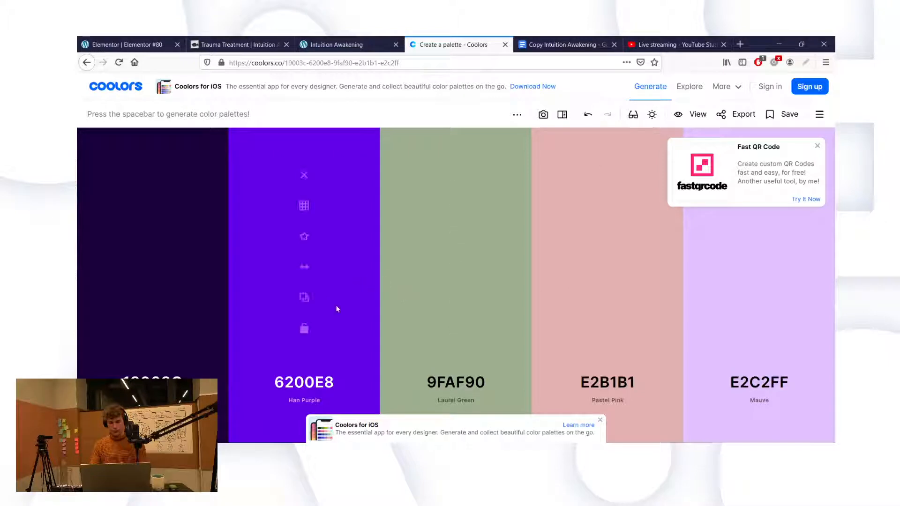
Step: Copy 6200E8 into the third swatch, replacing the Laurel Green colour
{"action": "left_click", "coordinate": [314, 385]}
{"action": "key", "text": "ctrl+c"}
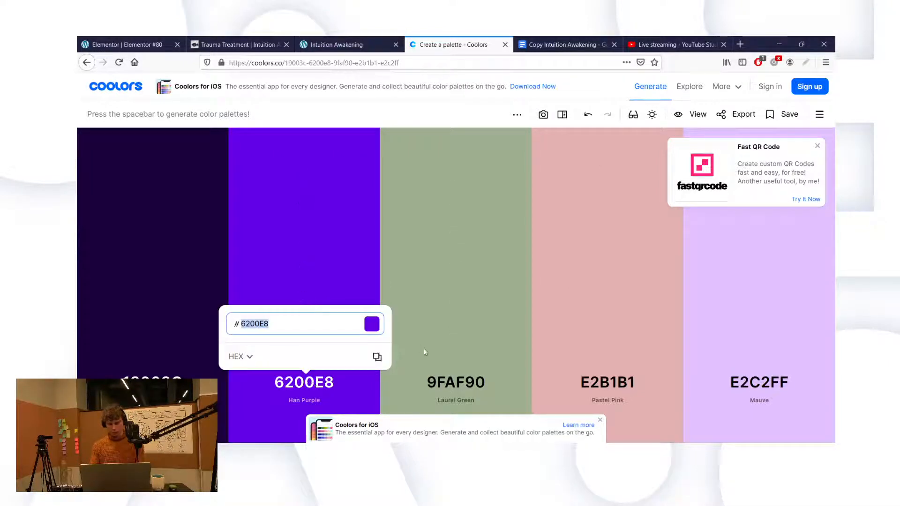
{"action": "left_click", "coordinate": [442, 380]}
{"action": "key", "text": "ctrl+v"}
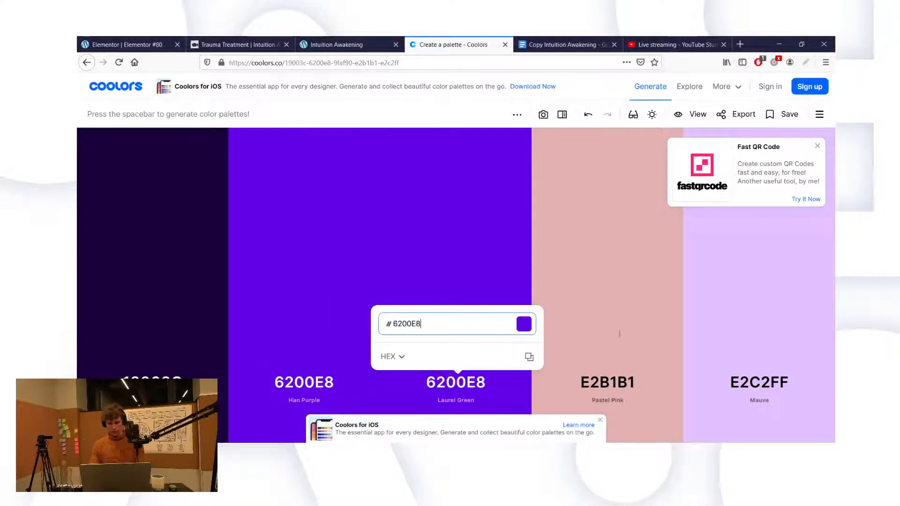
{"action": "left_click", "coordinate": [602, 378]}
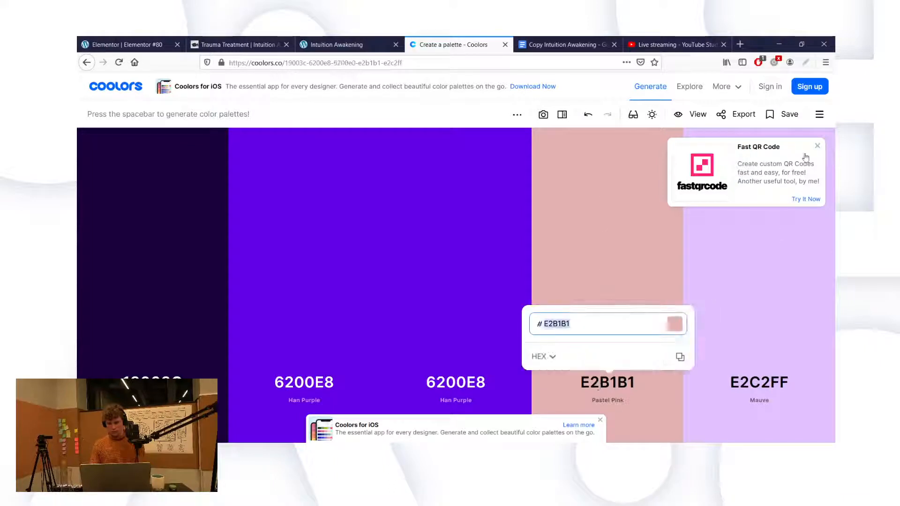
{"action": "left_click", "coordinate": [818, 147]}
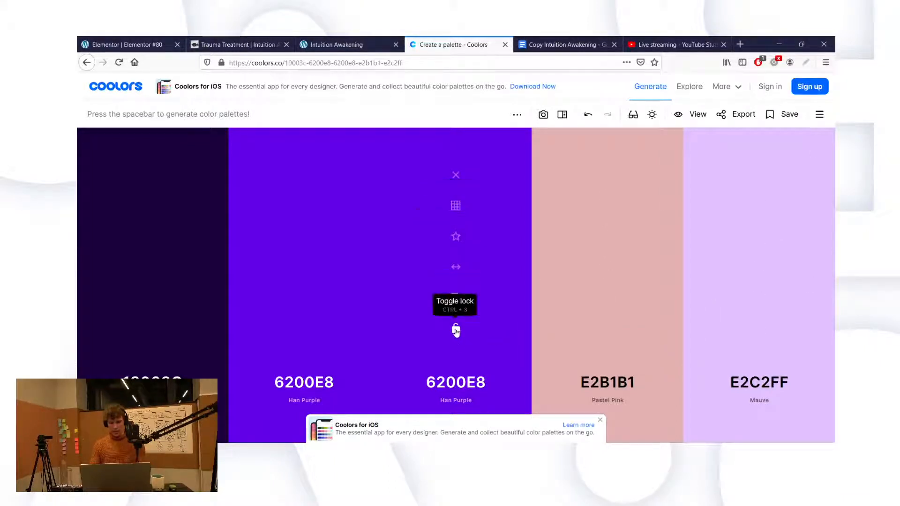
Step: Use the visual picker to turn the third swatch into aqua 00FFFF
{"action": "left_click", "coordinate": [452, 380]}
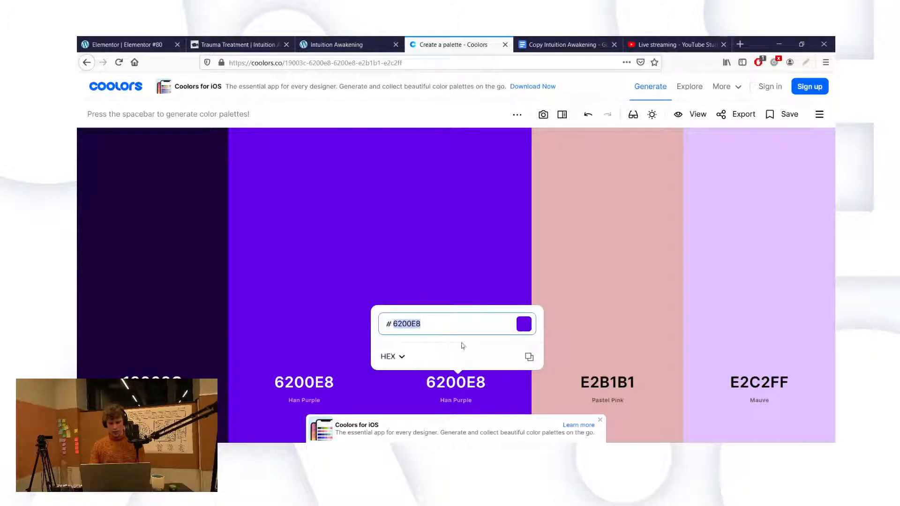
{"action": "left_click", "coordinate": [389, 359]}
{"action": "double_click", "coordinate": [389, 357]}
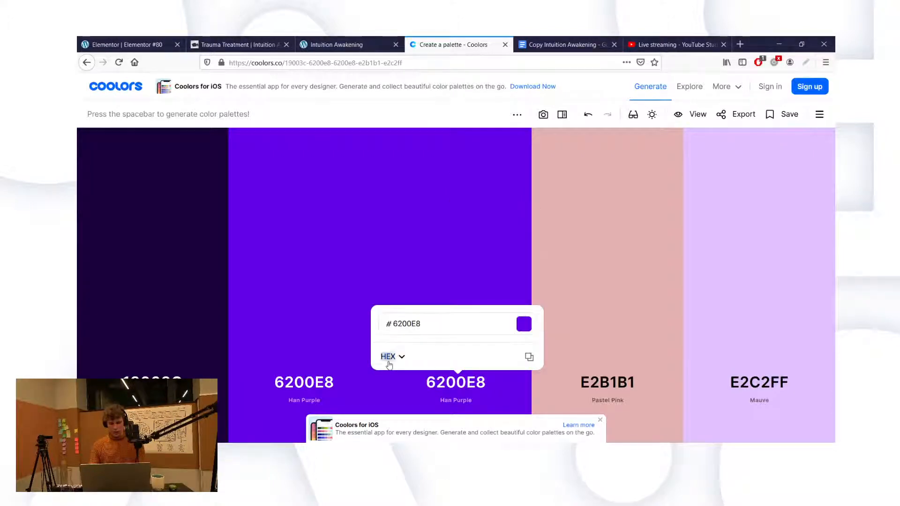
{"action": "left_click", "coordinate": [402, 249]}
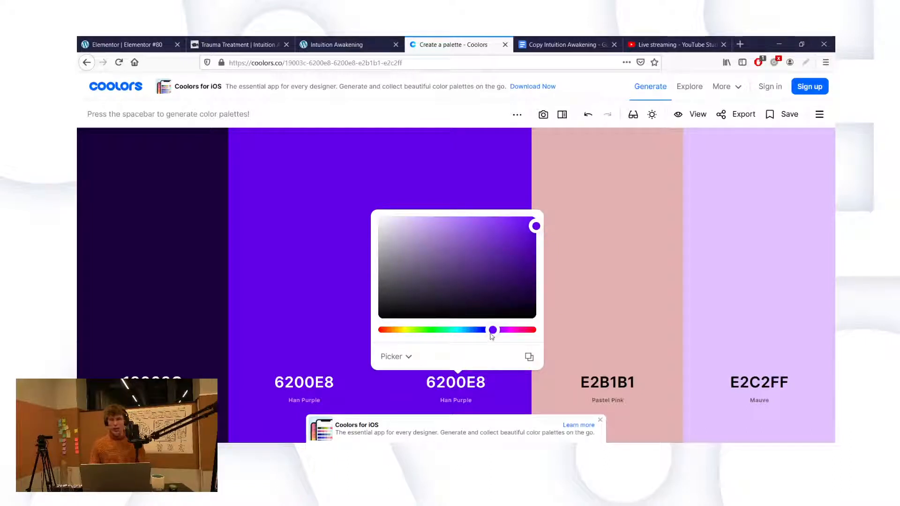
{"action": "left_click_drag", "start_coordinate": [491, 336], "coordinate": [462, 340]}
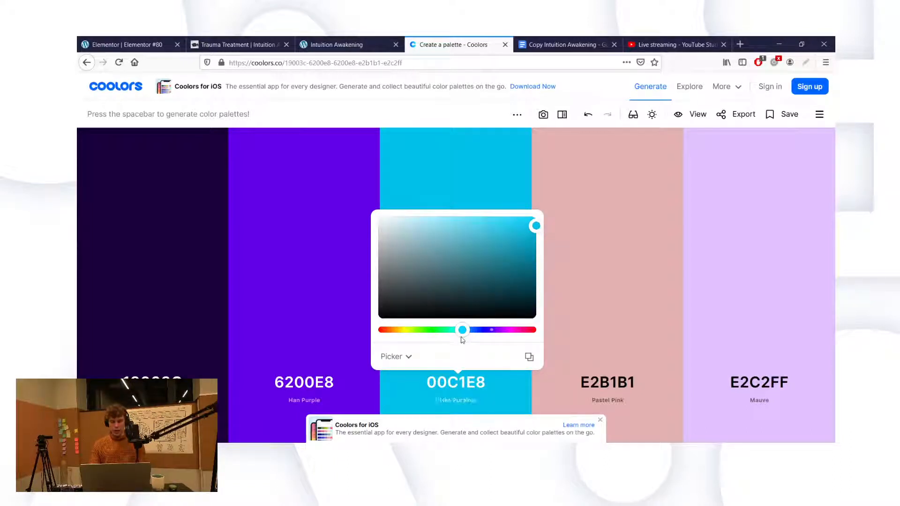
{"action": "left_click_drag", "start_coordinate": [520, 236], "coordinate": [541, 212]}
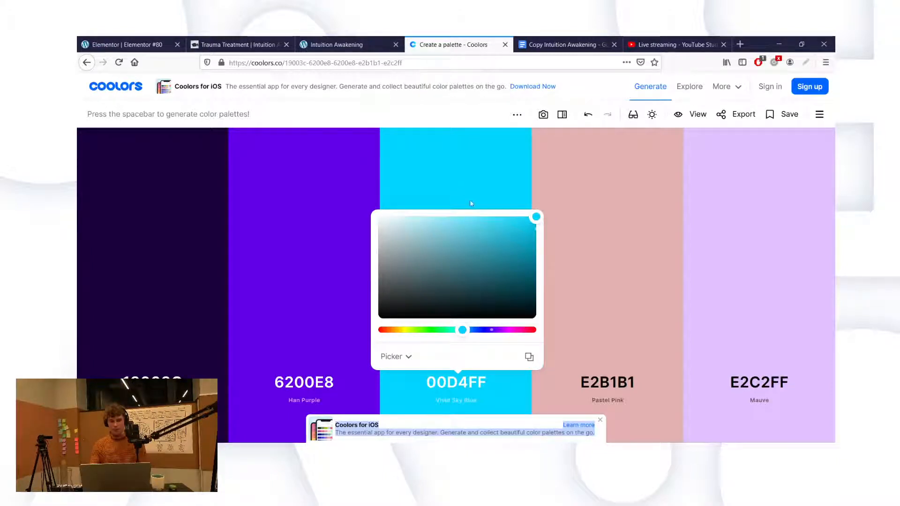
{"action": "left_click_drag", "start_coordinate": [466, 340], "coordinate": [459, 341]}
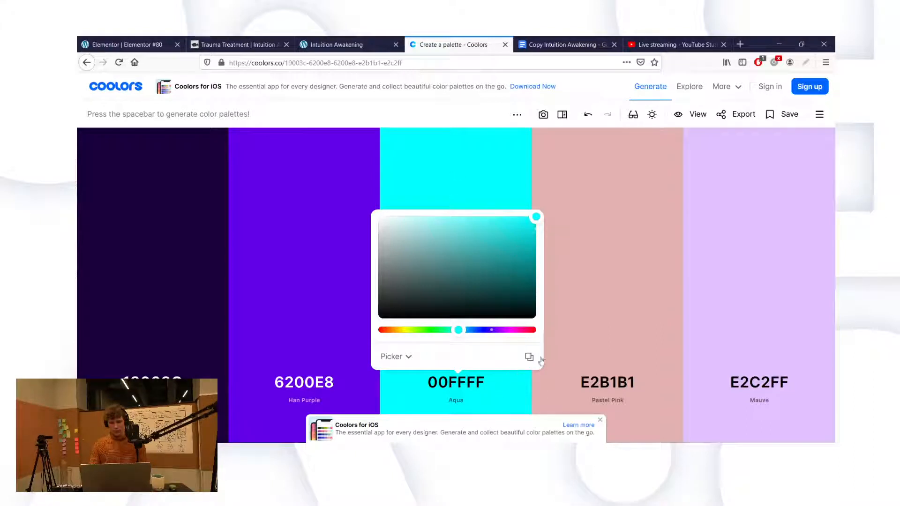
Step: Delete the mauve swatch and turn the pink swatch into white FFFFFF
{"action": "mouse_move", "coordinate": [611, 372]}
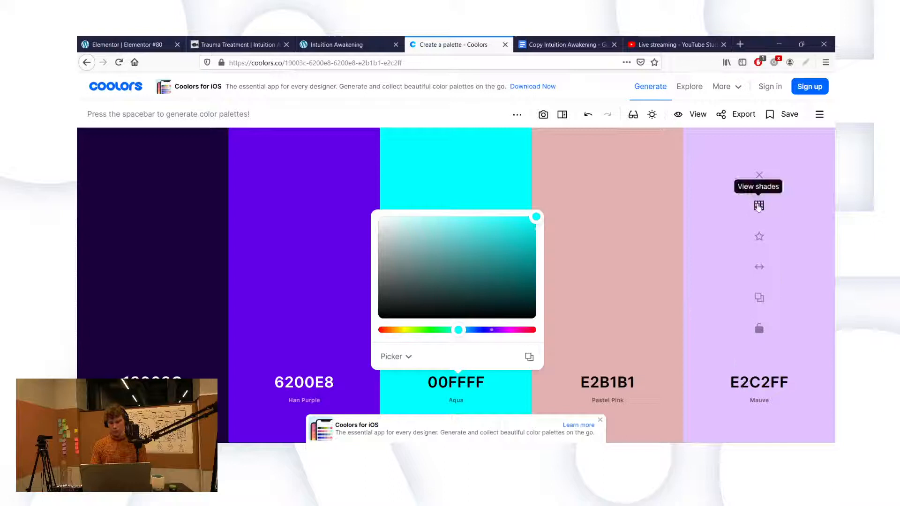
{"action": "left_click", "coordinate": [759, 175]}
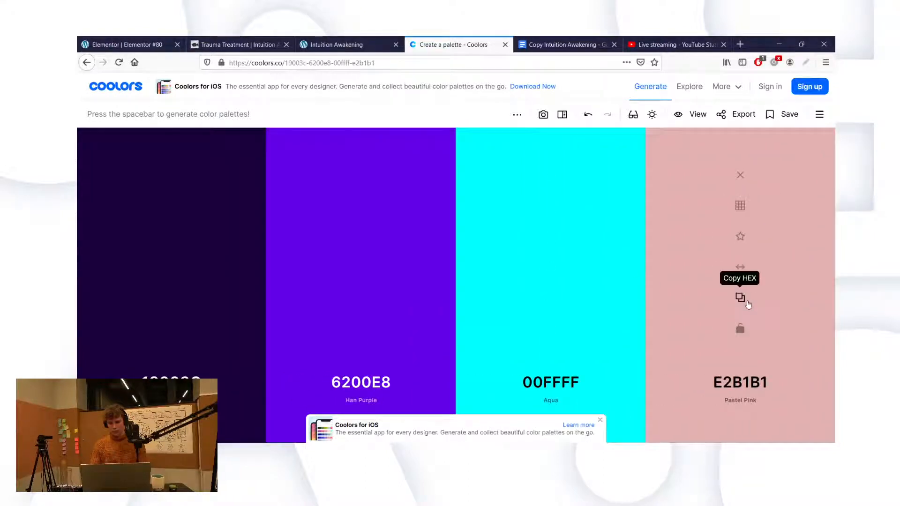
{"action": "left_click", "coordinate": [746, 385]}
{"action": "left_click_drag", "start_coordinate": [626, 277], "coordinate": [561, 191]}
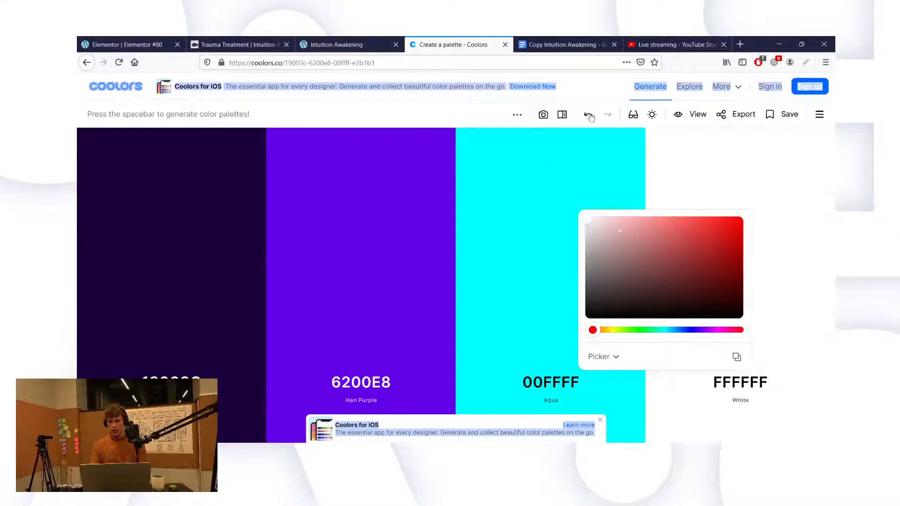
{"action": "left_click", "coordinate": [579, 89]}
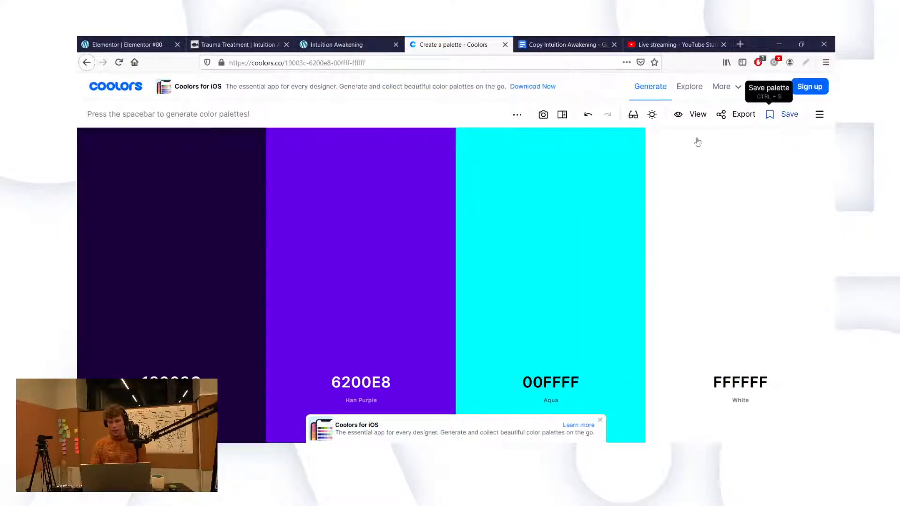
Step: Export the palette as a PDF titled 'Color Scheme for Intuition Aw', then return to Elementor
{"action": "left_click", "coordinate": [745, 118]}
{"action": "left_click", "coordinate": [430, 235]}
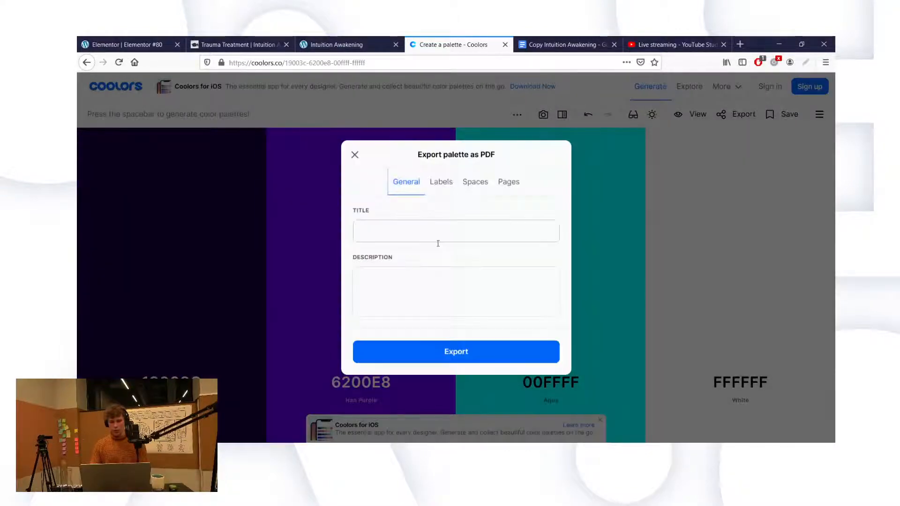
{"action": "type", "text": "C"}
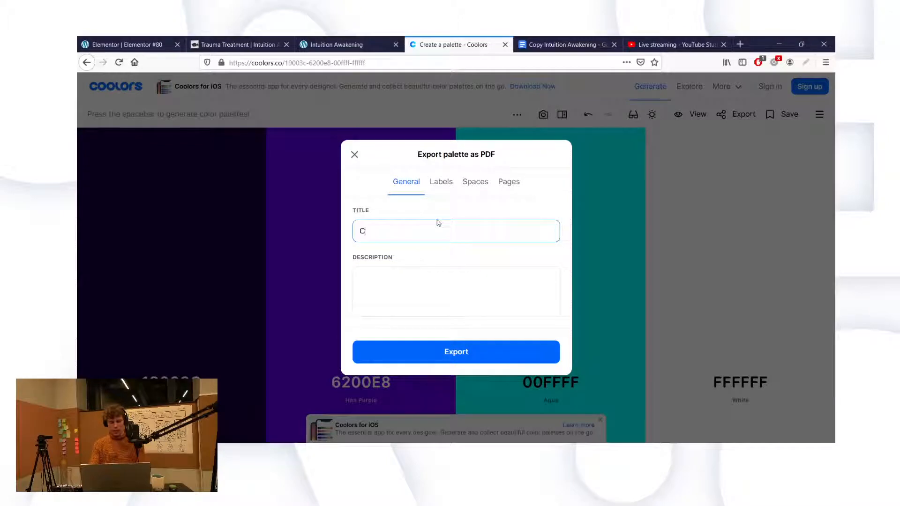
{"action": "type", "text": "olor Scheme "}
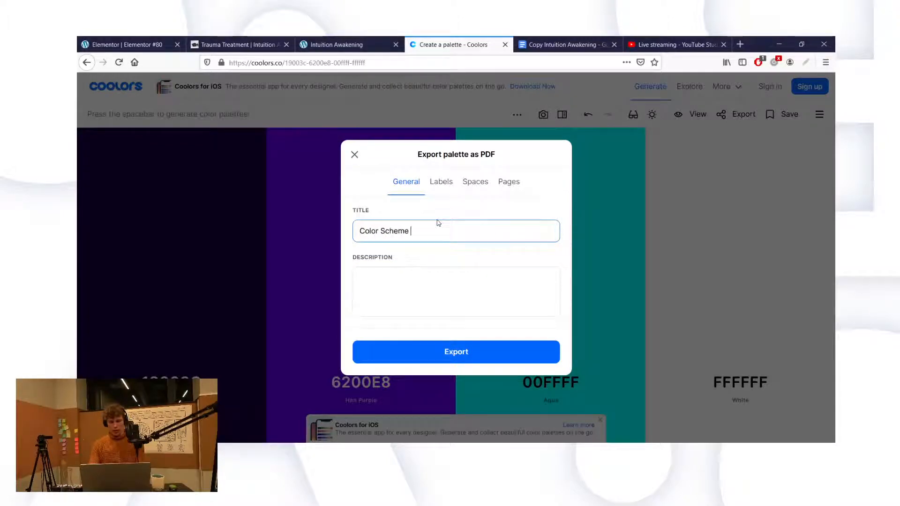
{"action": "type", "text": "for Intuiti"}
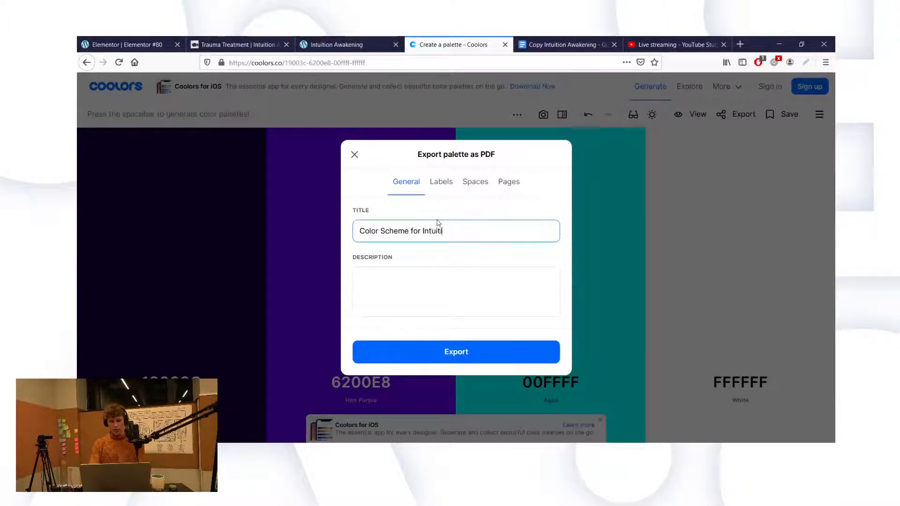
{"action": "type", "text": "on Awakening"}
{"action": "key", "text": "Return"}
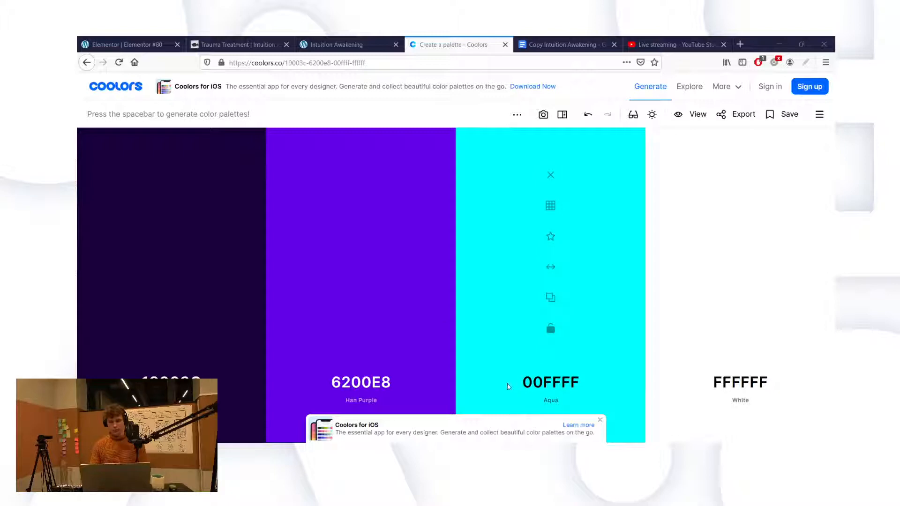
{"action": "left_click", "coordinate": [126, 45]}
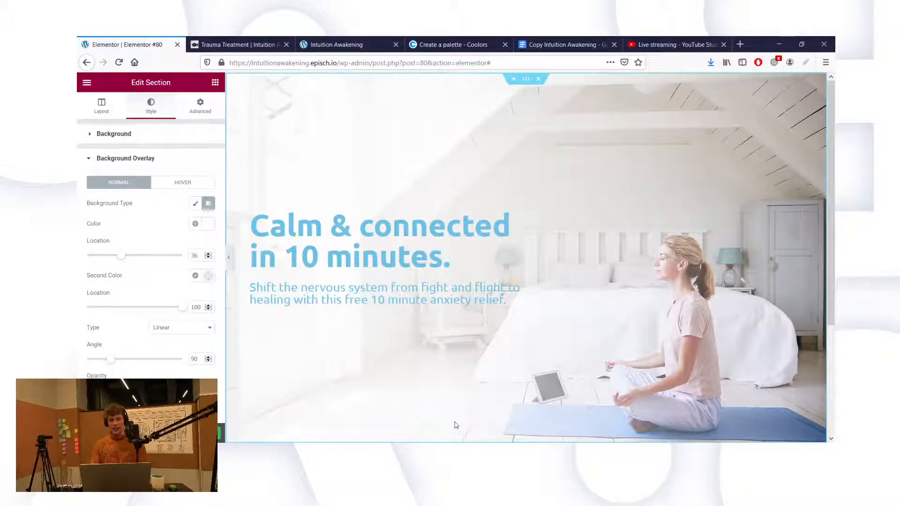
Step: Select the hero heading widget to show its text colour and typography settings
{"action": "left_click", "coordinate": [403, 250]}
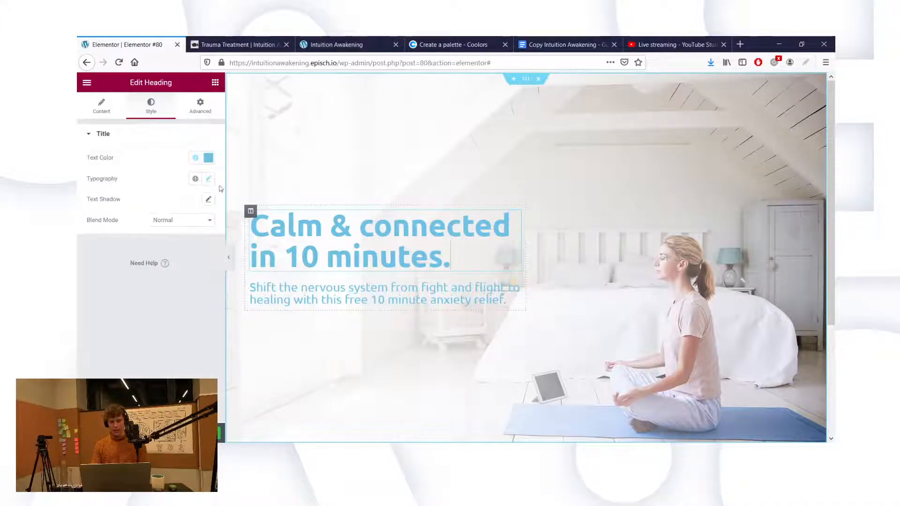
Step: Copy hex 19003C from Coolors and set it as the heading's text colour
{"action": "left_click", "coordinate": [209, 159]}
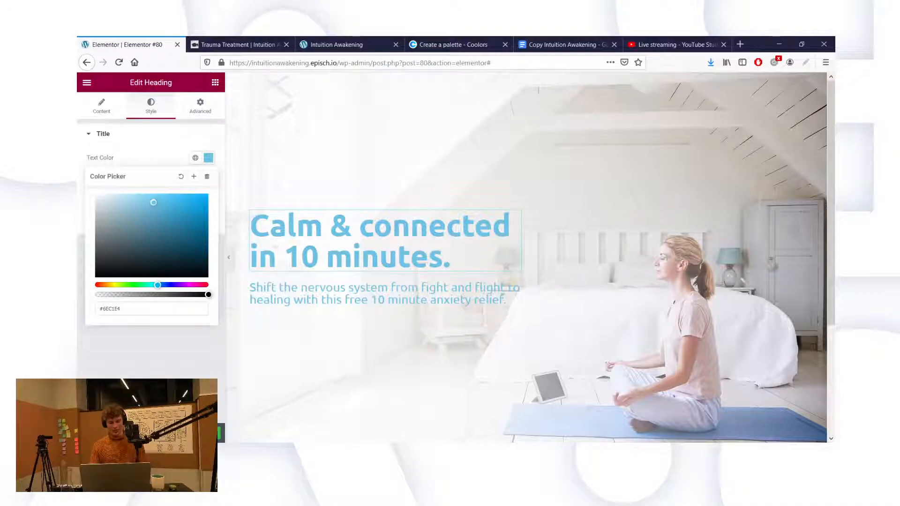
{"action": "left_click", "coordinate": [450, 45]}
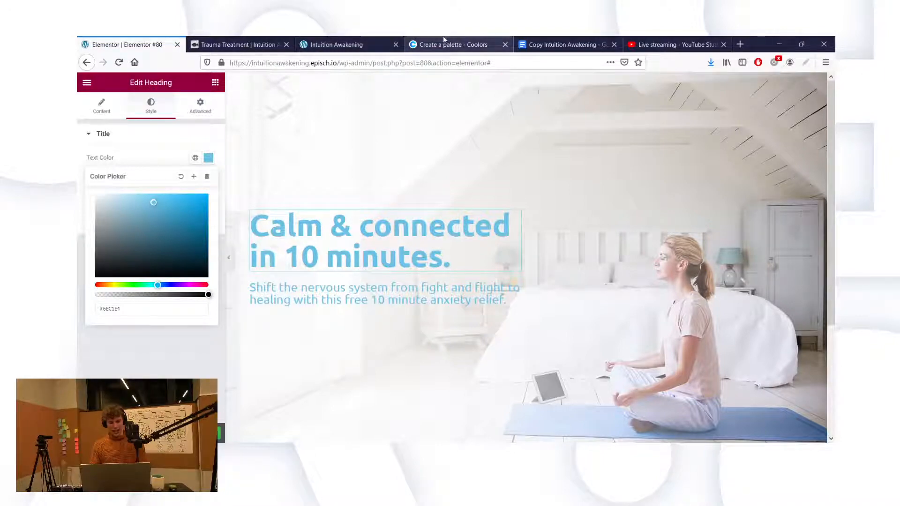
{"action": "left_click", "coordinate": [171, 382]}
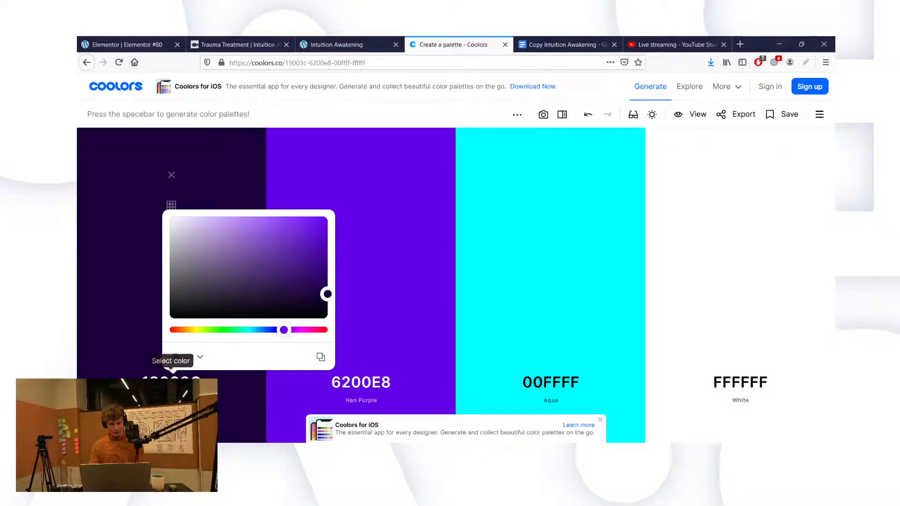
{"action": "left_click", "coordinate": [186, 357]}
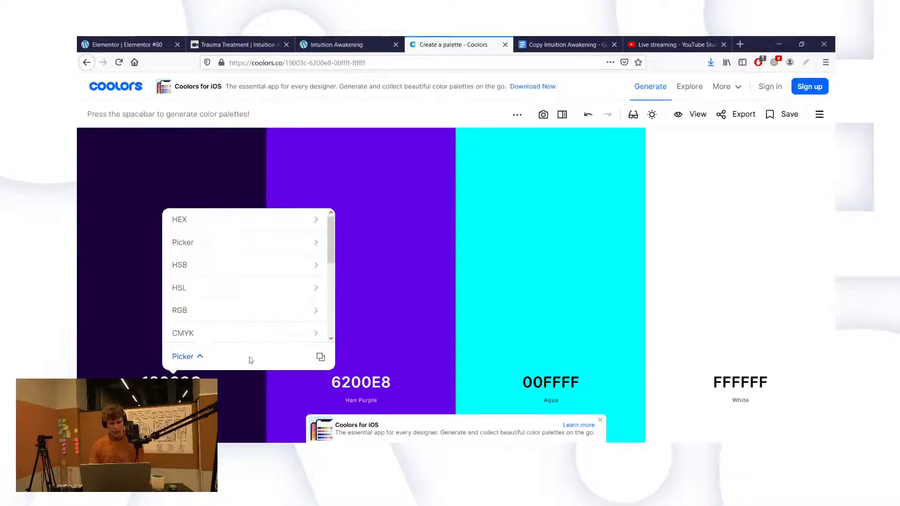
{"action": "left_click", "coordinate": [197, 219]}
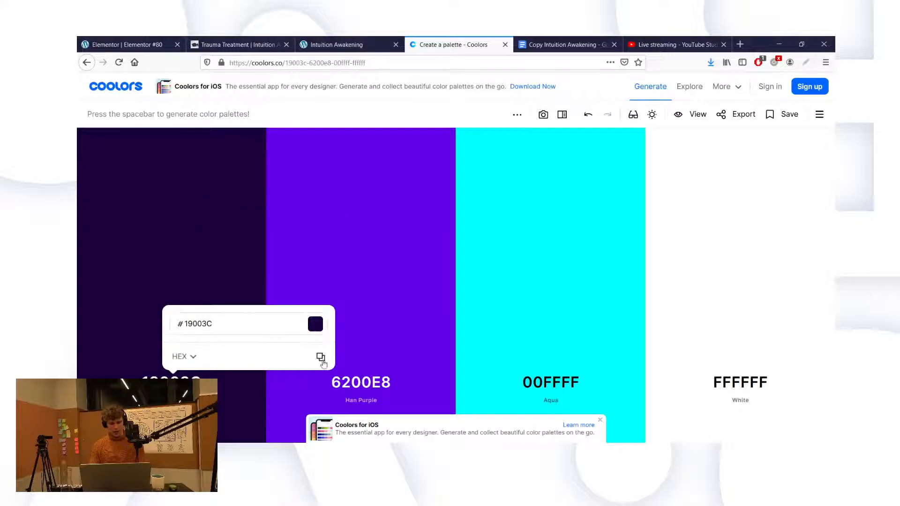
{"action": "left_click", "coordinate": [320, 356]}
{"action": "left_click", "coordinate": [172, 41]}
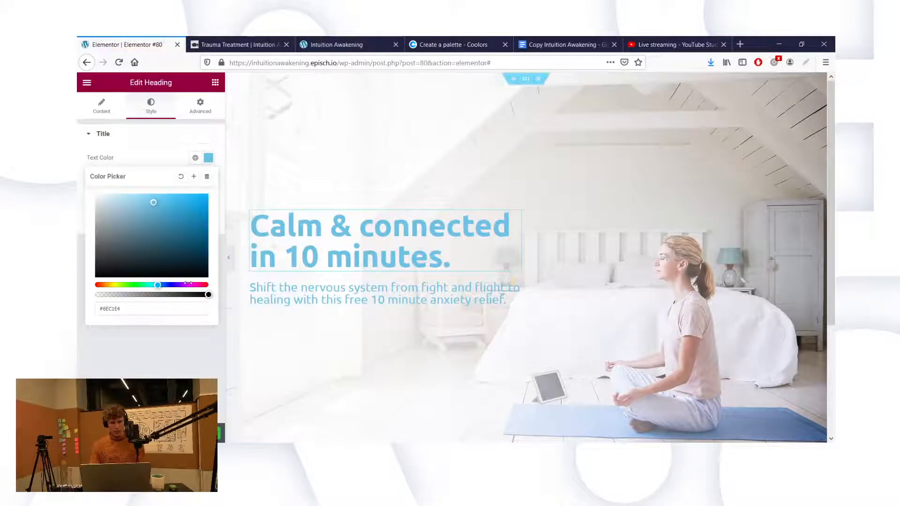
{"action": "double_click", "coordinate": [126, 310]}
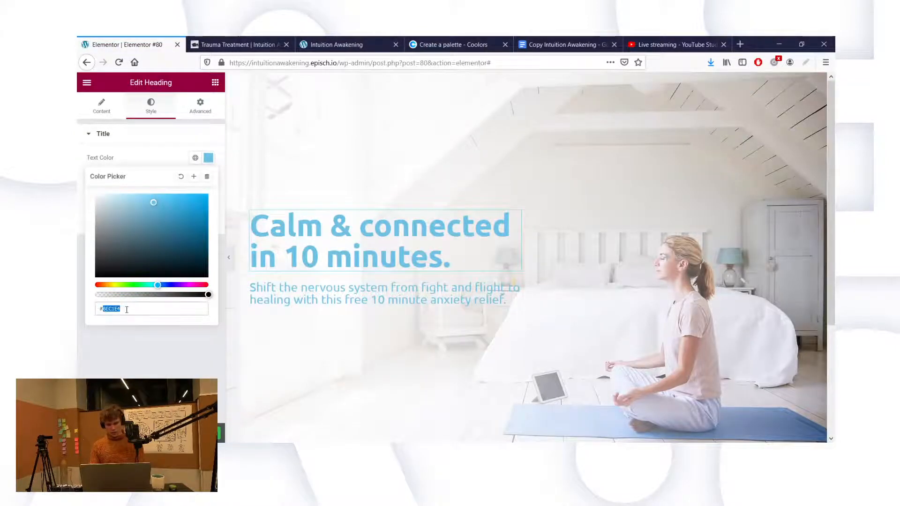
{"action": "key", "text": "ctrl+v"}
{"action": "left_click", "coordinate": [150, 347]}
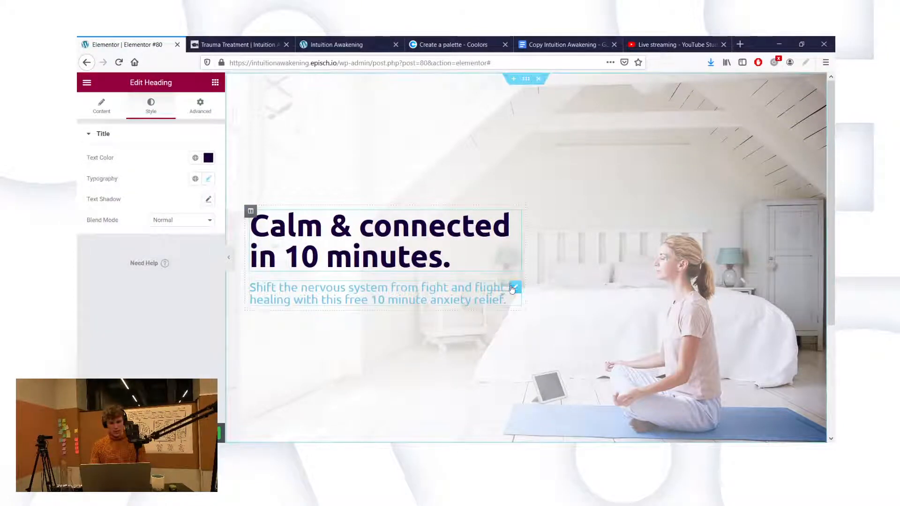
Step: Set the subtitle's text colour to the same dark violet 19003C
{"action": "left_click", "coordinate": [514, 287]}
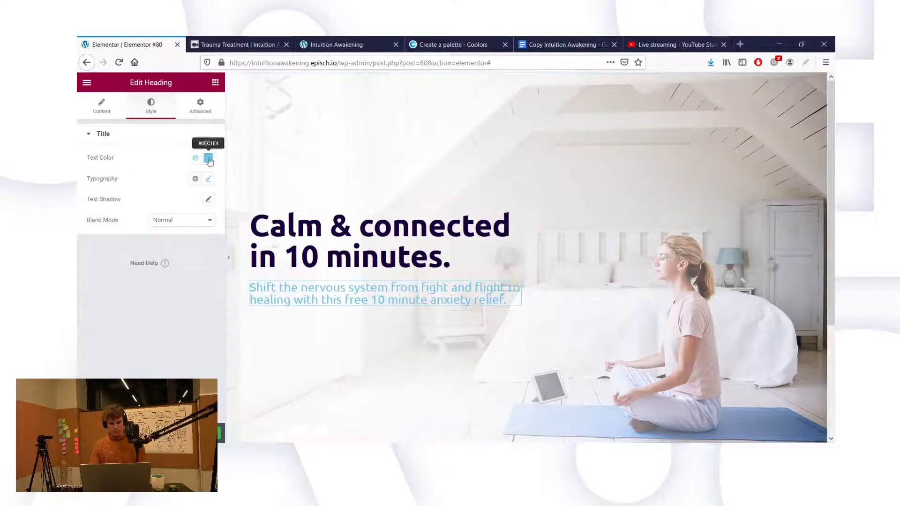
{"action": "left_click", "coordinate": [209, 157]}
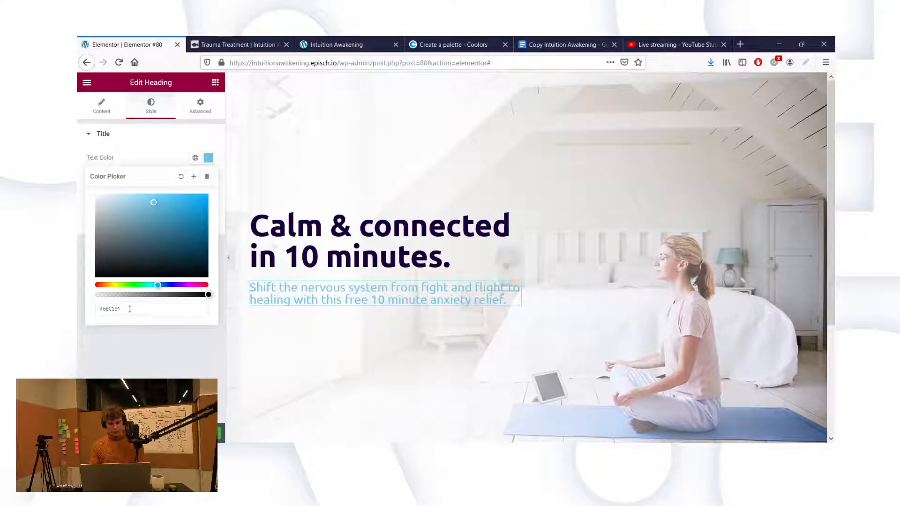
{"action": "key", "text": "ctrl+v"}
{"action": "left_click", "coordinate": [157, 376]}
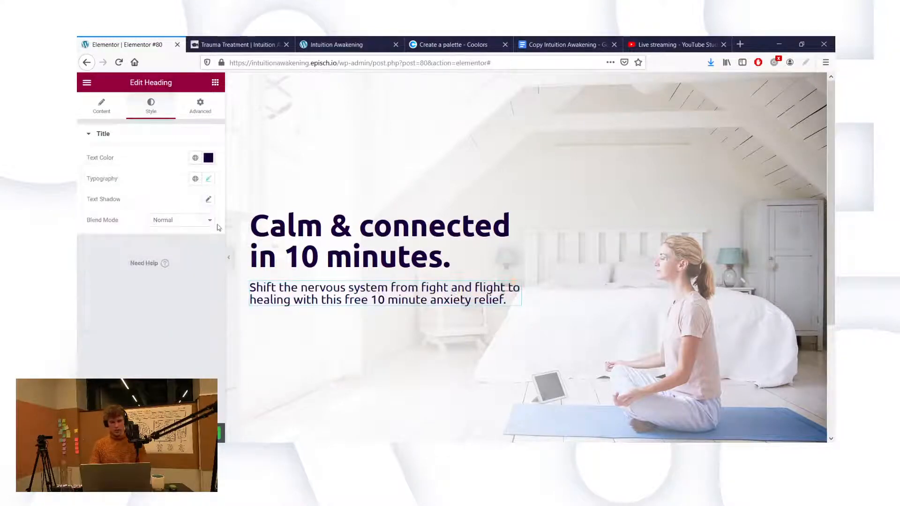
{"action": "left_click", "coordinate": [214, 83]}
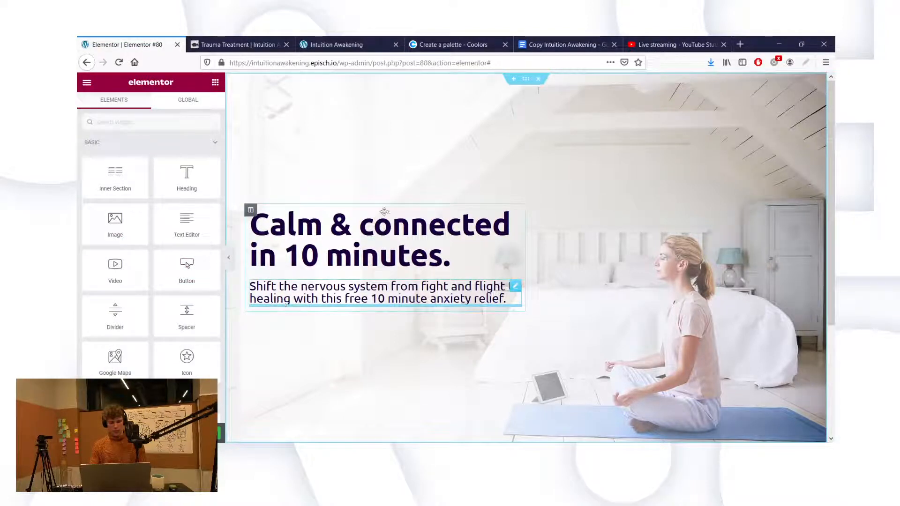
Step: Place a 'Click here' Button widget under the subtitle and copy aqua 00FFFF from Coolors
{"action": "left_click_drag", "start_coordinate": [384, 212], "coordinate": [385, 213]}
{"action": "left_click", "coordinate": [342, 41]}
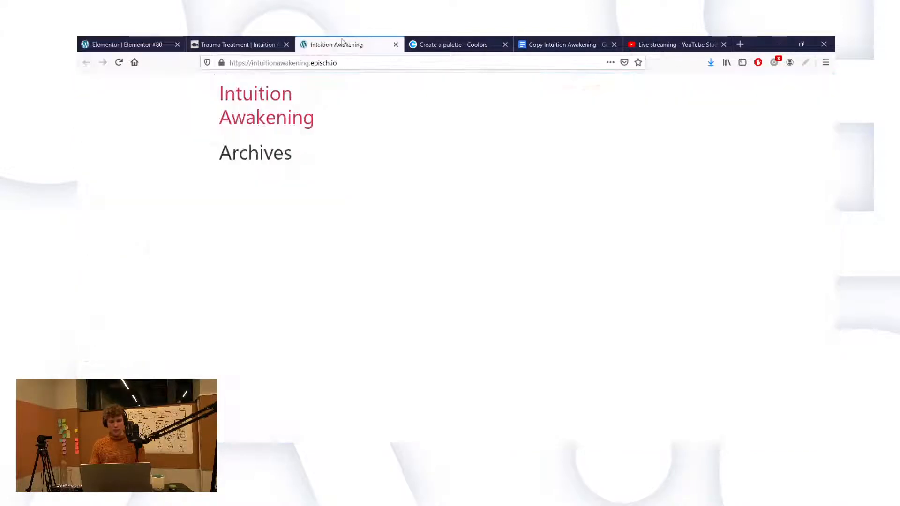
{"action": "left_click", "coordinate": [455, 43]}
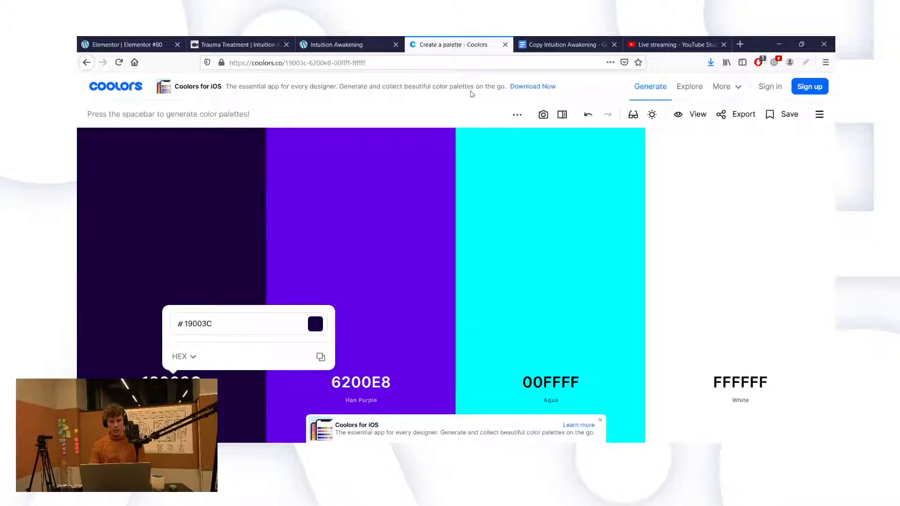
{"action": "left_click", "coordinate": [544, 384]}
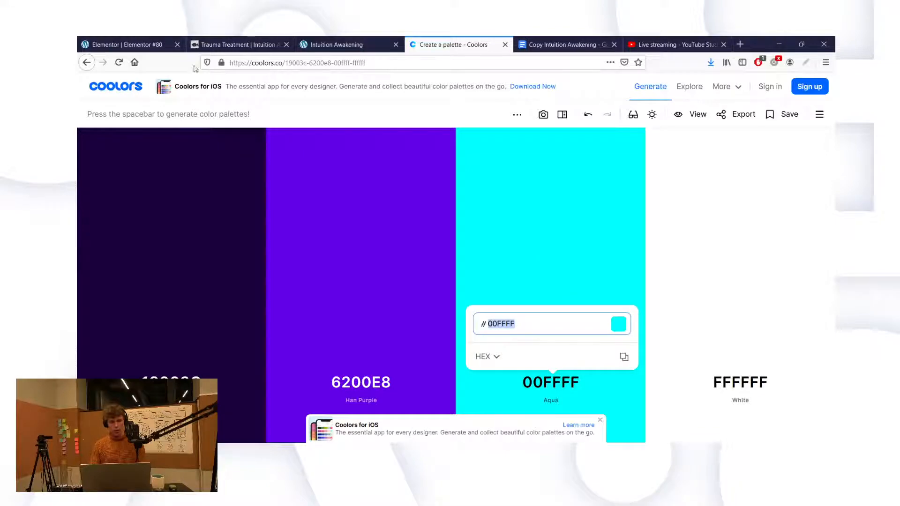
{"action": "left_click", "coordinate": [137, 46]}
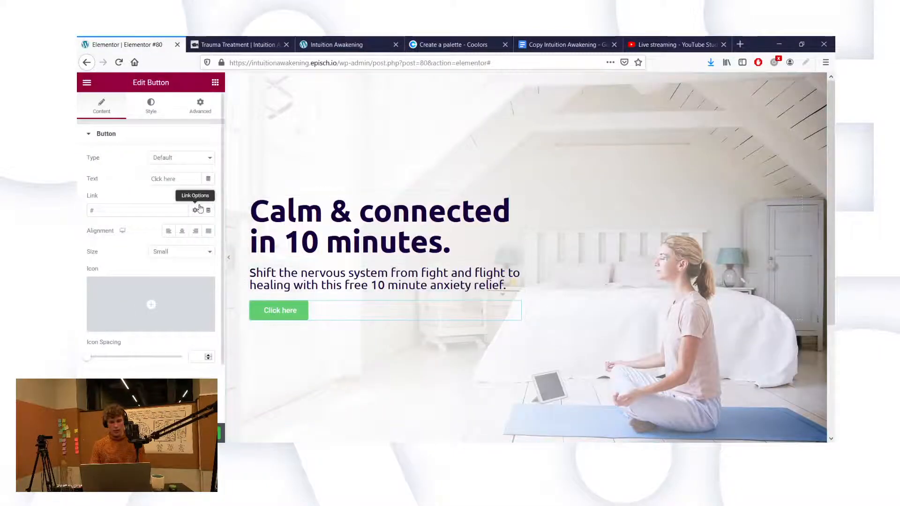
{"action": "left_click", "coordinate": [453, 44]}
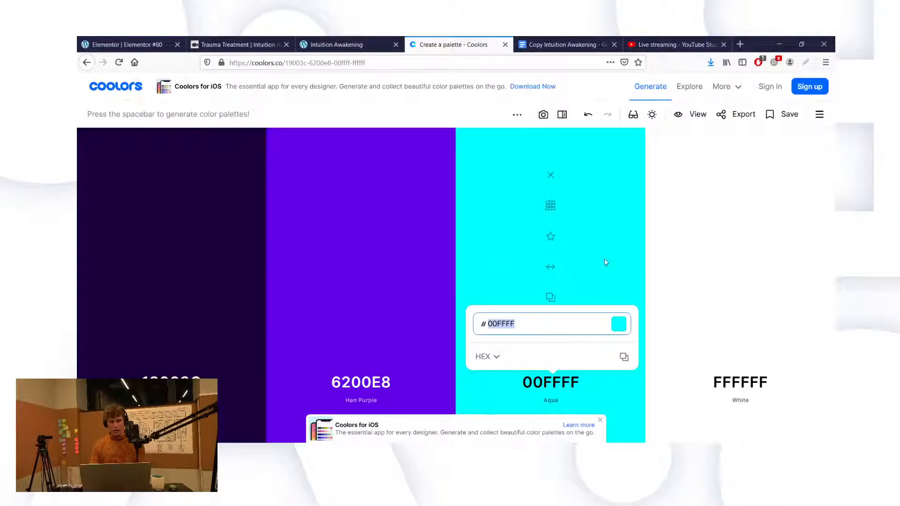
{"action": "left_click", "coordinate": [107, 46]}
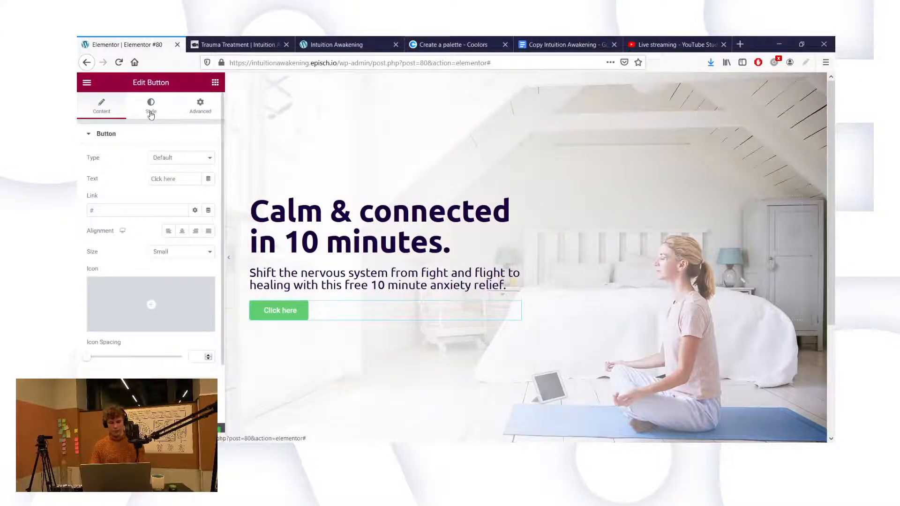
Step: Set the 'Click here' button's background colour to purple 6200E8 copied from Coolors
{"action": "left_click", "coordinate": [164, 105]}
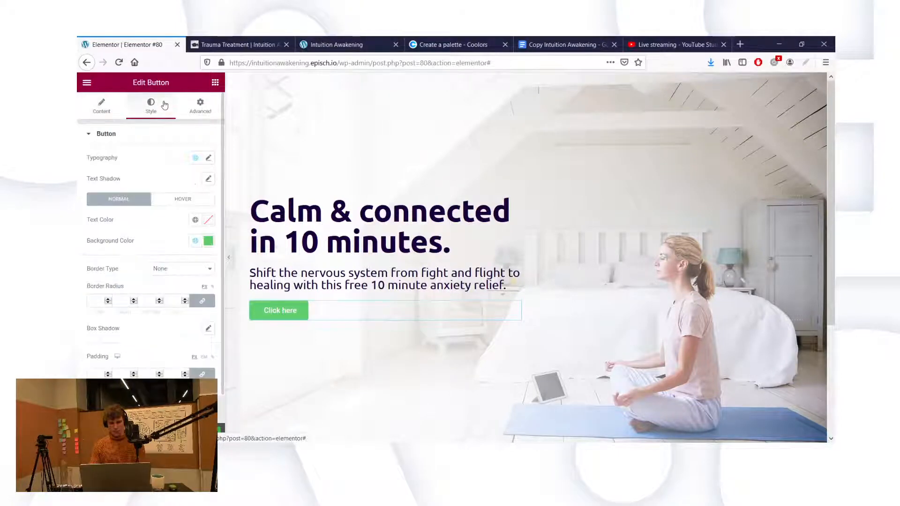
{"action": "left_click", "coordinate": [210, 242]}
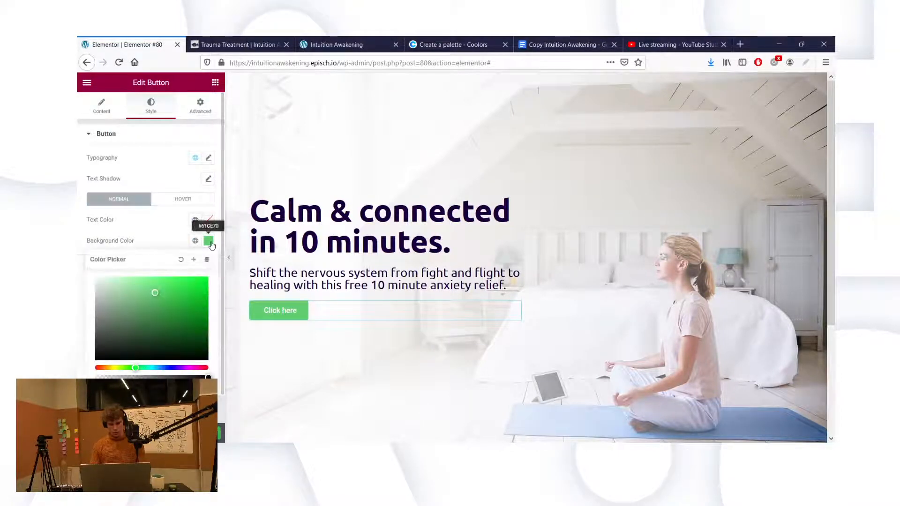
{"action": "key", "text": "ctrl+v"}
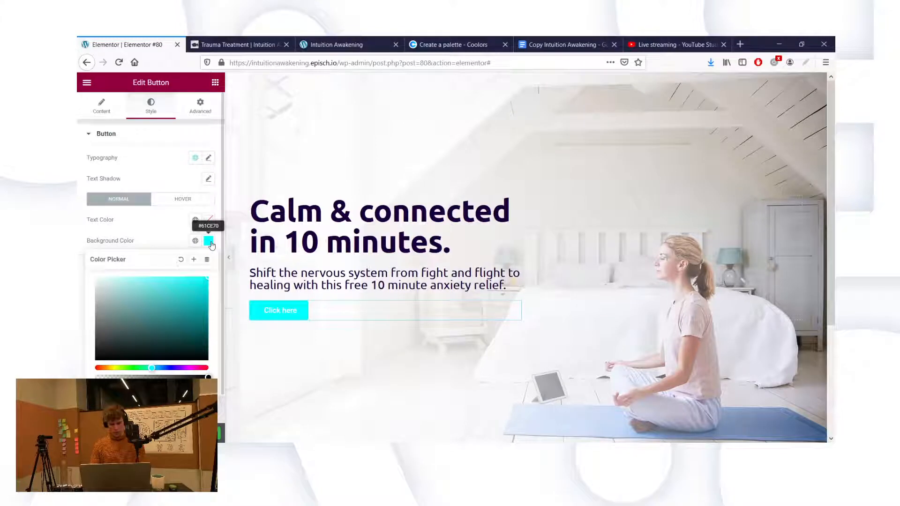
{"action": "left_click", "coordinate": [450, 45]}
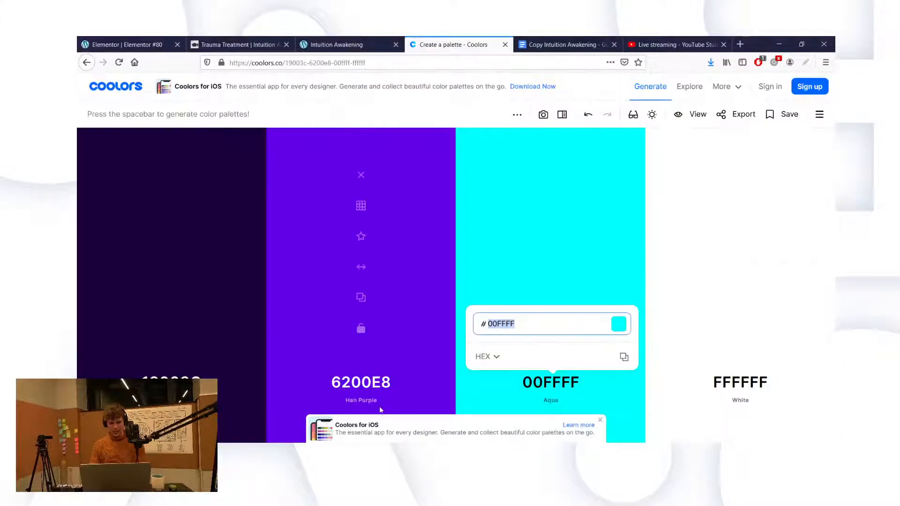
{"action": "left_click", "coordinate": [356, 384]}
{"action": "key", "text": "ctrl+c"}
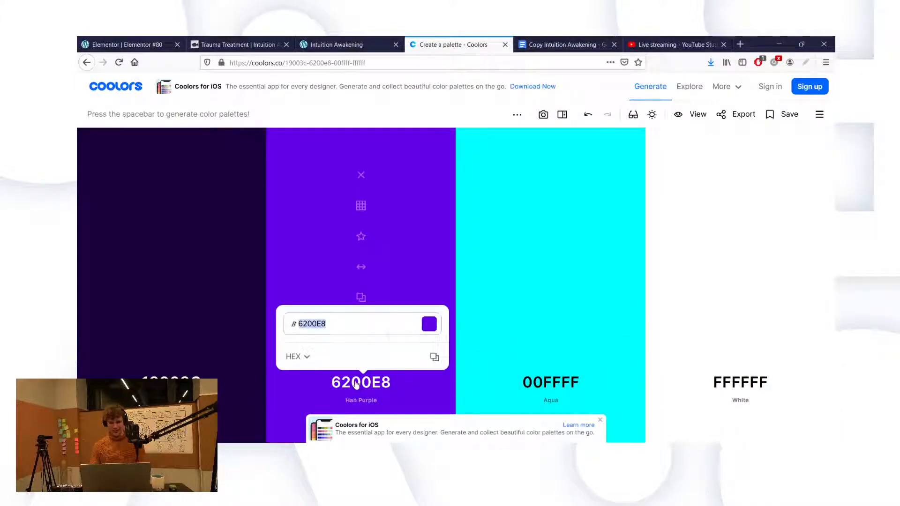
{"action": "left_click", "coordinate": [138, 49]}
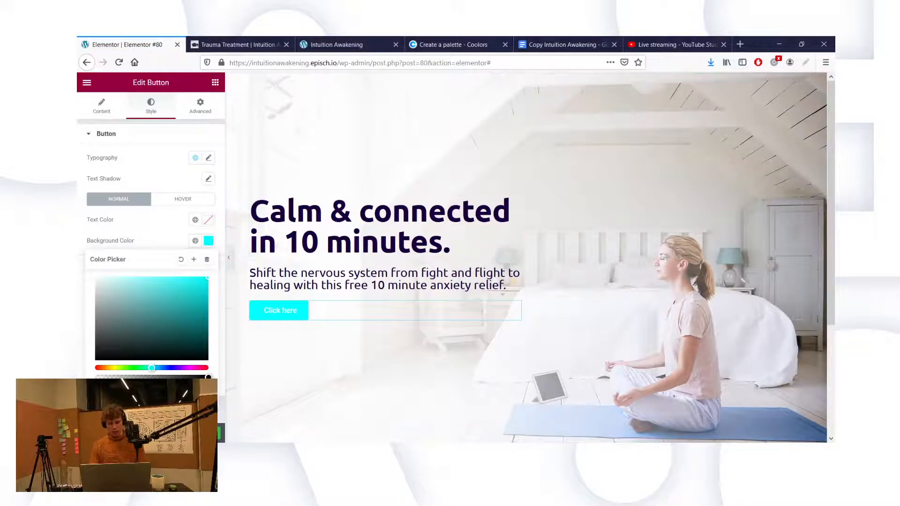
{"action": "key", "text": "ctrl+v"}
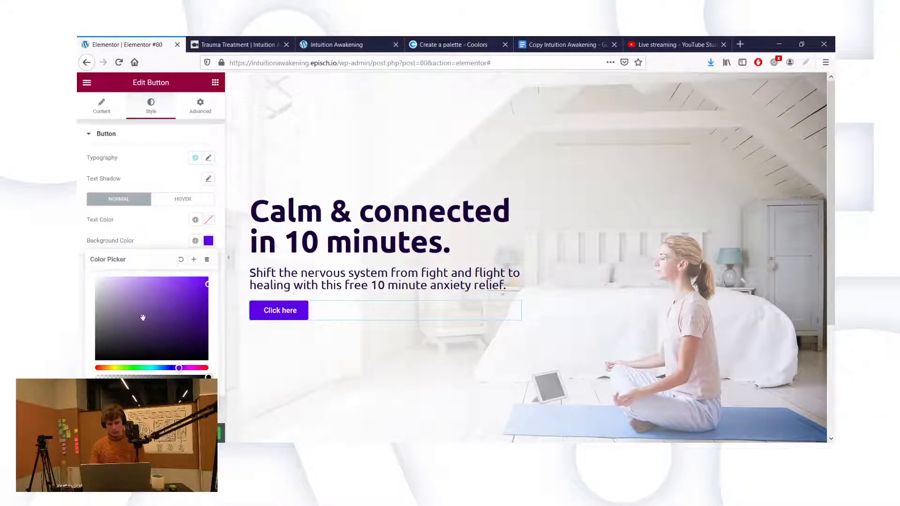
{"action": "left_click", "coordinate": [185, 168]}
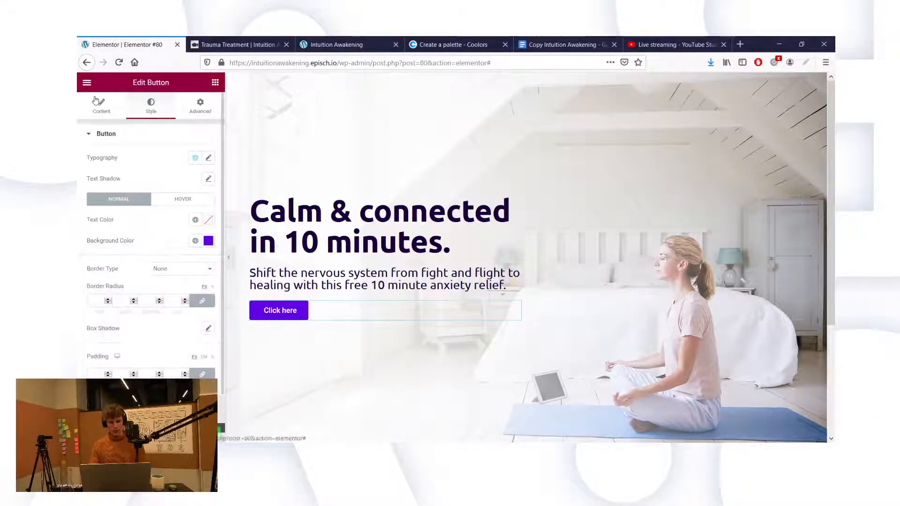
{"action": "left_click", "coordinate": [96, 100]}
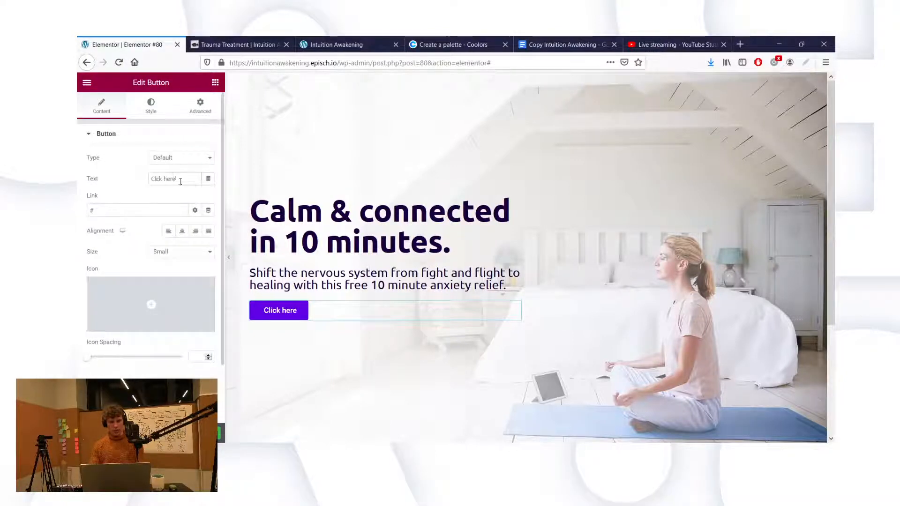
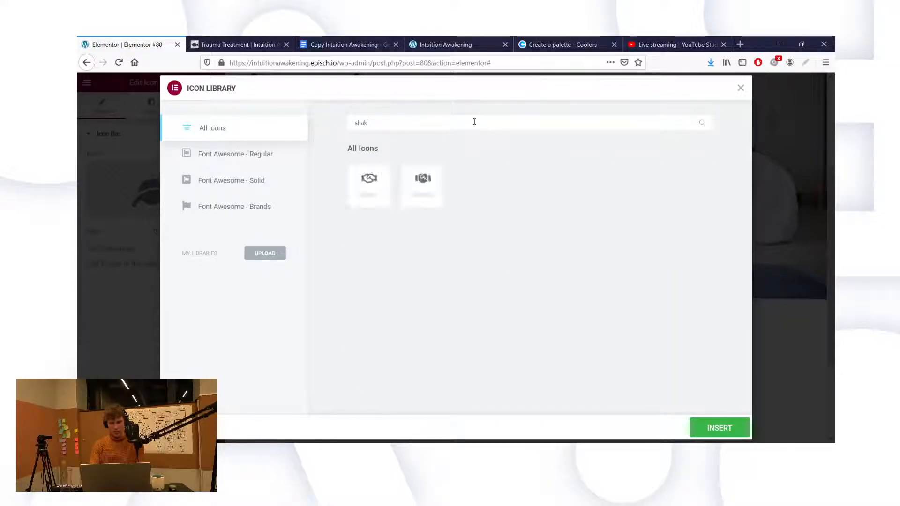
Step: Try a handshake icon, then a connection icon found with 'conne', in the second icon box
{"action": "left_click", "coordinate": [378, 190]}
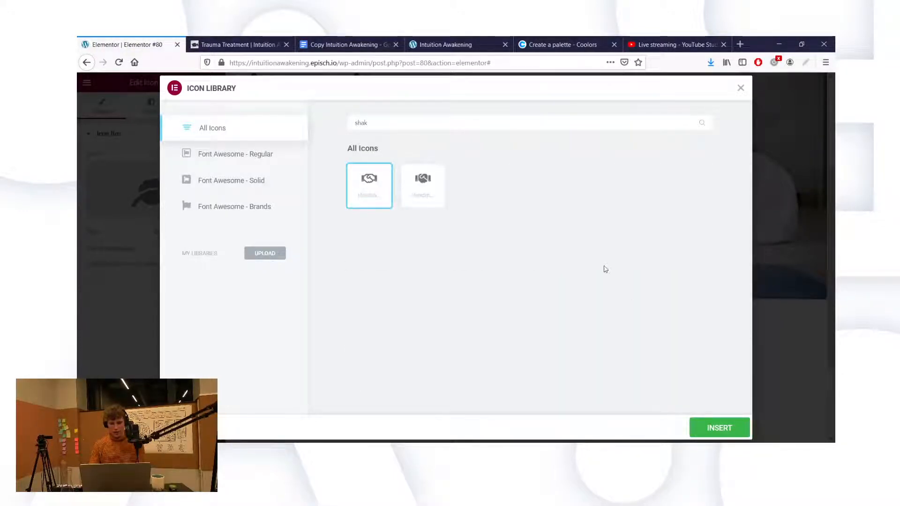
{"action": "left_click", "coordinate": [704, 422]}
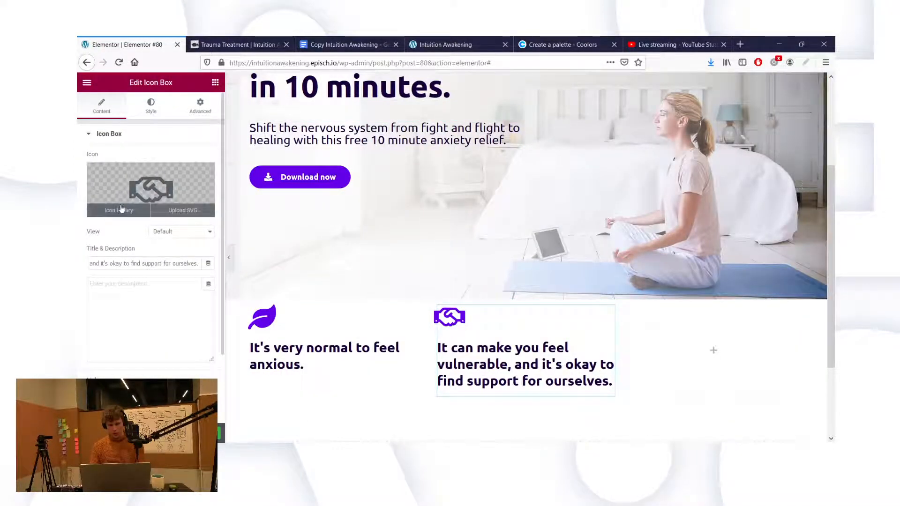
{"action": "left_click", "coordinate": [119, 210]}
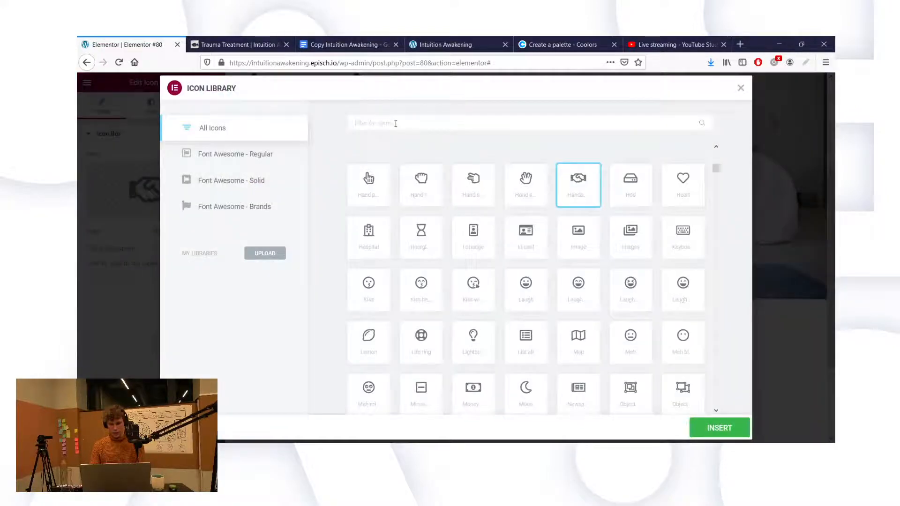
{"action": "type", "text": "sha"}
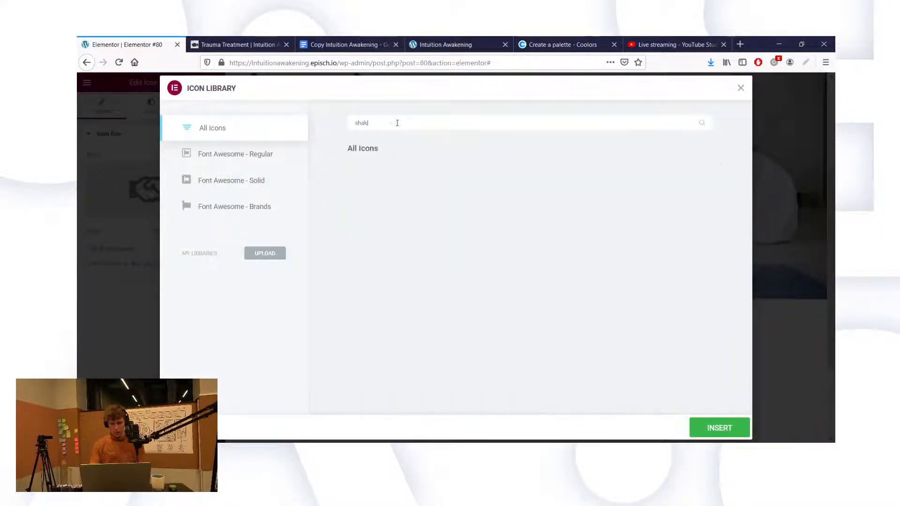
{"action": "key", "text": "BackSpace"}
{"action": "type", "text": "connec"}
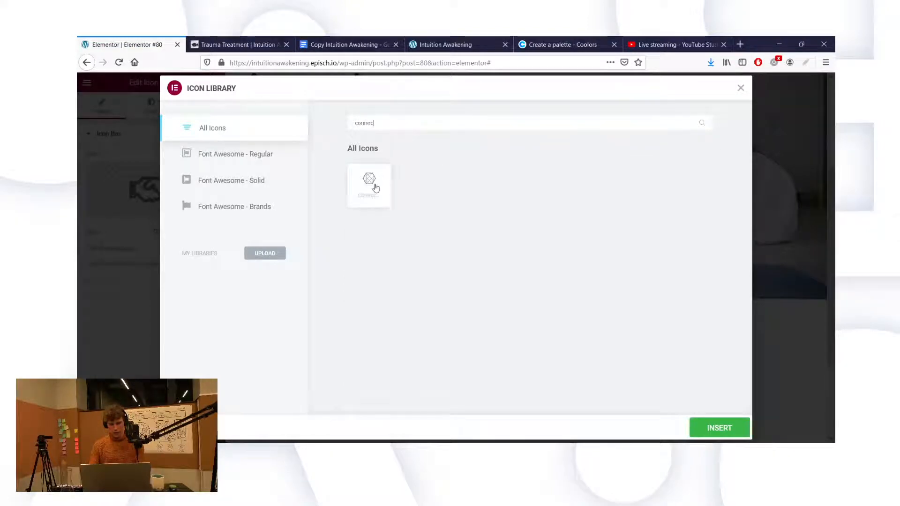
{"action": "left_click", "coordinate": [376, 187]}
{"action": "left_click", "coordinate": [738, 433]}
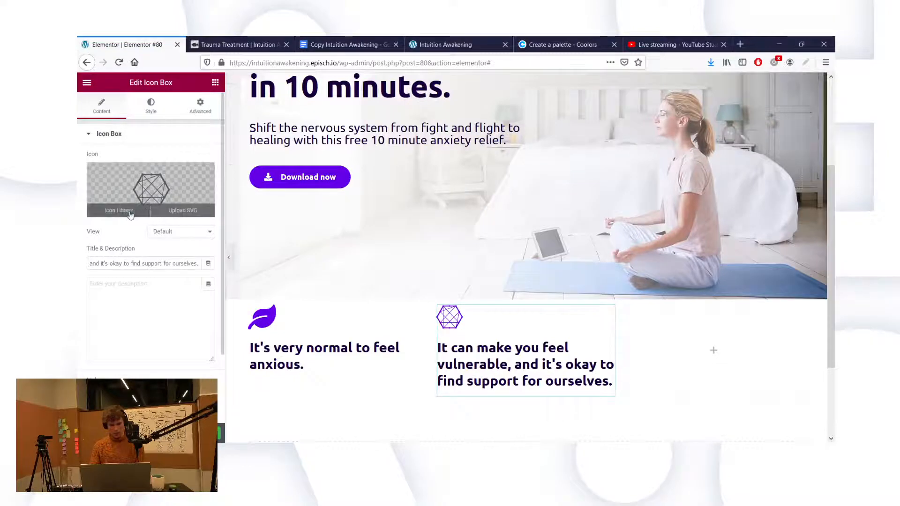
Step: Swap in the Medkit icon found by searching 'med'
{"action": "left_click", "coordinate": [131, 215]}
{"action": "scroll", "coordinate": [544, 291], "scroll_direction": "down", "scroll_amount": 5}
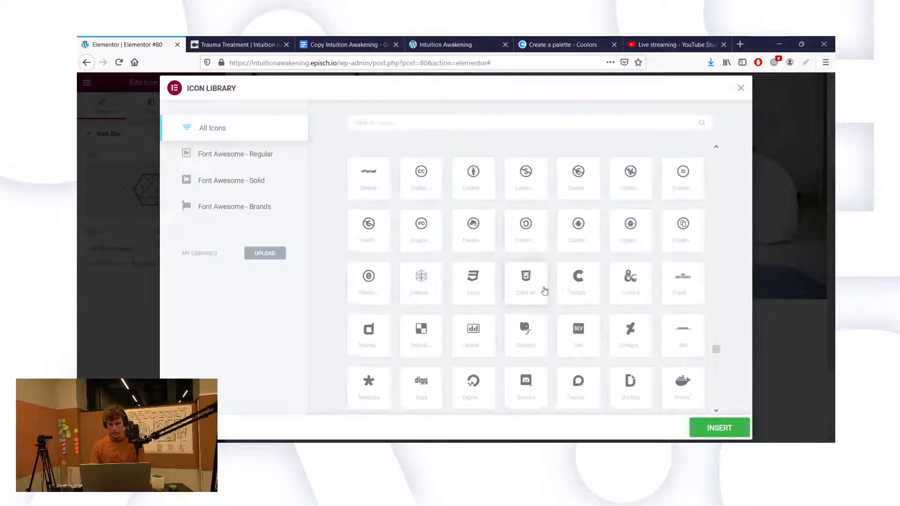
{"action": "scroll", "coordinate": [545, 291], "scroll_direction": "down", "scroll_amount": 1}
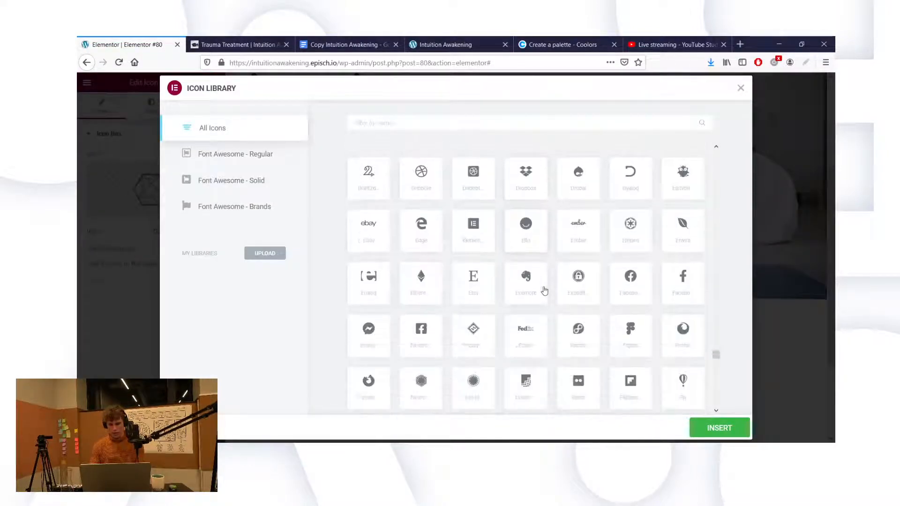
{"action": "scroll", "coordinate": [544, 291], "scroll_direction": "down", "scroll_amount": 1}
{"action": "scroll", "coordinate": [488, 224], "scroll_direction": "down", "scroll_amount": 1}
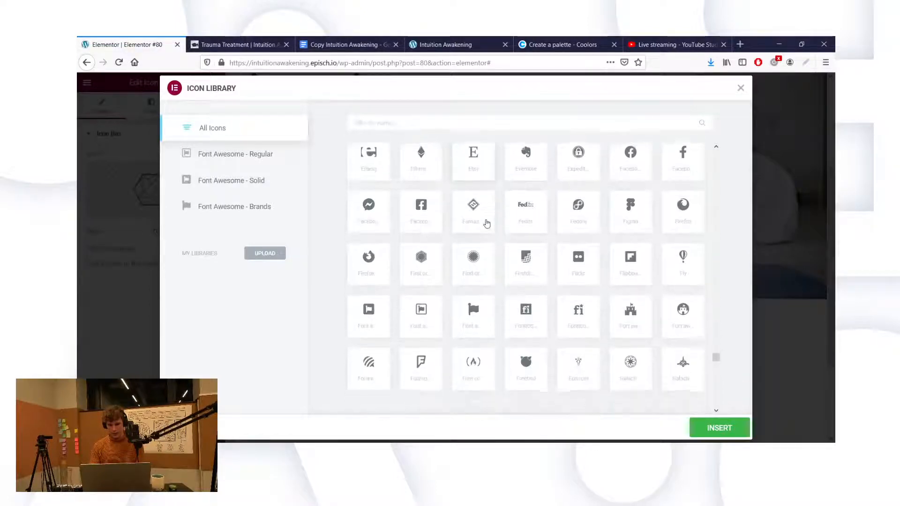
{"action": "scroll", "coordinate": [580, 257], "scroll_direction": "up", "scroll_amount": 5}
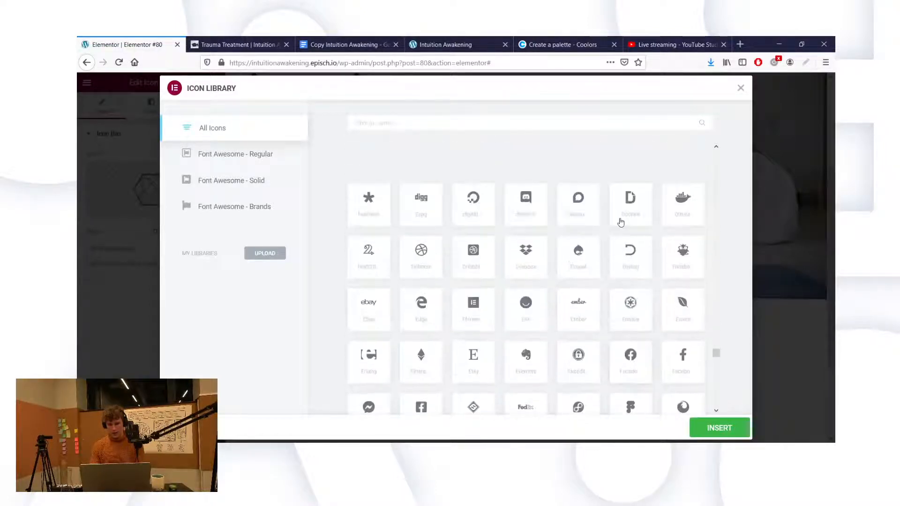
{"action": "type", "text": "med"}
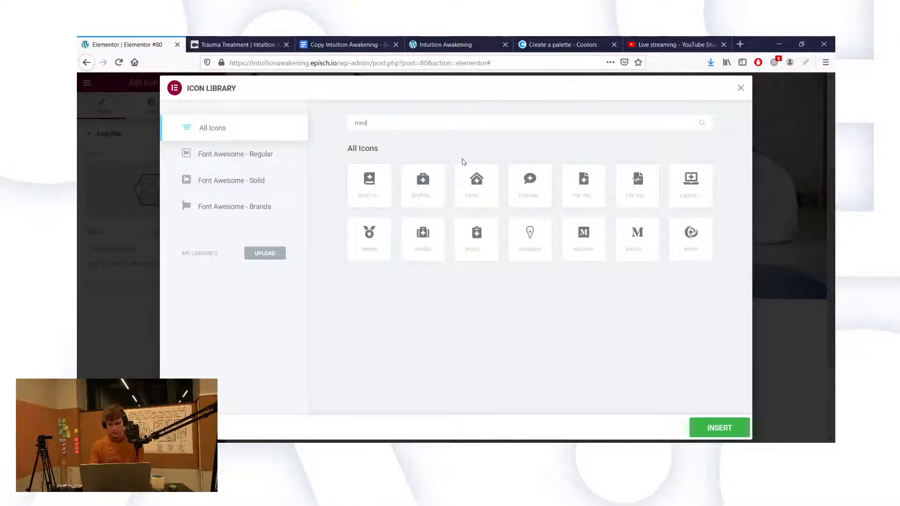
{"action": "left_click", "coordinate": [421, 244]}
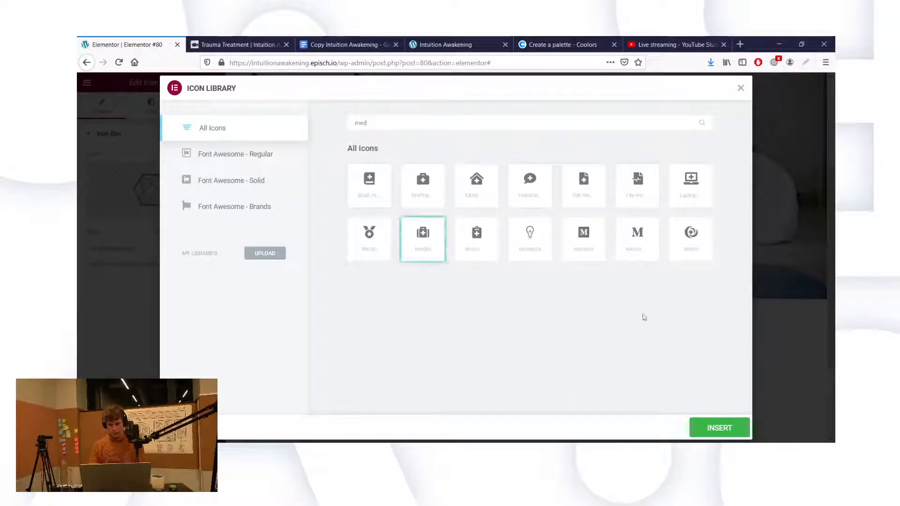
{"action": "left_click", "coordinate": [707, 424]}
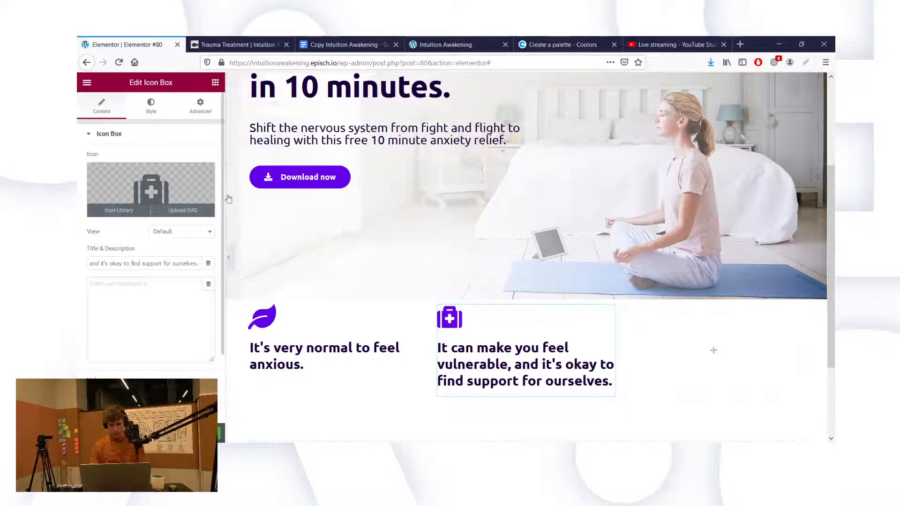
Step: Settle on the helping-hands icon found by searching 'hel'
{"action": "left_click", "coordinate": [119, 210]}
{"action": "scroll", "coordinate": [567, 237], "scroll_direction": "down", "scroll_amount": 10}
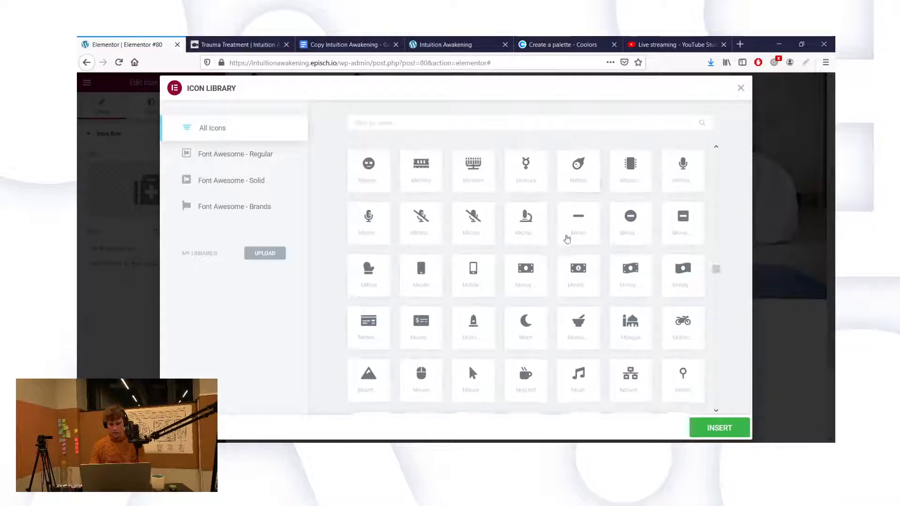
{"action": "scroll", "coordinate": [528, 225], "scroll_direction": "down", "scroll_amount": 5}
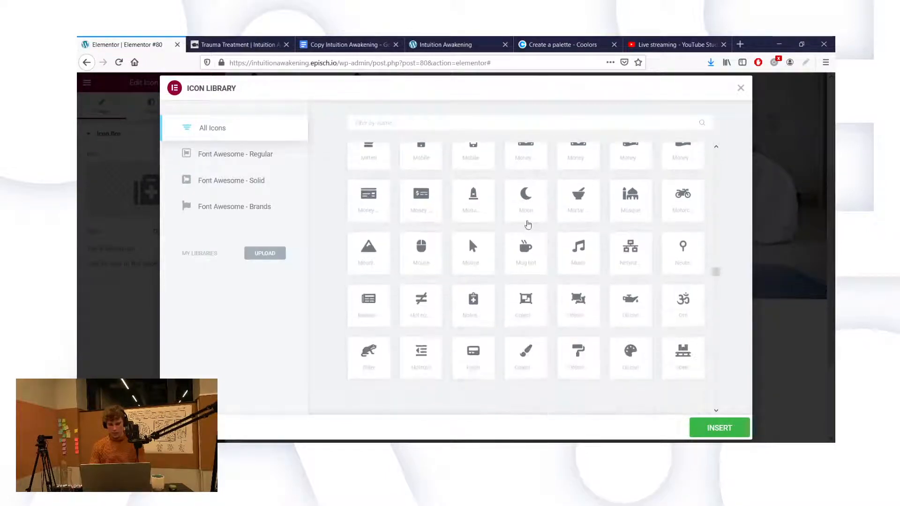
{"action": "scroll", "coordinate": [528, 225], "scroll_direction": "down", "scroll_amount": 1}
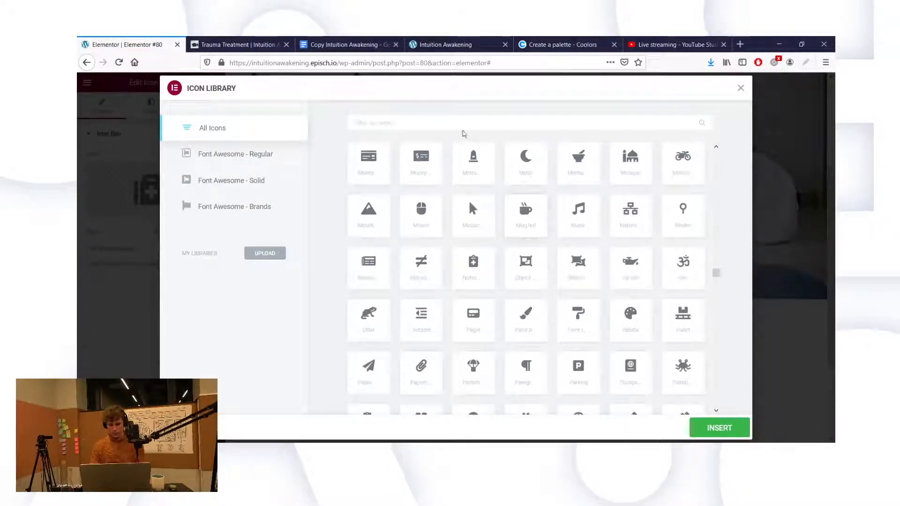
{"action": "left_click", "coordinate": [458, 125]}
{"action": "type", "text": "hel"}
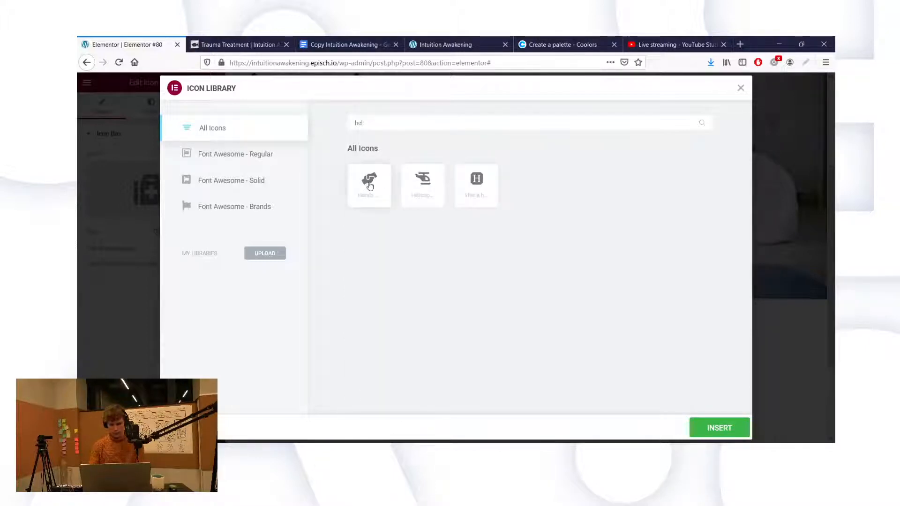
{"action": "left_click", "coordinate": [369, 185]}
{"action": "left_click", "coordinate": [719, 427]}
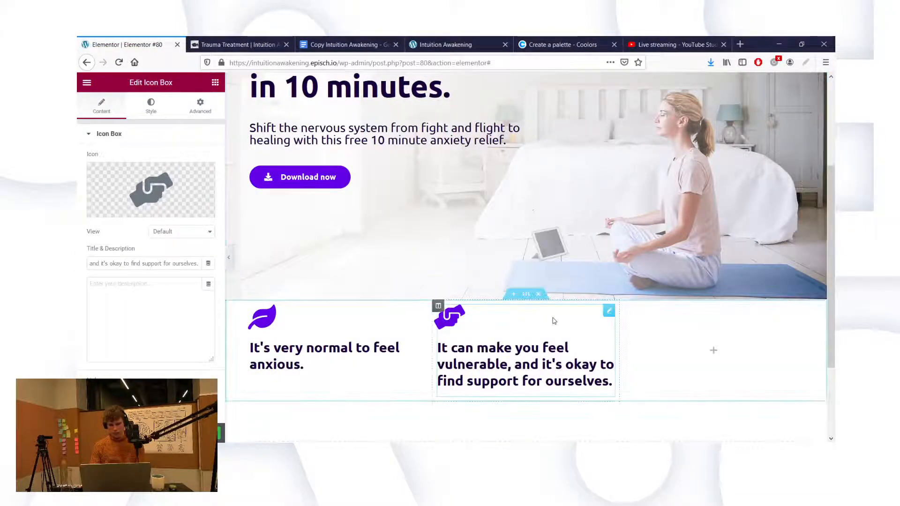
Step: Duplicate the second icon box and move the copy into the third column
{"action": "right_click", "coordinate": [607, 296]}
{"action": "left_click", "coordinate": [616, 318]}
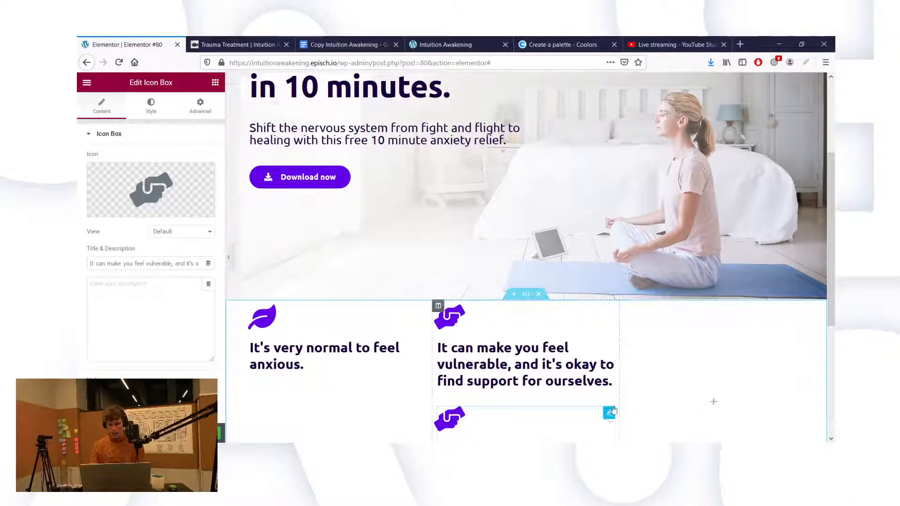
{"action": "left_click_drag", "start_coordinate": [613, 410], "coordinate": [731, 357]}
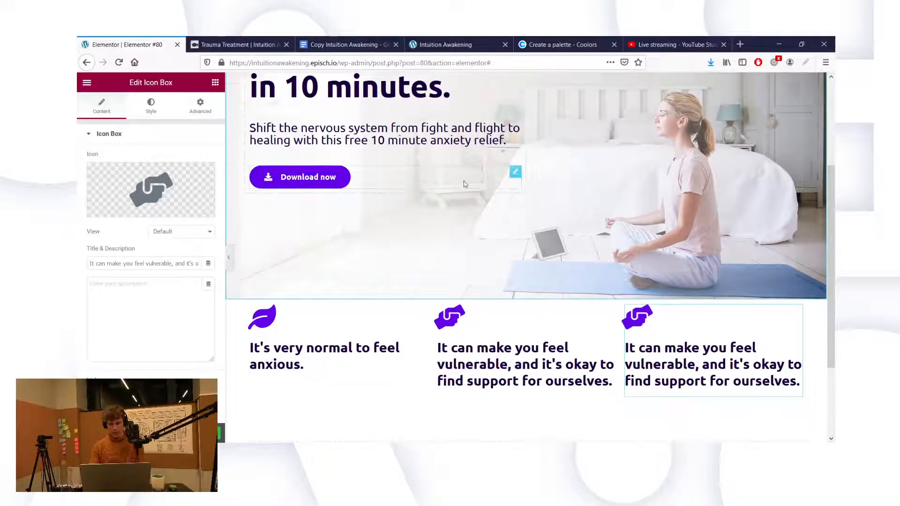
{"action": "scroll", "coordinate": [464, 184], "scroll_direction": "up", "scroll_amount": 2}
{"action": "scroll", "coordinate": [464, 184], "scroll_direction": "down", "scroll_amount": 3}
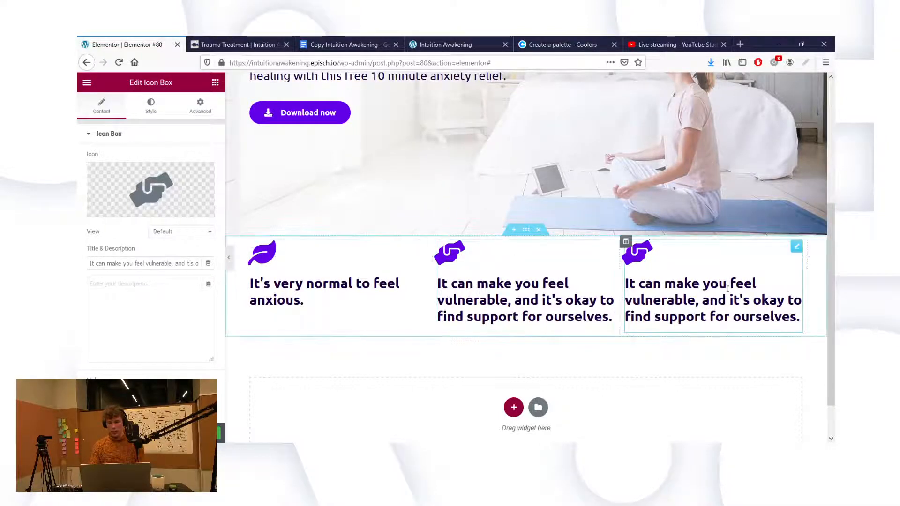
Step: Copy the third anxiety fact sentence from the Google Docs text
{"action": "left_click", "coordinate": [382, 45]}
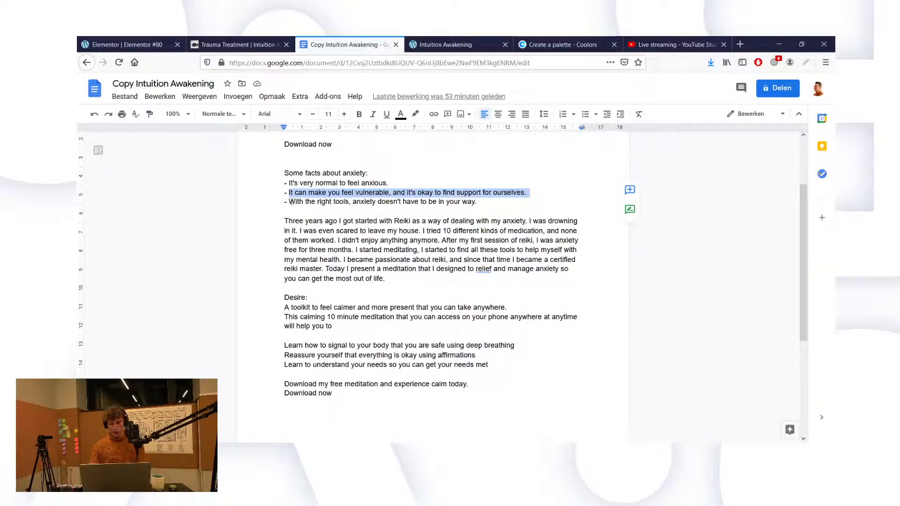
{"action": "left_click_drag", "start_coordinate": [289, 202], "coordinate": [486, 200]}
{"action": "key", "text": "ctrl+c"}
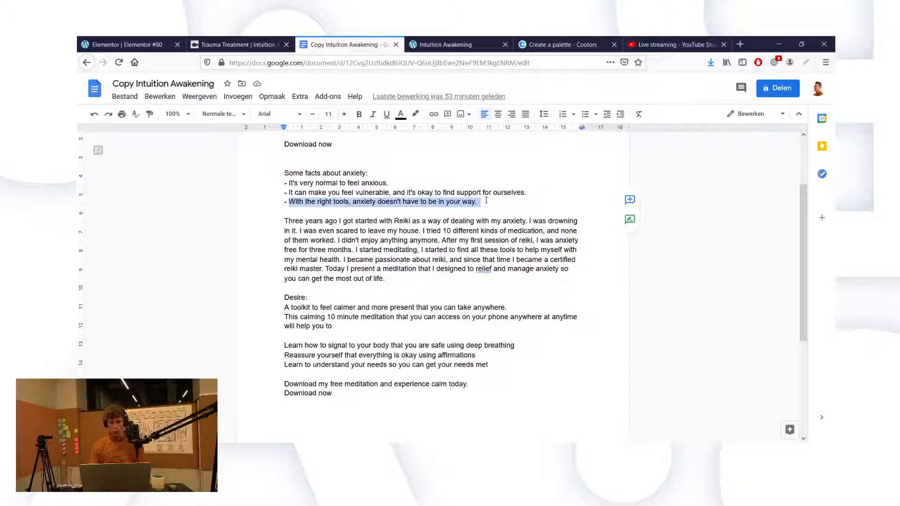
{"action": "left_click", "coordinate": [119, 43]}
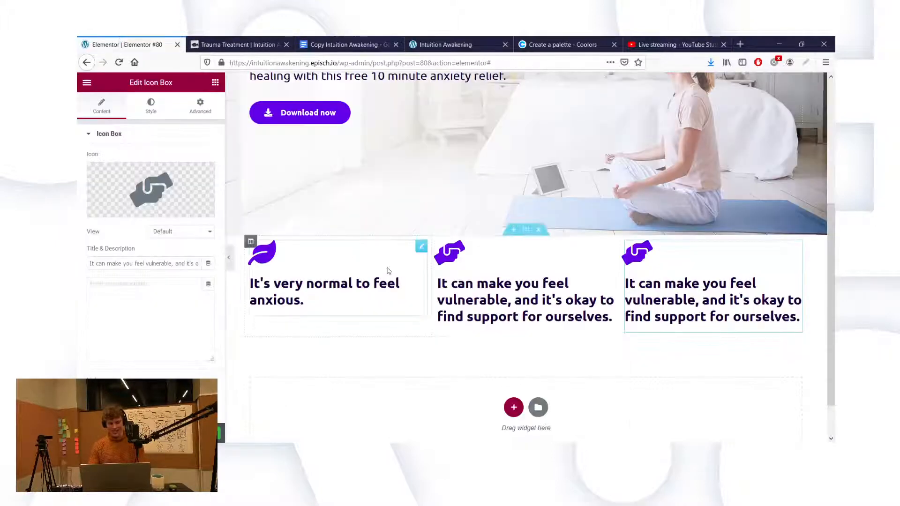
Step: Paste the right-tools anxiety sentence as the third box's title and give it a tools icon
{"action": "triple_click", "coordinate": [129, 264]}
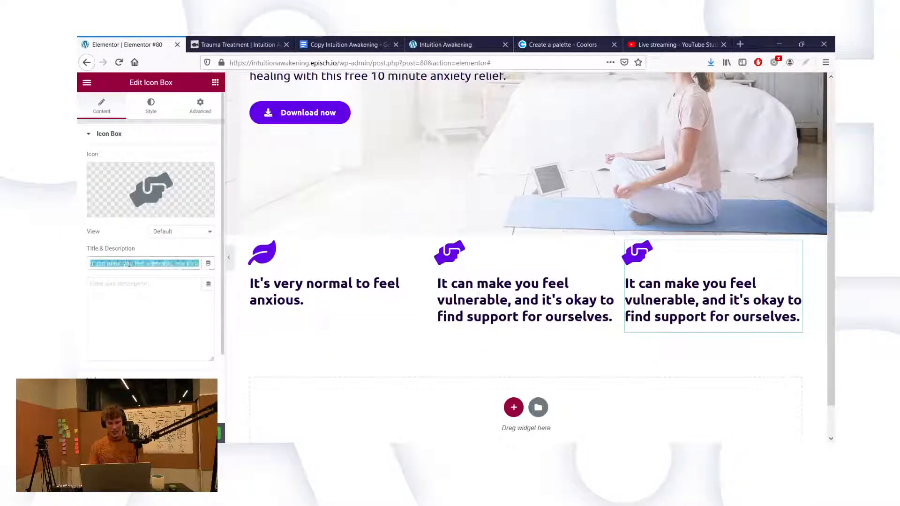
{"action": "key", "text": "ctrl+v"}
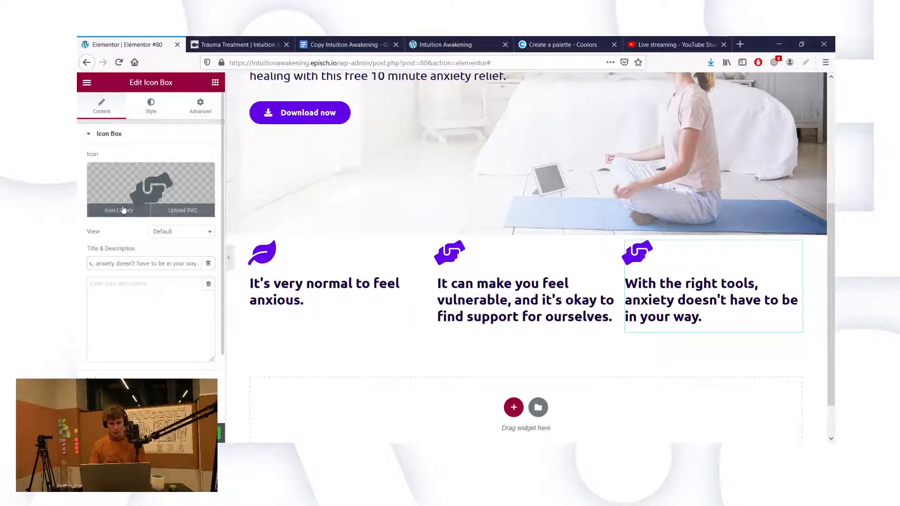
{"action": "left_click", "coordinate": [123, 204]}
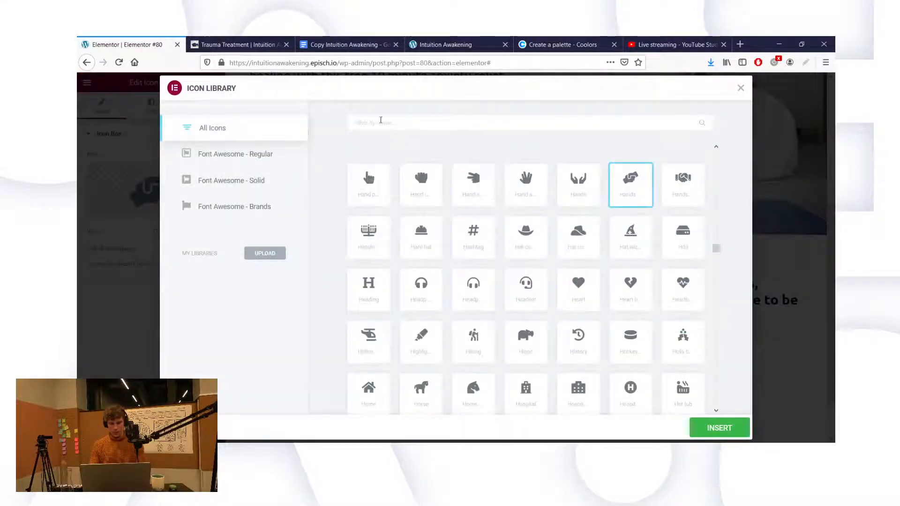
{"action": "type", "text": "tools"}
{"action": "left_click", "coordinate": [369, 188]}
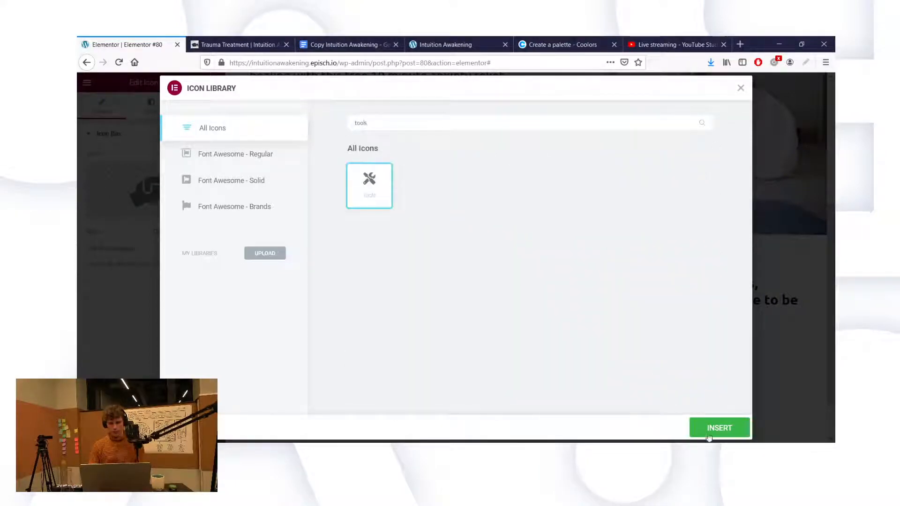
{"action": "left_click", "coordinate": [720, 428]}
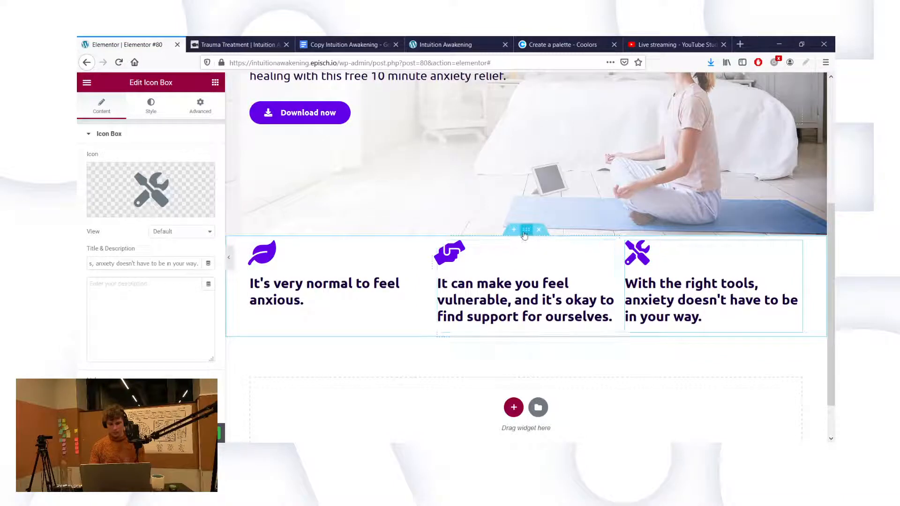
{"action": "left_click", "coordinate": [513, 409]}
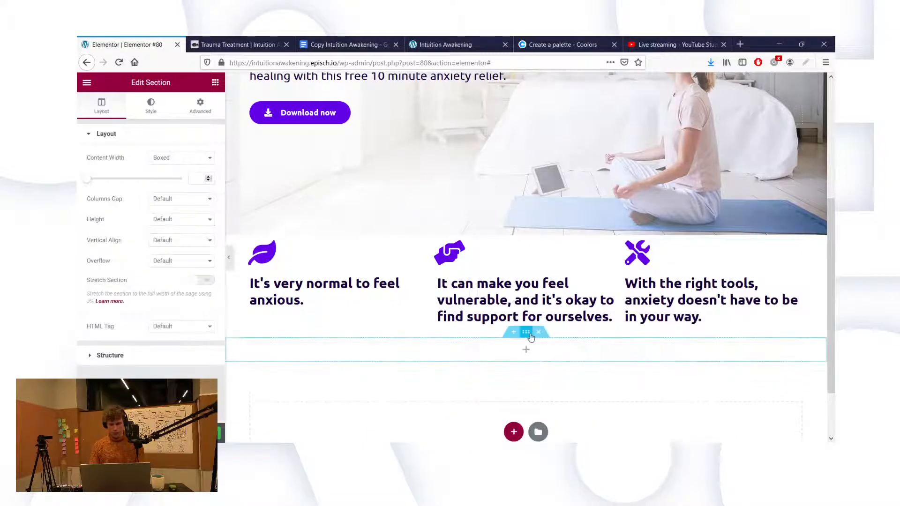
Step: Add a heading reading 'Some facts about anxiety:' above the fact columns
{"action": "left_click_drag", "start_coordinate": [526, 332], "coordinate": [524, 244]}
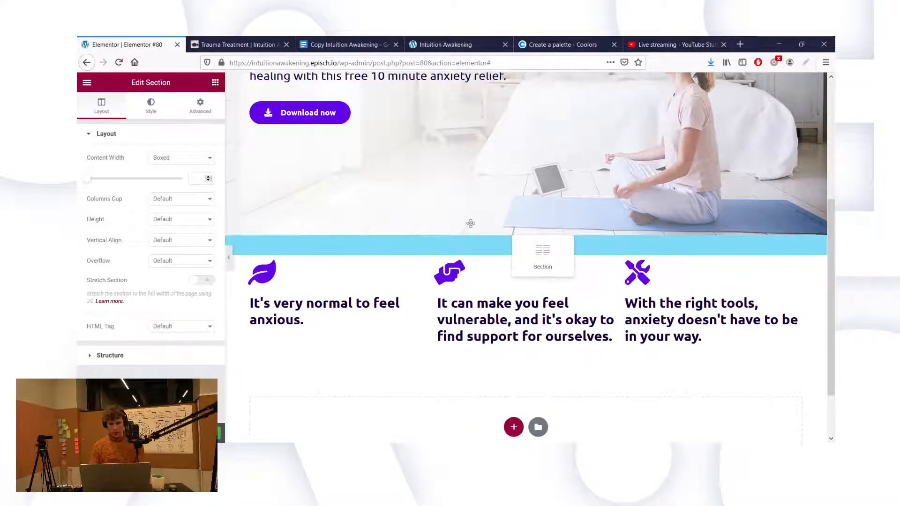
{"action": "left_click_drag", "start_coordinate": [439, 203], "coordinate": [441, 207]}
{"action": "left_click", "coordinate": [131, 177]}
{"action": "key", "text": "ctrl+a"}
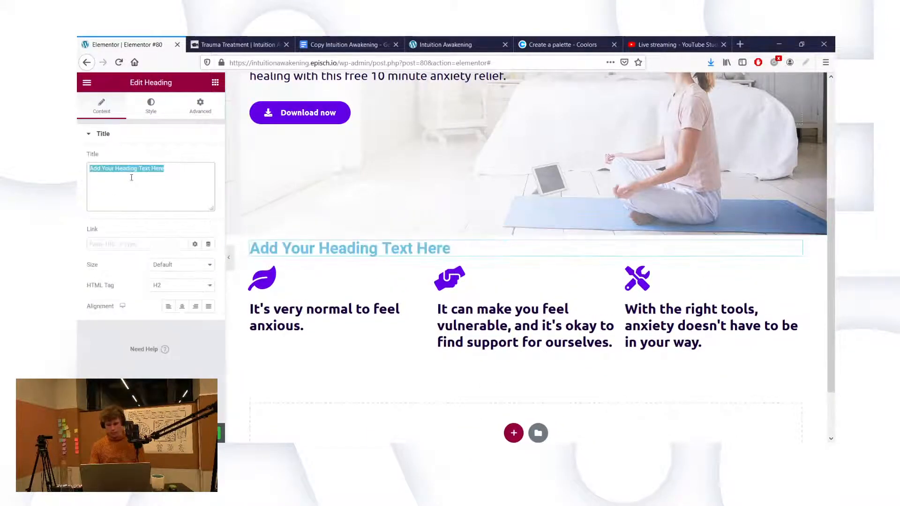
{"action": "type", "text": "Some facts about anxiety:"}
{"action": "scroll", "coordinate": [337, 291], "scroll_direction": "up", "scroll_amount": 3}
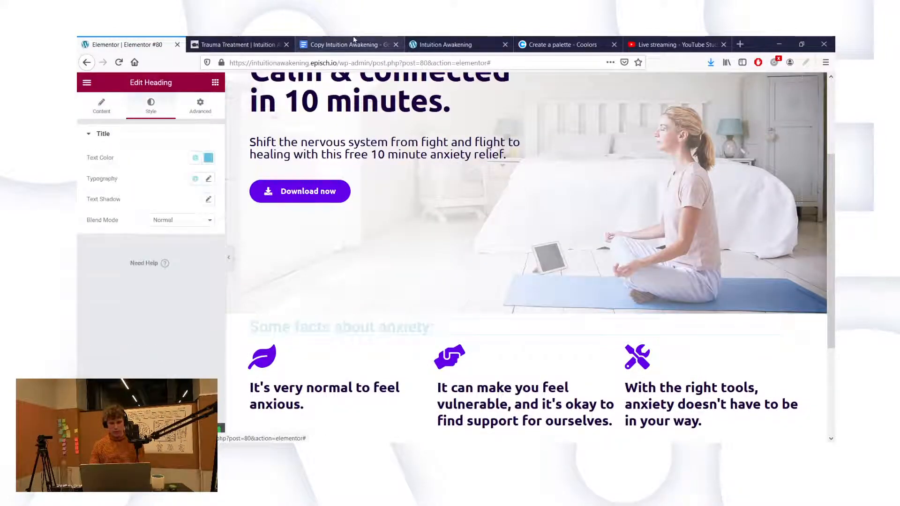
Step: Look up the darkest palette colour's hex code in Coolors
{"action": "left_click", "coordinate": [548, 41]}
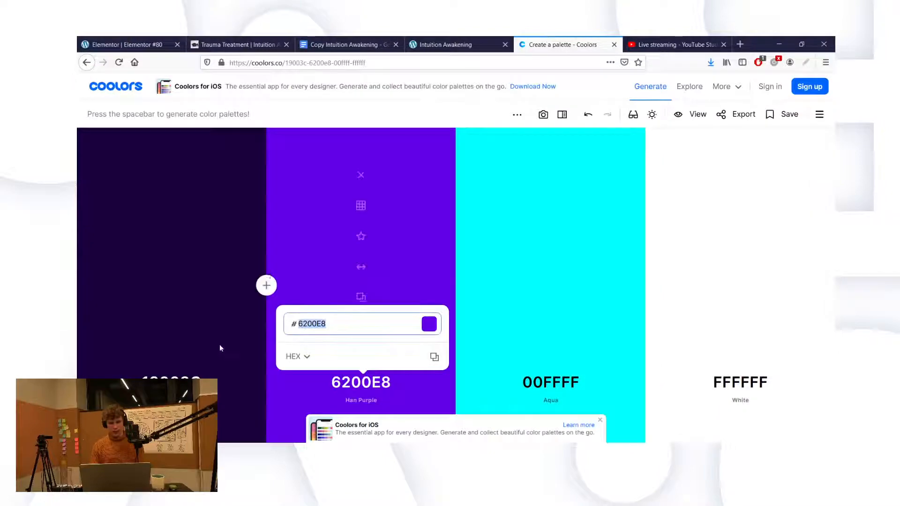
{"action": "left_click", "coordinate": [177, 378]}
{"action": "key", "text": "ctrl+c"}
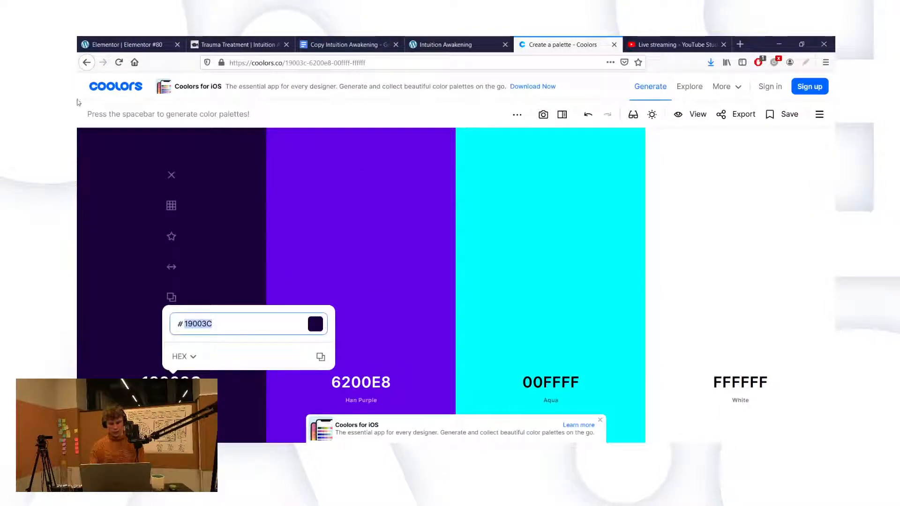
{"action": "left_click", "coordinate": [99, 41]}
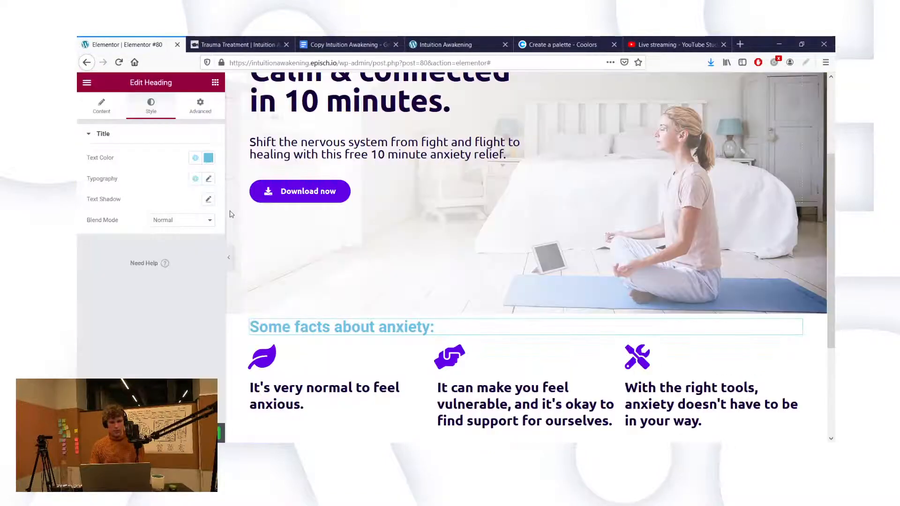
Step: Colour the heading dark purple 19003C
{"action": "left_click", "coordinate": [208, 157]}
{"action": "key", "text": "ctrl+v"}
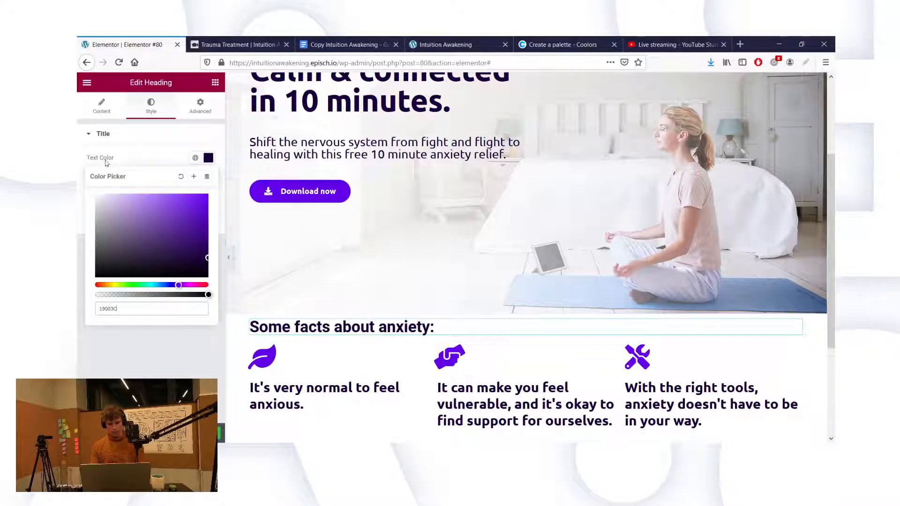
{"action": "left_click", "coordinate": [138, 343]}
Step: Set the heading's typography to the Ubuntu font at size 40
{"action": "left_click", "coordinate": [208, 180]}
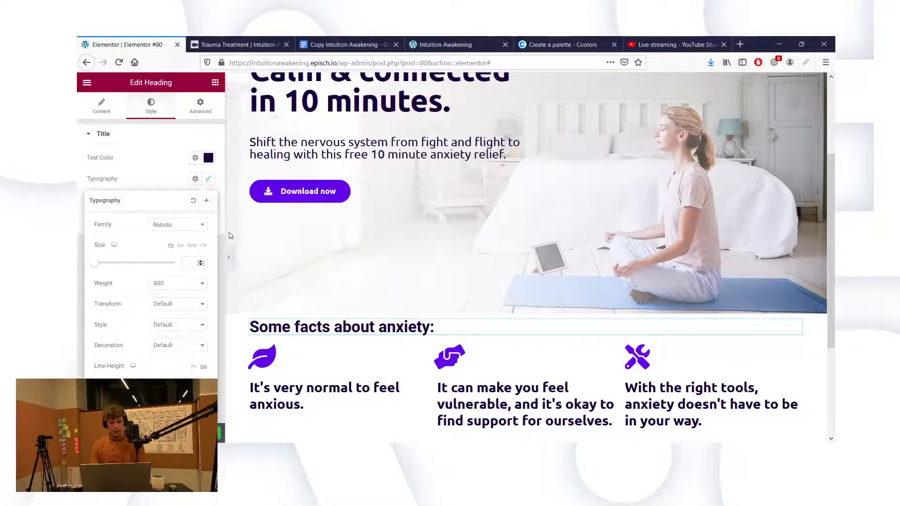
{"action": "left_click", "coordinate": [178, 225]}
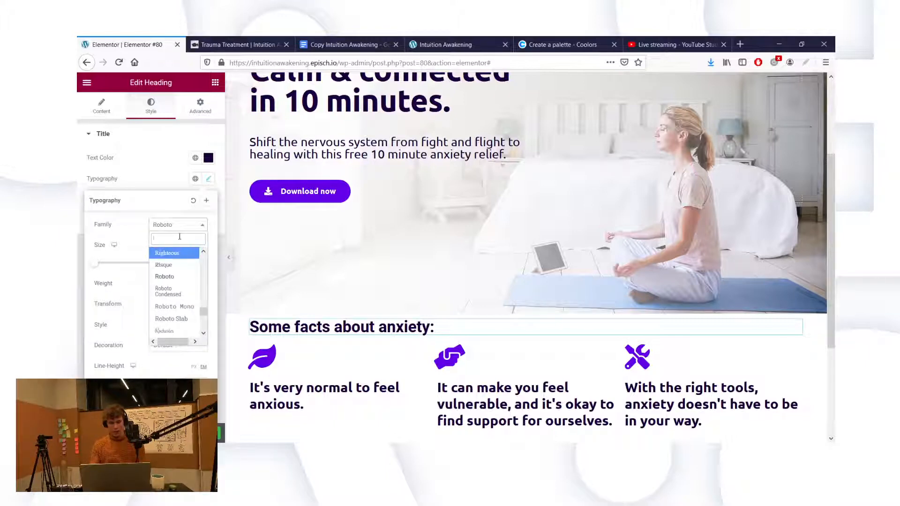
{"action": "type", "text": "Ubuntu"}
{"action": "left_click", "coordinate": [180, 264]}
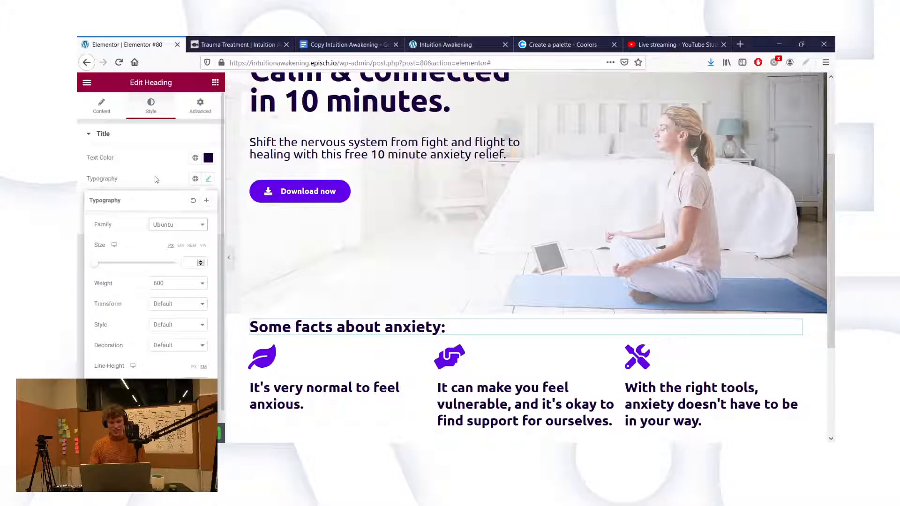
{"action": "left_click", "coordinate": [190, 179]}
{"action": "left_click", "coordinate": [207, 178]}
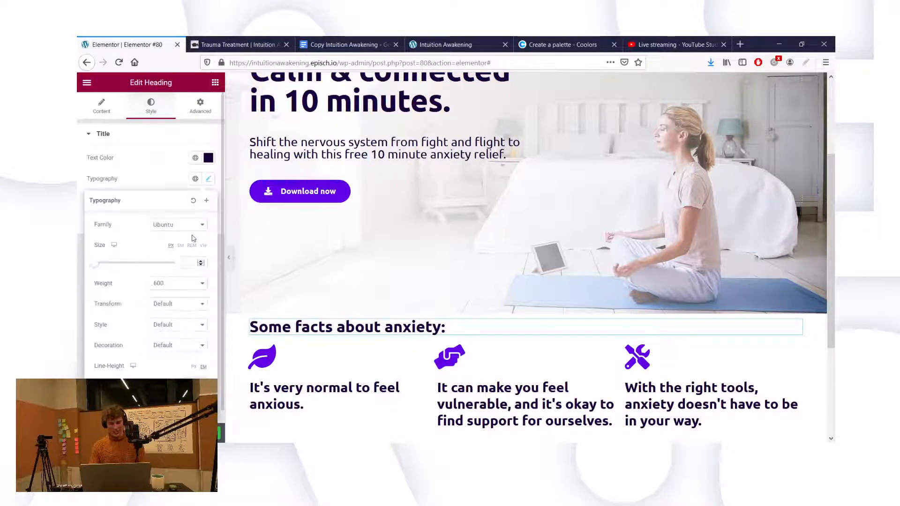
{"action": "left_click", "coordinate": [185, 260]}
{"action": "type", "text": "40"}
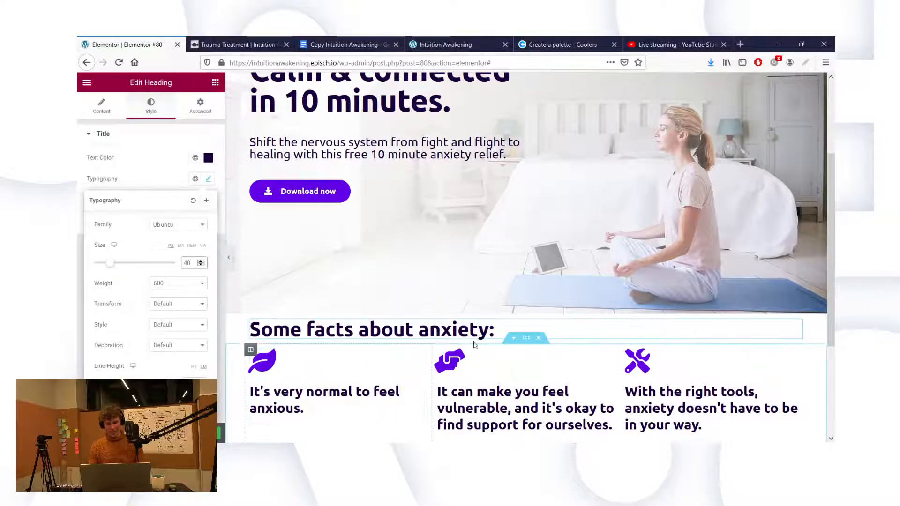
Step: Unlink the facts section's padding and set it to 50
{"action": "left_click", "coordinate": [201, 106]}
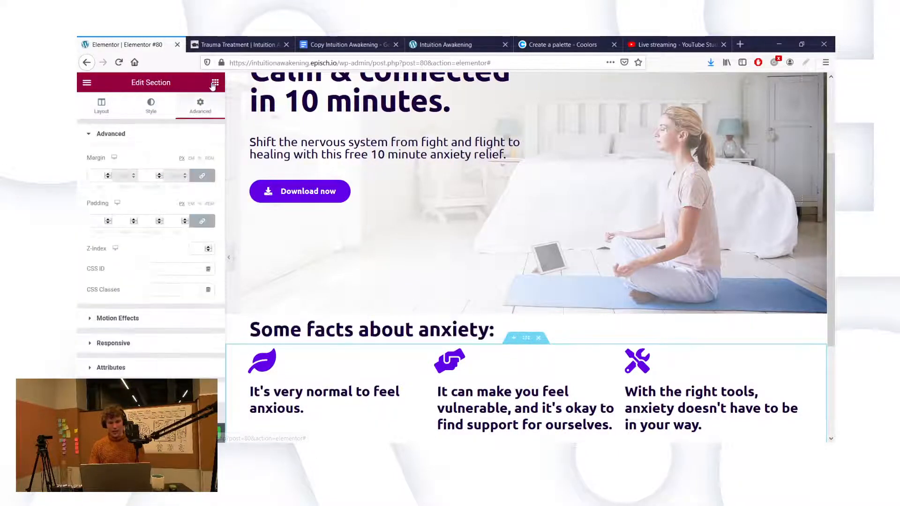
{"action": "left_click", "coordinate": [204, 227]}
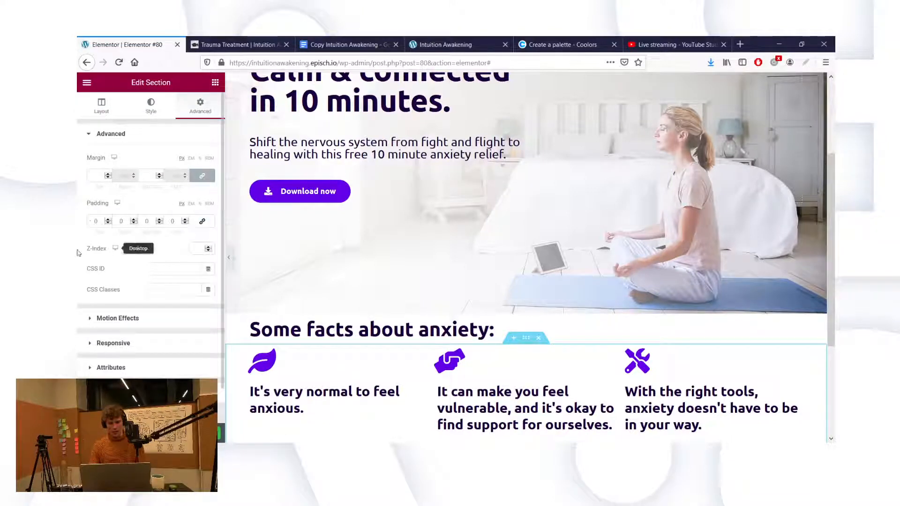
{"action": "type", "text": "50"}
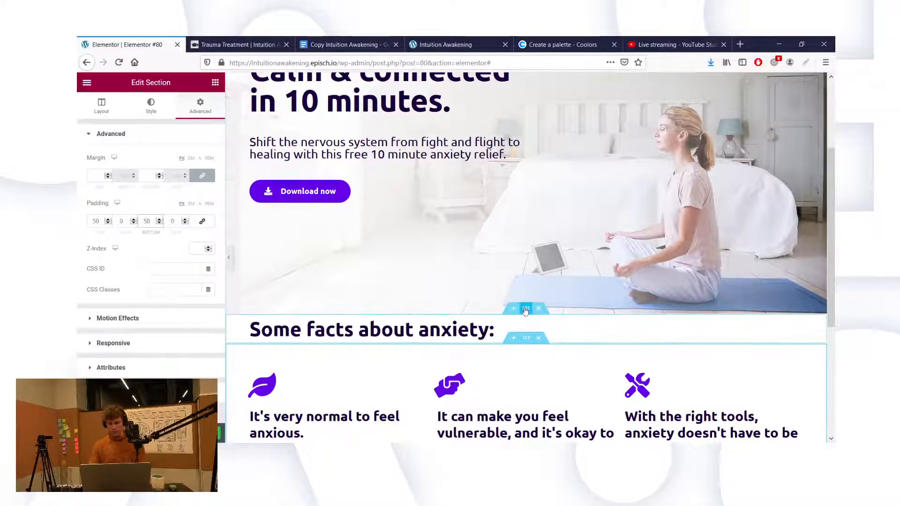
Step: Give the heading's section 80 px of top padding
{"action": "left_click", "coordinate": [197, 109]}
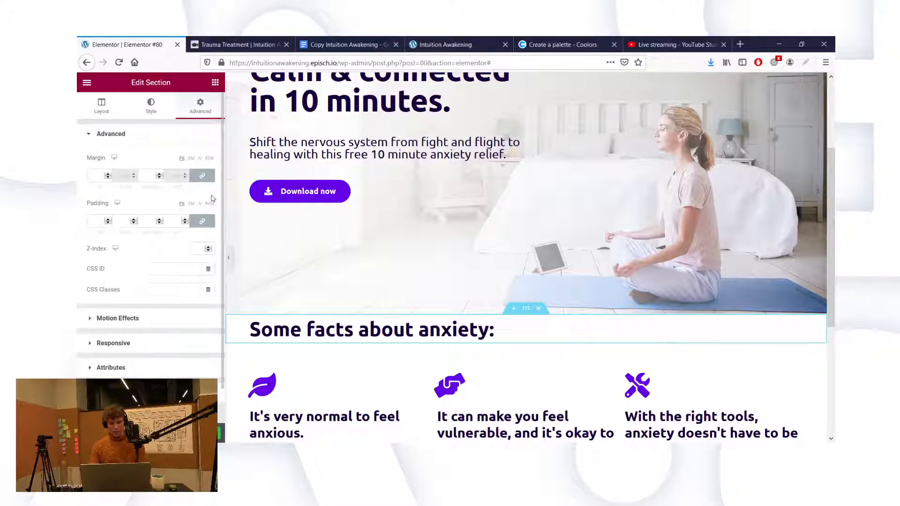
{"action": "left_click", "coordinate": [202, 221]}
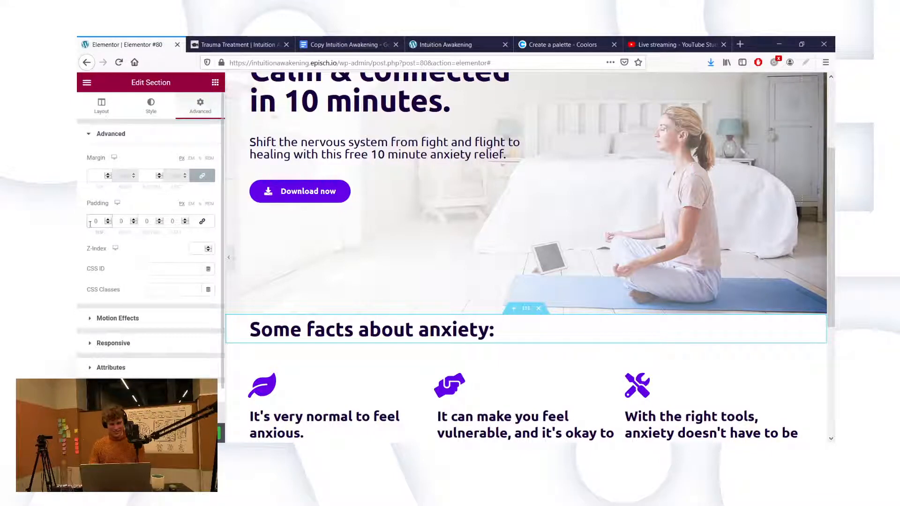
{"action": "type", "text": "80"}
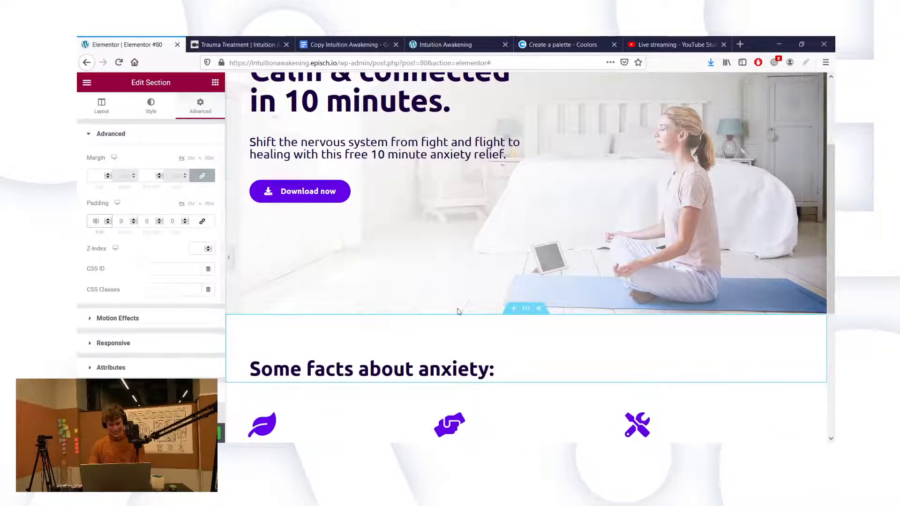
{"action": "scroll", "coordinate": [520, 304], "scroll_direction": "down", "scroll_amount": 2}
{"action": "scroll", "coordinate": [494, 191], "scroll_direction": "down", "scroll_amount": 1}
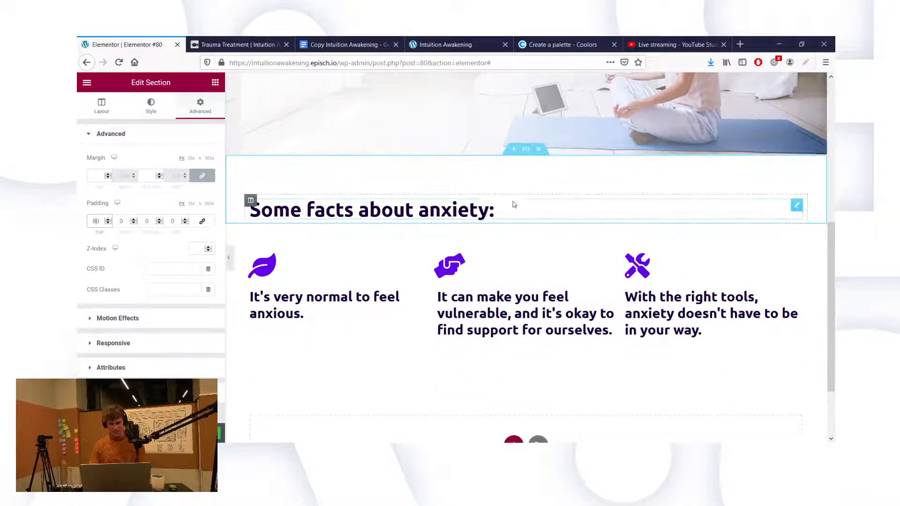
{"action": "left_click", "coordinate": [494, 211]}
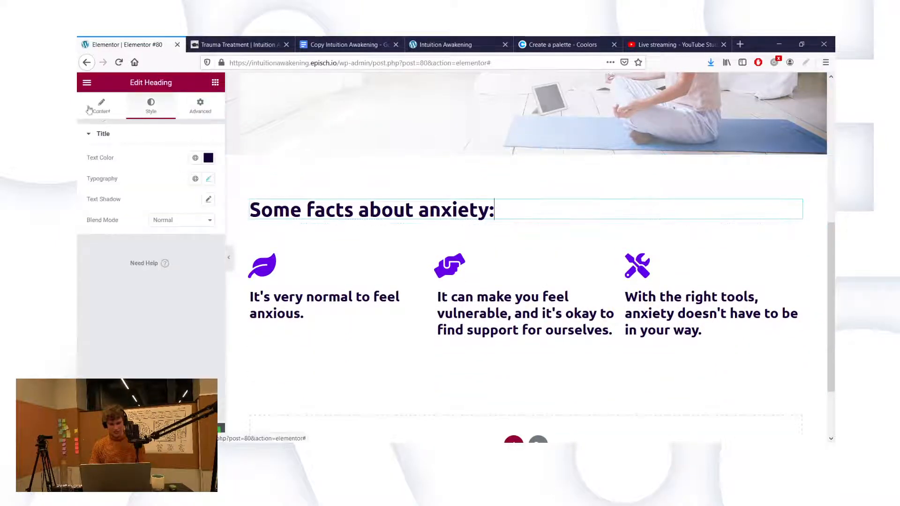
Step: End the heading with '...' and raise the facts section's bottom padding to 80
{"action": "left_click", "coordinate": [100, 99]}
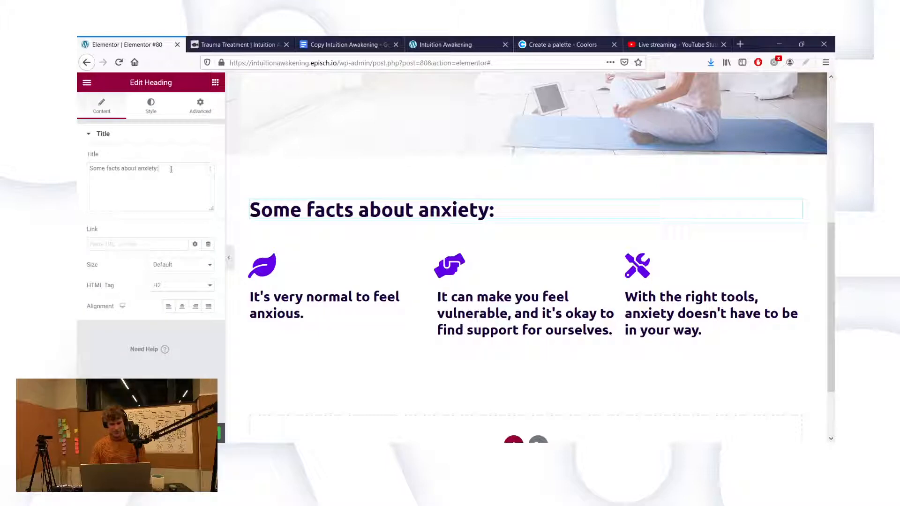
{"action": "type", "text": "..."}
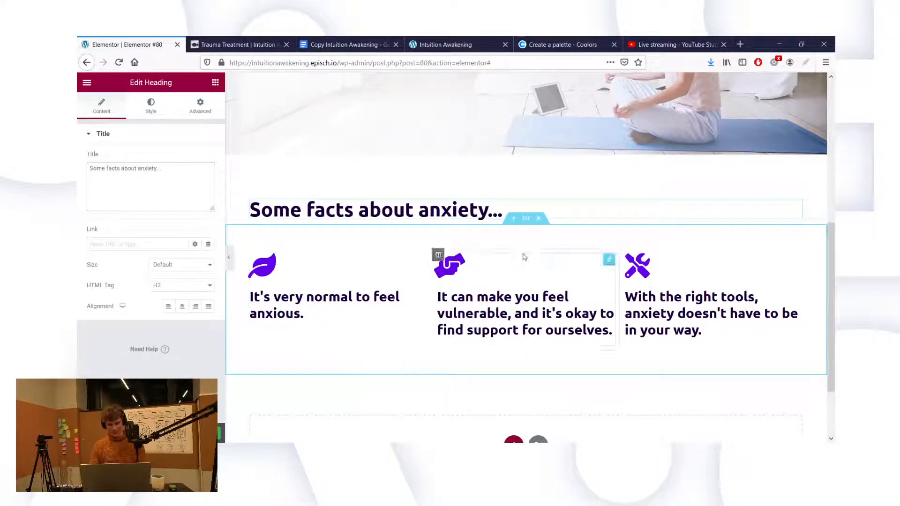
{"action": "left_click", "coordinate": [192, 113]}
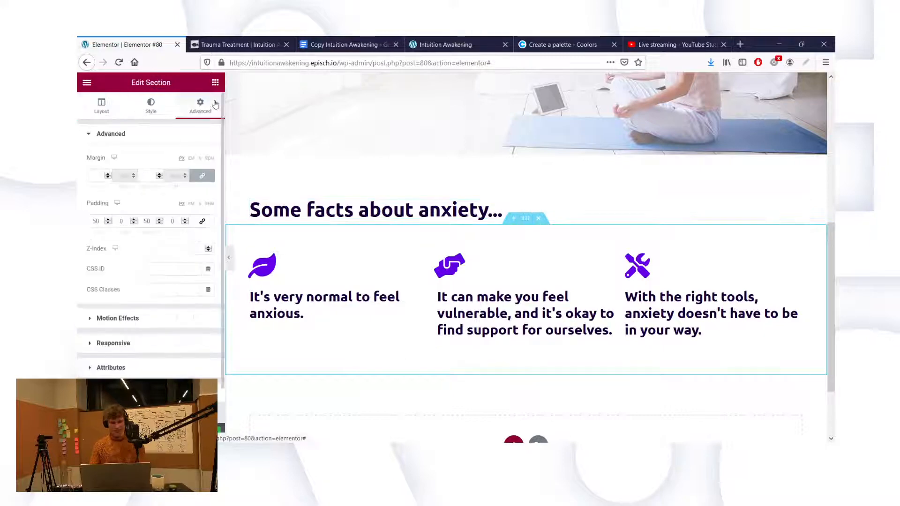
{"action": "left_click", "coordinate": [146, 222]}
{"action": "key", "text": "BackSpace"}
{"action": "type", "text": "8"}
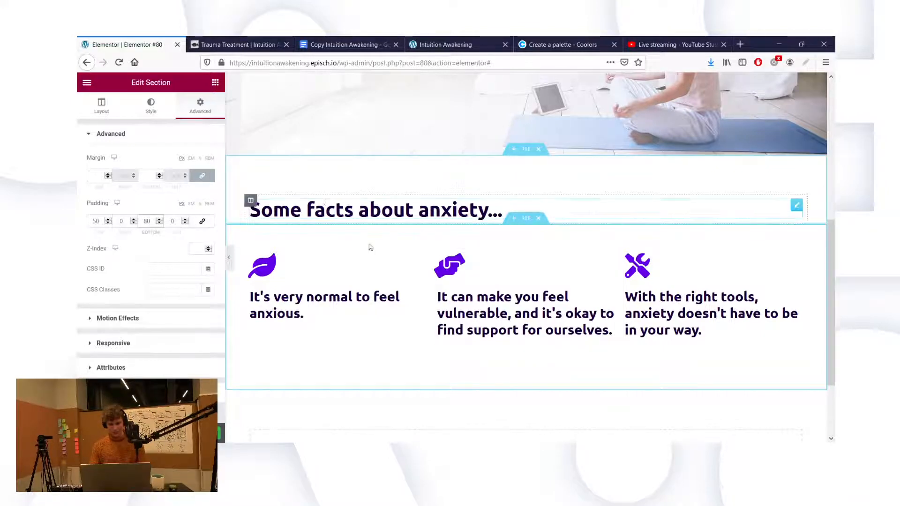
{"action": "left_click", "coordinate": [262, 266]}
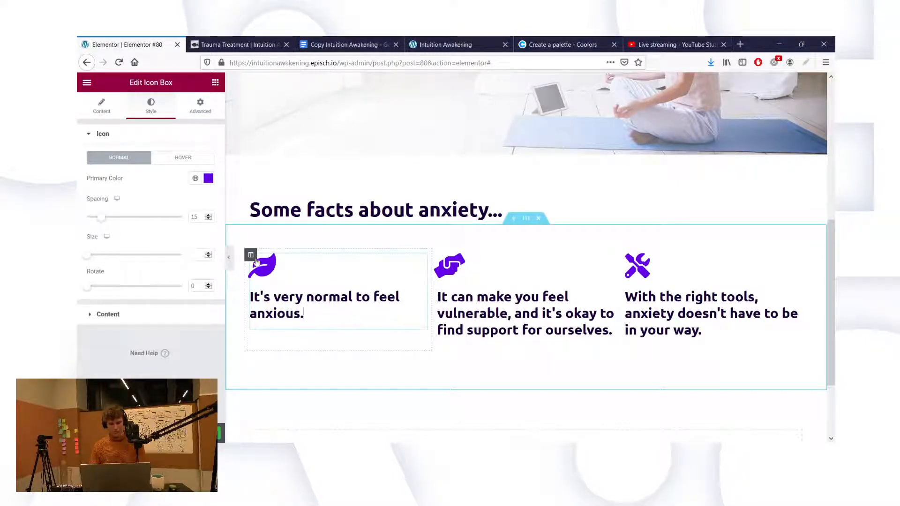
Step: Adjust the first fact title's font size and set its weight to 400
{"action": "left_click", "coordinate": [123, 106]}
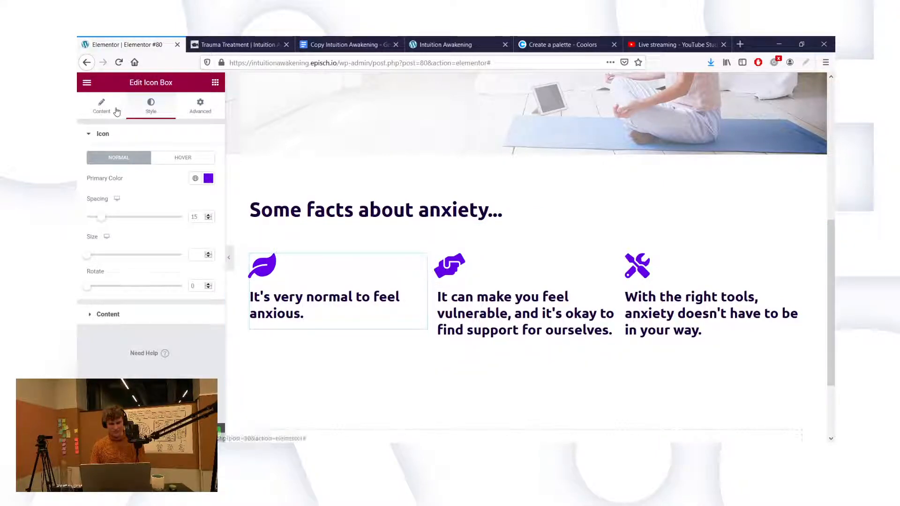
{"action": "left_click", "coordinate": [155, 111]}
{"action": "left_click", "coordinate": [120, 318]}
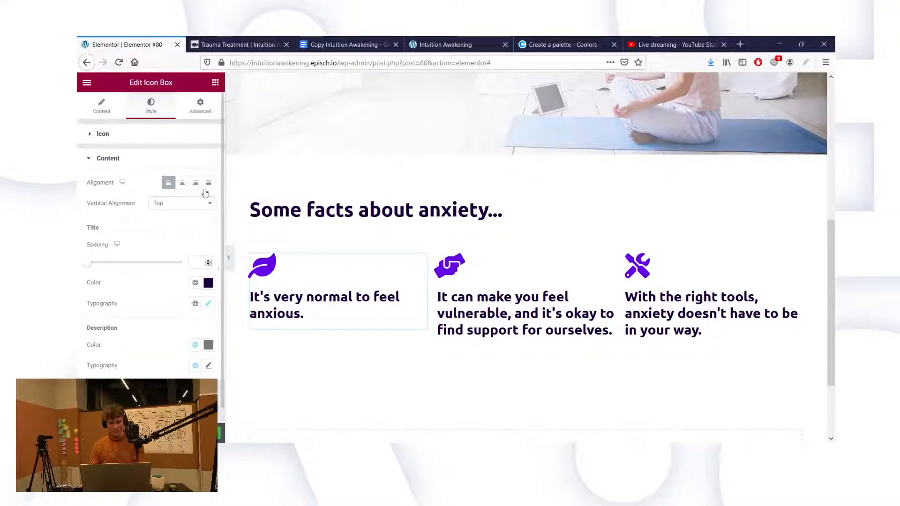
{"action": "left_click", "coordinate": [209, 304]}
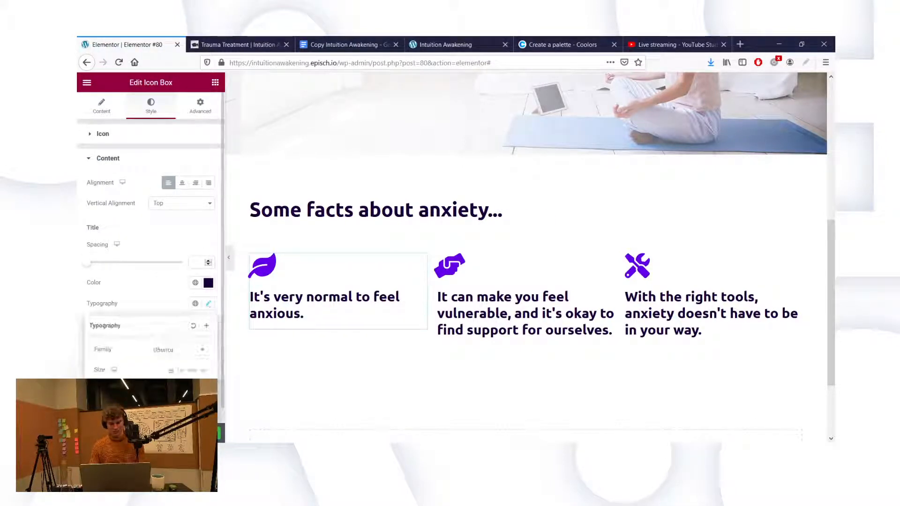
{"action": "type", "text": "18"}
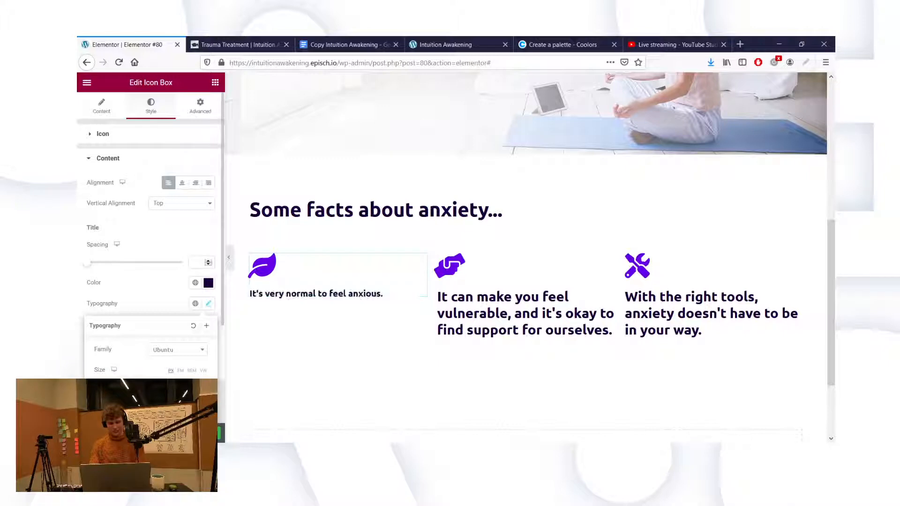
{"action": "key", "text": "BackSpace"}
{"action": "key", "text": "BackSpace"}
{"action": "type", "text": "20"}
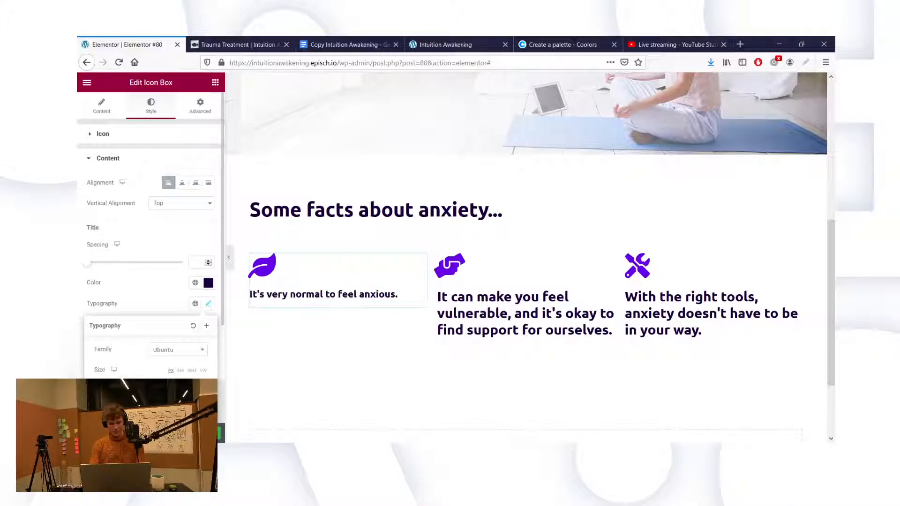
{"action": "key", "text": "BackSpace"}
{"action": "type", "text": "5"}
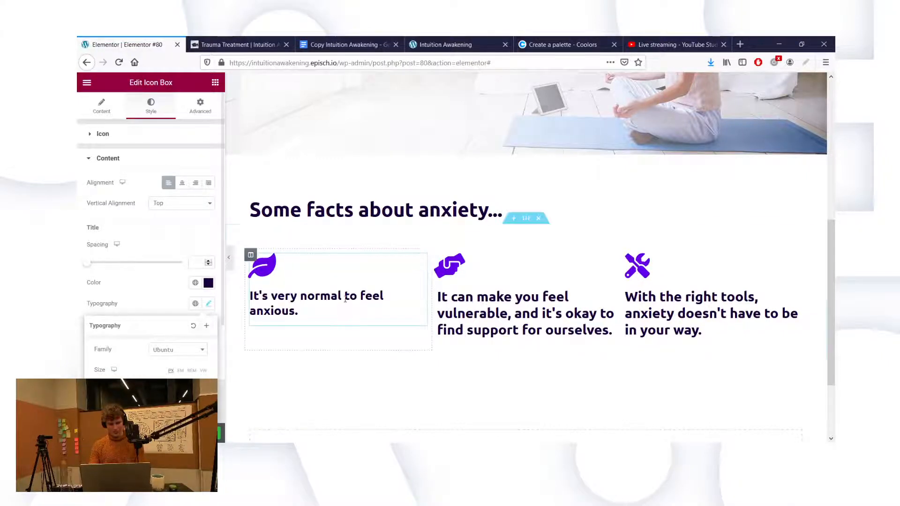
{"action": "scroll", "coordinate": [346, 303], "scroll_direction": "up", "scroll_amount": 2}
{"action": "scroll", "coordinate": [346, 303], "scroll_direction": "up", "scroll_amount": 2}
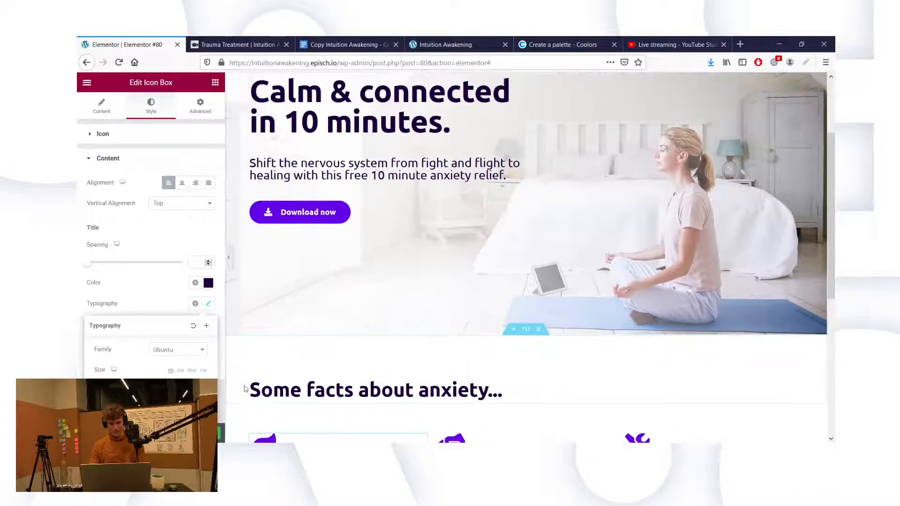
{"action": "scroll", "coordinate": [152, 365], "scroll_direction": "down", "scroll_amount": 2}
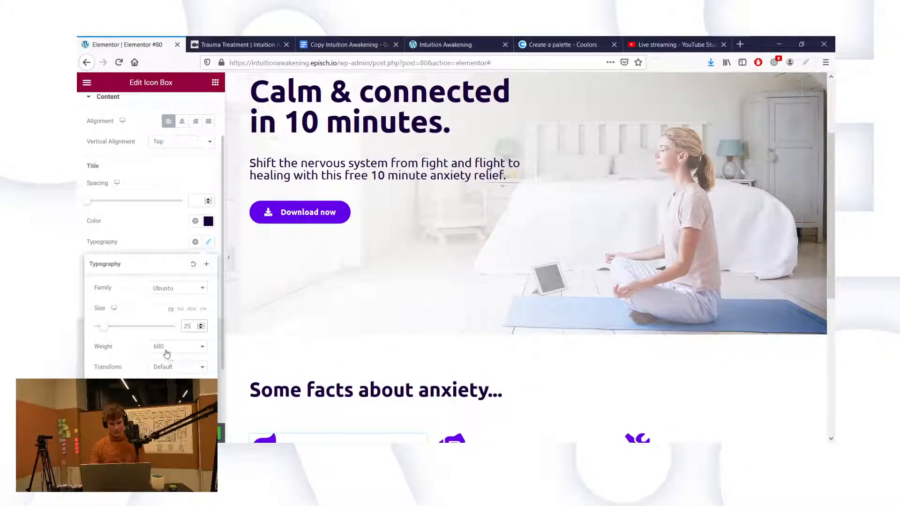
{"action": "key", "text": "Tab"}
{"action": "key", "text": "4"}
{"action": "scroll", "coordinate": [328, 305], "scroll_direction": "down", "scroll_amount": 3}
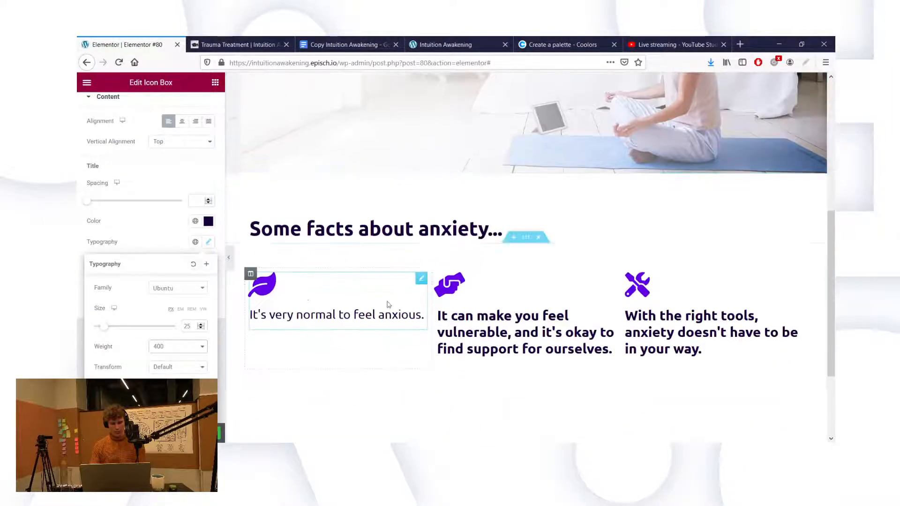
Step: Bring up the second fact box's title typography settings
{"action": "left_click", "coordinate": [493, 327]}
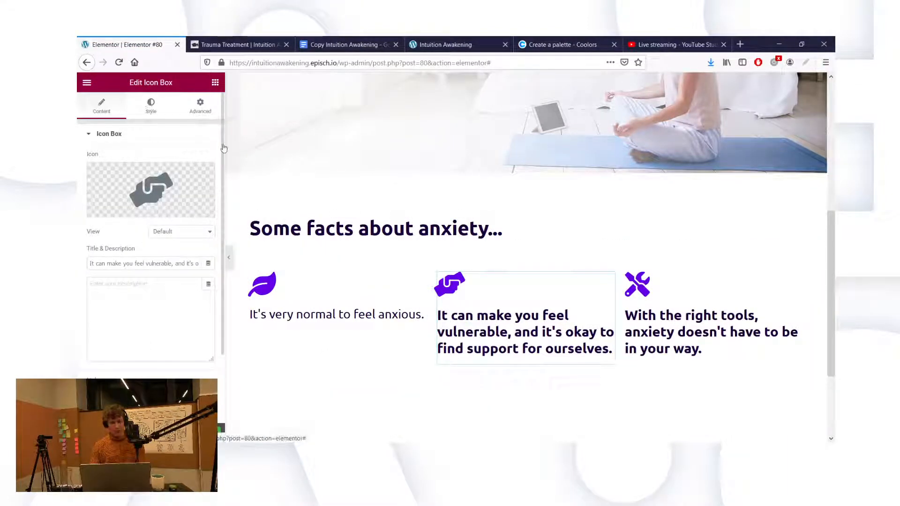
{"action": "left_click", "coordinate": [150, 106]}
{"action": "left_click", "coordinate": [119, 318]}
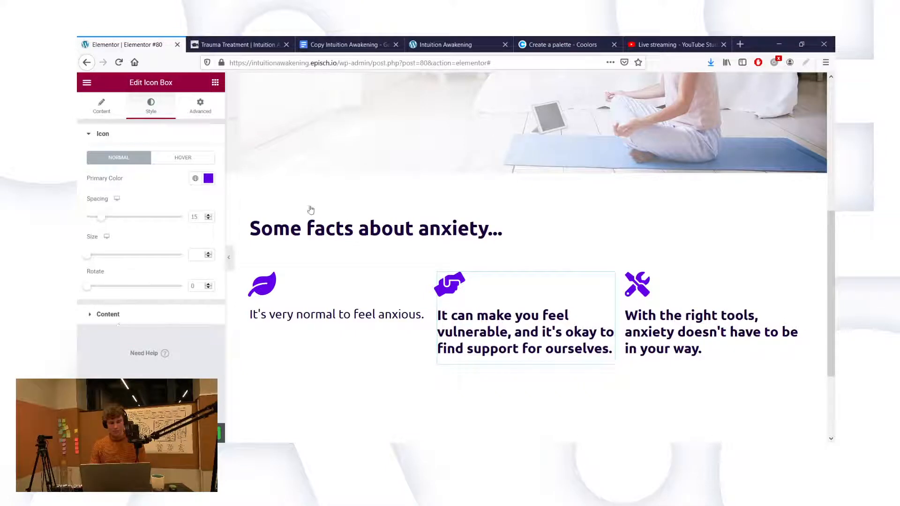
{"action": "left_click", "coordinate": [208, 302]}
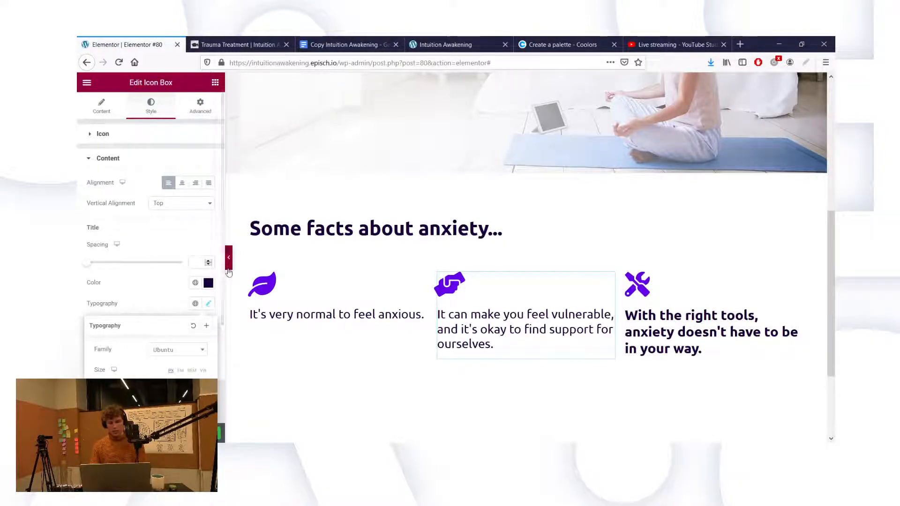
Step: Reset the third fact title's weight to the default
{"action": "left_click", "coordinate": [626, 273]}
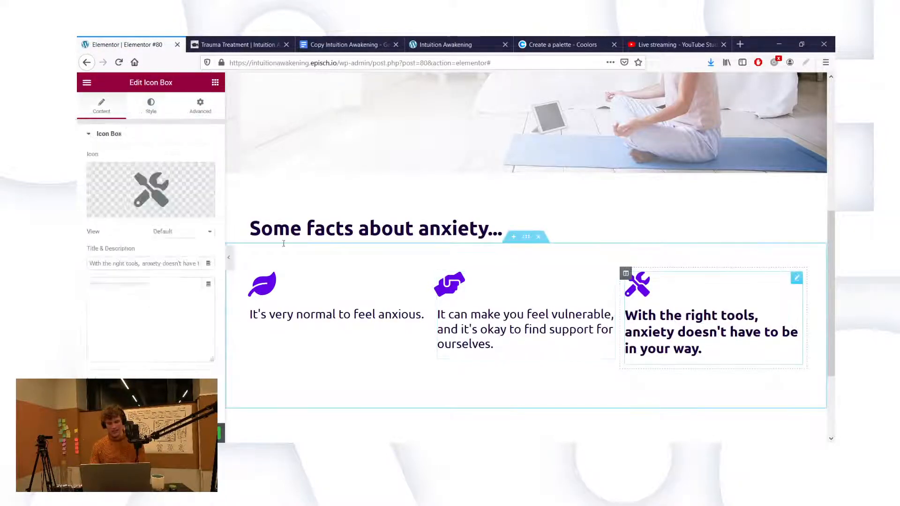
{"action": "left_click", "coordinate": [159, 117]}
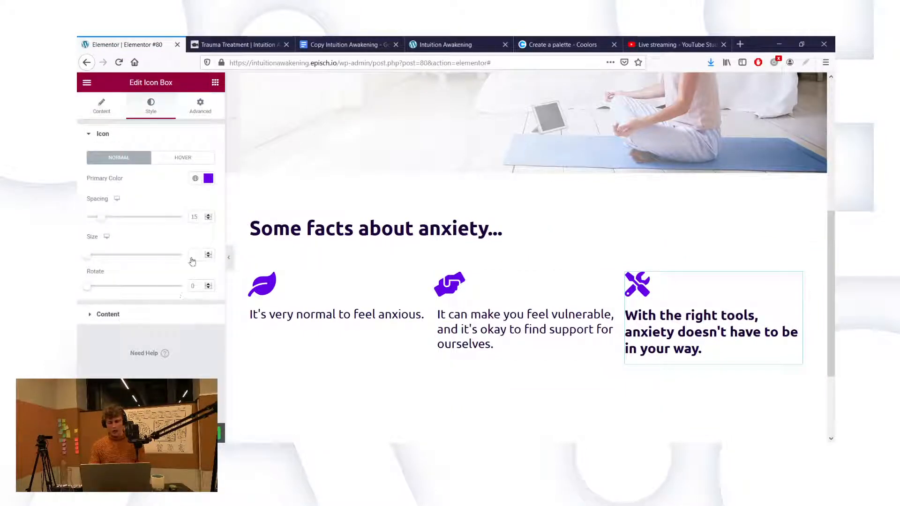
{"action": "left_click", "coordinate": [182, 314]}
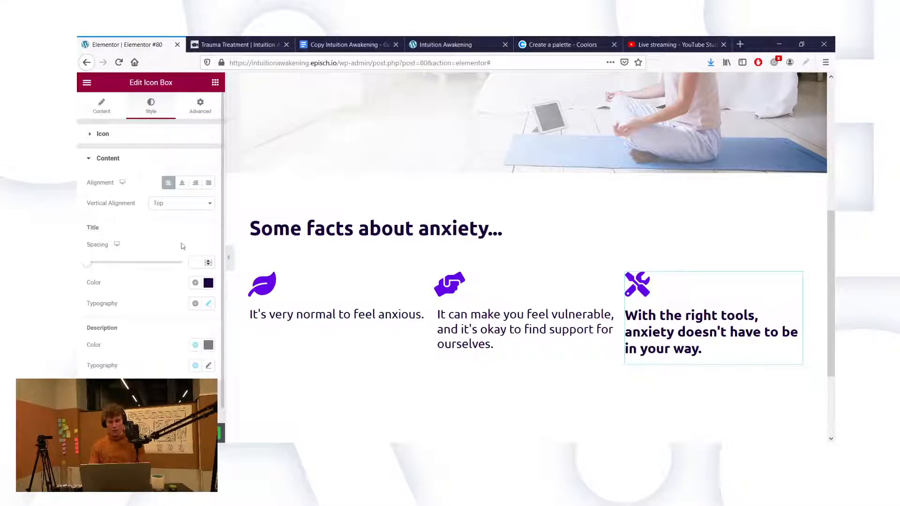
{"action": "left_click", "coordinate": [209, 304]}
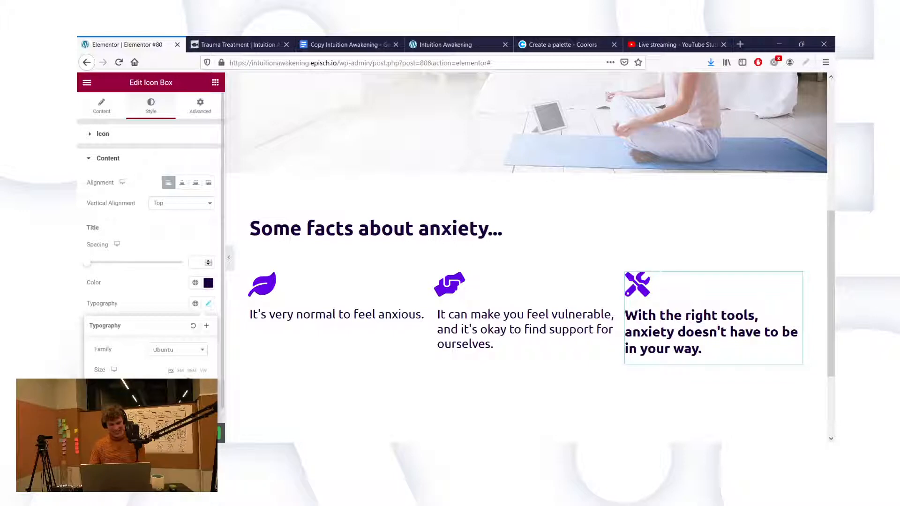
{"action": "left_click", "coordinate": [163, 304]}
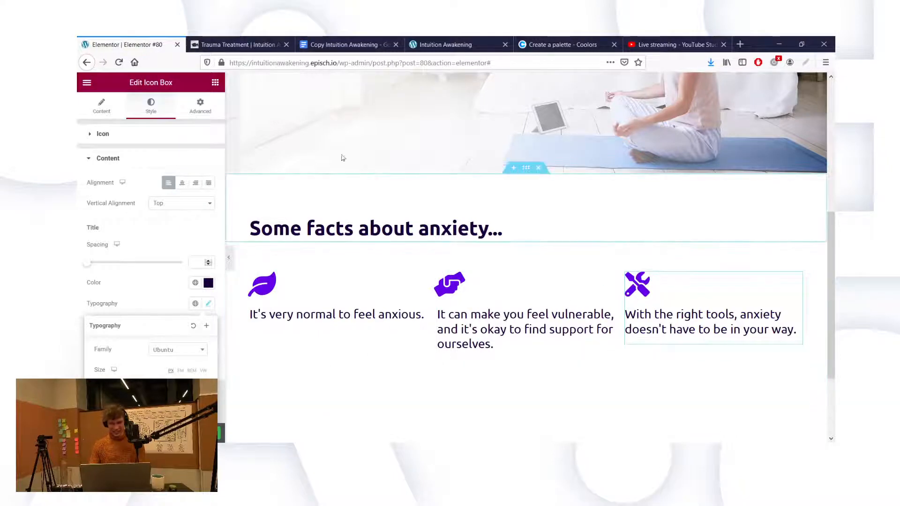
{"action": "scroll", "coordinate": [306, 115], "scroll_direction": "down", "scroll_amount": 2}
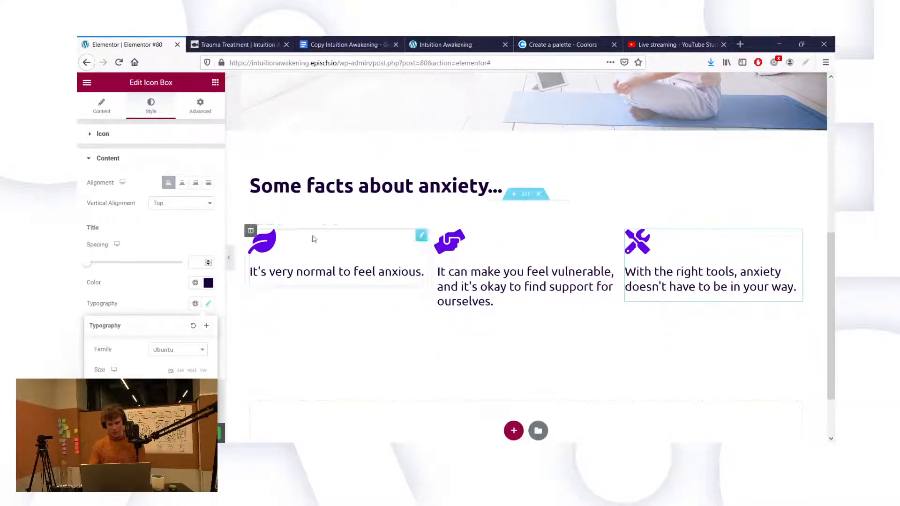
Step: Set the first fact column's padding to 60
{"action": "left_click", "coordinate": [252, 232]}
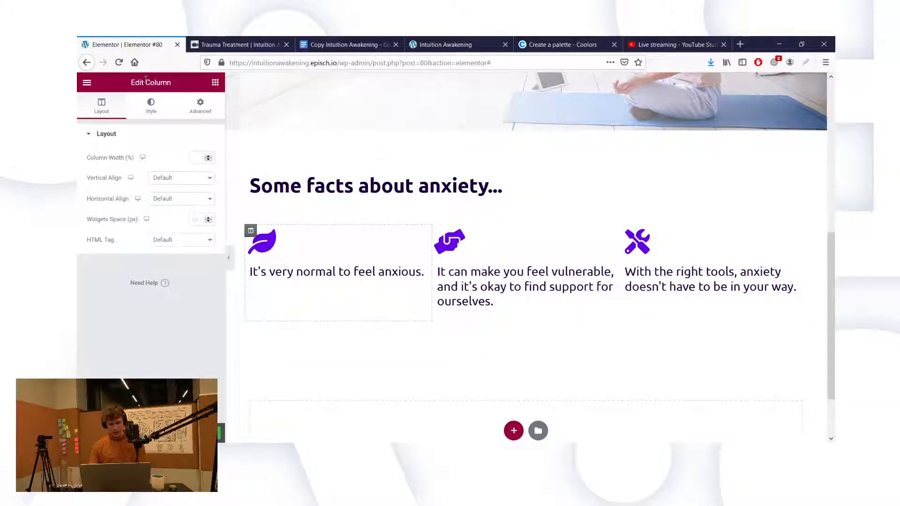
{"action": "left_click", "coordinate": [199, 105]}
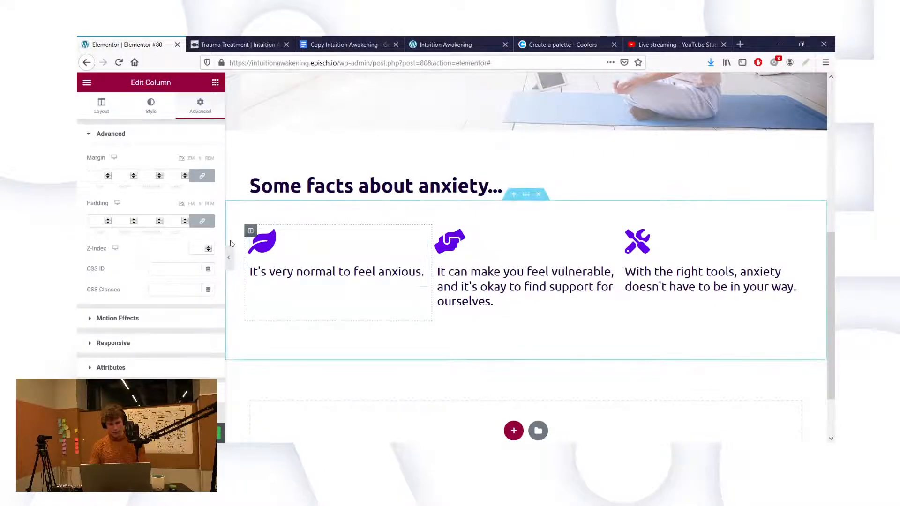
{"action": "left_click", "coordinate": [202, 221]}
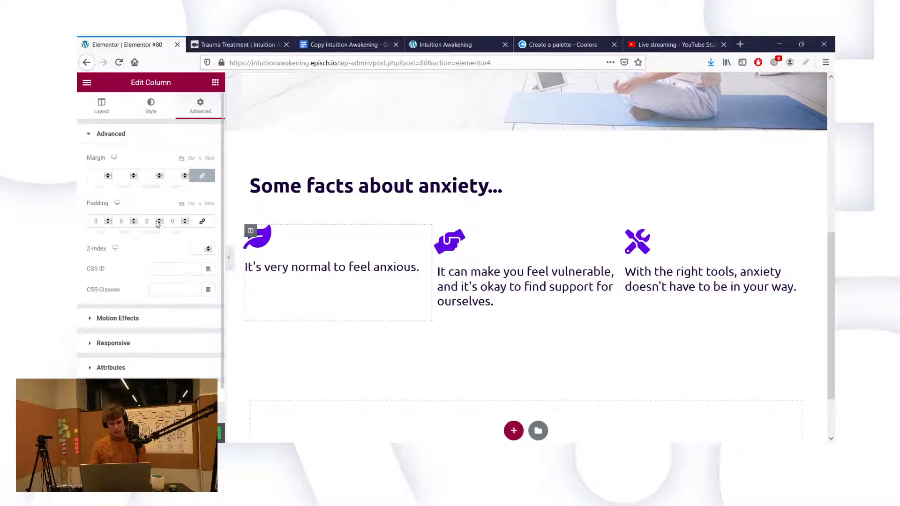
{"action": "left_click", "coordinate": [119, 221]}
{"action": "type", "text": "5"}
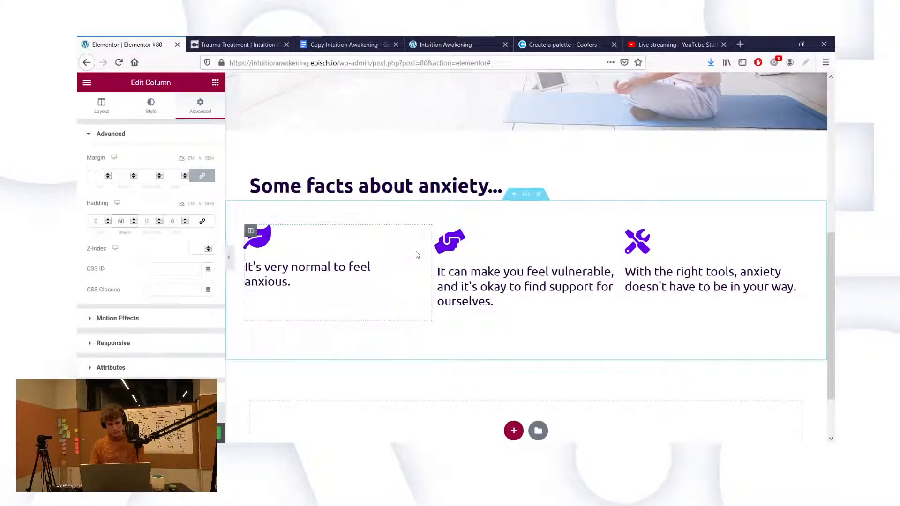
{"action": "key", "text": "BackSpace"}
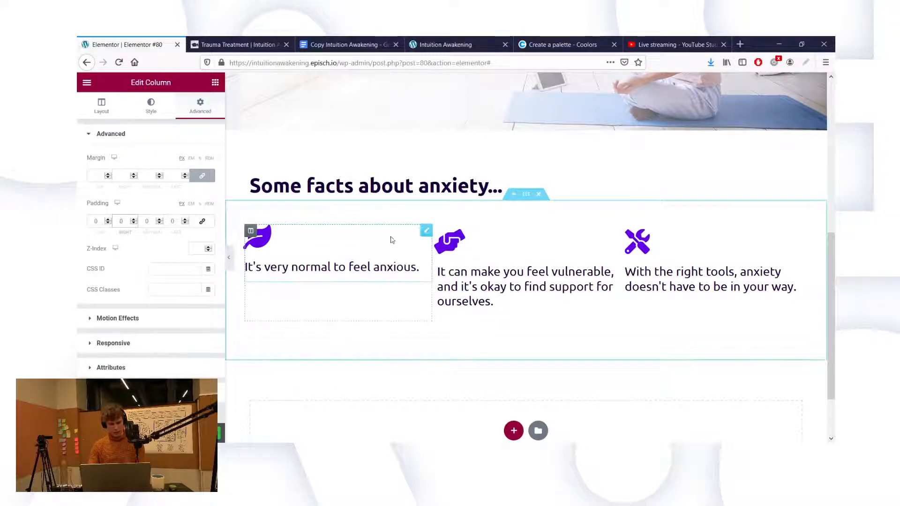
{"action": "type", "text": "1"}
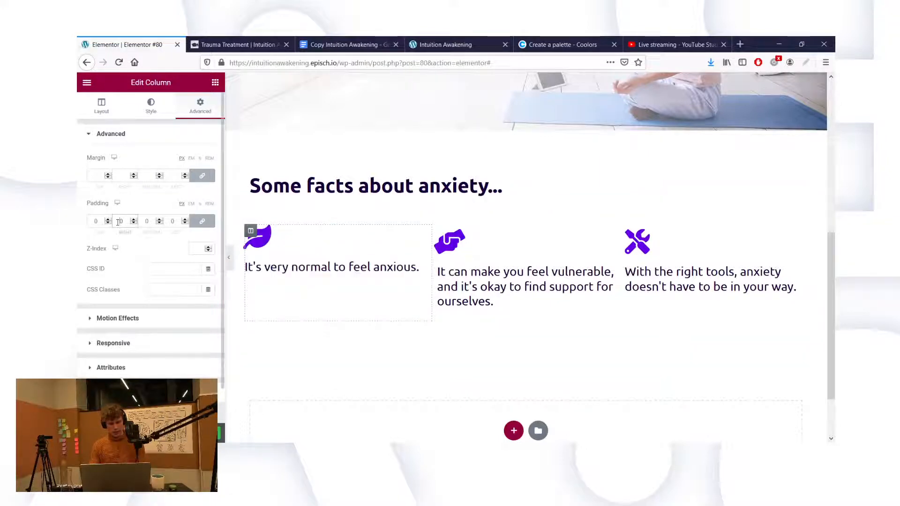
{"action": "type", "text": "5"}
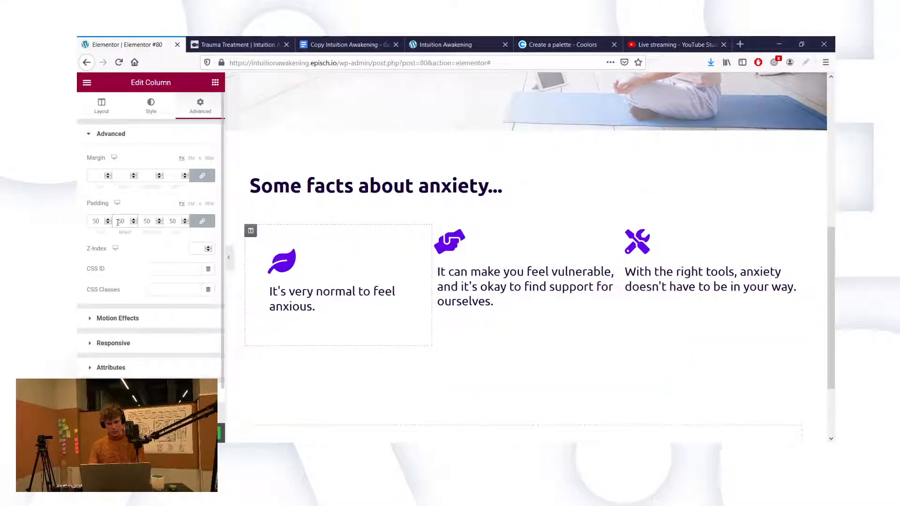
{"action": "type", "text": "6"}
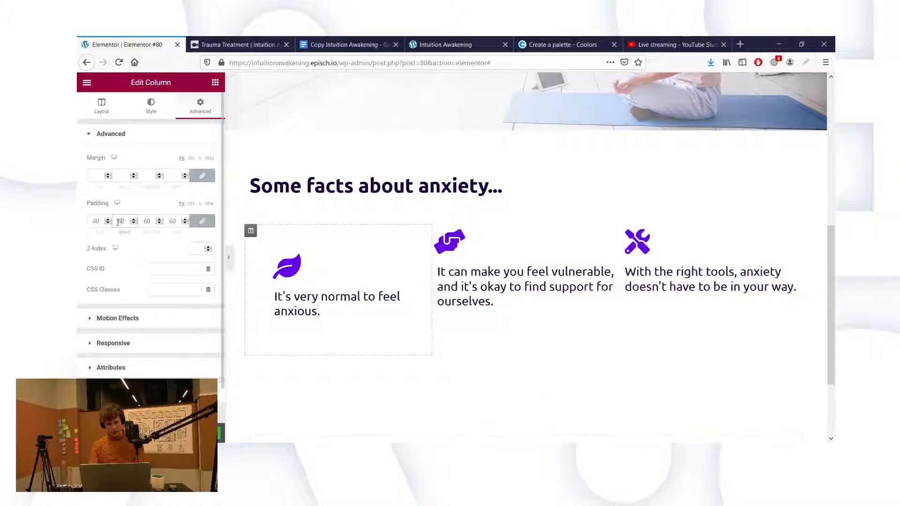
{"action": "key", "text": "BackSpace"}
{"action": "type", "text": "7"}
{"action": "key", "text": "BackSpace"}
{"action": "type", "text": "6"}
Step: Give the second and third fact columns 60 padding as well
{"action": "left_click", "coordinate": [437, 231]}
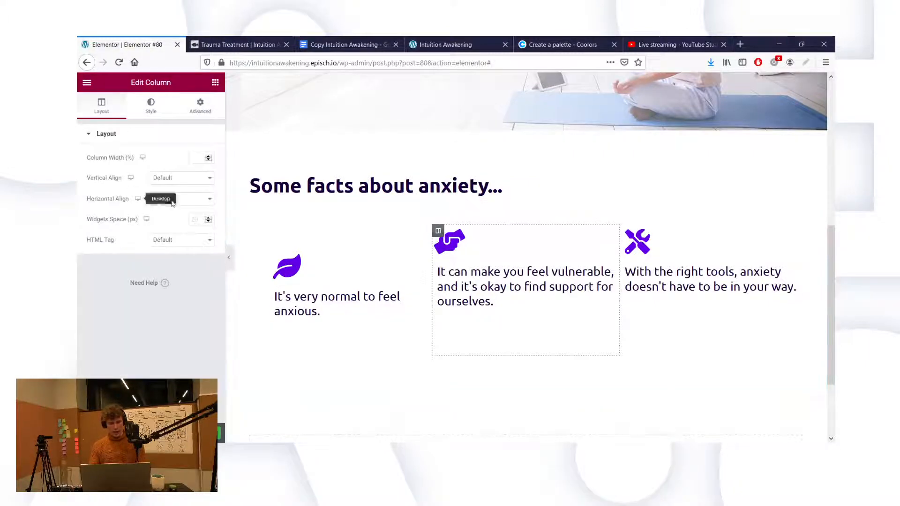
{"action": "left_click", "coordinate": [191, 114]}
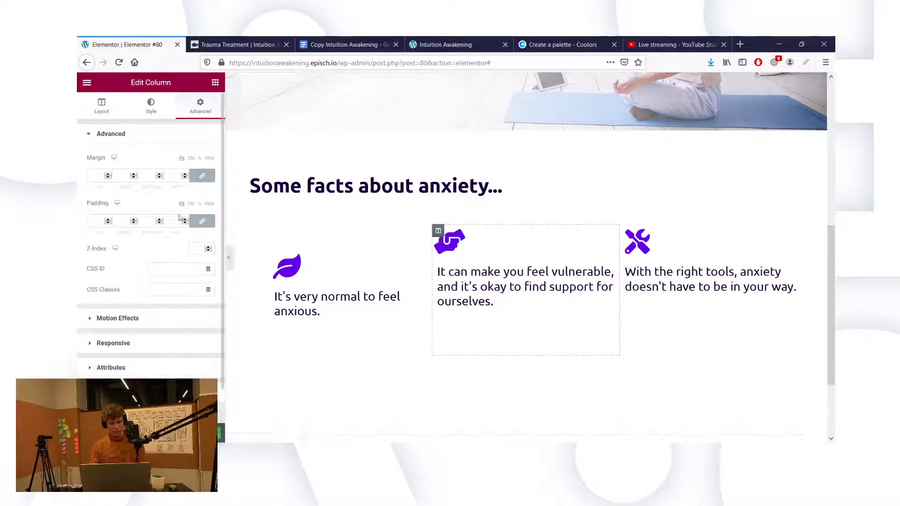
{"action": "left_click", "coordinate": [144, 221]}
{"action": "type", "text": "60"}
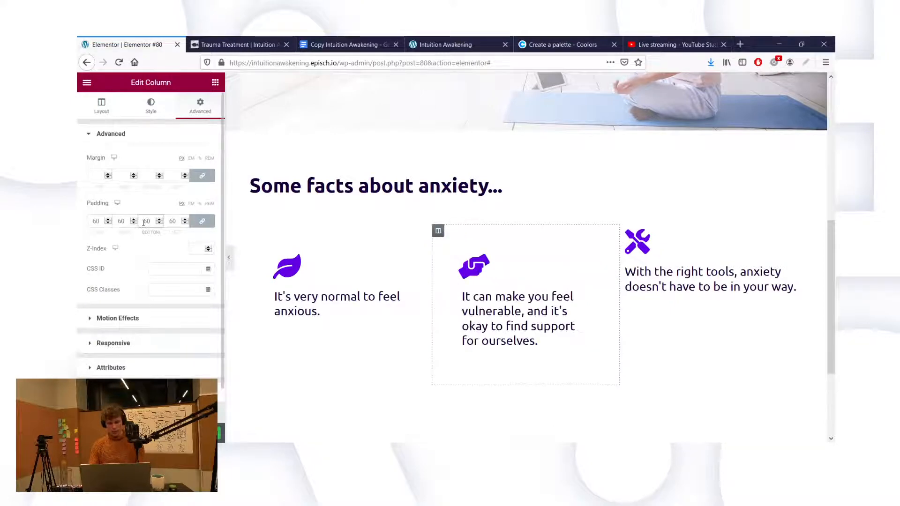
{"action": "left_click", "coordinate": [626, 231]}
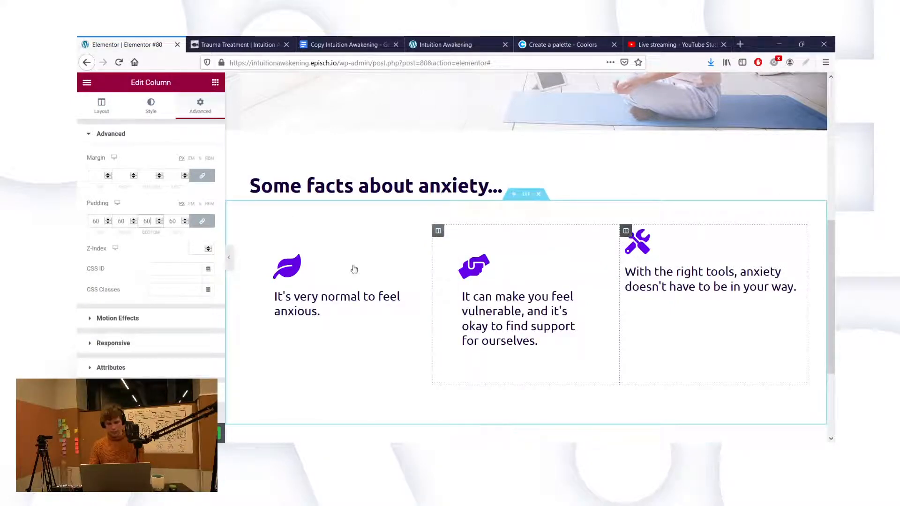
{"action": "left_click", "coordinate": [197, 113]}
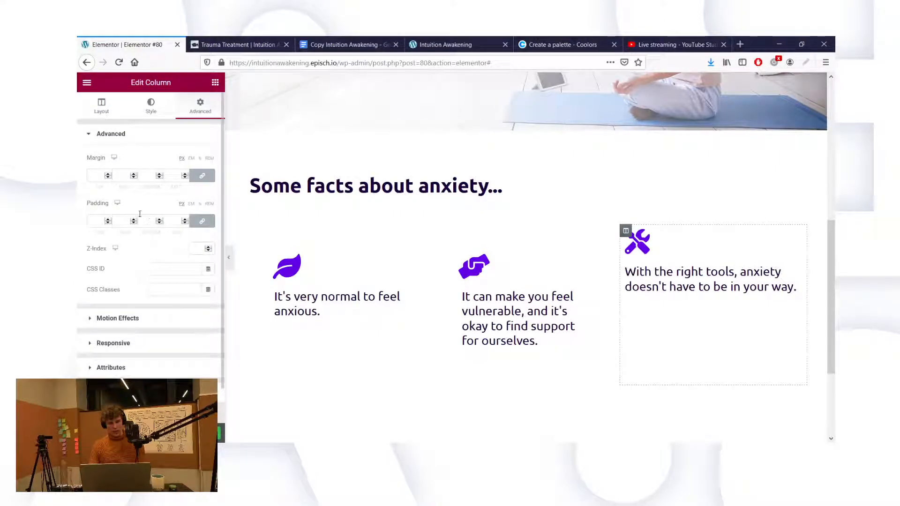
{"action": "type", "text": "60"}
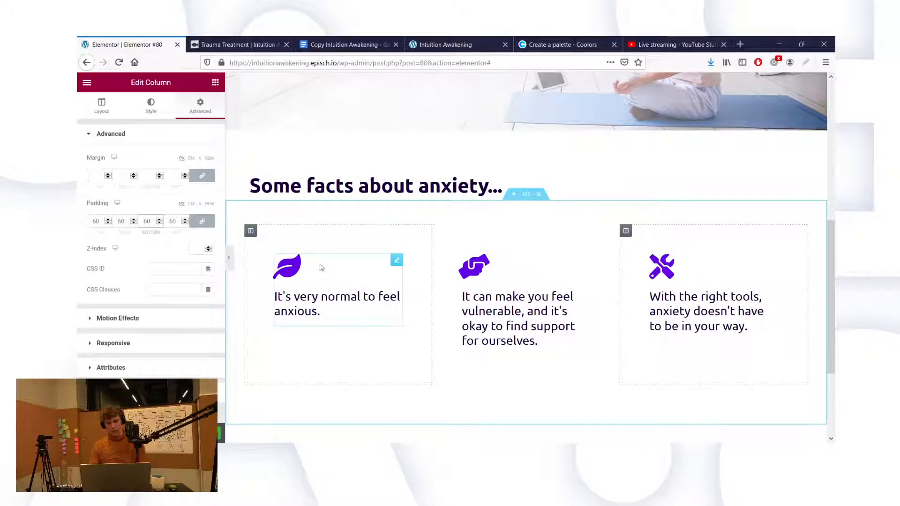
{"action": "left_click", "coordinate": [526, 194]}
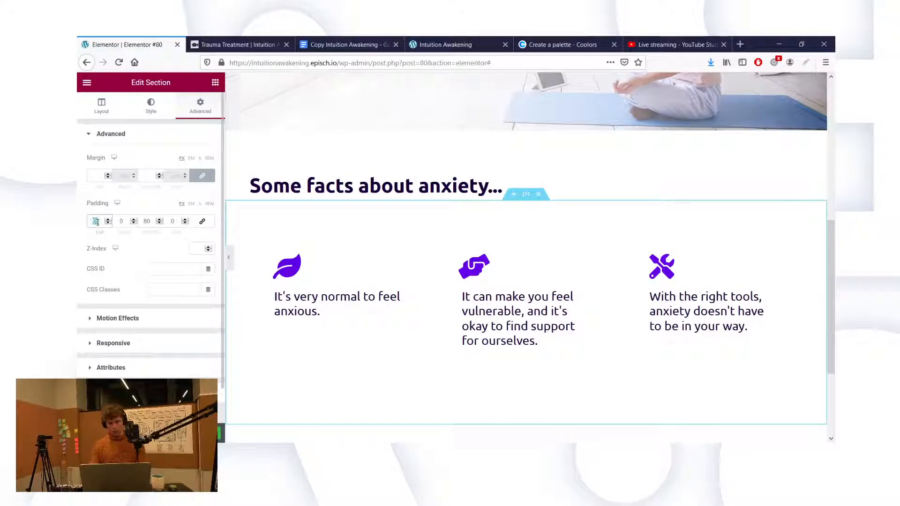
Step: Set the facts section's top padding to 0 and unlink the heading column's padding for 60 px sides
{"action": "type", "text": "0"}
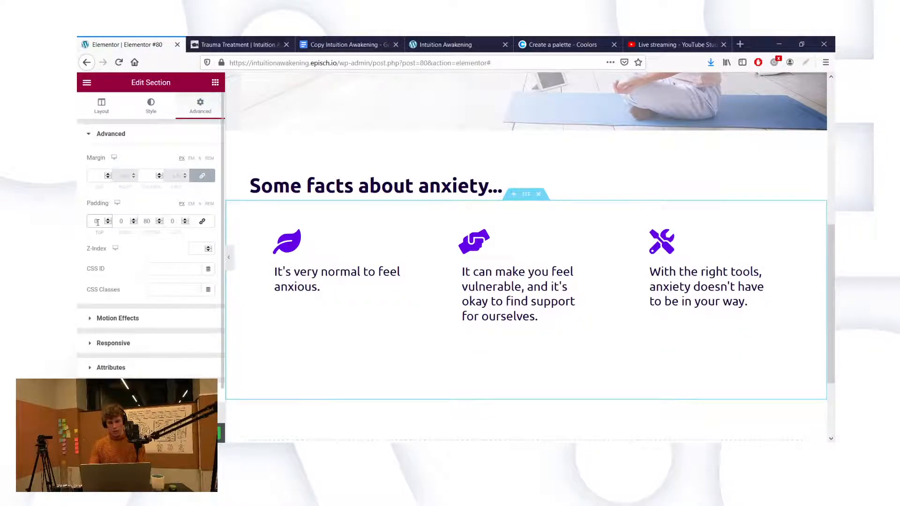
{"action": "left_click", "coordinate": [307, 189]}
{"action": "left_click", "coordinate": [251, 176]}
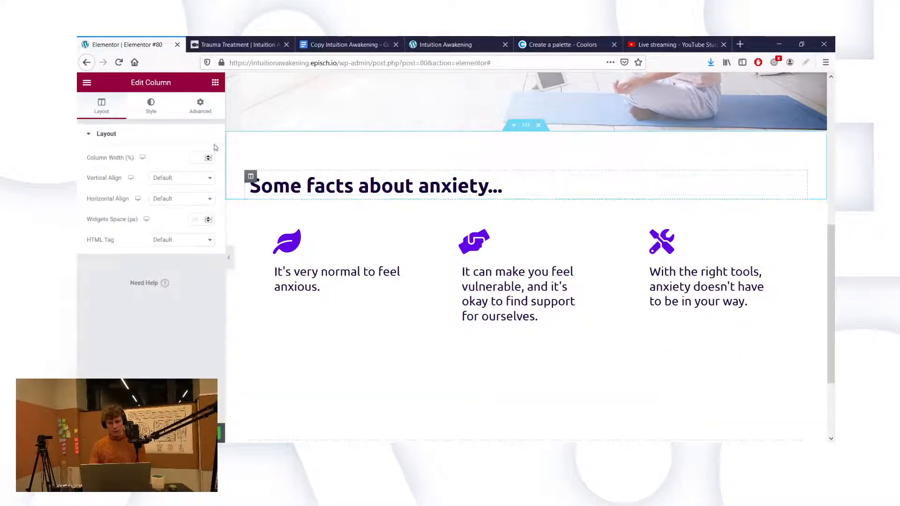
{"action": "left_click", "coordinate": [194, 107]}
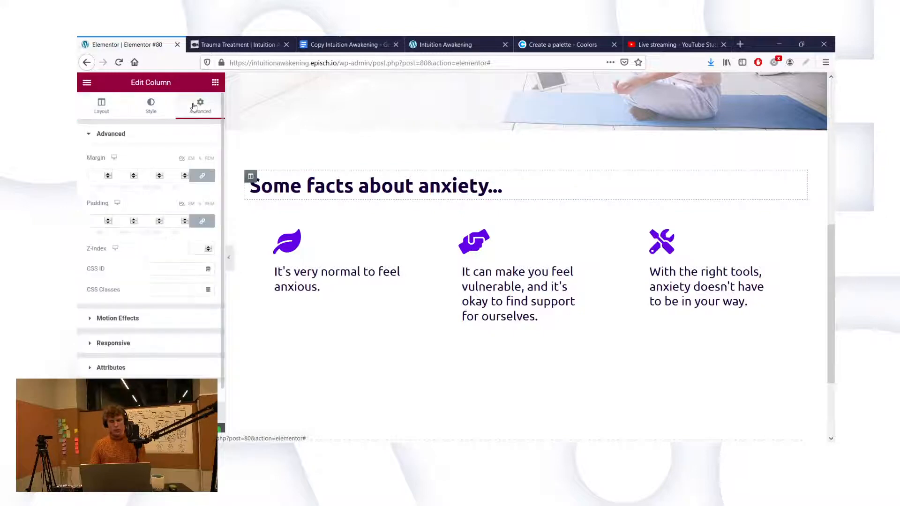
{"action": "left_click", "coordinate": [204, 221]}
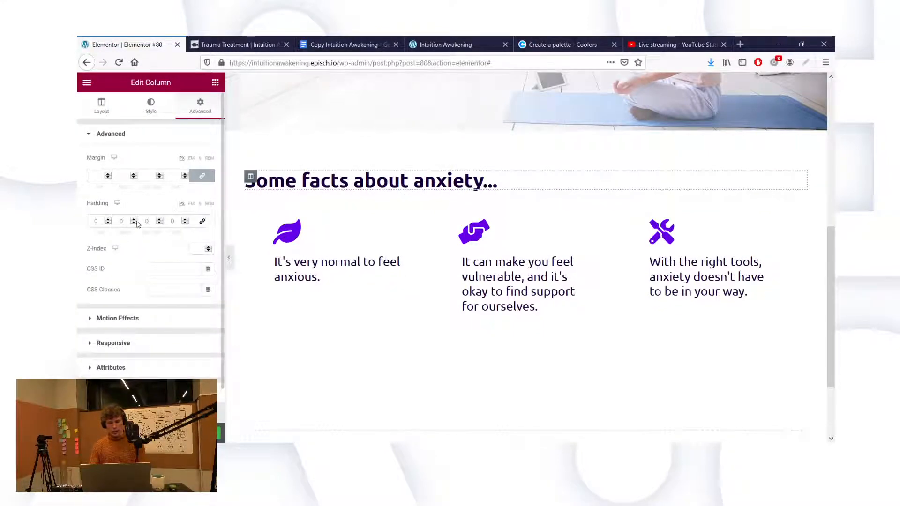
{"action": "left_click", "coordinate": [114, 218]}
{"action": "left_click", "coordinate": [171, 223]}
{"action": "type", "text": "6"}
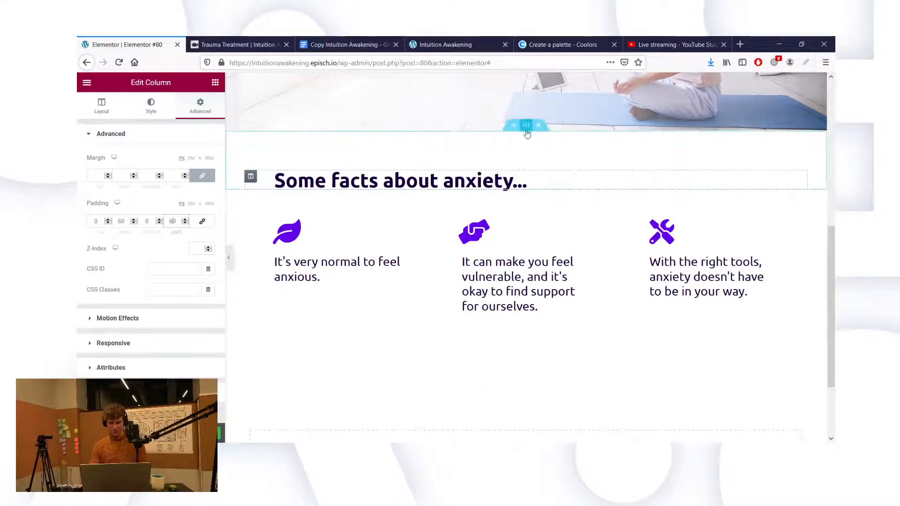
Step: Set the anxiety heading section's top padding to 100
{"action": "left_click", "coordinate": [526, 125]}
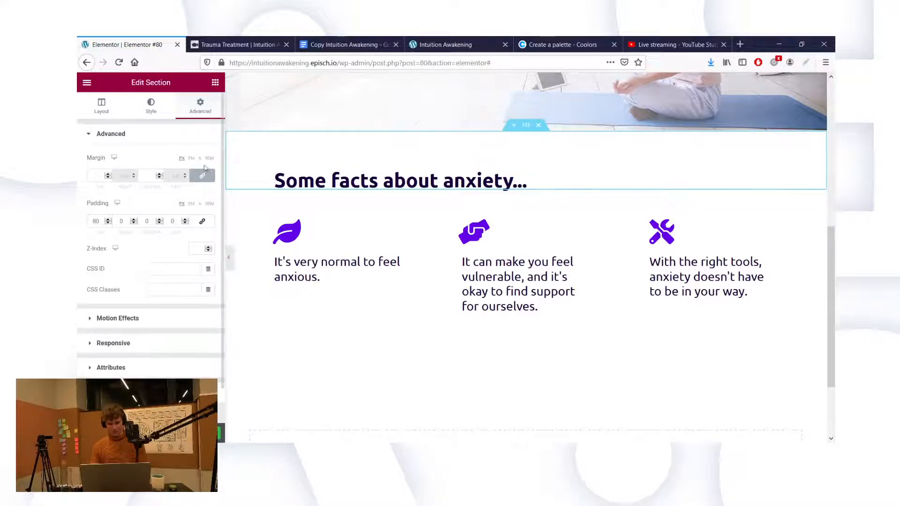
{"action": "left_click", "coordinate": [103, 219]}
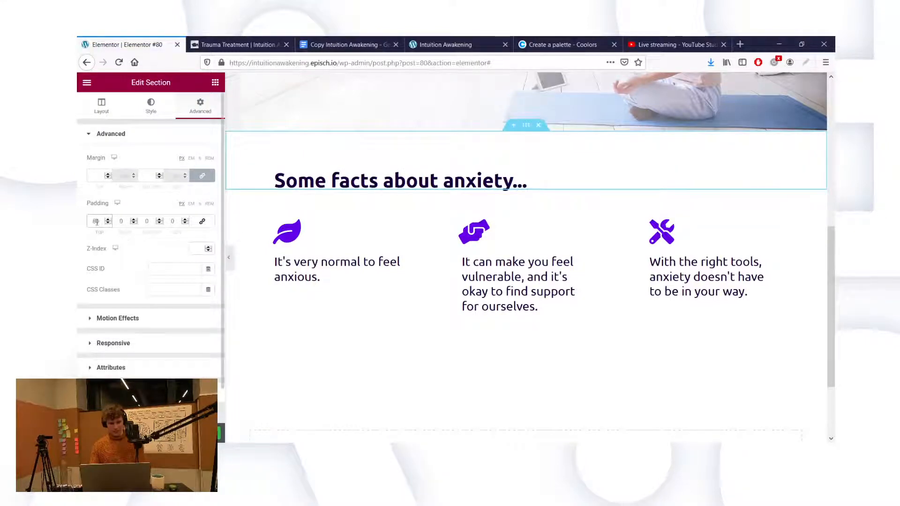
{"action": "key", "text": "BackSpace"}
{"action": "type", "text": "9"}
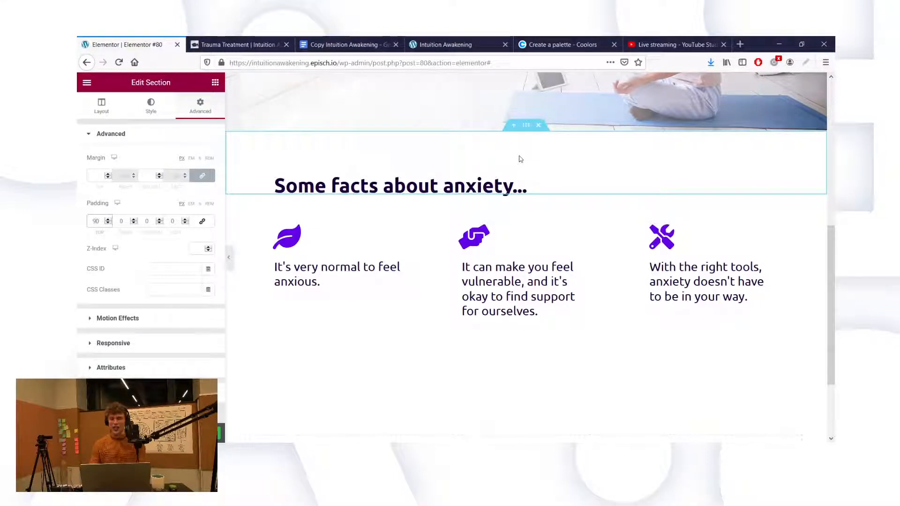
{"action": "type", "text": "100"}
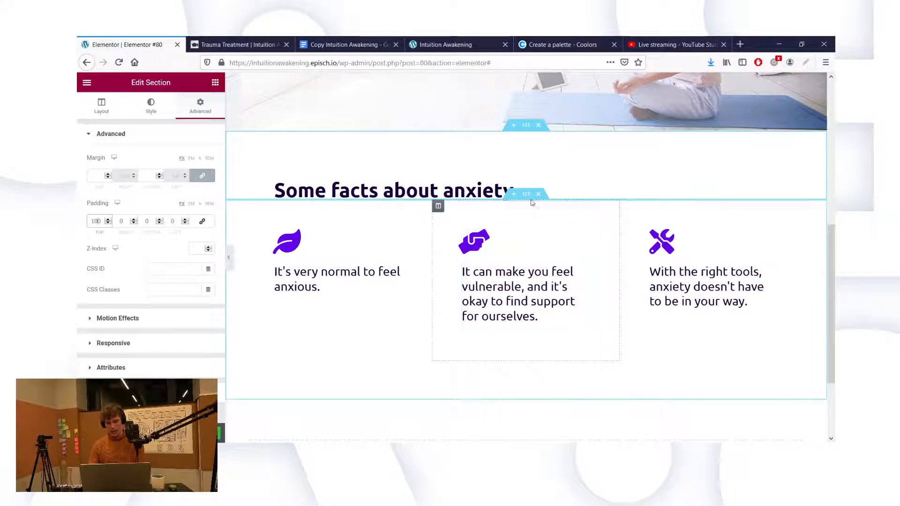
Step: Set the three fact columns section's bottom padding to 100
{"action": "left_click", "coordinate": [526, 194]}
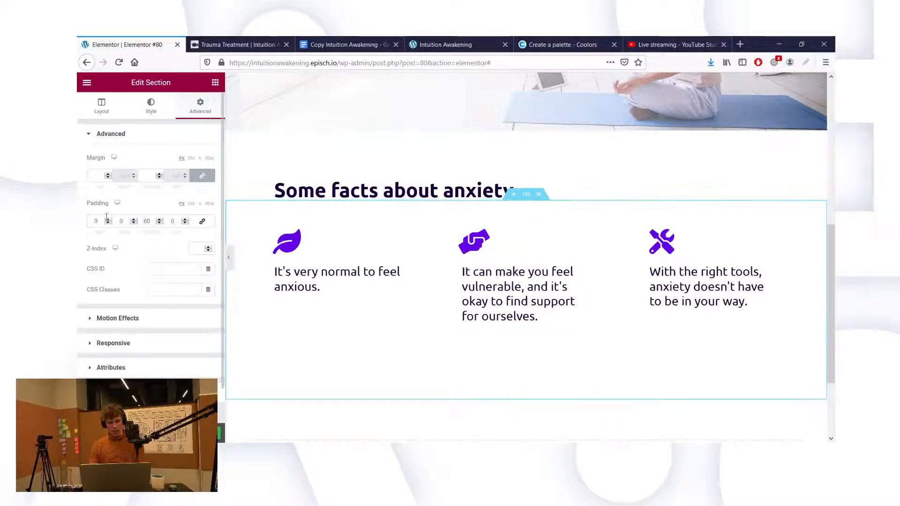
{"action": "left_click", "coordinate": [148, 220]}
{"action": "type", "text": "100"}
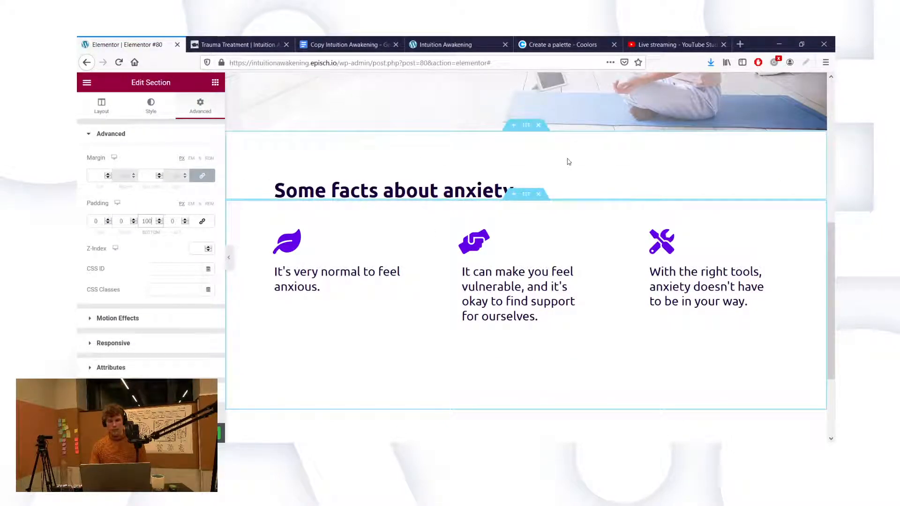
{"action": "scroll", "coordinate": [569, 162], "scroll_direction": "down", "scroll_amount": 2}
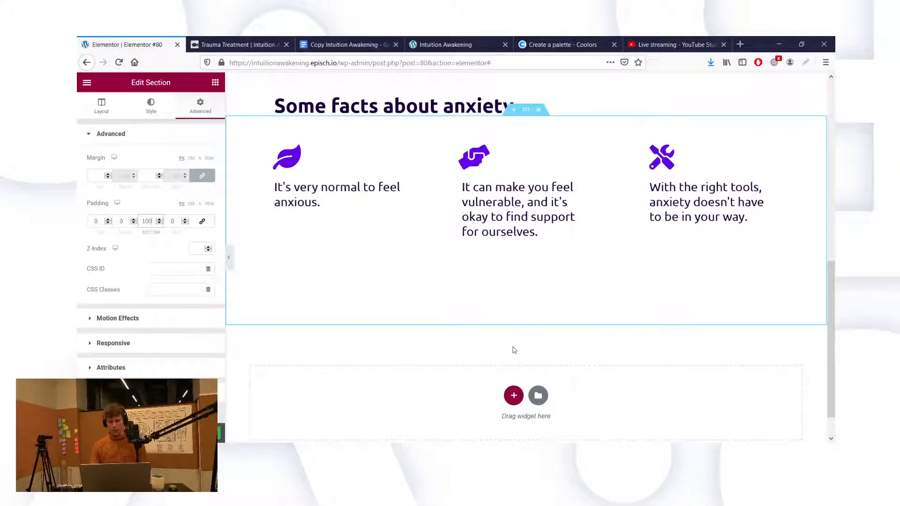
{"action": "scroll", "coordinate": [515, 351], "scroll_direction": "down", "scroll_amount": 1}
{"action": "scroll", "coordinate": [470, 327], "scroll_direction": "up", "scroll_amount": 2}
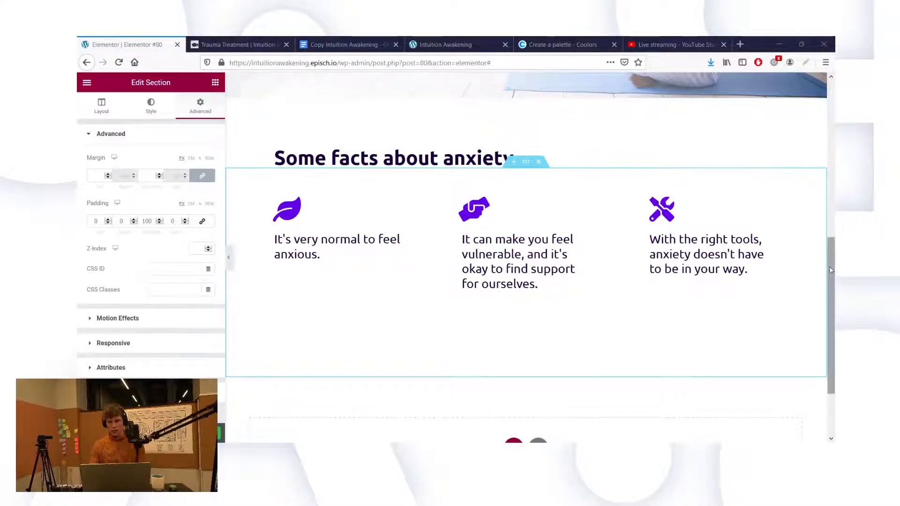
{"action": "left_click_drag", "start_coordinate": [830, 268], "coordinate": [809, 220]}
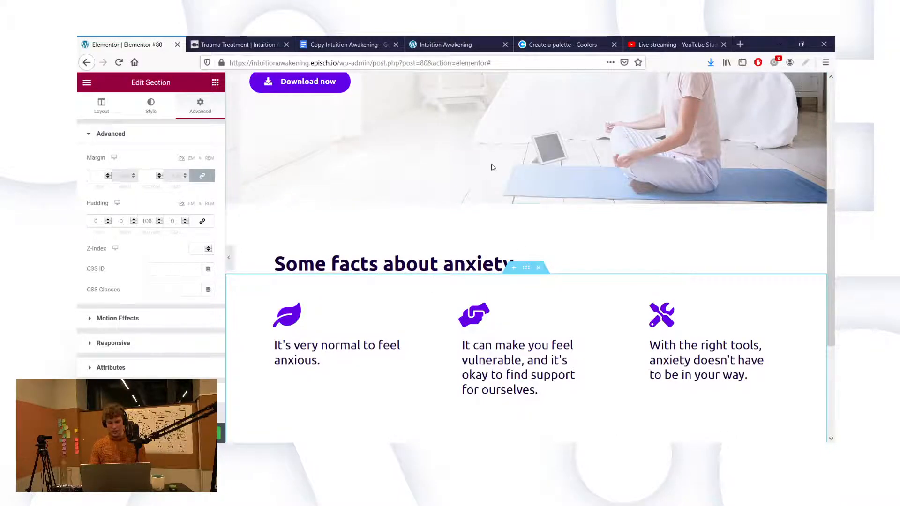
Step: Give the anxiety heading section a bottom padding of 30
{"action": "scroll", "coordinate": [543, 211], "scroll_direction": "up", "scroll_amount": 5}
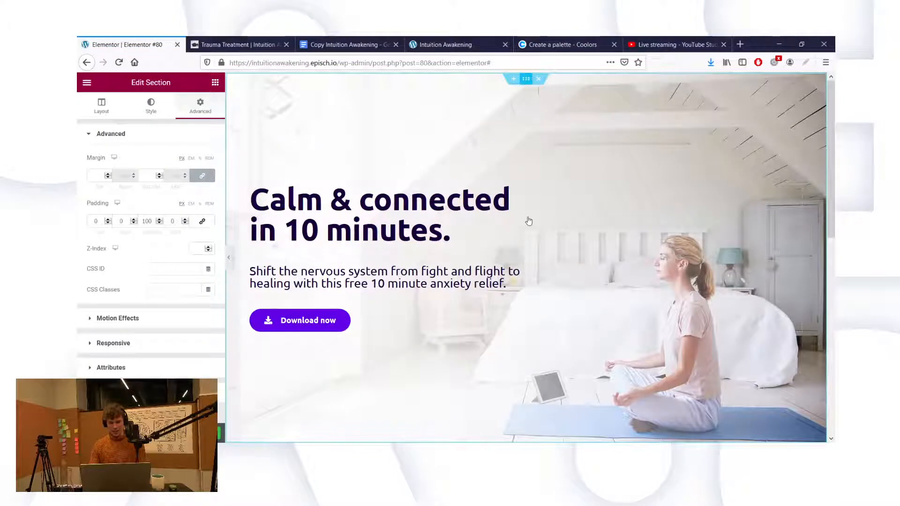
{"action": "scroll", "coordinate": [678, 228], "scroll_direction": "down", "scroll_amount": 8}
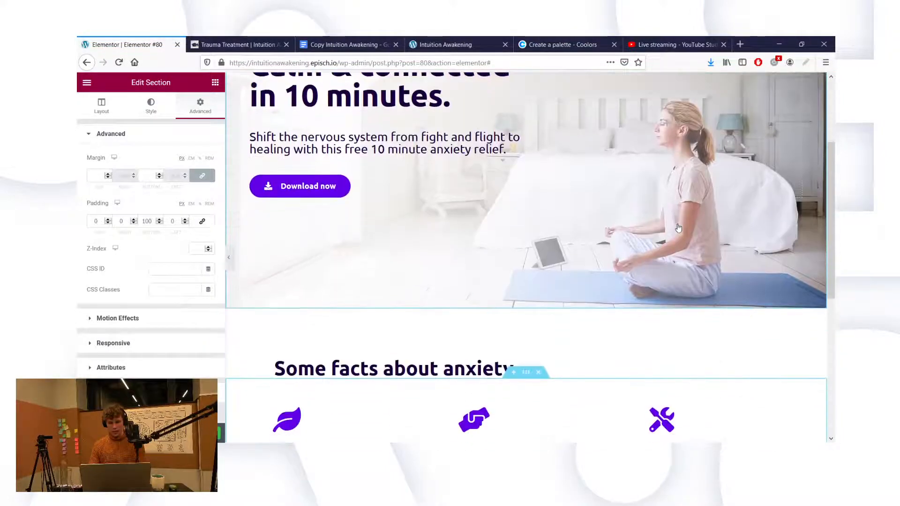
{"action": "left_click", "coordinate": [714, 371]}
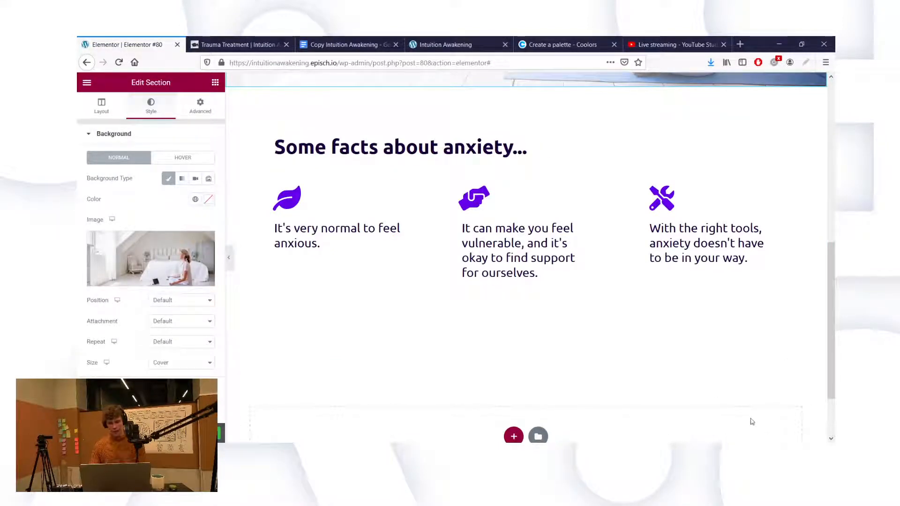
{"action": "left_click", "coordinate": [483, 143]}
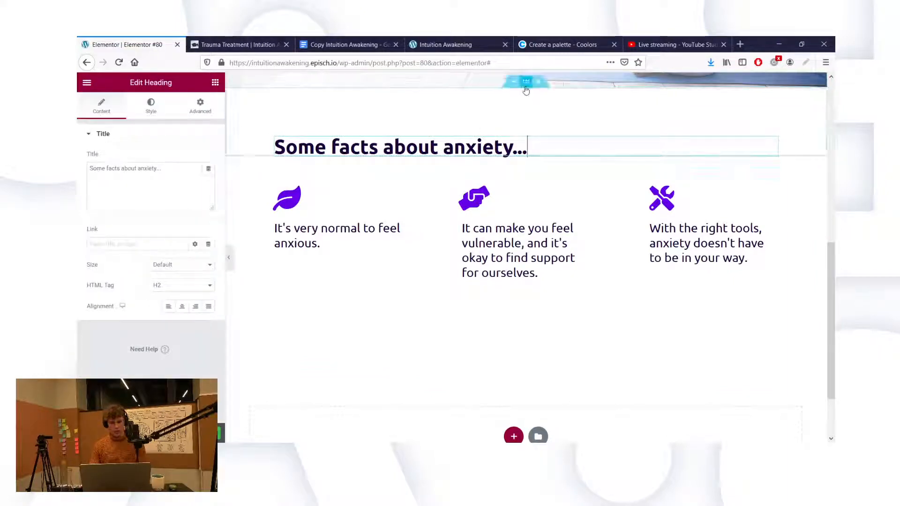
{"action": "left_click", "coordinate": [526, 81]}
{"action": "left_click", "coordinate": [188, 108]}
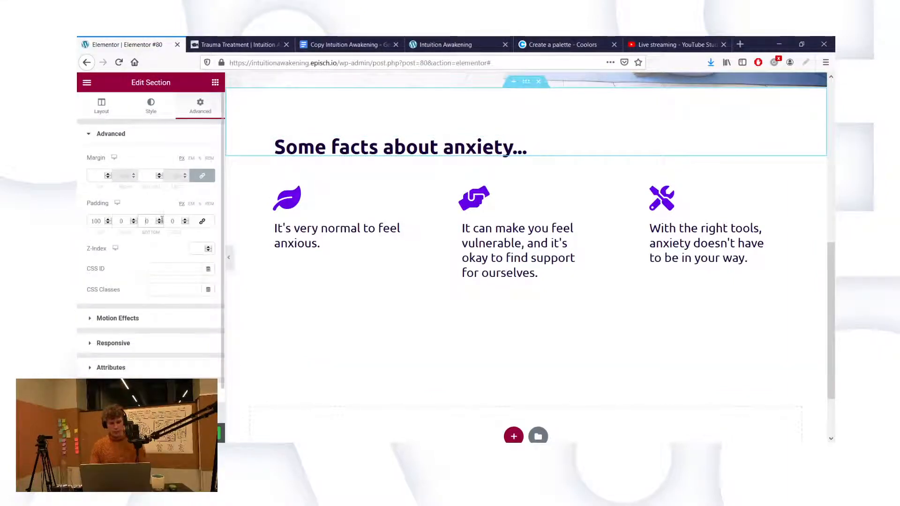
{"action": "type", "text": "30"}
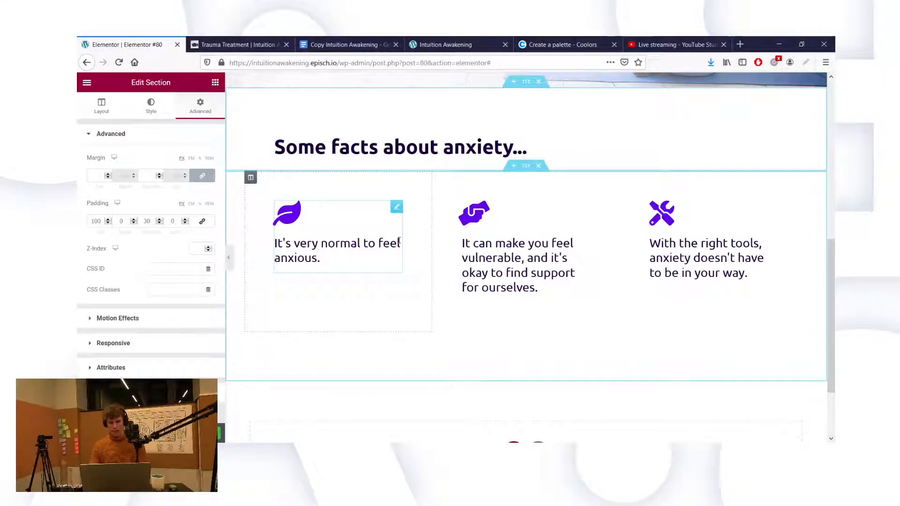
Step: Add an empty two-column section below the facts row, then switch to the Google Docs copy
{"action": "scroll", "coordinate": [375, 187], "scroll_direction": "down", "scroll_amount": 2}
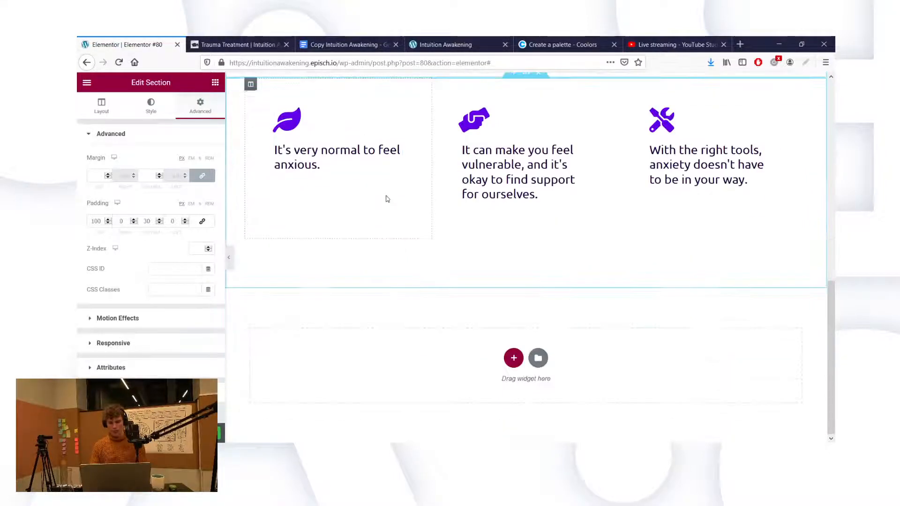
{"action": "left_click", "coordinate": [514, 359]}
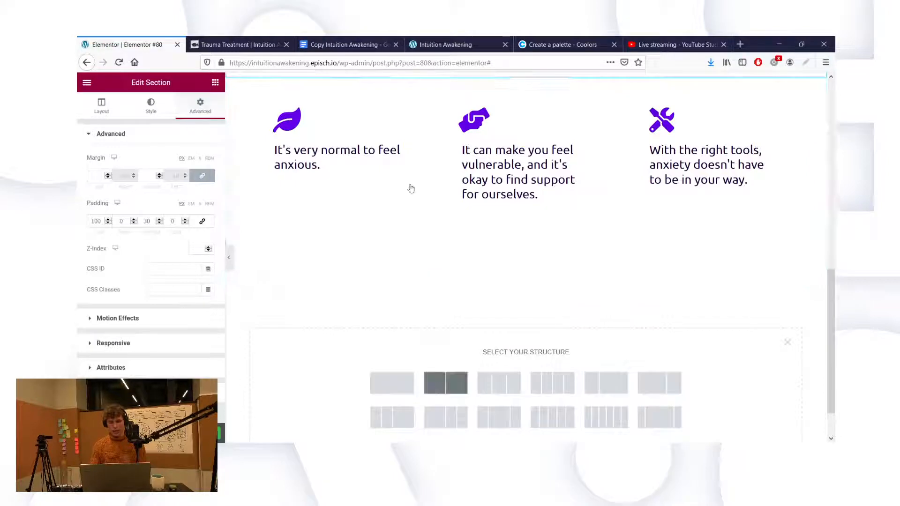
{"action": "left_click", "coordinate": [445, 383]}
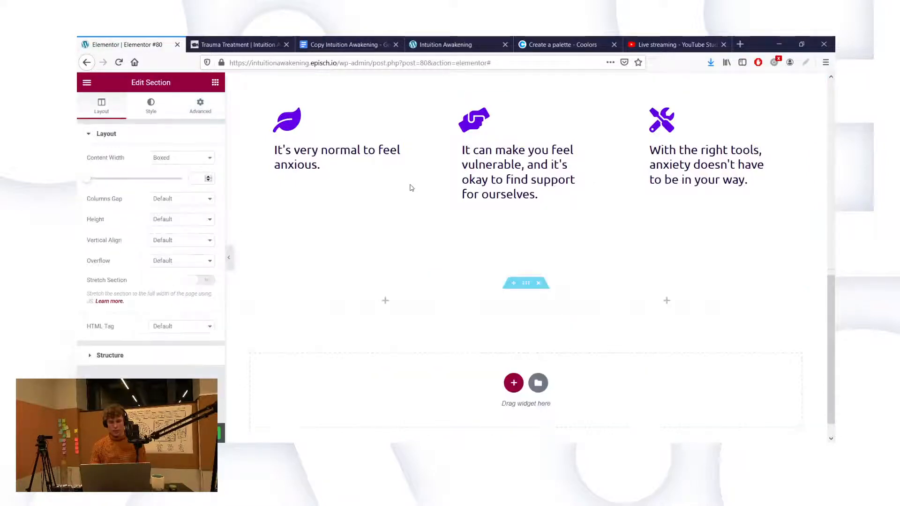
{"action": "left_click", "coordinate": [351, 43]}
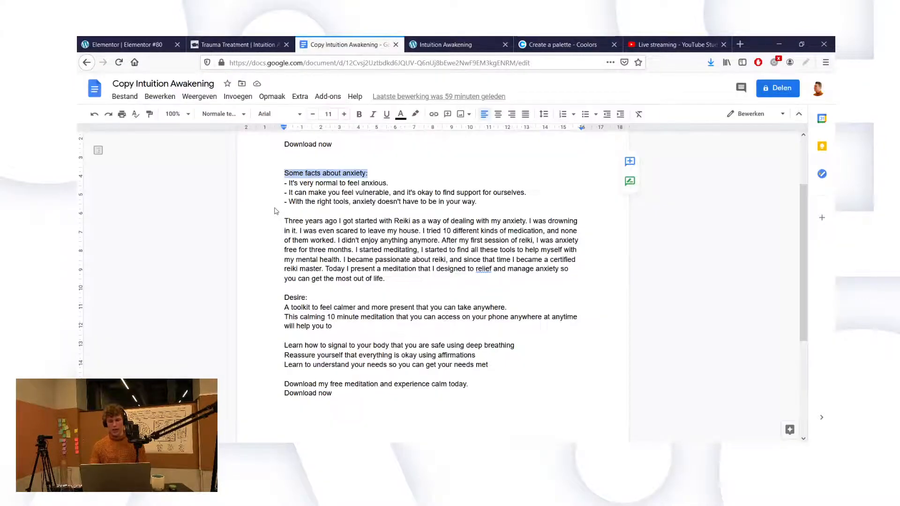
Step: Copy the 'Three years ago…' Reiki story paragraph and return to Elementor
{"action": "left_click", "coordinate": [348, 239]}
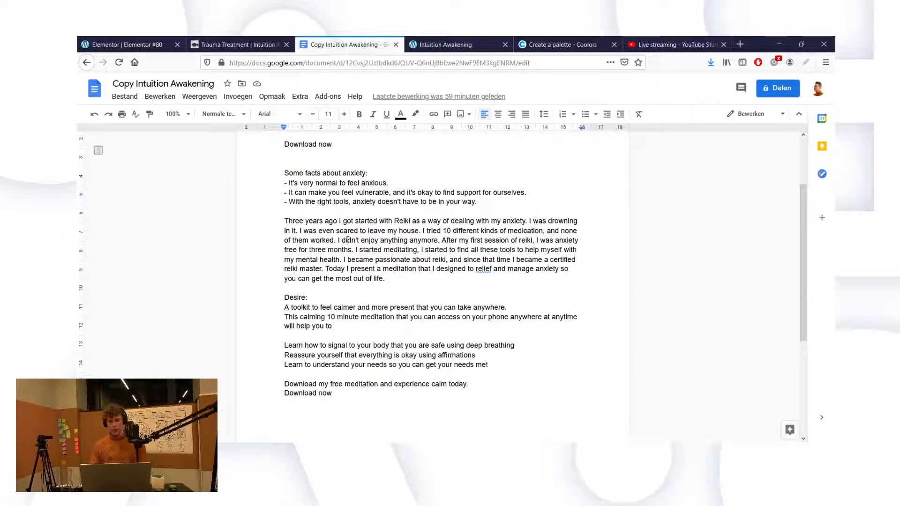
{"action": "left_click_drag", "start_coordinate": [384, 278], "coordinate": [283, 218]}
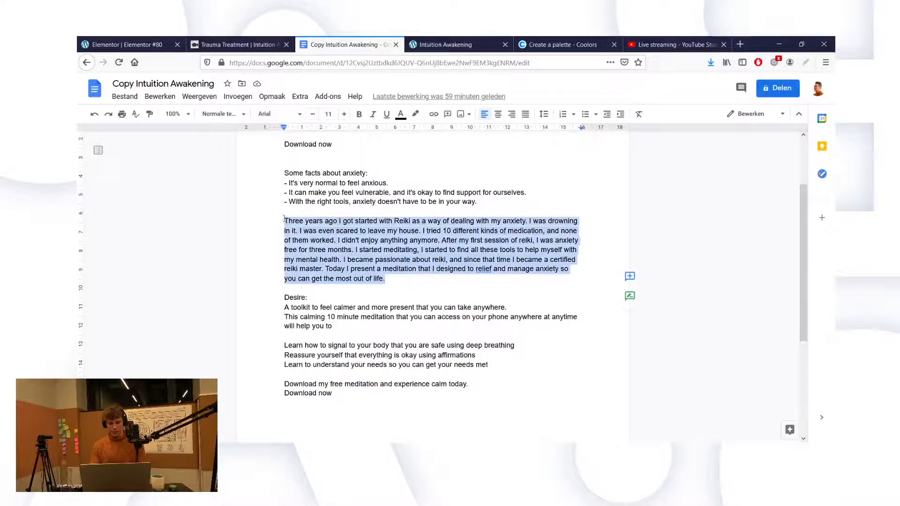
{"action": "left_click", "coordinate": [163, 47]}
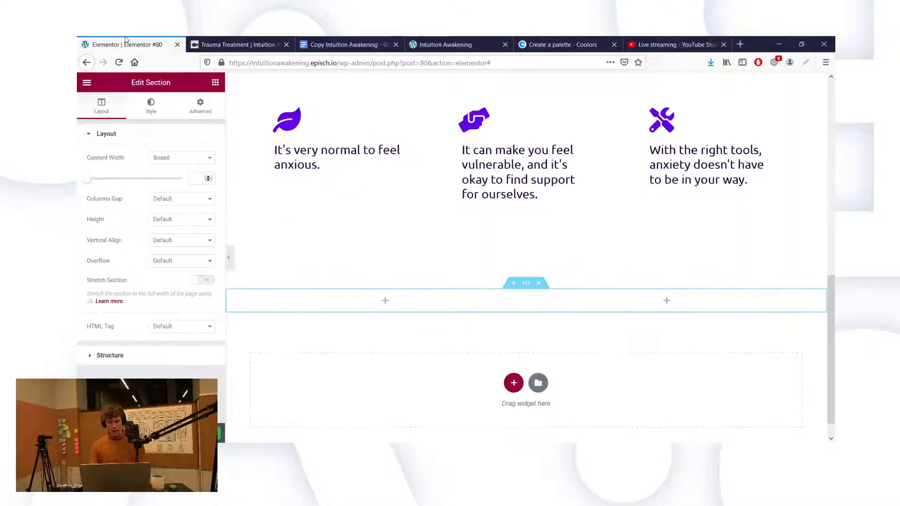
Step: Add a Heading widget to the new section's left column containing the pasted Reiki paragraph
{"action": "left_click", "coordinate": [215, 83]}
{"action": "left_click_drag", "start_coordinate": [169, 183], "coordinate": [311, 304]}
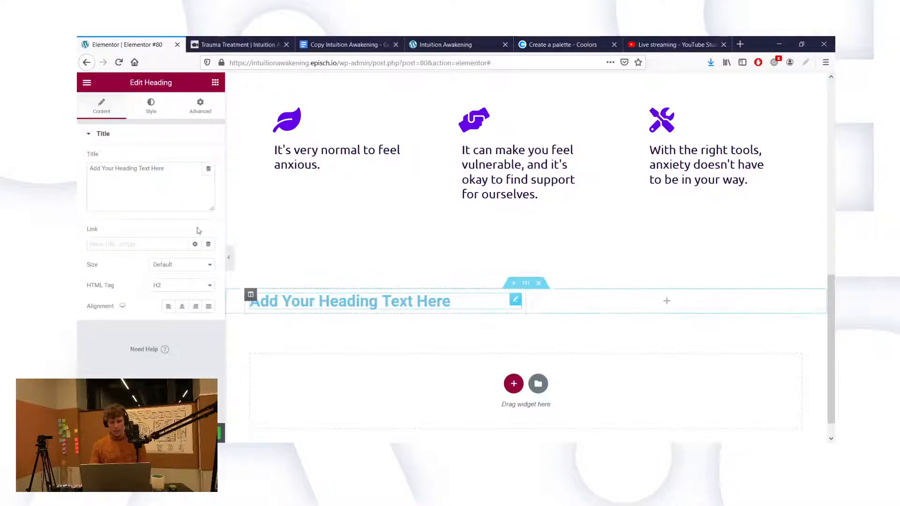
{"action": "triple_click", "coordinate": [142, 189]}
{"action": "key", "text": "ctrl+v"}
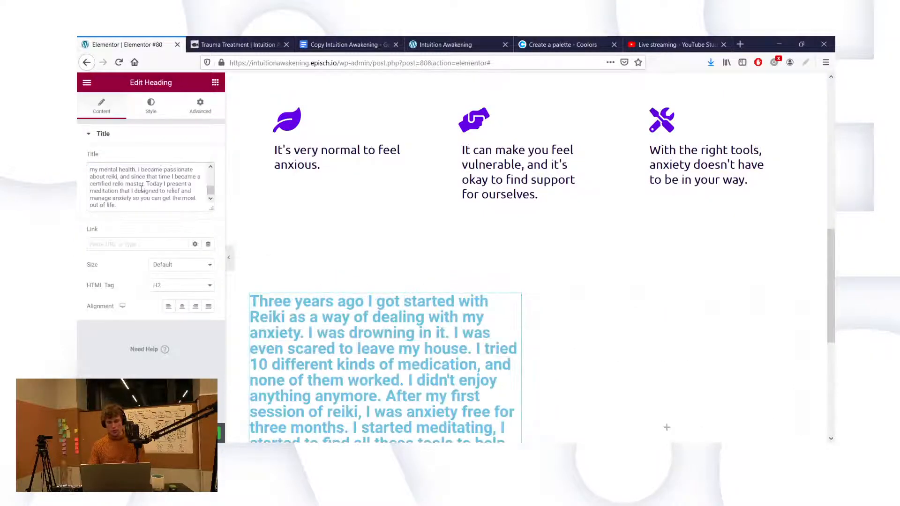
Step: Set the Reiki heading's typography to Ubuntu, size 25, and change its font weight
{"action": "left_click", "coordinate": [145, 106]}
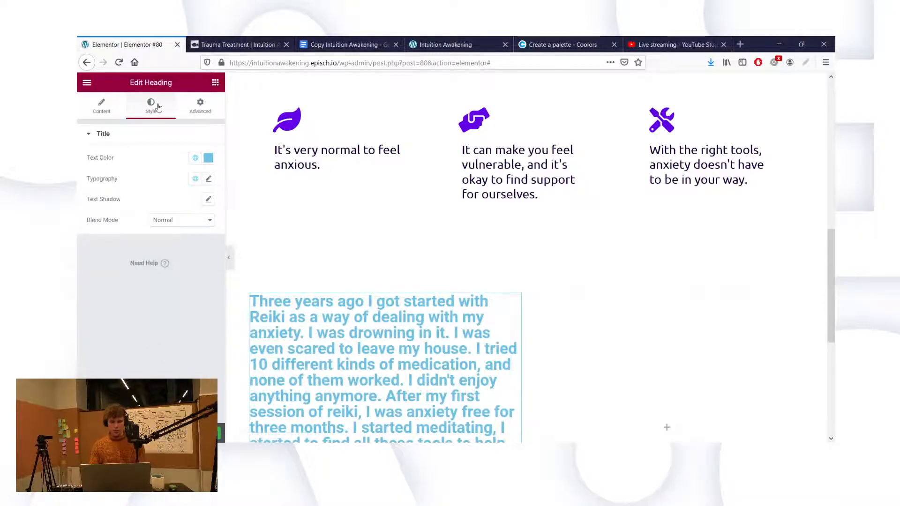
{"action": "left_click", "coordinate": [208, 179]}
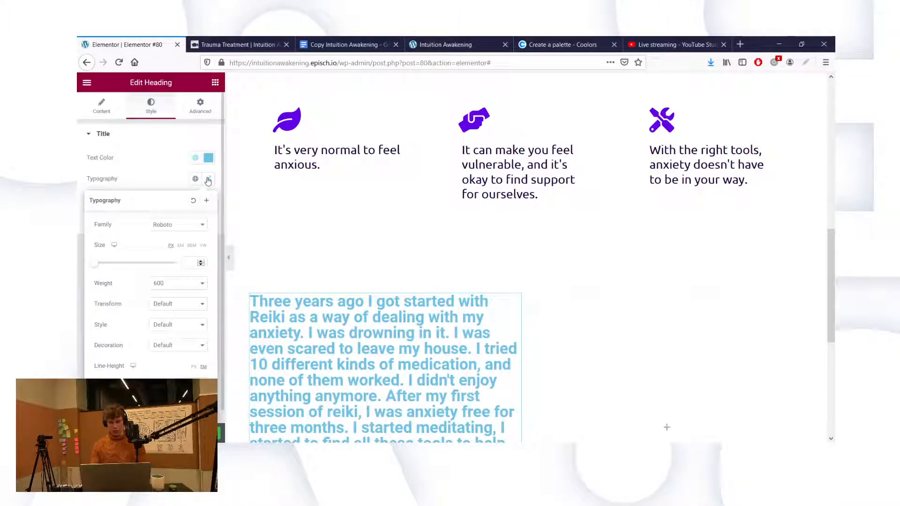
{"action": "left_click", "coordinate": [185, 230]}
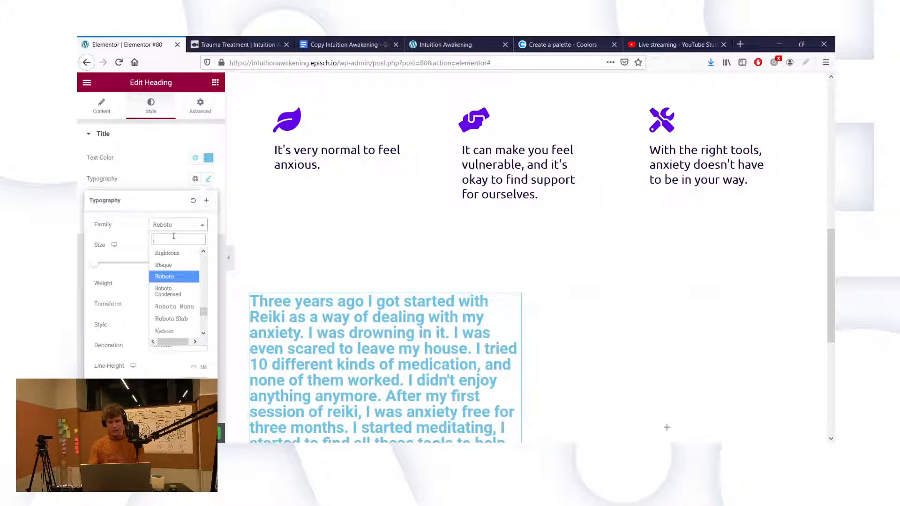
{"action": "type", "text": "ubuntu"}
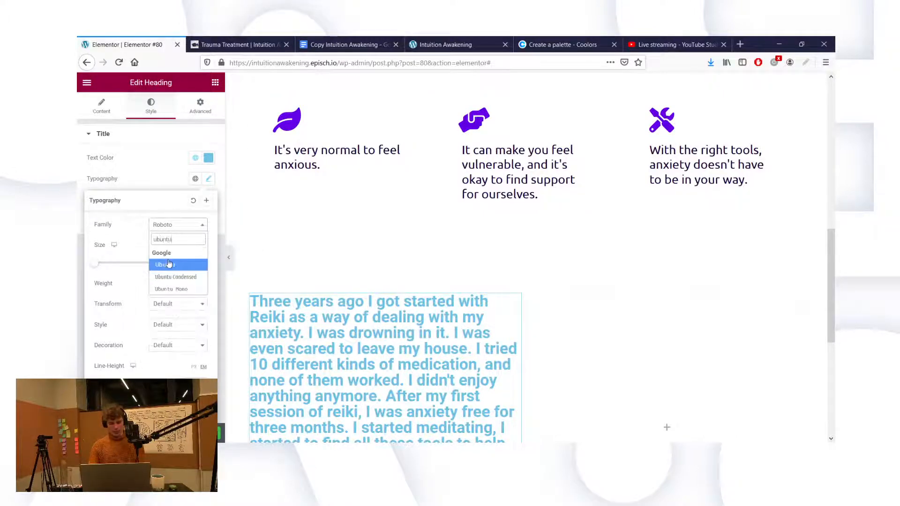
{"action": "left_click", "coordinate": [169, 264]}
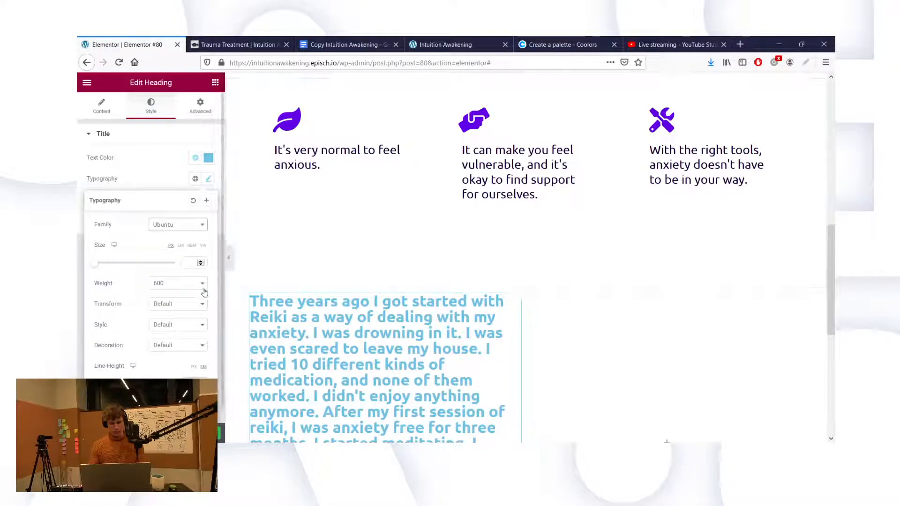
{"action": "left_click", "coordinate": [189, 264]}
{"action": "type", "text": "25"}
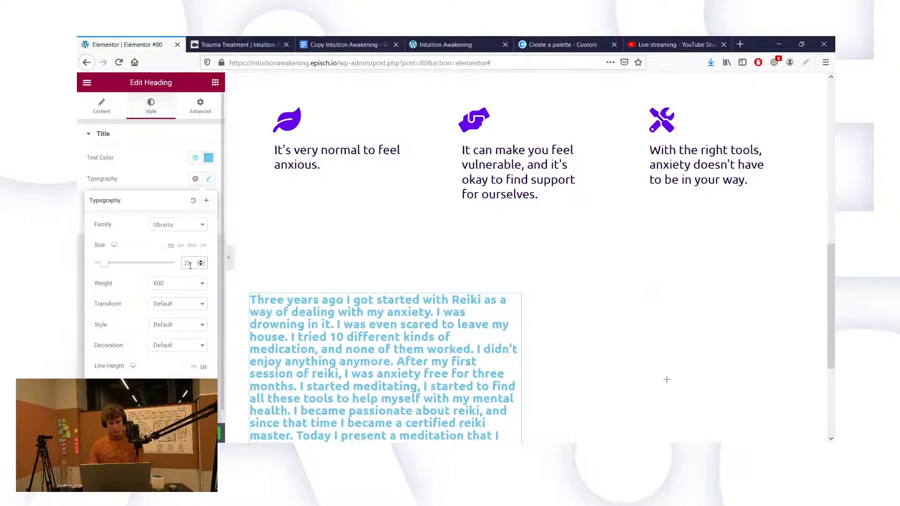
{"action": "left_click", "coordinate": [186, 291]}
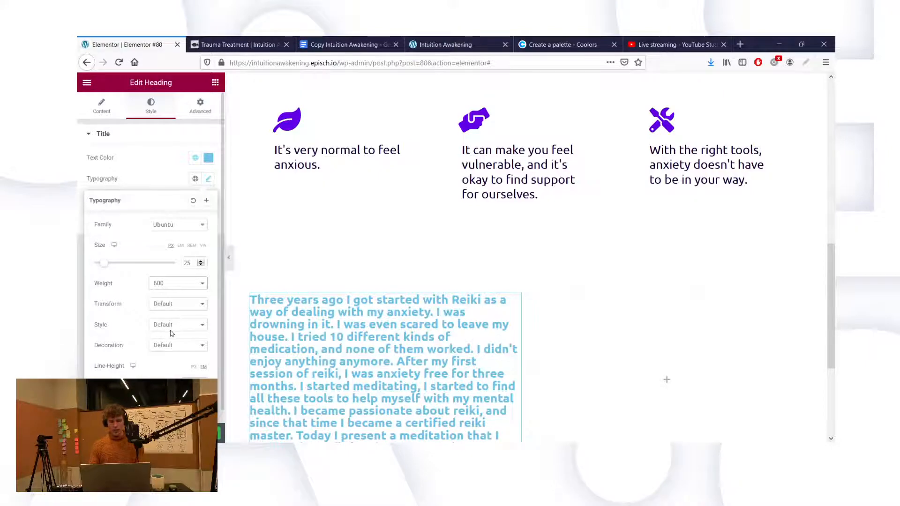
{"action": "left_click", "coordinate": [171, 331]}
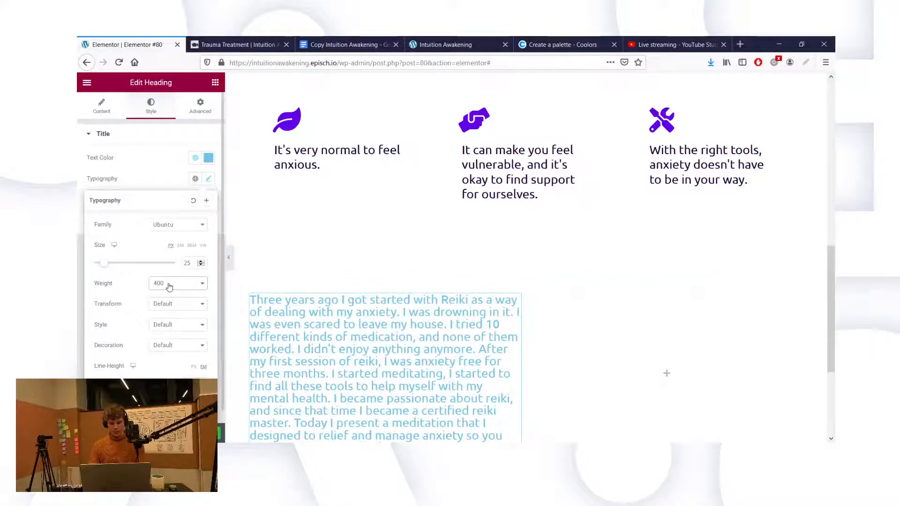
Step: Colour the Reiki text #19003C, taken from the fact headings' title colour
{"action": "left_click", "coordinate": [133, 177]}
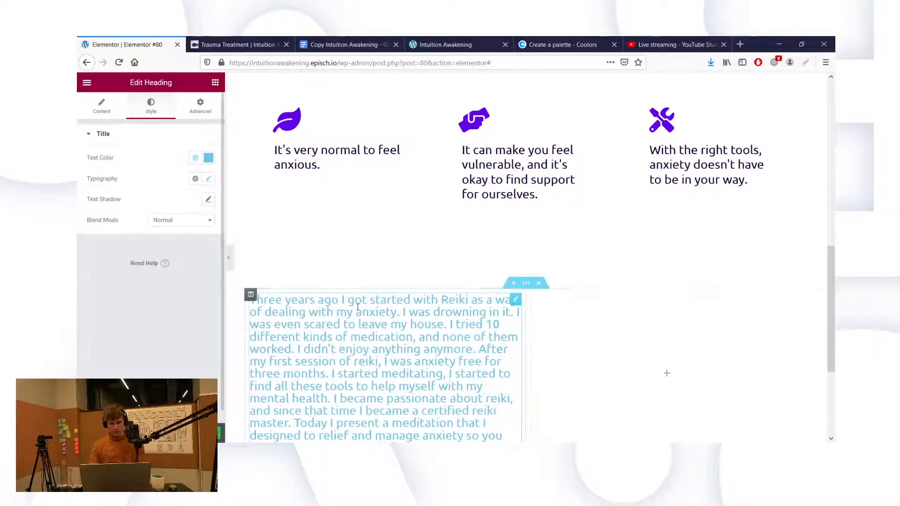
{"action": "scroll", "coordinate": [358, 304], "scroll_direction": "down", "scroll_amount": 2}
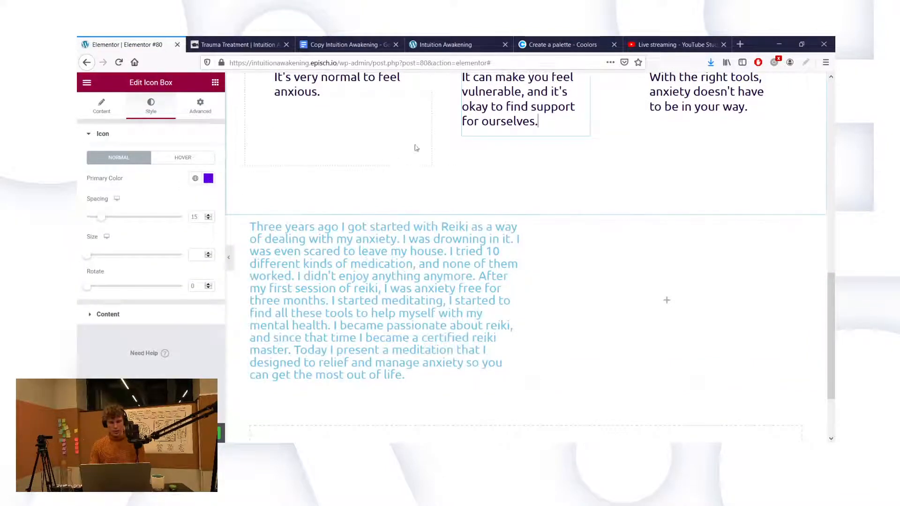
{"action": "scroll", "coordinate": [558, 126], "scroll_direction": "up", "scroll_amount": 2}
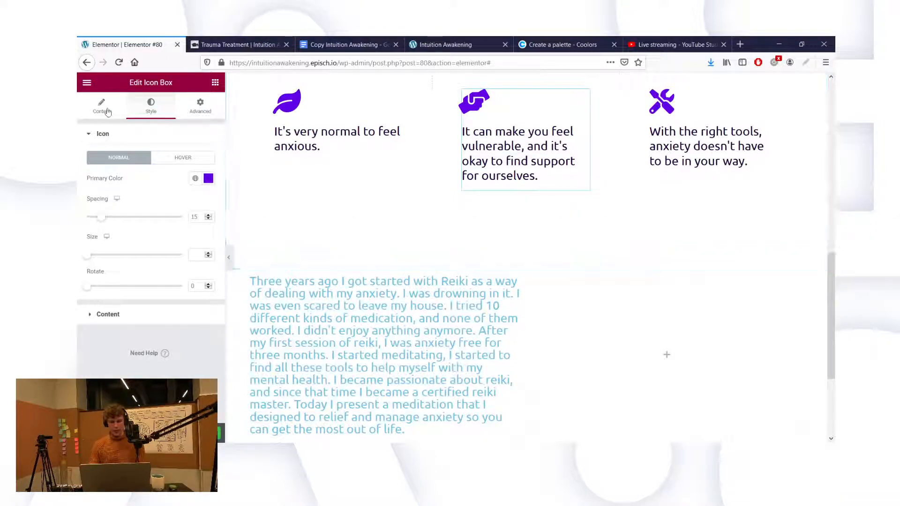
{"action": "left_click", "coordinate": [107, 324]}
{"action": "left_click", "coordinate": [208, 283]}
{"action": "key", "text": "ctrl+c"}
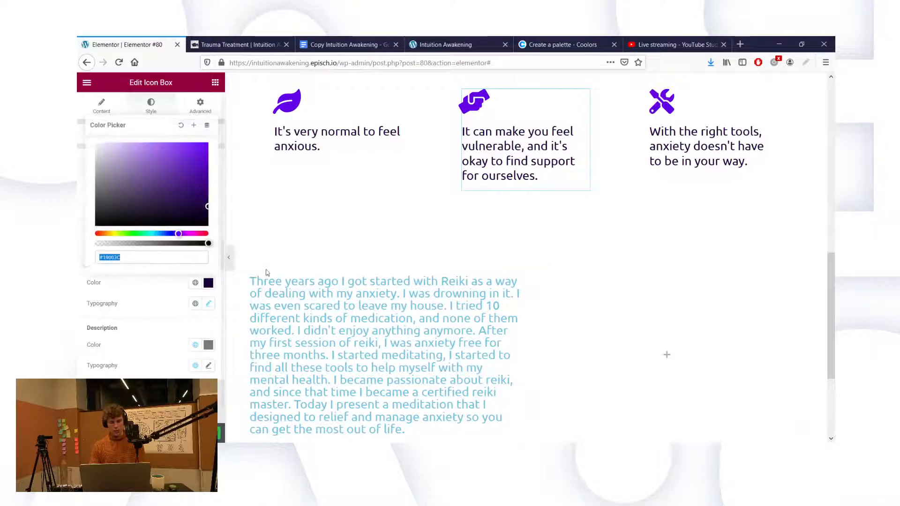
{"action": "left_click", "coordinate": [298, 303]}
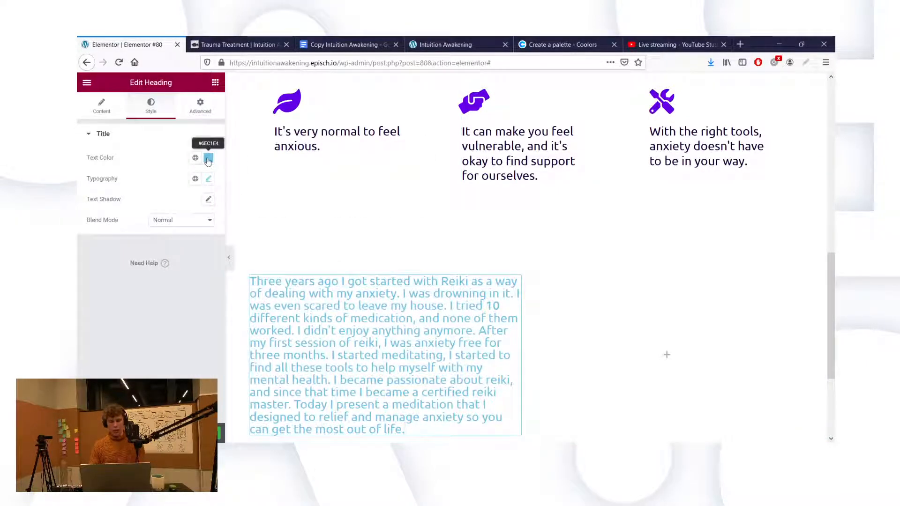
{"action": "left_click", "coordinate": [208, 160]}
{"action": "key", "text": "ctrl+v"}
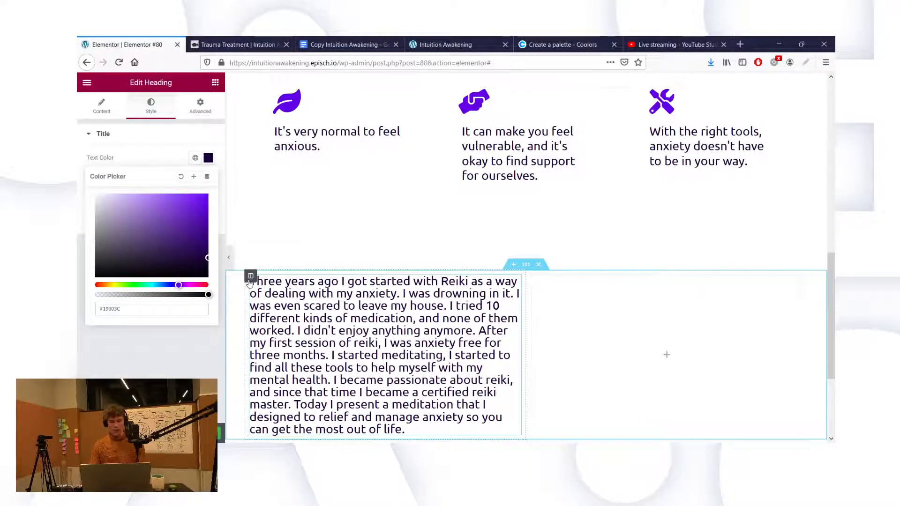
{"action": "left_click", "coordinate": [250, 277]}
Step: Set the Reiki text column's width to 65%
{"action": "left_click", "coordinate": [197, 157]}
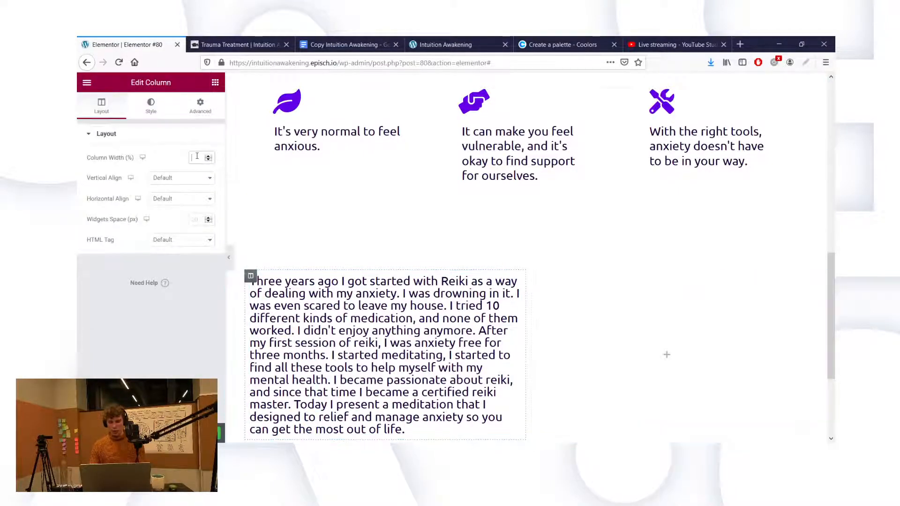
{"action": "type", "text": "70"}
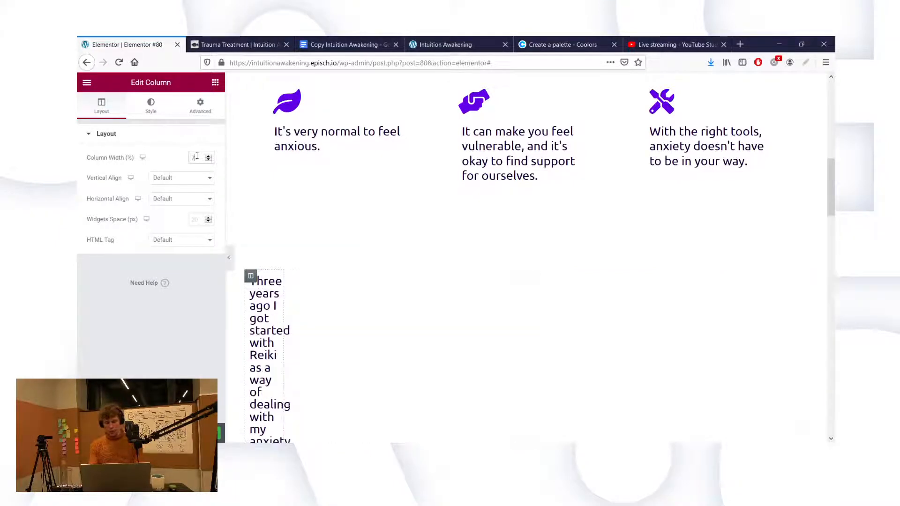
{"action": "key", "text": "BackSpace"}
{"action": "key", "text": "BackSpace"}
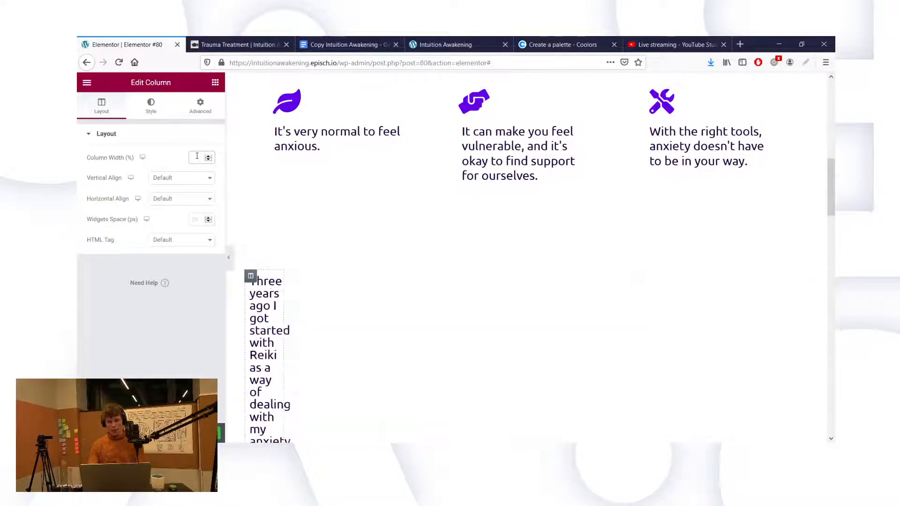
{"action": "type", "text": "65"}
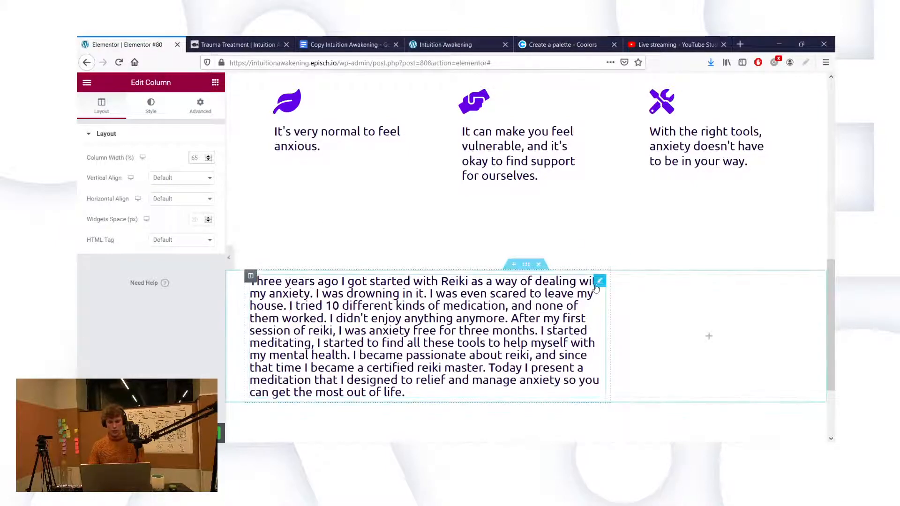
Step: Set the Reiki text's line height to 1.3 em
{"action": "left_click", "coordinate": [597, 287]}
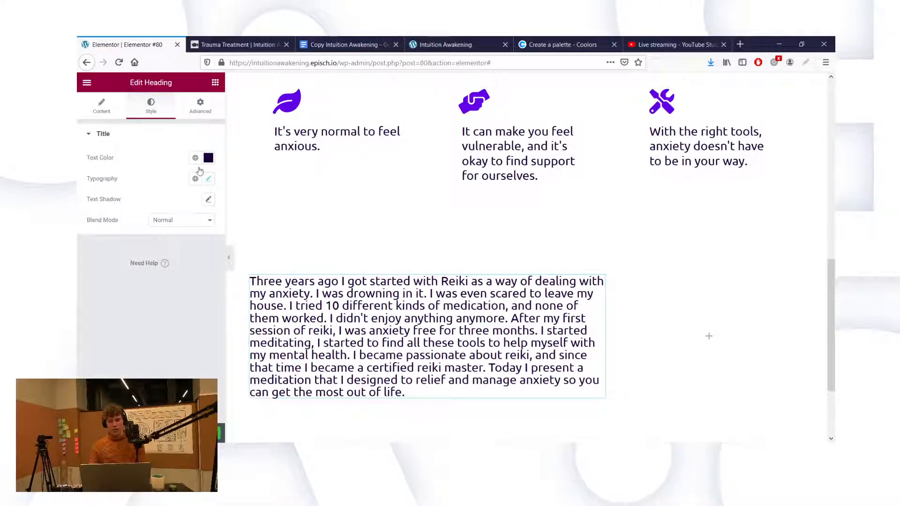
{"action": "left_click", "coordinate": [208, 178]}
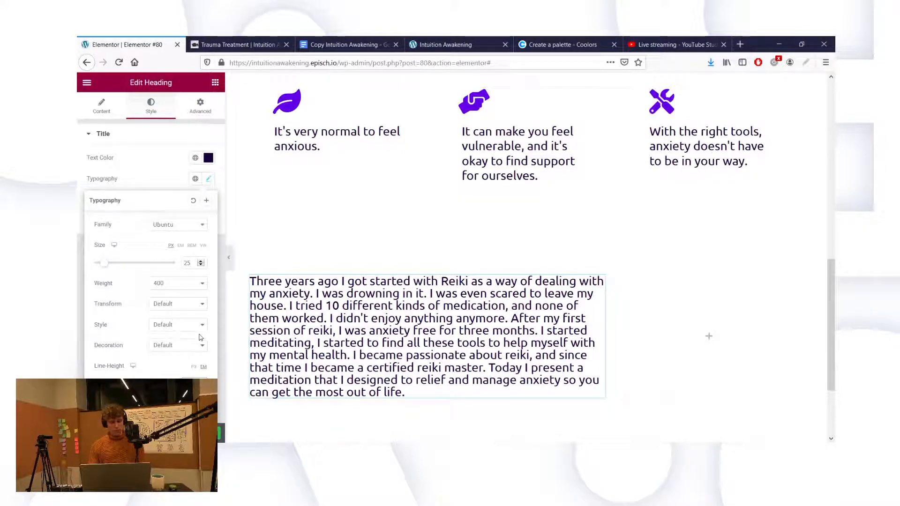
{"action": "type", "text": "1.3"}
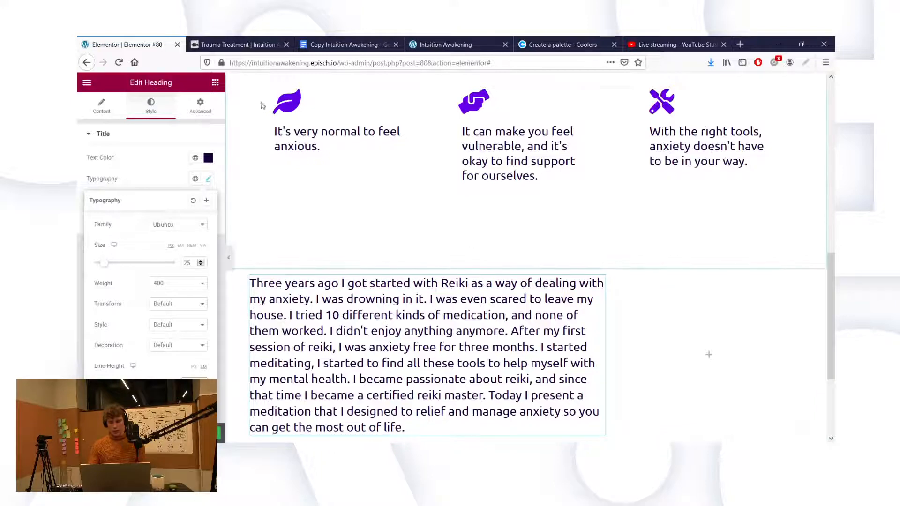
{"action": "left_click", "coordinate": [215, 82]}
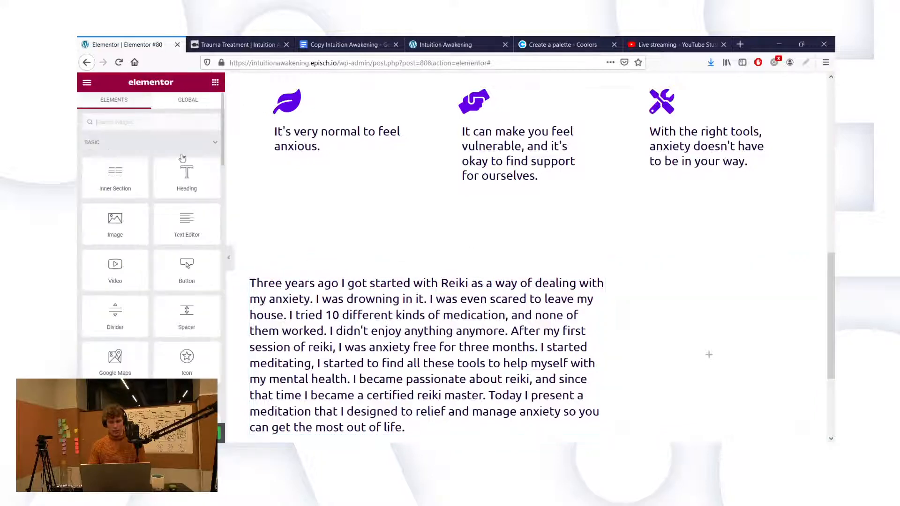
{"action": "left_click_drag", "start_coordinate": [190, 182], "coordinate": [301, 281]}
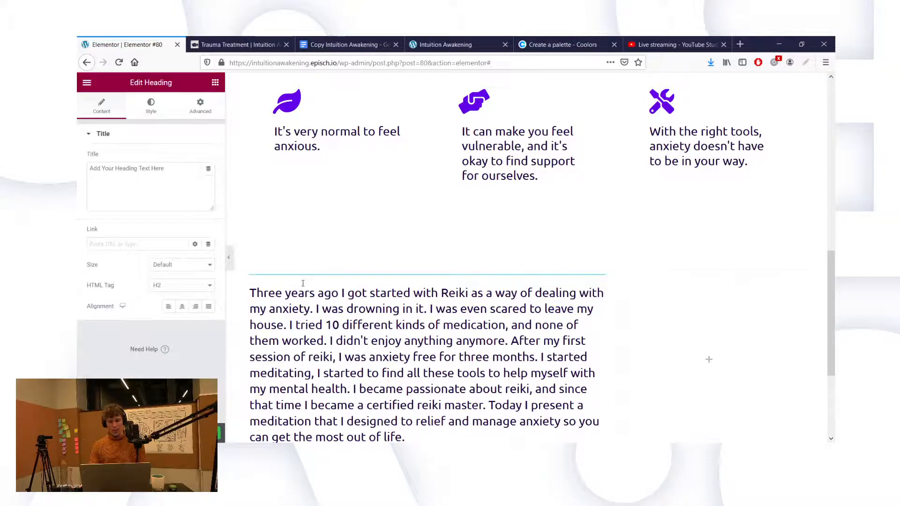
{"action": "right_click", "coordinate": [598, 280]}
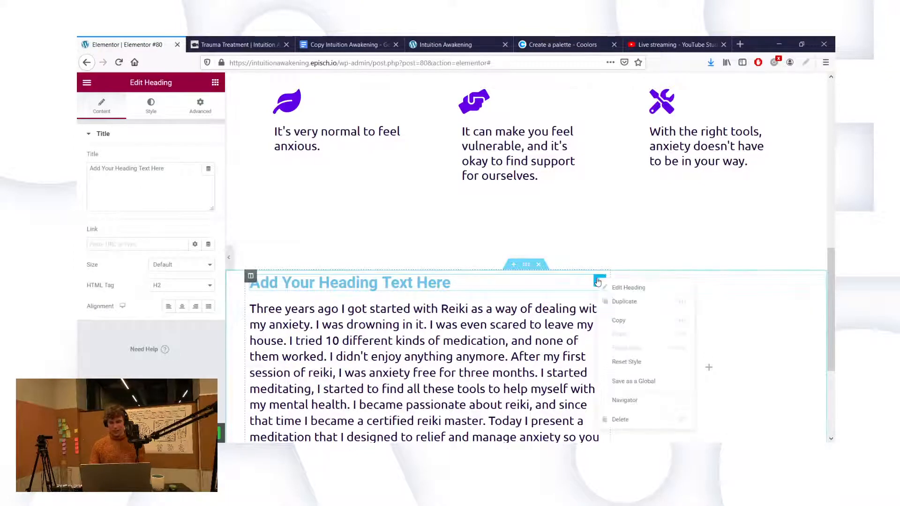
{"action": "left_click", "coordinate": [621, 419]}
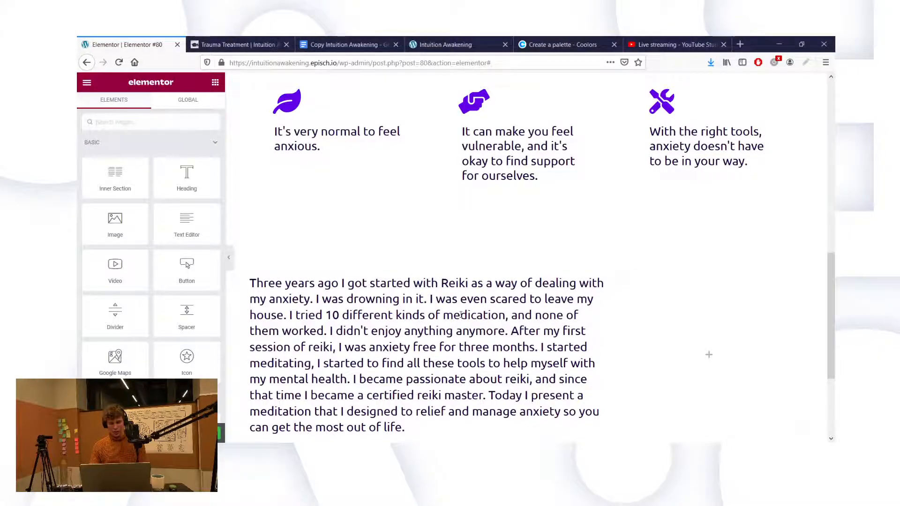
{"action": "scroll", "coordinate": [461, 316], "scroll_direction": "down", "scroll_amount": 3}
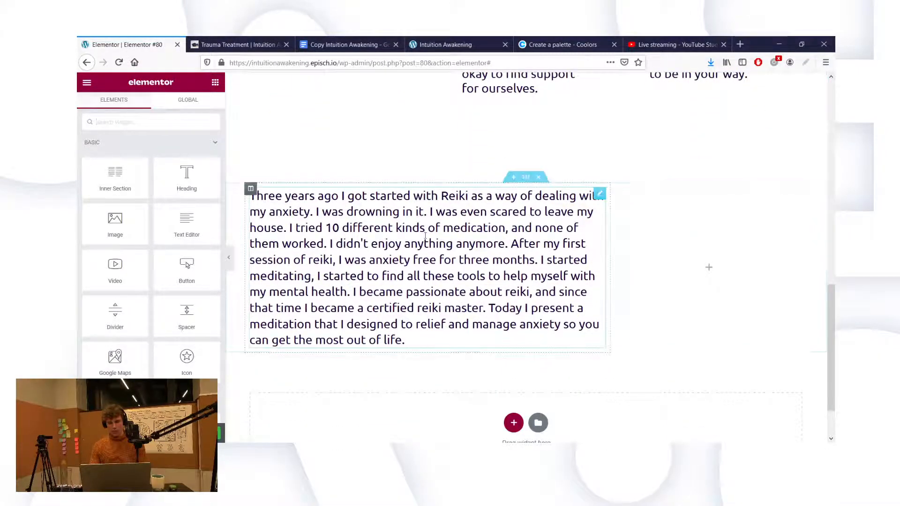
{"action": "scroll", "coordinate": [397, 191], "scroll_direction": "down", "scroll_amount": 2}
{"action": "key", "text": "alt+Tab"}
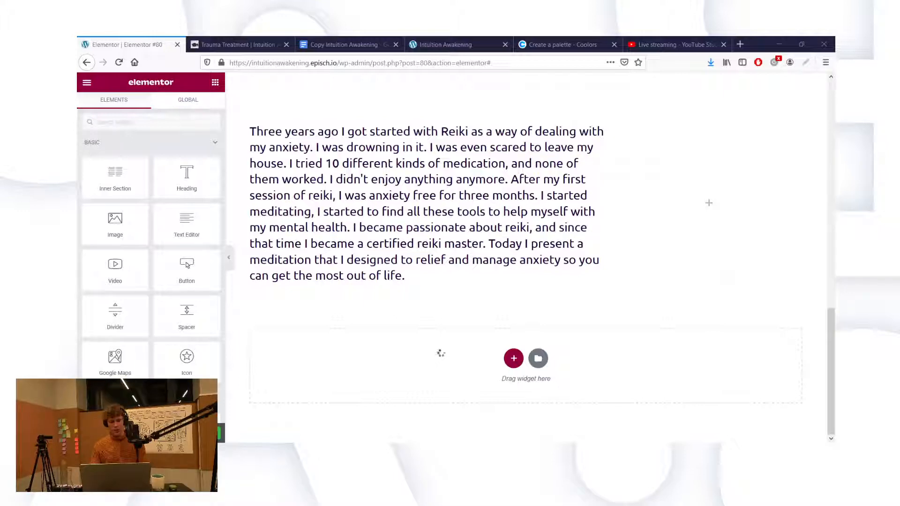
{"action": "key", "text": "alt+Tab"}
{"action": "scroll", "coordinate": [325, 201], "scroll_direction": "up", "scroll_amount": 6}
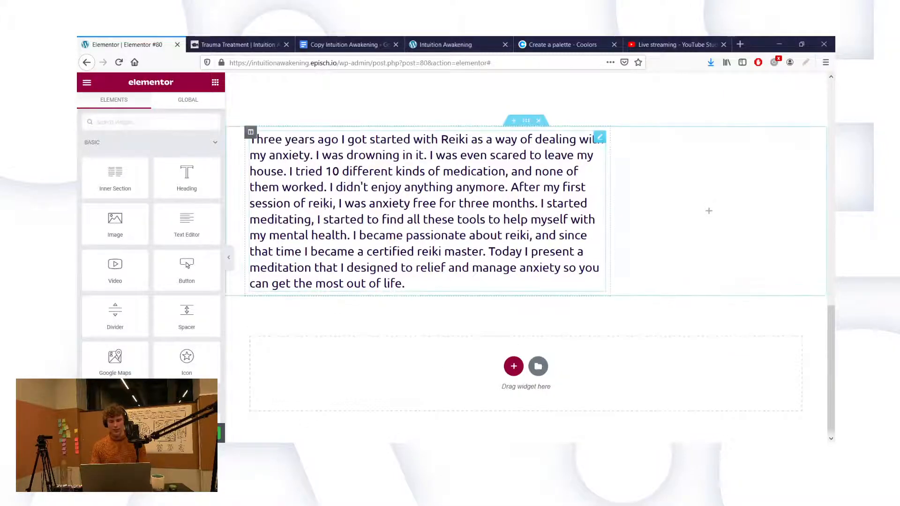
{"action": "scroll", "coordinate": [379, 298], "scroll_direction": "down", "scroll_amount": 5}
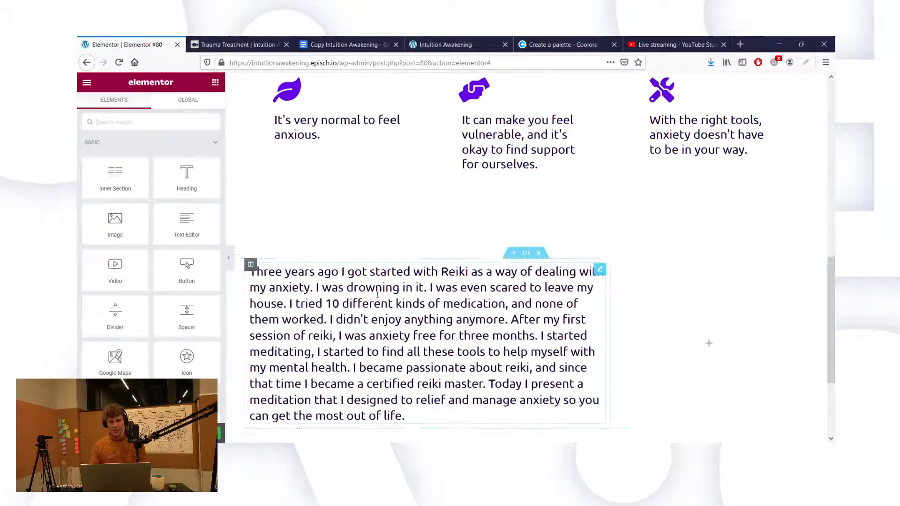
{"action": "scroll", "coordinate": [476, 319], "scroll_direction": "down", "scroll_amount": 1}
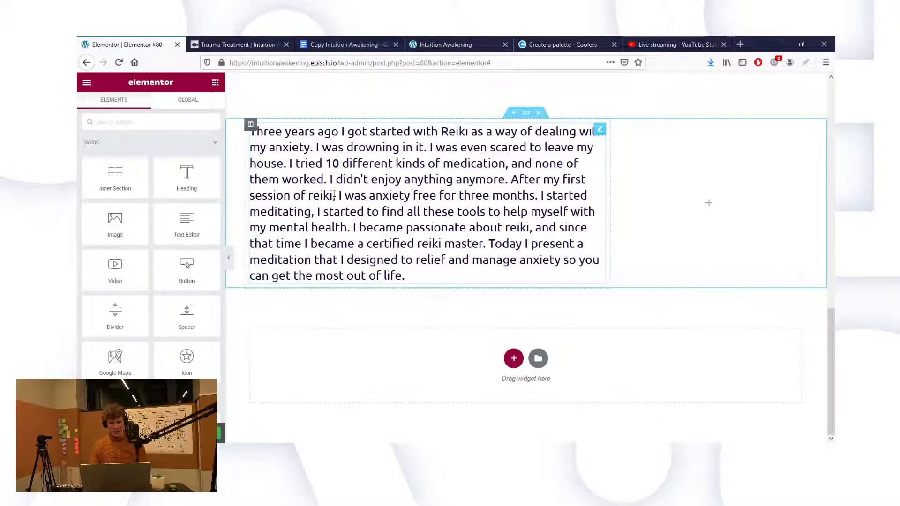
{"action": "scroll", "coordinate": [462, 228], "scroll_direction": "up", "scroll_amount": 1}
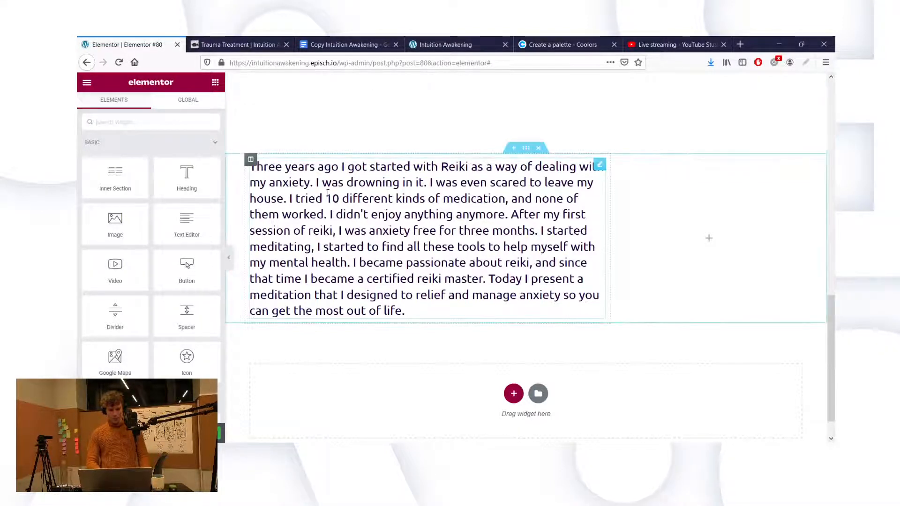
{"action": "scroll", "coordinate": [468, 172], "scroll_direction": "up", "scroll_amount": 2}
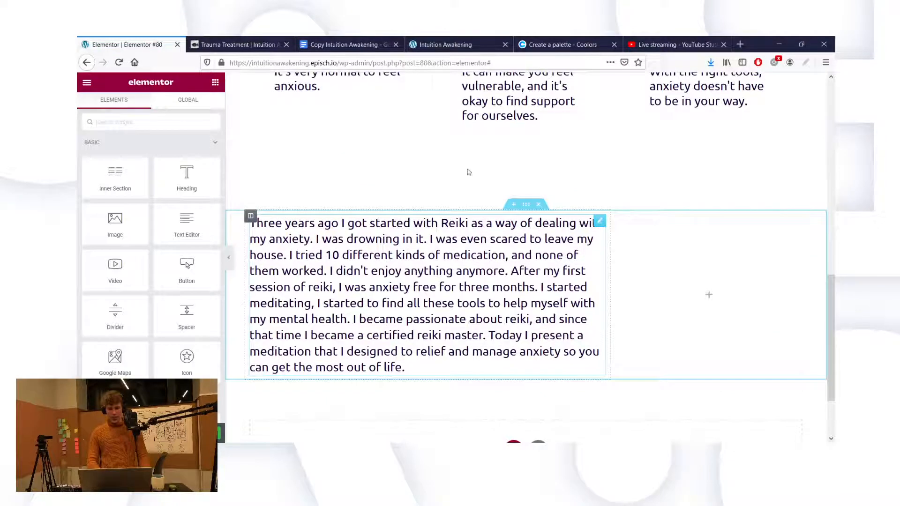
{"action": "scroll", "coordinate": [456, 128], "scroll_direction": "up", "scroll_amount": 1}
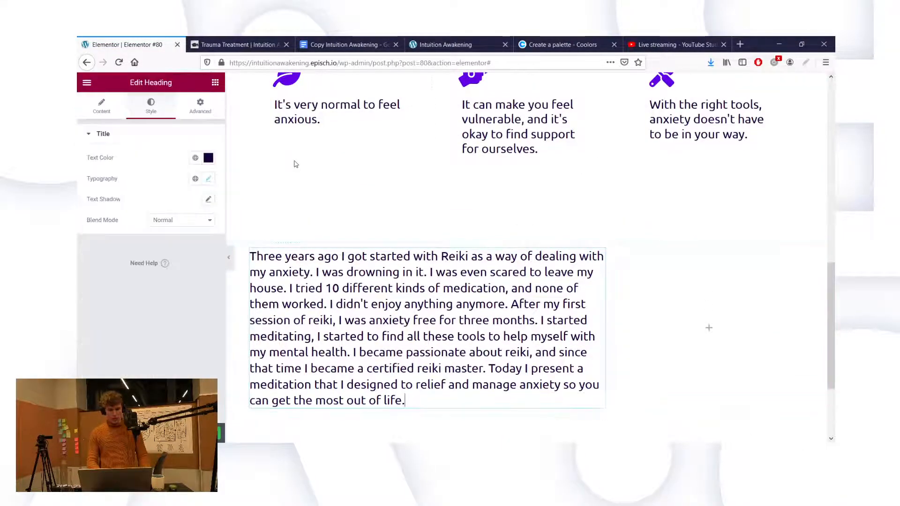
Step: Review the Reiki heading's typography and title text, then return to the Copy Intuition Awakening document
{"action": "left_click", "coordinate": [207, 180]}
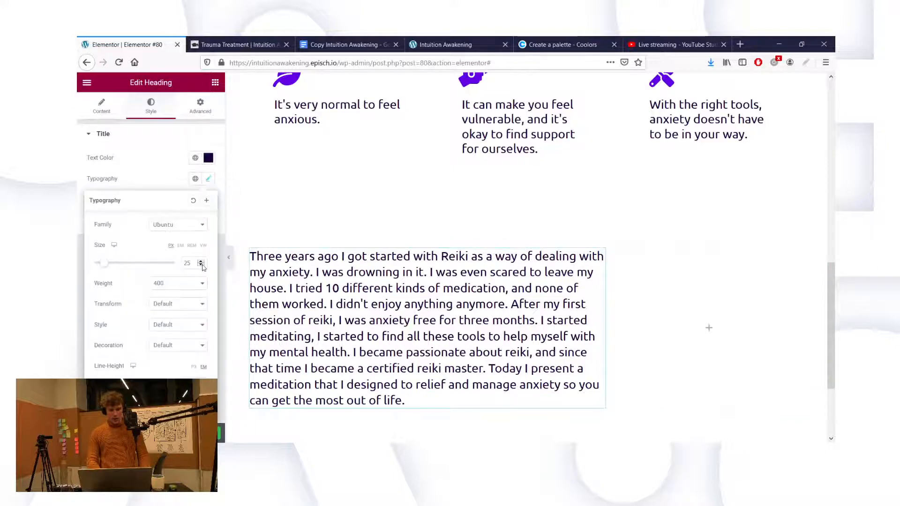
{"action": "left_click", "coordinate": [153, 162]}
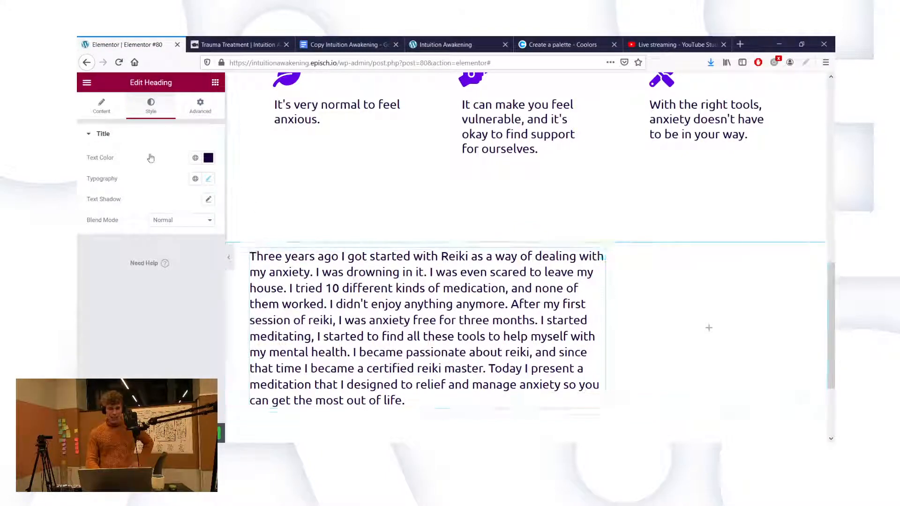
{"action": "left_click", "coordinate": [97, 111]}
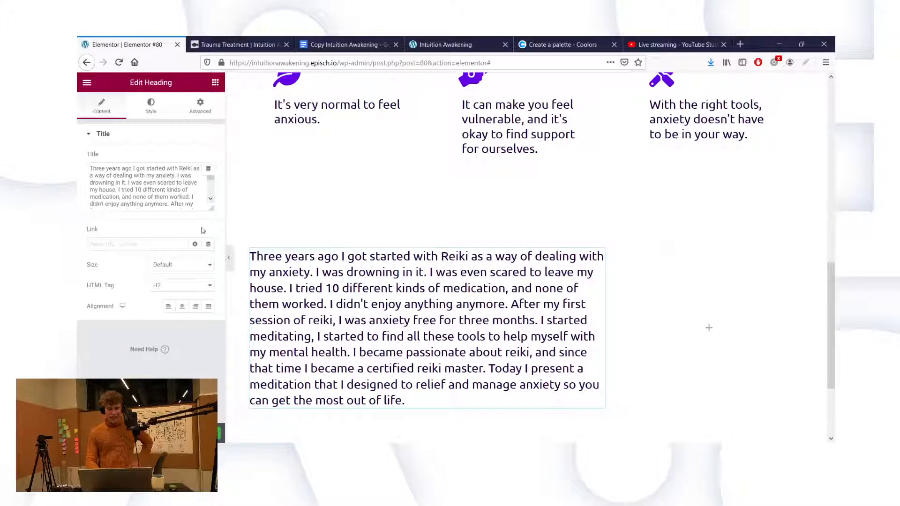
{"action": "left_click_drag", "start_coordinate": [211, 209], "coordinate": [217, 226]}
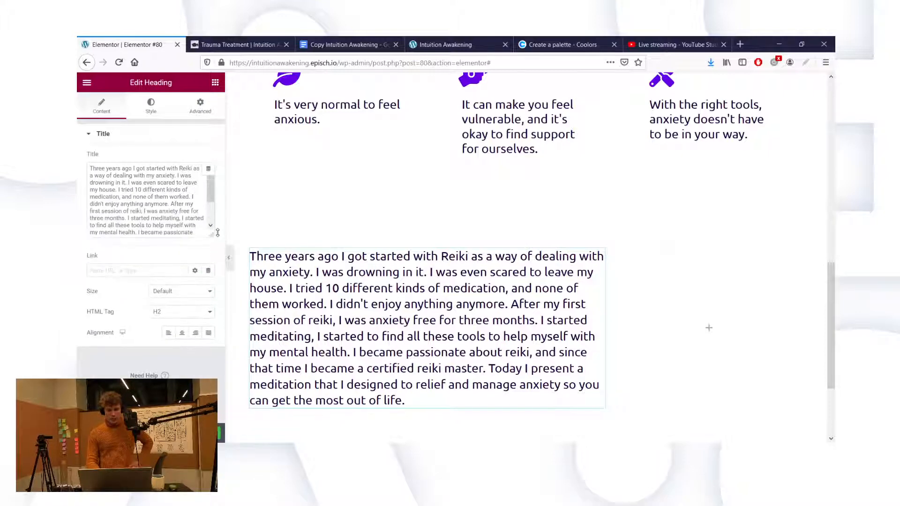
{"action": "left_click", "coordinate": [333, 40]}
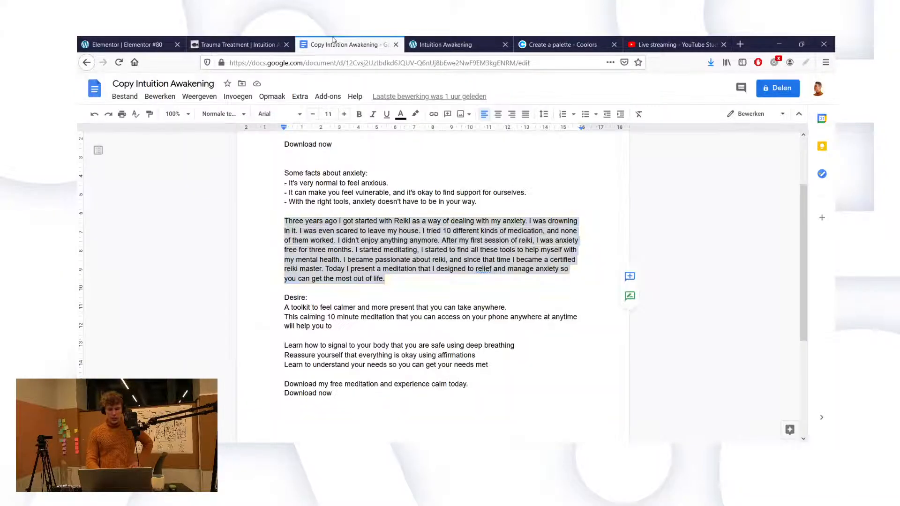
Step: Zoom the Google Docs document view to 125%
{"action": "left_click", "coordinate": [407, 270]}
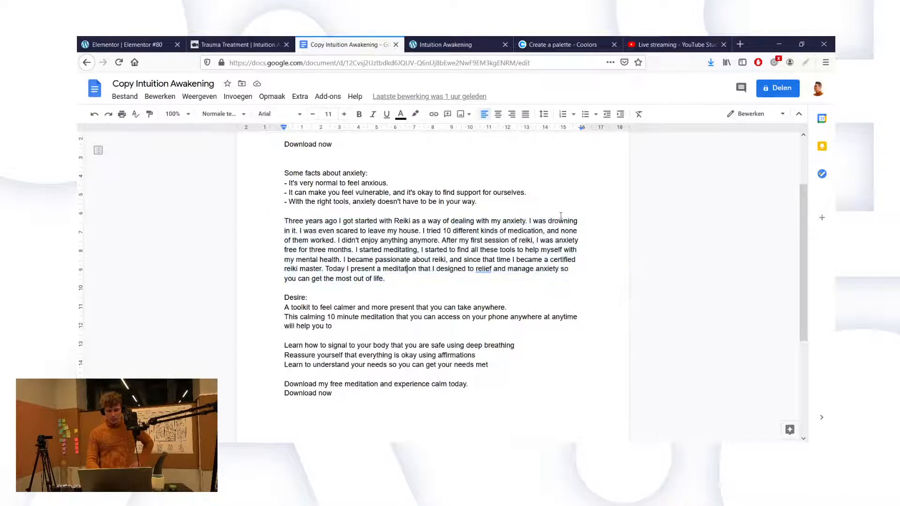
{"action": "left_click", "coordinate": [180, 114]}
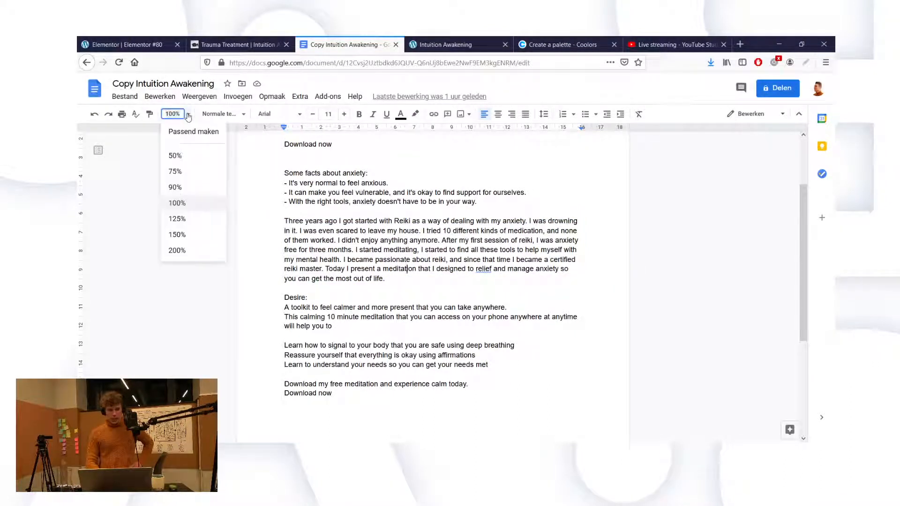
{"action": "left_click", "coordinate": [190, 224]}
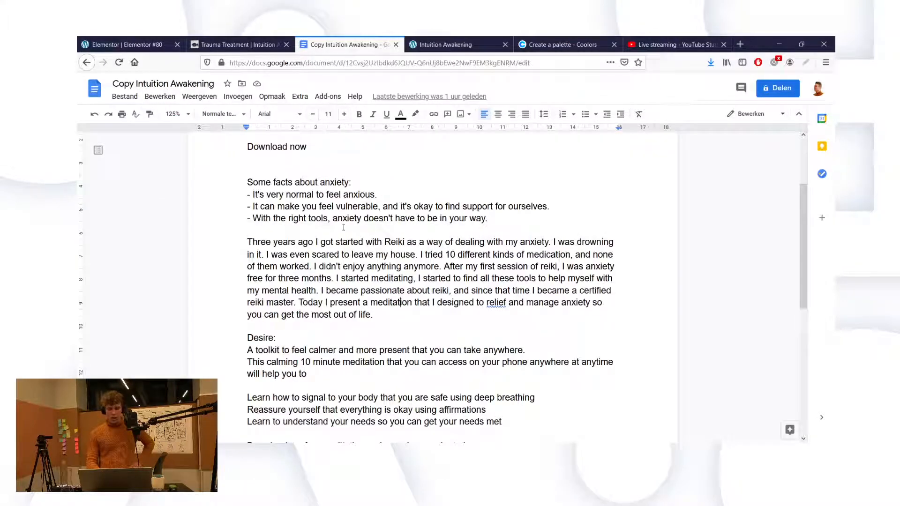
Step: Delete the drowning, ten-medications and not-enjoying-anything sentences from the Reiki paragraph
{"action": "left_click", "coordinate": [420, 243]}
{"action": "left_click_drag", "start_coordinate": [265, 256], "coordinate": [252, 255]}
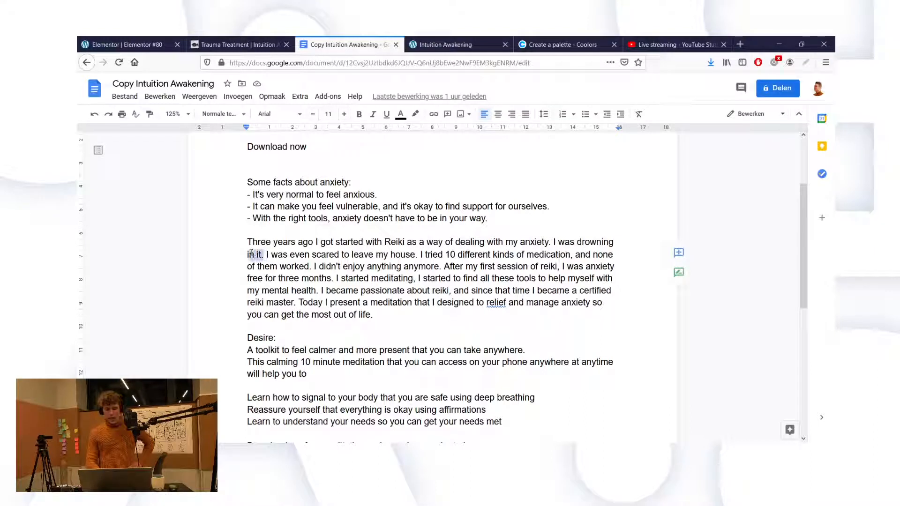
{"action": "left_click_drag", "start_coordinate": [380, 214], "coordinate": [553, 238]}
{"action": "key", "text": "BackSpace"}
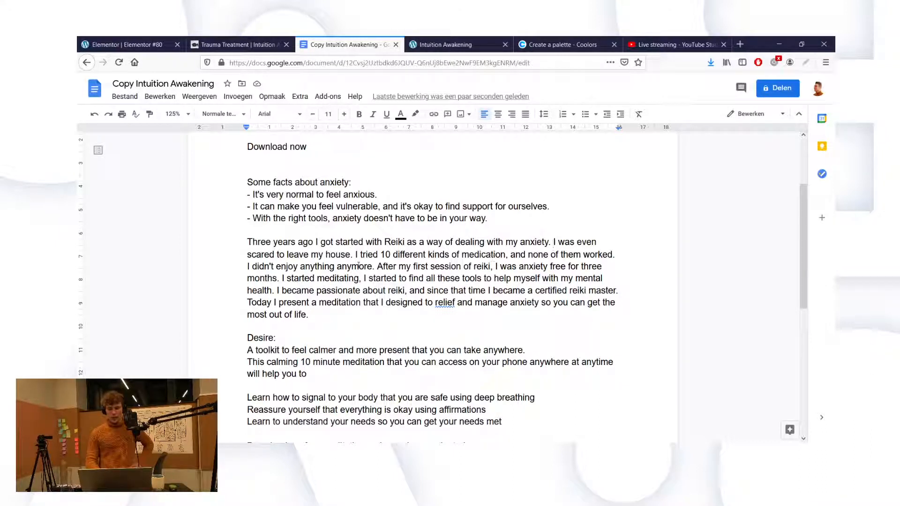
{"action": "left_click_drag", "start_coordinate": [356, 255], "coordinate": [476, 237]}
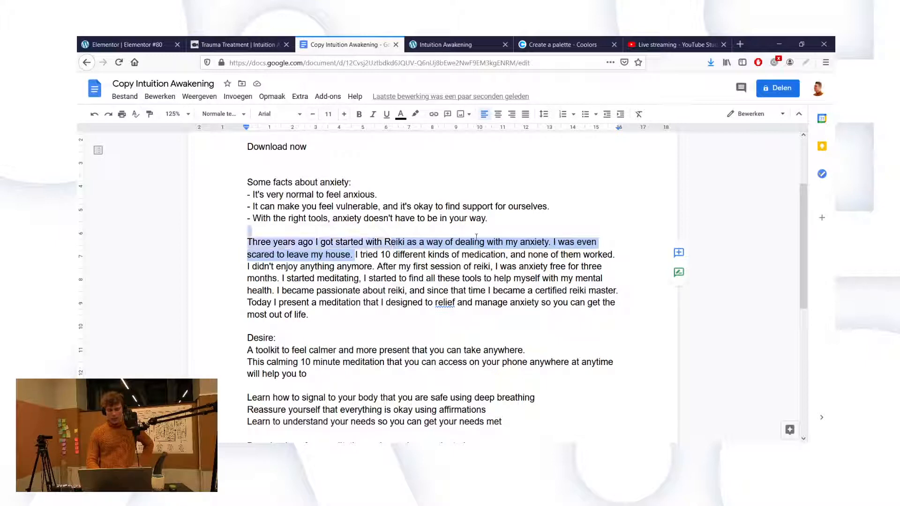
{"action": "left_click_drag", "start_coordinate": [572, 247], "coordinate": [616, 253]}
{"action": "key", "text": "BackSpace"}
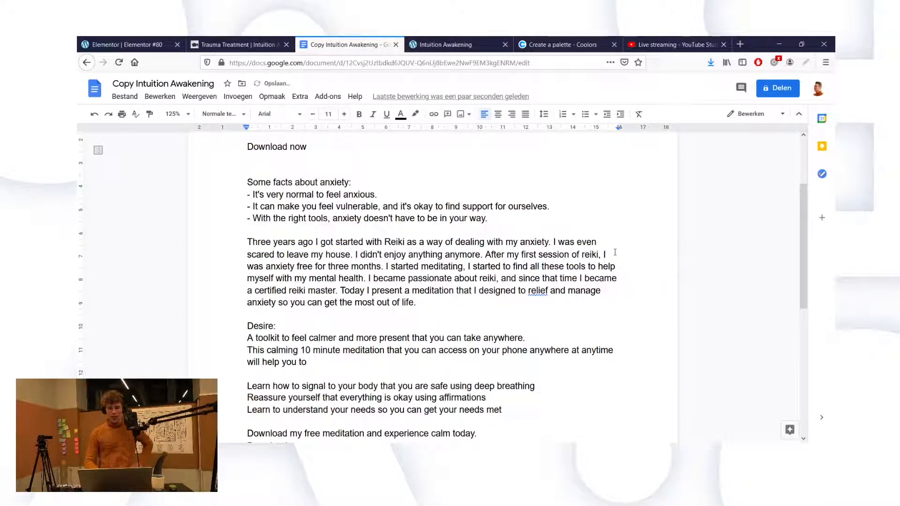
{"action": "left_click", "coordinate": [490, 256]}
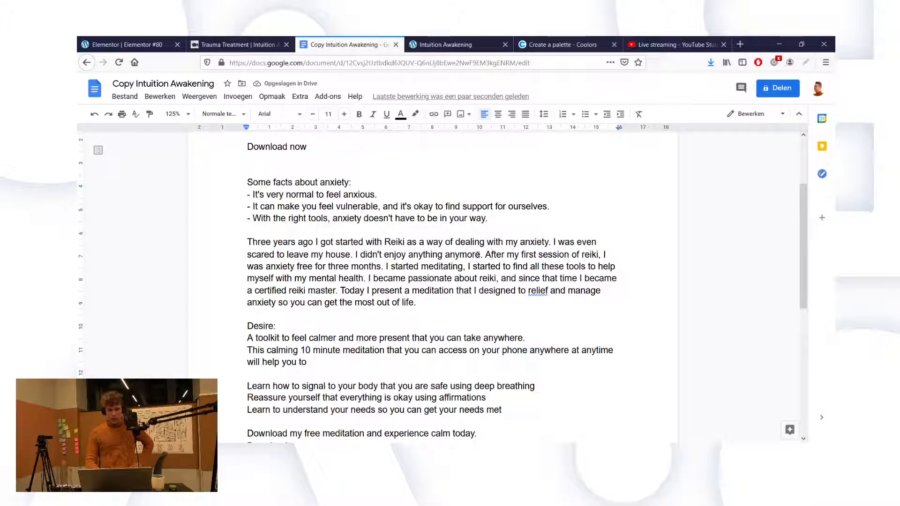
{"action": "left_click_drag", "start_coordinate": [483, 255], "coordinate": [353, 257]}
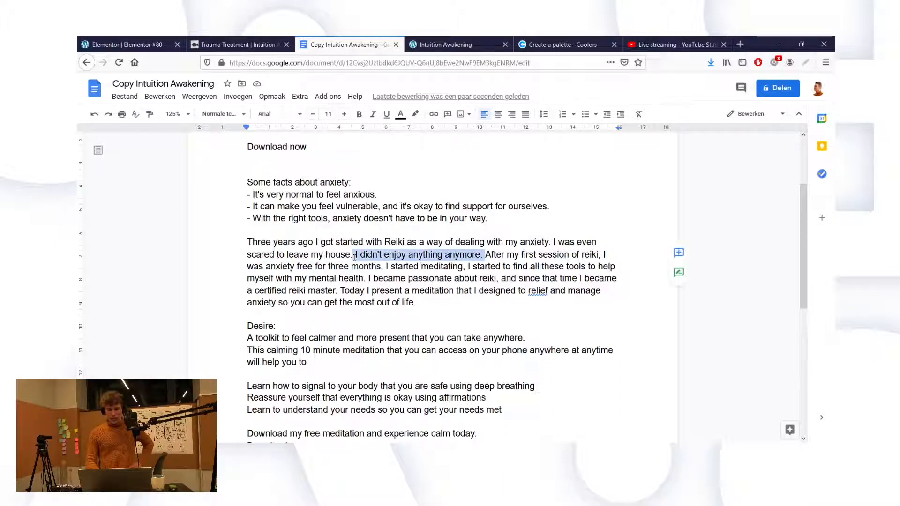
{"action": "key", "text": "BackSpace"}
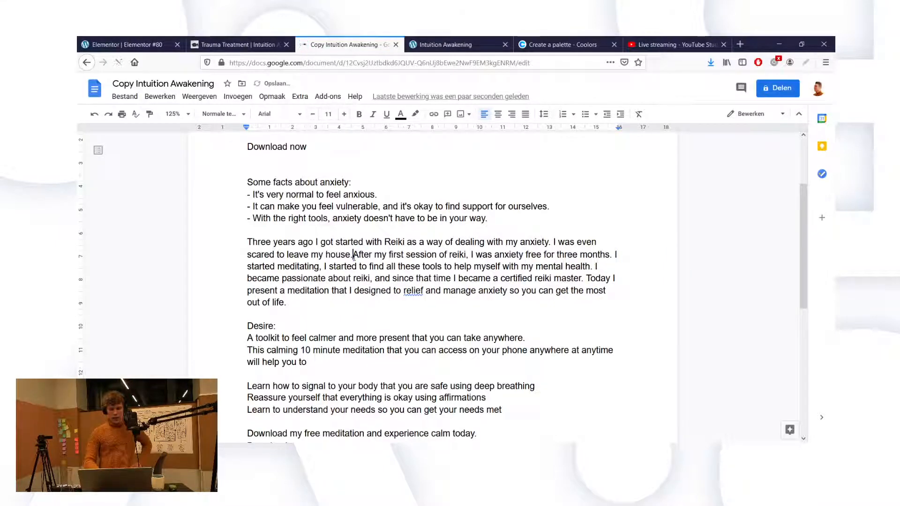
{"action": "key", "text": "alt+Left"}
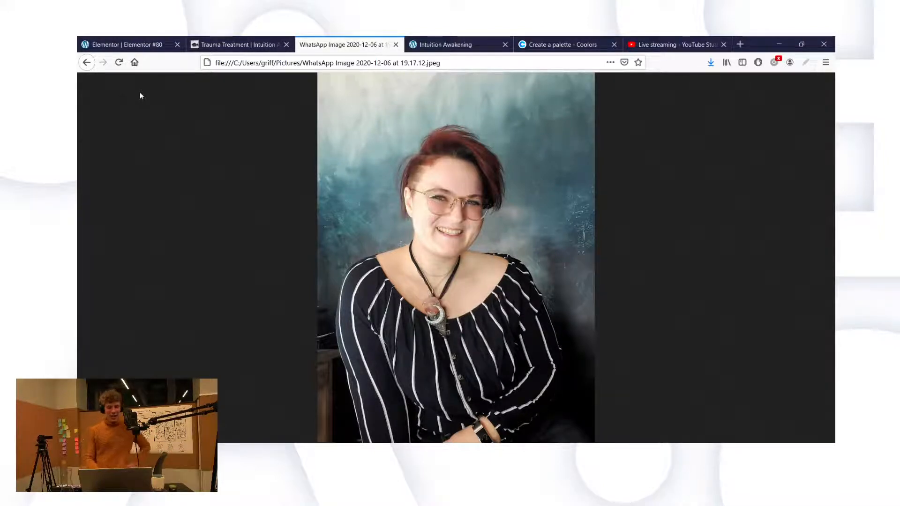
Step: Go back to the Copy Intuition Awakening document and place the caret in its text
{"action": "left_click", "coordinate": [87, 63]}
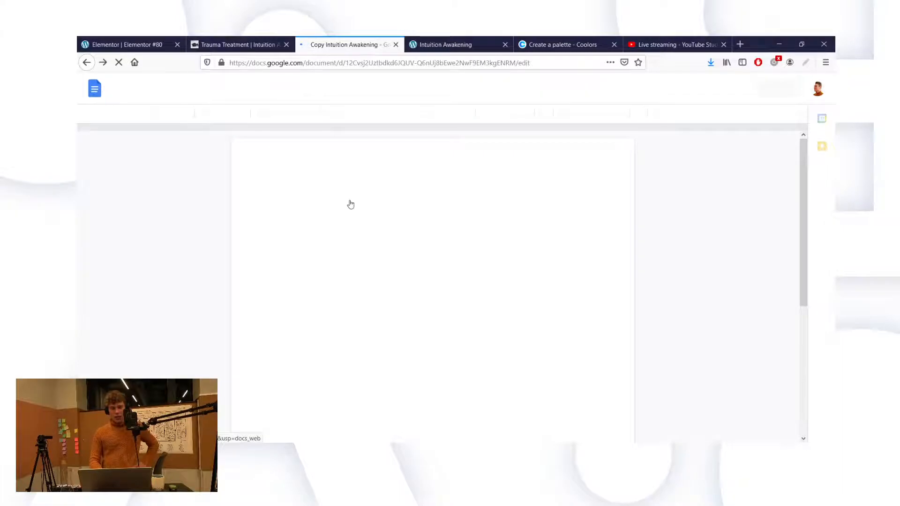
{"action": "left_click", "coordinate": [376, 257]}
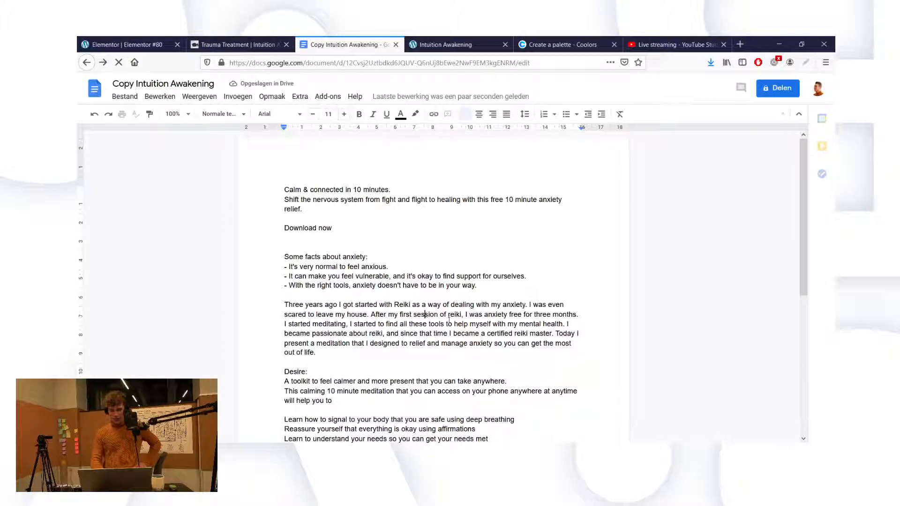
Step: Dismiss the grammar notice and the 'relief' spelling suggestion, keeping the word unchanged
{"action": "left_click", "coordinate": [436, 324]}
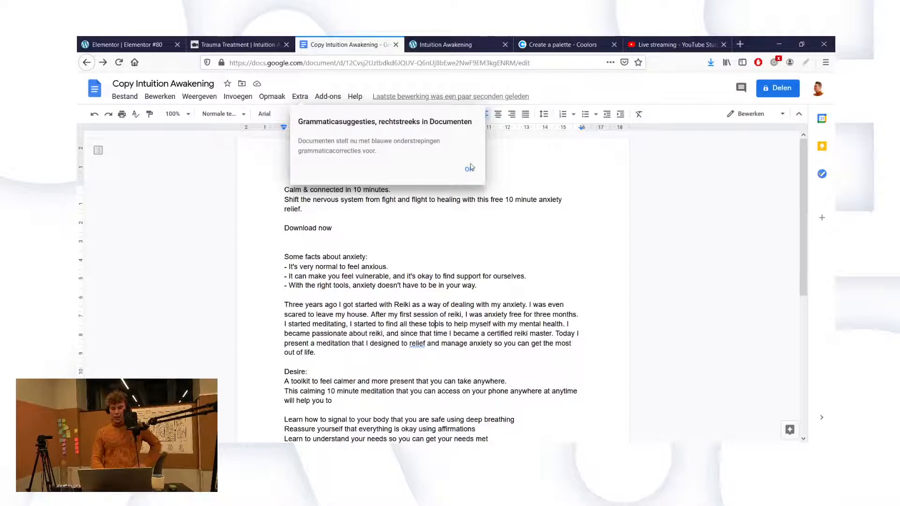
{"action": "left_click", "coordinate": [468, 171]}
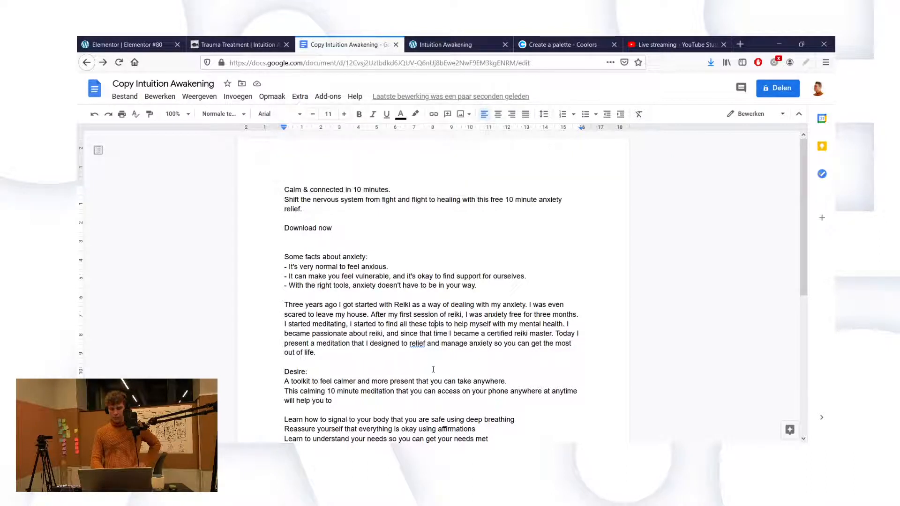
{"action": "left_click", "coordinate": [421, 344]}
{"action": "left_click", "coordinate": [421, 351]}
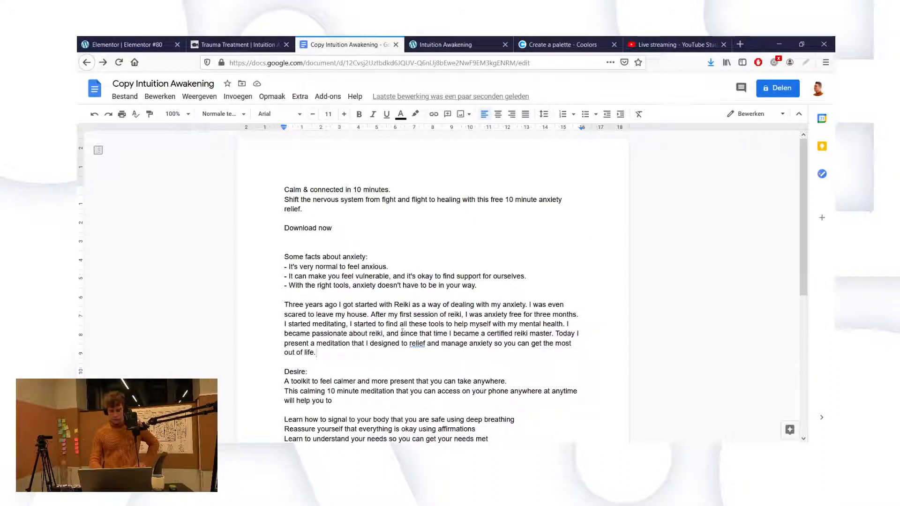
Step: Cut the 'passionate about reiki' clause so the sentence starts 'Since that time I became a certified reiki master.'
{"action": "left_click_drag", "start_coordinate": [401, 333], "coordinate": [567, 323]}
{"action": "type", "text": "S"}
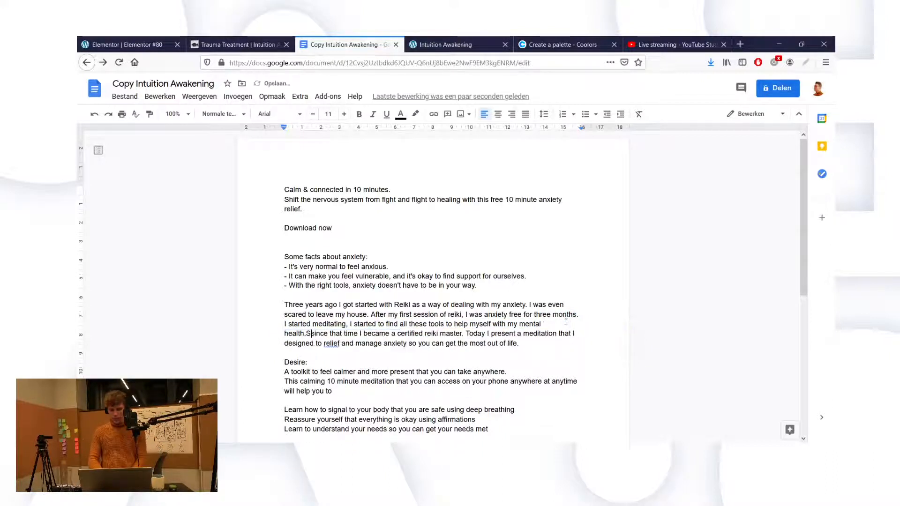
{"action": "key", "text": "Delete"}
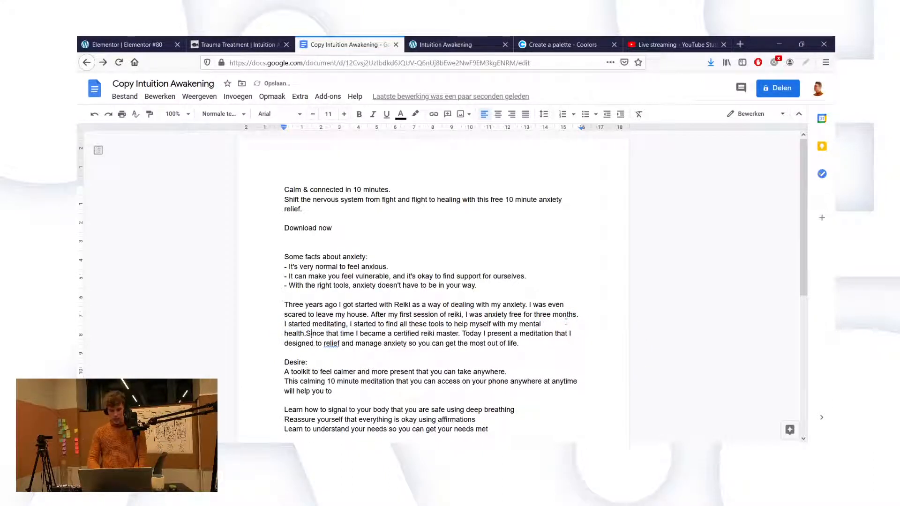
{"action": "key", "text": "Left"}
{"action": "key", "text": "BackSpace"}
{"action": "key", "text": "Return"}
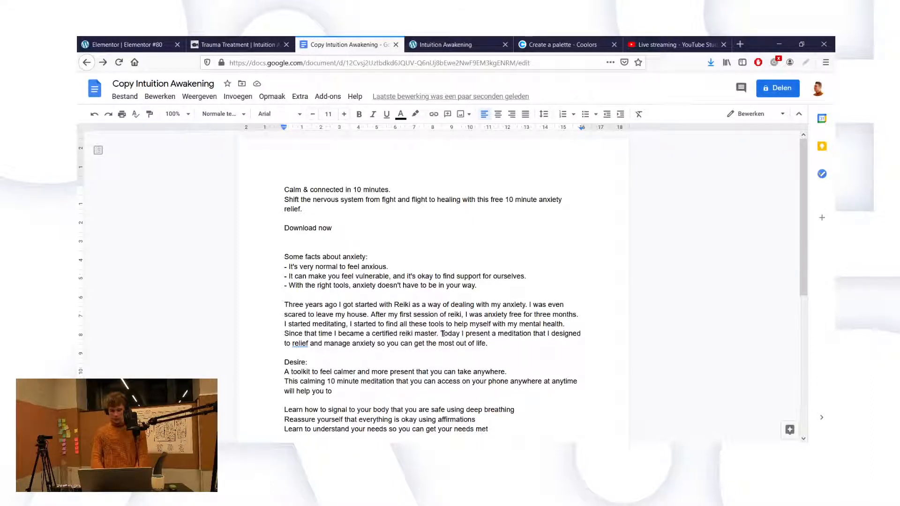
Step: Select the whole revised Reiki story paragraph
{"action": "left_click_drag", "start_coordinate": [441, 334], "coordinate": [505, 336]}
{"action": "left_click", "coordinate": [505, 336]}
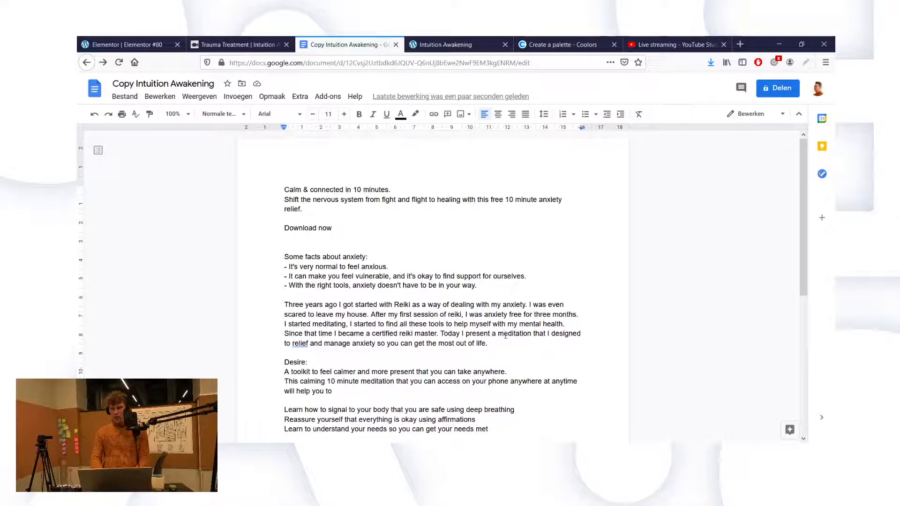
{"action": "left_click", "coordinate": [439, 333]}
{"action": "left_click_drag", "start_coordinate": [439, 333], "coordinate": [479, 333]}
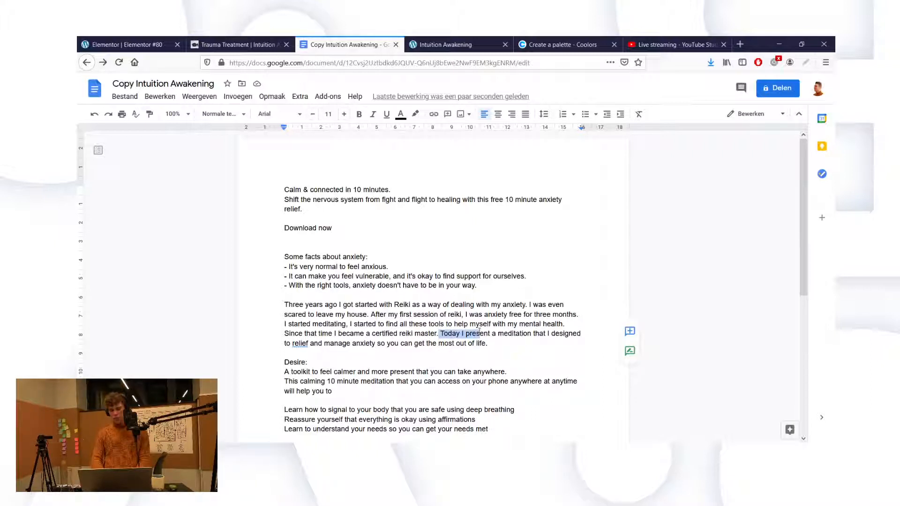
{"action": "left_click", "coordinate": [512, 345]}
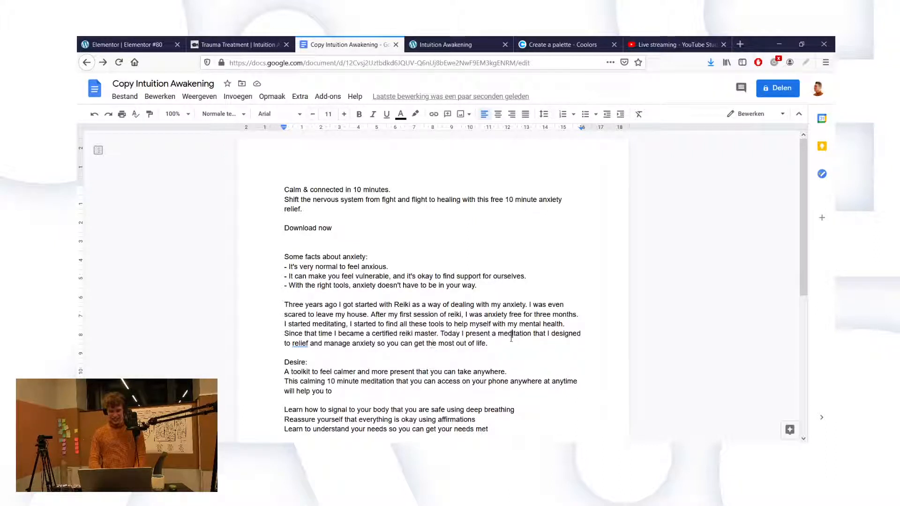
{"action": "left_click_drag", "start_coordinate": [488, 343], "coordinate": [270, 305]}
{"action": "key", "text": "ctrl+c"}
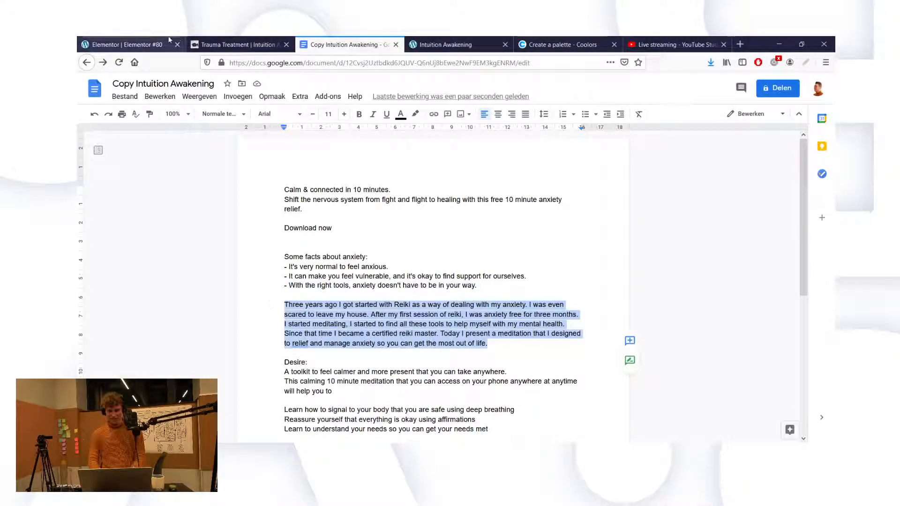
Step: Paste the shortened Reiki paragraph over the story heading's title text in Elementor
{"action": "left_click", "coordinate": [123, 45]}
{"action": "left_click", "coordinate": [136, 202]}
{"action": "key", "text": "ctrl+a"}
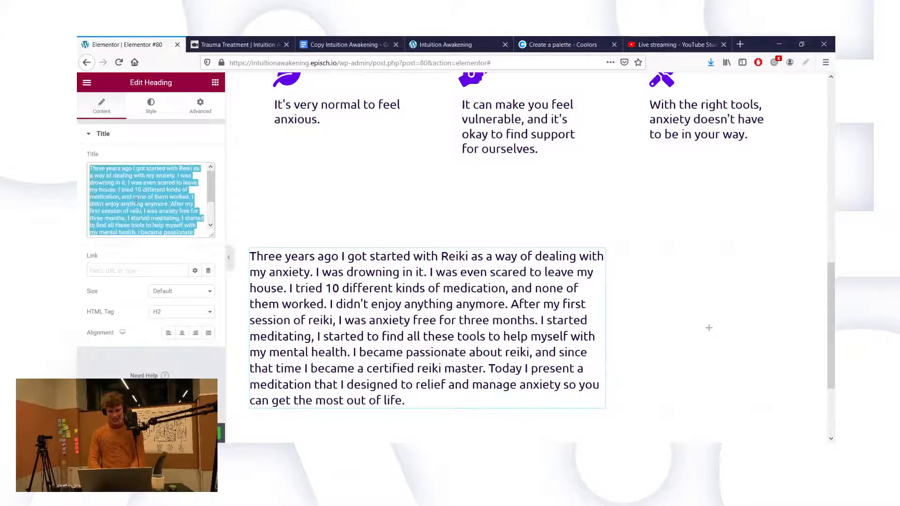
{"action": "key", "text": "ctrl+v"}
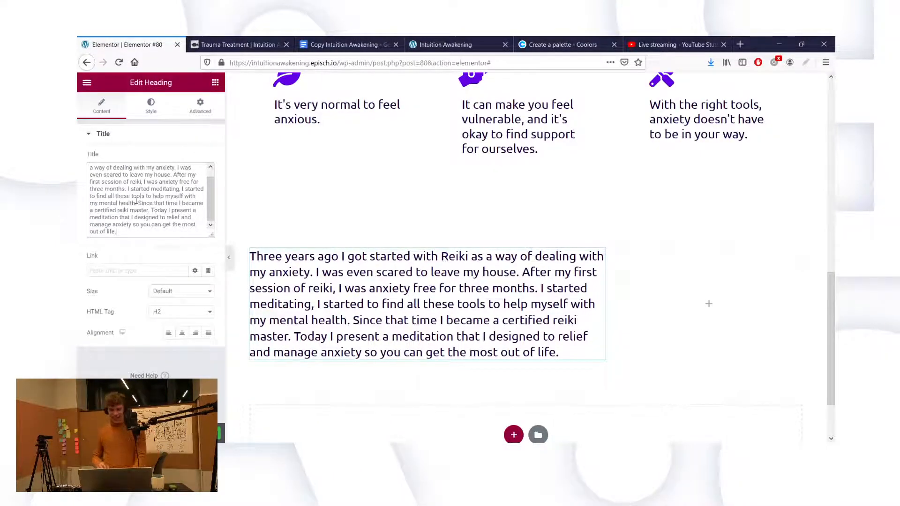
{"action": "key", "text": "ctrl+z"}
{"action": "key", "text": "ctrl+shift+z"}
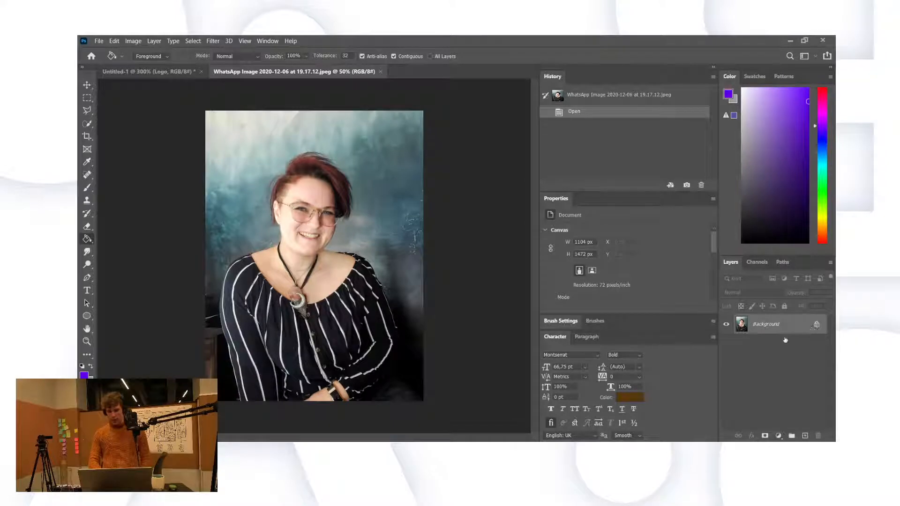
Step: Unlock the background layer and quick-select the backdrop around the head, shoulder and left side
{"action": "left_click", "coordinate": [817, 325]}
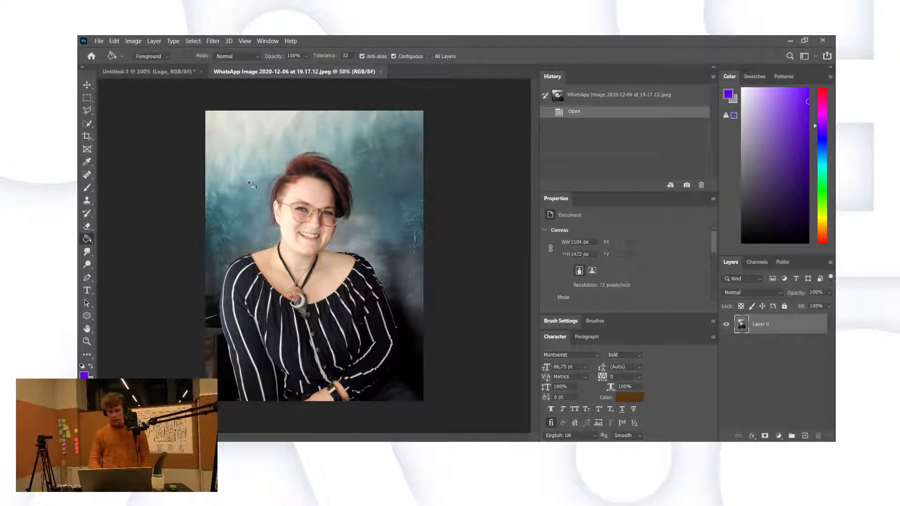
{"action": "key", "text": "w"}
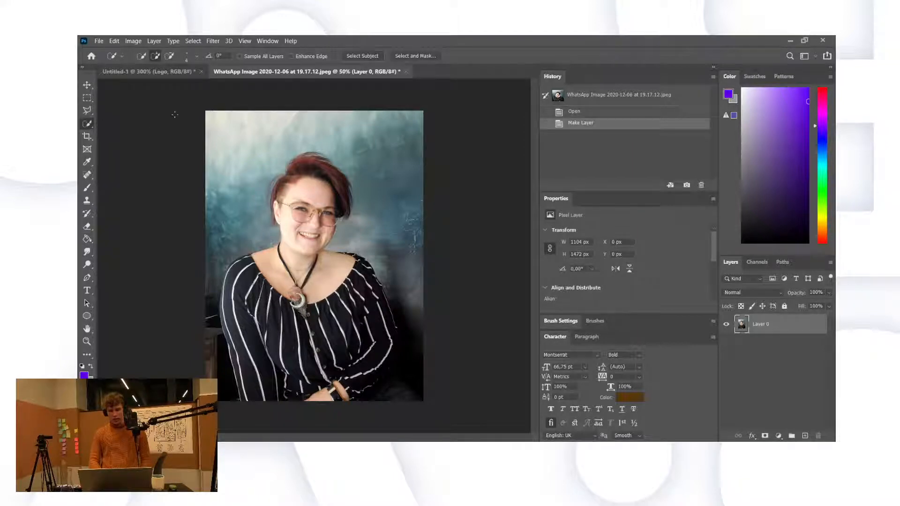
{"action": "left_click", "coordinate": [141, 57]}
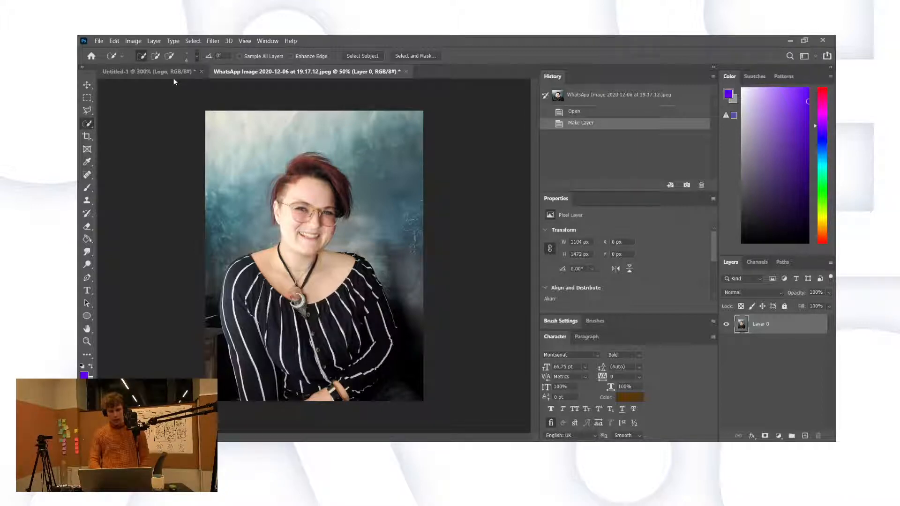
{"action": "key", "text": "bracketright"}
{"action": "key", "text": "bracketright"}
{"action": "key", "text": "bracketright"}
{"action": "key", "text": "bracketright"}
{"action": "key", "text": "bracketright"}
{"action": "key", "text": "bracketright"}
{"action": "key", "text": "bracketright"}
{"action": "key", "text": "bracketright"}
{"action": "key", "text": "bracketright"}
{"action": "key", "text": "bracketright"}
{"action": "key", "text": "bracketright"}
{"action": "key", "text": "bracketright"}
{"action": "key", "text": "bracketright"}
{"action": "key", "text": "bracketright"}
{"action": "key", "text": "bracketright"}
{"action": "key", "text": "bracketright"}
{"action": "key", "text": "bracketright"}
{"action": "key", "text": "bracketright"}
{"action": "key", "text": "bracketright"}
{"action": "mouse_move", "coordinate": [346, 139]}
{"action": "left_mouse_down"}
{"action": "mouse_move", "coordinate": [307, 125]}
{"action": "mouse_move", "coordinate": [376, 221]}
{"action": "mouse_move", "coordinate": [399, 224]}
{"action": "mouse_move", "coordinate": [406, 253]}
{"action": "left_mouse_up"}
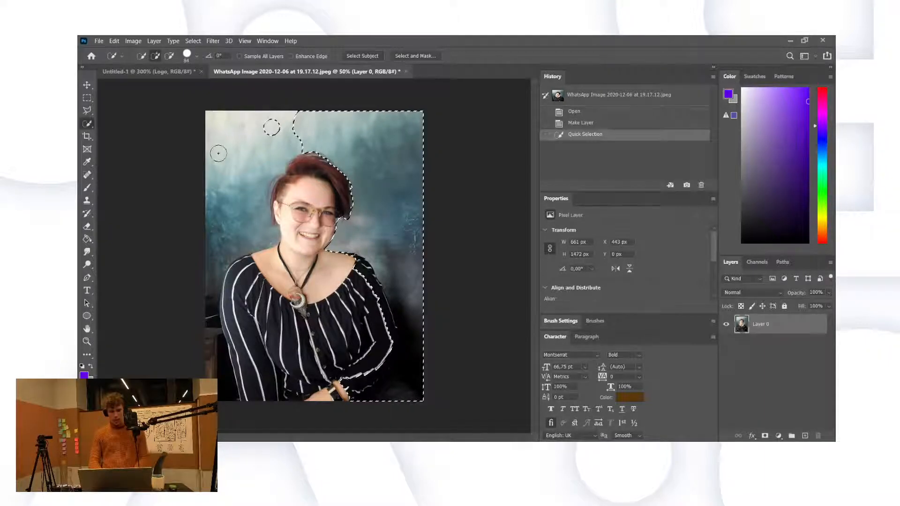
{"action": "mouse_move", "coordinate": [218, 153]}
{"action": "left_mouse_down"}
{"action": "mouse_move", "coordinate": [202, 305]}
{"action": "mouse_move", "coordinate": [215, 368]}
{"action": "left_mouse_up"}
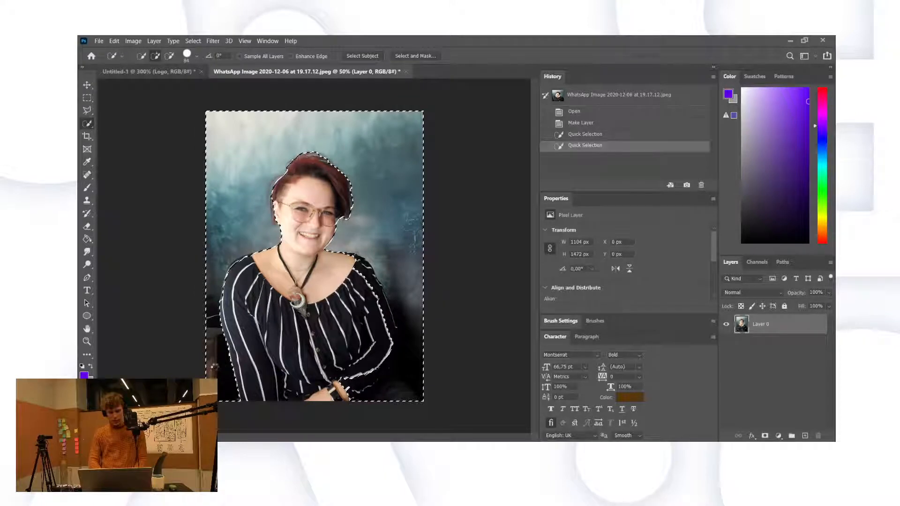
Step: Take the shoulder, arm and dark bottom-right corner out of the selection, then invert it
{"action": "left_click", "coordinate": [214, 367]}
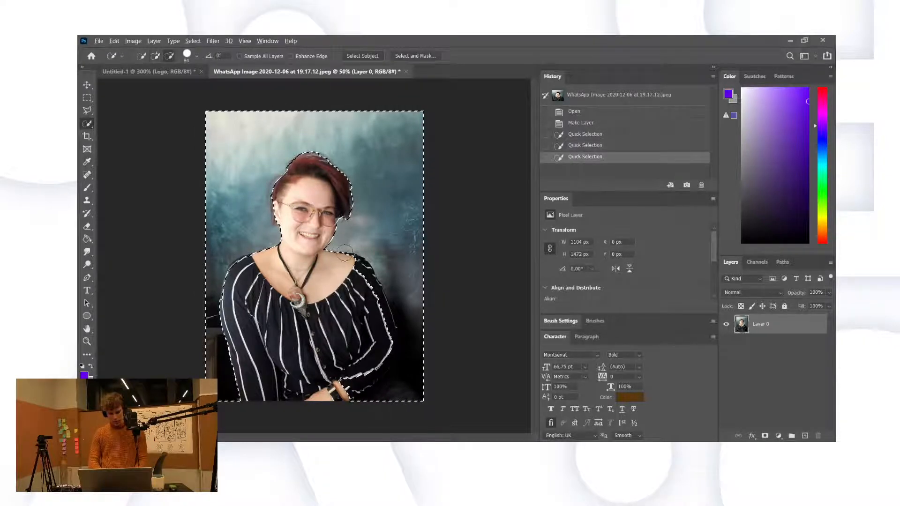
{"action": "mouse_move", "coordinate": [357, 269]}
{"action": "left_mouse_down"}
{"action": "mouse_move", "coordinate": [386, 357]}
{"action": "mouse_move", "coordinate": [383, 338]}
{"action": "mouse_move", "coordinate": [413, 327]}
{"action": "mouse_move", "coordinate": [415, 370]}
{"action": "left_mouse_up"}
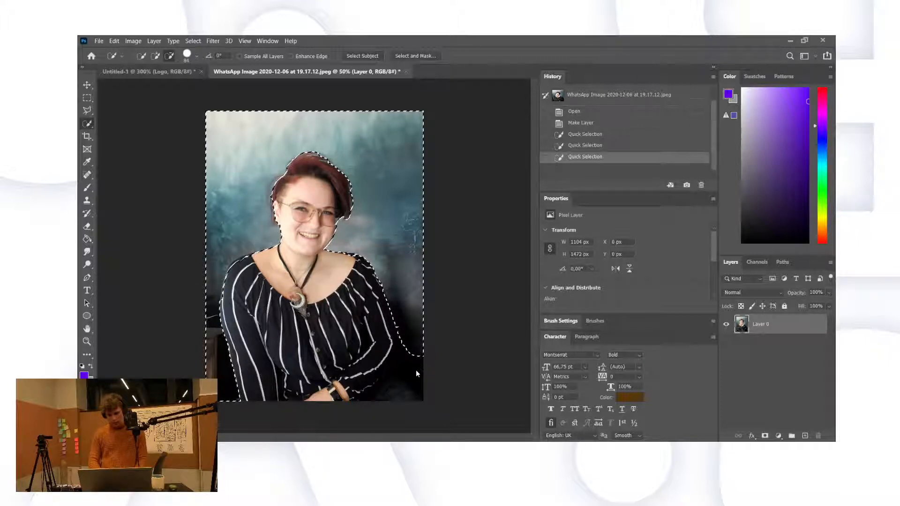
{"action": "left_click", "coordinate": [423, 375], "text": "alt"}
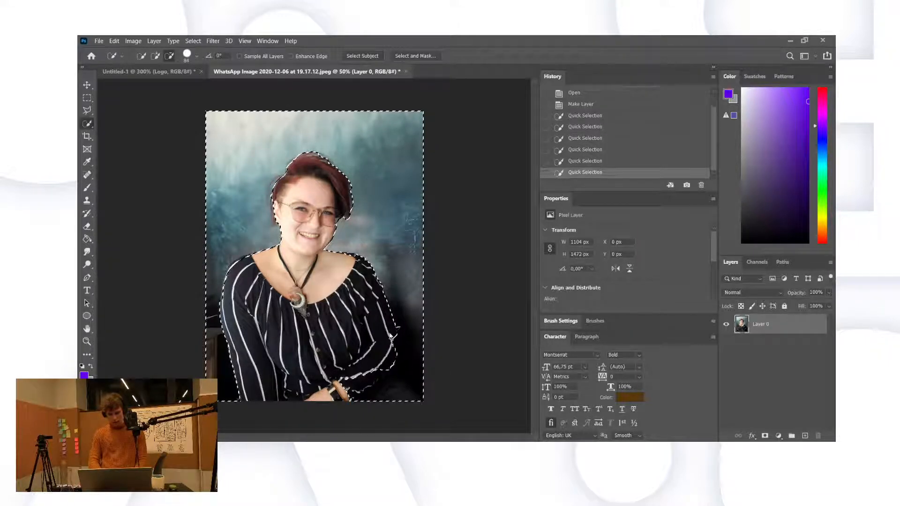
{"action": "left_click_drag", "start_coordinate": [390, 356], "coordinate": [368, 379]}
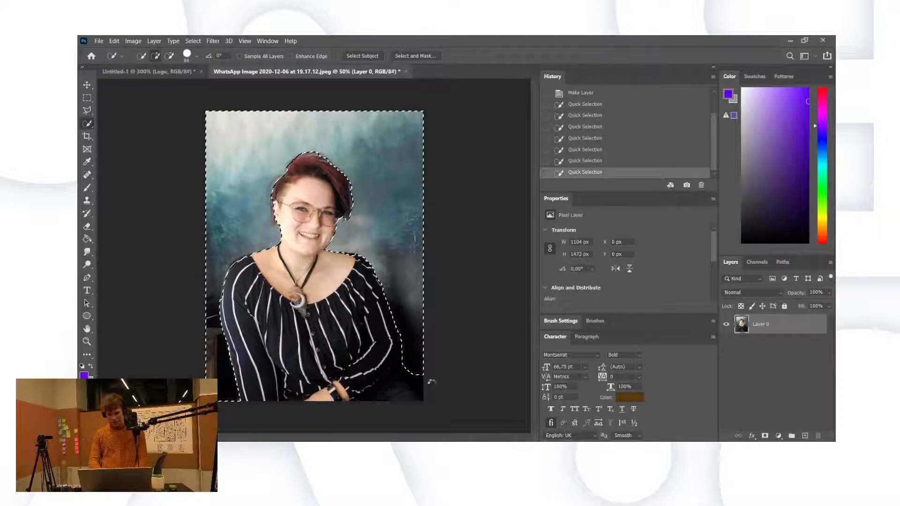
{"action": "left_click", "coordinate": [415, 372]}
{"action": "left_click", "coordinate": [428, 389]}
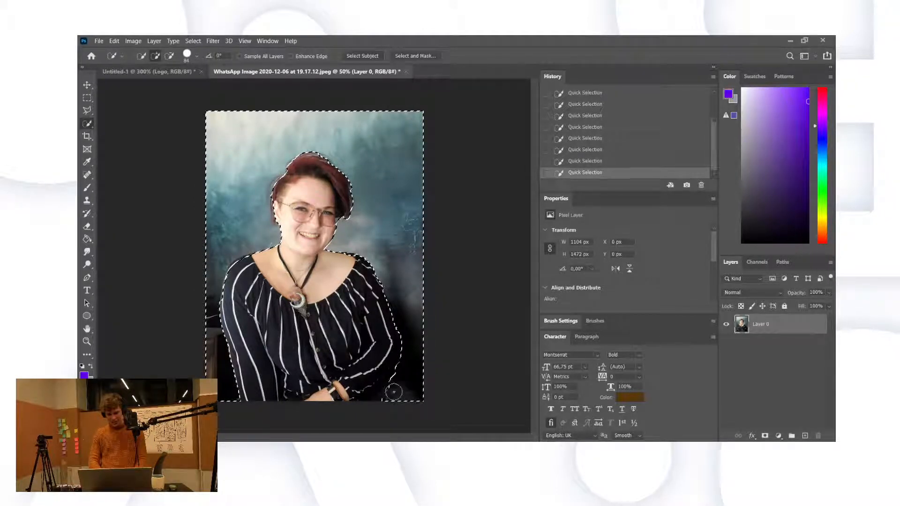
{"action": "left_click", "coordinate": [409, 396], "text": "alt"}
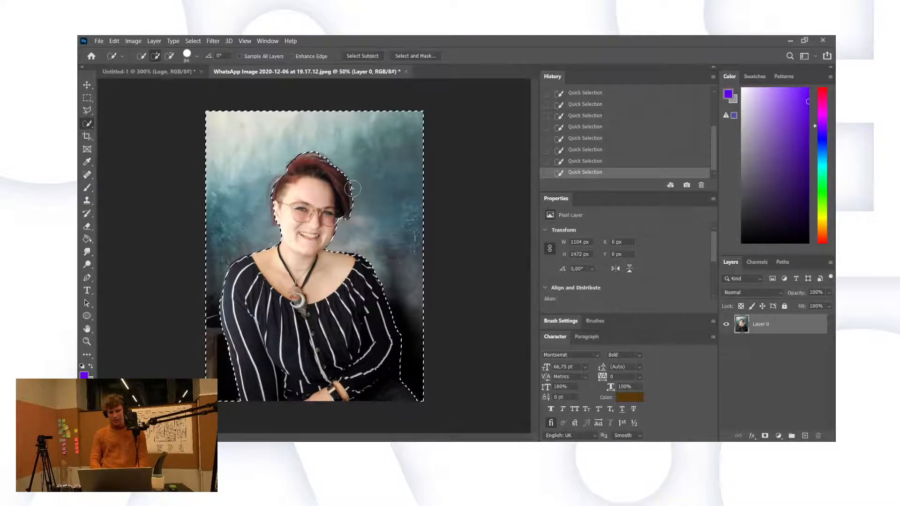
{"action": "key", "text": "ctrl+shift+i"}
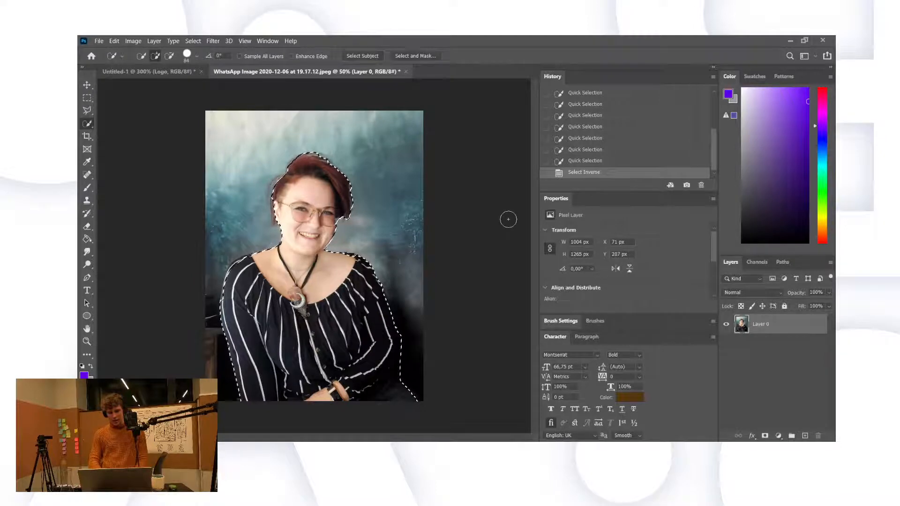
Step: Add a layer mask from the selection and zoom in on the woman's face
{"action": "left_click", "coordinate": [765, 437]}
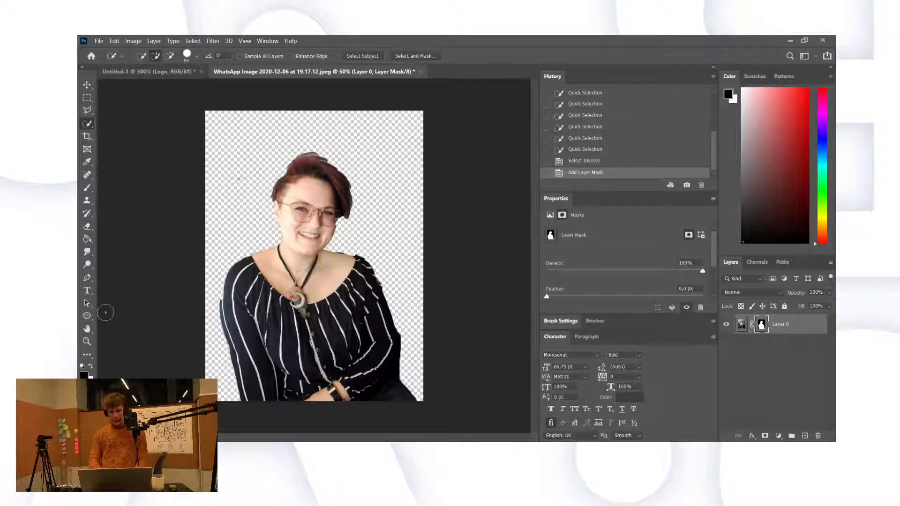
{"action": "left_click", "coordinate": [87, 342]}
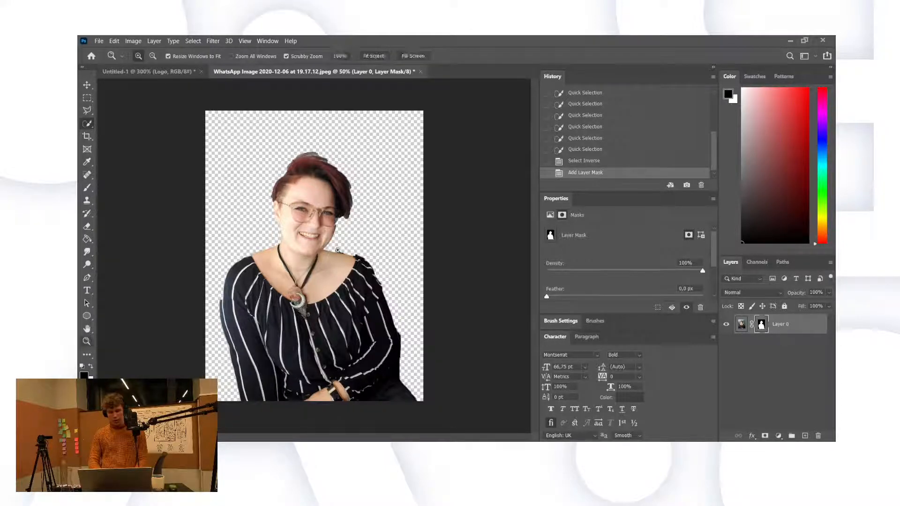
{"action": "left_click", "coordinate": [314, 227]}
{"action": "left_click", "coordinate": [314, 227]}
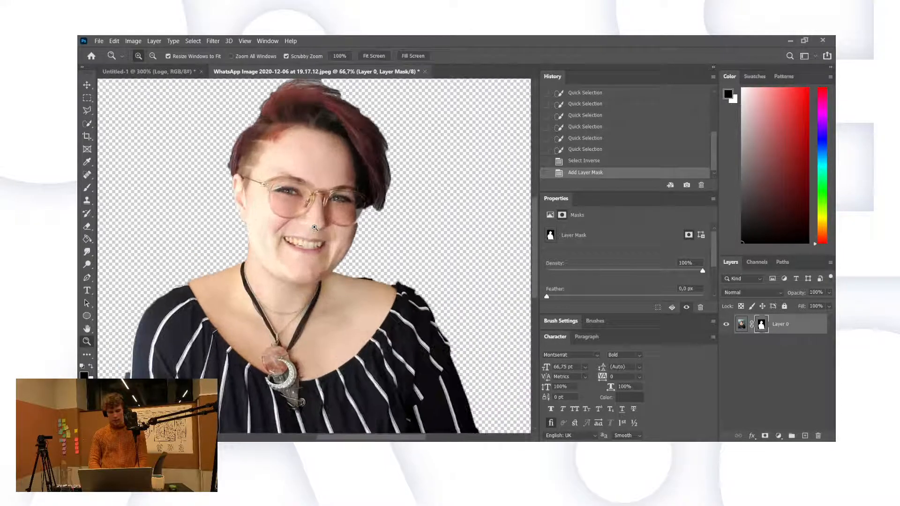
Step: With a hard-edged white brush, restore the hidden left edge of the shirt on the mask
{"action": "left_click", "coordinate": [87, 187]}
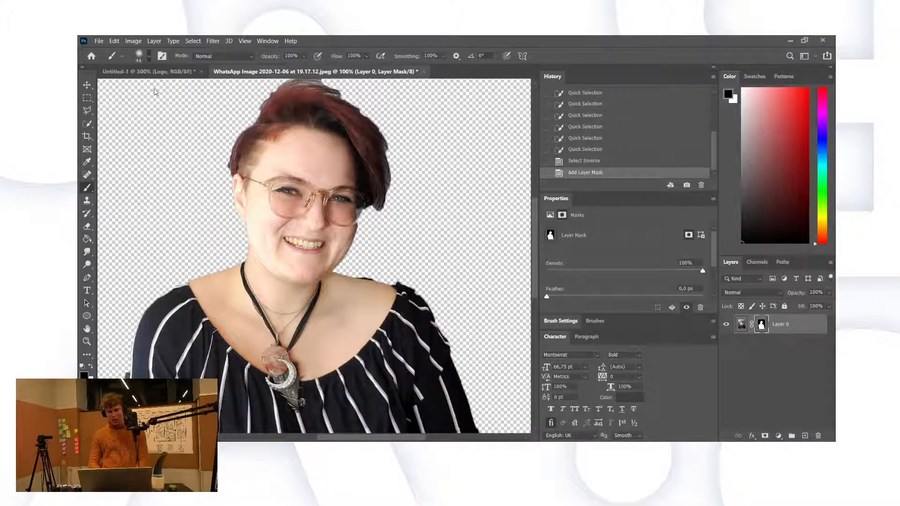
{"action": "key", "text": "bracketright"}
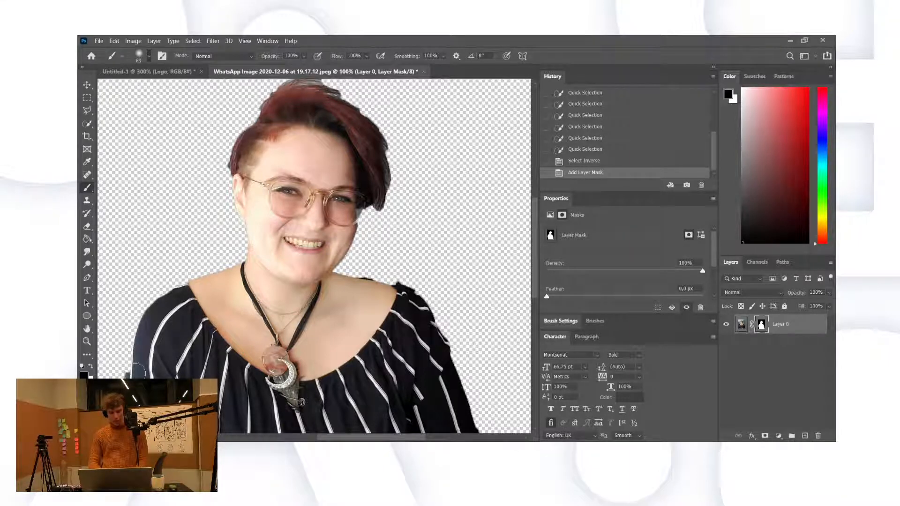
{"action": "left_click_drag", "start_coordinate": [136, 373], "coordinate": [140, 366]}
{"action": "key", "text": "ctrl+z"}
{"action": "key", "text": "x"}
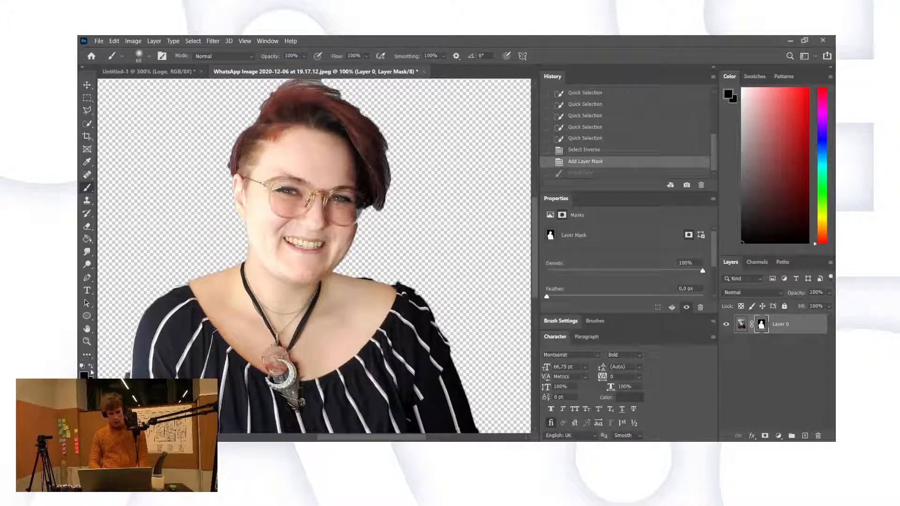
{"action": "left_click", "coordinate": [148, 61]}
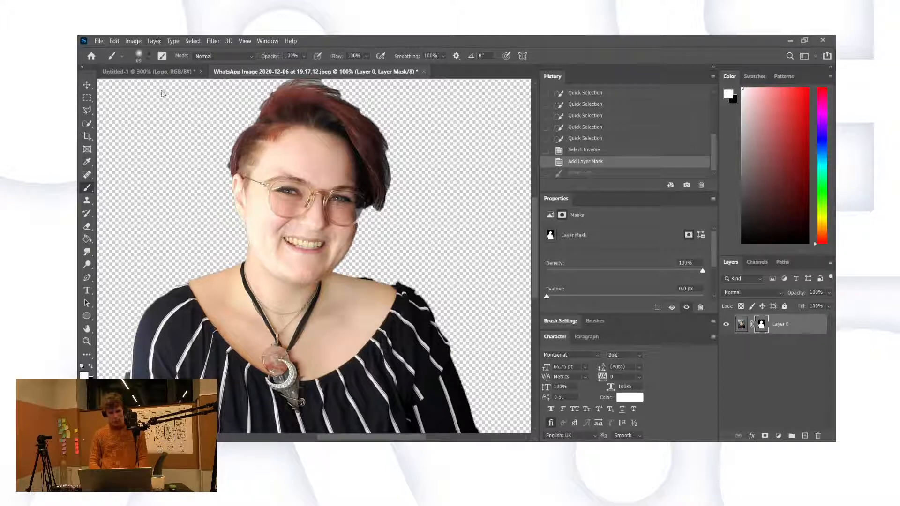
{"action": "left_click_drag", "start_coordinate": [155, 109], "coordinate": [213, 103]}
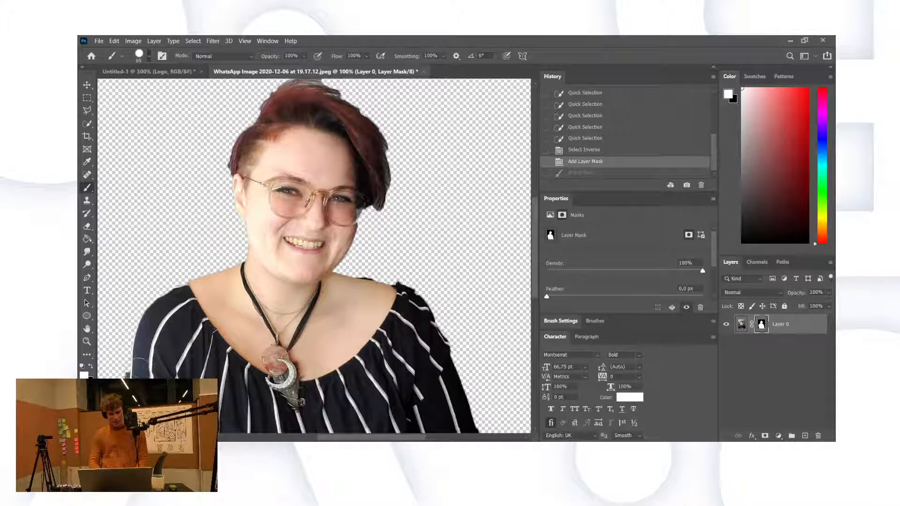
{"action": "mouse_move", "coordinate": [140, 363]}
{"action": "left_mouse_down"}
{"action": "mouse_move", "coordinate": [140, 342]}
{"action": "mouse_move", "coordinate": [132, 368]}
{"action": "mouse_move", "coordinate": [155, 319]}
{"action": "mouse_move", "coordinate": [171, 305]}
{"action": "mouse_move", "coordinate": [180, 311]}
{"action": "mouse_move", "coordinate": [193, 294]}
{"action": "left_mouse_up"}
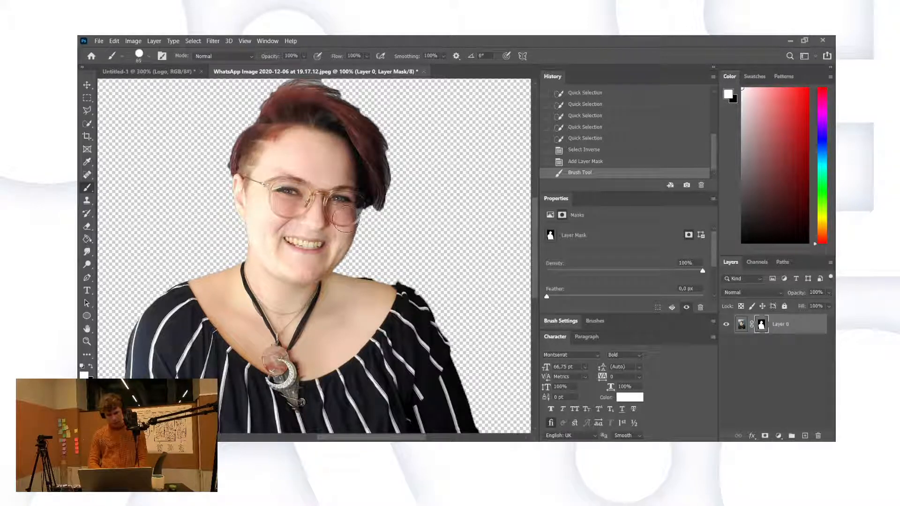
Step: Touch up the mask at the right glasses lens and restore the right shoulder edge
{"action": "left_click_drag", "start_coordinate": [347, 218], "coordinate": [351, 212]}
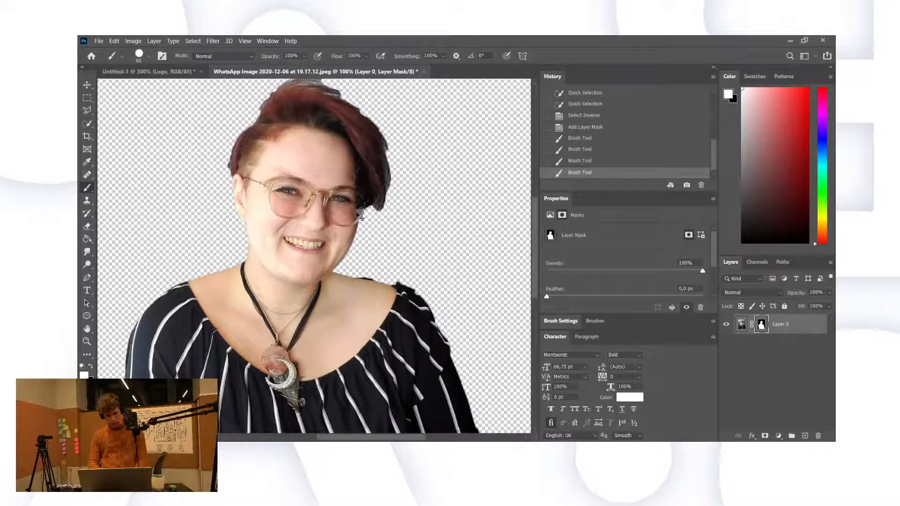
{"action": "key", "text": "ctrl+z"}
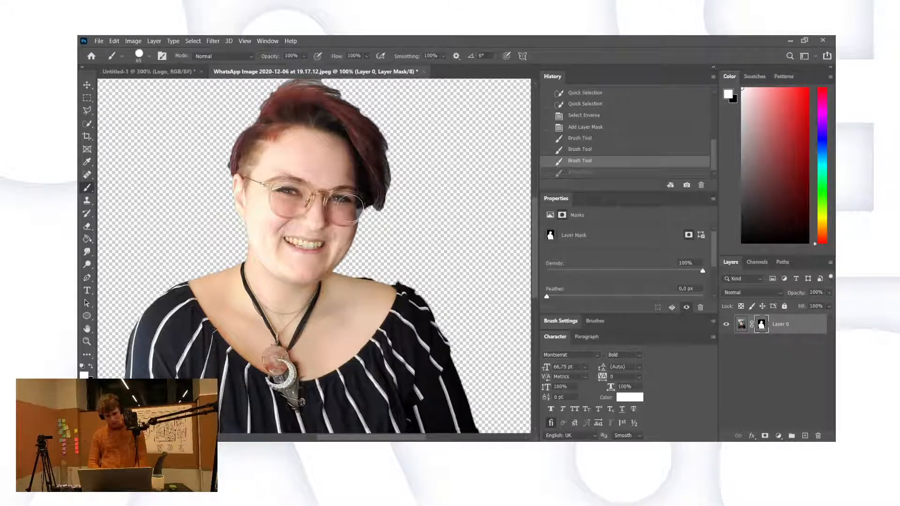
{"action": "left_click", "coordinate": [350, 205]}
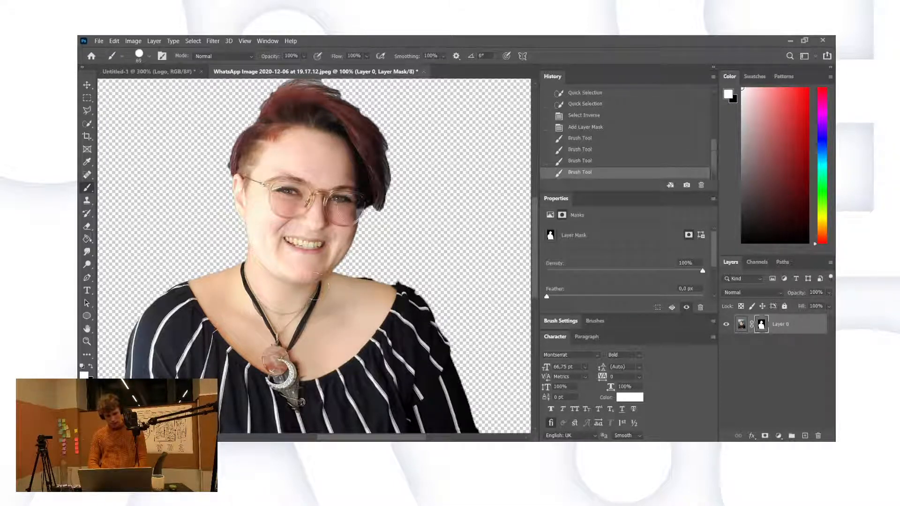
{"action": "left_click", "coordinate": [354, 203]}
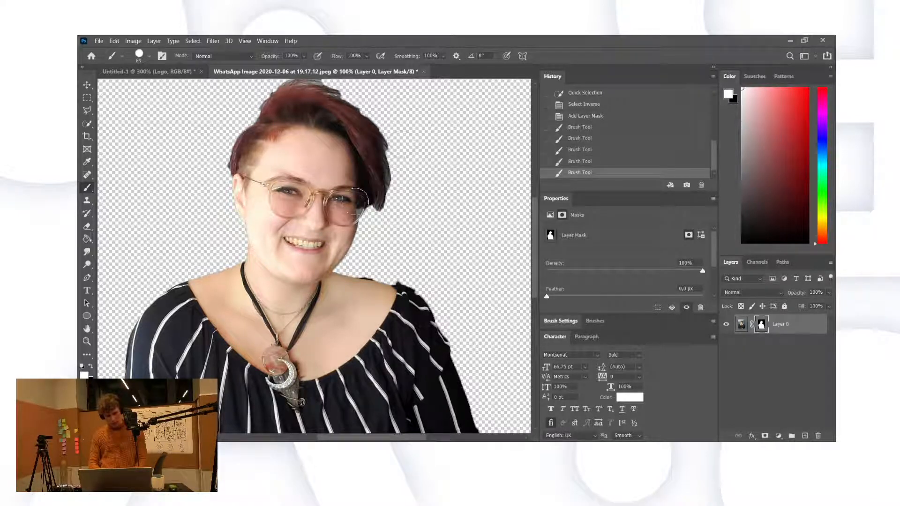
{"action": "key", "text": "ctrl+z"}
{"action": "left_click", "coordinate": [358, 201]}
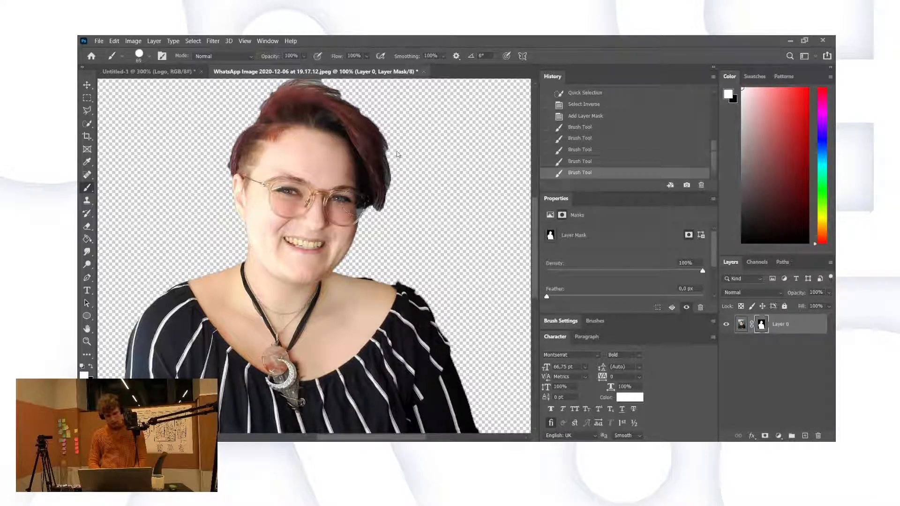
{"action": "left_click", "coordinate": [373, 288]}
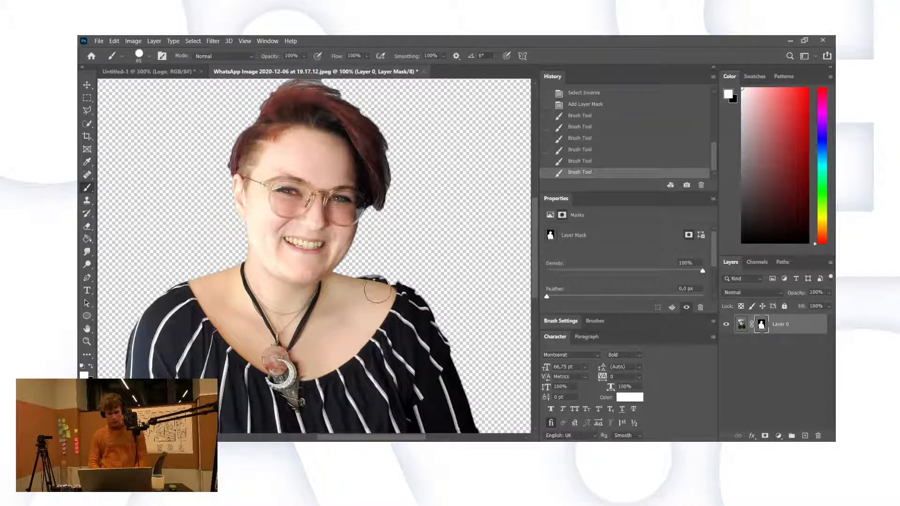
{"action": "key", "text": "ctrl+z"}
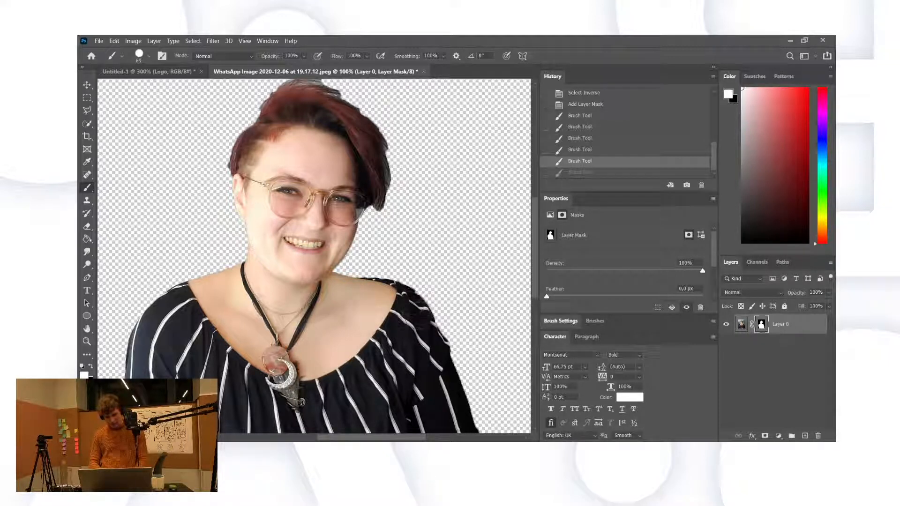
{"action": "left_click_drag", "start_coordinate": [412, 302], "coordinate": [415, 319]}
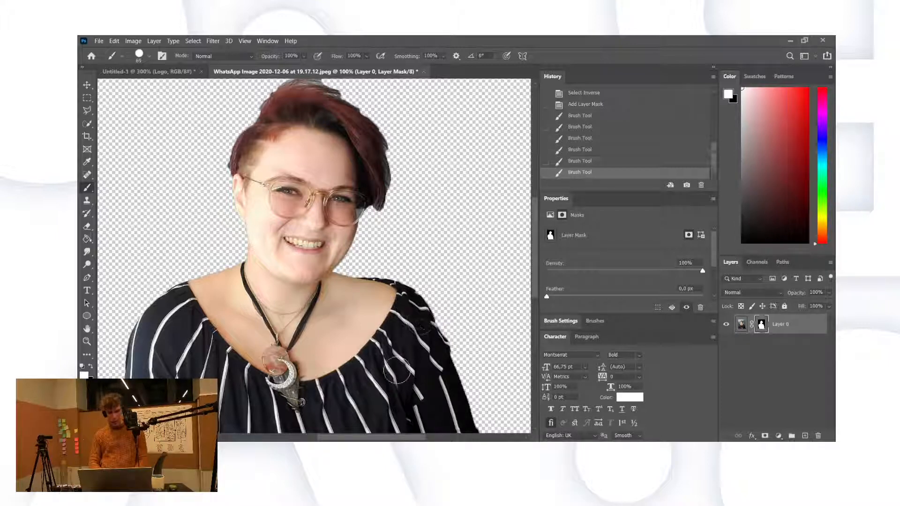
Step: Paint black along the upper sleeve edge to hide the background fringe
{"action": "scroll", "coordinate": [397, 370], "scroll_direction": "down", "scroll_amount": 1}
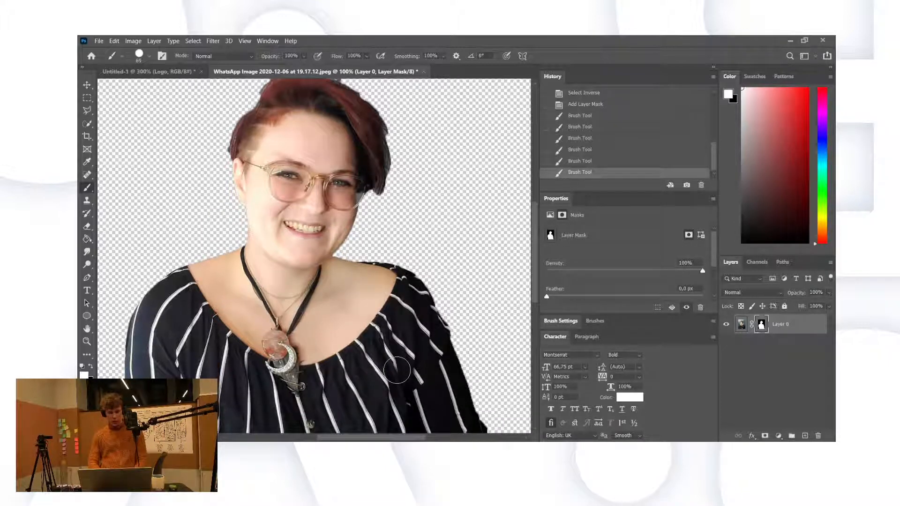
{"action": "scroll", "coordinate": [419, 349], "scroll_direction": "down", "scroll_amount": 3}
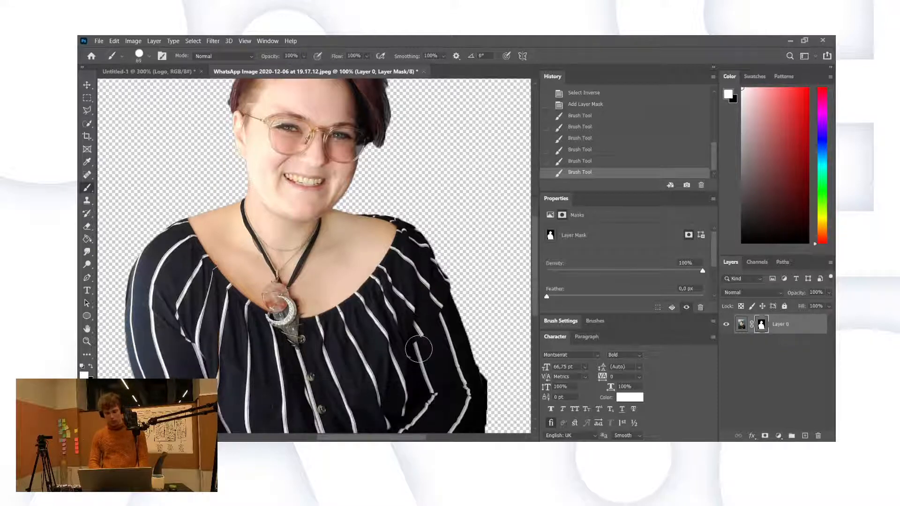
{"action": "scroll", "coordinate": [418, 349], "scroll_direction": "down", "scroll_amount": 3}
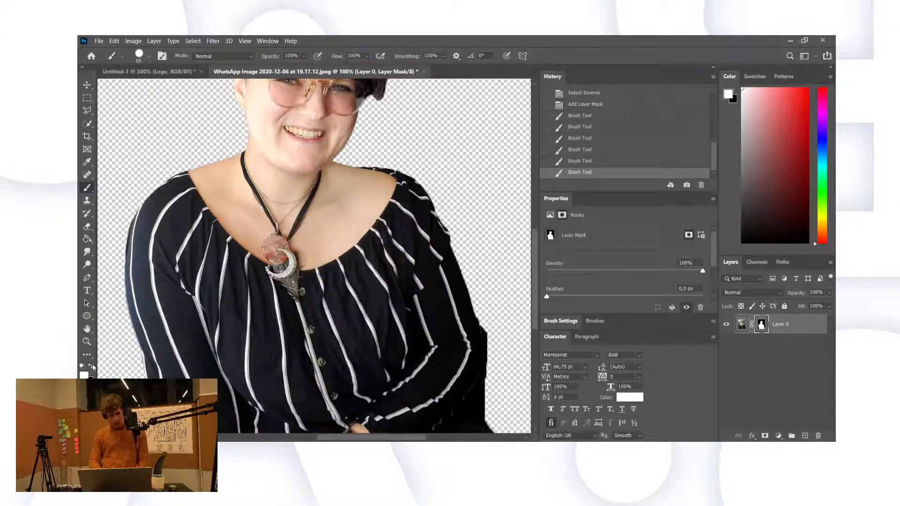
{"action": "left_click", "coordinate": [92, 367]}
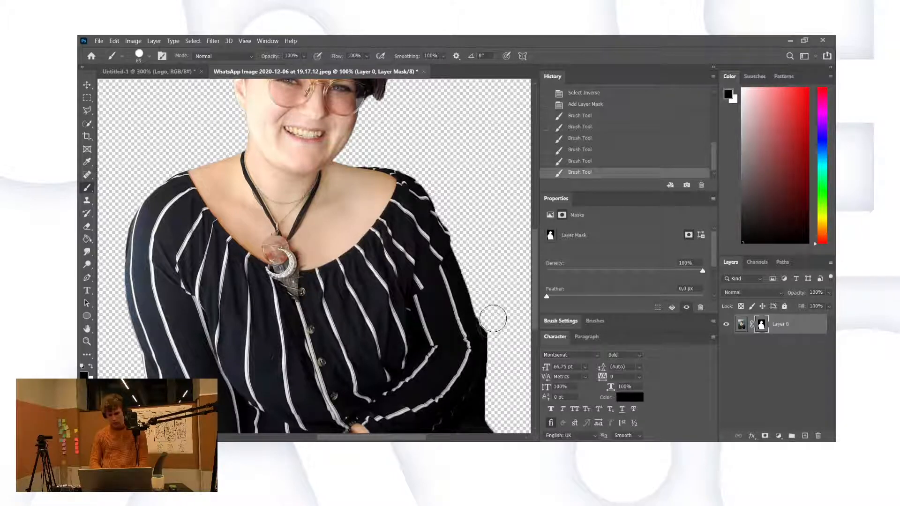
{"action": "left_click", "coordinate": [503, 361]}
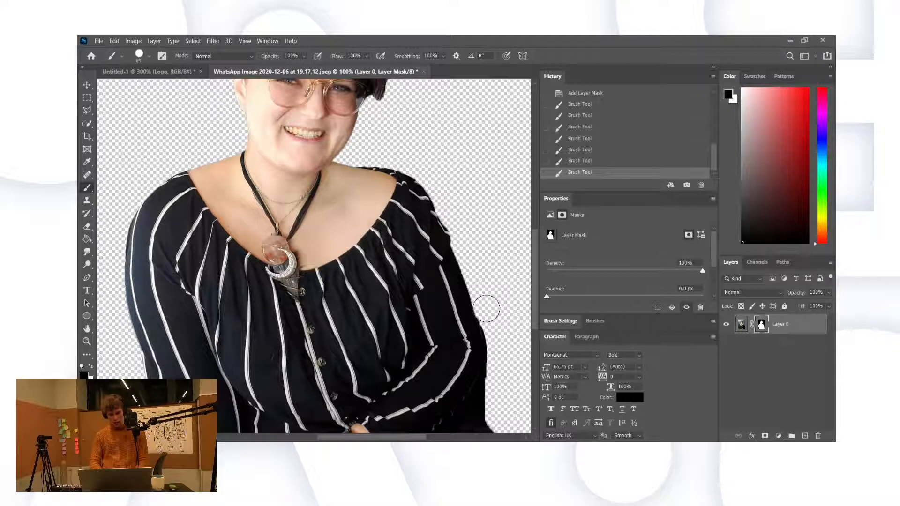
{"action": "left_click_drag", "start_coordinate": [487, 309], "coordinate": [493, 315]}
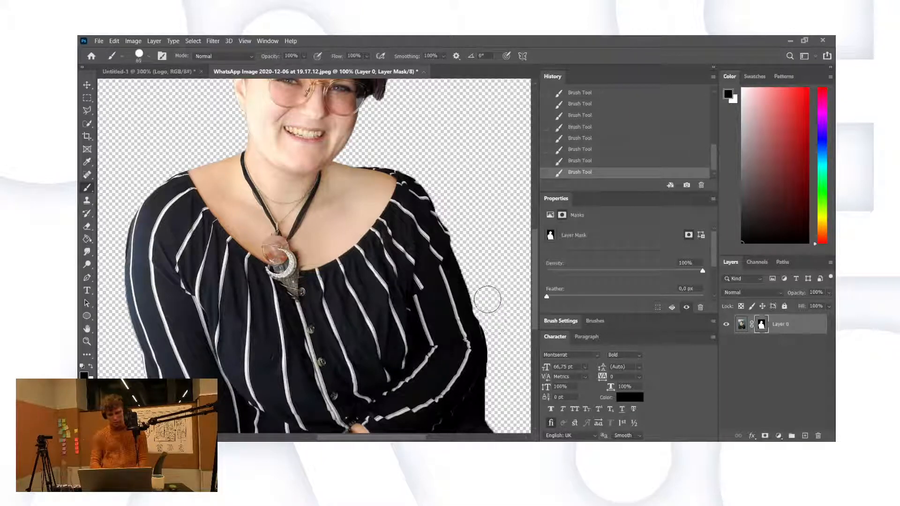
{"action": "key", "text": "ctrl+z"}
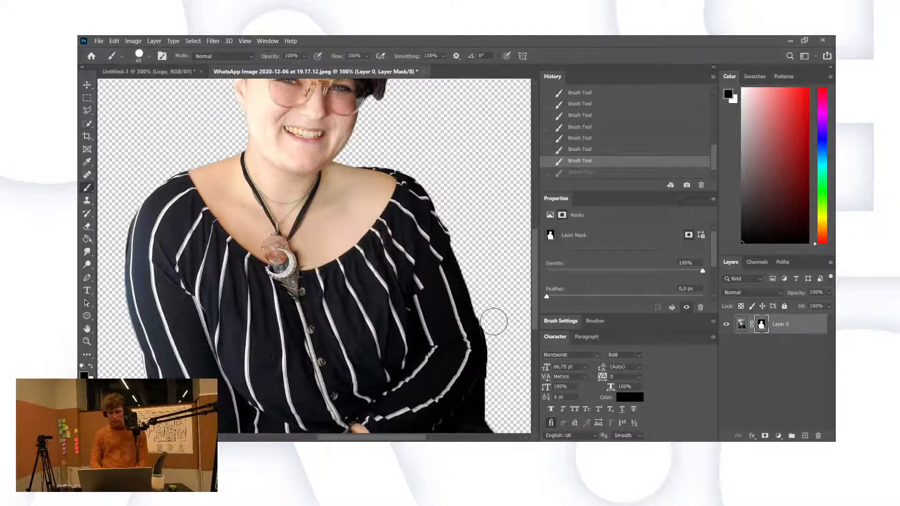
{"action": "left_click", "coordinate": [493, 323]}
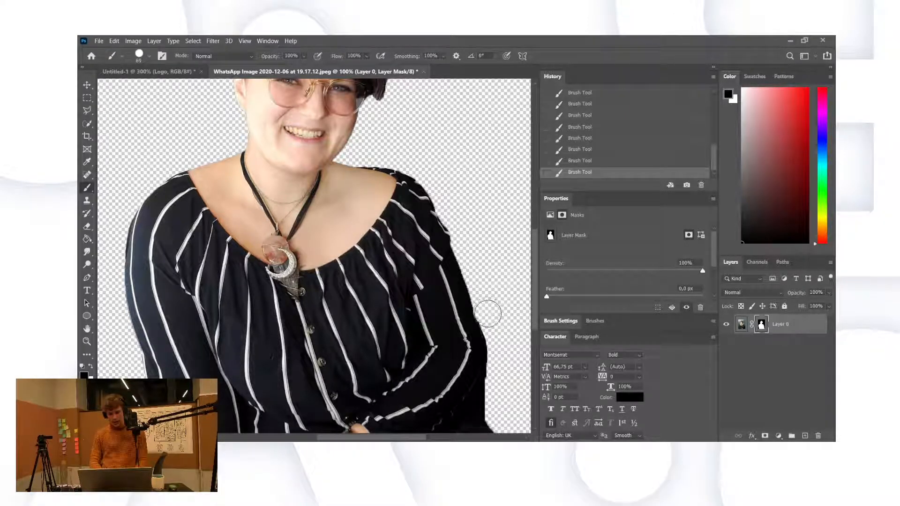
{"action": "key", "text": "ctrl+z"}
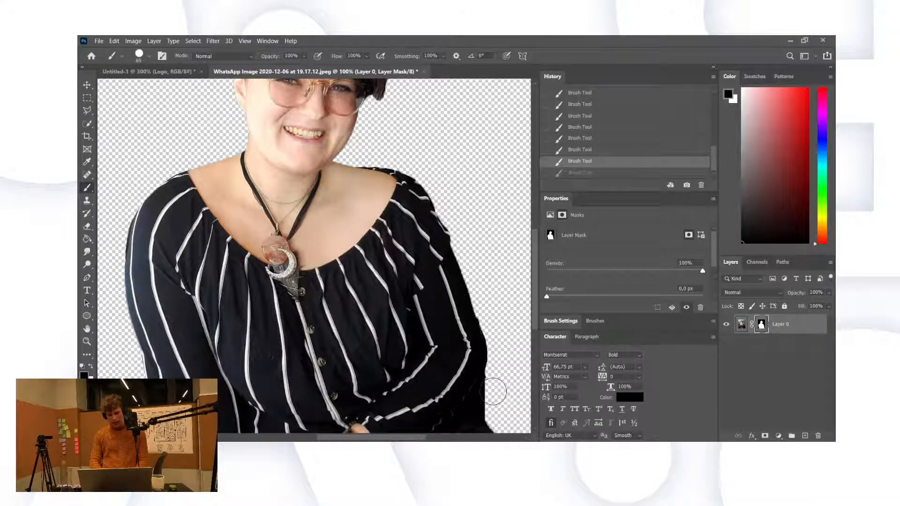
Step: Clean the dark fringe from the sleeve's lower edge on the mask
{"action": "left_click", "coordinate": [509, 418]}
{"action": "scroll", "coordinate": [510, 417], "scroll_direction": "down", "scroll_amount": 1}
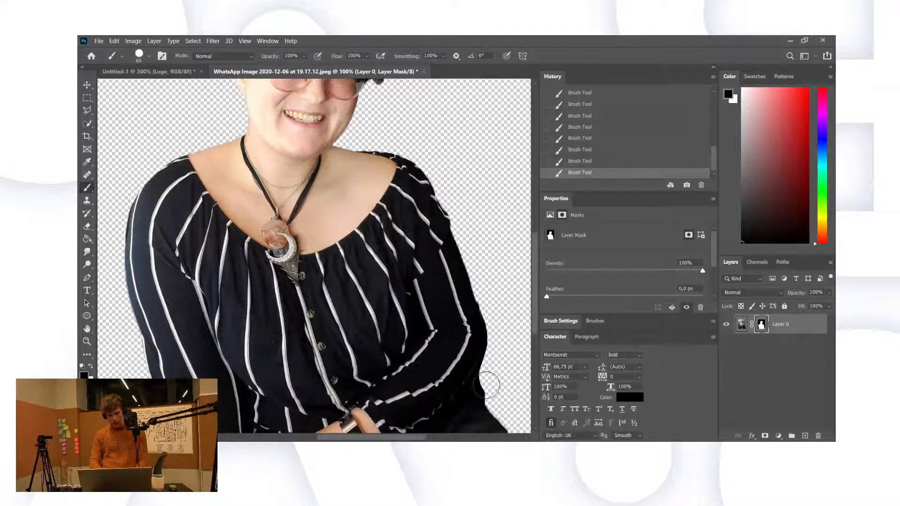
{"action": "left_click_drag", "start_coordinate": [488, 385], "coordinate": [522, 424]}
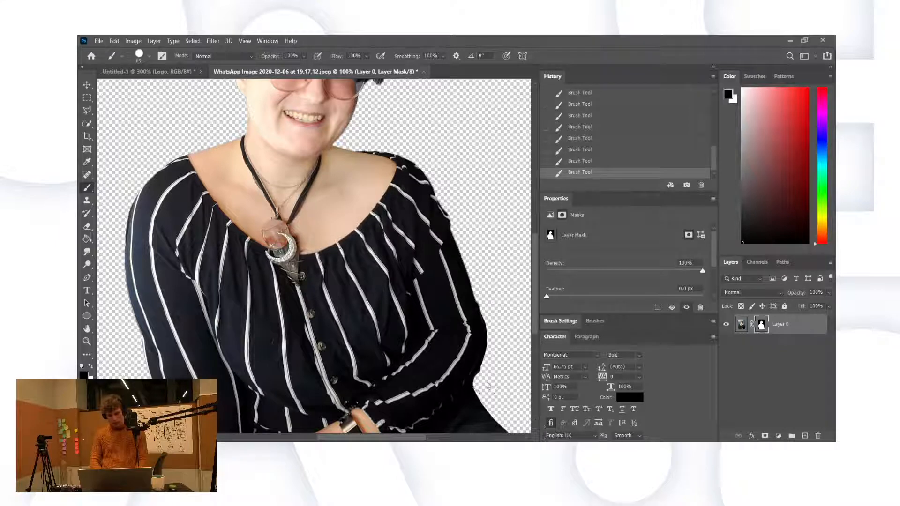
{"action": "mouse_move", "coordinate": [487, 383]}
{"action": "left_mouse_down"}
{"action": "mouse_move", "coordinate": [503, 350]}
{"action": "mouse_move", "coordinate": [488, 272]}
{"action": "left_mouse_up"}
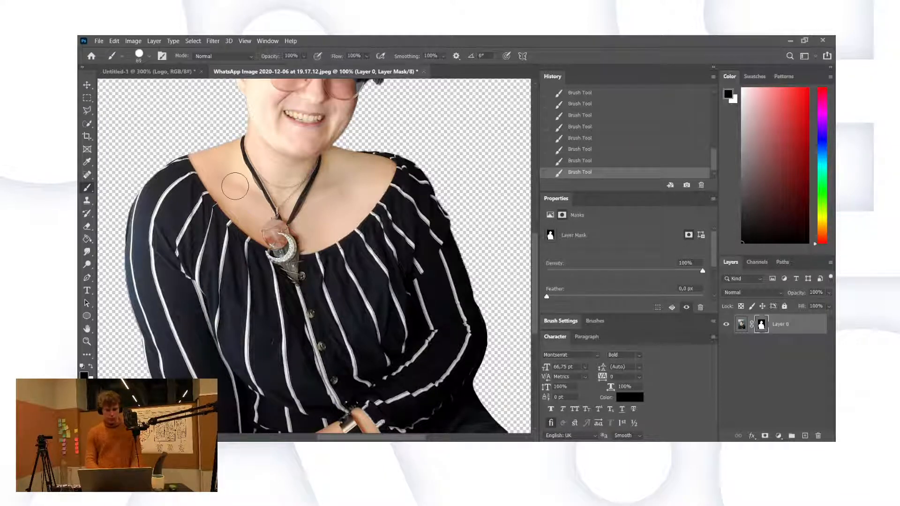
{"action": "scroll", "coordinate": [235, 186], "scroll_direction": "up", "scroll_amount": 5}
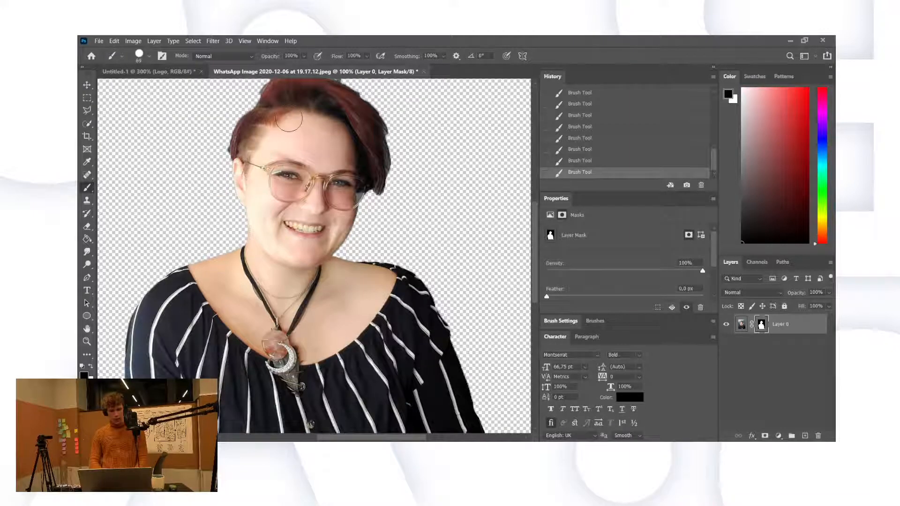
{"action": "scroll", "coordinate": [168, 202], "scroll_direction": "up", "scroll_amount": 1}
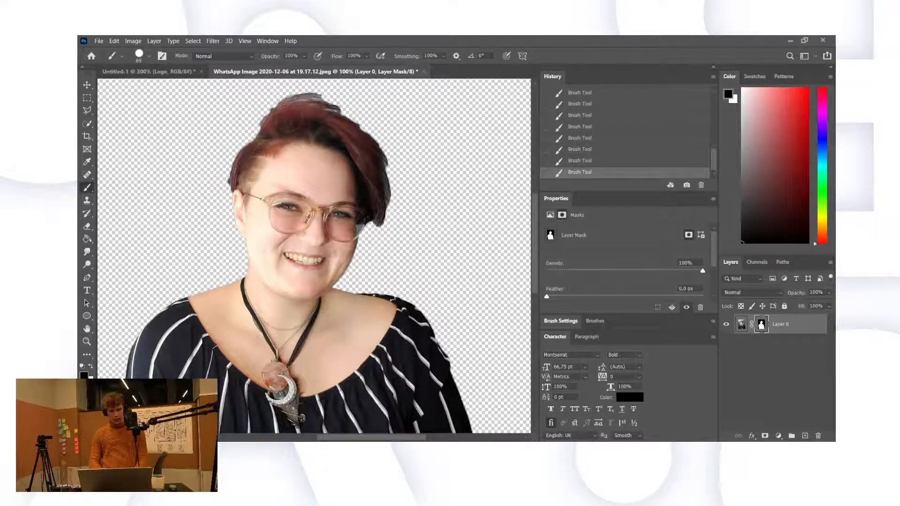
Step: Zoom in to 300% on the top of the hair and select the Brush tool
{"action": "left_click", "coordinate": [87, 342]}
{"action": "left_click", "coordinate": [291, 126]}
{"action": "left_click", "coordinate": [293, 132]}
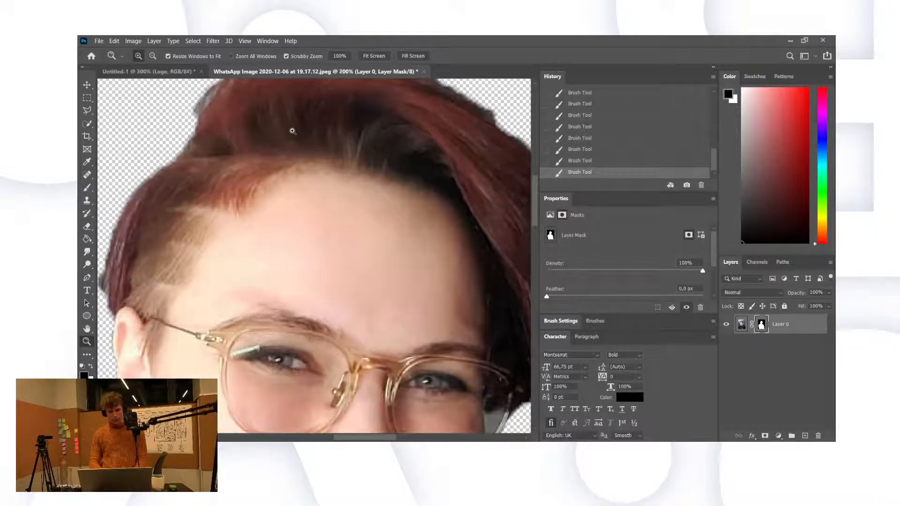
{"action": "left_click", "coordinate": [376, 150]}
{"action": "scroll", "coordinate": [376, 150], "scroll_direction": "up", "scroll_amount": 1}
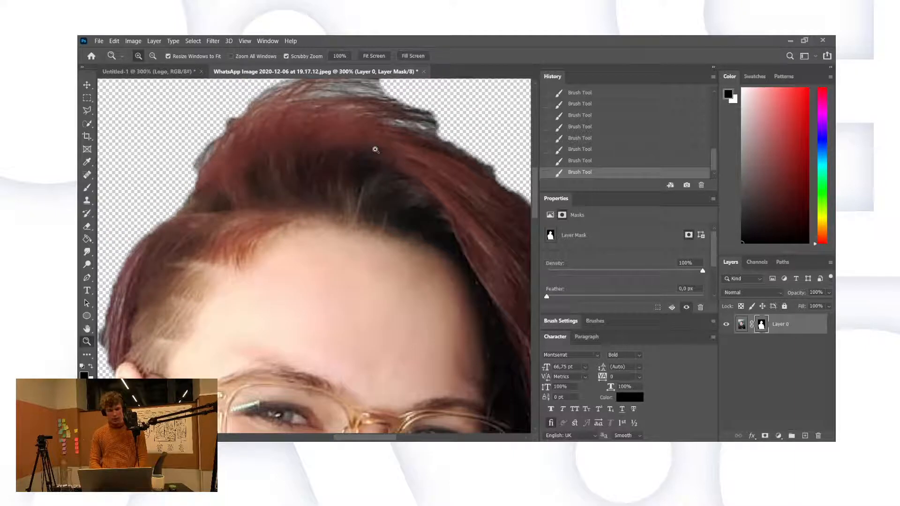
{"action": "left_click", "coordinate": [87, 227]}
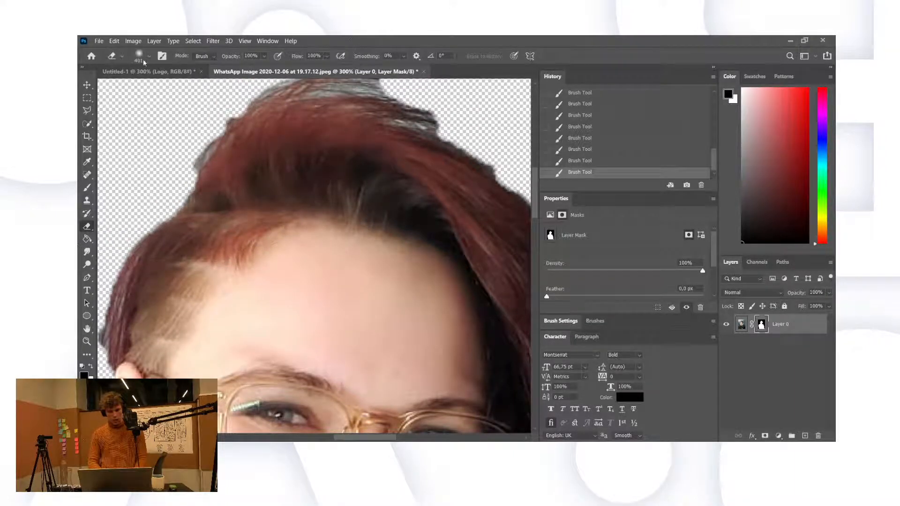
{"action": "left_click", "coordinate": [86, 188]}
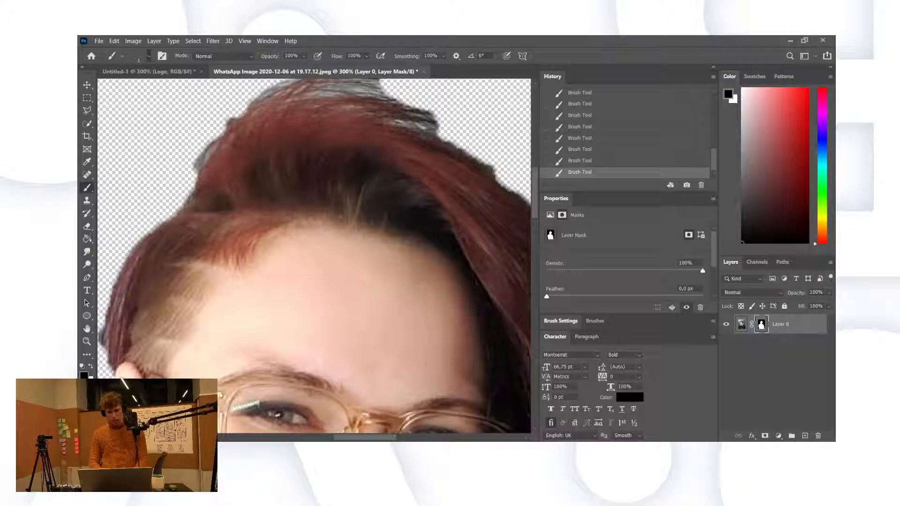
Step: Paint fine 1 px strands along the top and left edges of the hair on the mask
{"action": "left_click_drag", "start_coordinate": [392, 119], "coordinate": [462, 147]}
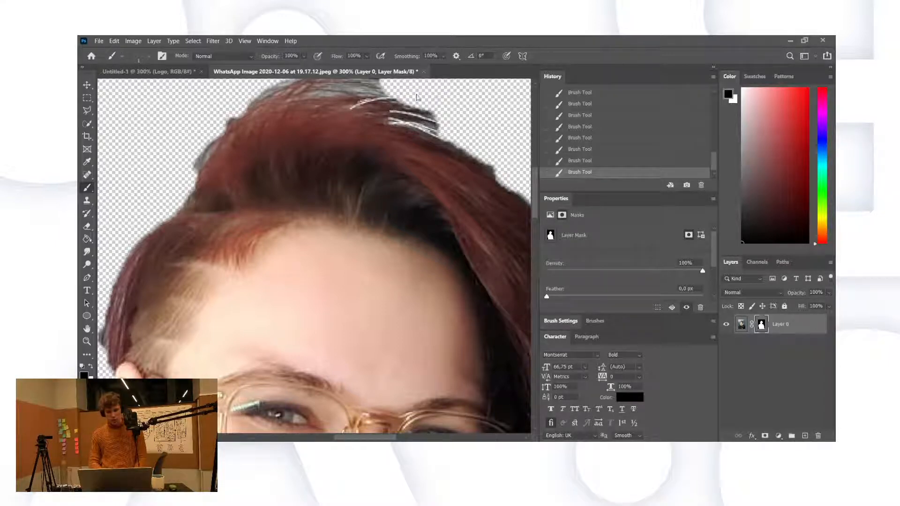
{"action": "left_click_drag", "start_coordinate": [289, 99], "coordinate": [348, 105]}
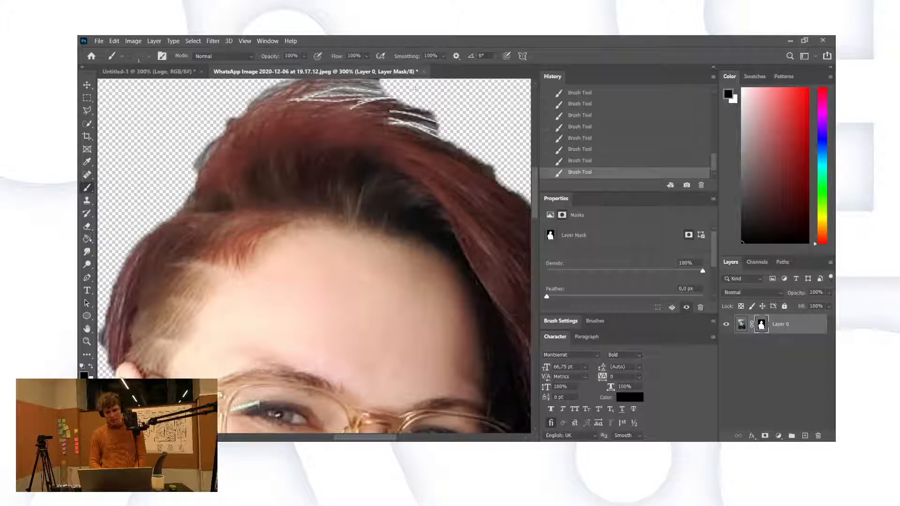
{"action": "scroll", "coordinate": [444, 107], "scroll_direction": "up", "scroll_amount": 1}
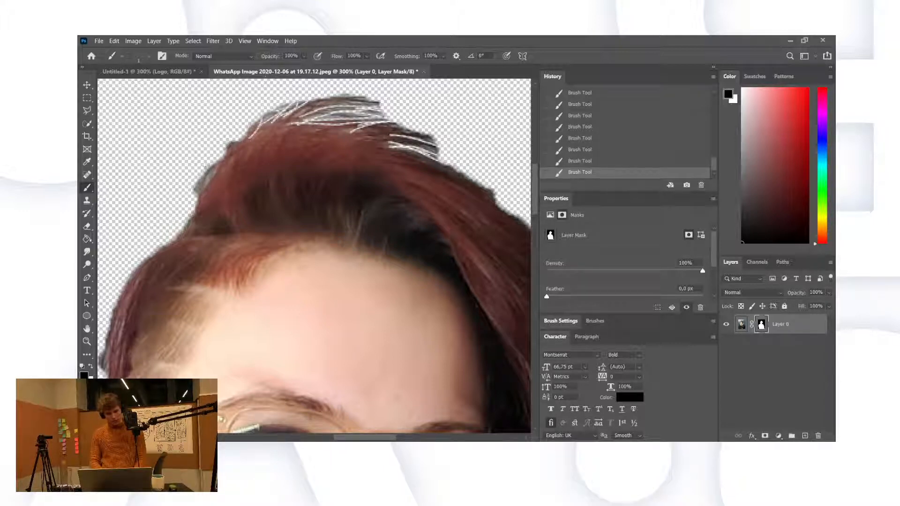
{"action": "left_click_drag", "start_coordinate": [211, 169], "coordinate": [195, 191]}
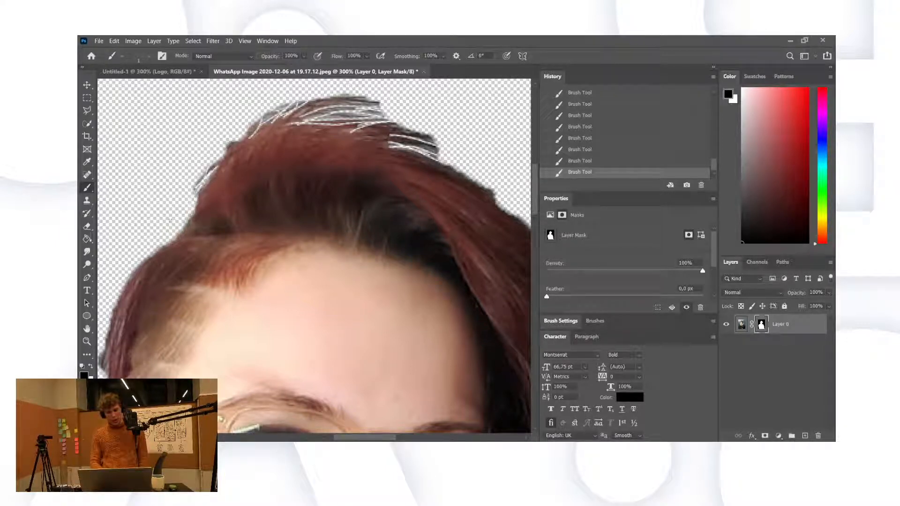
{"action": "scroll", "coordinate": [170, 219], "scroll_direction": "right", "scroll_amount": 2}
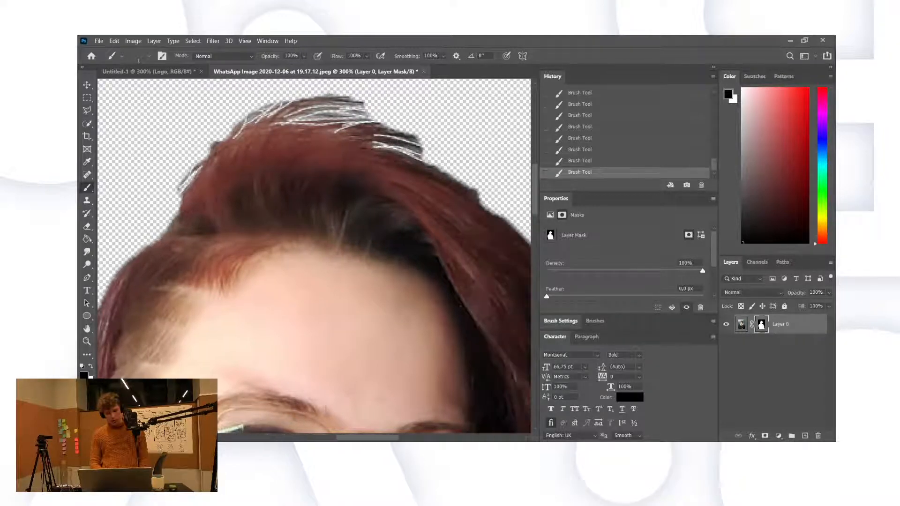
{"action": "scroll", "coordinate": [315, 259], "scroll_direction": "right", "scroll_amount": 3}
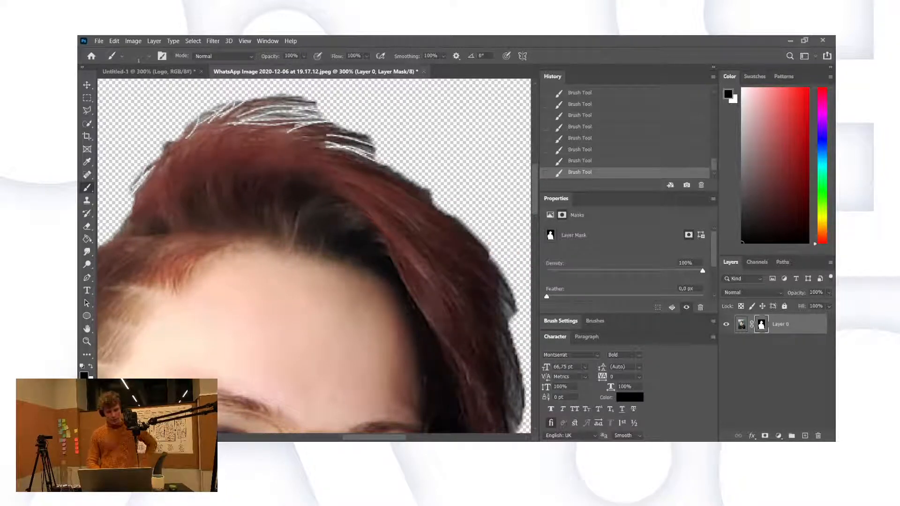
{"action": "key", "text": "x"}
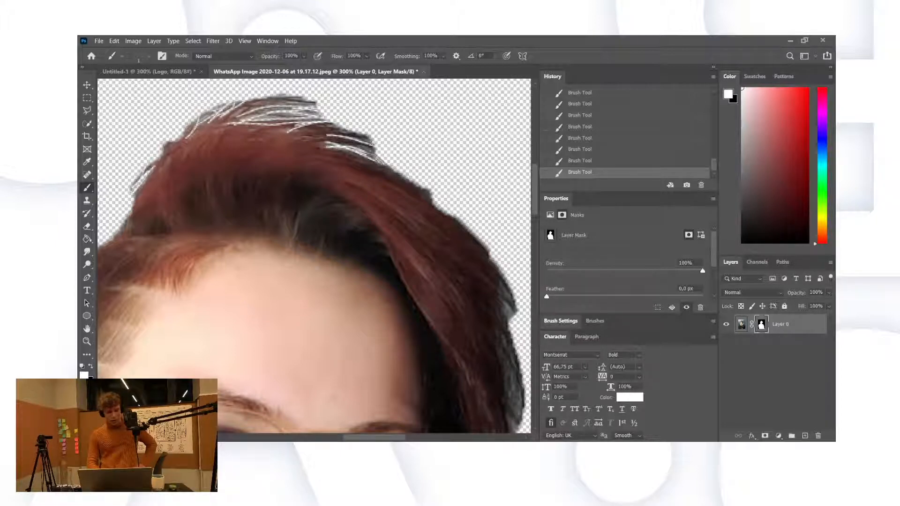
Step: Paint a 1 px white strand back along the hair edge, then move the view to the hair's right side
{"action": "left_click_drag", "start_coordinate": [369, 145], "coordinate": [428, 196]}
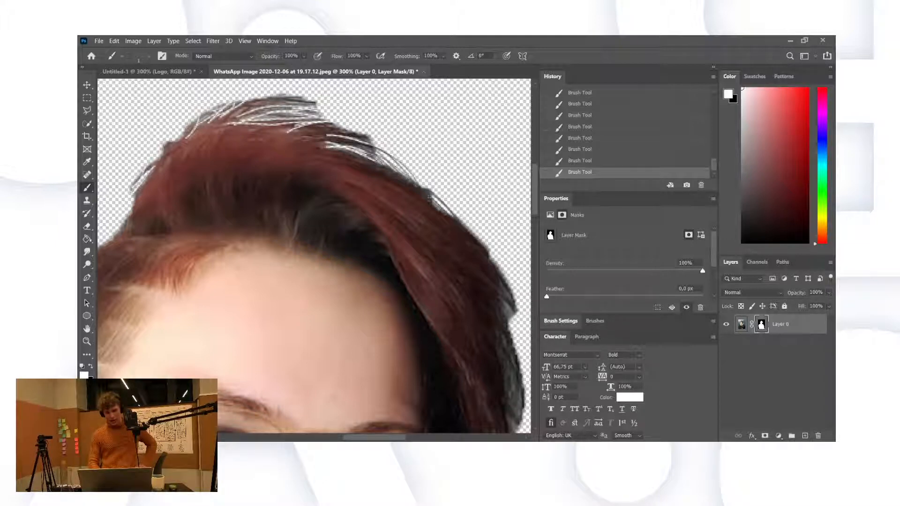
{"action": "left_click_drag", "start_coordinate": [472, 240], "coordinate": [402, 209]}
{"action": "scroll", "coordinate": [409, 321], "scroll_direction": "down", "scroll_amount": 5}
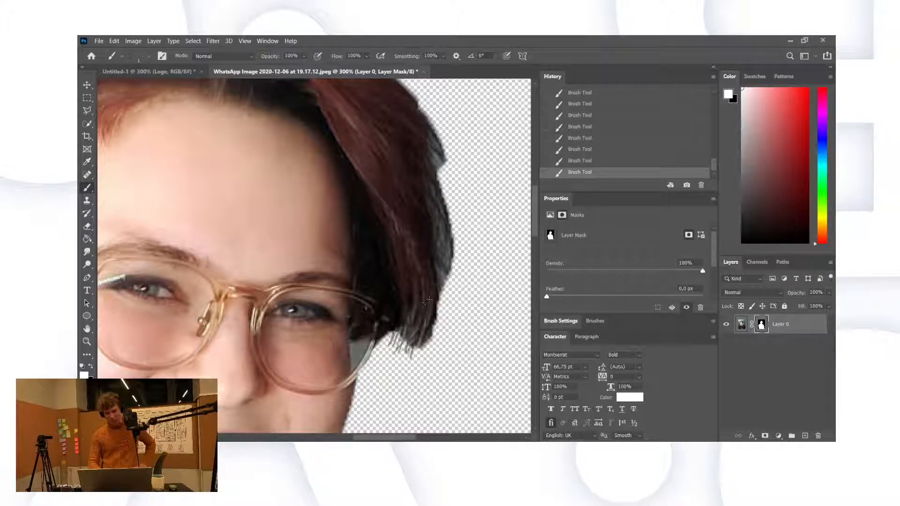
Step: Restore thin hair strands along the lower and upper right edges of the hair
{"action": "mouse_move", "coordinate": [411, 348]}
{"action": "left_mouse_down"}
{"action": "mouse_move", "coordinate": [415, 363]}
{"action": "mouse_move", "coordinate": [424, 353]}
{"action": "left_mouse_up"}
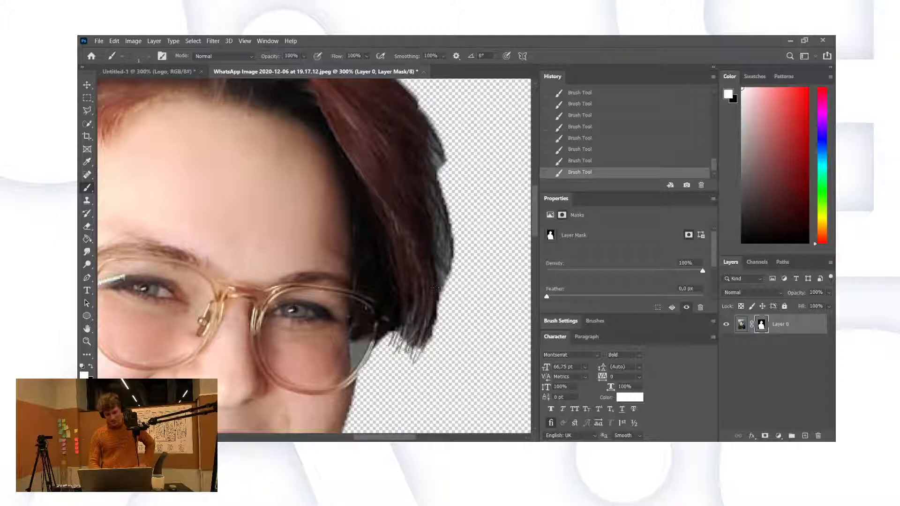
{"action": "mouse_move", "coordinate": [437, 310]}
{"action": "left_mouse_down"}
{"action": "mouse_move", "coordinate": [436, 355]}
{"action": "mouse_move", "coordinate": [435, 337]}
{"action": "left_mouse_up"}
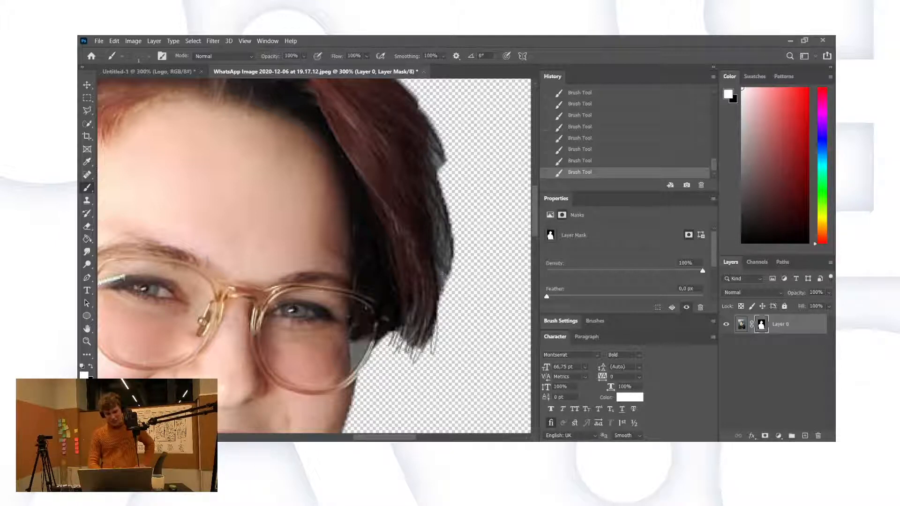
{"action": "left_click_drag", "start_coordinate": [451, 273], "coordinate": [430, 332]}
{"action": "left_click_drag", "start_coordinate": [448, 274], "coordinate": [439, 329]}
{"action": "scroll", "coordinate": [410, 281], "scroll_direction": "up", "scroll_amount": 1}
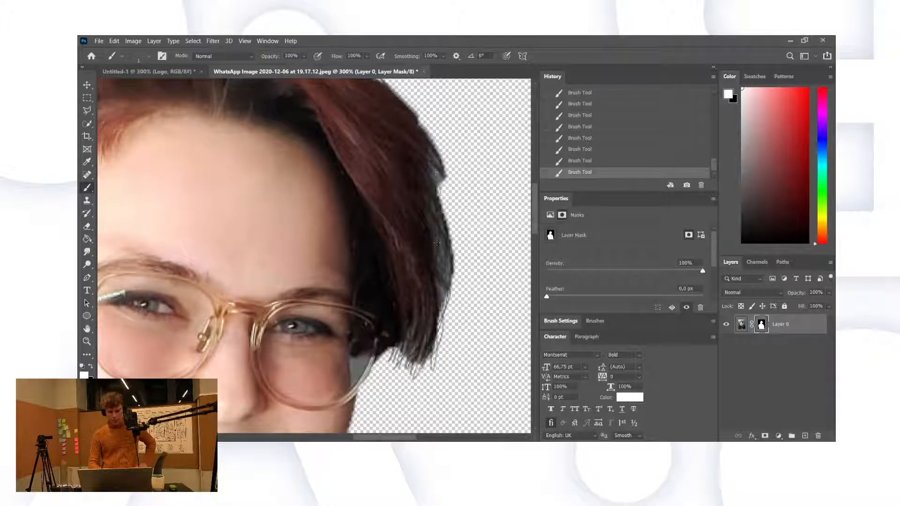
{"action": "left_click_drag", "start_coordinate": [436, 173], "coordinate": [437, 236]}
{"action": "mouse_move", "coordinate": [443, 168]}
{"action": "left_mouse_down"}
{"action": "mouse_move", "coordinate": [455, 192]}
{"action": "mouse_move", "coordinate": [450, 229]}
{"action": "left_mouse_up"}
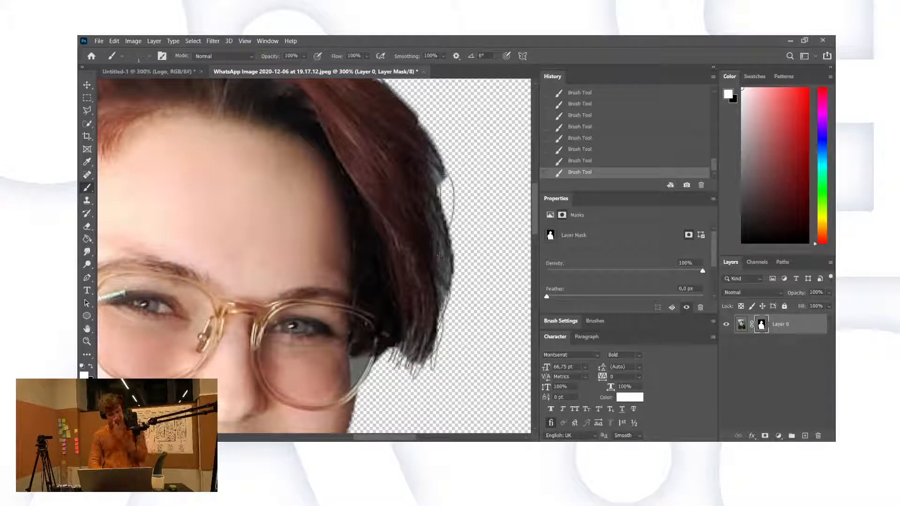
{"action": "left_click_drag", "start_coordinate": [441, 174], "coordinate": [444, 225]}
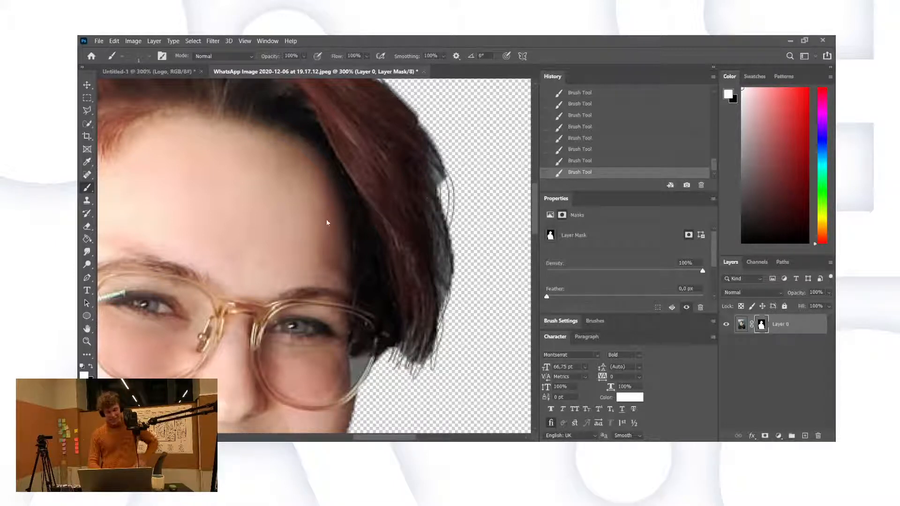
Step: Paint a thin white strand along the left hair edge, redoing one stroke
{"action": "scroll", "coordinate": [441, 239], "scroll_direction": "right", "scroll_amount": 2}
{"action": "scroll", "coordinate": [257, 204], "scroll_direction": "left", "scroll_amount": 8}
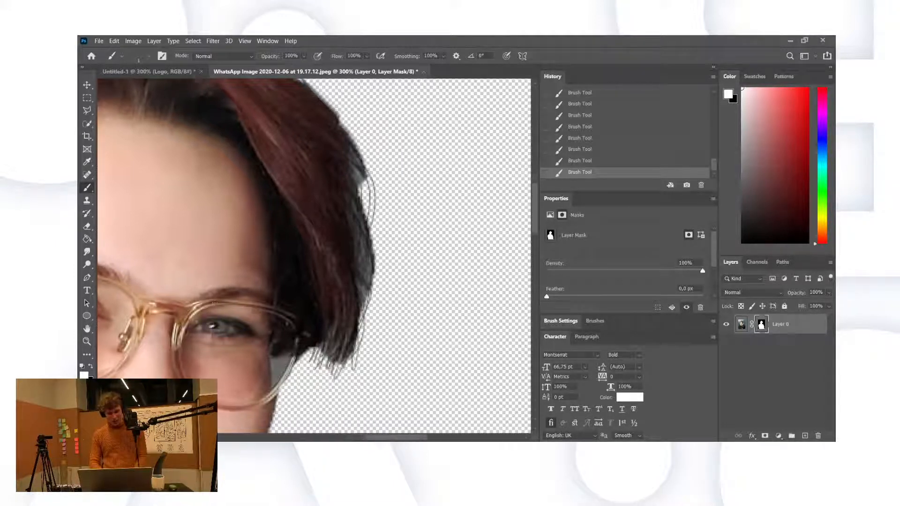
{"action": "scroll", "coordinate": [258, 204], "scroll_direction": "up", "scroll_amount": 2}
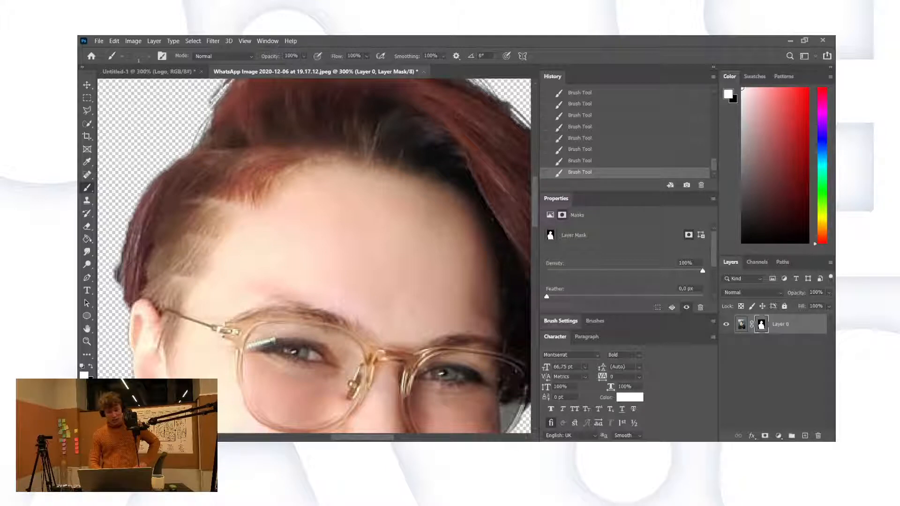
{"action": "left_click_drag", "start_coordinate": [212, 110], "coordinate": [186, 156]}
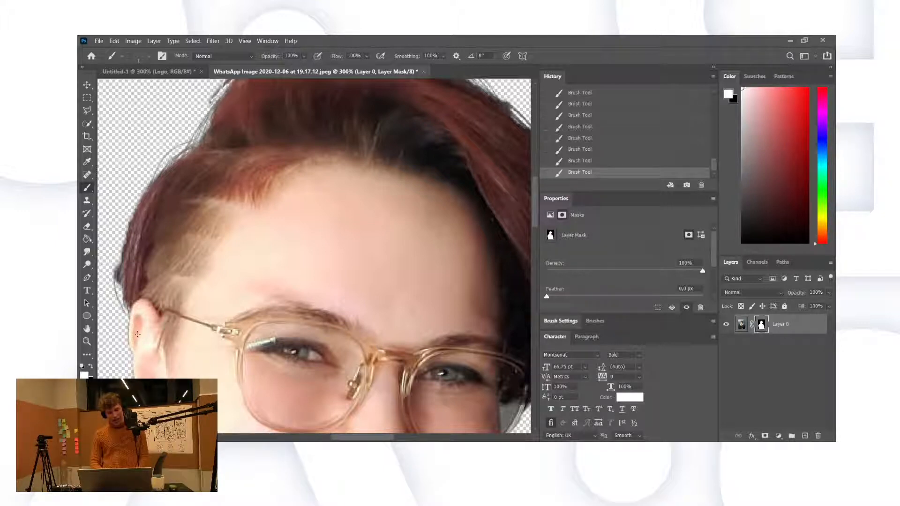
{"action": "key", "text": "ctrl+z"}
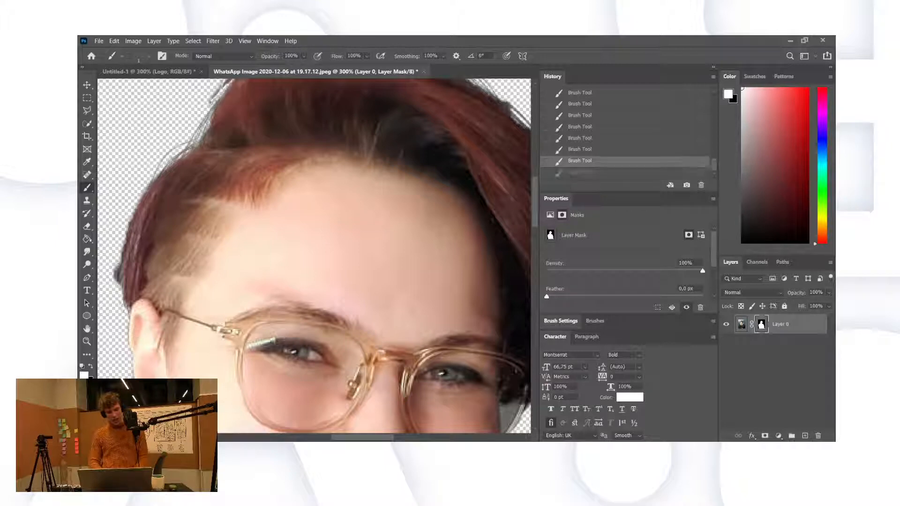
{"action": "left_click_drag", "start_coordinate": [117, 284], "coordinate": [145, 344]}
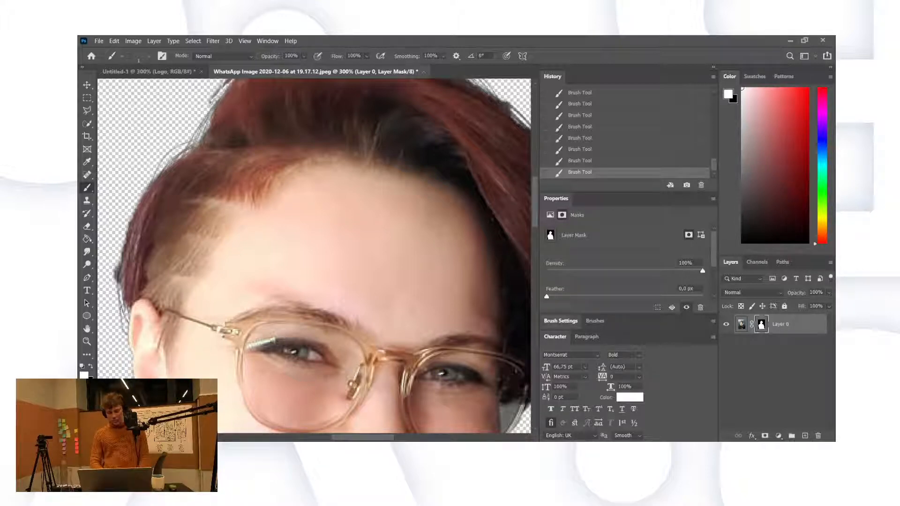
Step: Zoom out stepwise from 200% to 50% to view the whole cut-out portrait
{"action": "key", "text": "z"}
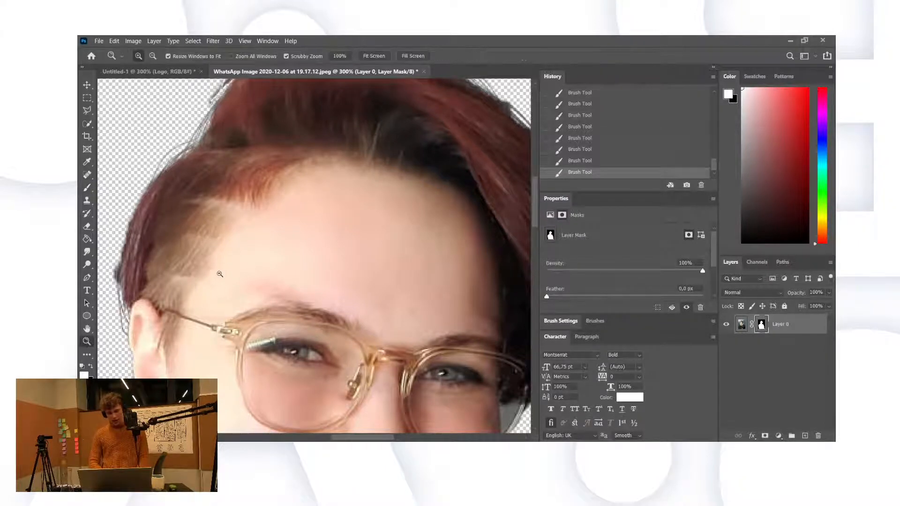
{"action": "left_click", "coordinate": [220, 274], "text": "alt"}
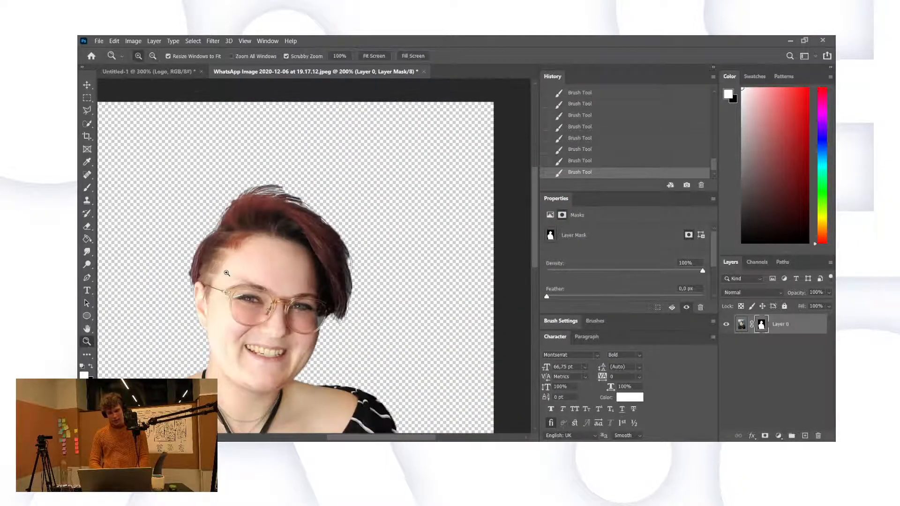
{"action": "left_click", "coordinate": [295, 247], "text": "alt"}
{"action": "left_click", "coordinate": [295, 247], "text": "alt"}
{"action": "left_click", "coordinate": [294, 247], "text": "alt"}
{"action": "left_click", "coordinate": [295, 247], "text": "alt"}
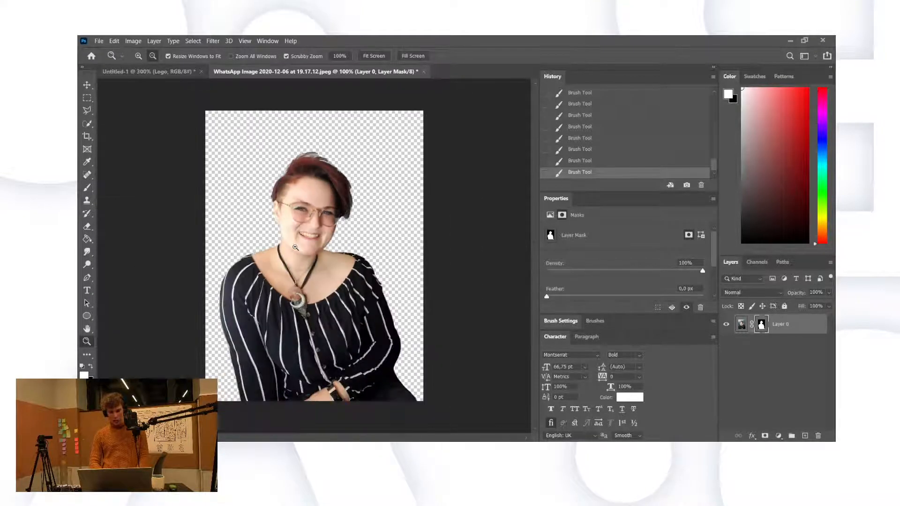
{"action": "left_click", "coordinate": [329, 191], "text": "alt"}
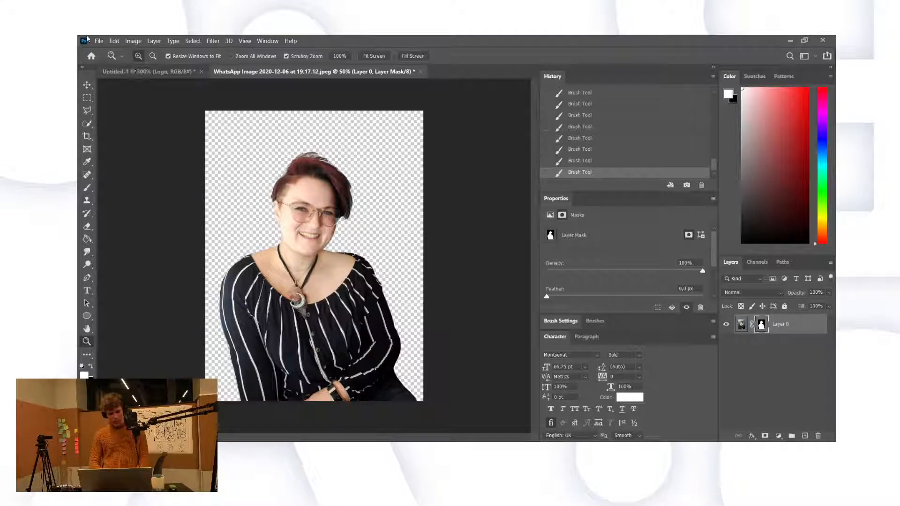
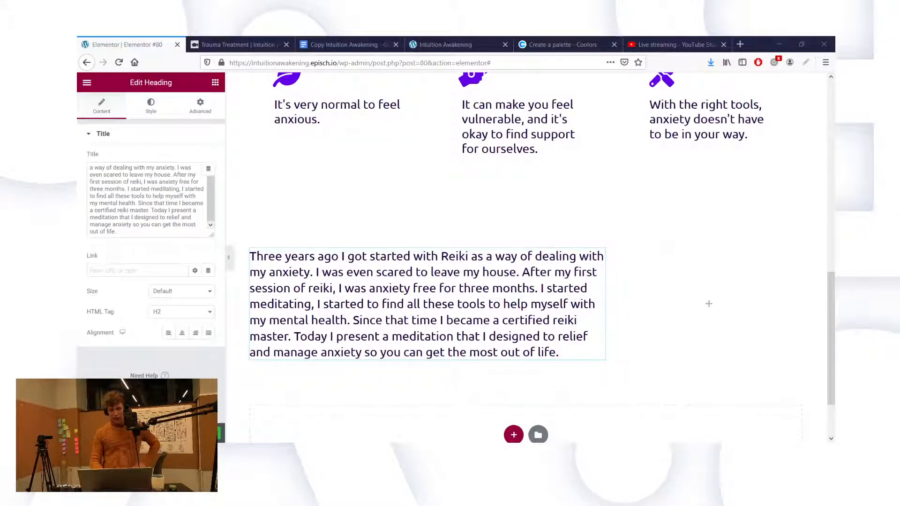
Step: Drop an Image widget into the empty right column beside the Reiki story and open its image picker
{"action": "left_click", "coordinate": [216, 83]}
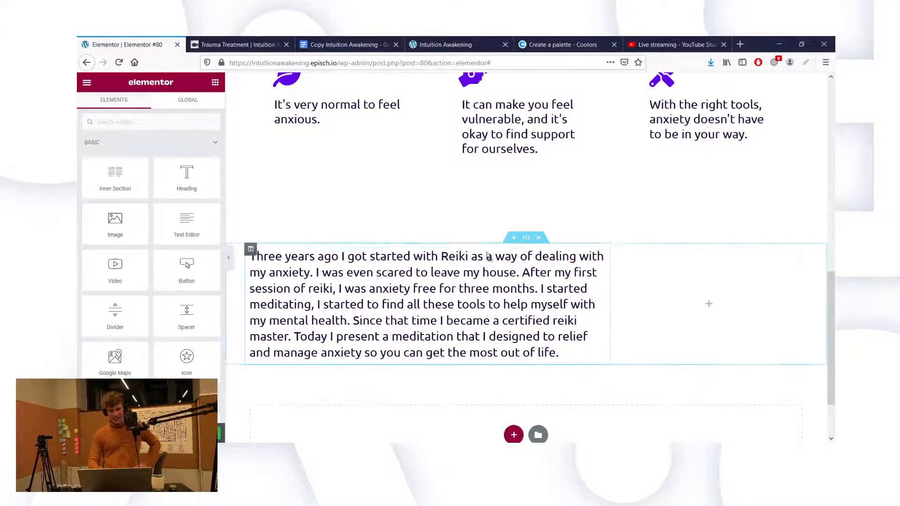
{"action": "left_click_drag", "start_coordinate": [631, 324], "coordinate": [684, 308]}
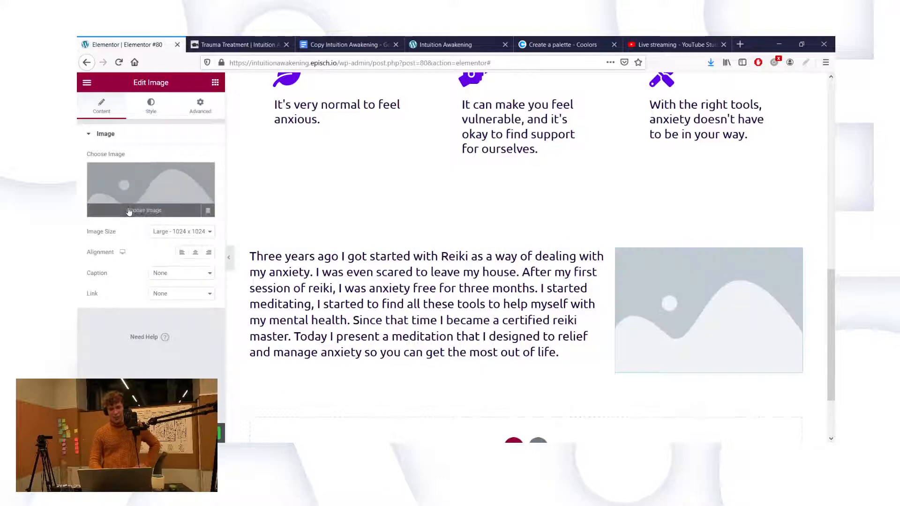
{"action": "left_click", "coordinate": [128, 211]}
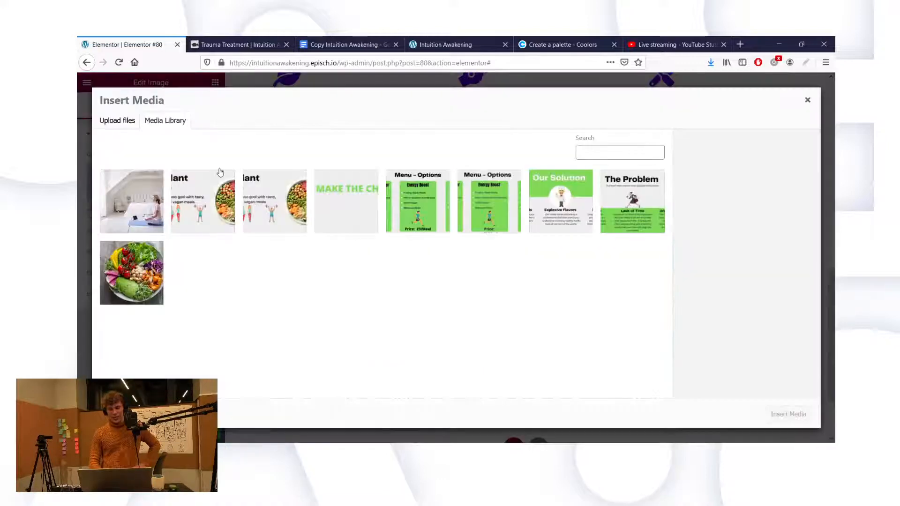
Step: Upload the portrait of the woman in a striped top and insert it into the image widget
{"action": "left_click", "coordinate": [123, 121]}
{"action": "left_click", "coordinate": [437, 263]}
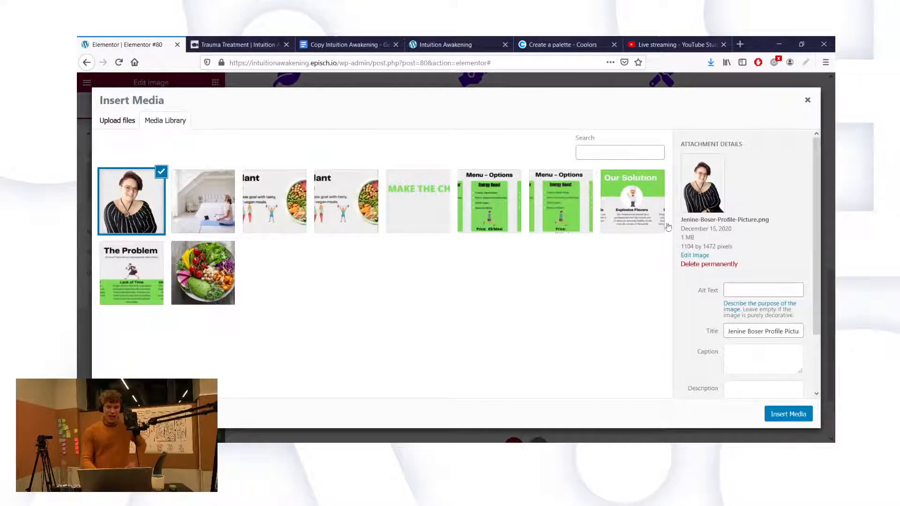
{"action": "left_click", "coordinate": [787, 414]}
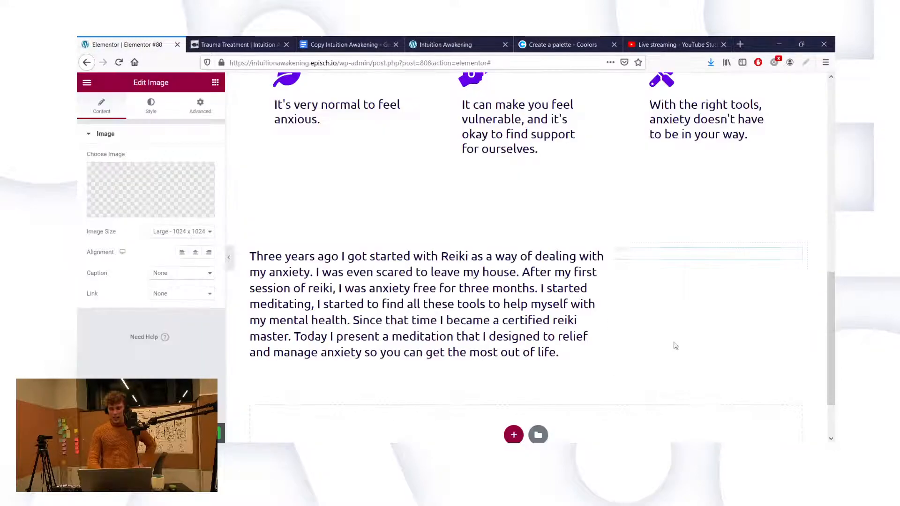
Step: Set the Reiki story section's Vertical Align to Middle
{"action": "scroll", "coordinate": [381, 215], "scroll_direction": "down", "scroll_amount": 3}
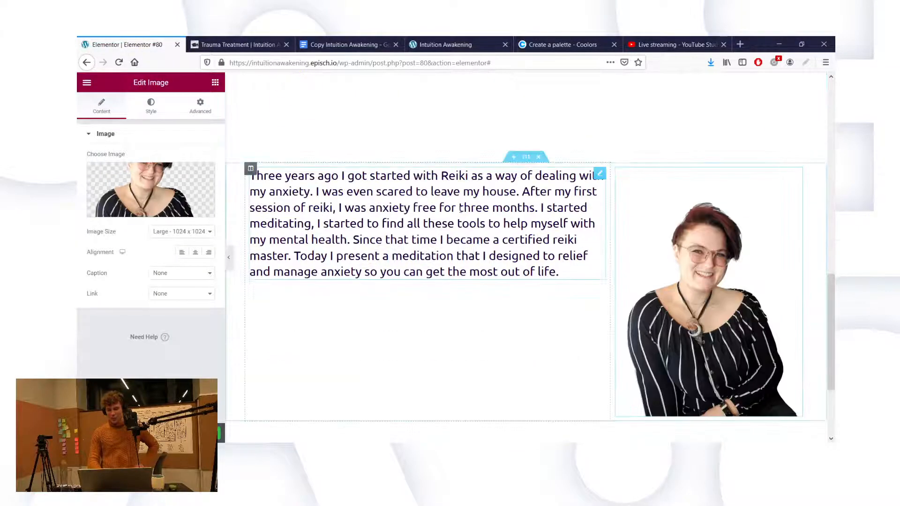
{"action": "left_click", "coordinate": [527, 160]}
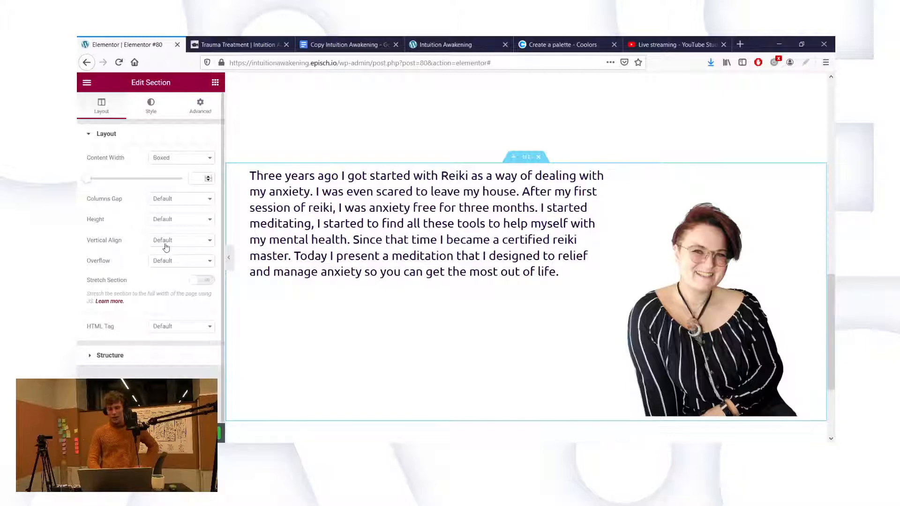
{"action": "left_click", "coordinate": [173, 278]}
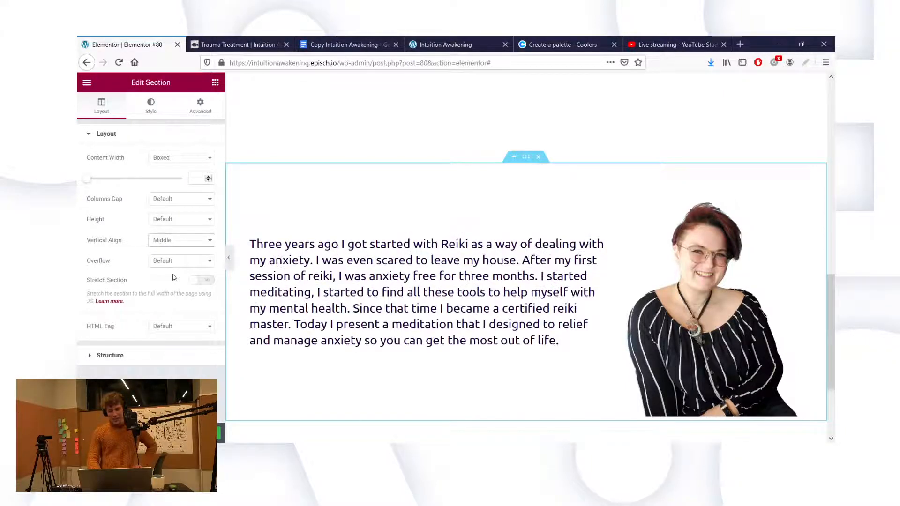
{"action": "scroll", "coordinate": [578, 197], "scroll_direction": "up", "scroll_amount": 2}
{"action": "scroll", "coordinate": [579, 197], "scroll_direction": "up", "scroll_amount": 4}
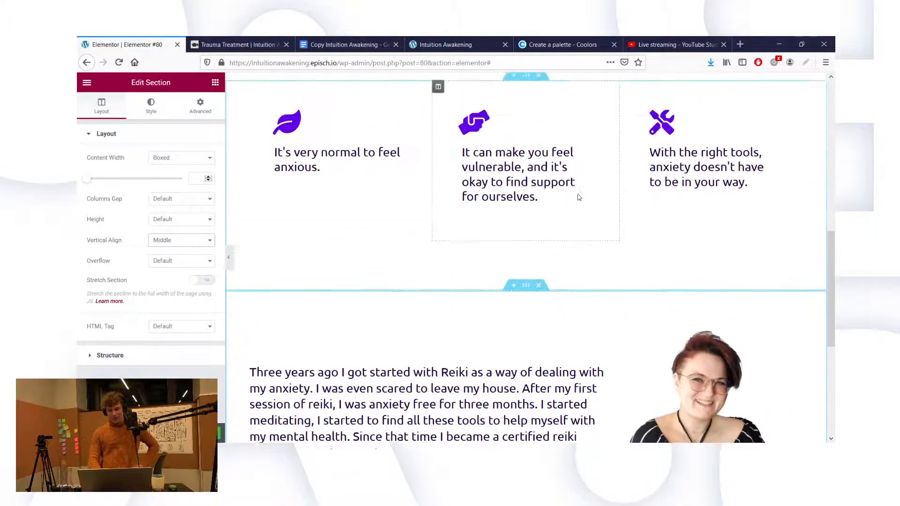
{"action": "scroll", "coordinate": [579, 197], "scroll_direction": "down", "scroll_amount": 1}
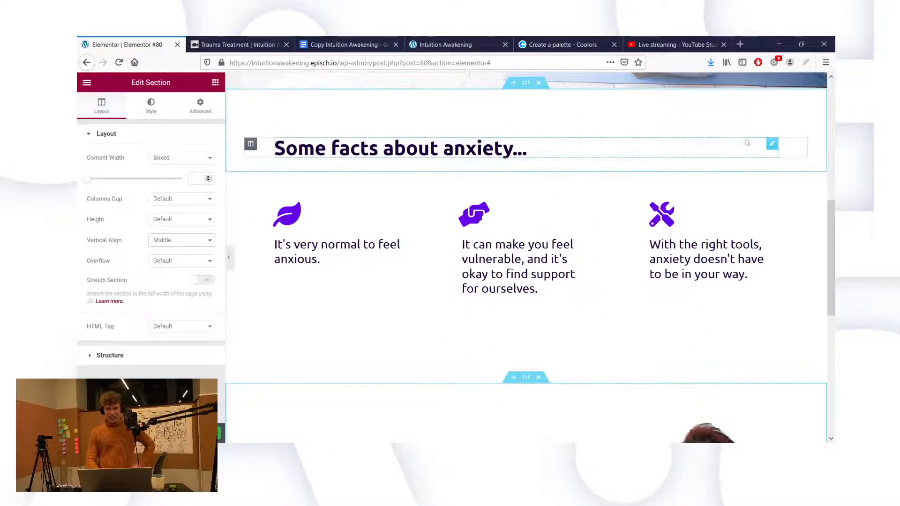
Step: Duplicate the 'Some facts about anxiety...' heading and move the copy above the Reiki story text
{"action": "right_click", "coordinate": [770, 144]}
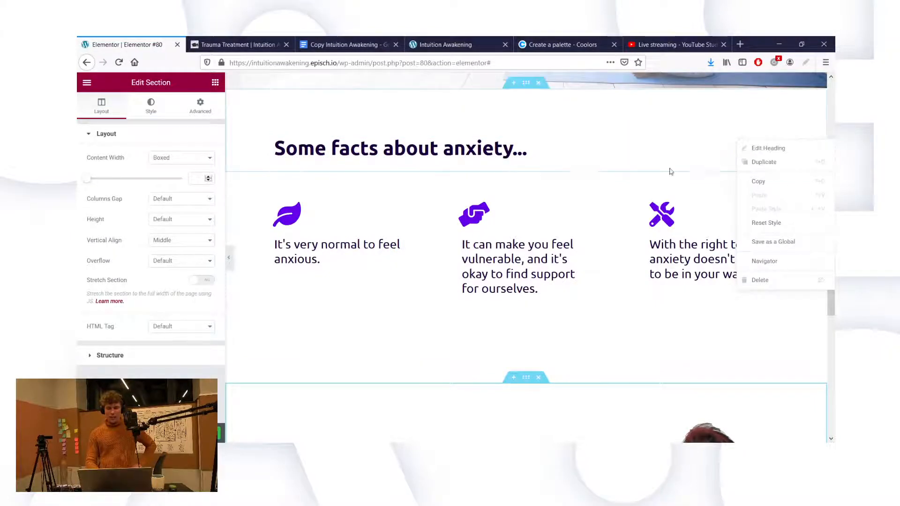
{"action": "scroll", "coordinate": [592, 169], "scroll_direction": "down", "scroll_amount": 4}
{"action": "scroll", "coordinate": [592, 169], "scroll_direction": "up", "scroll_amount": 5}
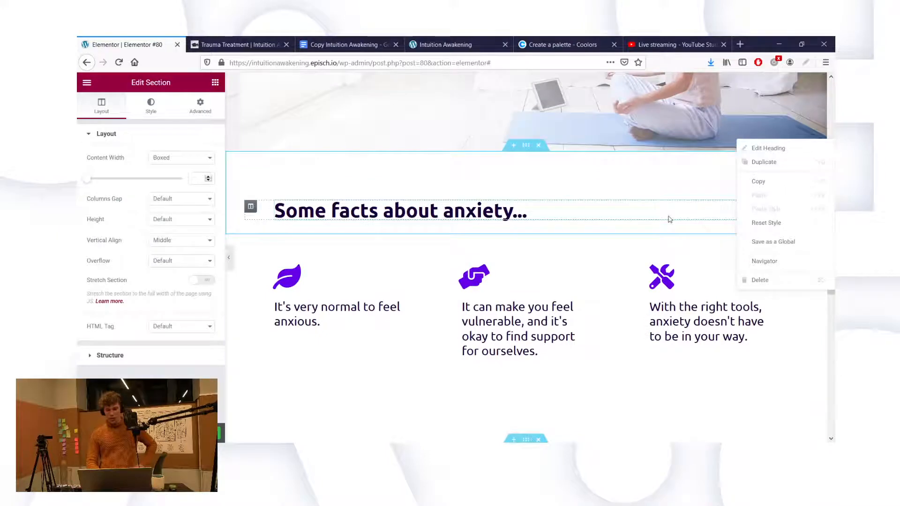
{"action": "left_click", "coordinate": [669, 219]}
{"action": "right_click", "coordinate": [774, 211]}
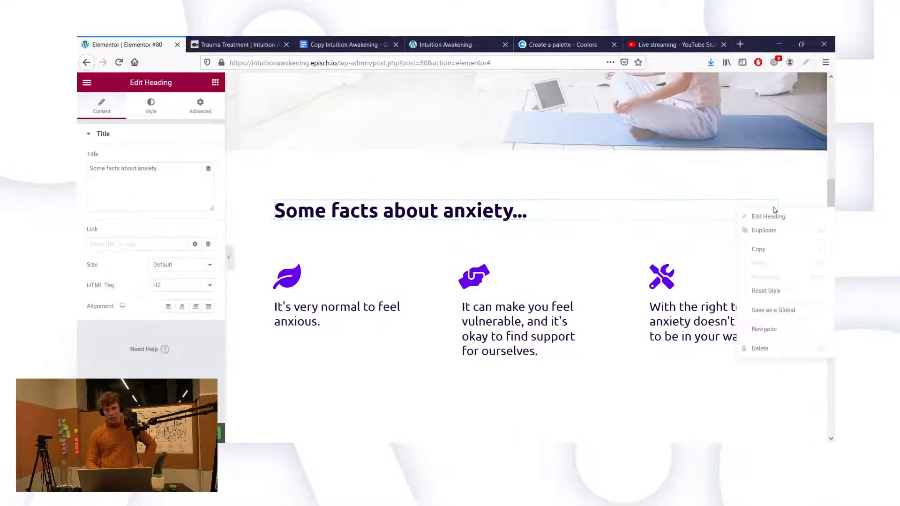
{"action": "left_click", "coordinate": [767, 231]}
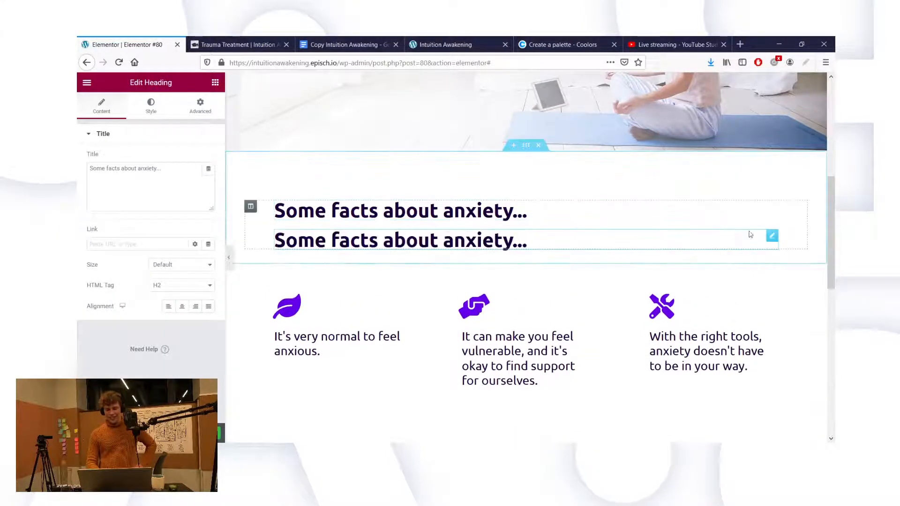
{"action": "left_click_drag", "start_coordinate": [717, 249], "coordinate": [372, 395]}
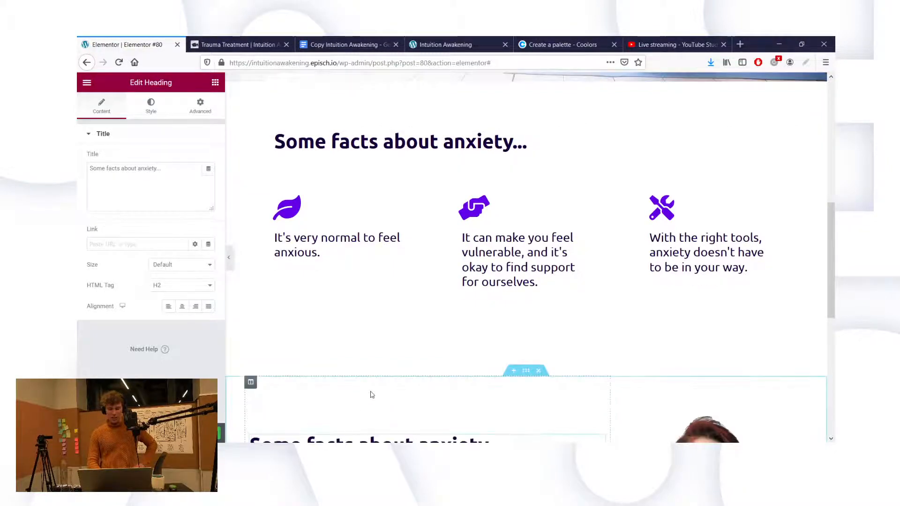
Step: Delete all the title text of the copied heading, leaving it empty
{"action": "scroll", "coordinate": [371, 394], "scroll_direction": "down", "scroll_amount": 6}
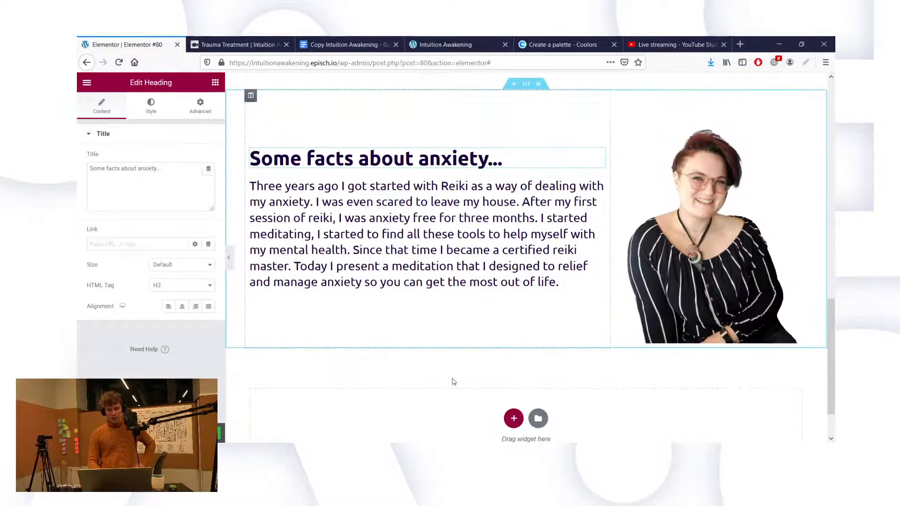
{"action": "scroll", "coordinate": [453, 379], "scroll_direction": "down", "scroll_amount": 1}
{"action": "scroll", "coordinate": [447, 370], "scroll_direction": "up", "scroll_amount": 2}
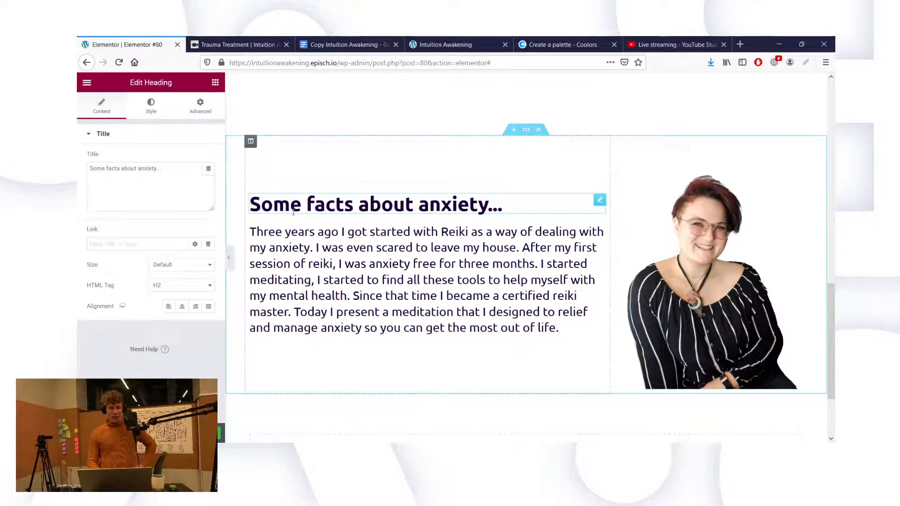
{"action": "triple_click", "coordinate": [158, 179]}
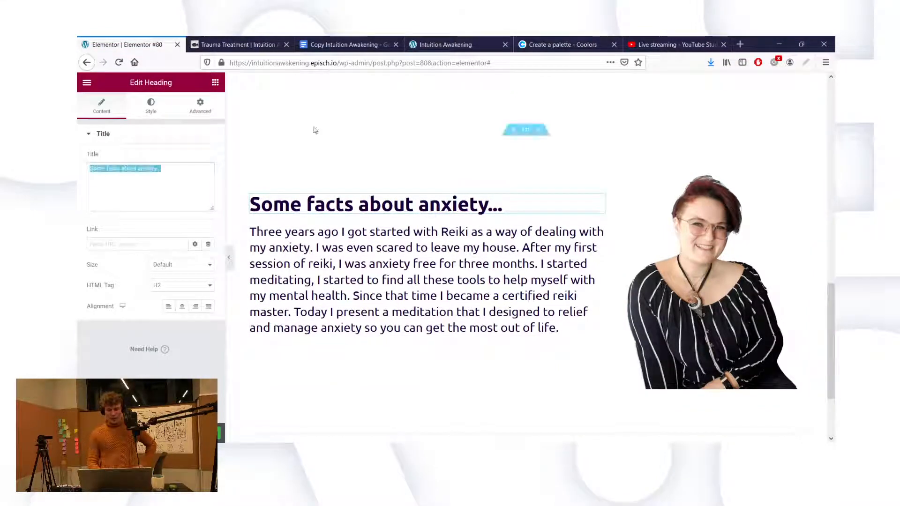
{"action": "key", "text": "BackSpace"}
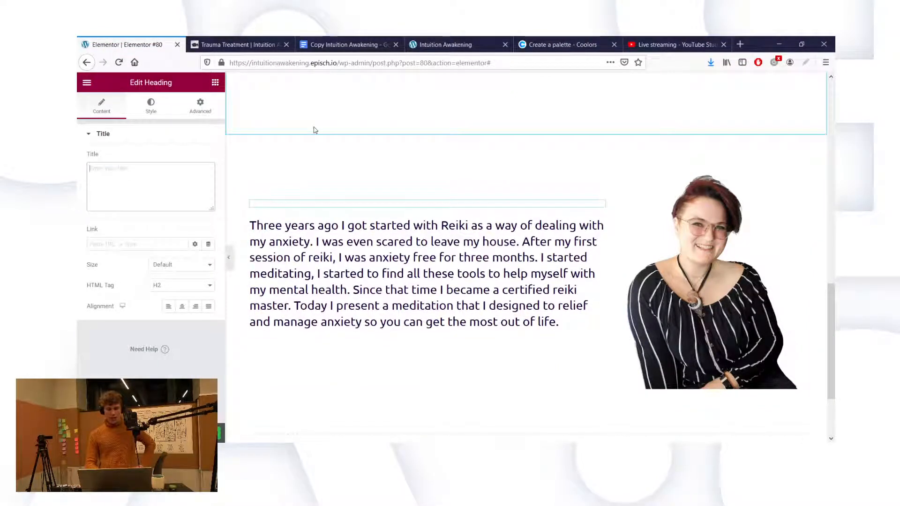
{"action": "scroll", "coordinate": [498, 287], "scroll_direction": "down", "scroll_amount": 2}
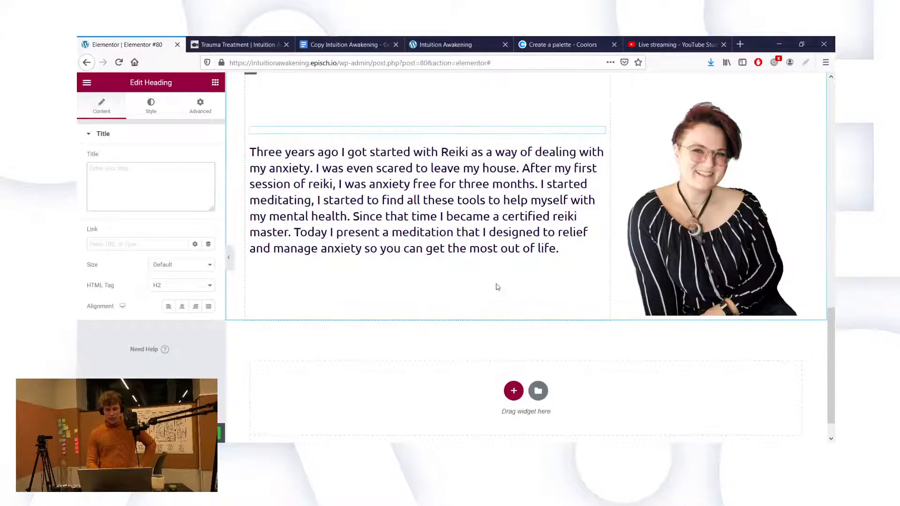
{"action": "scroll", "coordinate": [498, 286], "scroll_direction": "up", "scroll_amount": 1}
{"action": "left_click", "coordinate": [352, 44]}
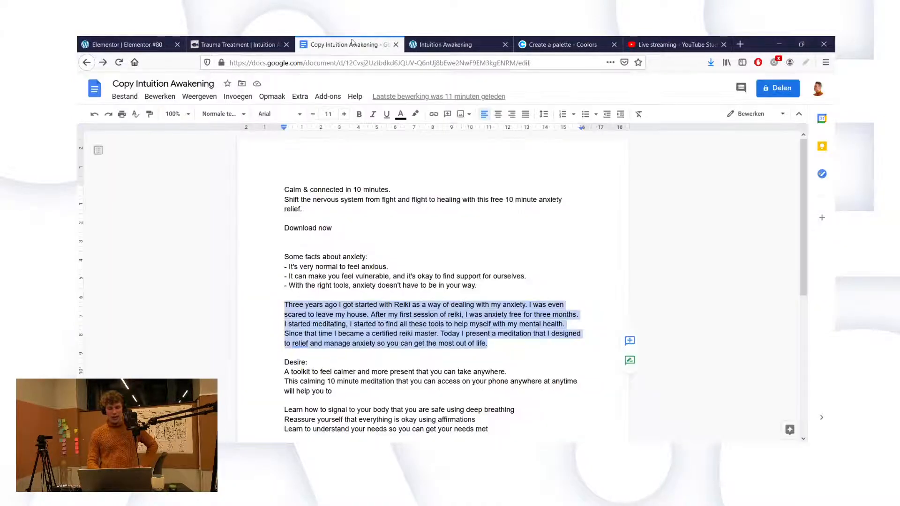
Step: Read through the Google Docs copy after the Reiki paragraph, then return to Elementor
{"action": "left_click", "coordinate": [431, 239]}
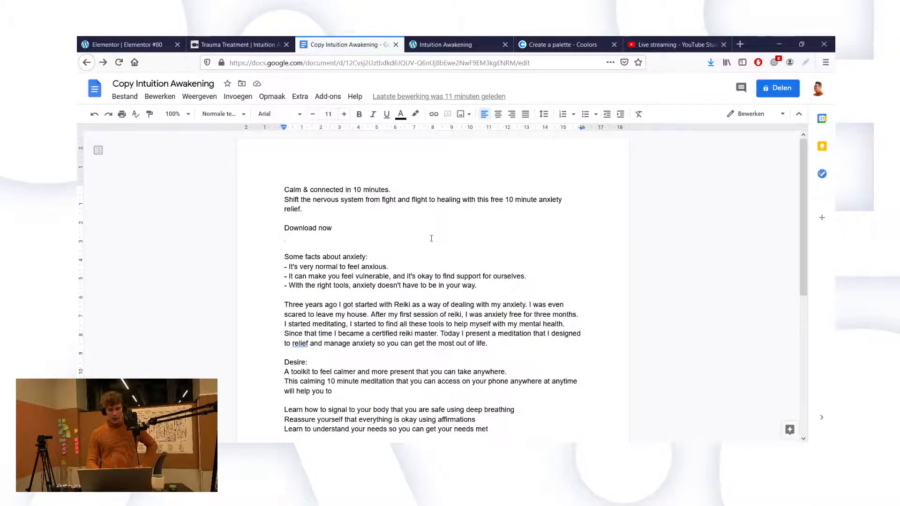
{"action": "scroll", "coordinate": [431, 239], "scroll_direction": "down", "scroll_amount": 2}
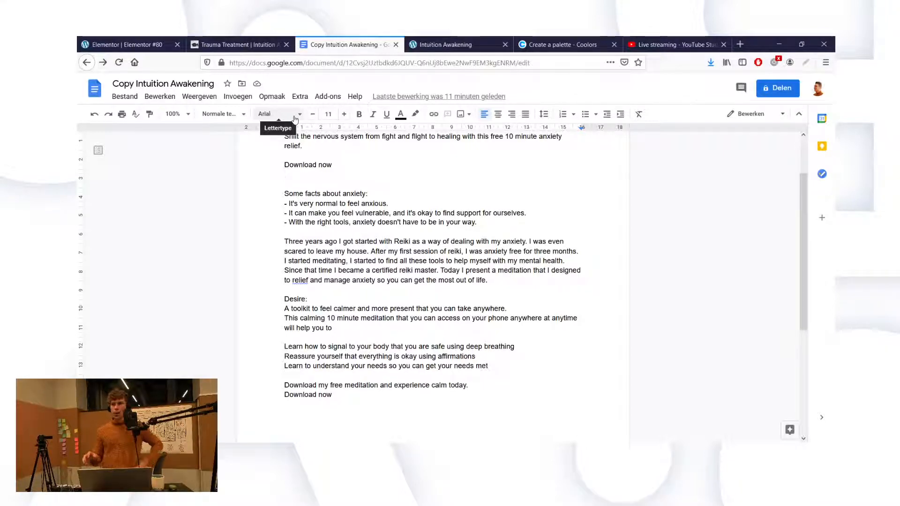
{"action": "left_click", "coordinate": [109, 43]}
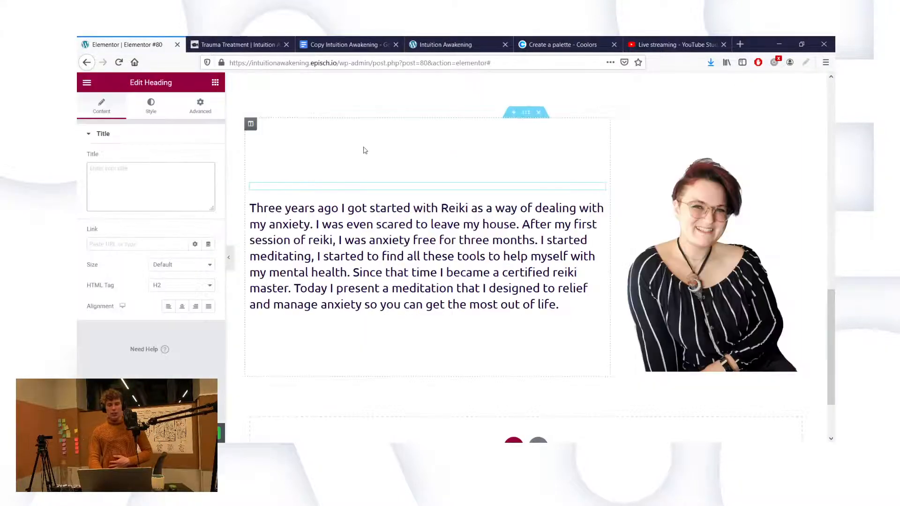
Step: Show the Advanced margin and padding settings of the 'Calm & connected in 10 minutes.' hero section
{"action": "scroll", "coordinate": [366, 150], "scroll_direction": "up", "scroll_amount": 10}
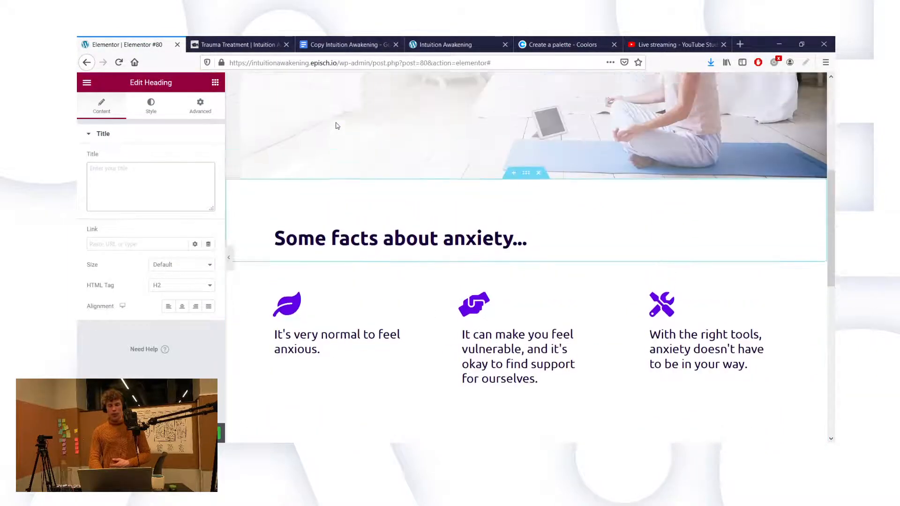
{"action": "scroll", "coordinate": [336, 126], "scroll_direction": "up", "scroll_amount": 4}
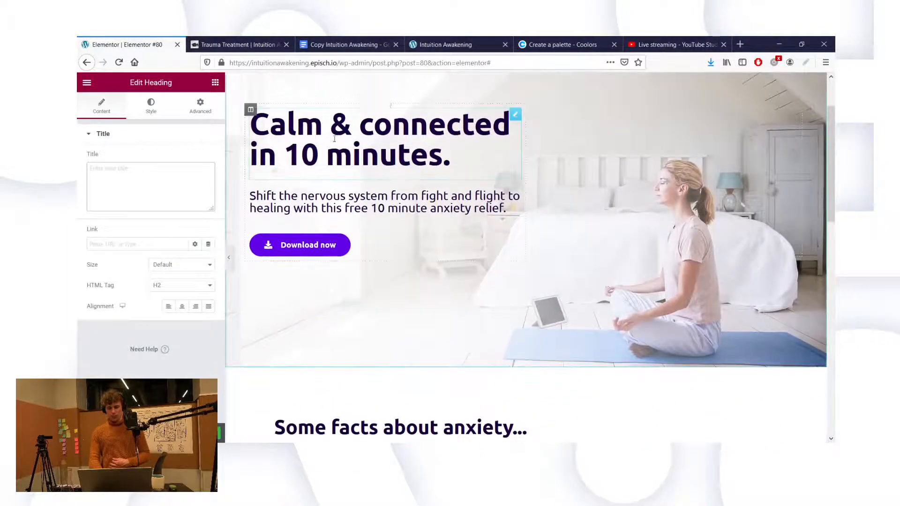
{"action": "scroll", "coordinate": [487, 214], "scroll_direction": "down", "scroll_amount": 4}
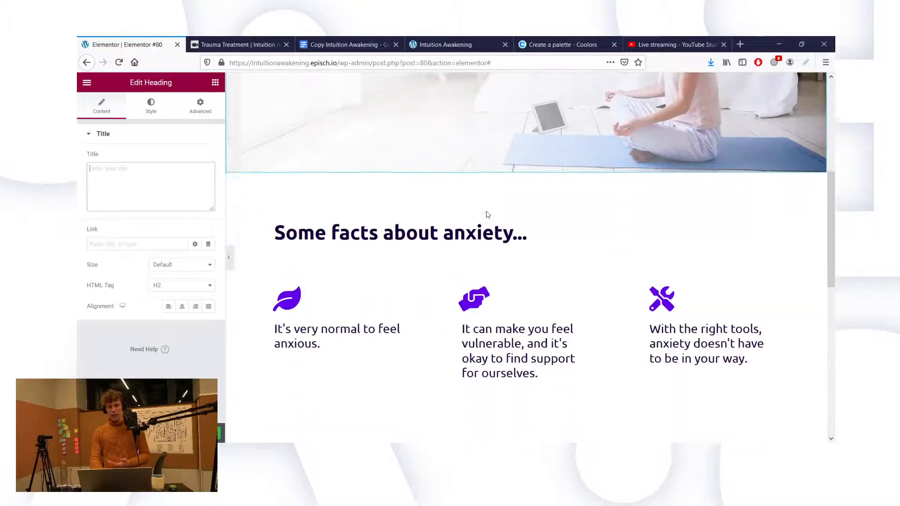
{"action": "scroll", "coordinate": [487, 214], "scroll_direction": "up", "scroll_amount": 3}
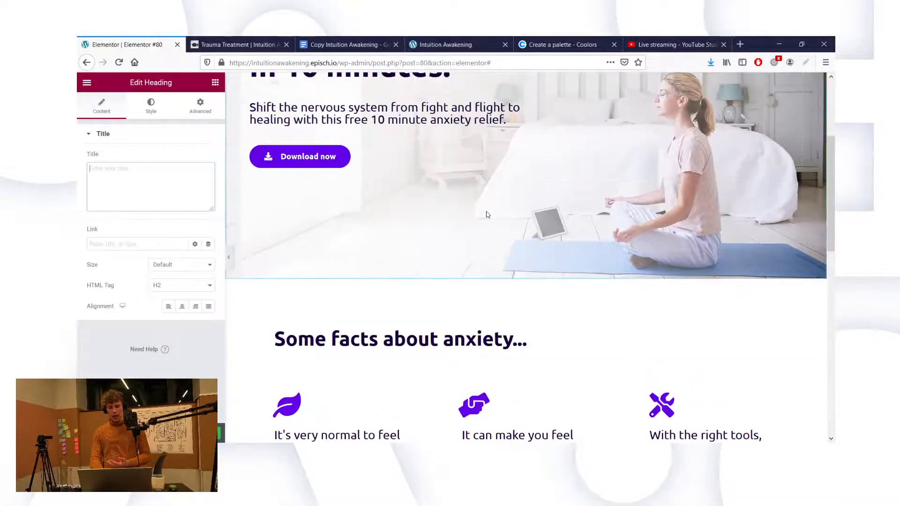
{"action": "scroll", "coordinate": [486, 214], "scroll_direction": "up", "scroll_amount": 3}
{"action": "scroll", "coordinate": [469, 117], "scroll_direction": "up", "scroll_amount": 2}
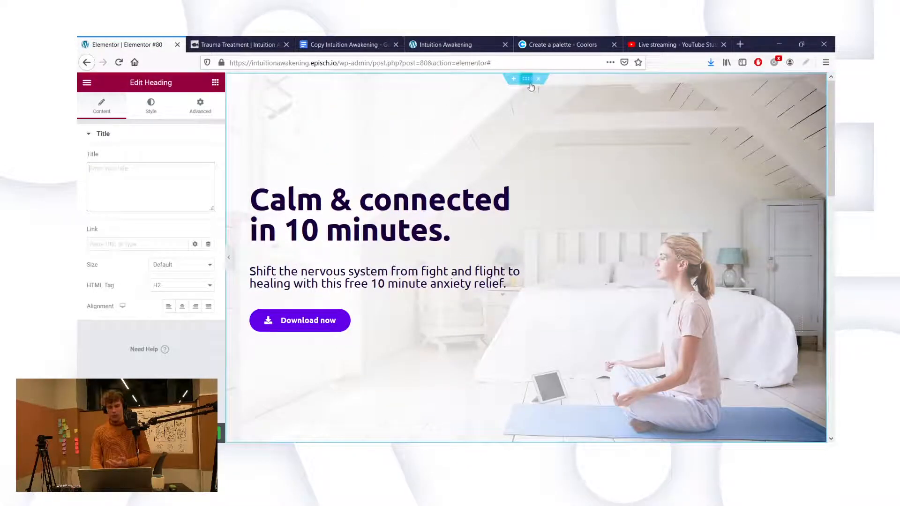
{"action": "left_click", "coordinate": [208, 112]}
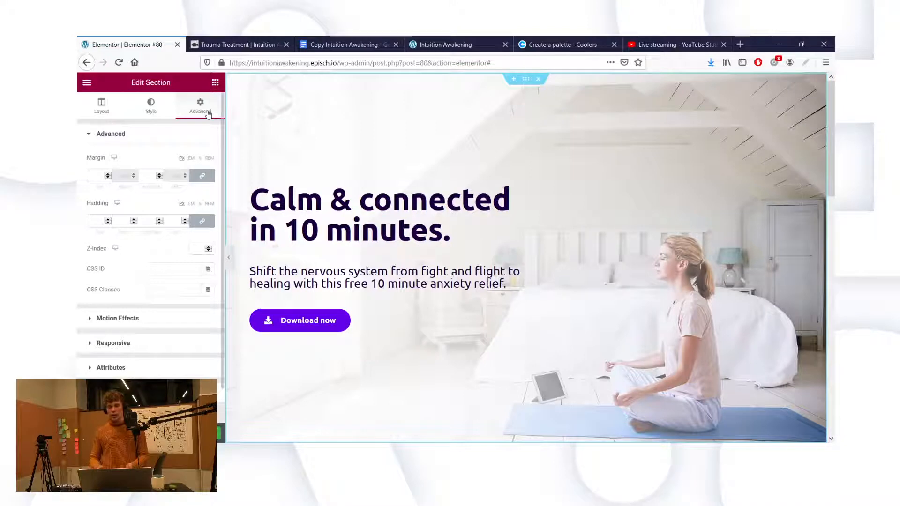
Step: Set the hero section's linked padding to 80 on all sides
{"action": "left_click", "coordinate": [175, 225]}
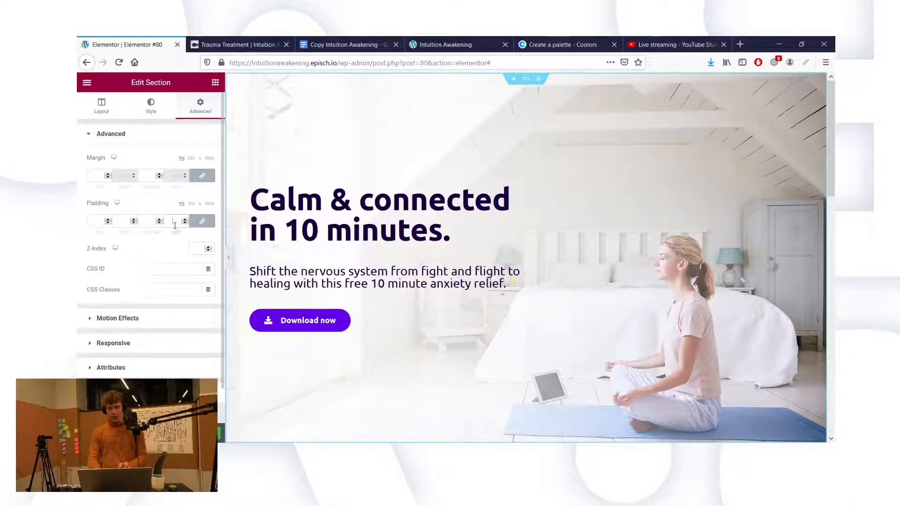
{"action": "type", "text": "60"}
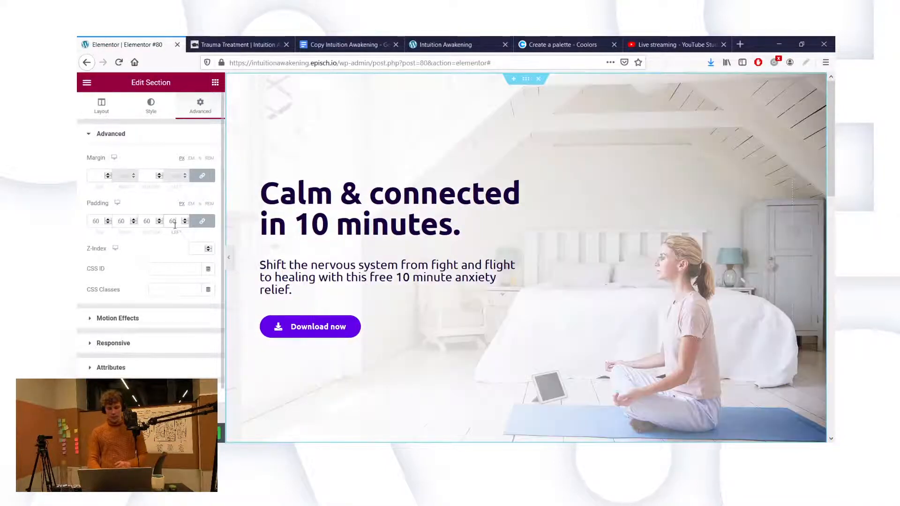
{"action": "scroll", "coordinate": [385, 279], "scroll_direction": "down", "scroll_amount": 5}
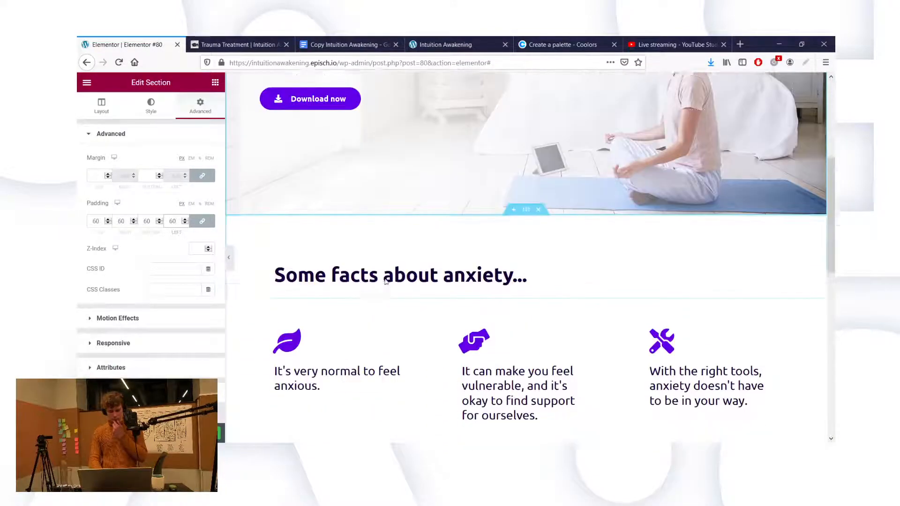
{"action": "scroll", "coordinate": [385, 281], "scroll_direction": "down", "scroll_amount": 2}
{"action": "scroll", "coordinate": [385, 281], "scroll_direction": "up", "scroll_amount": 6}
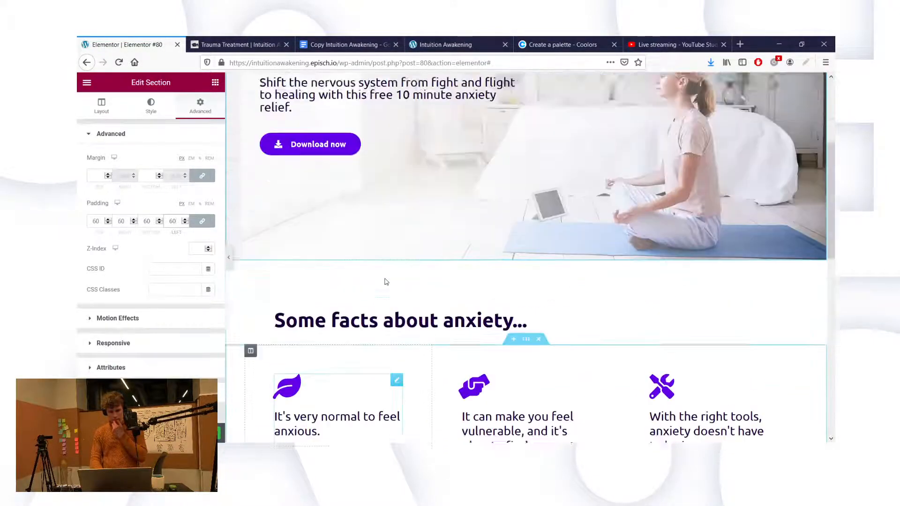
{"action": "scroll", "coordinate": [387, 282], "scroll_direction": "up", "scroll_amount": 1}
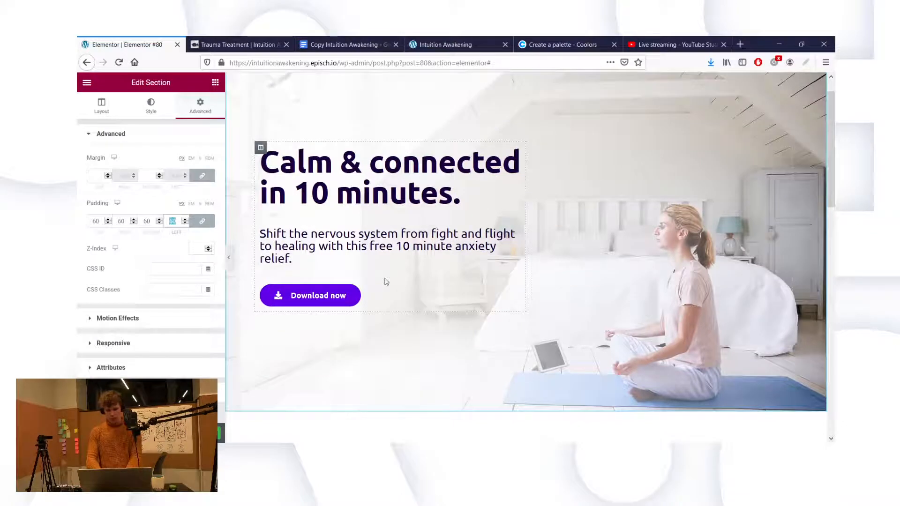
{"action": "type", "text": "80"}
{"action": "scroll", "coordinate": [470, 307], "scroll_direction": "down", "scroll_amount": 3}
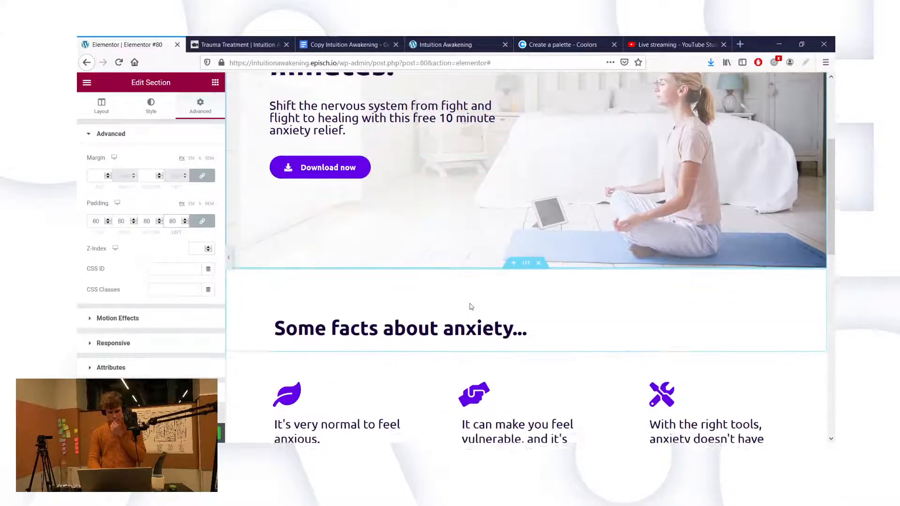
{"action": "scroll", "coordinate": [471, 307], "scroll_direction": "up", "scroll_amount": 3}
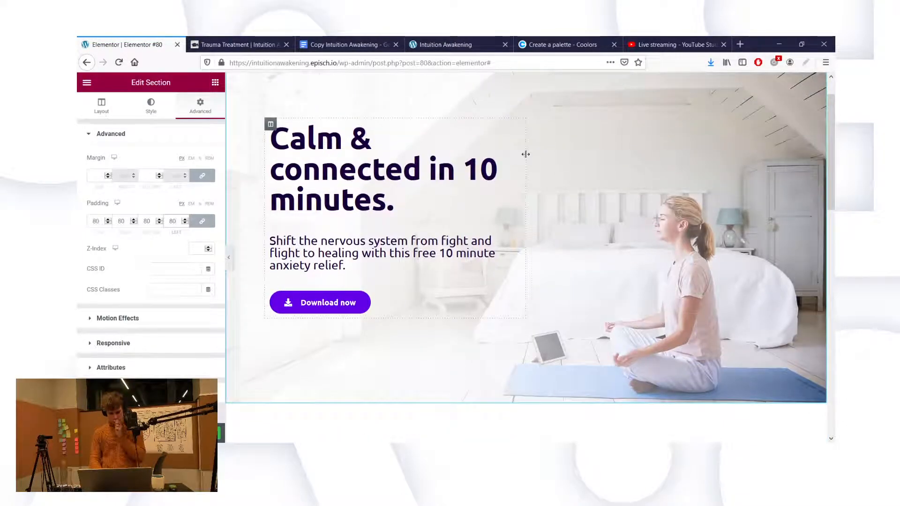
Step: Widen the hero text column to about 52.6% so the headline wraps onto three lines
{"action": "left_click_drag", "start_coordinate": [529, 155], "coordinate": [539, 158]}
{"action": "scroll", "coordinate": [582, 271], "scroll_direction": "down", "scroll_amount": 6}
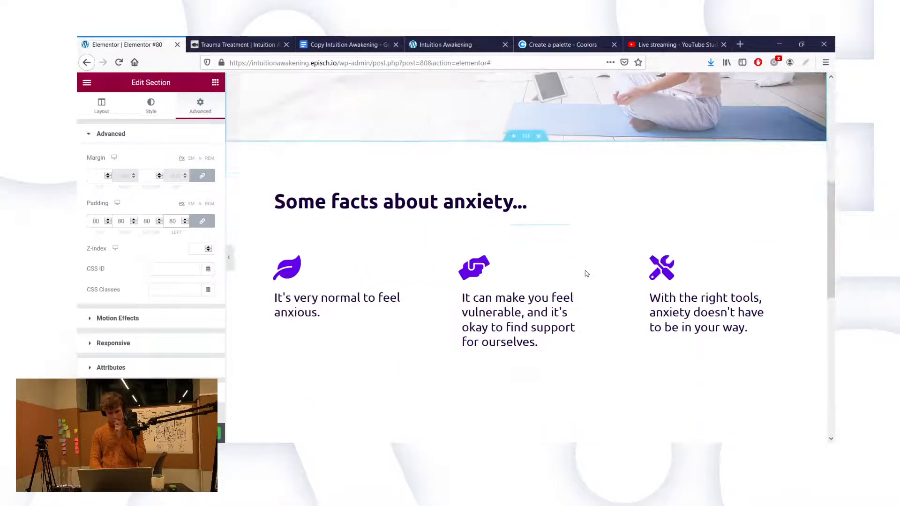
{"action": "scroll", "coordinate": [596, 240], "scroll_direction": "down", "scroll_amount": 1}
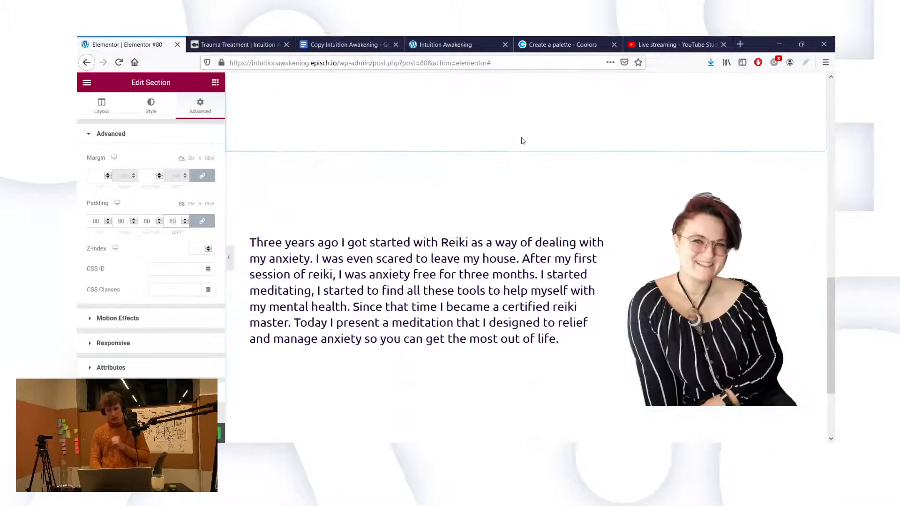
{"action": "scroll", "coordinate": [526, 168], "scroll_direction": "down", "scroll_amount": 2}
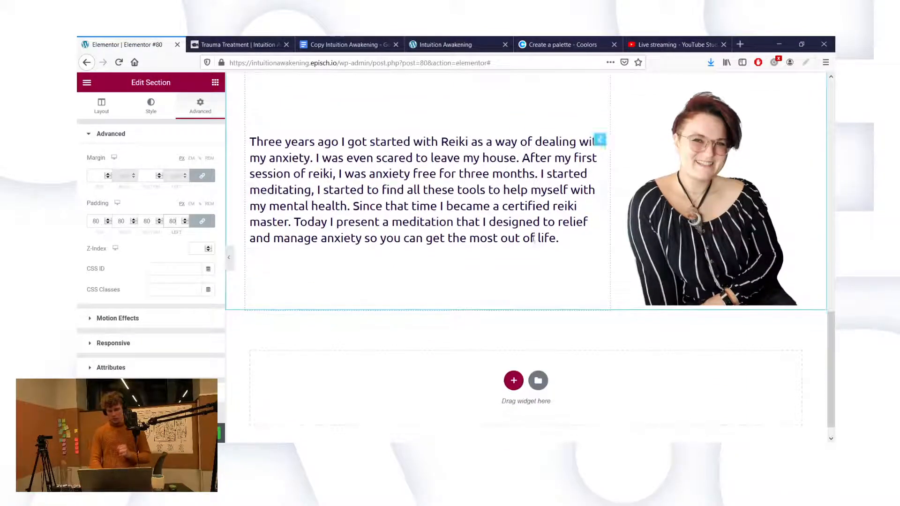
Step: Add an empty single-column section below the Reiki story section
{"action": "left_click", "coordinate": [515, 381]}
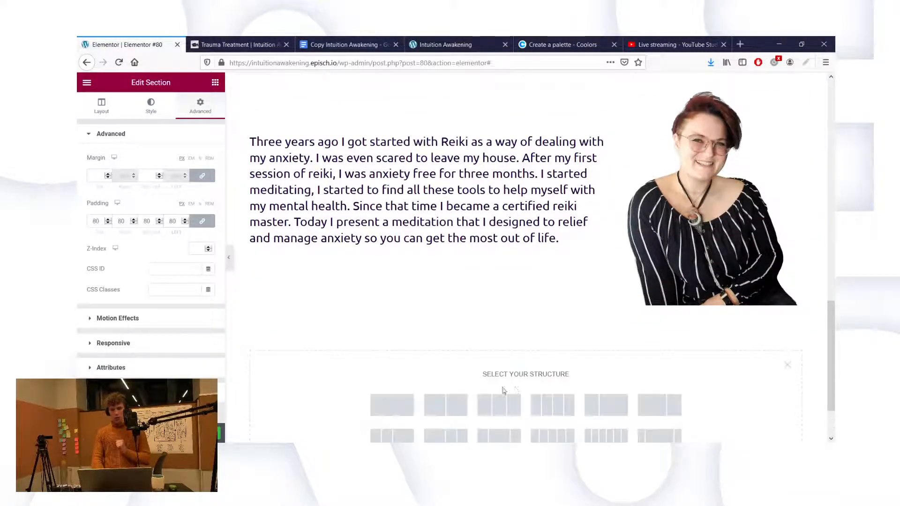
{"action": "scroll", "coordinate": [410, 370], "scroll_direction": "down", "scroll_amount": 1}
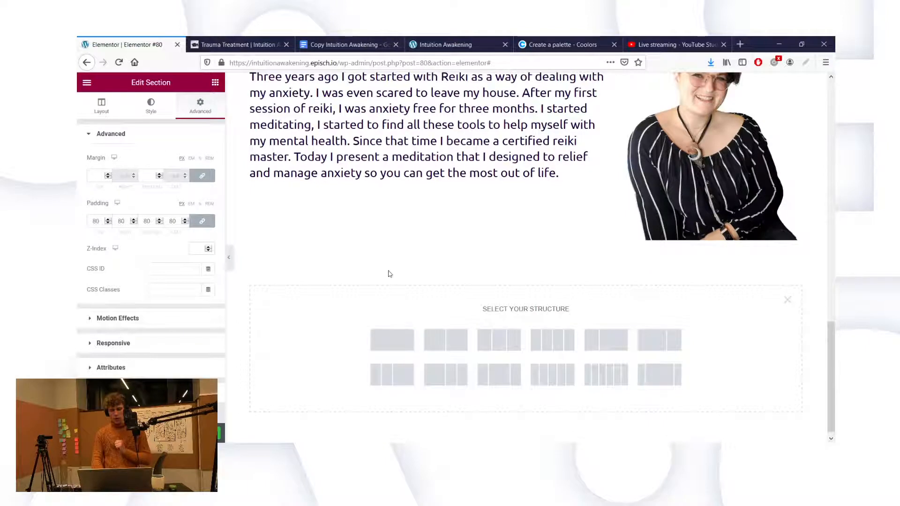
{"action": "scroll", "coordinate": [388, 274], "scroll_direction": "up", "scroll_amount": 1}
{"action": "scroll", "coordinate": [388, 274], "scroll_direction": "up", "scroll_amount": 1}
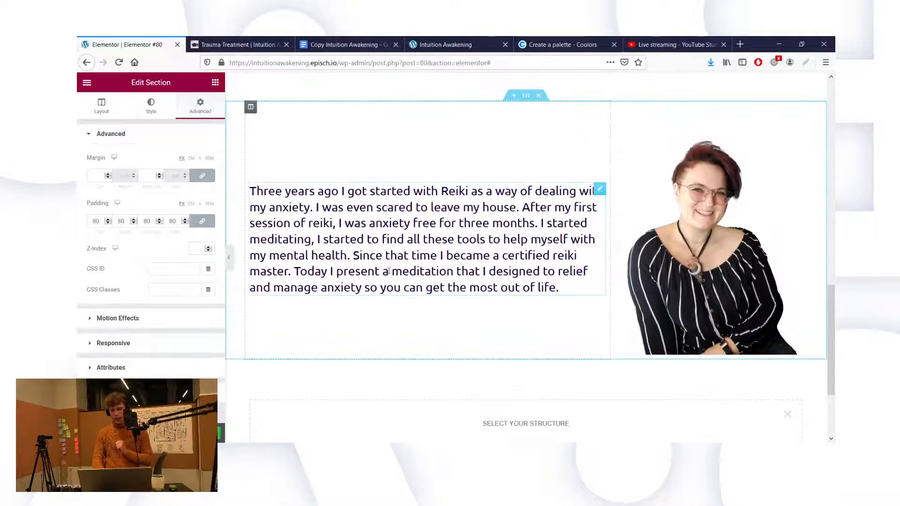
{"action": "scroll", "coordinate": [388, 271], "scroll_direction": "down", "scroll_amount": 2}
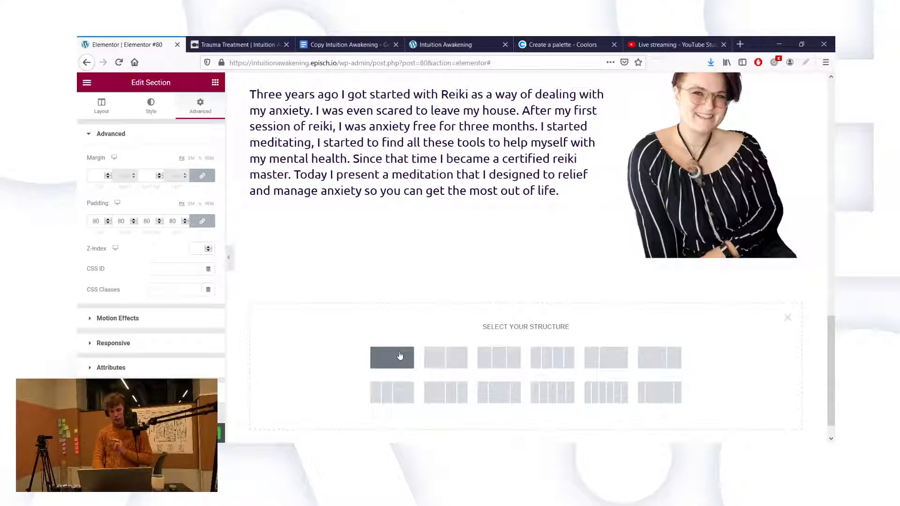
{"action": "left_click", "coordinate": [400, 356]}
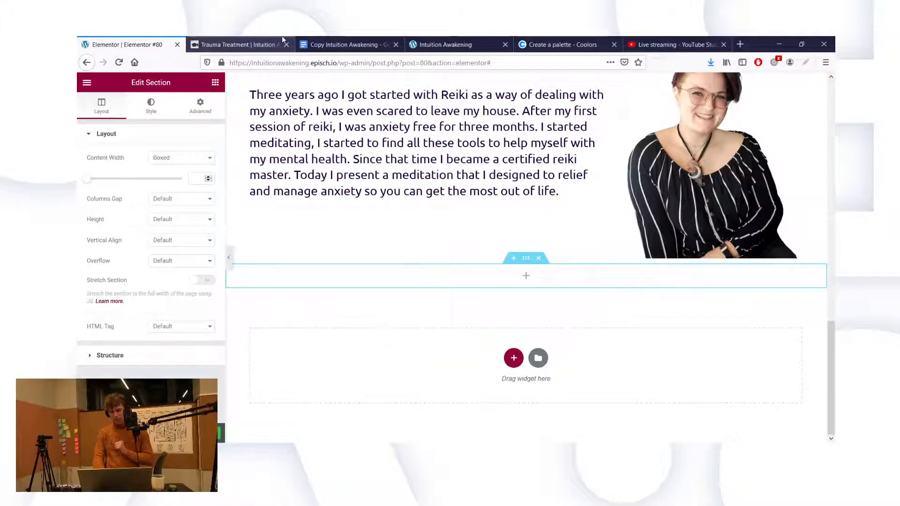
Step: Check the Desire copy in the Copy Intuition Awakening doc, then return to Elementor
{"action": "left_click", "coordinate": [323, 44]}
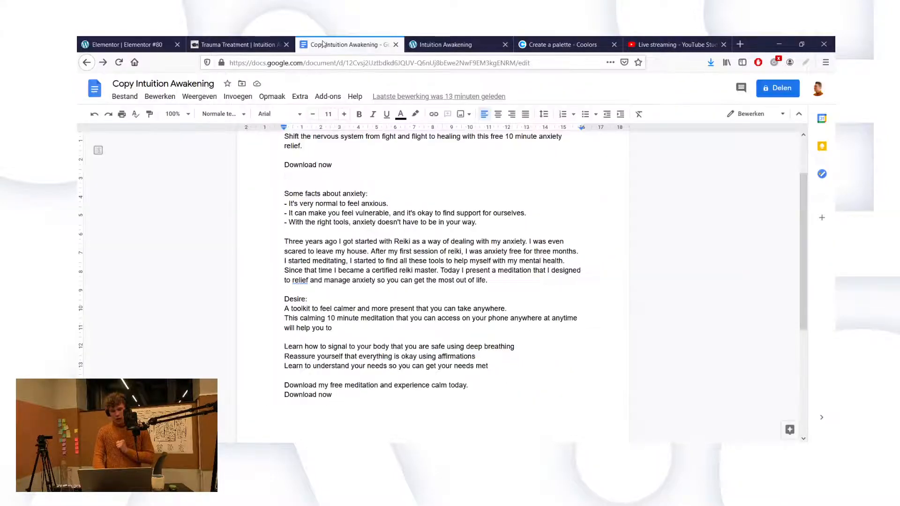
{"action": "left_click", "coordinate": [395, 310]}
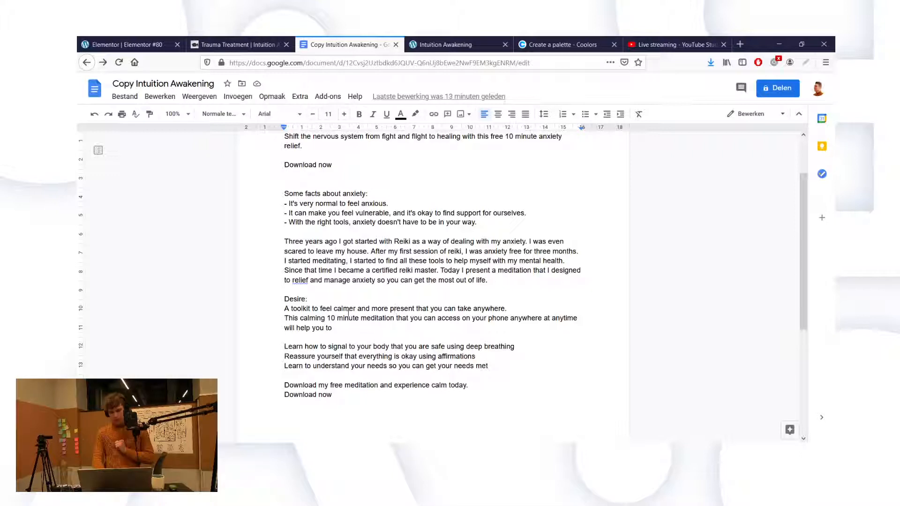
{"action": "left_click", "coordinate": [143, 42]}
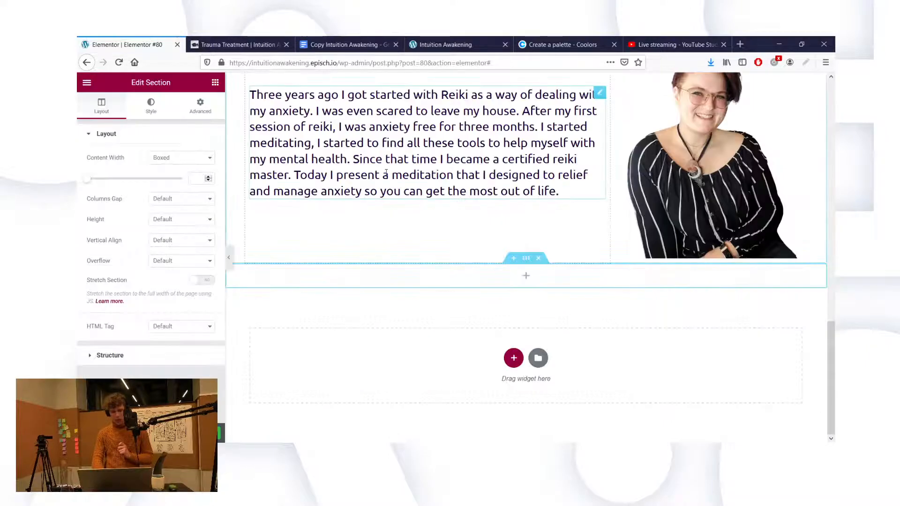
Step: Duplicate the 'Some facts about anxiety...' heading and drag the copy down into the Reiki story section
{"action": "scroll", "coordinate": [387, 175], "scroll_direction": "up", "scroll_amount": 5}
{"action": "scroll", "coordinate": [386, 176], "scroll_direction": "up", "scroll_amount": 7}
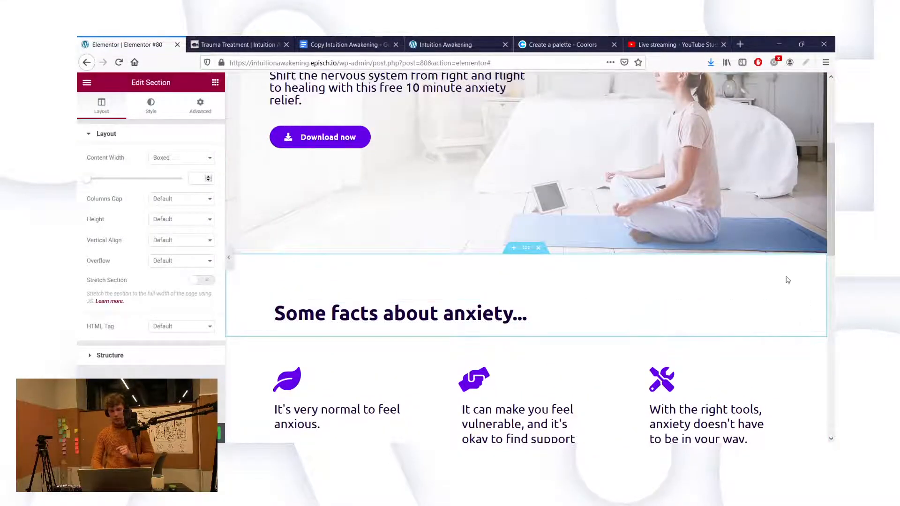
{"action": "right_click", "coordinate": [770, 309]}
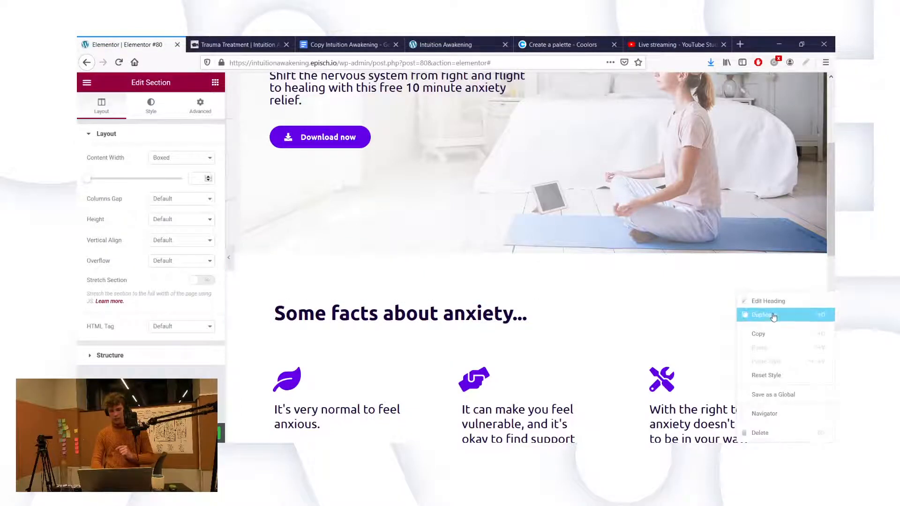
{"action": "left_click", "coordinate": [774, 317]}
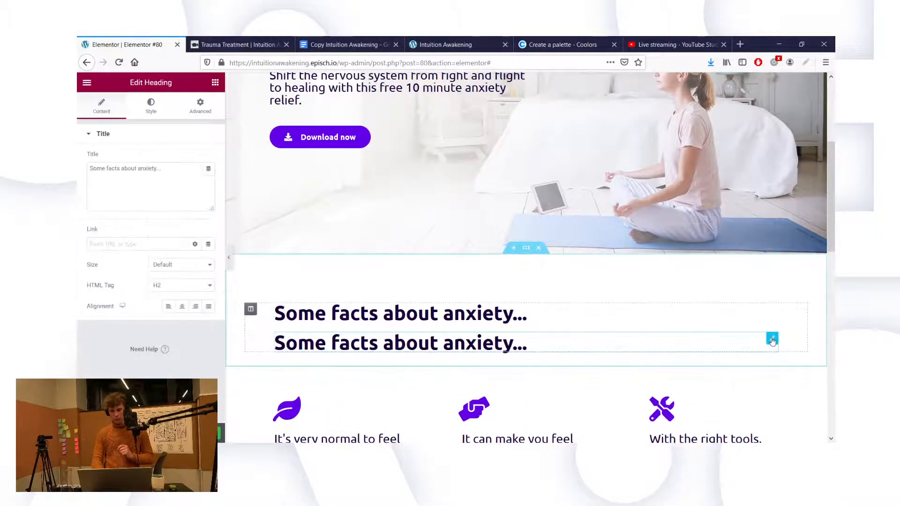
{"action": "left_click_drag", "start_coordinate": [773, 342], "coordinate": [625, 426]}
{"action": "scroll", "coordinate": [513, 416], "scroll_direction": "down", "scroll_amount": 5}
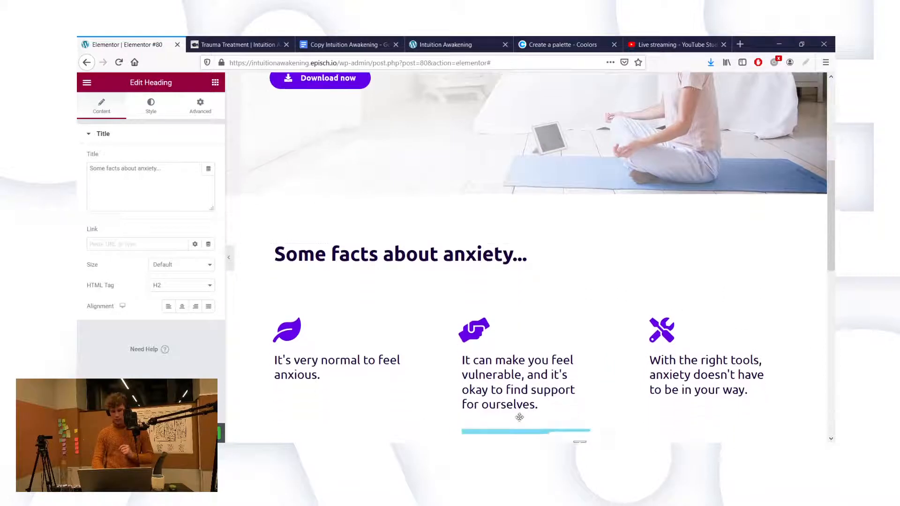
{"action": "left_click_drag", "start_coordinate": [514, 415], "coordinate": [564, 395]}
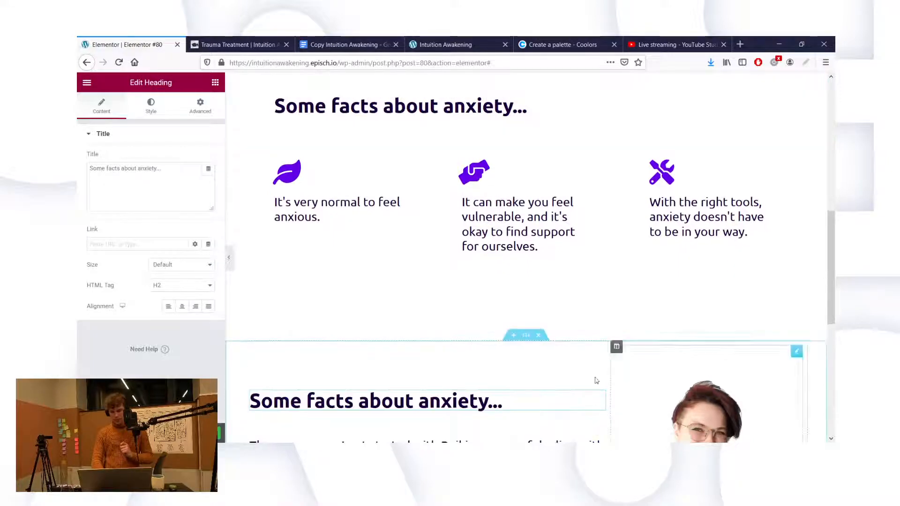
Step: Move the heading copy into the new empty section below the Reiki story
{"action": "scroll", "coordinate": [531, 349], "scroll_direction": "down", "scroll_amount": 1}
{"action": "scroll", "coordinate": [531, 349], "scroll_direction": "down", "scroll_amount": 4}
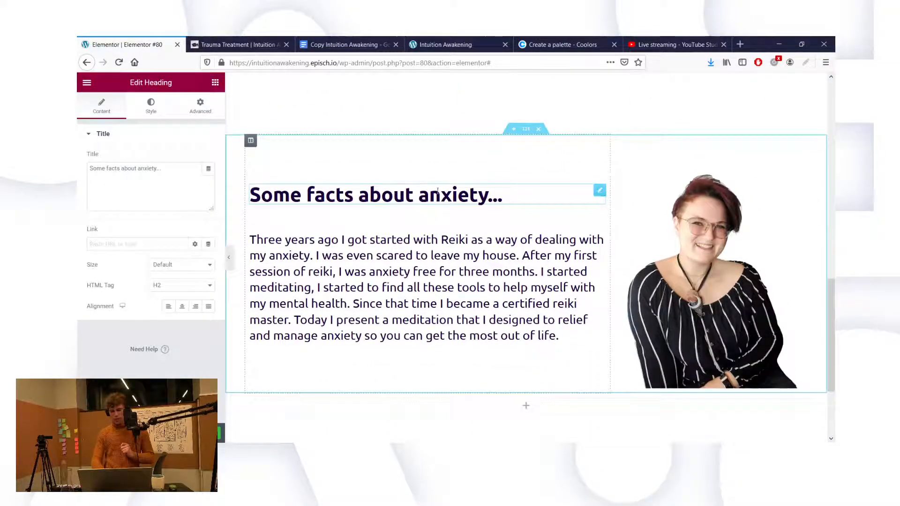
{"action": "scroll", "coordinate": [536, 352], "scroll_direction": "down", "scroll_amount": 2}
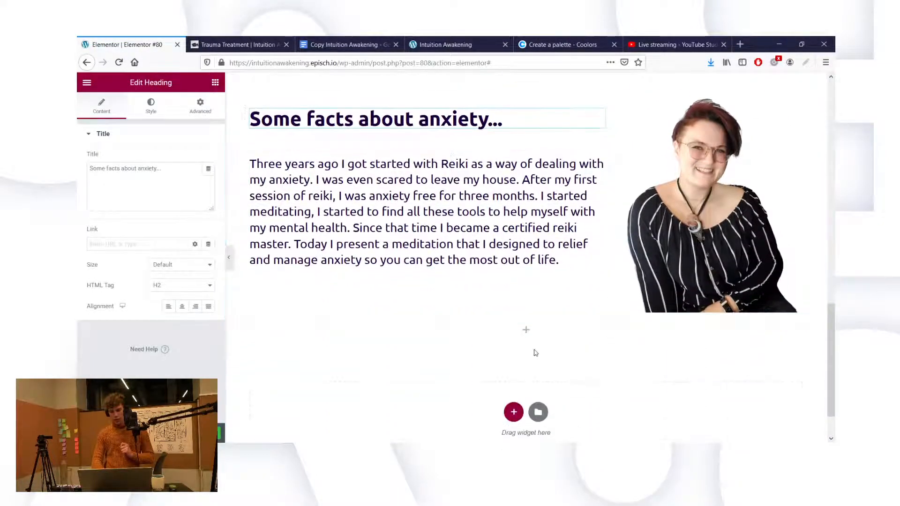
{"action": "scroll", "coordinate": [535, 352], "scroll_direction": "up", "scroll_amount": 1}
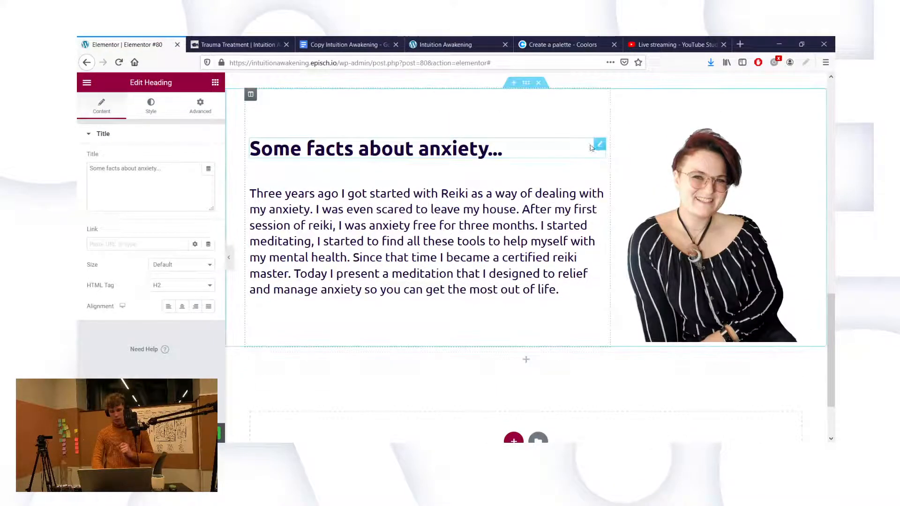
{"action": "left_click_drag", "start_coordinate": [597, 146], "coordinate": [498, 356]}
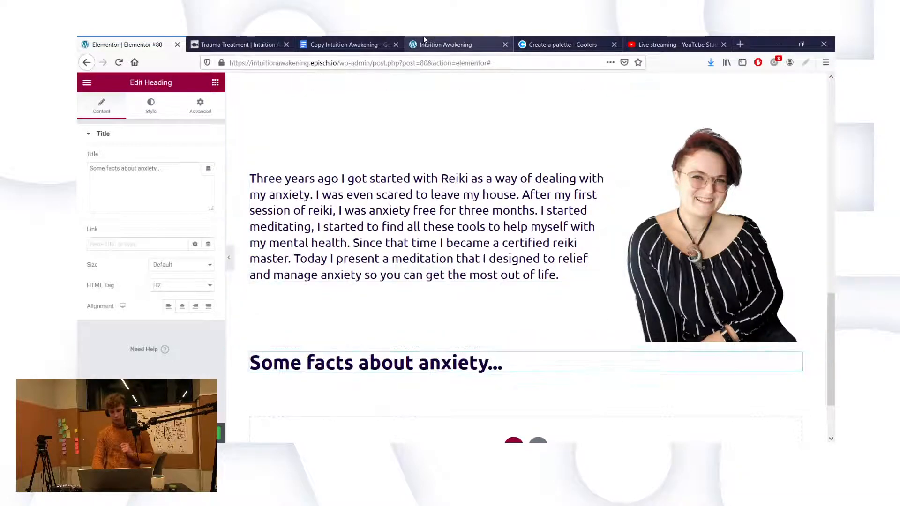
{"action": "left_click", "coordinate": [438, 41]}
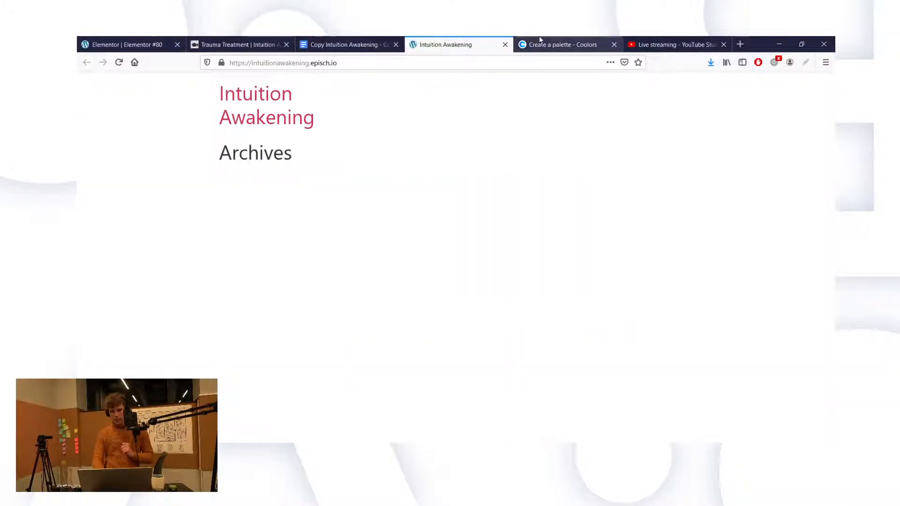
Step: Copy the 'This calming 10 minute meditation… will help you to' sentence from the Desire copy
{"action": "left_click", "coordinate": [563, 43]}
{"action": "left_click", "coordinate": [361, 41]}
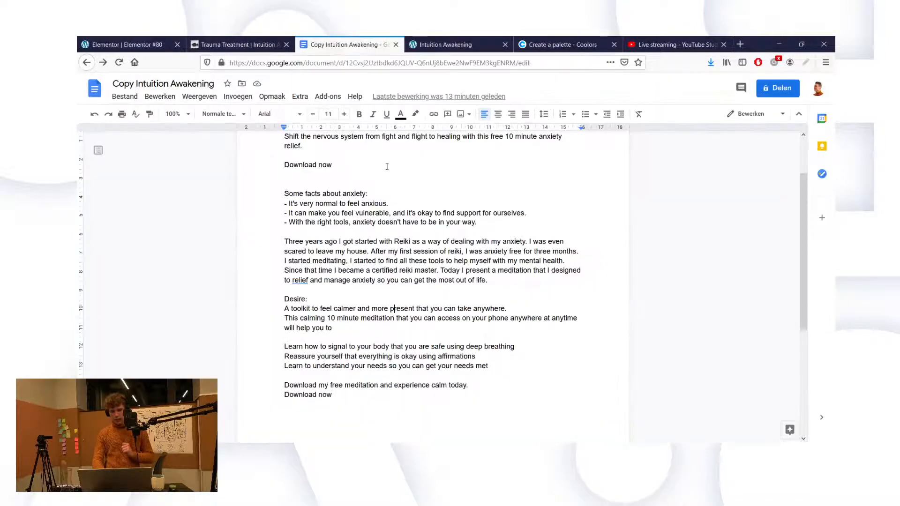
{"action": "triple_click", "coordinate": [293, 319]}
{"action": "key", "text": "ctrl+c"}
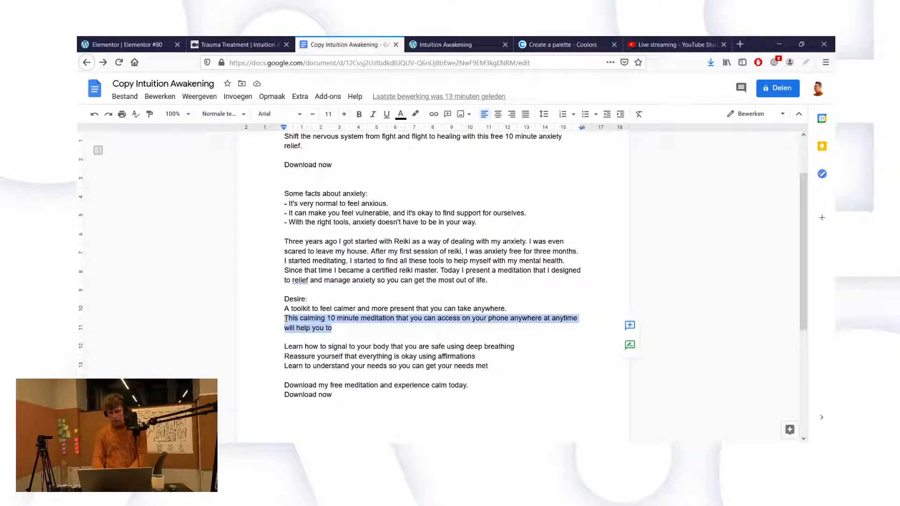
{"action": "left_click", "coordinate": [127, 45]}
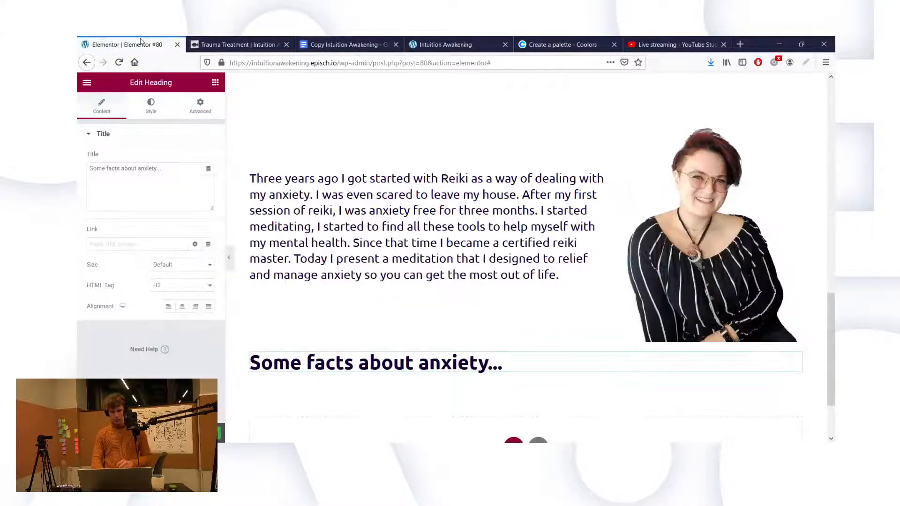
Step: Duplicate the reiki paragraph text block
{"action": "scroll", "coordinate": [468, 281], "scroll_direction": "up", "scroll_amount": 3}
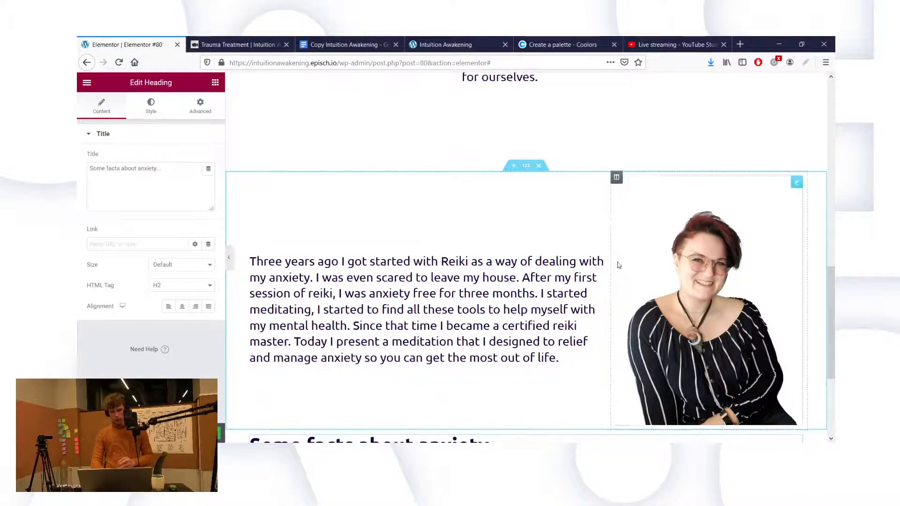
{"action": "scroll", "coordinate": [579, 261], "scroll_direction": "up", "scroll_amount": 1}
{"action": "scroll", "coordinate": [579, 261], "scroll_direction": "up", "scroll_amount": 2}
{"action": "scroll", "coordinate": [579, 159], "scroll_direction": "up", "scroll_amount": 3}
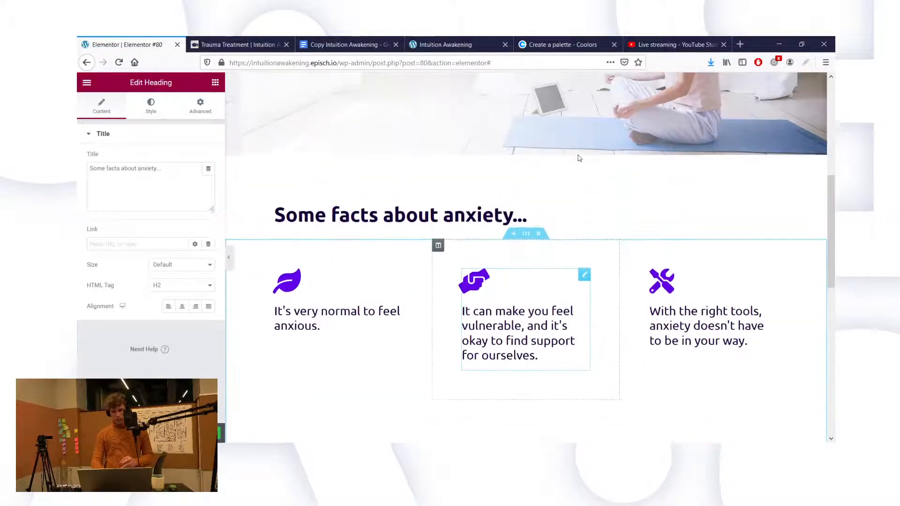
{"action": "scroll", "coordinate": [579, 158], "scroll_direction": "down", "scroll_amount": 5}
{"action": "scroll", "coordinate": [580, 158], "scroll_direction": "down", "scroll_amount": 4}
{"action": "scroll", "coordinate": [596, 89], "scroll_direction": "down", "scroll_amount": 1}
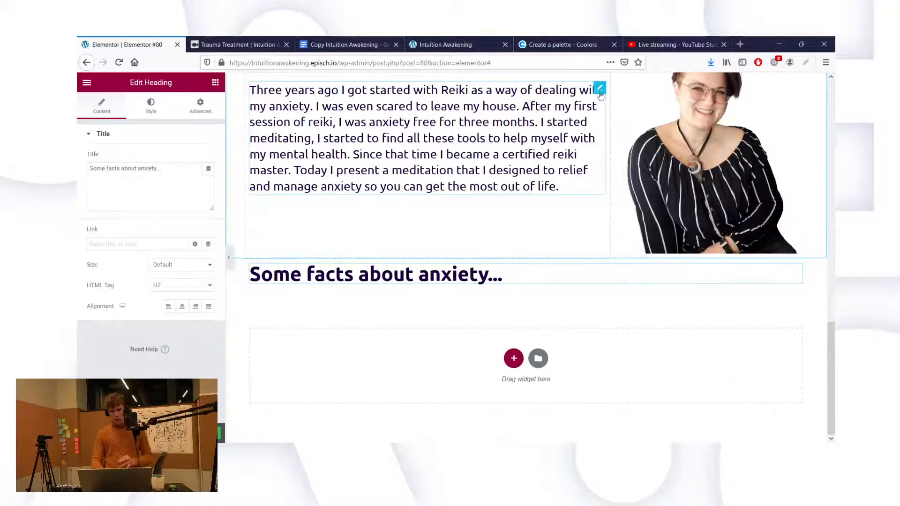
{"action": "right_click", "coordinate": [600, 90]}
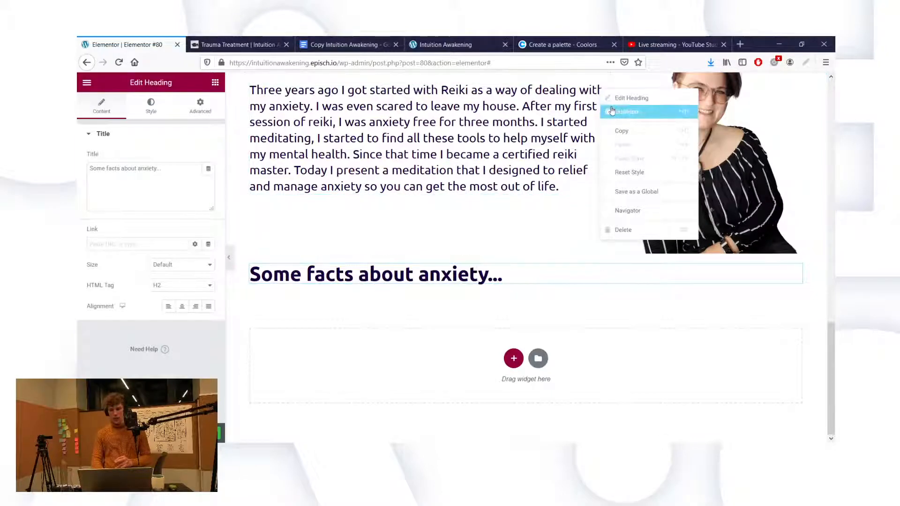
{"action": "left_click", "coordinate": [628, 112]}
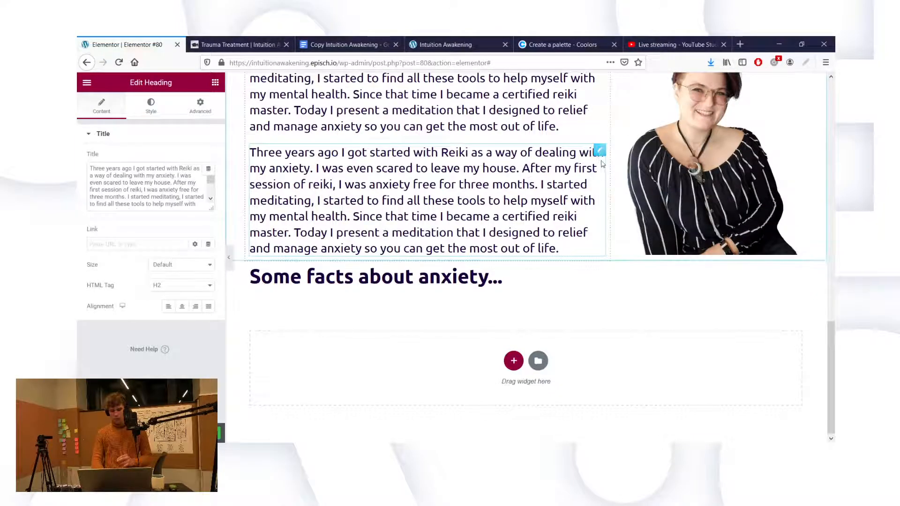
Step: Move the copy below the lower anxiety facts heading and paste in the meditation sentence
{"action": "left_click_drag", "start_coordinate": [597, 158], "coordinate": [420, 297]}
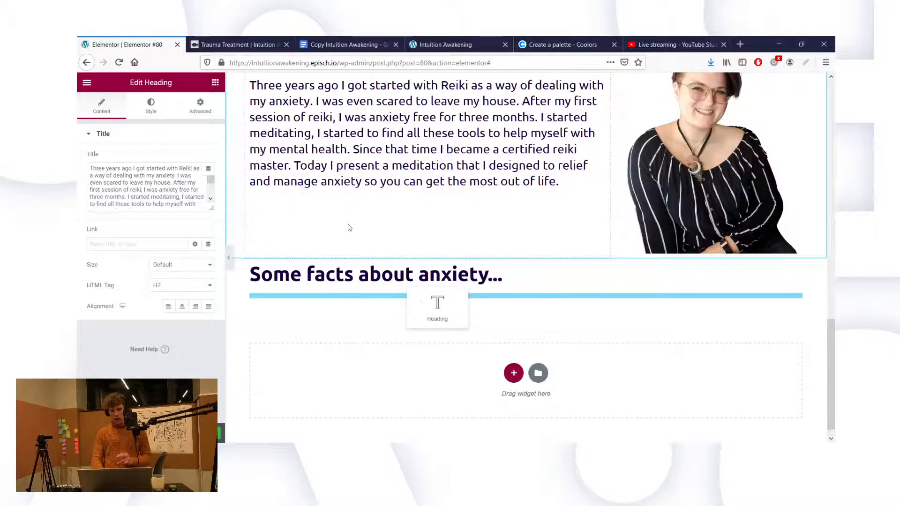
{"action": "left_click_drag", "start_coordinate": [349, 228], "coordinate": [329, 221]}
{"action": "key", "text": "ctrl+a"}
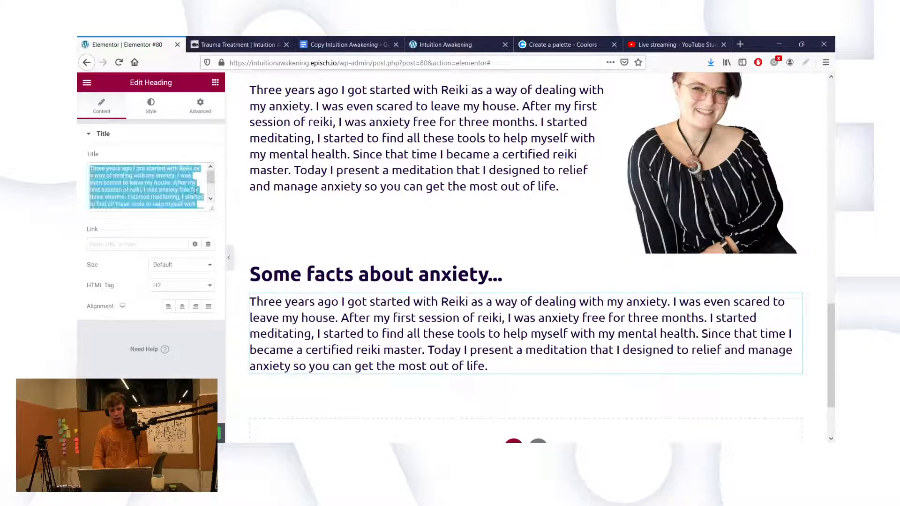
{"action": "key", "text": "ctrl+v"}
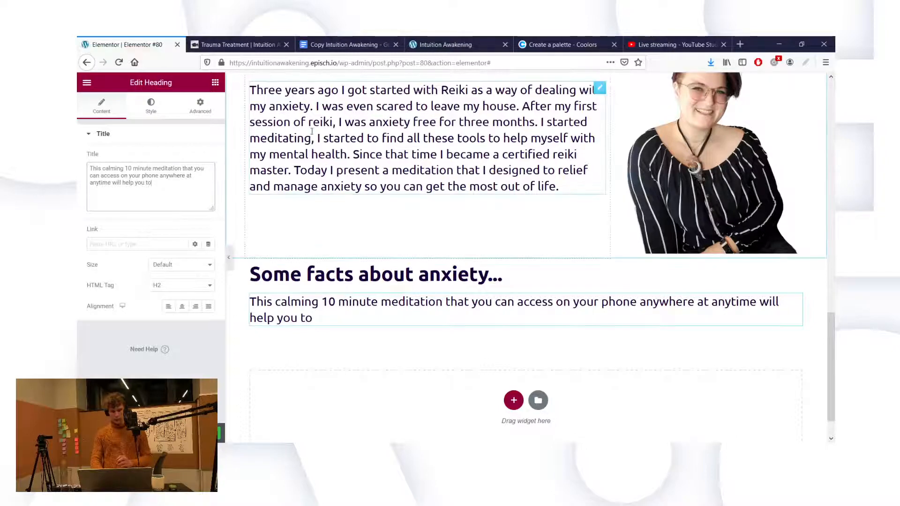
{"action": "left_click", "coordinate": [354, 39]}
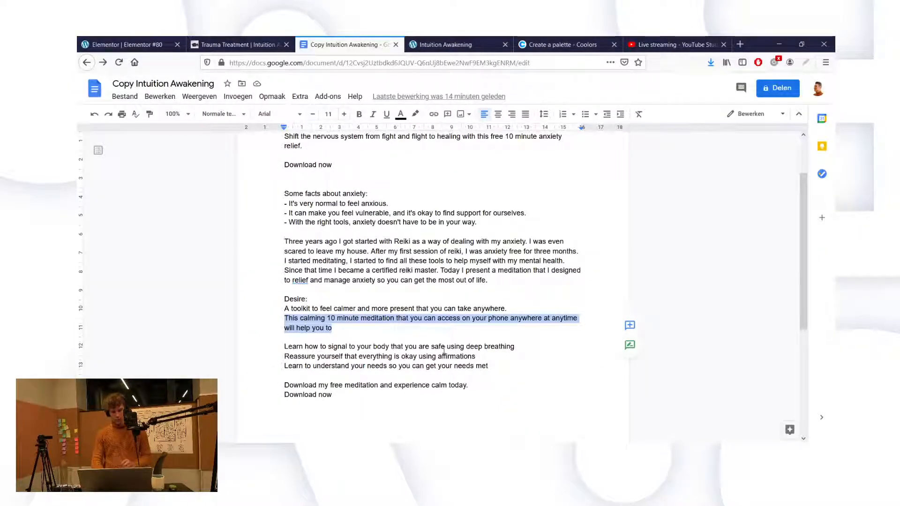
Step: Duplicate the three-icon anxiety facts section
{"action": "left_click", "coordinate": [120, 39]}
{"action": "scroll", "coordinate": [332, 225], "scroll_direction": "up", "scroll_amount": 5}
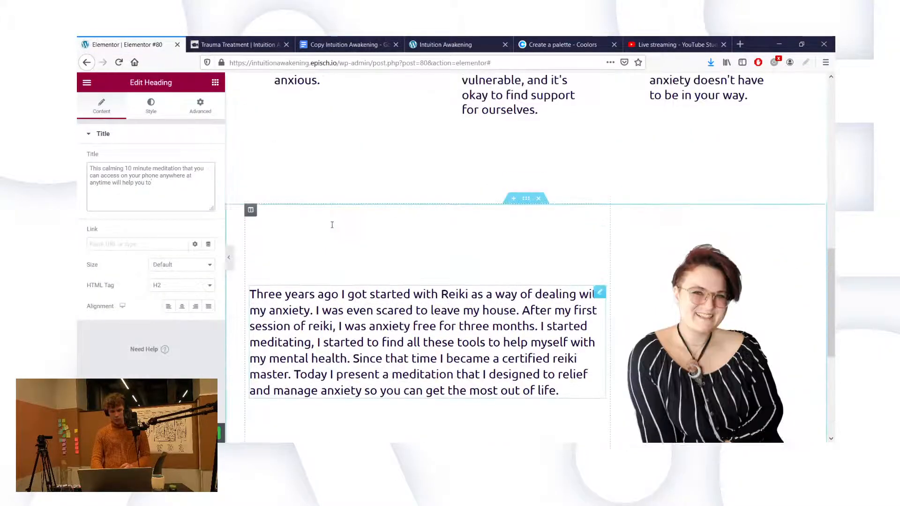
{"action": "scroll", "coordinate": [332, 225], "scroll_direction": "up", "scroll_amount": 3}
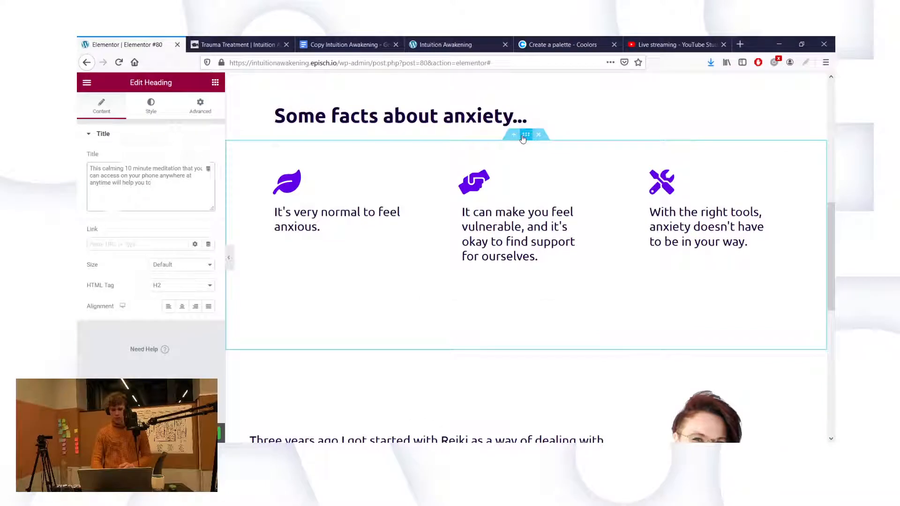
{"action": "right_click", "coordinate": [523, 137]}
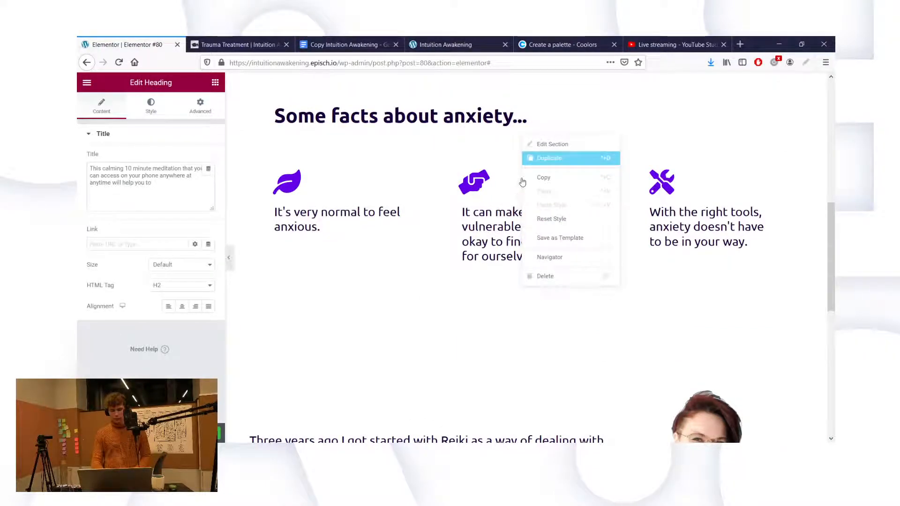
{"action": "left_click", "coordinate": [550, 158]}
Step: Place the section copy beneath the 'This calming 10 minute meditation' text
{"action": "scroll", "coordinate": [545, 379], "scroll_direction": "down", "scroll_amount": 2}
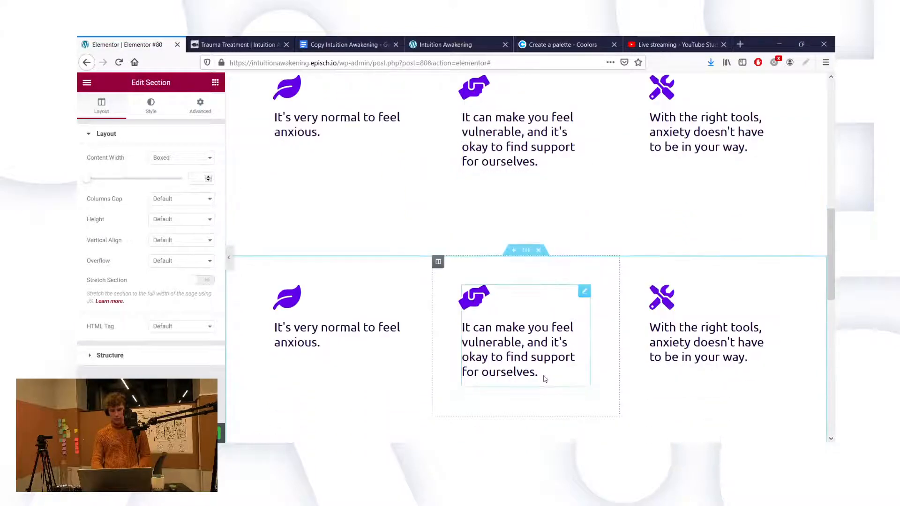
{"action": "left_click_drag", "start_coordinate": [526, 250], "coordinate": [541, 286]}
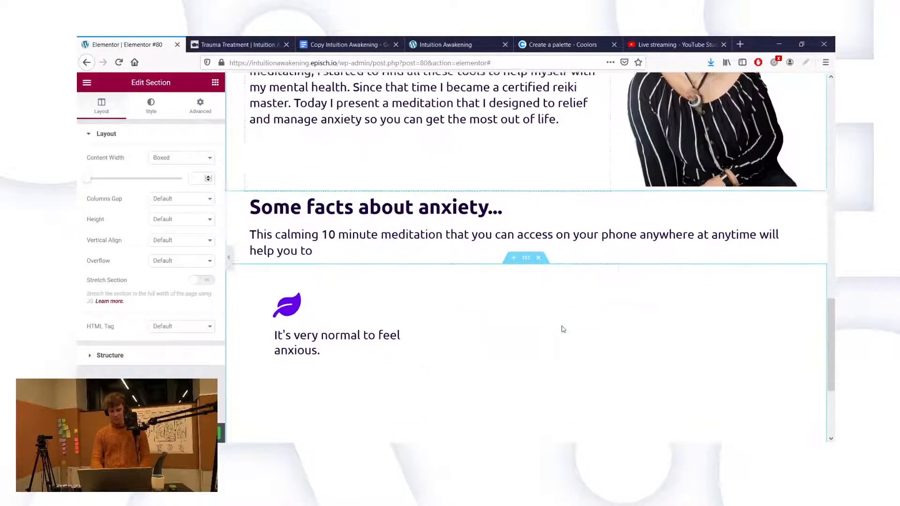
{"action": "scroll", "coordinate": [520, 268], "scroll_direction": "down", "scroll_amount": 3}
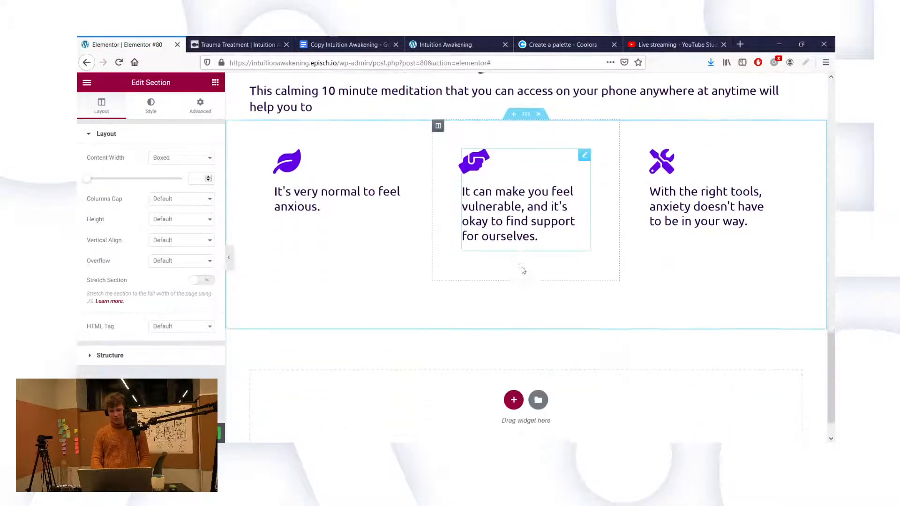
{"action": "scroll", "coordinate": [523, 270], "scroll_direction": "up", "scroll_amount": 5}
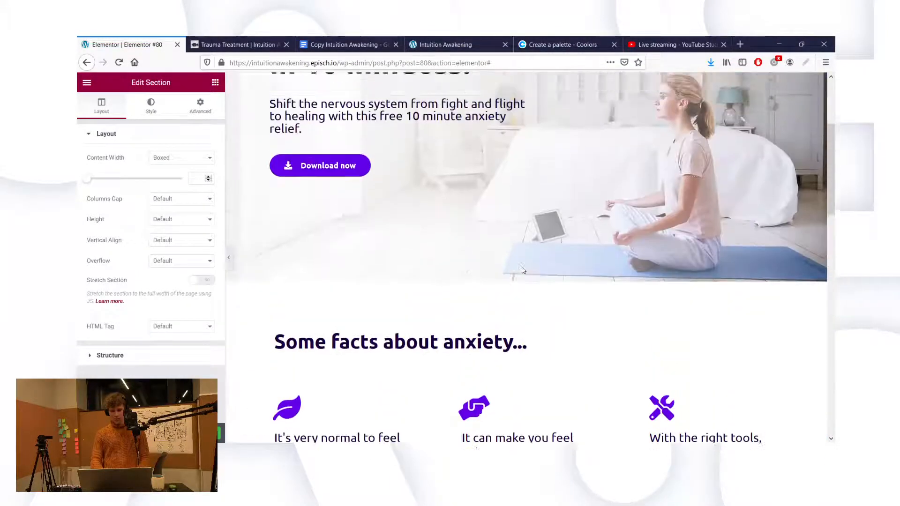
{"action": "scroll", "coordinate": [523, 271], "scroll_direction": "up", "scroll_amount": 3}
{"action": "scroll", "coordinate": [522, 268], "scroll_direction": "down", "scroll_amount": 7}
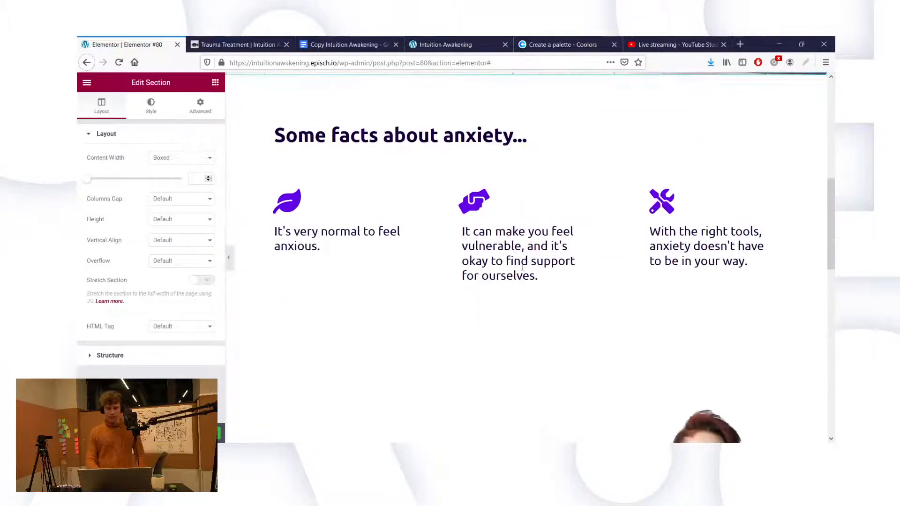
{"action": "scroll", "coordinate": [523, 269], "scroll_direction": "down", "scroll_amount": 6}
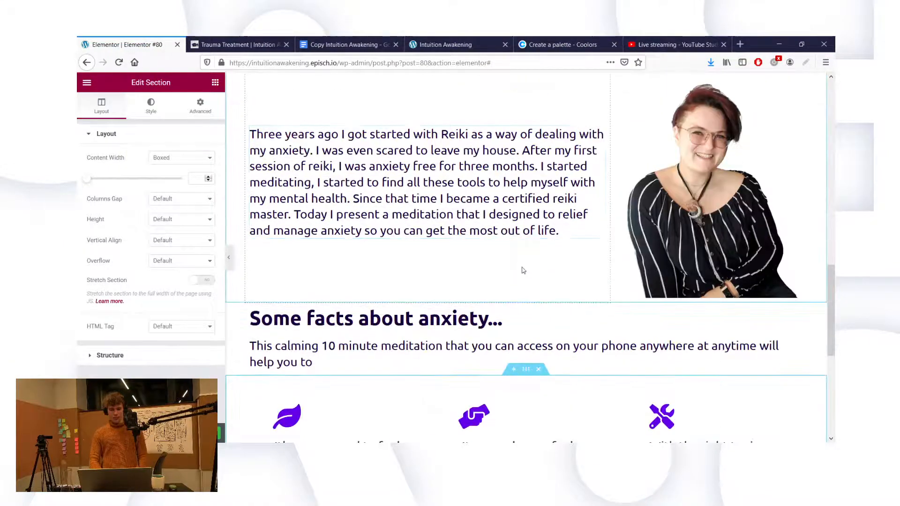
{"action": "scroll", "coordinate": [523, 271], "scroll_direction": "down", "scroll_amount": 9}
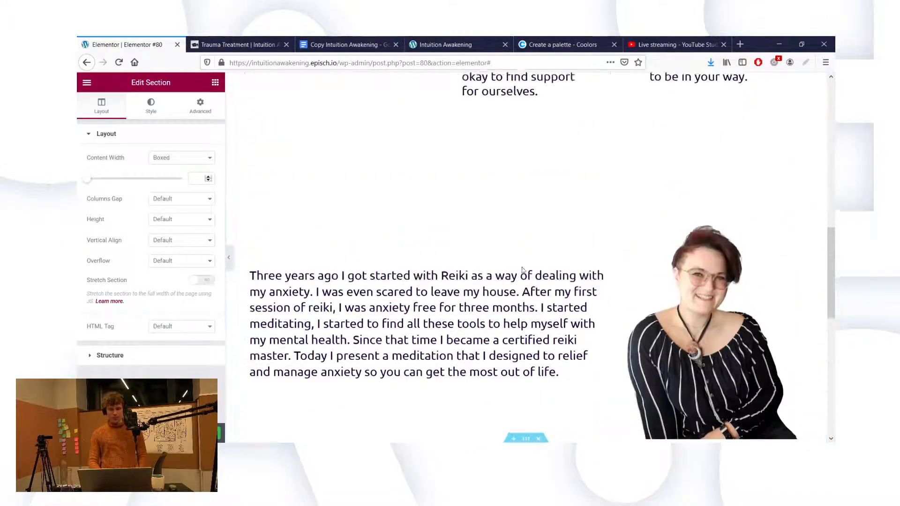
{"action": "scroll", "coordinate": [523, 270], "scroll_direction": "up", "scroll_amount": 6}
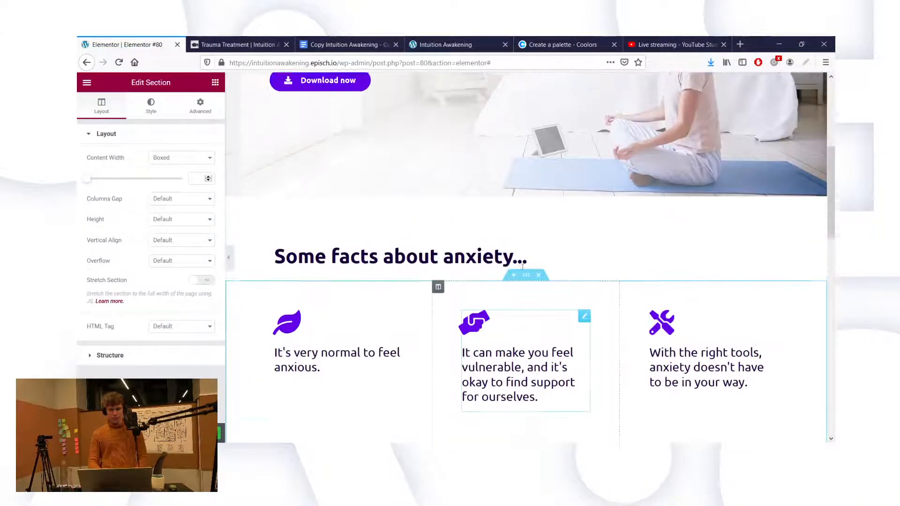
{"action": "scroll", "coordinate": [522, 267], "scroll_direction": "down", "scroll_amount": 3}
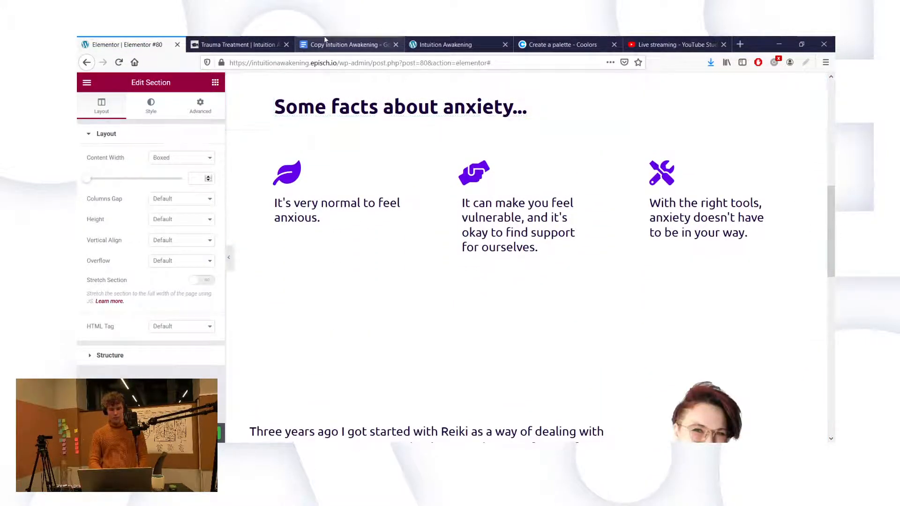
{"action": "left_click", "coordinate": [326, 42]}
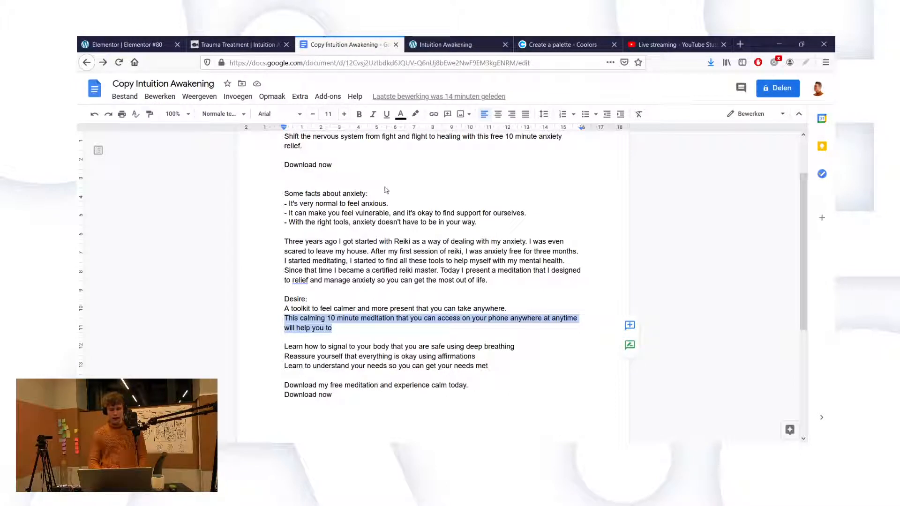
Step: Paste the deep-breathing line from the copy document as the first icon box's title
{"action": "left_click", "coordinate": [376, 318]}
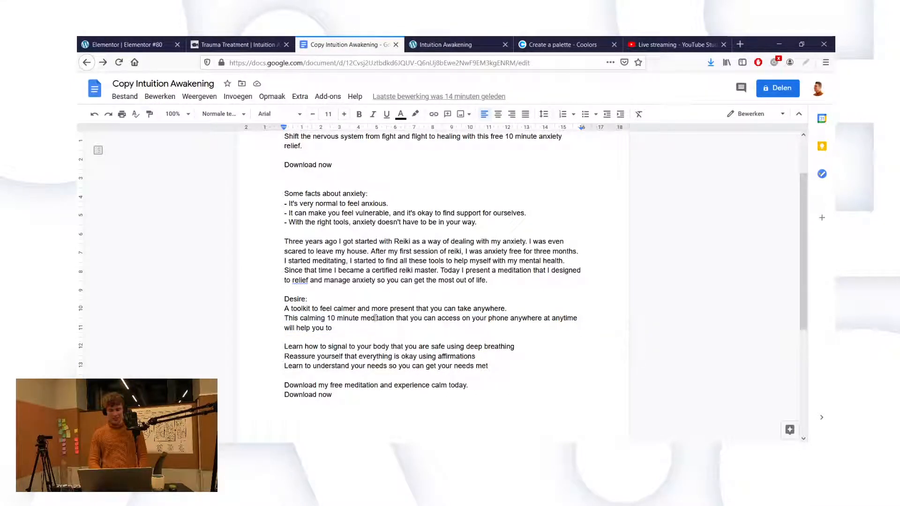
{"action": "triple_click", "coordinate": [366, 345]}
{"action": "key", "text": "ctrl+c"}
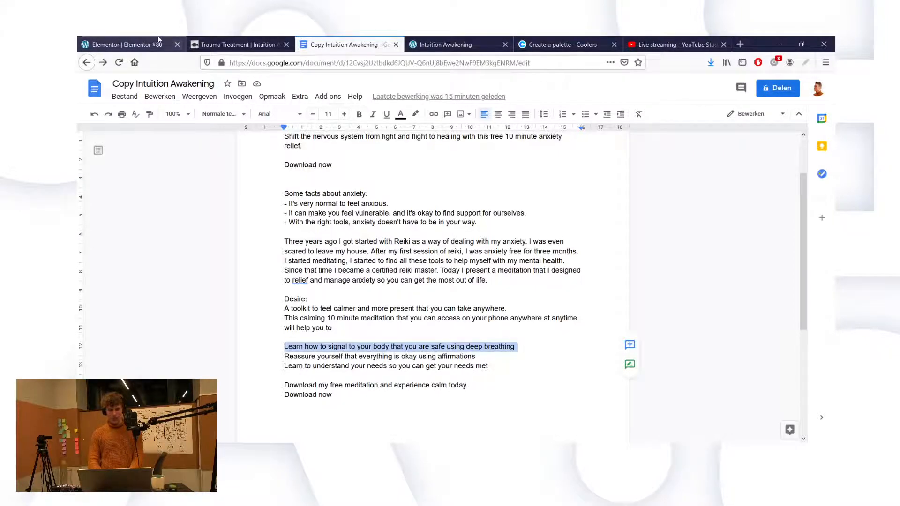
{"action": "left_click", "coordinate": [123, 44]}
{"action": "scroll", "coordinate": [361, 278], "scroll_direction": "down", "scroll_amount": 3}
{"action": "scroll", "coordinate": [361, 278], "scroll_direction": "down", "scroll_amount": 5}
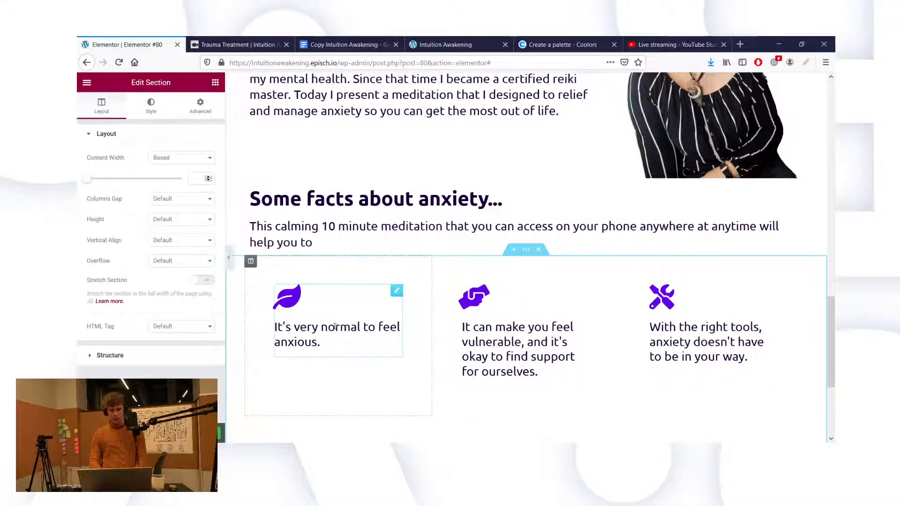
{"action": "left_click", "coordinate": [319, 342]}
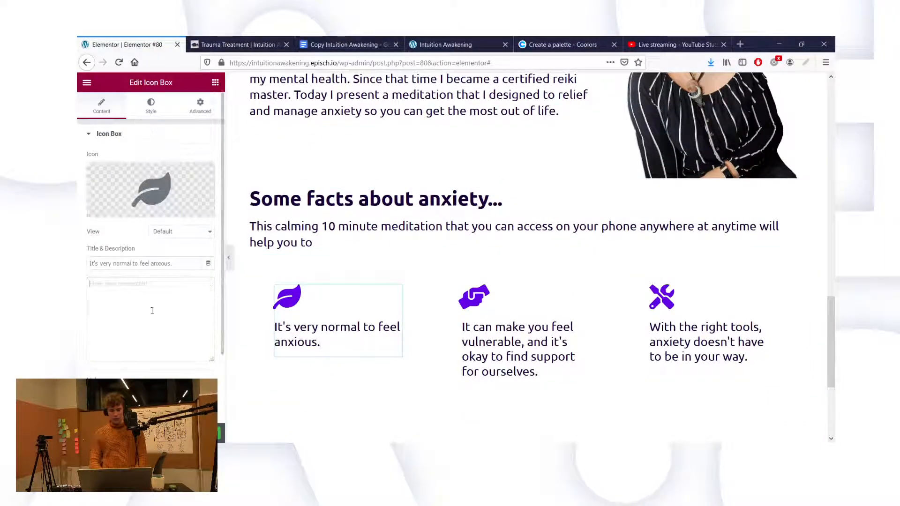
{"action": "triple_click", "coordinate": [136, 265]}
{"action": "key", "text": "ctrl+v"}
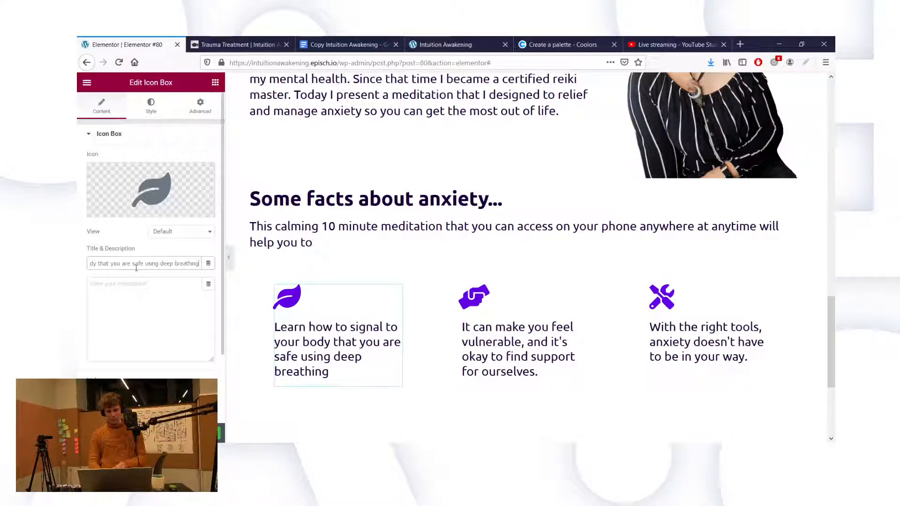
Step: Set the middle icon box's title to the affirmations line
{"action": "left_click", "coordinate": [327, 37]}
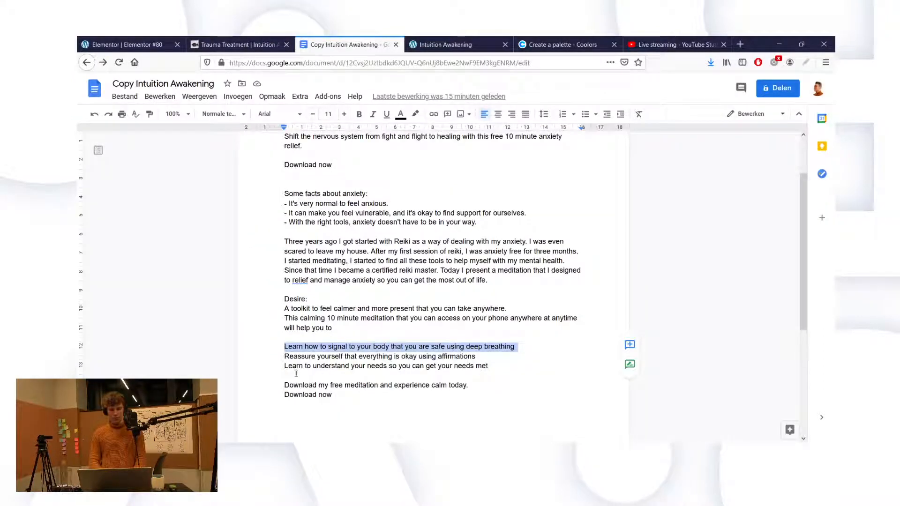
{"action": "triple_click", "coordinate": [291, 359]}
{"action": "key", "text": "ctrl+c"}
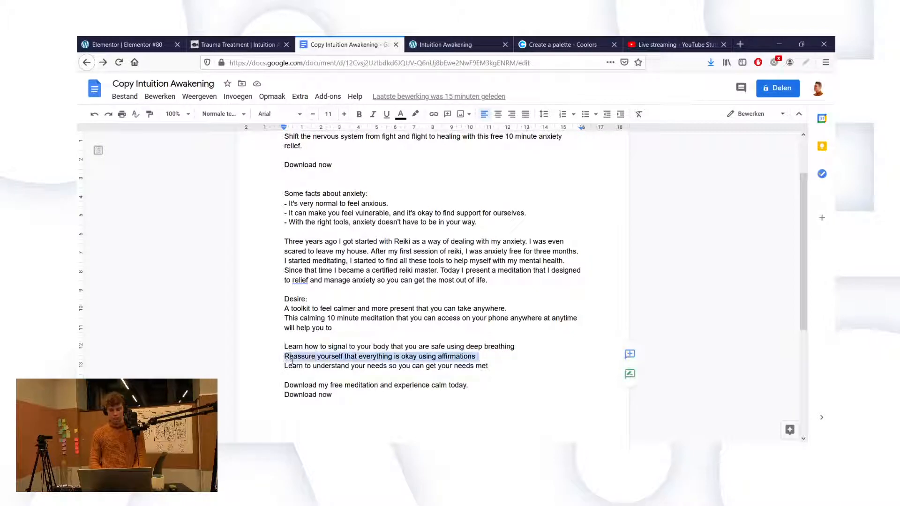
{"action": "left_click", "coordinate": [123, 45]}
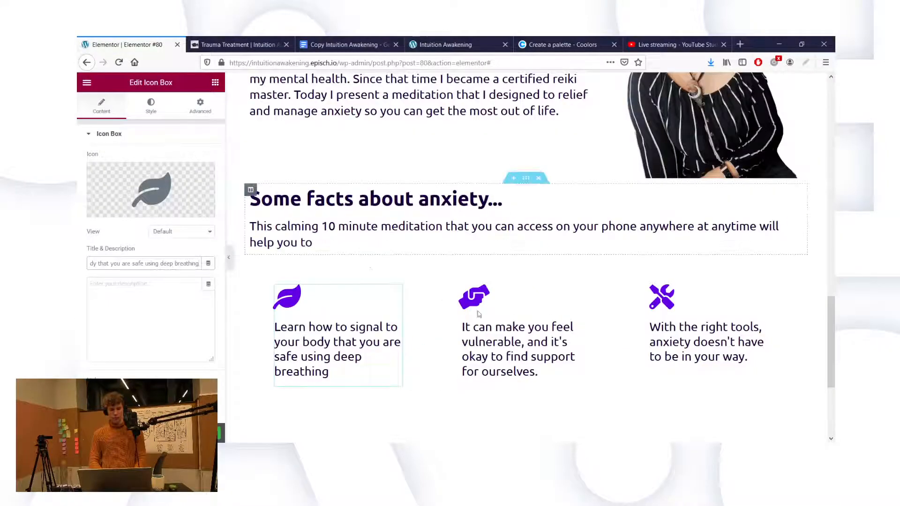
{"action": "triple_click", "coordinate": [122, 263]}
{"action": "key", "text": "ctrl+v"}
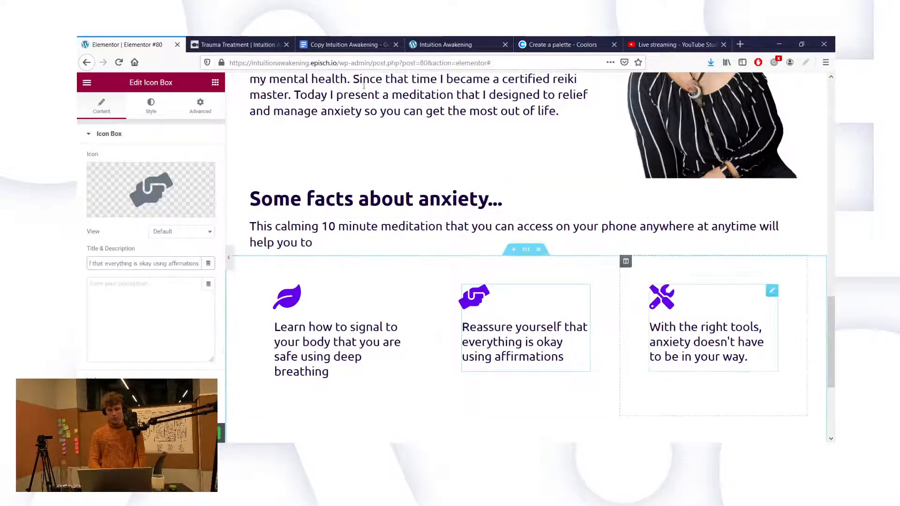
Step: Copy the understand-your-needs line and paste it as the third icon box's title
{"action": "left_click", "coordinate": [317, 45]}
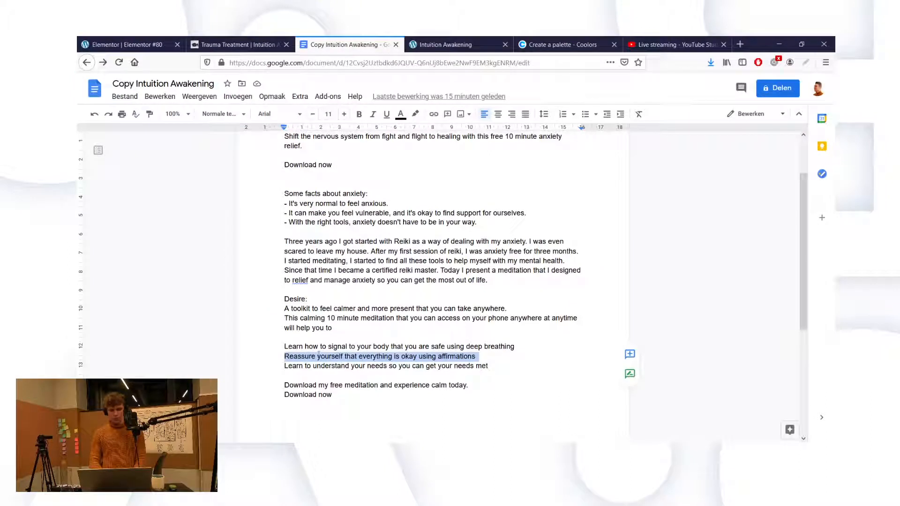
{"action": "double_click", "coordinate": [314, 366]}
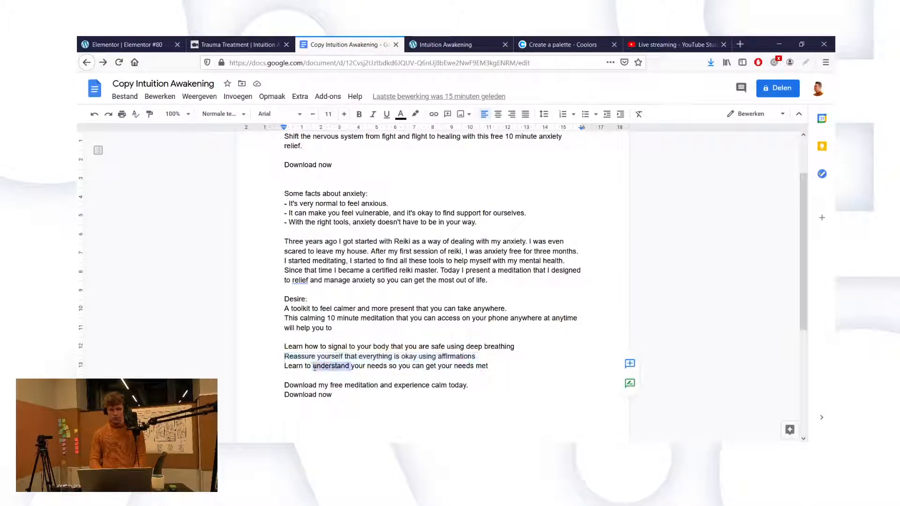
{"action": "triple_click", "coordinate": [314, 367]}
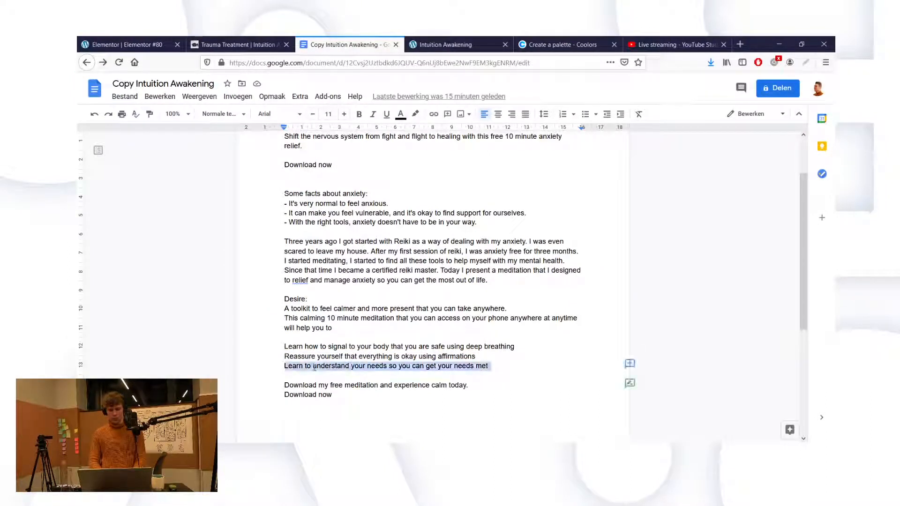
{"action": "triple_click", "coordinate": [315, 367]}
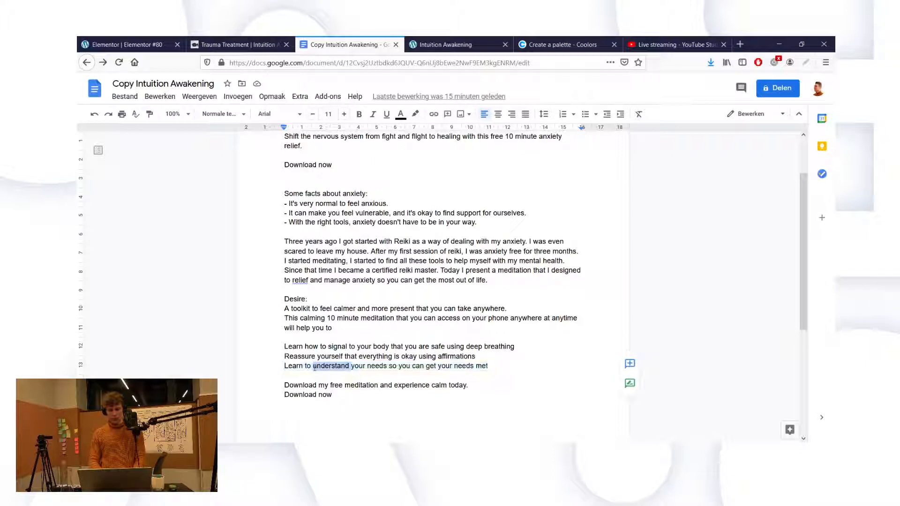
{"action": "left_click_drag", "start_coordinate": [284, 366], "coordinate": [494, 365]}
{"action": "key", "text": "ctrl+c"}
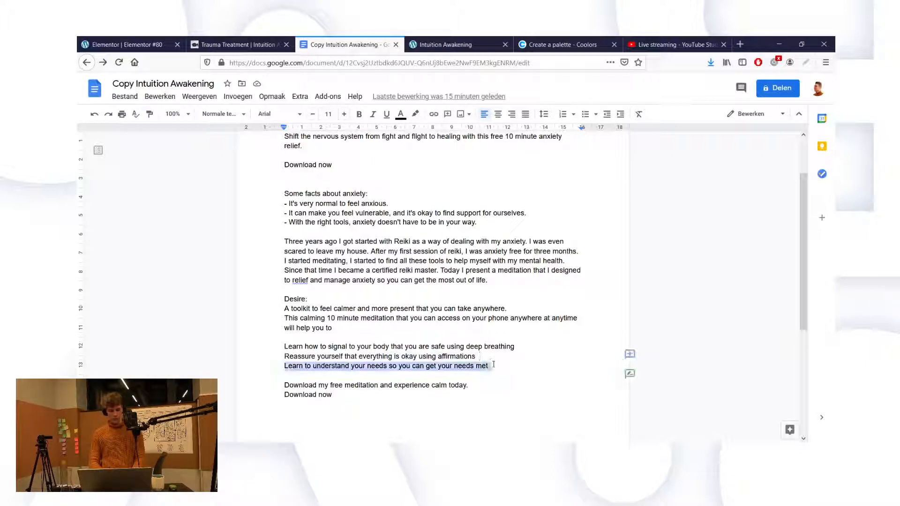
{"action": "left_click", "coordinate": [128, 44]}
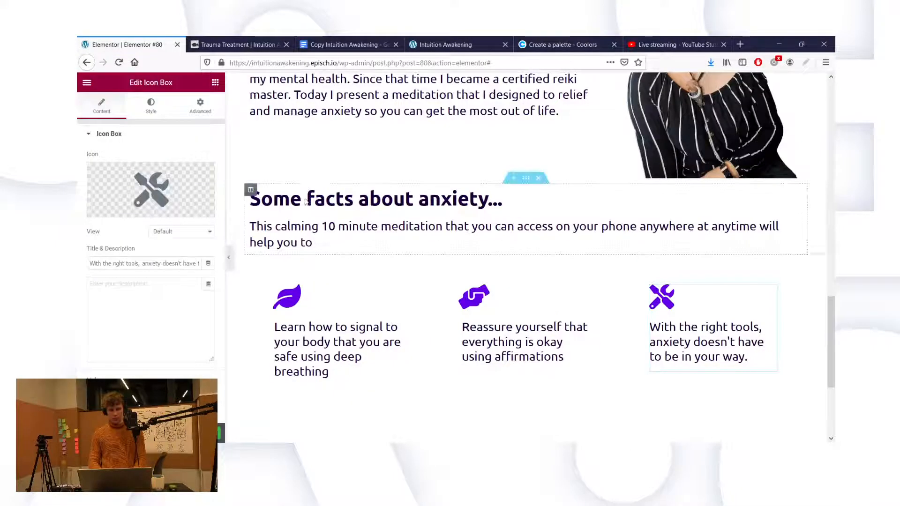
{"action": "triple_click", "coordinate": [153, 263]}
{"action": "key", "text": "ctrl+v"}
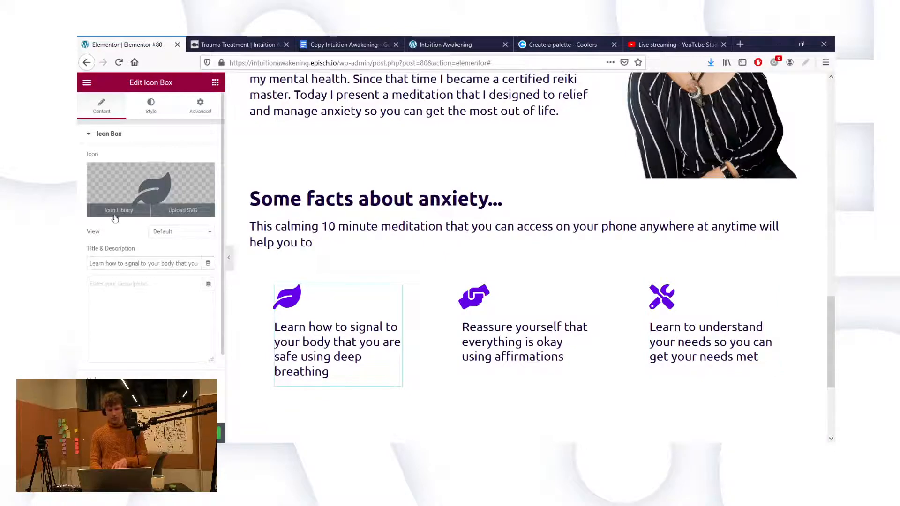
Step: Browse the first box's Icon Library after a brief 'saf' search
{"action": "left_click", "coordinate": [115, 215]}
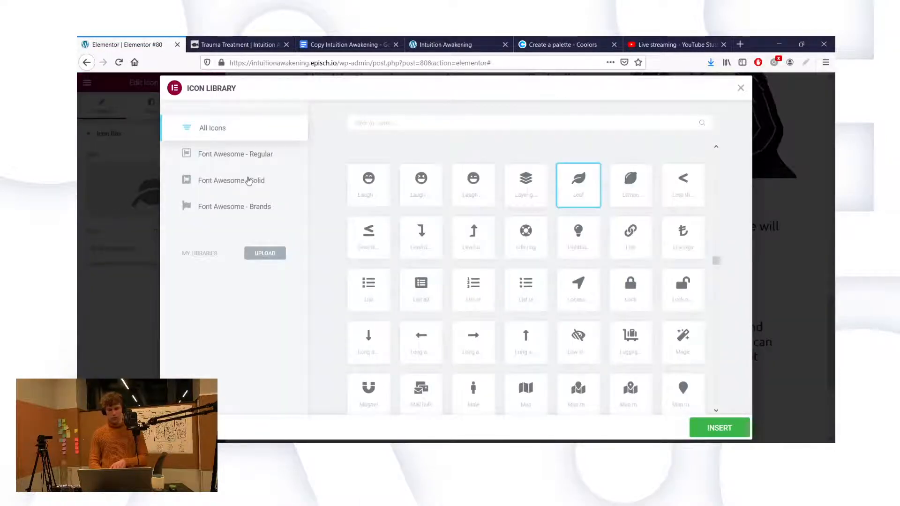
{"action": "left_click", "coordinate": [364, 122]}
{"action": "type", "text": "saf"}
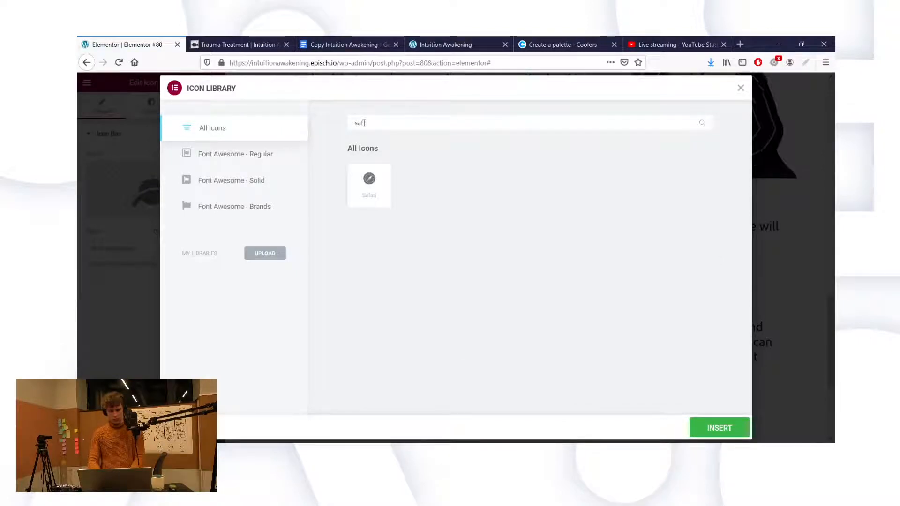
{"action": "key", "text": "BackSpace"}
{"action": "key", "text": "BackSpace"}
{"action": "key", "text": "BackSpace"}
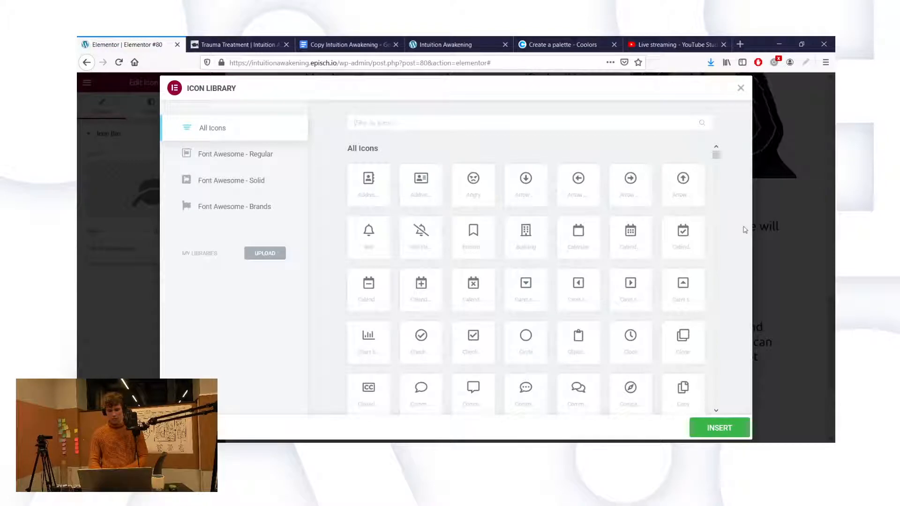
{"action": "scroll", "coordinate": [717, 158], "scroll_direction": "down", "scroll_amount": 5}
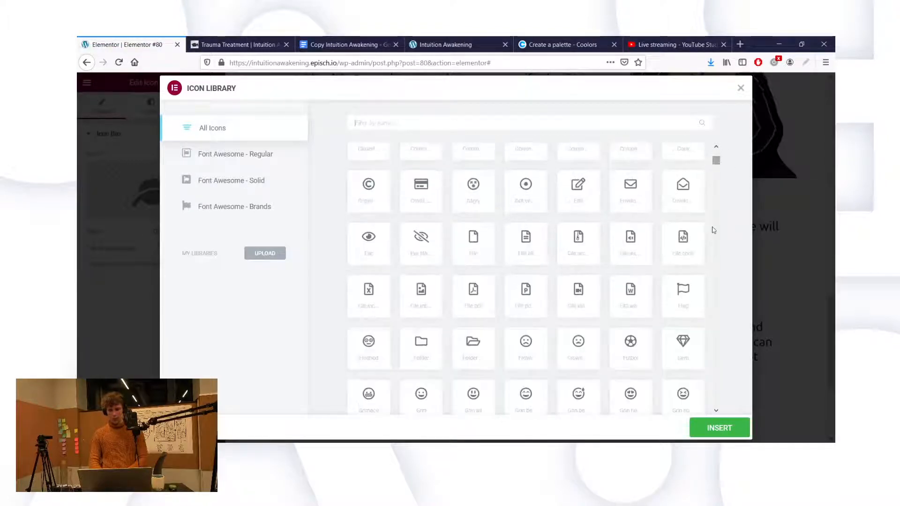
{"action": "left_click", "coordinate": [718, 411]}
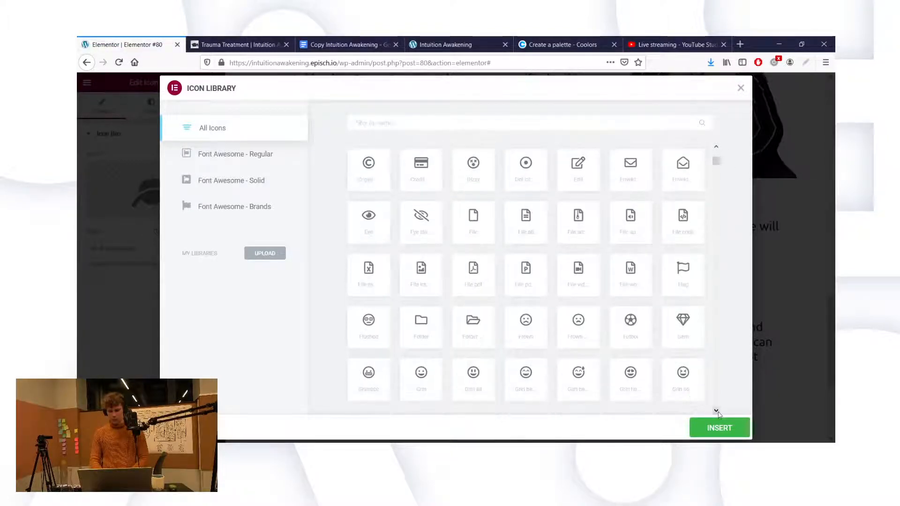
{"action": "left_click", "coordinate": [718, 412]}
{"action": "left_click", "coordinate": [718, 412]}
{"action": "left_click", "coordinate": [718, 412]}
{"action": "left_click", "coordinate": [717, 411]}
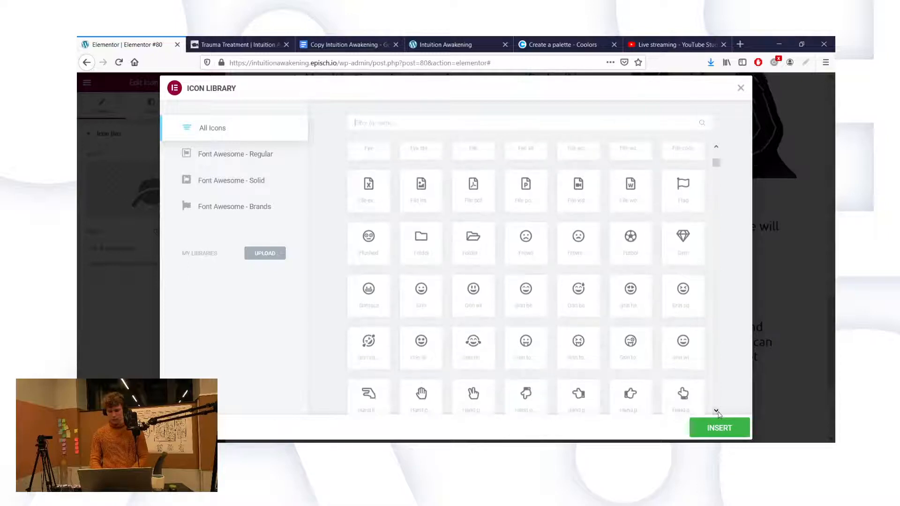
{"action": "left_click", "coordinate": [718, 411]}
{"action": "left_click", "coordinate": [717, 411]}
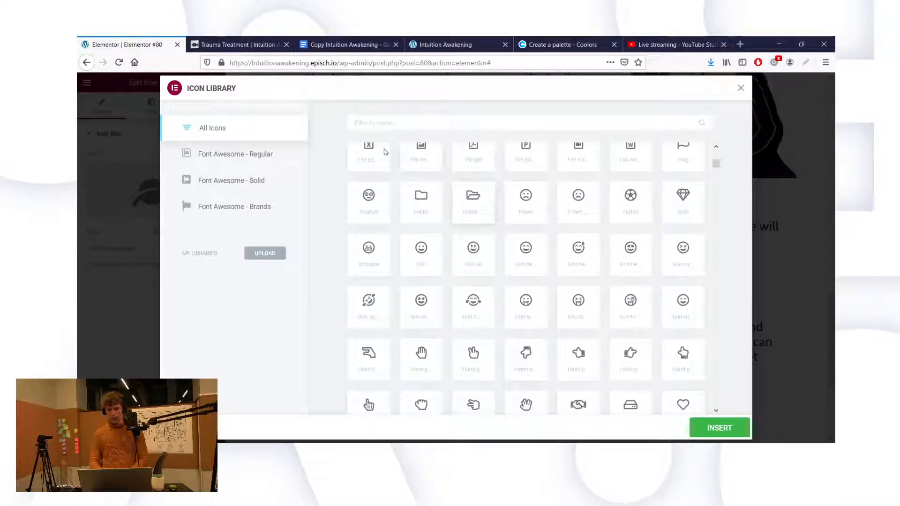
Step: Search 'pray' and insert the Praying hands icon in place of the leaf
{"action": "left_click", "coordinate": [365, 126]}
{"action": "type", "text": "pray"}
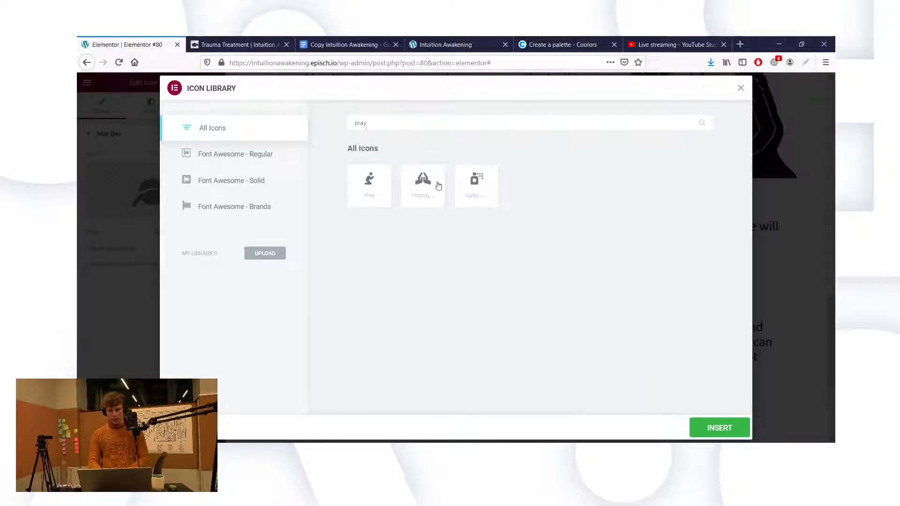
{"action": "left_click", "coordinate": [438, 185]}
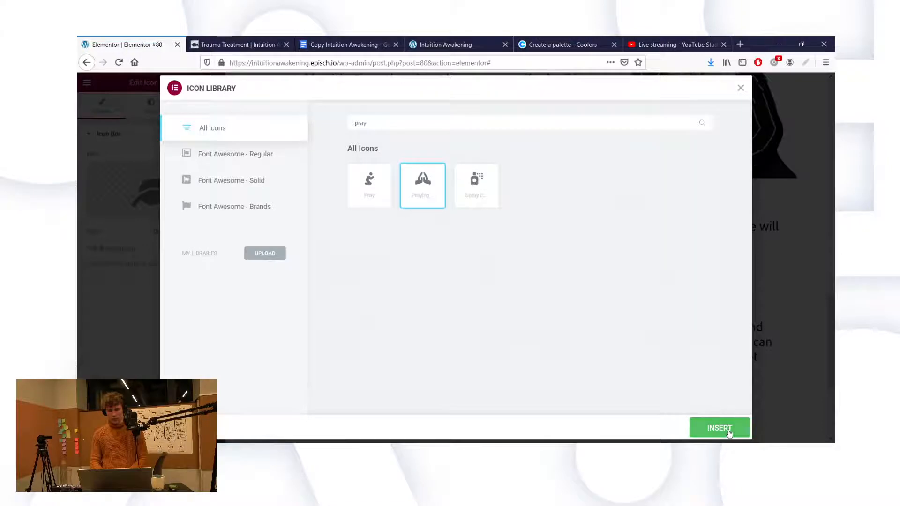
{"action": "left_click", "coordinate": [719, 428]}
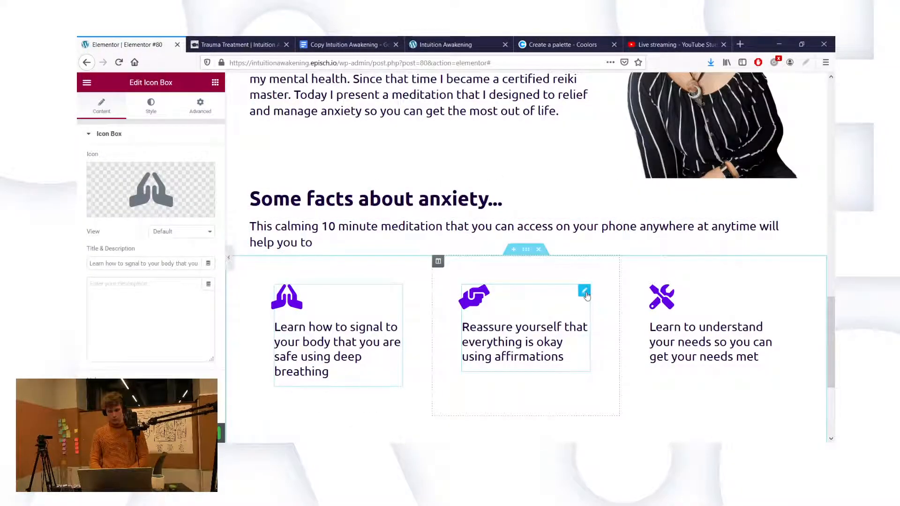
{"action": "left_click", "coordinate": [469, 309]}
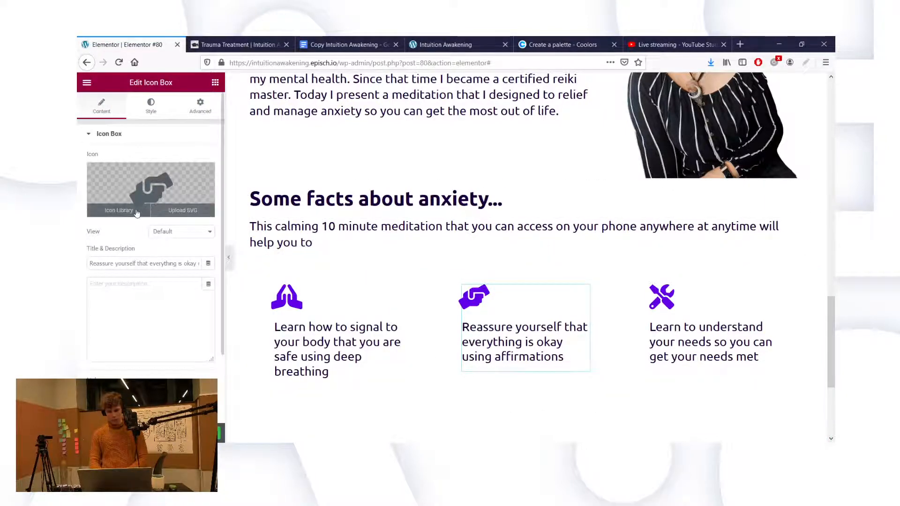
Step: Swap the middle box's handshake icon for the Heart icon from the Icon Library
{"action": "left_click", "coordinate": [137, 211]}
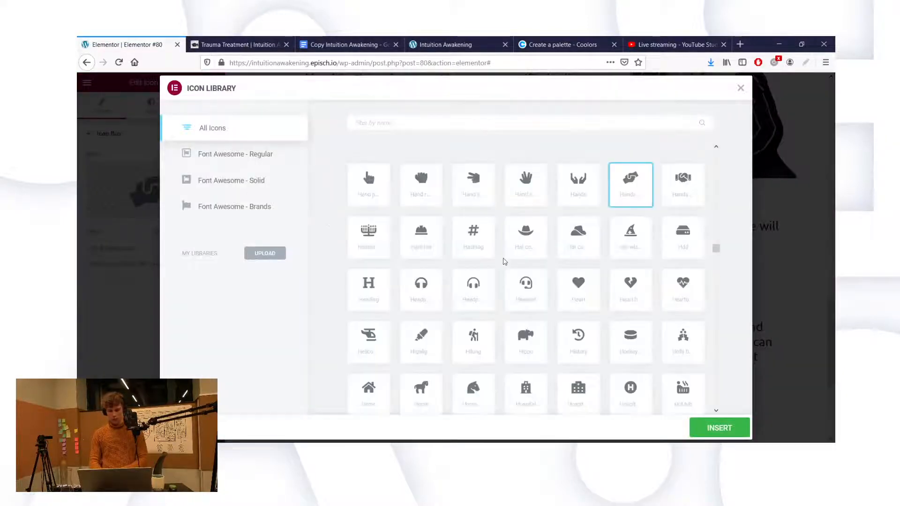
{"action": "left_click", "coordinate": [598, 295]}
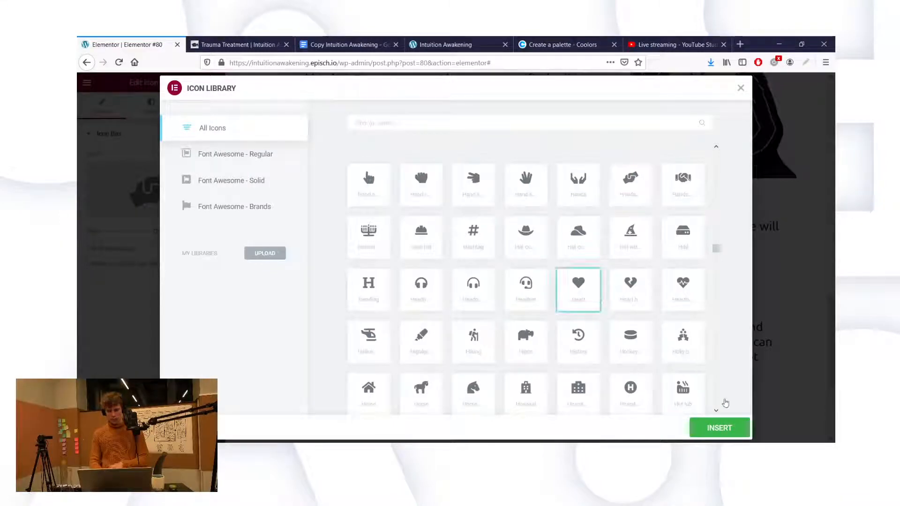
{"action": "left_click", "coordinate": [716, 425]}
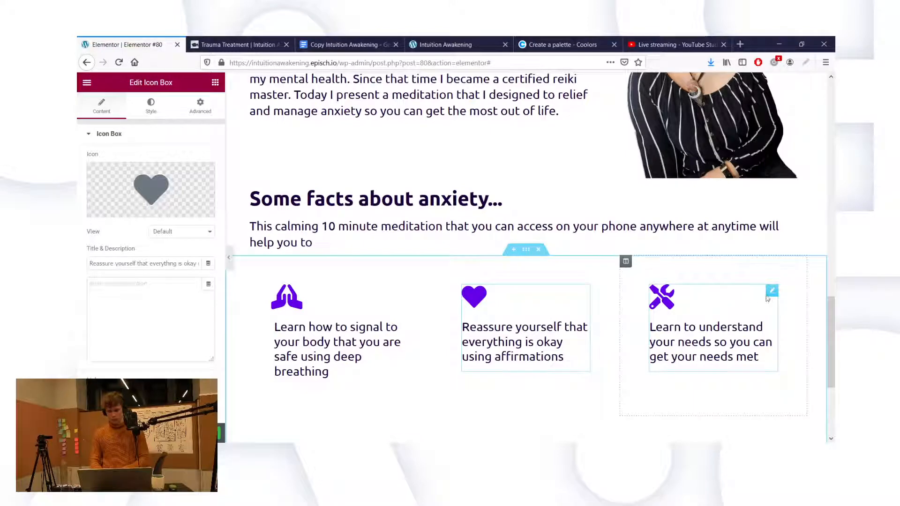
Step: Browse the third box's Icon Library, then check the Copy Intuition Awakening document
{"action": "left_click", "coordinate": [119, 211]}
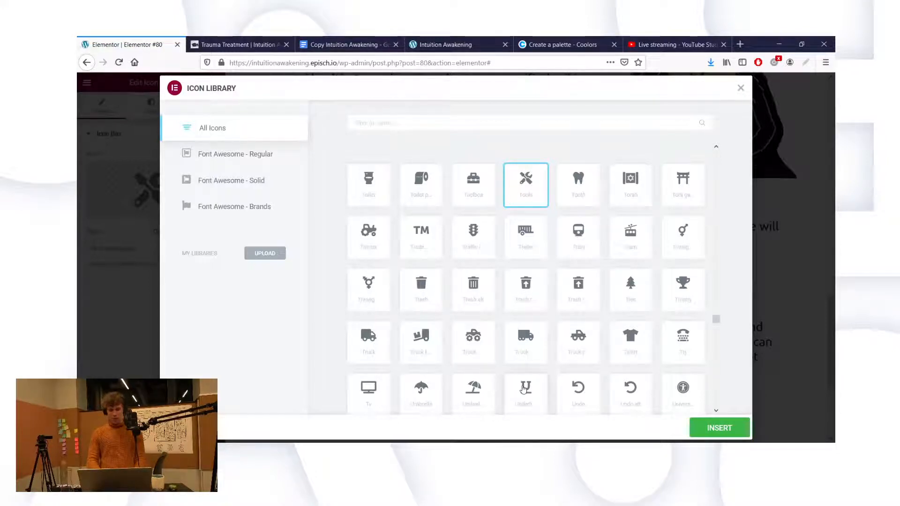
{"action": "scroll", "coordinate": [715, 412], "scroll_direction": "down", "scroll_amount": 3}
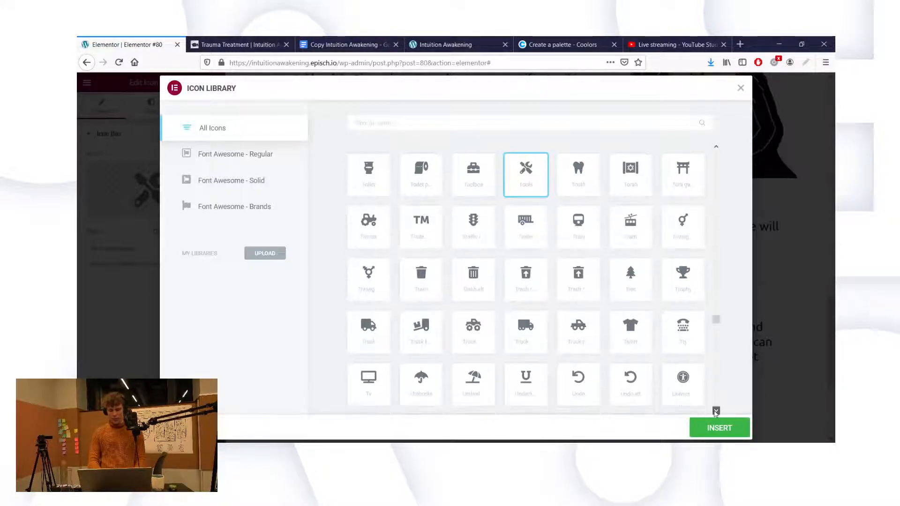
{"action": "left_click", "coordinate": [715, 412]}
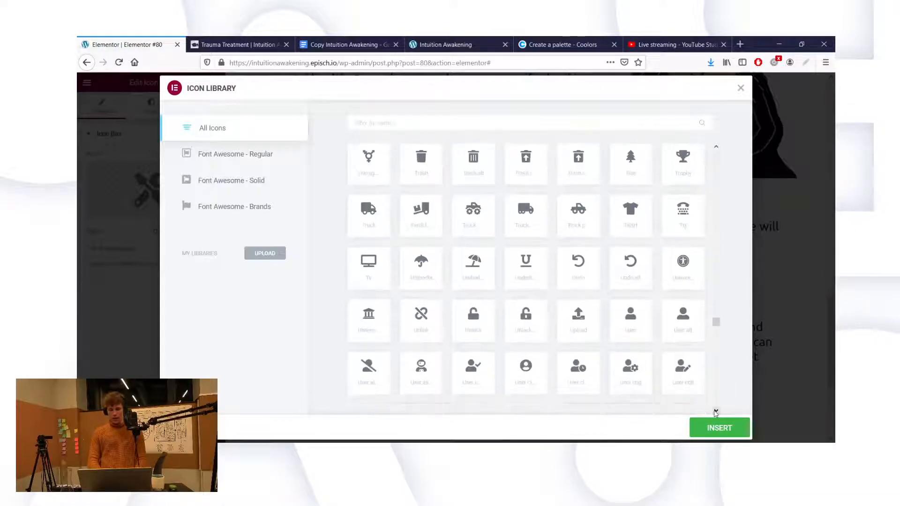
{"action": "left_click", "coordinate": [716, 413]}
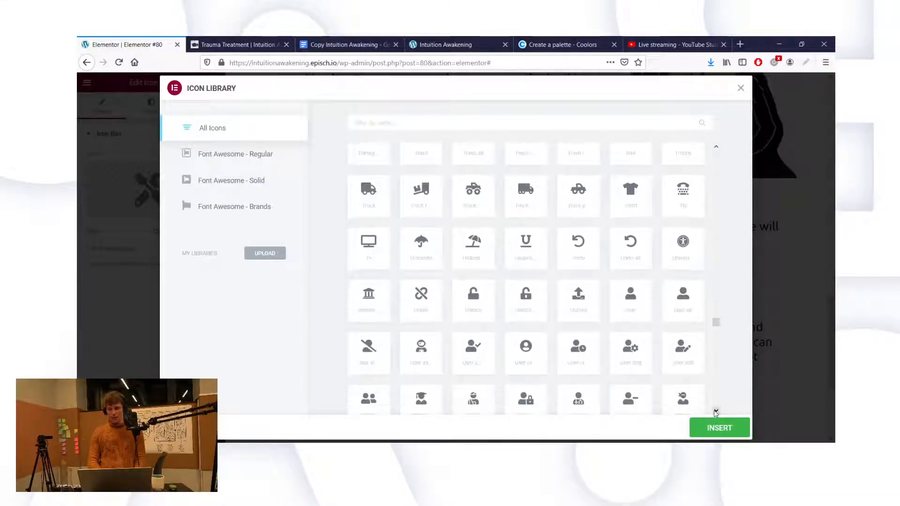
{"action": "left_click", "coordinate": [716, 412]}
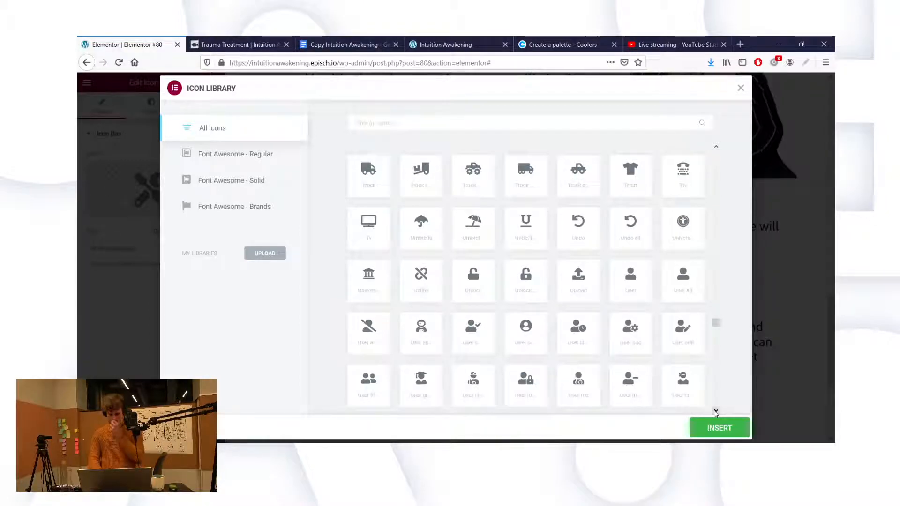
{"action": "scroll", "coordinate": [715, 412], "scroll_direction": "down", "scroll_amount": 3}
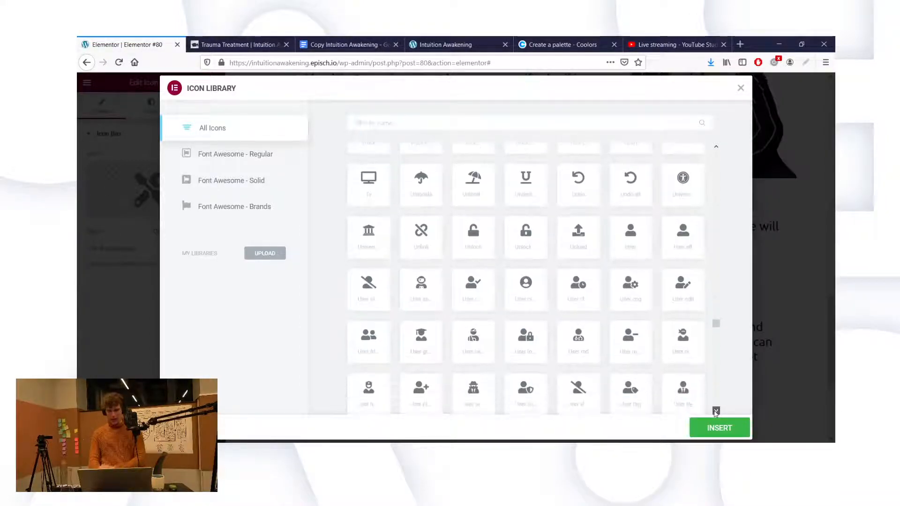
{"action": "scroll", "coordinate": [716, 412], "scroll_direction": "down", "scroll_amount": 2}
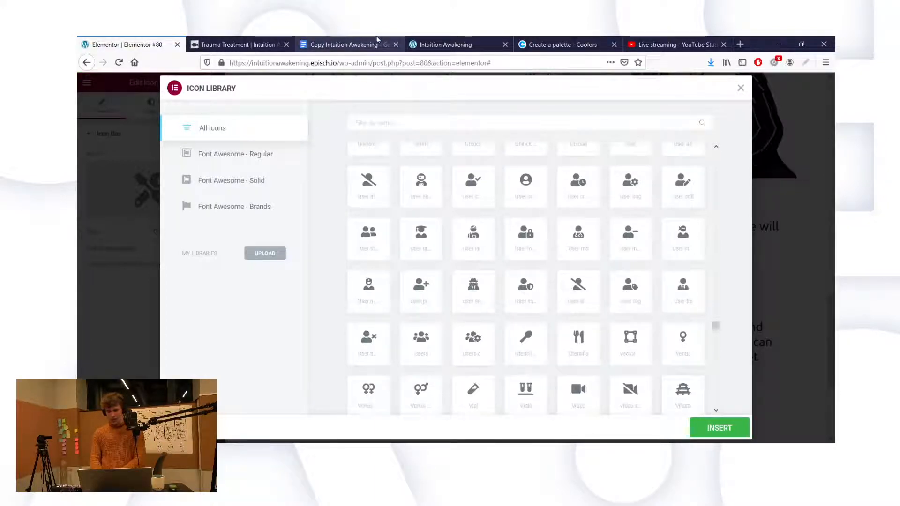
{"action": "left_click", "coordinate": [378, 41]}
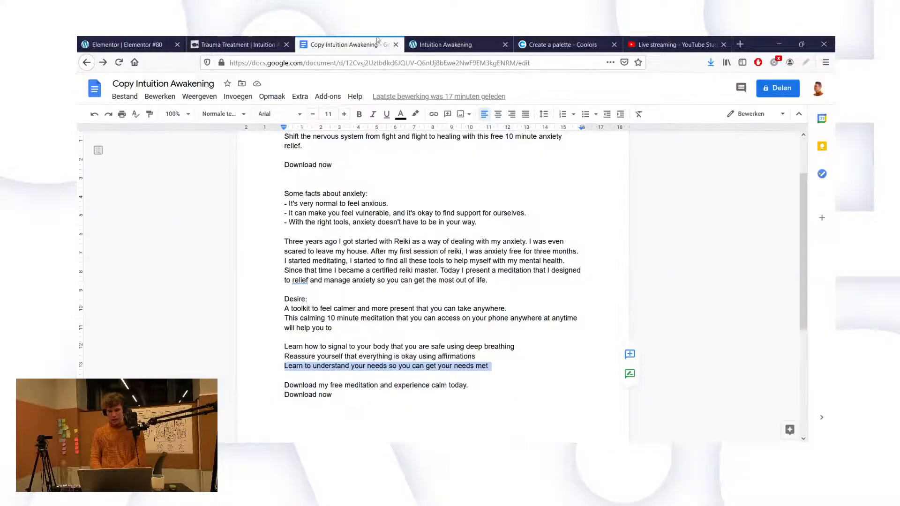
Step: Return from the copy document to Elementor's Icon Library
{"action": "left_click", "coordinate": [147, 42]}
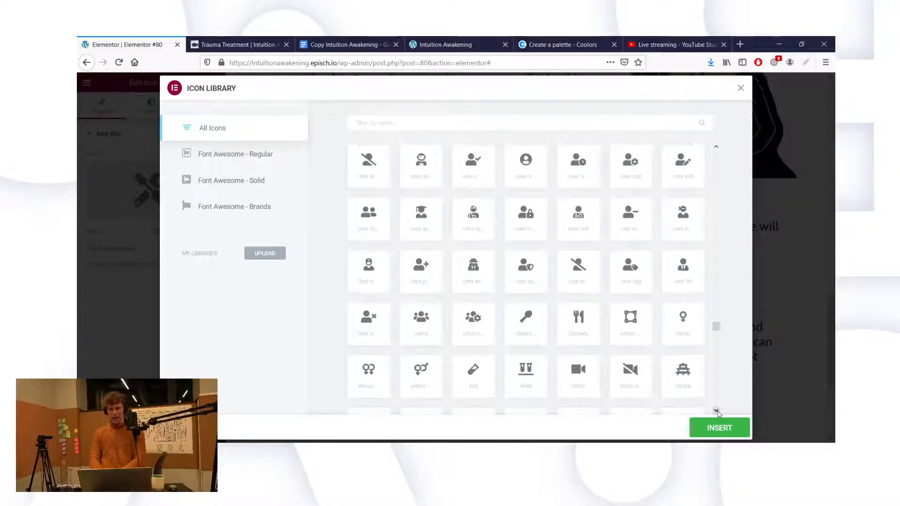
Step: Load more of the icon set in the third box's Icon Library
{"action": "left_click", "coordinate": [716, 411]}
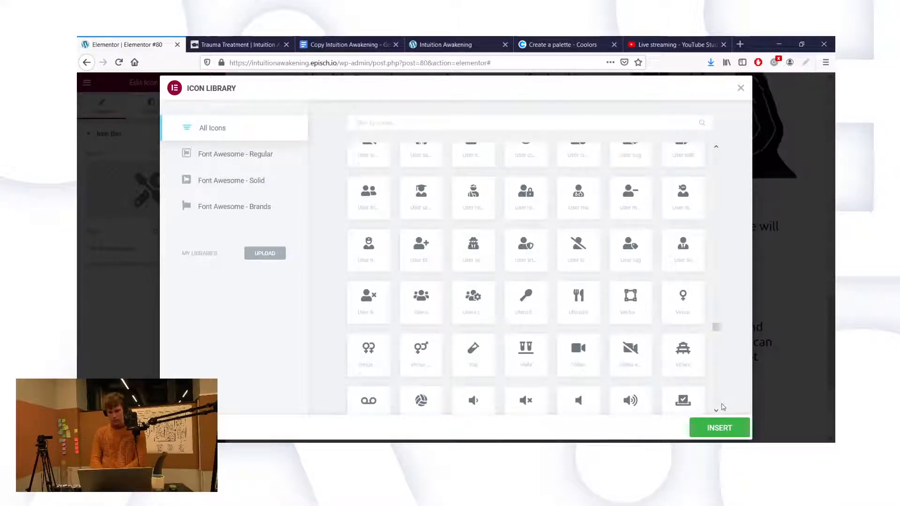
{"action": "left_click", "coordinate": [717, 411]}
{"action": "left_click", "coordinate": [717, 411]}
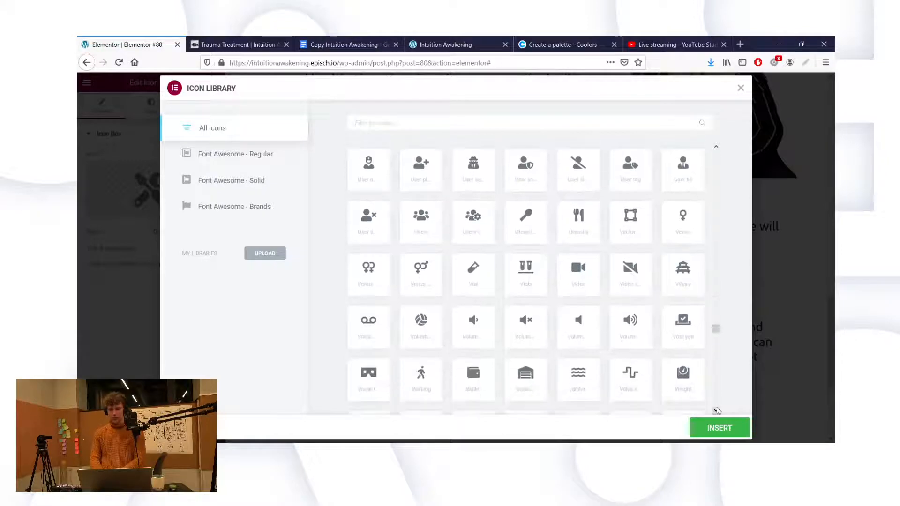
{"action": "left_click", "coordinate": [717, 410]}
{"action": "left_click", "coordinate": [717, 410]}
{"action": "left_click", "coordinate": [717, 410]}
{"action": "left_click", "coordinate": [717, 411]}
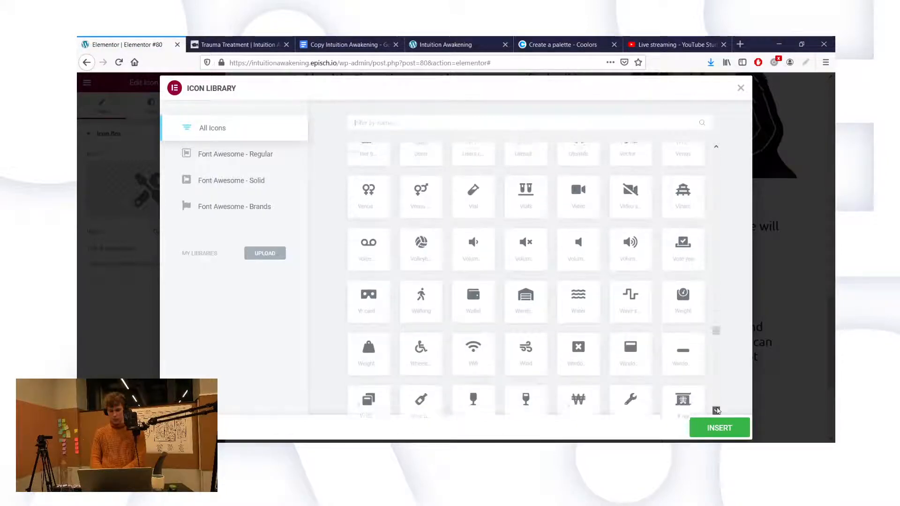
{"action": "left_click", "coordinate": [717, 410]}
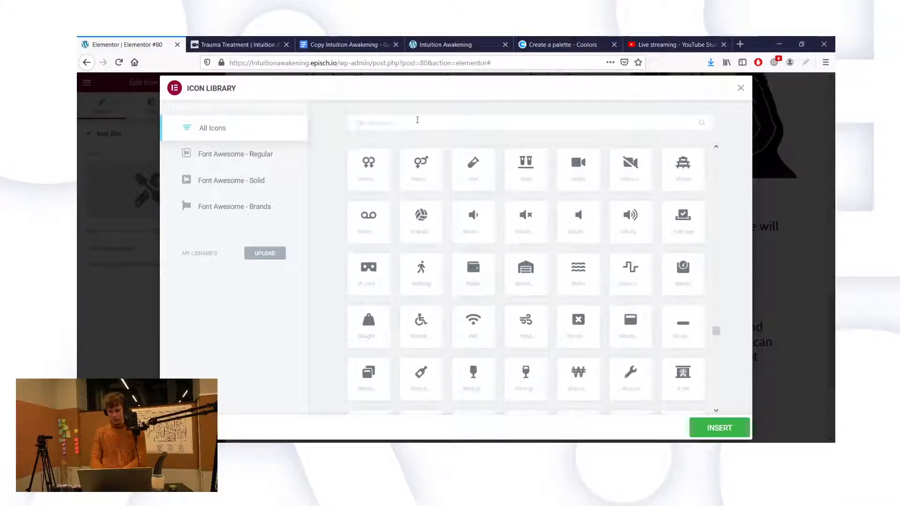
Step: Try searches for bubble, circle, food, dinner and fork, then insert the spoon icon
{"action": "left_click", "coordinate": [418, 120]}
{"action": "type", "text": "bubbl"}
{"action": "key", "text": "BackSpace"}
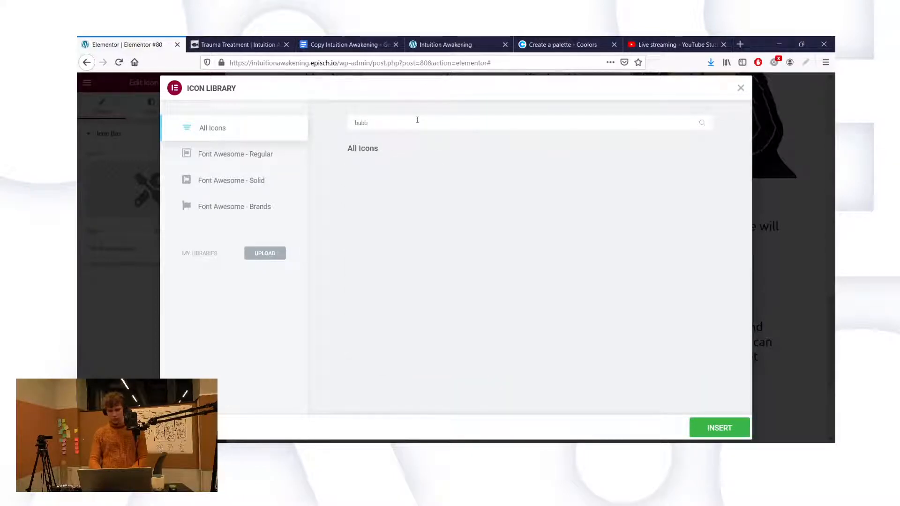
{"action": "key", "text": "ctrl+a"}
{"action": "type", "text": "ic"}
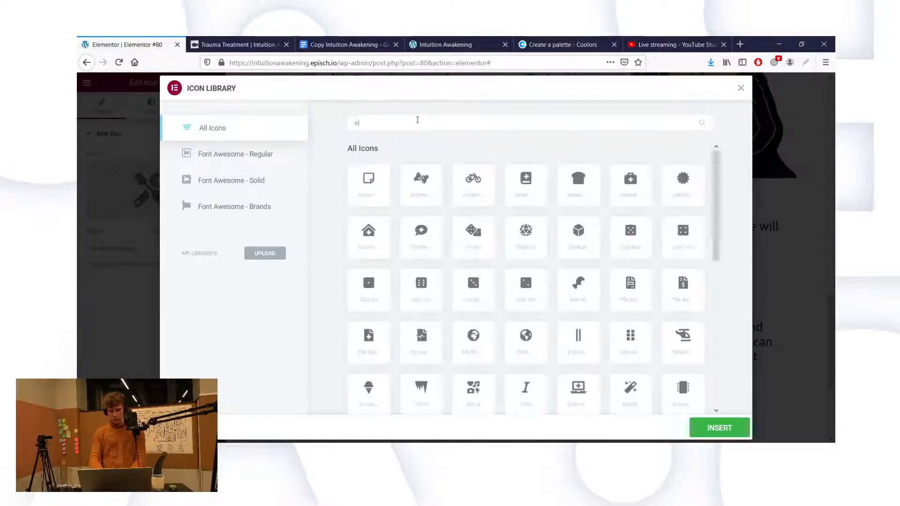
{"action": "type", "text": "ocircle"}
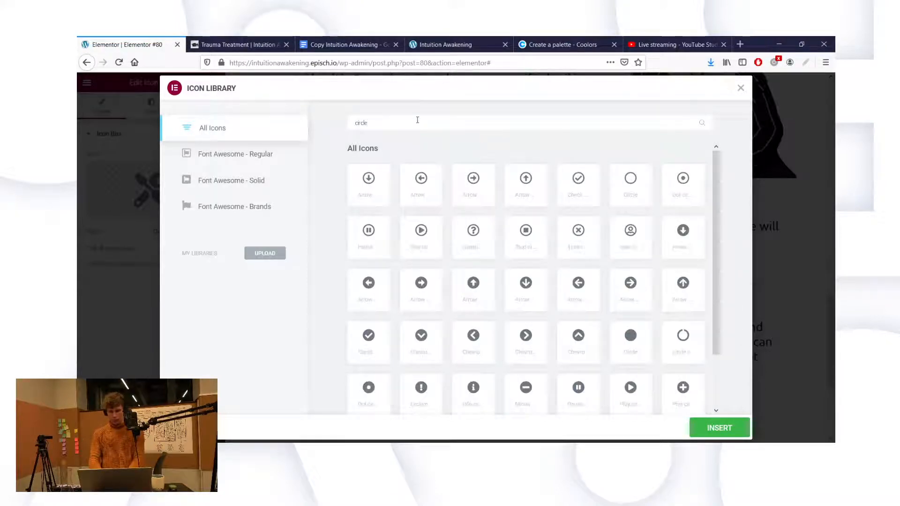
{"action": "key", "text": "ctrl+a"}
{"action": "type", "text": "circle"}
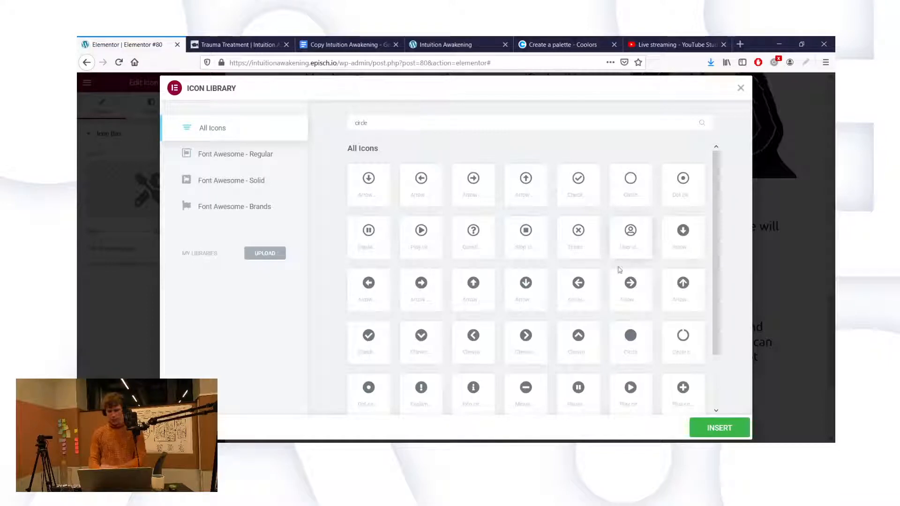
{"action": "double_click", "coordinate": [563, 123]}
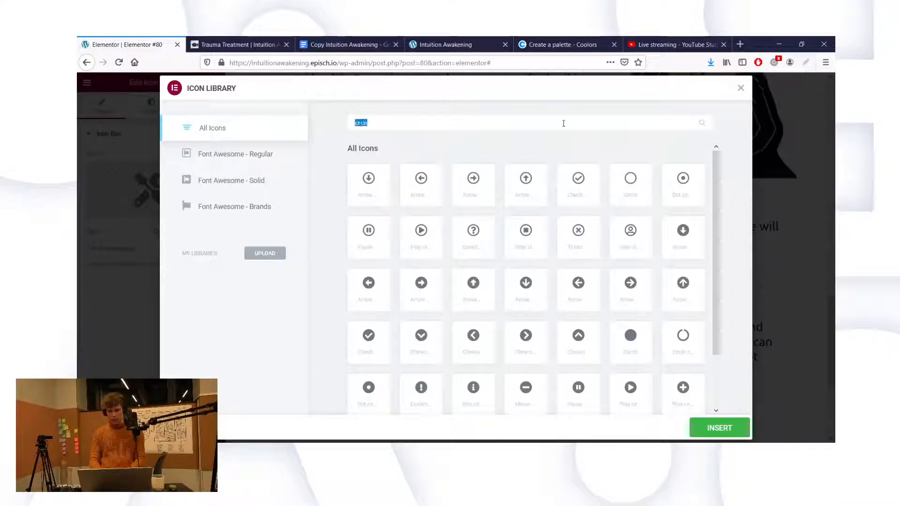
{"action": "key", "text": "BackSpace"}
{"action": "type", "text": "food"}
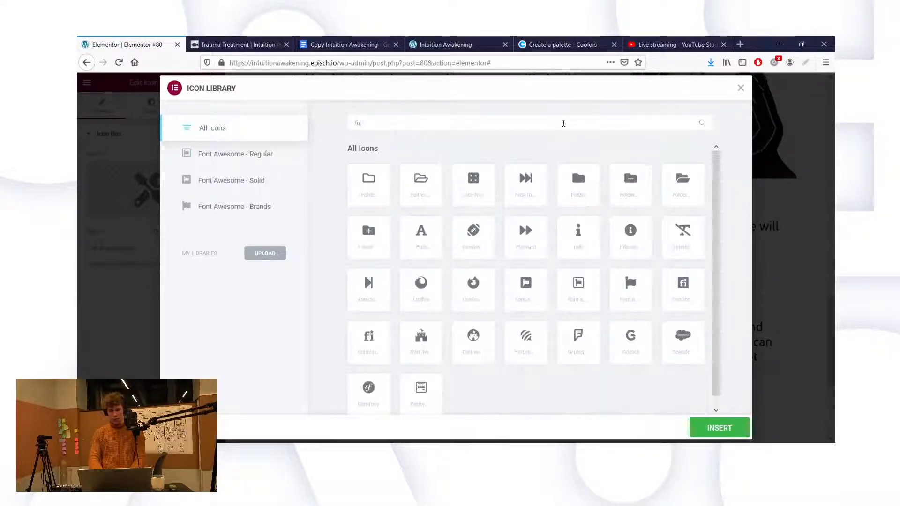
{"action": "key", "text": "BackSpace"}
{"action": "key", "text": "BackSpace"}
{"action": "key", "text": "BackSpace"}
{"action": "key", "text": "BackSpace"}
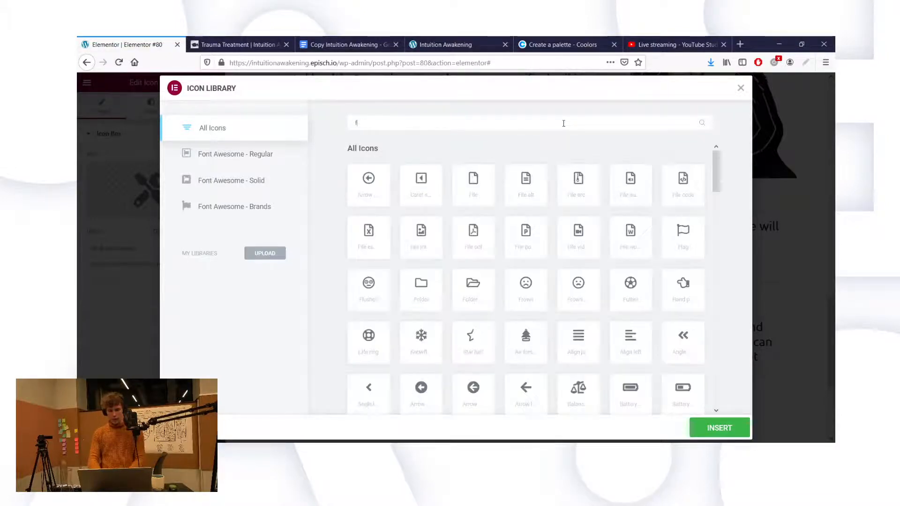
{"action": "type", "text": "dinner"}
{"action": "key", "text": "ctrl+a"}
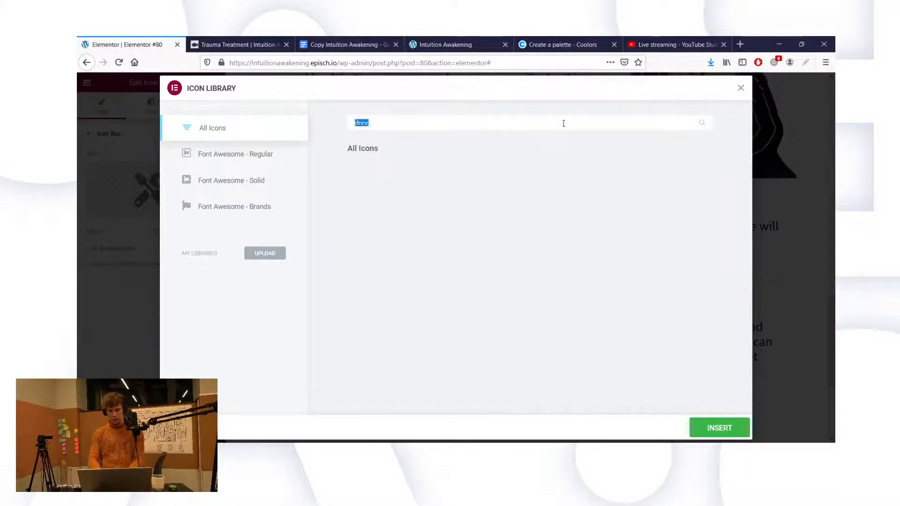
{"action": "key", "text": "BackSpace"}
{"action": "type", "text": "fork"}
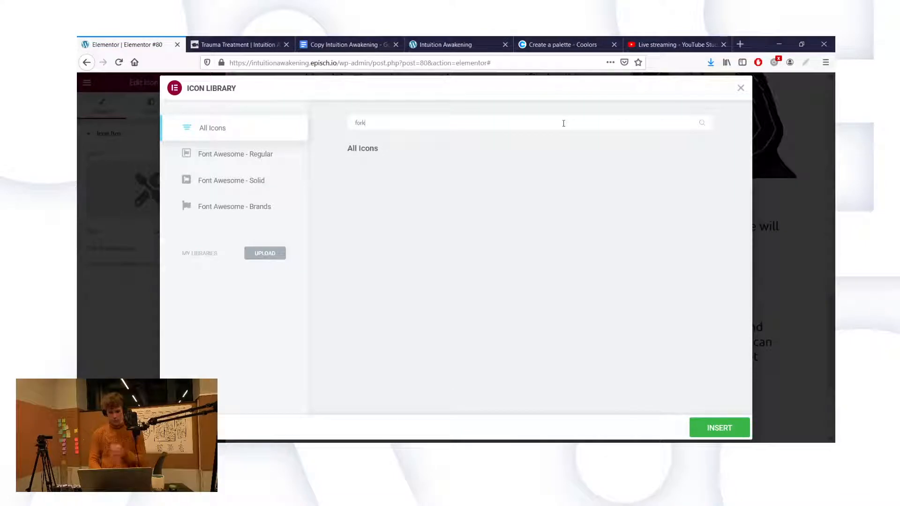
{"action": "key", "text": "ctrl+a"}
{"action": "type", "text": "spoon"}
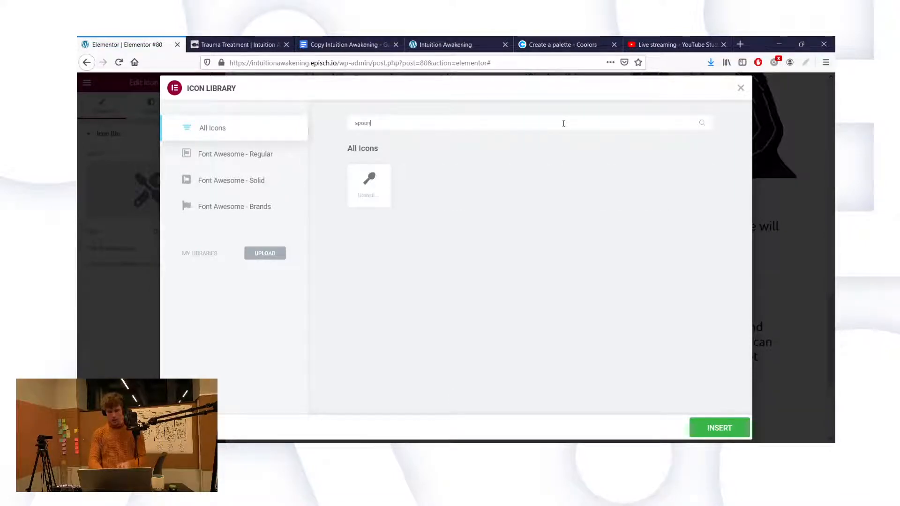
{"action": "left_click", "coordinate": [369, 194]}
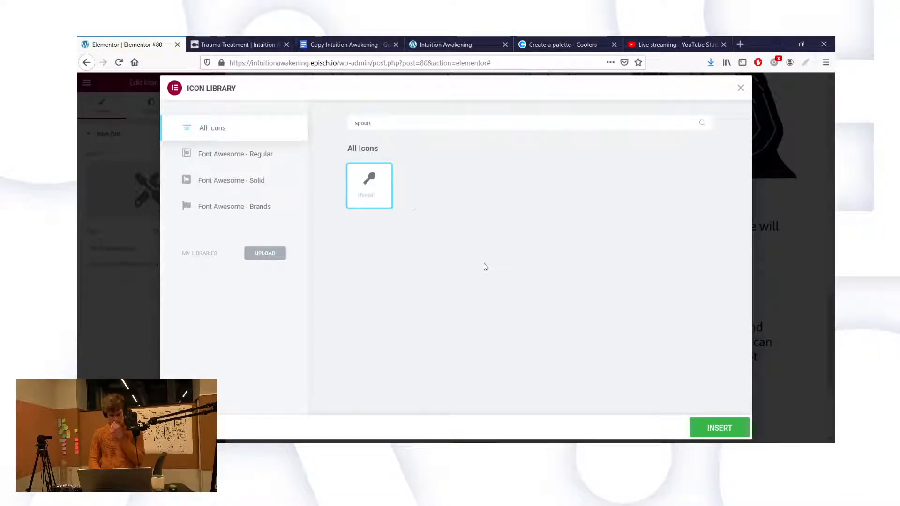
{"action": "left_click", "coordinate": [708, 426]}
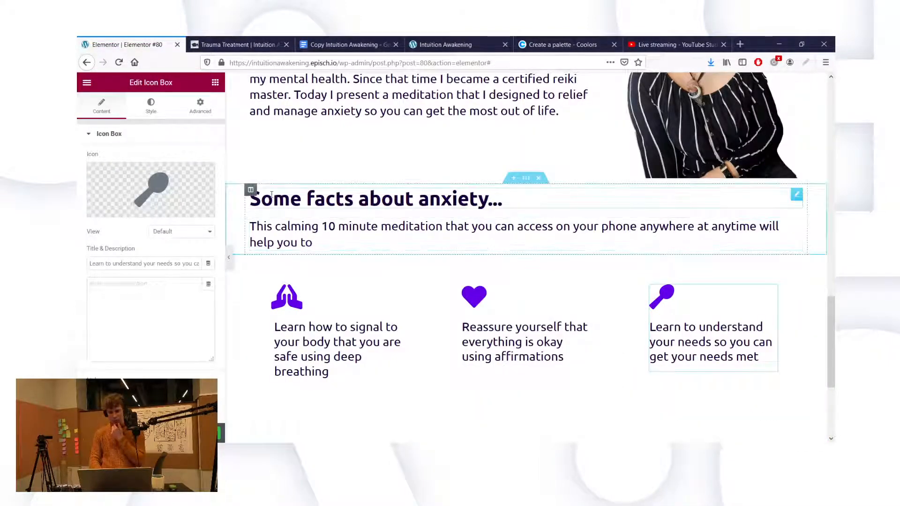
Step: Replace the spoon with the Wind icon on the third box
{"action": "left_click", "coordinate": [131, 212]}
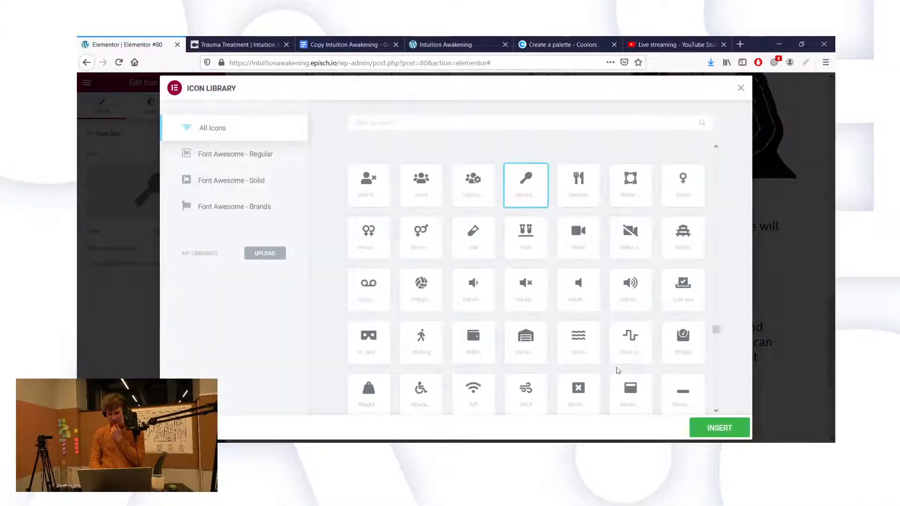
{"action": "left_click", "coordinate": [716, 410]}
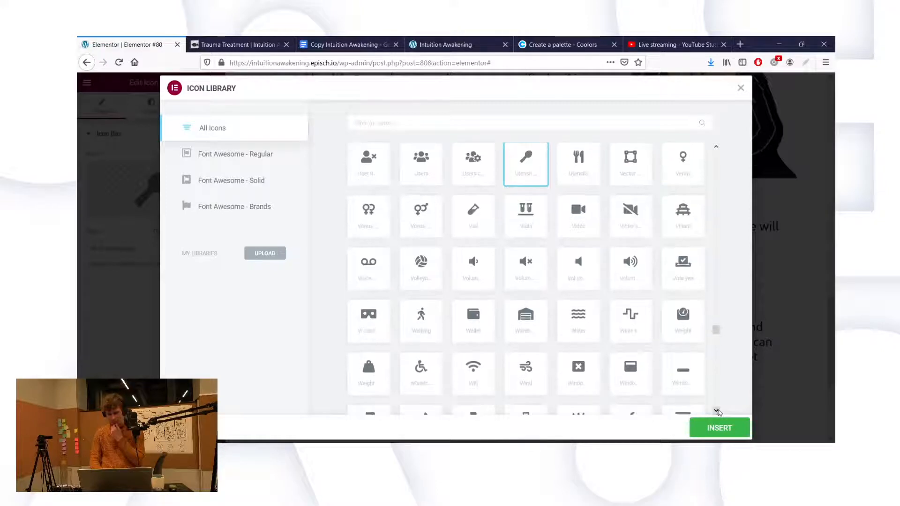
{"action": "left_click", "coordinate": [718, 411]}
{"action": "left_click", "coordinate": [718, 411]}
{"action": "left_click", "coordinate": [718, 411]}
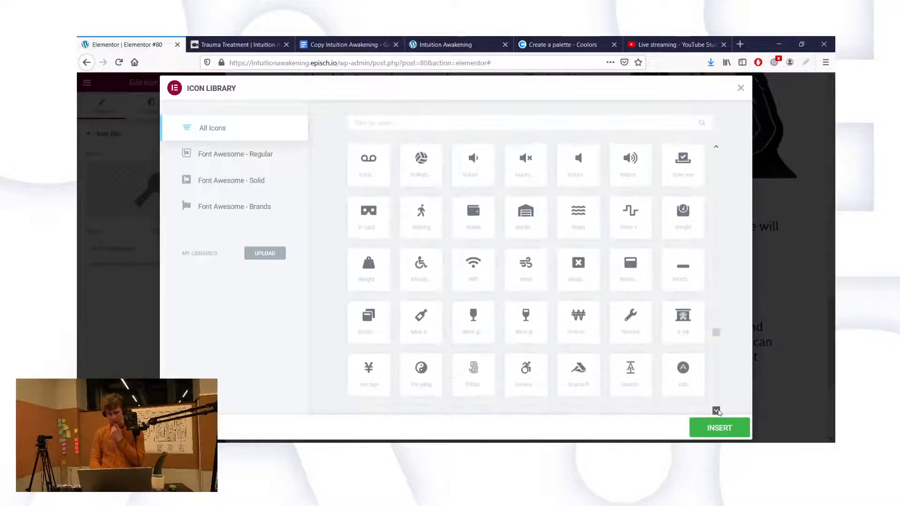
{"action": "left_click", "coordinate": [717, 411]}
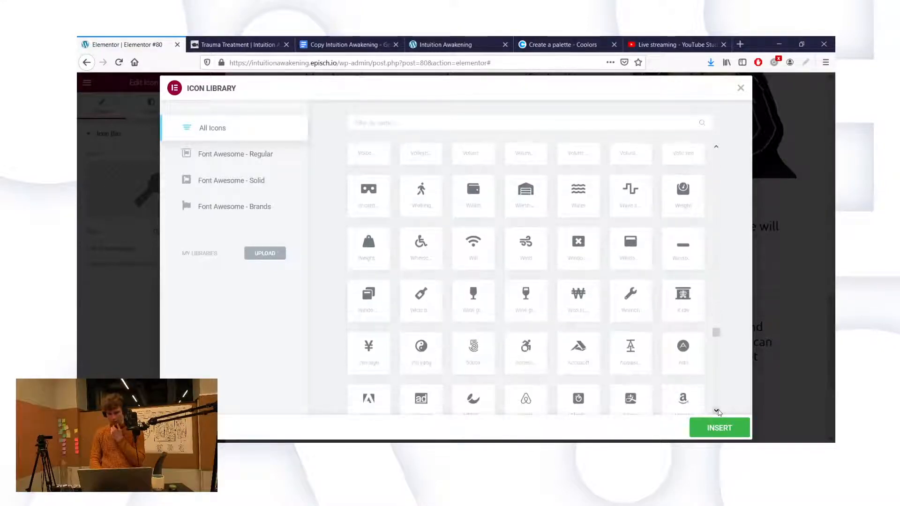
{"action": "left_click", "coordinate": [519, 238]}
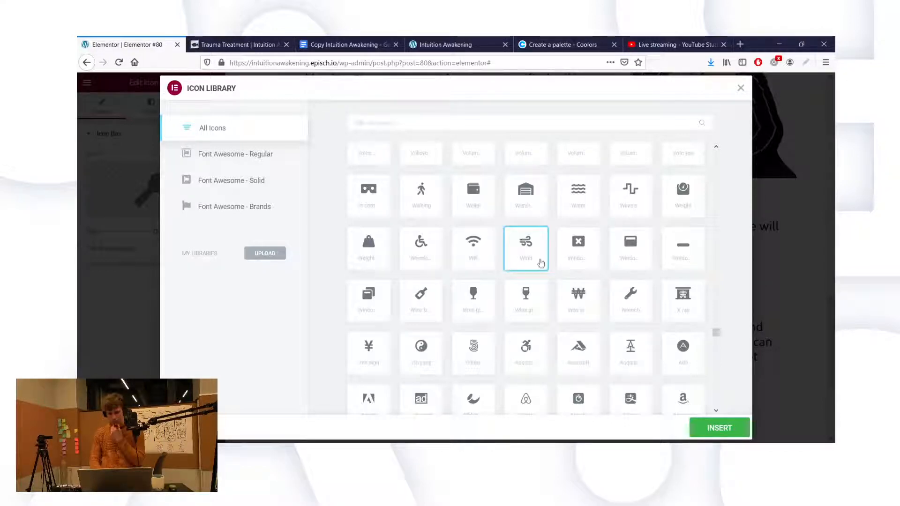
{"action": "left_click", "coordinate": [713, 436]}
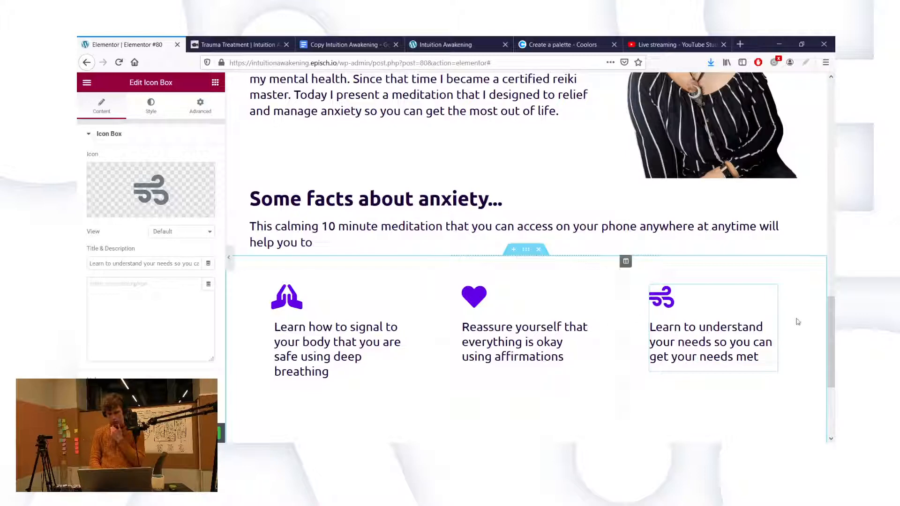
Step: Move the wind icon box to the first column and the hands box to the third
{"action": "left_click_drag", "start_coordinate": [772, 291], "coordinate": [359, 315]}
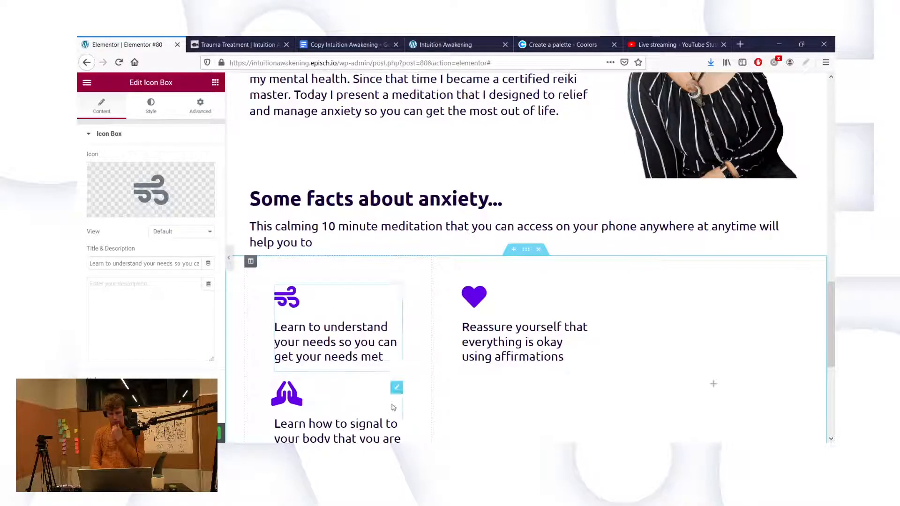
{"action": "right_click", "coordinate": [397, 393]}
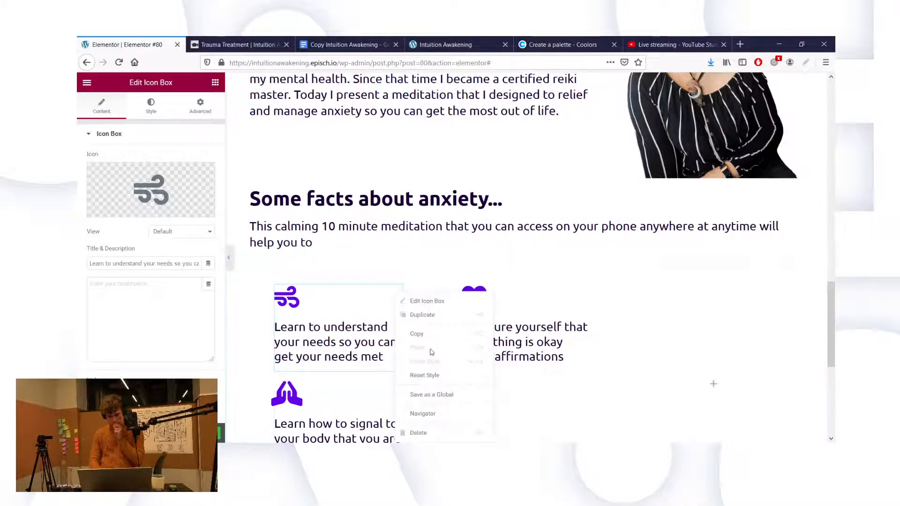
{"action": "left_click", "coordinate": [380, 420]}
{"action": "left_click_drag", "start_coordinate": [396, 392], "coordinate": [663, 316]}
Step: Retitle the hands box with the needs text and the first box with the deep-breathing sentence
{"action": "left_click", "coordinate": [325, 348]}
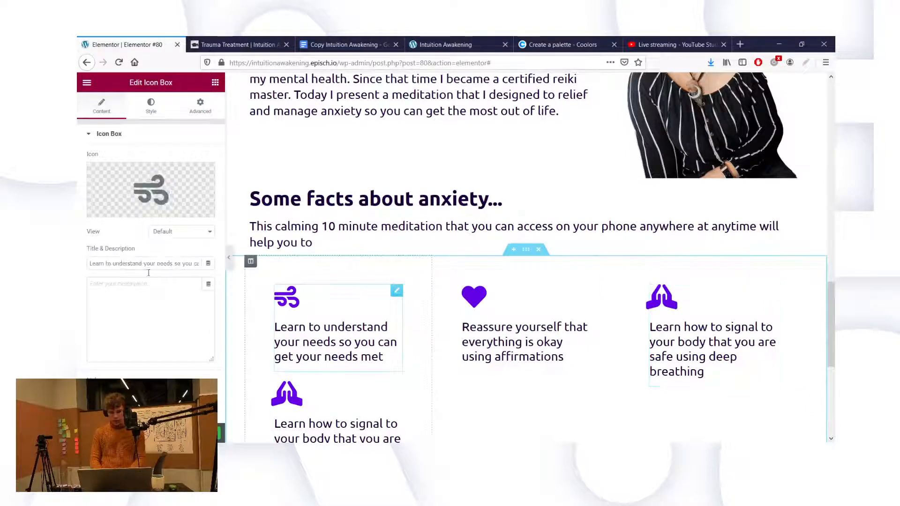
{"action": "triple_click", "coordinate": [150, 267]}
{"action": "key", "text": "ctrl+c"}
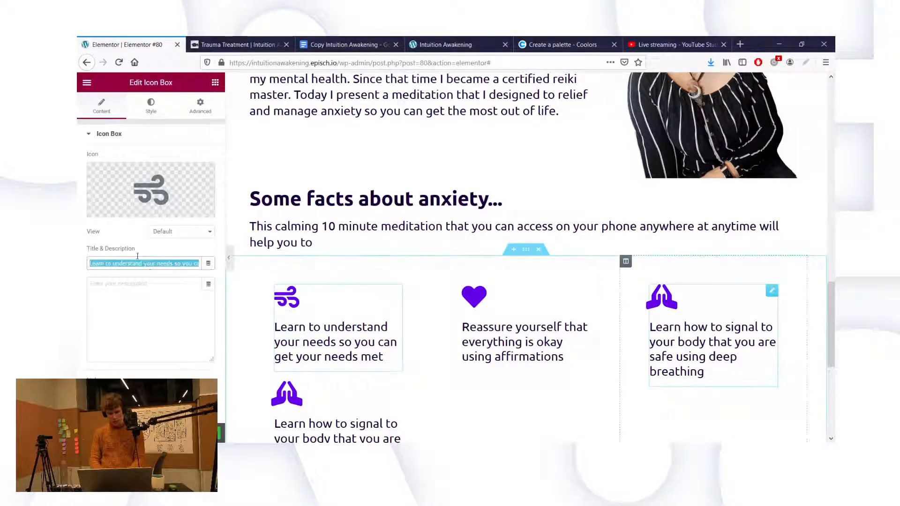
{"action": "triple_click", "coordinate": [138, 264]}
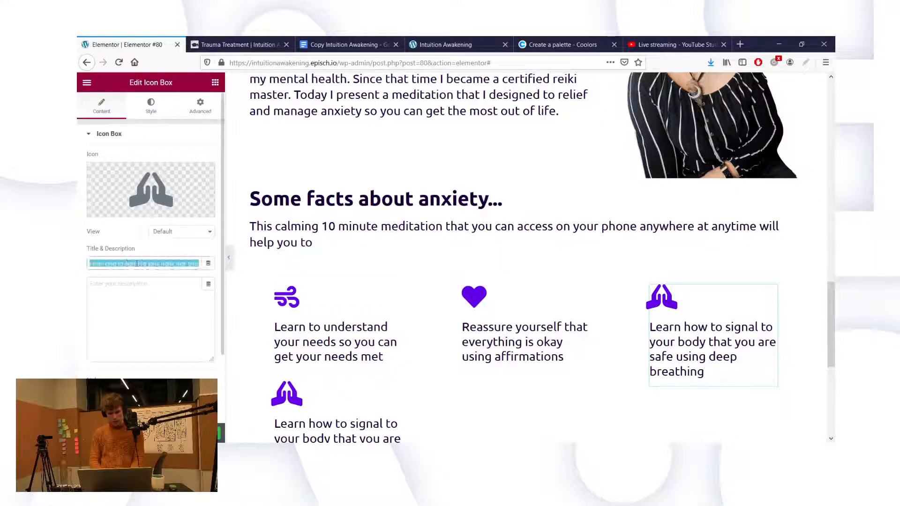
{"action": "key", "text": "ctrl+v"}
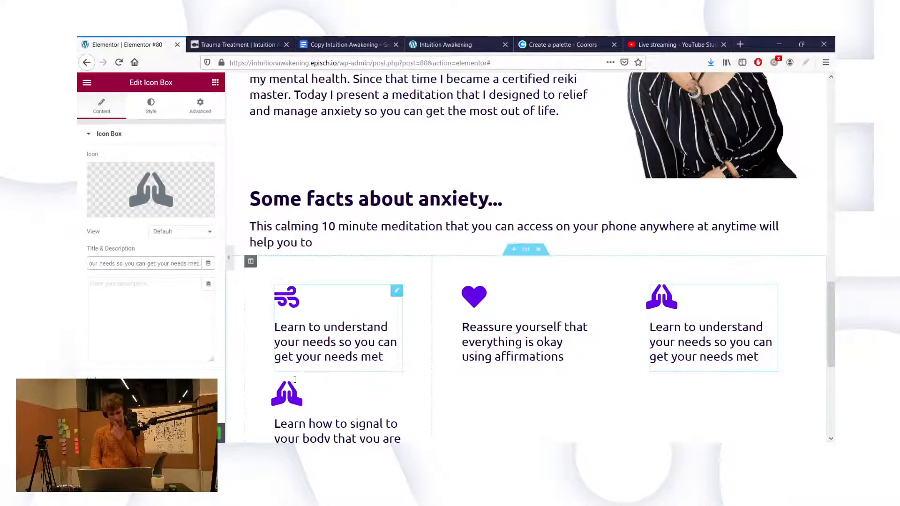
{"action": "left_click", "coordinate": [294, 419]}
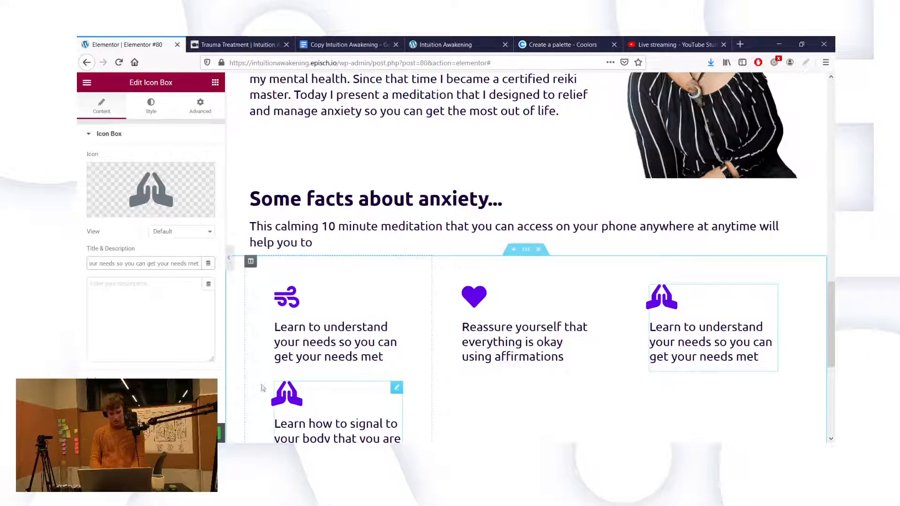
{"action": "triple_click", "coordinate": [183, 264]}
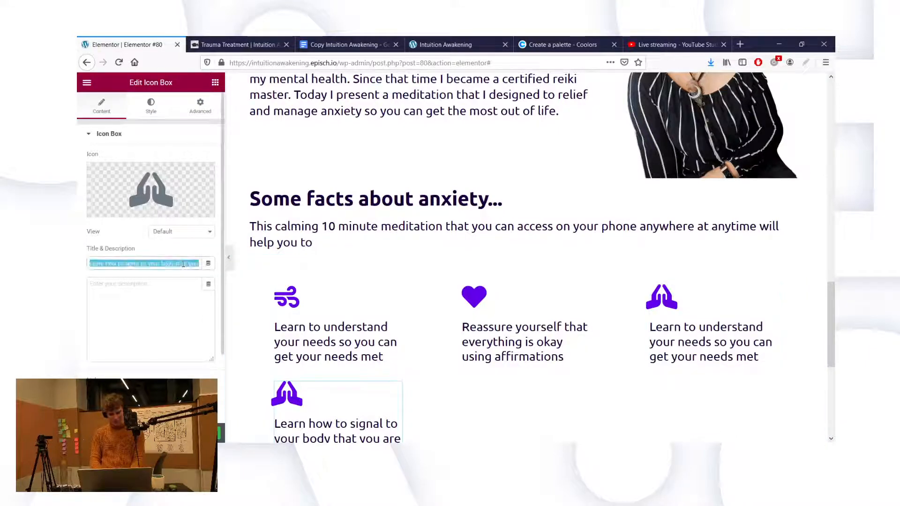
{"action": "left_click", "coordinate": [361, 356]}
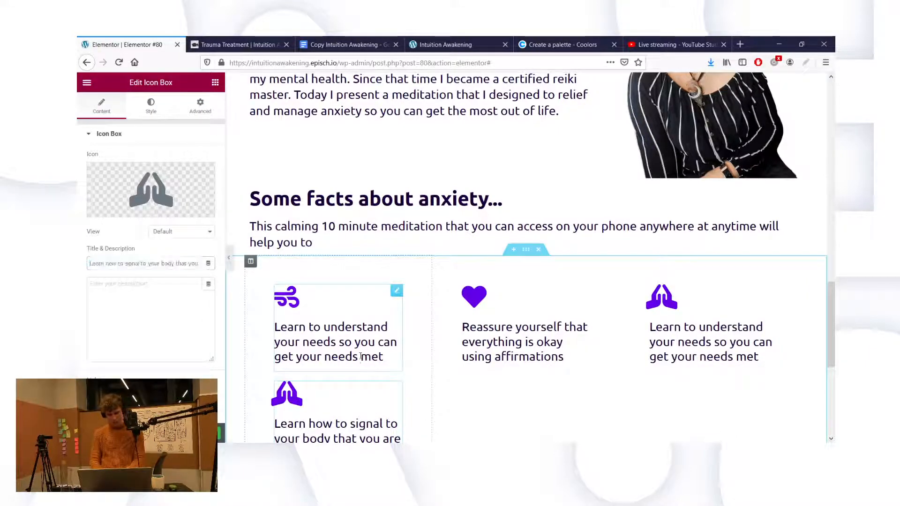
{"action": "triple_click", "coordinate": [121, 262]}
{"action": "type", "text": "Learn how to signal to your body that you are safe using deep breathing"}
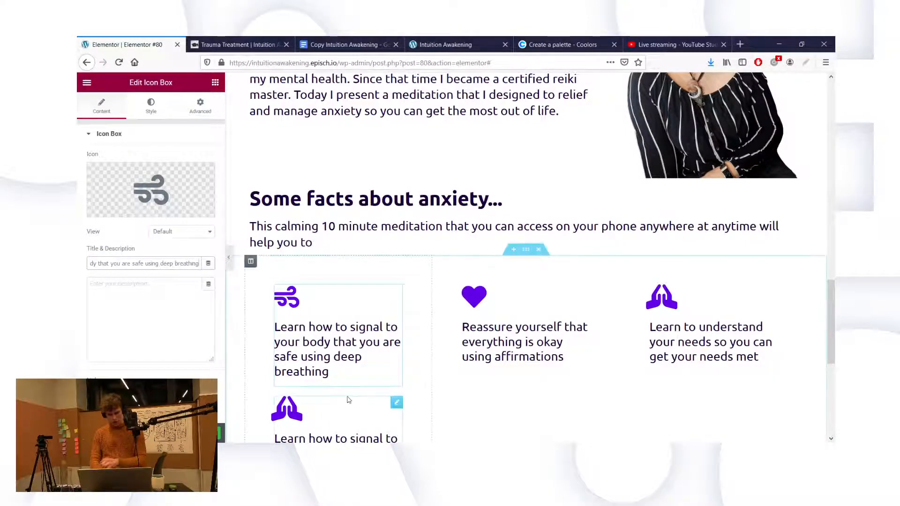
Step: Delete the extra fourth icon box
{"action": "scroll", "coordinate": [370, 375], "scroll_direction": "down", "scroll_amount": 1}
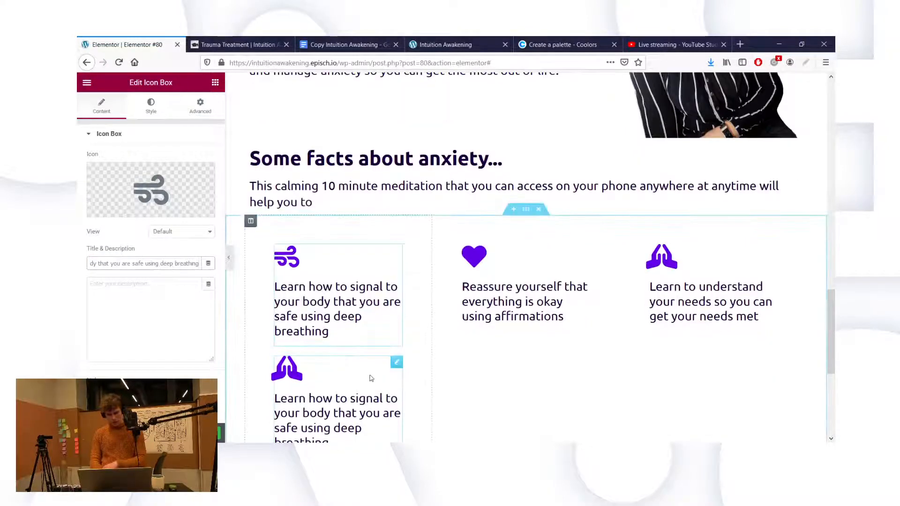
{"action": "right_click", "coordinate": [397, 363]}
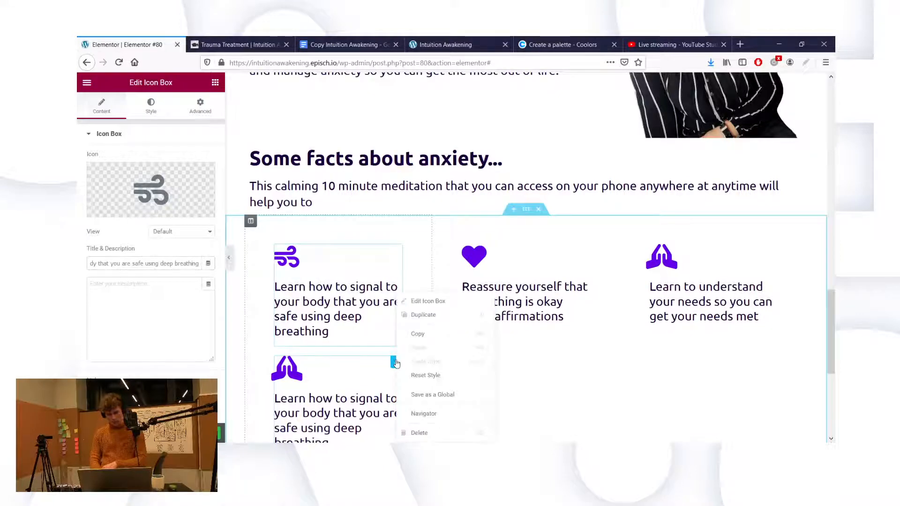
{"action": "left_click", "coordinate": [422, 433]}
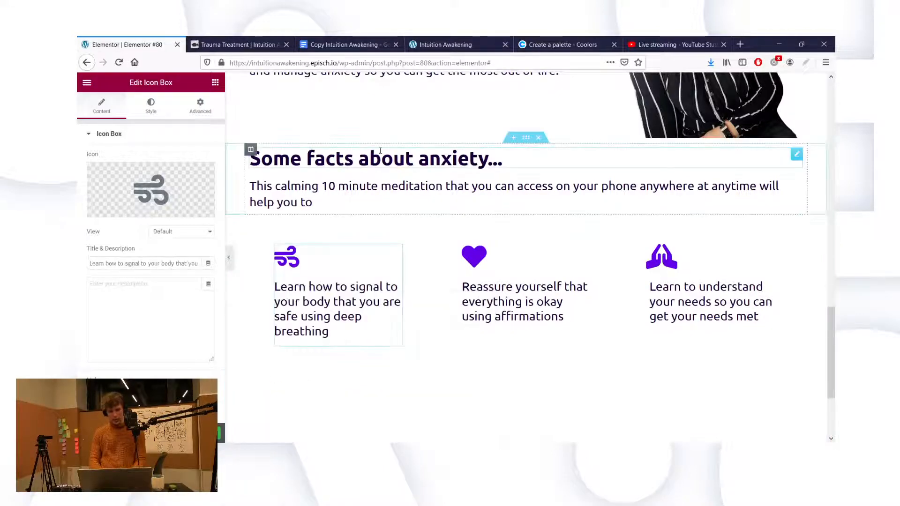
{"action": "left_click", "coordinate": [333, 40]}
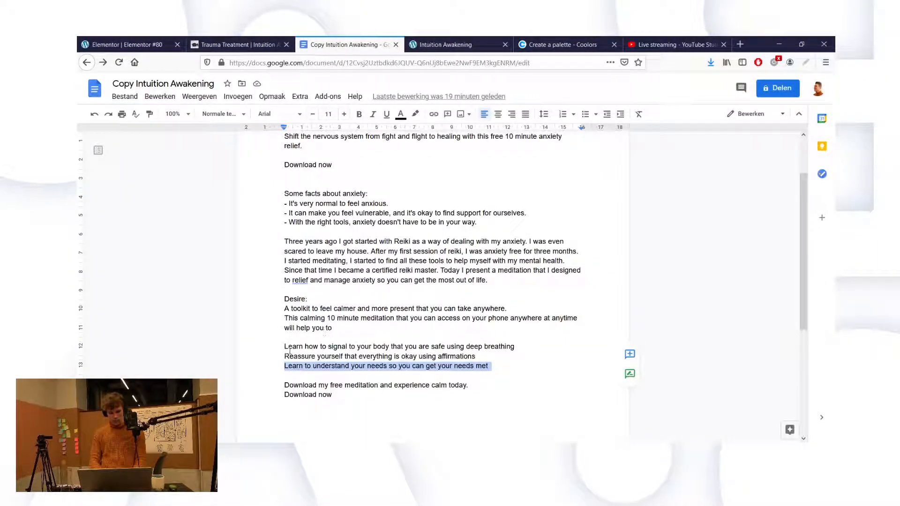
Step: Copy the sentence 'A toolkit to feel calmer and more present that you can take anywhere.' from Google Docs, then go back to Elementor
{"action": "triple_click", "coordinate": [290, 350]}
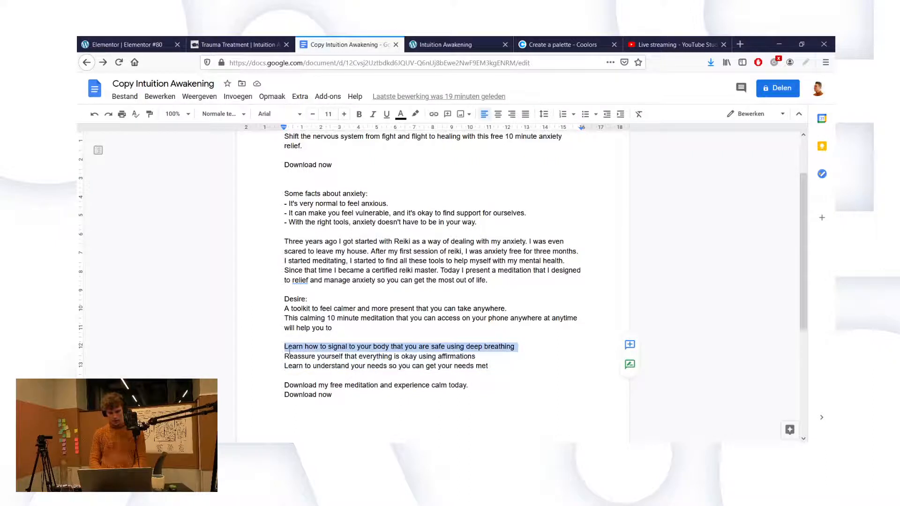
{"action": "triple_click", "coordinate": [308, 309]}
{"action": "key", "text": "ctrl+c"}
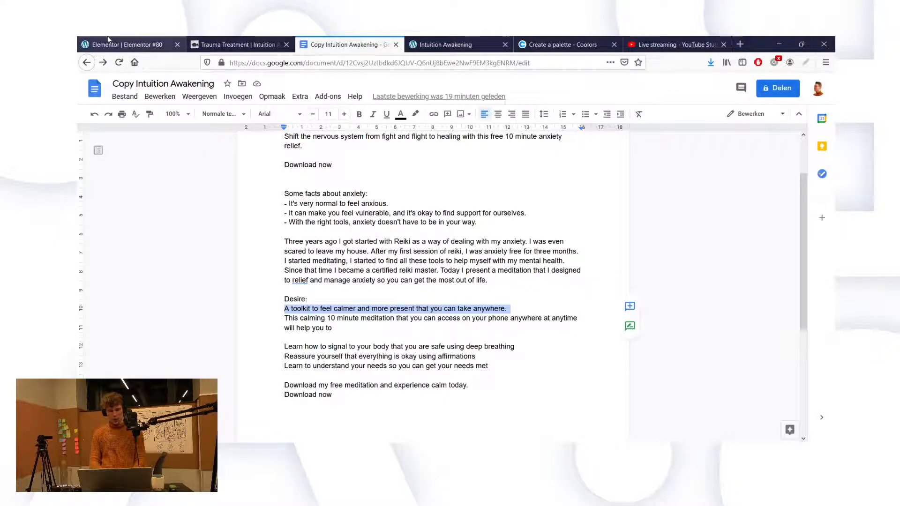
{"action": "left_click", "coordinate": [122, 44]}
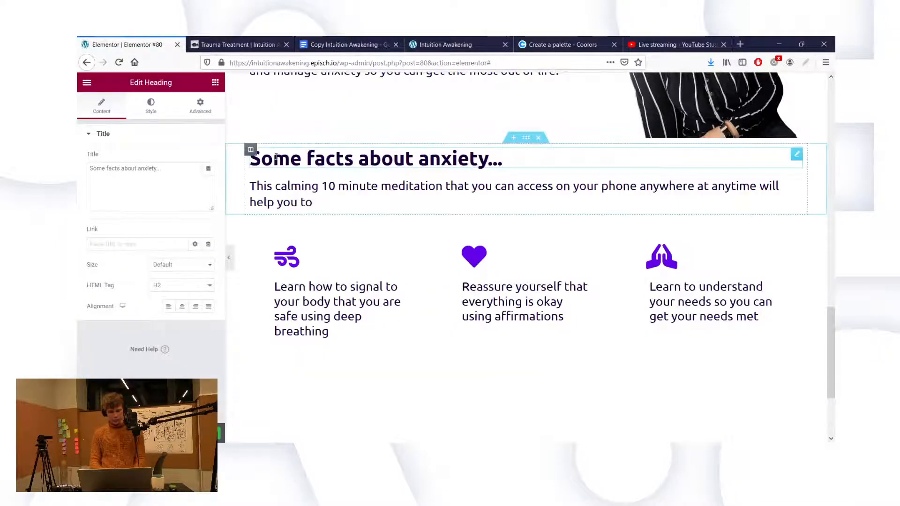
Step: Replace the 'Some facts about anxiety...' heading title with the pasted toolkit sentence
{"action": "left_click", "coordinate": [161, 164]}
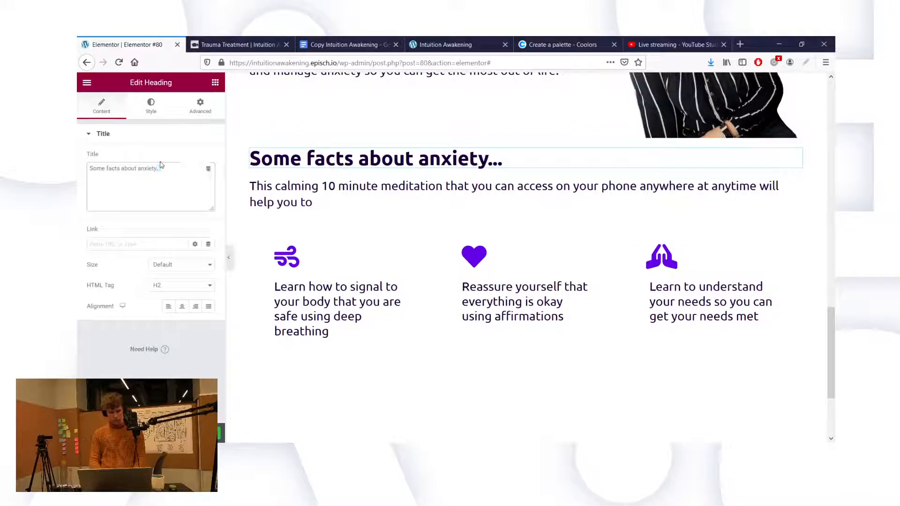
{"action": "triple_click", "coordinate": [161, 175]}
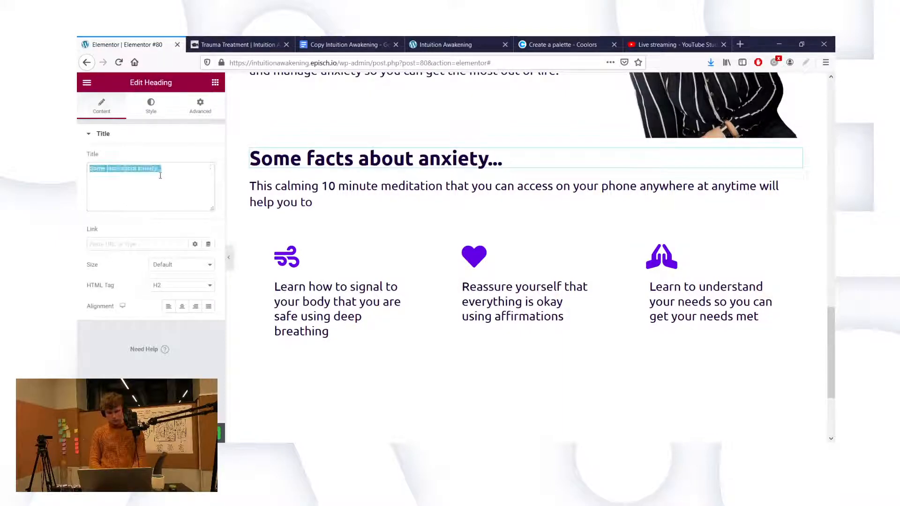
{"action": "key", "text": "ctrl+v"}
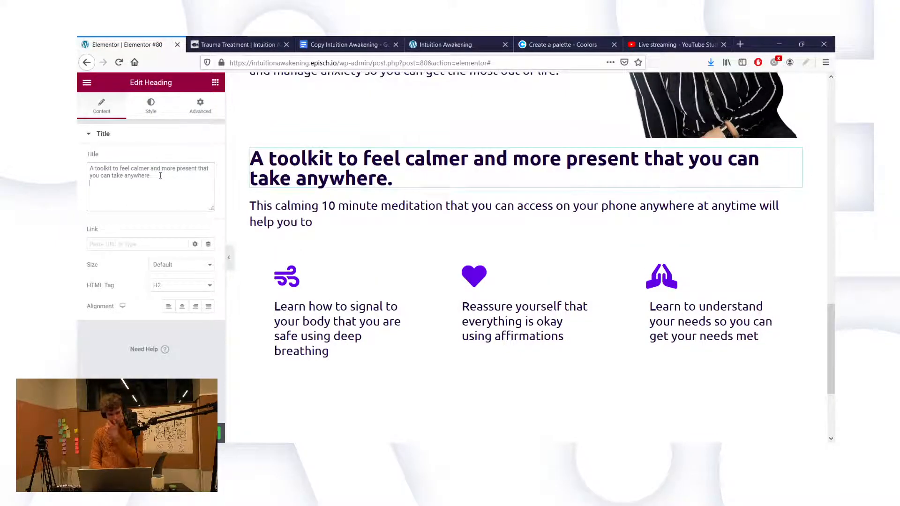
Step: Add a new one-column section at the bottom of the page
{"action": "scroll", "coordinate": [444, 303], "scroll_direction": "down", "scroll_amount": 1}
{"action": "scroll", "coordinate": [445, 302], "scroll_direction": "up", "scroll_amount": 2}
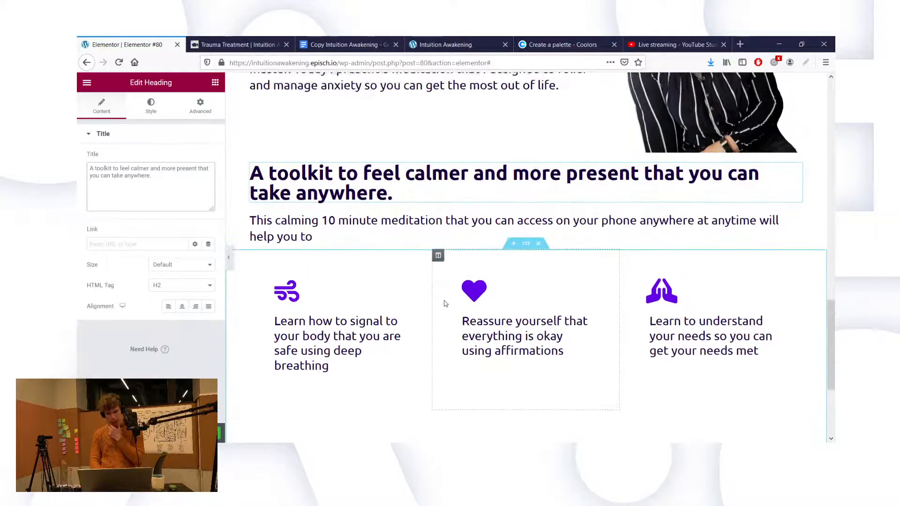
{"action": "scroll", "coordinate": [444, 304], "scroll_direction": "down", "scroll_amount": 4}
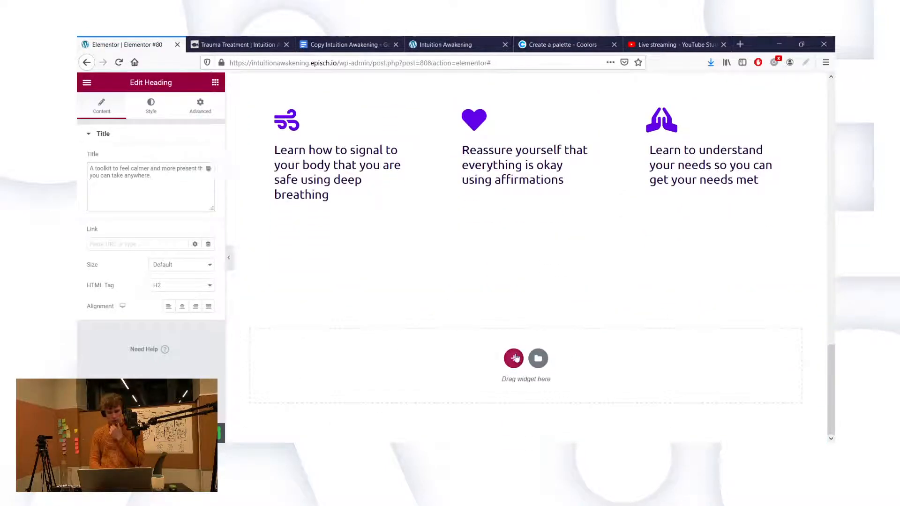
{"action": "left_click", "coordinate": [515, 357]}
{"action": "left_click", "coordinate": [314, 41]}
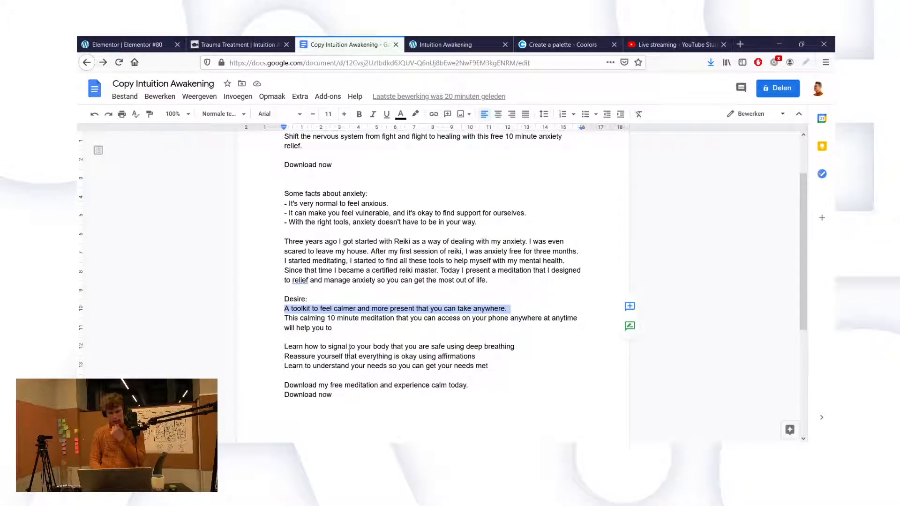
{"action": "left_click", "coordinate": [152, 51]}
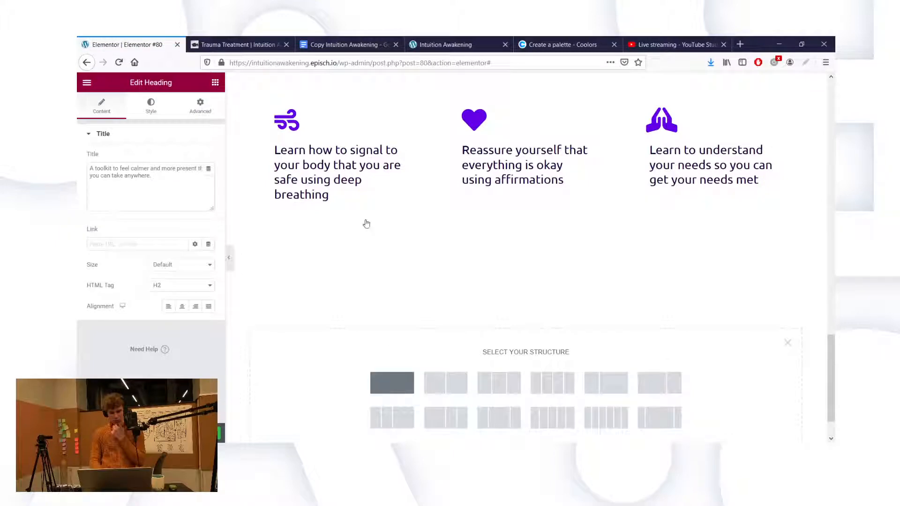
{"action": "left_click", "coordinate": [540, 231]}
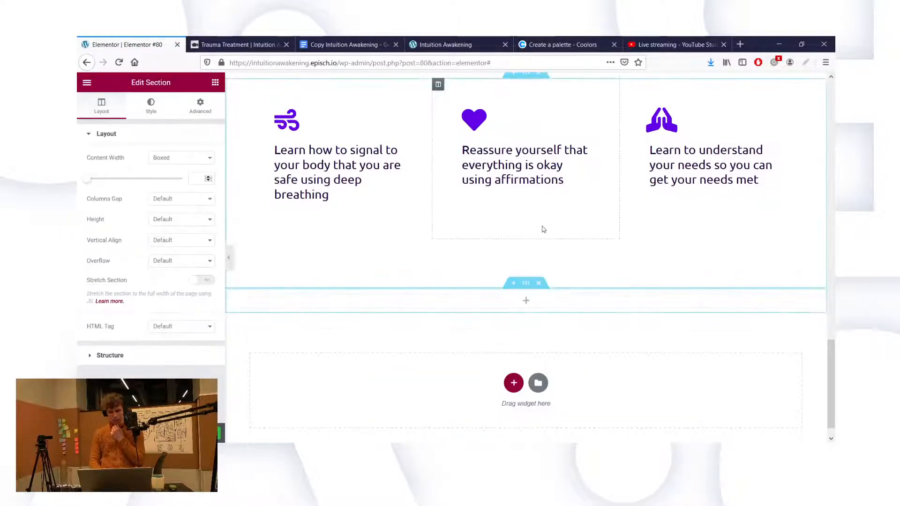
Step: Duplicate the toolkit heading and drag the copy into the new bottom section
{"action": "scroll", "coordinate": [541, 230], "scroll_direction": "up", "scroll_amount": 1}
{"action": "scroll", "coordinate": [543, 229], "scroll_direction": "up", "scroll_amount": 2}
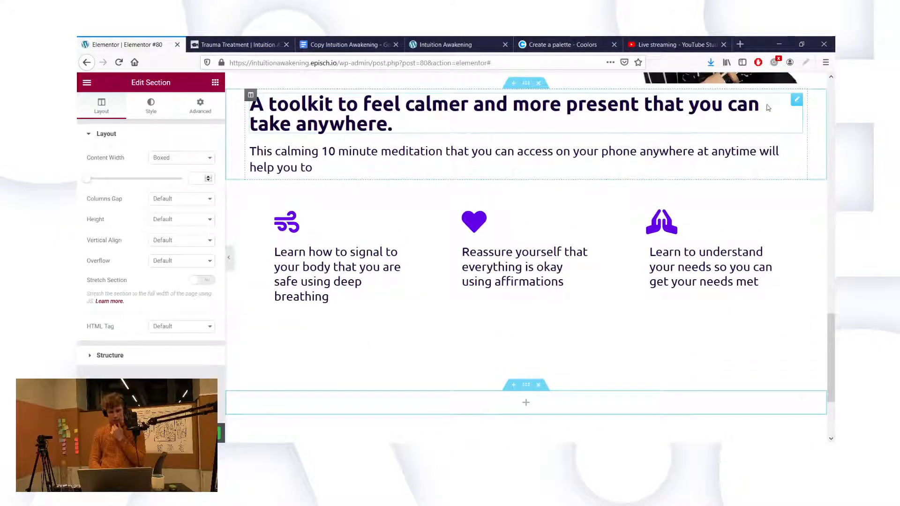
{"action": "right_click", "coordinate": [796, 99]}
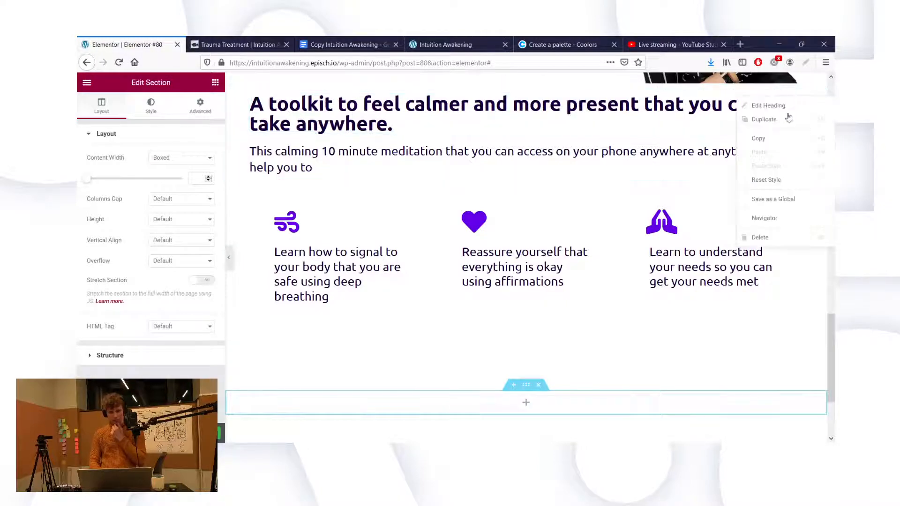
{"action": "left_click", "coordinate": [782, 125]}
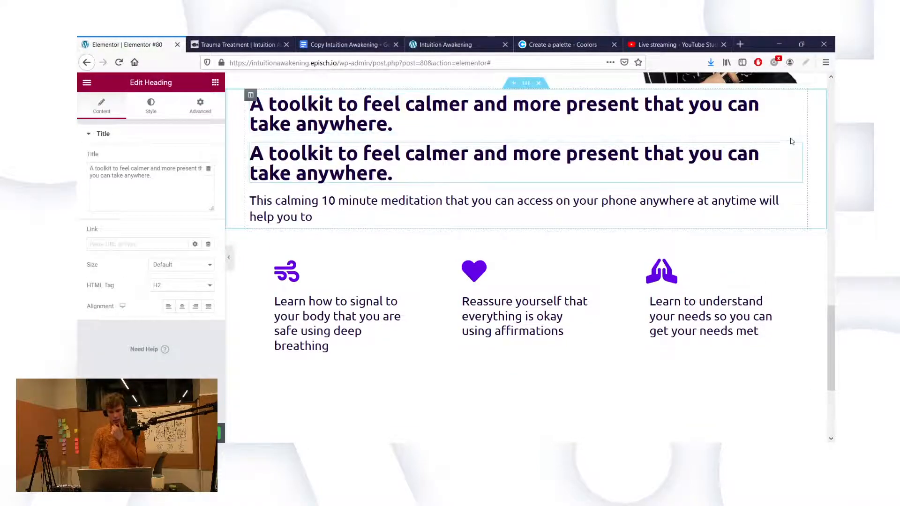
{"action": "left_click_drag", "start_coordinate": [795, 154], "coordinate": [527, 420]}
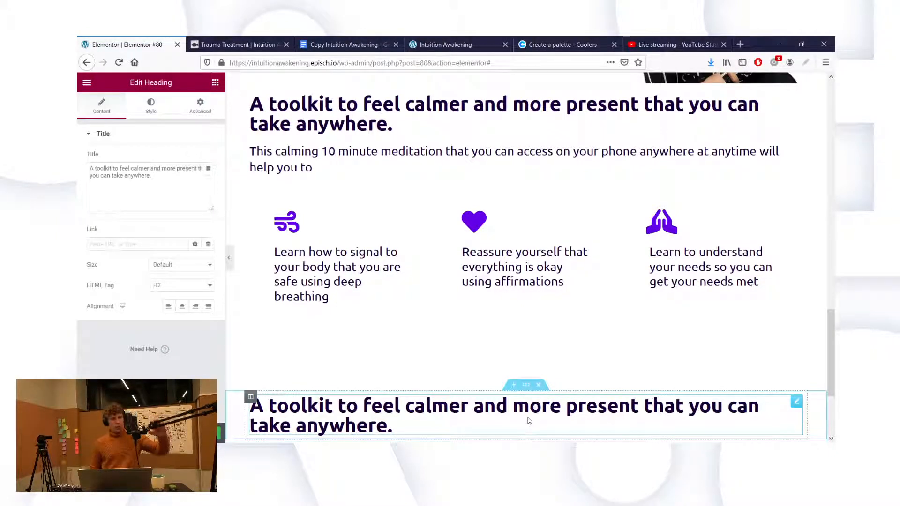
Step: Copy 'Download my free meditation and experience calm today.' from Google Docs and select the bottom heading's title
{"action": "left_click", "coordinate": [176, 180]}
{"action": "left_click", "coordinate": [348, 42]}
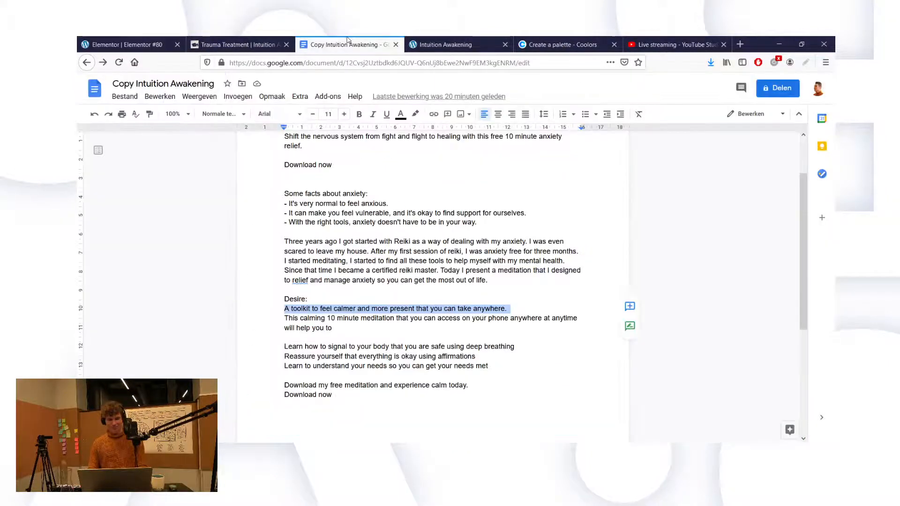
{"action": "left_click", "coordinate": [330, 379]}
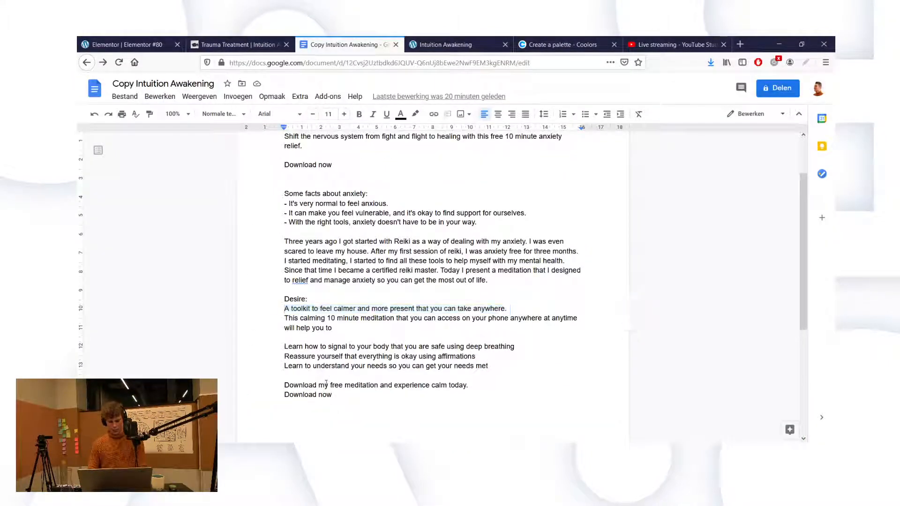
{"action": "triple_click", "coordinate": [326, 383]}
{"action": "key", "text": "ctrl+c"}
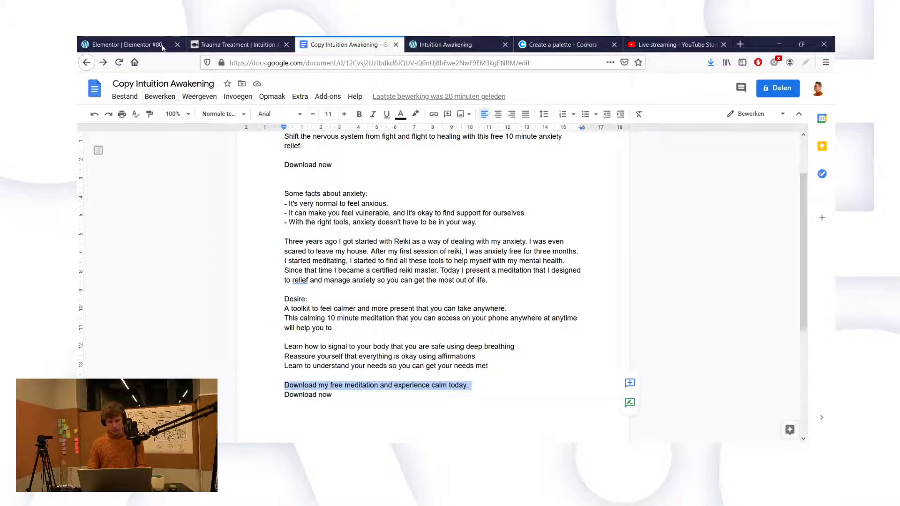
{"action": "left_click", "coordinate": [147, 37]}
{"action": "triple_click", "coordinate": [123, 172]}
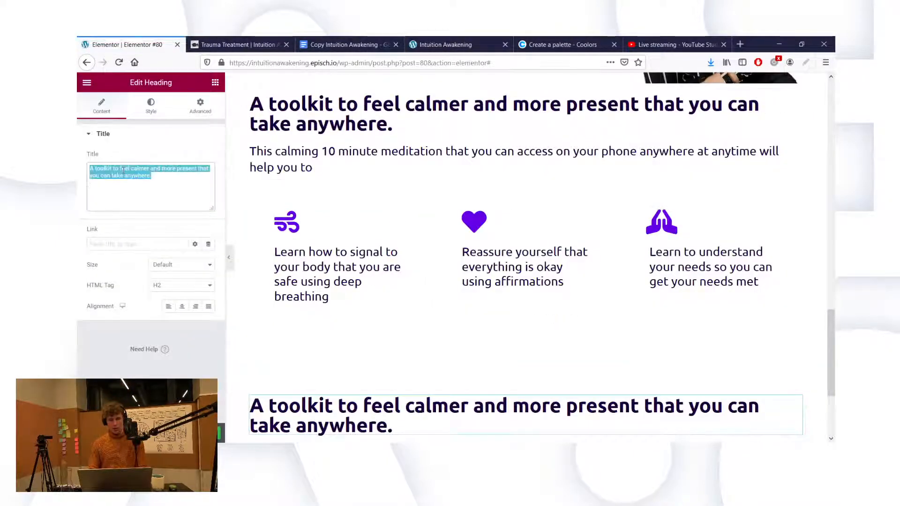
Step: Paste the download sentence into the bottom heading and centre it on the page
{"action": "key", "text": "ctrl+v"}
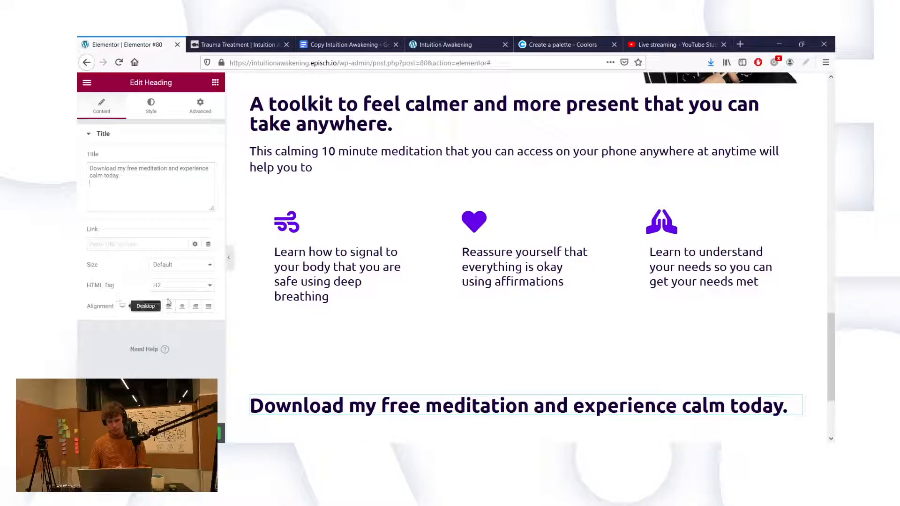
{"action": "left_click", "coordinate": [182, 307]}
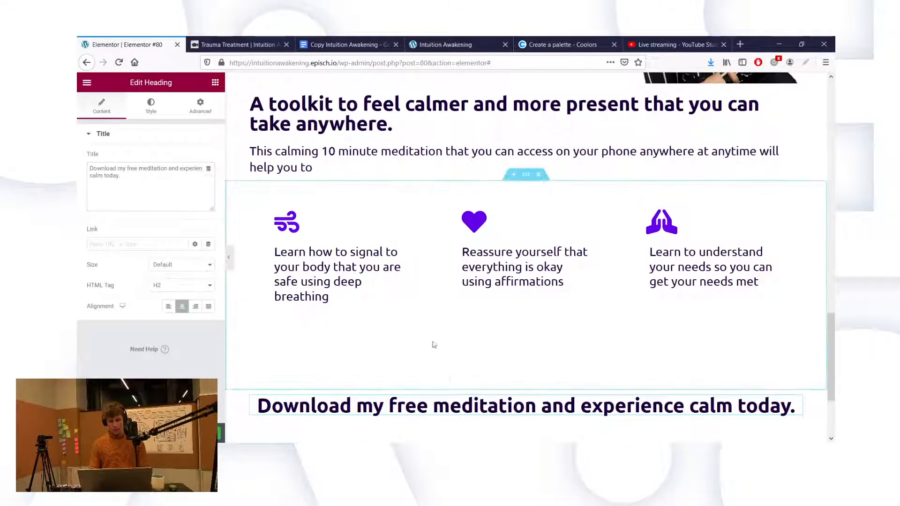
{"action": "left_click", "coordinate": [325, 38]}
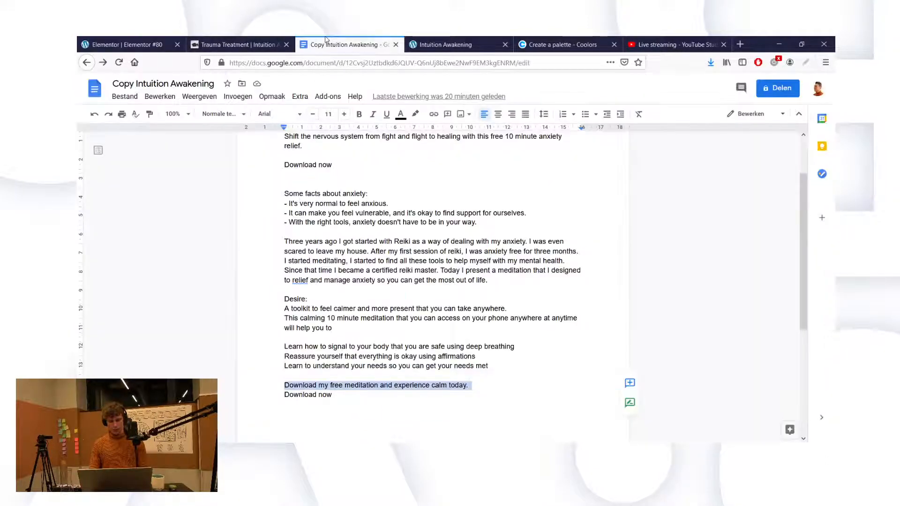
{"action": "triple_click", "coordinate": [307, 395]}
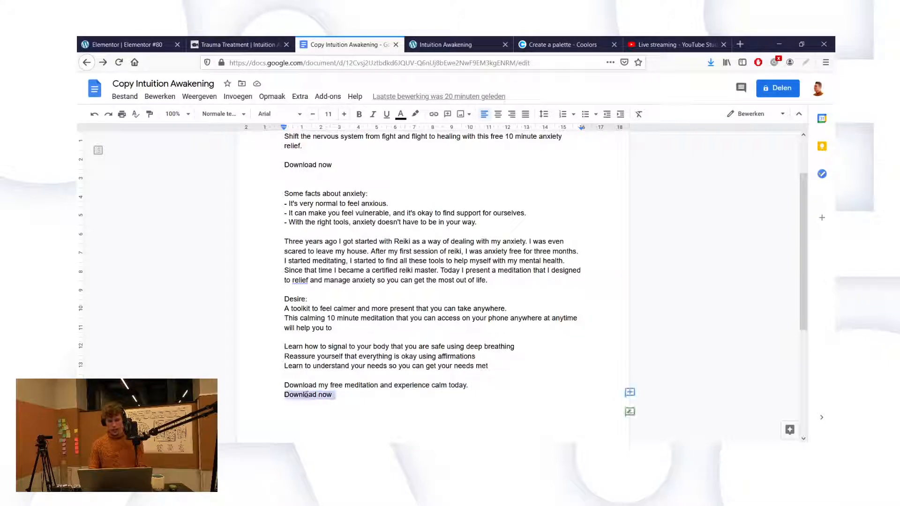
{"action": "left_click", "coordinate": [126, 45]}
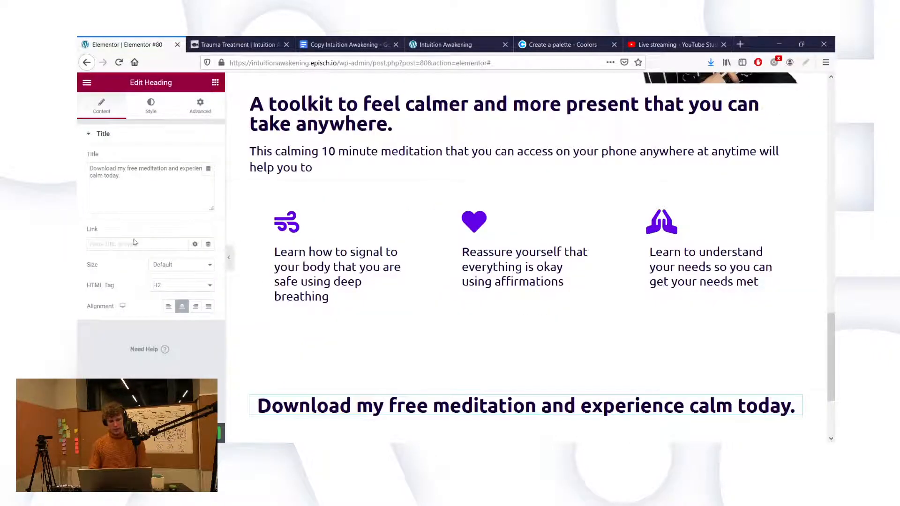
Step: Duplicate the hero's Download now button, drop it under the download heading, and centre it
{"action": "scroll", "coordinate": [361, 323], "scroll_direction": "down", "scroll_amount": 1}
{"action": "scroll", "coordinate": [410, 291], "scroll_direction": "up", "scroll_amount": 6}
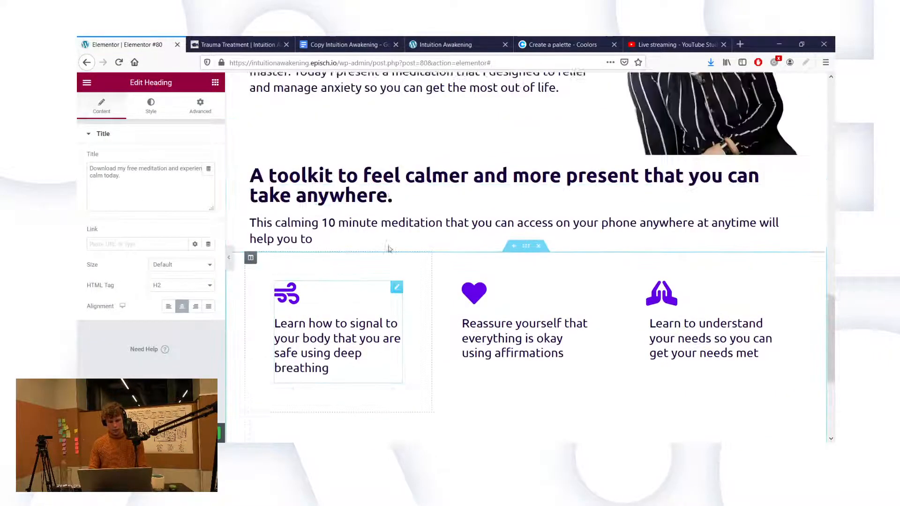
{"action": "scroll", "coordinate": [388, 249], "scroll_direction": "up", "scroll_amount": 10}
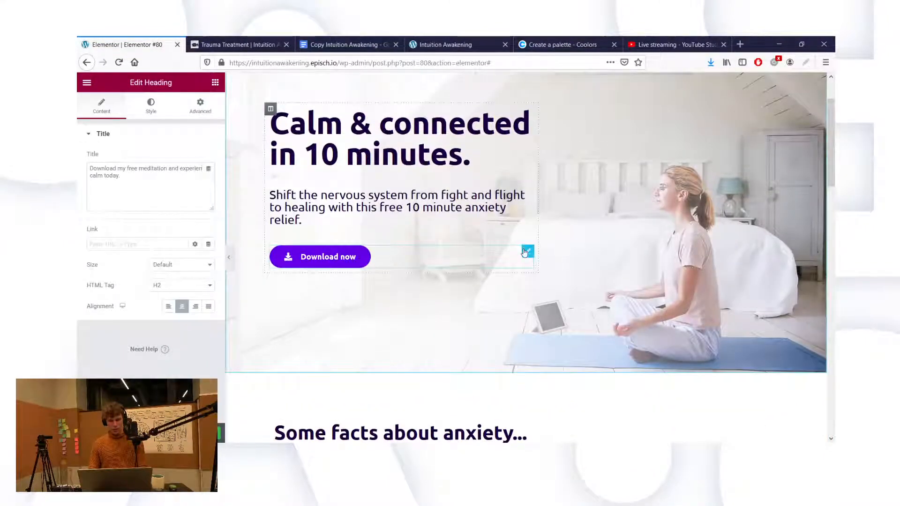
{"action": "right_click", "coordinate": [525, 252]}
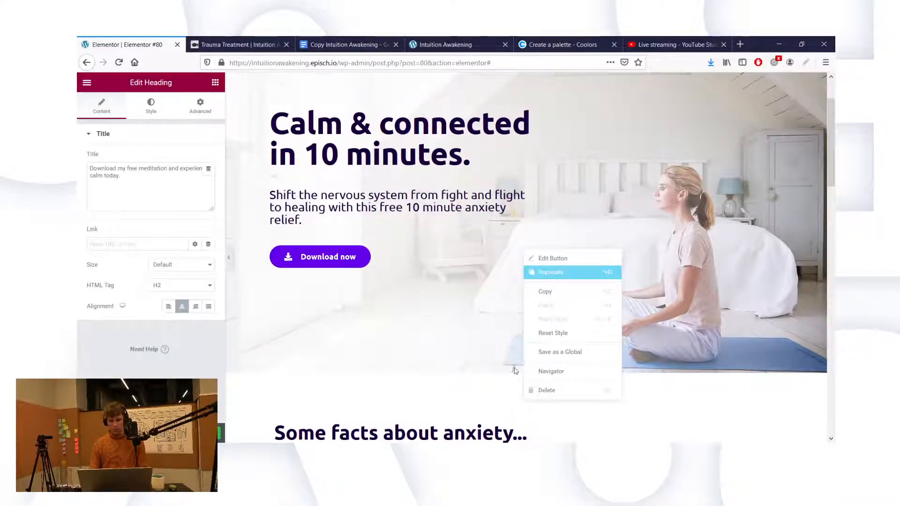
{"action": "left_click", "coordinate": [527, 271]}
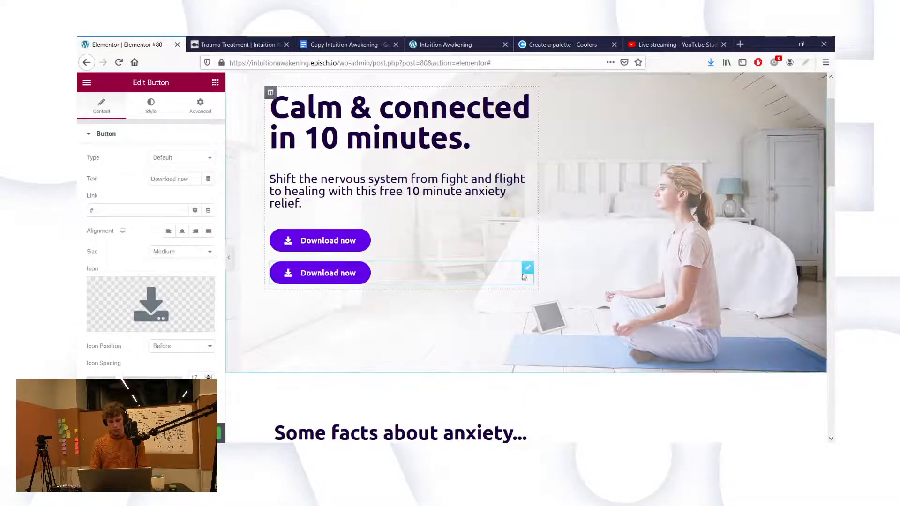
{"action": "left_click_drag", "start_coordinate": [527, 268], "coordinate": [523, 351]}
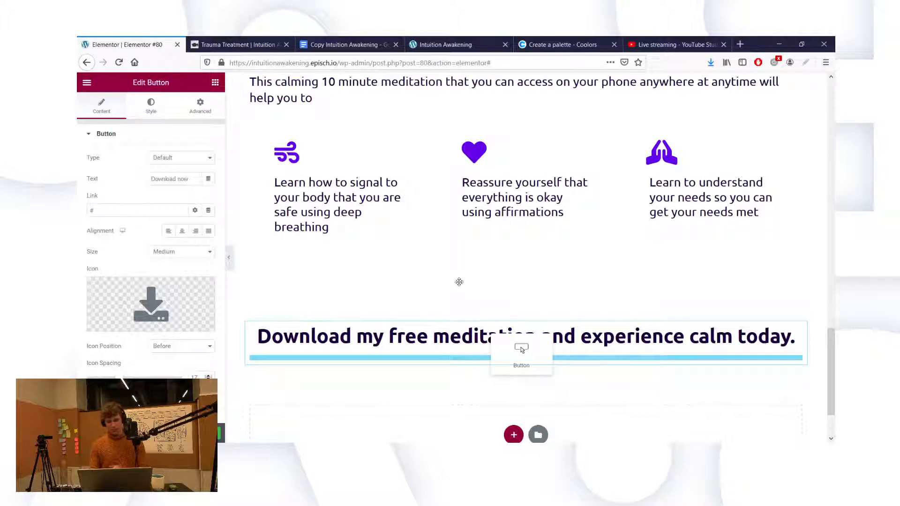
{"action": "left_click_drag", "start_coordinate": [523, 351], "coordinate": [521, 352]}
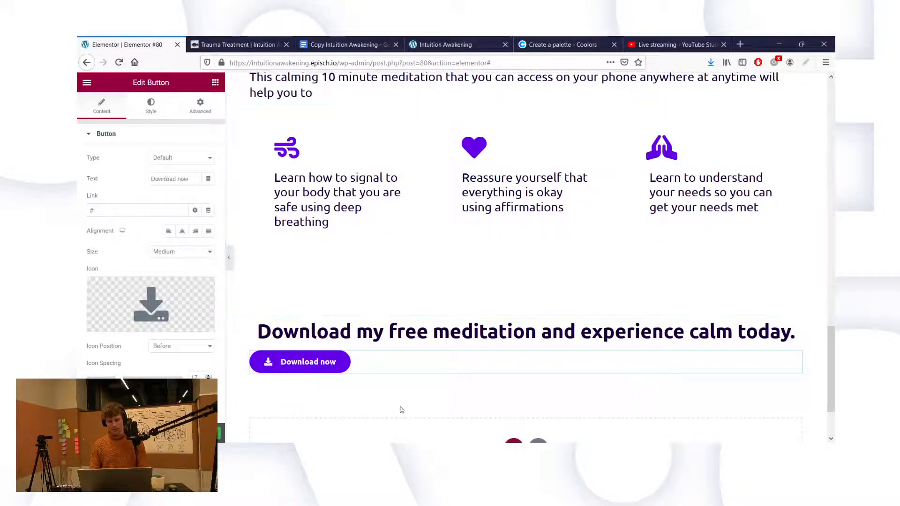
{"action": "left_click", "coordinate": [182, 230]}
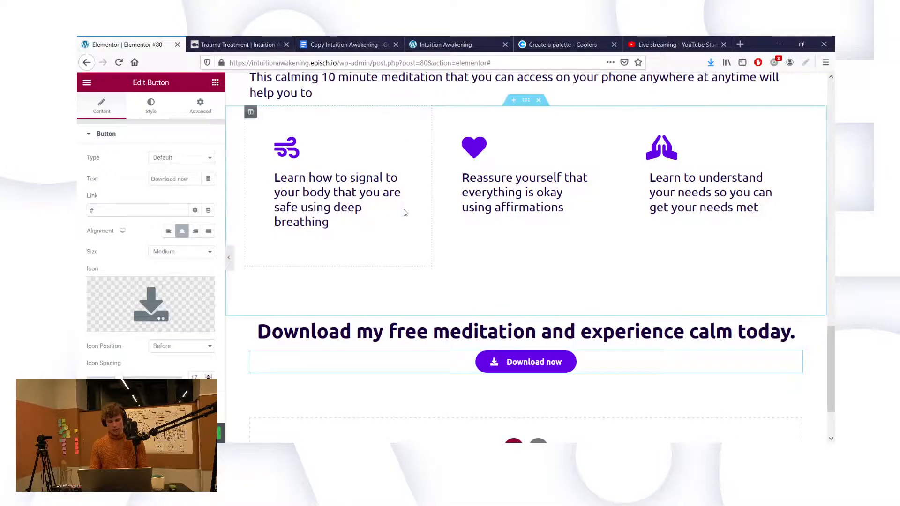
Step: Save the page with Ctrl+S and review the bottom call-to-action
{"action": "scroll", "coordinate": [404, 211], "scroll_direction": "up", "scroll_amount": 3}
{"action": "scroll", "coordinate": [404, 212], "scroll_direction": "up", "scroll_amount": 15}
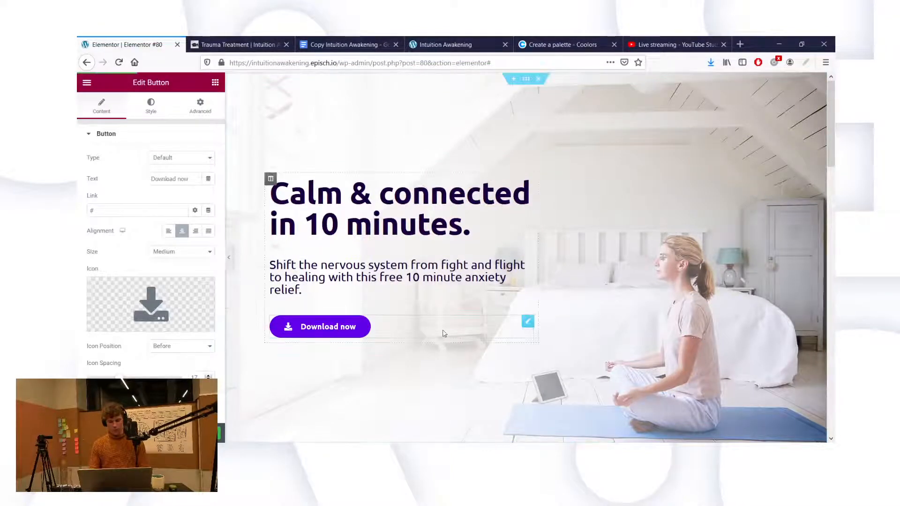
{"action": "key", "text": "ctrl+s"}
{"action": "scroll", "coordinate": [533, 306], "scroll_direction": "down", "scroll_amount": 8}
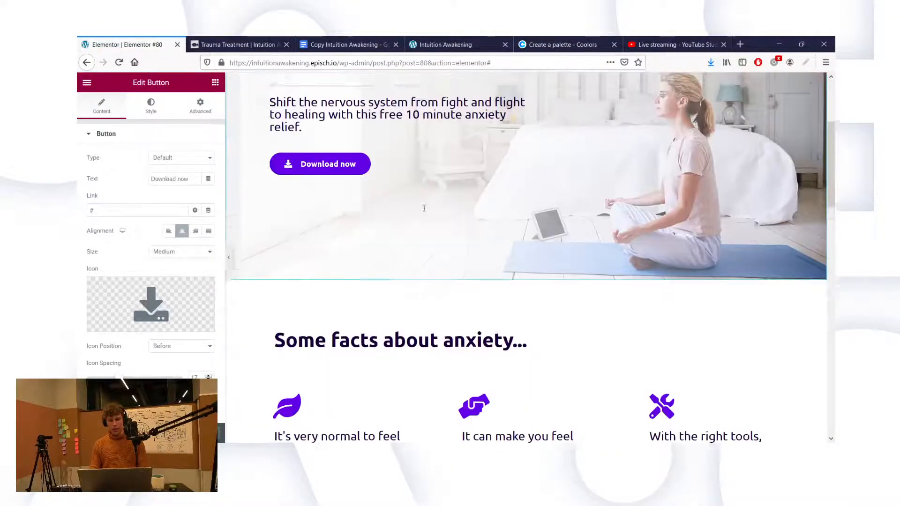
{"action": "scroll", "coordinate": [533, 306], "scroll_direction": "down", "scroll_amount": 5}
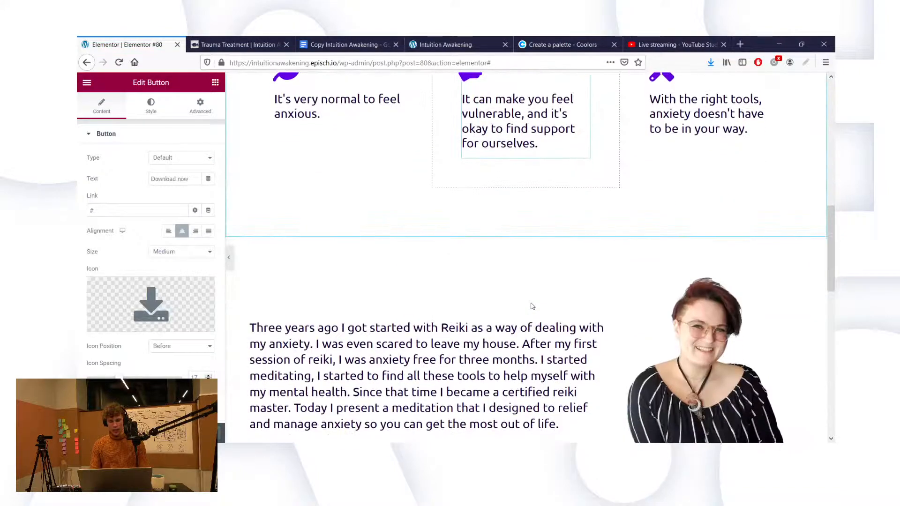
{"action": "scroll", "coordinate": [472, 261], "scroll_direction": "down", "scroll_amount": 6}
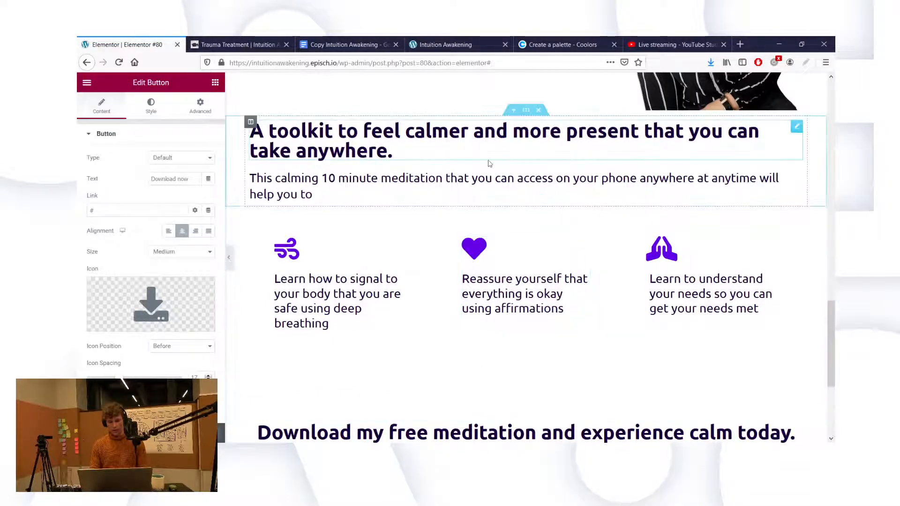
{"action": "scroll", "coordinate": [516, 248], "scroll_direction": "down", "scroll_amount": 4}
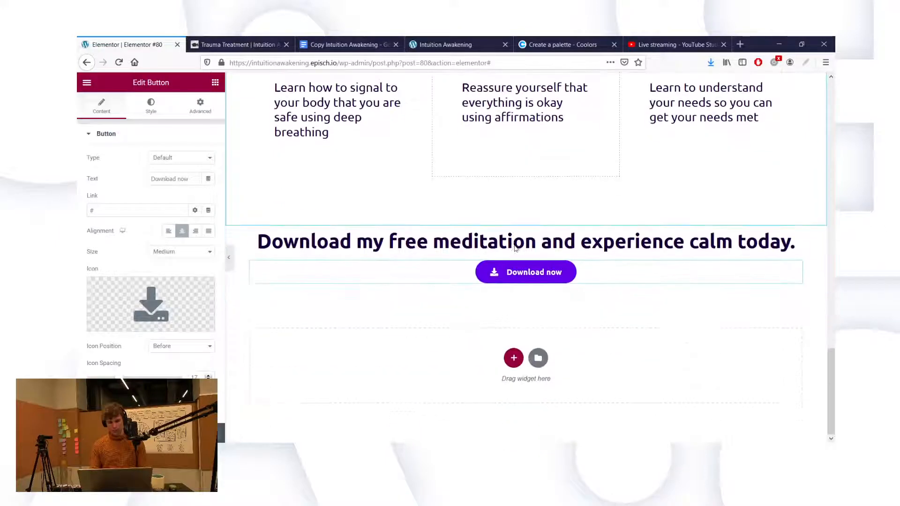
{"action": "scroll", "coordinate": [516, 248], "scroll_direction": "up", "scroll_amount": 5}
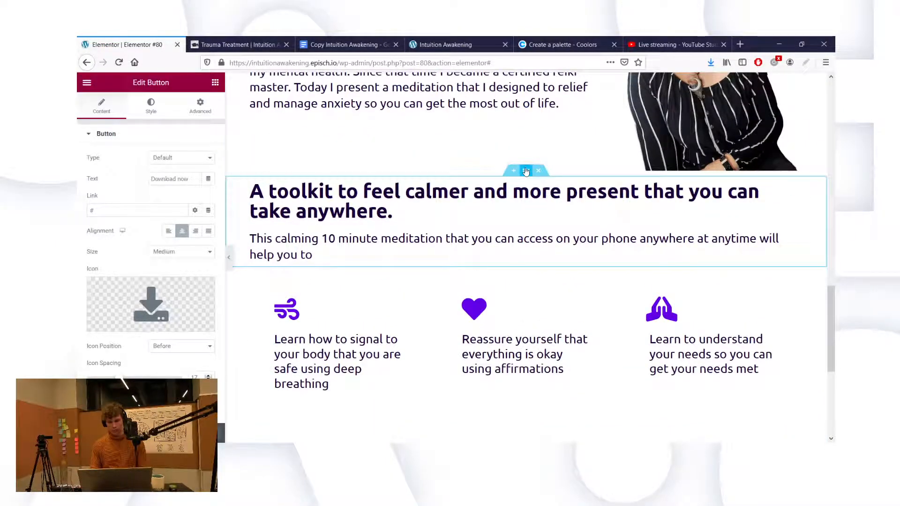
Step: Open the structure choices for a new section below the Download now call-to-action
{"action": "left_click", "coordinate": [526, 172]}
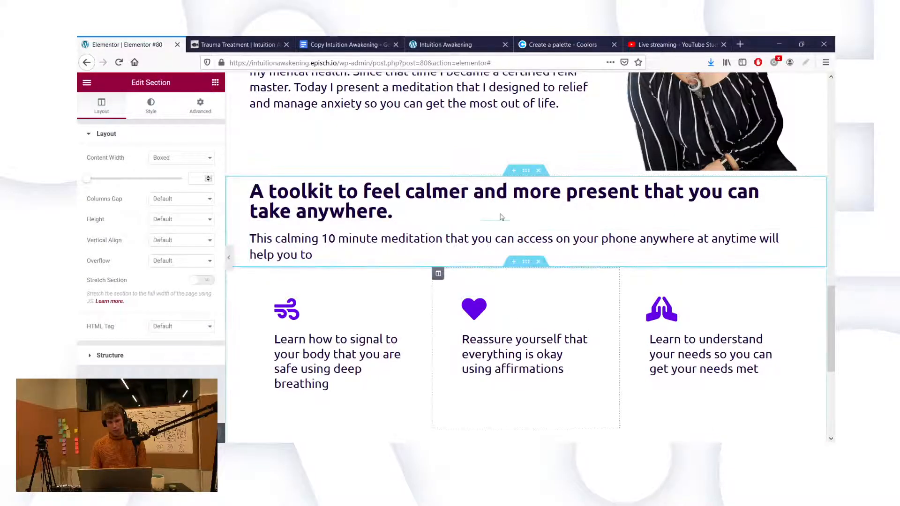
{"action": "scroll", "coordinate": [501, 217], "scroll_direction": "down", "scroll_amount": 5}
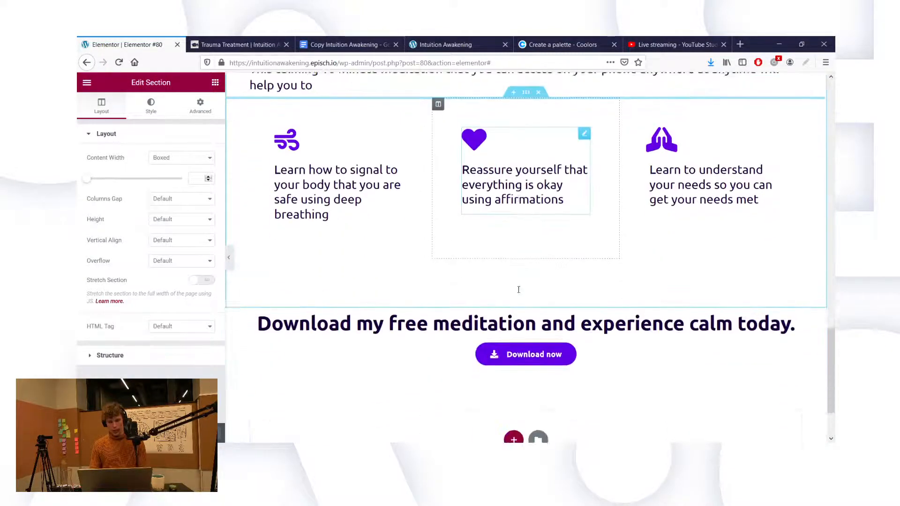
{"action": "scroll", "coordinate": [514, 368], "scroll_direction": "up", "scroll_amount": 8}
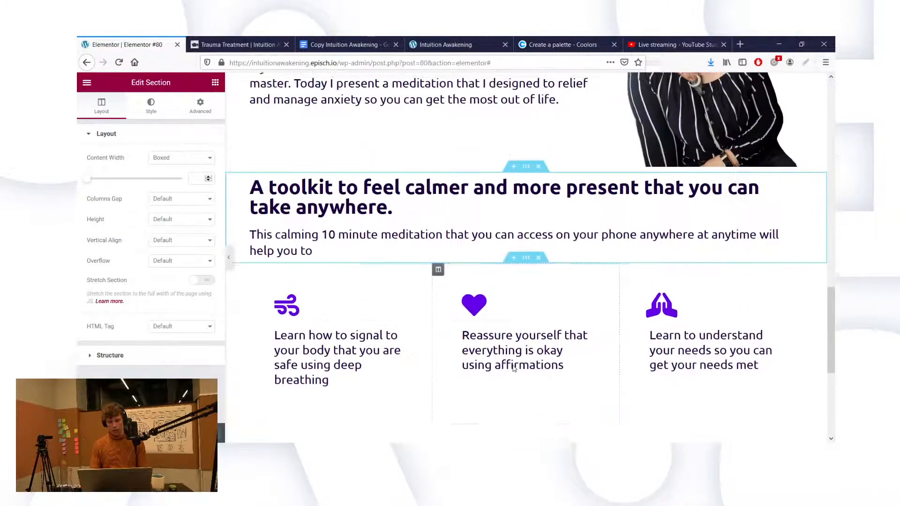
{"action": "scroll", "coordinate": [514, 369], "scroll_direction": "down", "scroll_amount": 5}
{"action": "scroll", "coordinate": [514, 369], "scroll_direction": "down", "scroll_amount": 3}
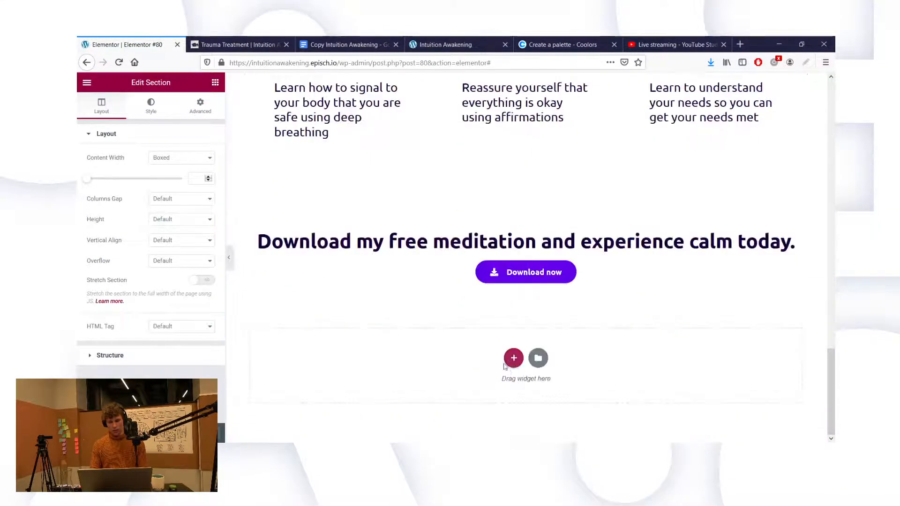
{"action": "left_click", "coordinate": [513, 358]}
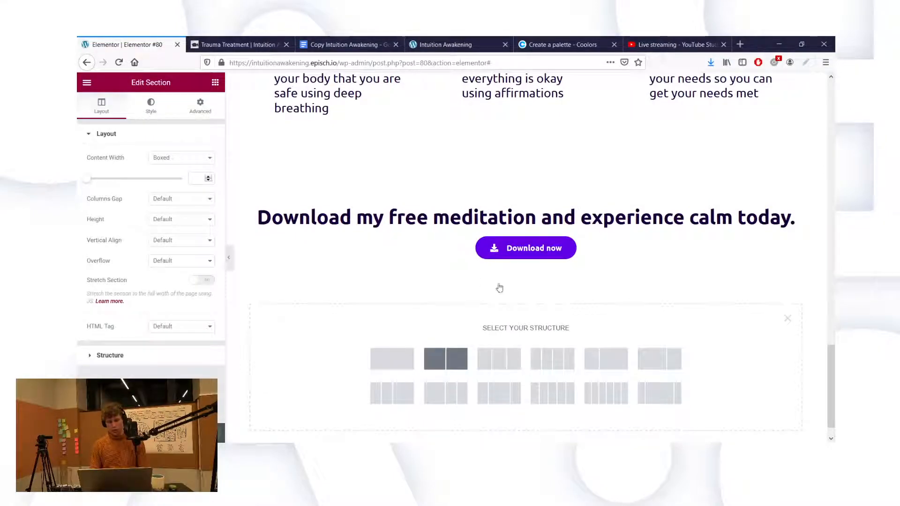
Step: Add a two-column section above the toolkit heading and move the heading and 'This calming' text into its left column
{"action": "left_click_drag", "start_coordinate": [527, 260], "coordinate": [526, 136]}
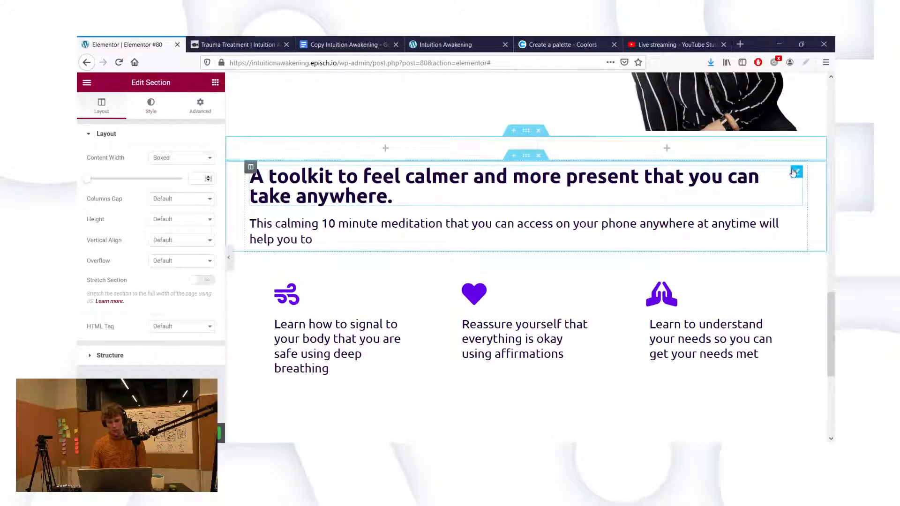
{"action": "left_click_drag", "start_coordinate": [794, 172], "coordinate": [418, 153]}
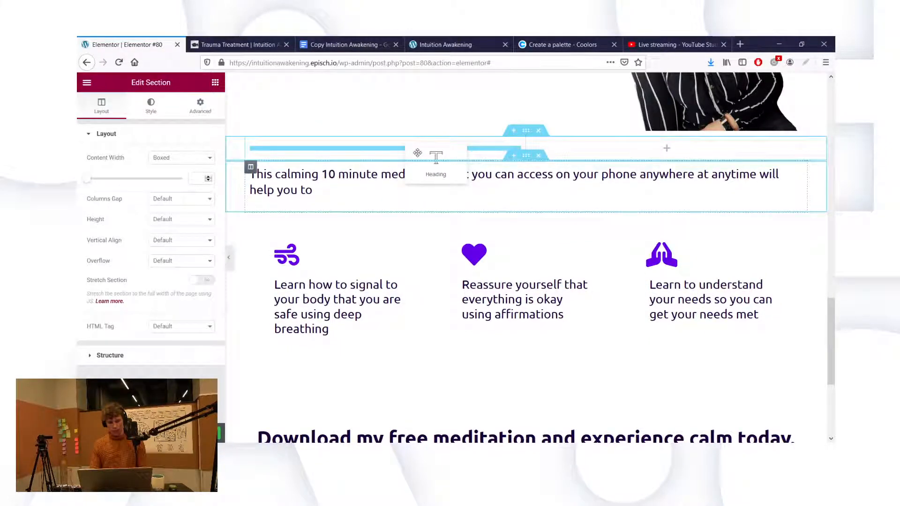
{"action": "left_click_drag", "start_coordinate": [821, 171], "coordinate": [818, 174]}
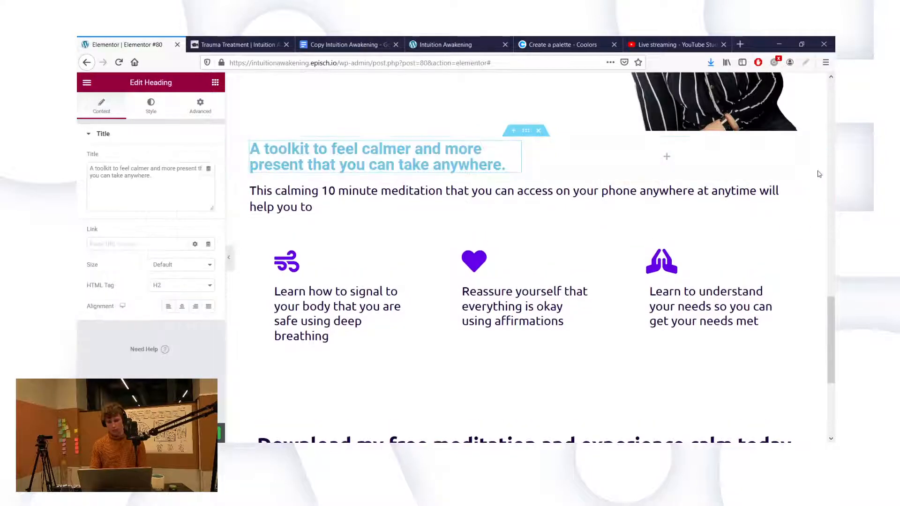
{"action": "left_click_drag", "start_coordinate": [797, 216], "coordinate": [424, 205]}
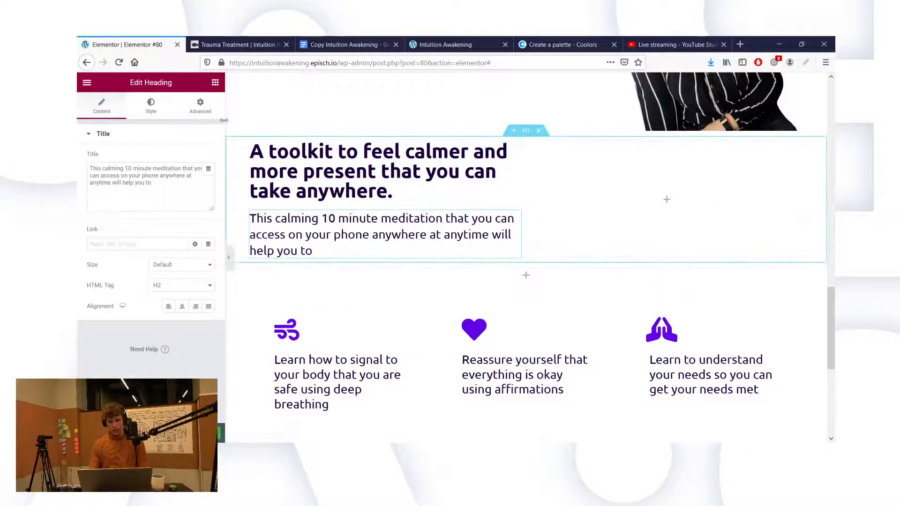
{"action": "left_click", "coordinate": [214, 84]}
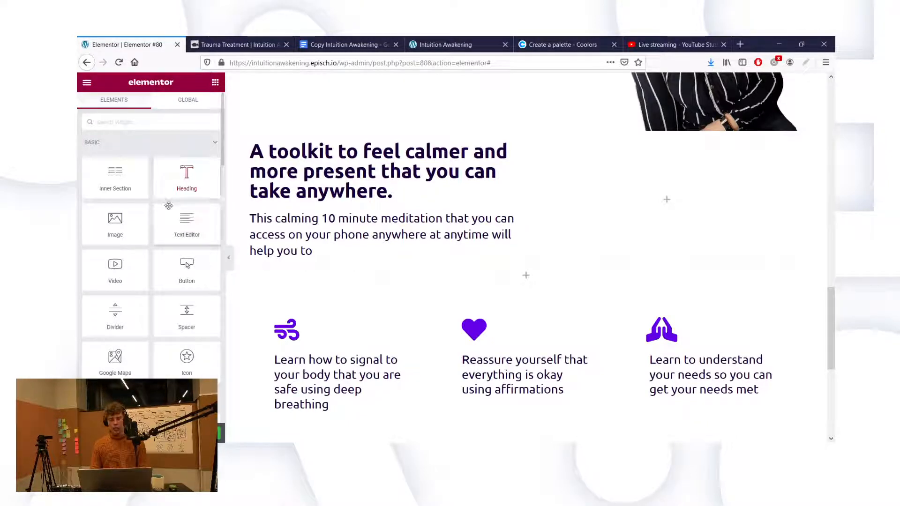
Step: Add a two-column inner section below the 'This calming' meditation text
{"action": "mouse_move", "coordinate": [223, 136]}
{"action": "left_mouse_down"}
{"action": "mouse_move", "coordinate": [222, 157]}
{"action": "mouse_move", "coordinate": [219, 125]}
{"action": "left_mouse_up"}
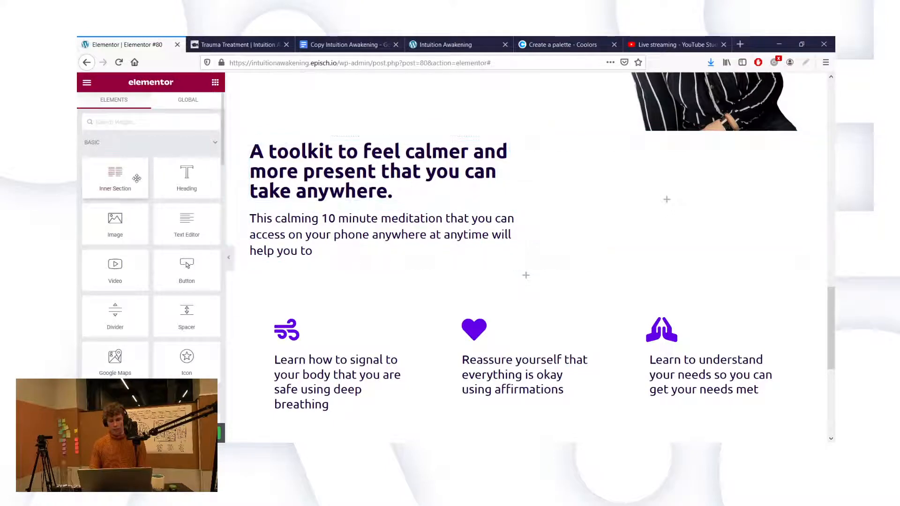
{"action": "scroll", "coordinate": [192, 204], "scroll_direction": "down", "scroll_amount": 5}
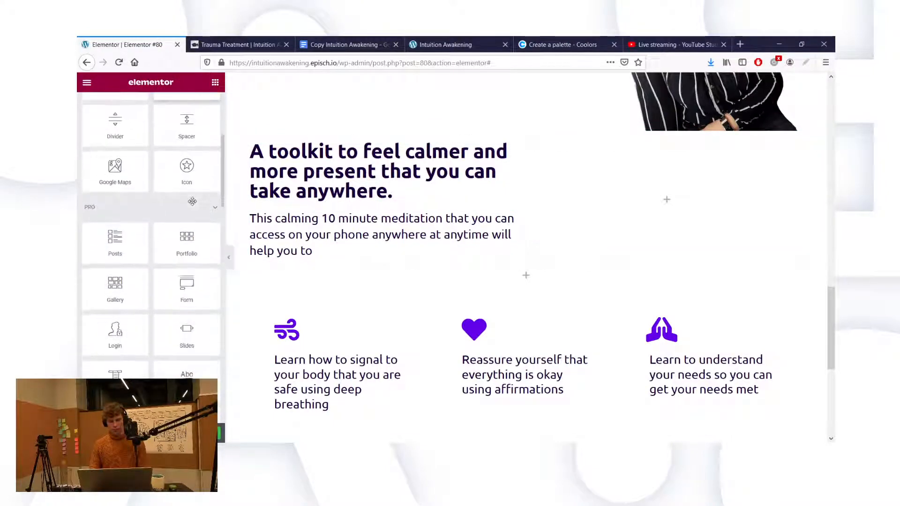
{"action": "scroll", "coordinate": [188, 211], "scroll_direction": "up", "scroll_amount": 5}
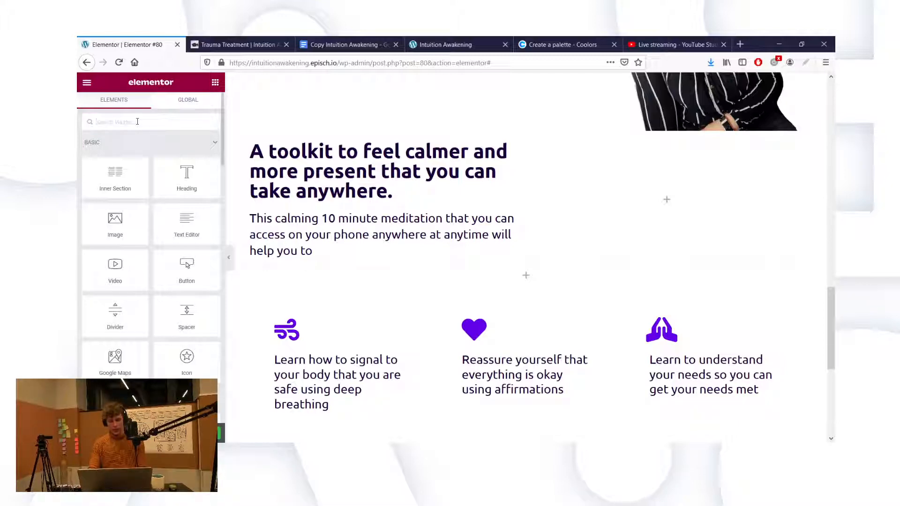
{"action": "type", "text": "inner"}
{"action": "left_click_drag", "start_coordinate": [113, 150], "coordinate": [301, 265]}
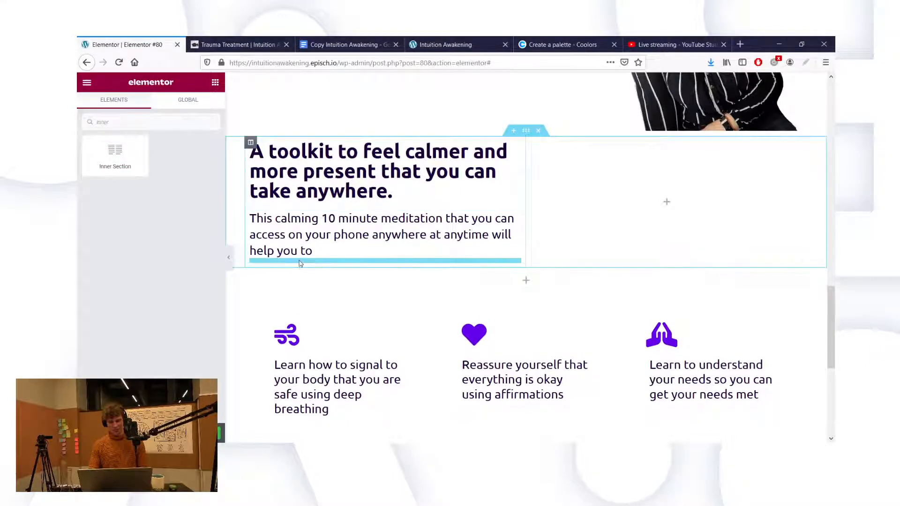
{"action": "left_click_drag", "start_coordinate": [496, 210], "coordinate": [523, 195]}
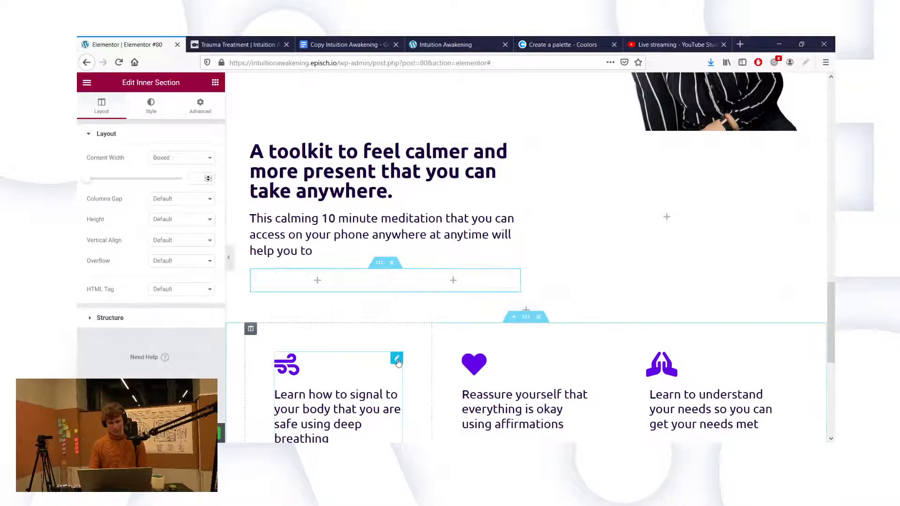
Step: Try the deep-breathing icon box in the inner section, then return it to the three-box row
{"action": "left_click_drag", "start_coordinate": [396, 361], "coordinate": [326, 282]}
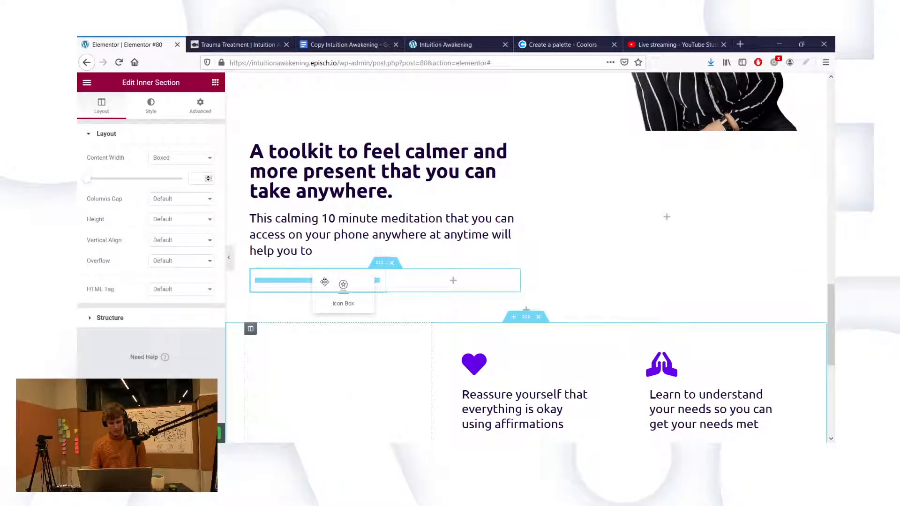
{"action": "left_click_drag", "start_coordinate": [324, 281], "coordinate": [325, 281]}
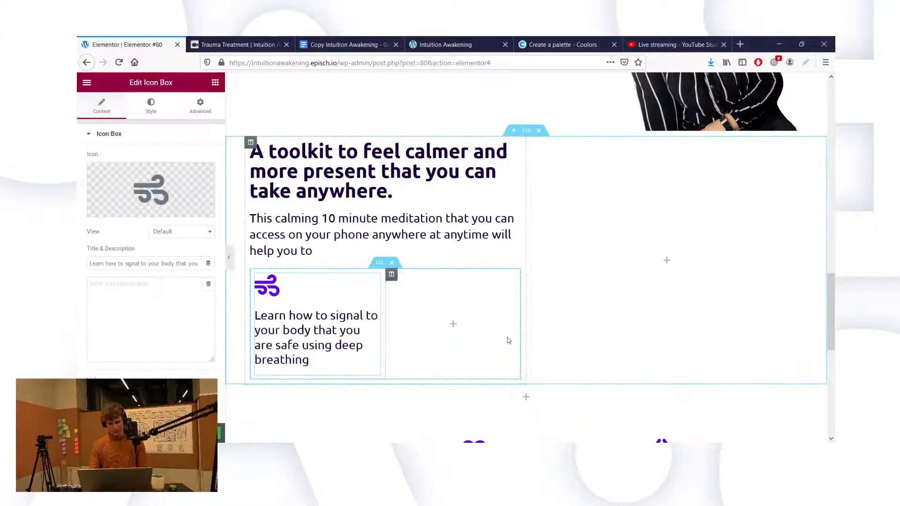
{"action": "scroll", "coordinate": [551, 375], "scroll_direction": "down", "scroll_amount": 2}
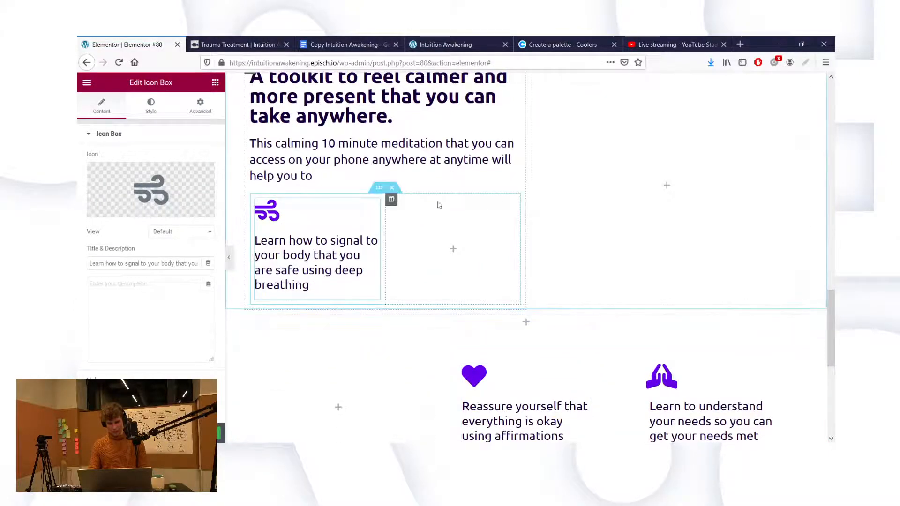
{"action": "left_click", "coordinate": [392, 188]}
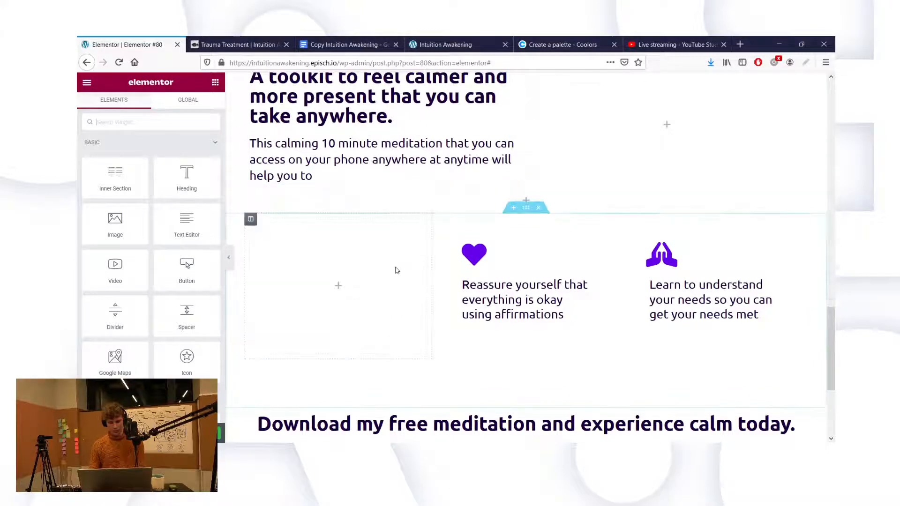
{"action": "scroll", "coordinate": [393, 265], "scroll_direction": "up", "scroll_amount": 2}
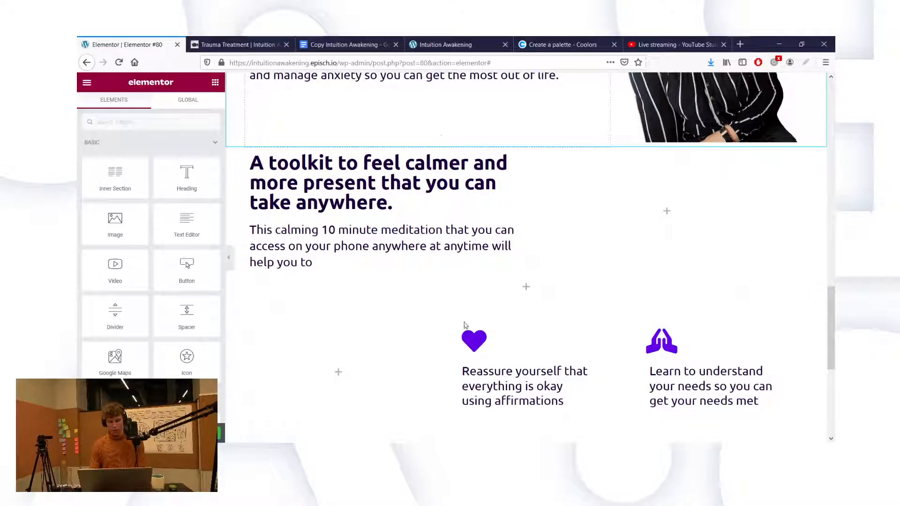
{"action": "key", "text": "ctrl+z"}
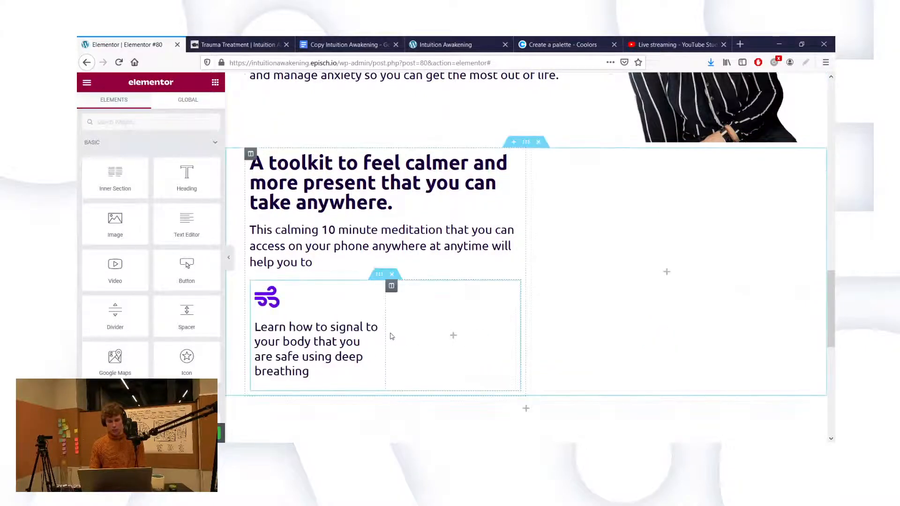
{"action": "scroll", "coordinate": [381, 302], "scroll_direction": "down", "scroll_amount": 1}
{"action": "left_click_drag", "start_coordinate": [375, 259], "coordinate": [331, 363]}
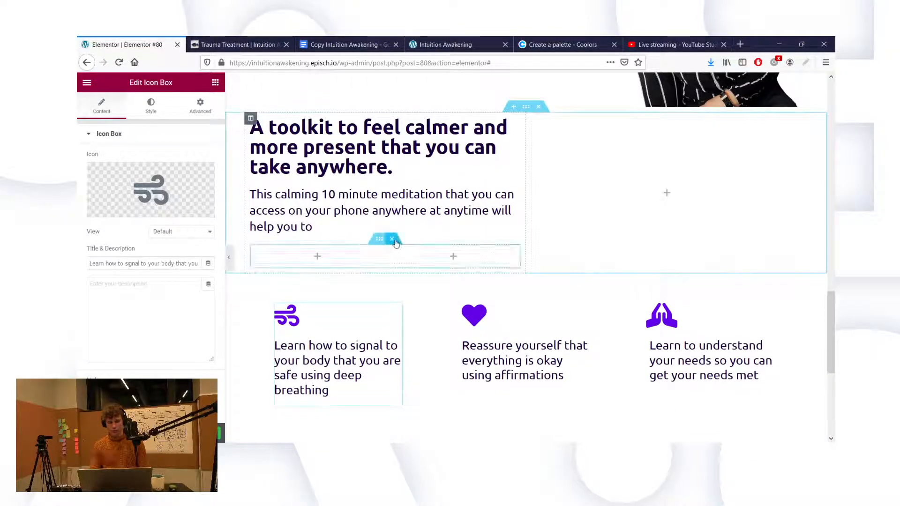
Step: Delete the empty inner section and set the toolkit section's padding to 80 on all sides
{"action": "left_click", "coordinate": [392, 240]}
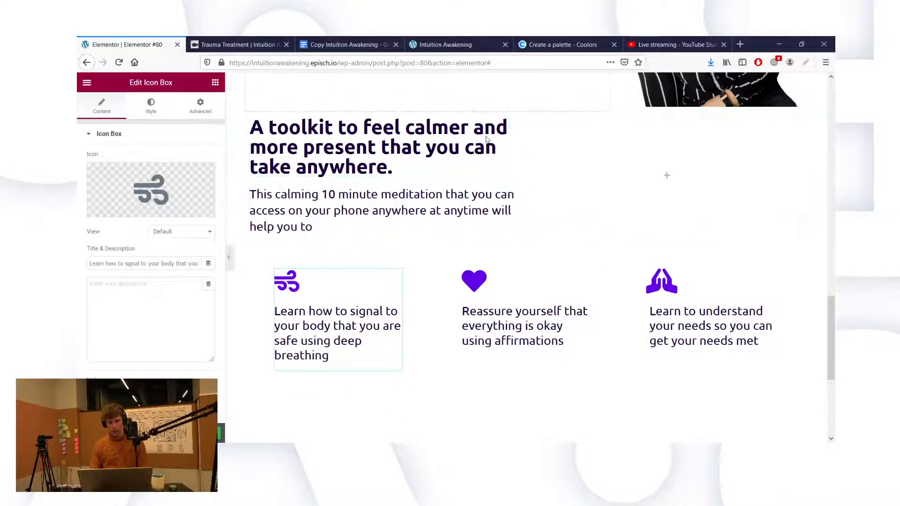
{"action": "mouse_move", "coordinate": [527, 114]}
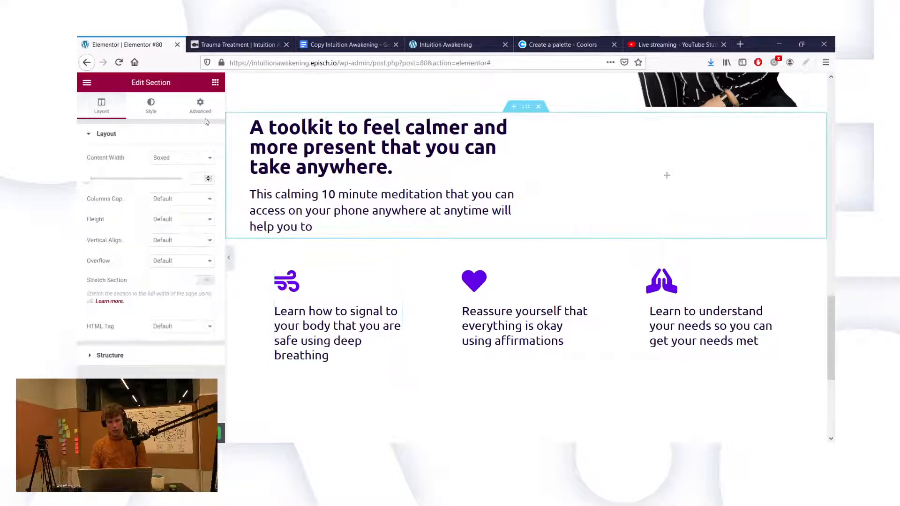
{"action": "left_click", "coordinate": [201, 106]}
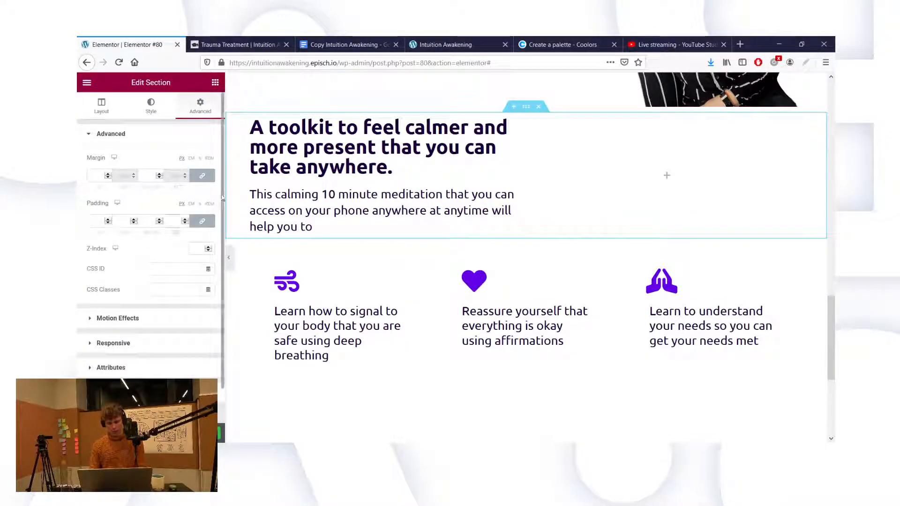
{"action": "type", "text": "80"}
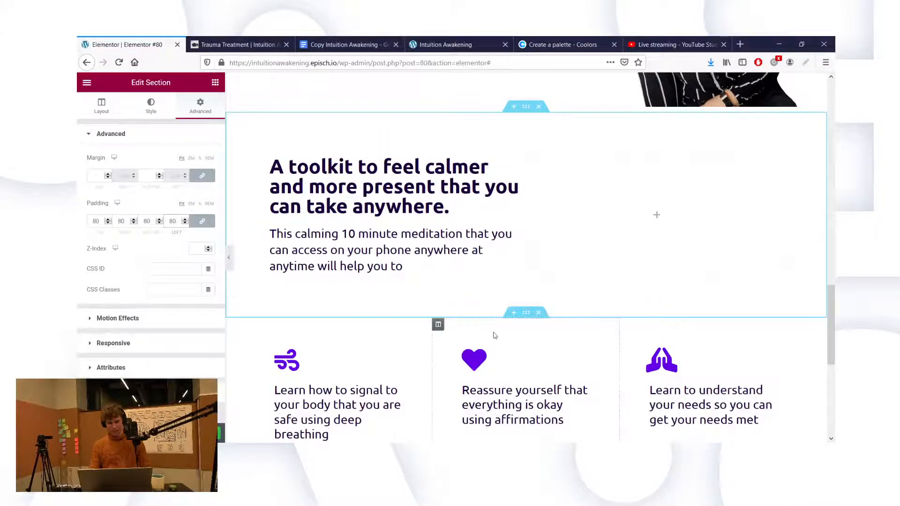
{"action": "scroll", "coordinate": [492, 335], "scroll_direction": "down", "scroll_amount": 1}
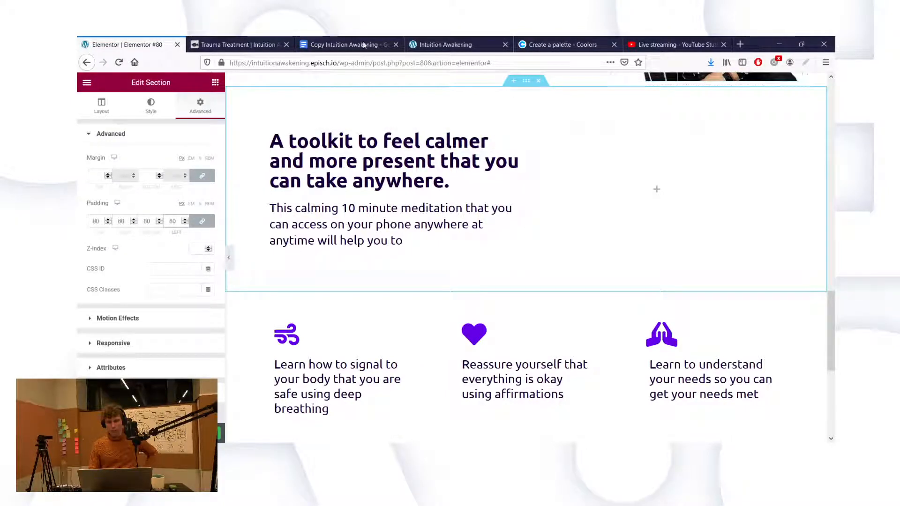
Step: Load elements.envato.com in a new Firefox tab
{"action": "left_click", "coordinate": [537, 42]}
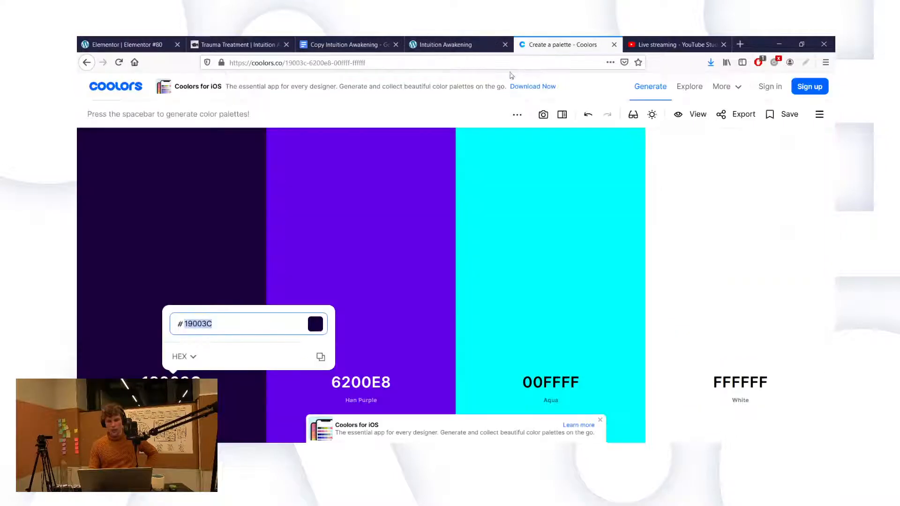
{"action": "left_click", "coordinate": [741, 44]}
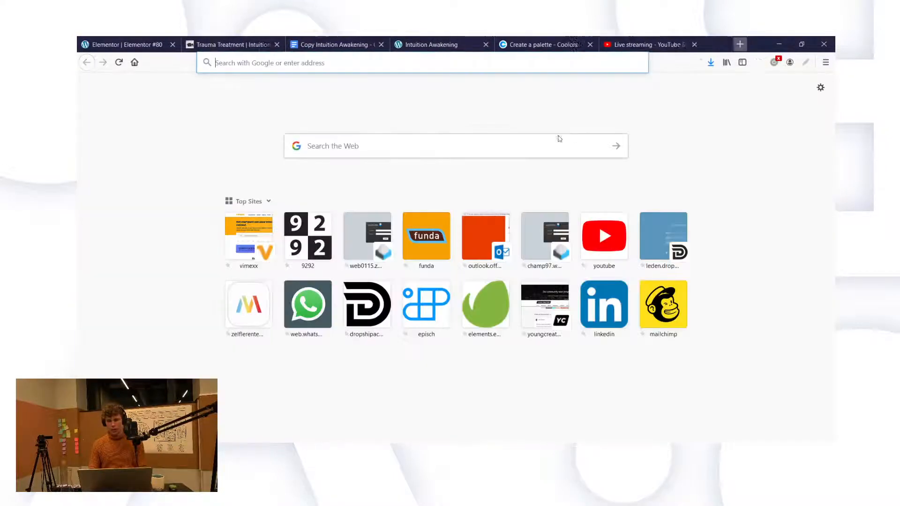
{"action": "type", "text": "elements.envato.com/"}
{"action": "key", "text": "Return"}
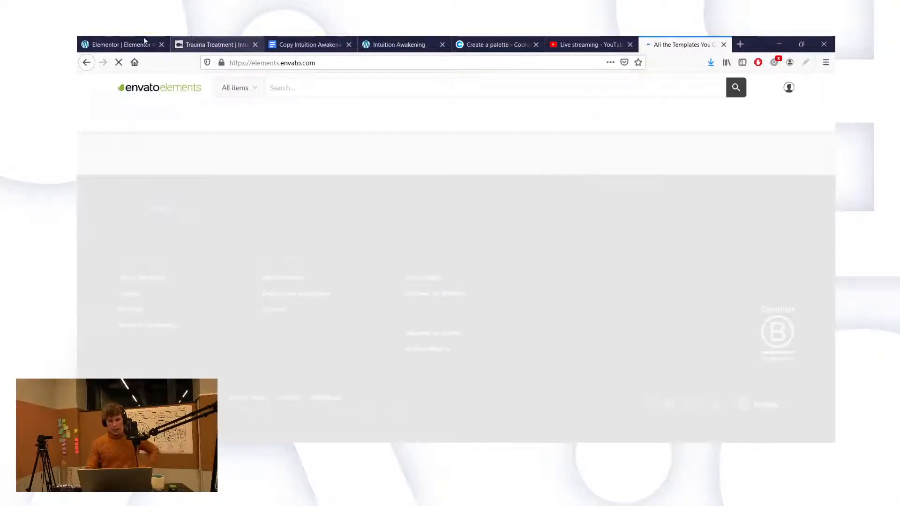
{"action": "left_click", "coordinate": [117, 42]}
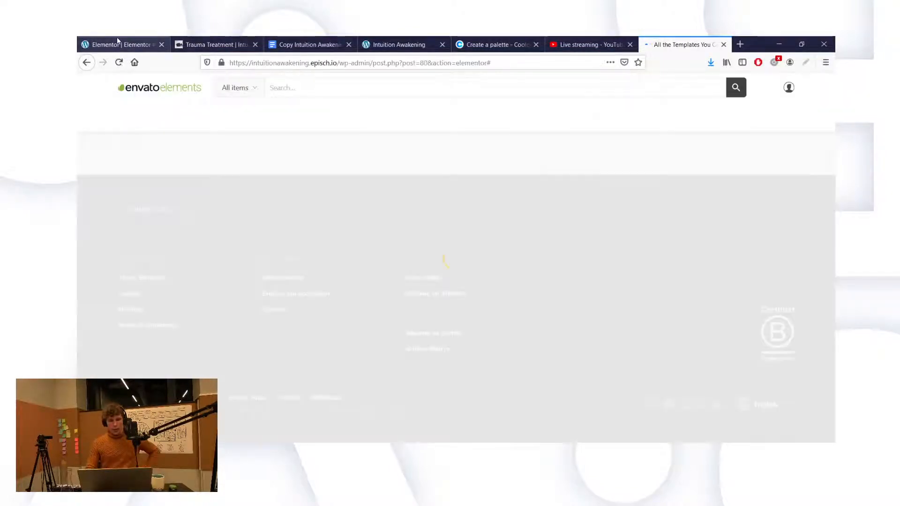
Step: Scroll through the landing page from hero to toolkit section, then switch to the Envato Elements tab
{"action": "scroll", "coordinate": [419, 241], "scroll_direction": "down", "scroll_amount": 3}
{"action": "scroll", "coordinate": [446, 211], "scroll_direction": "up", "scroll_amount": 1}
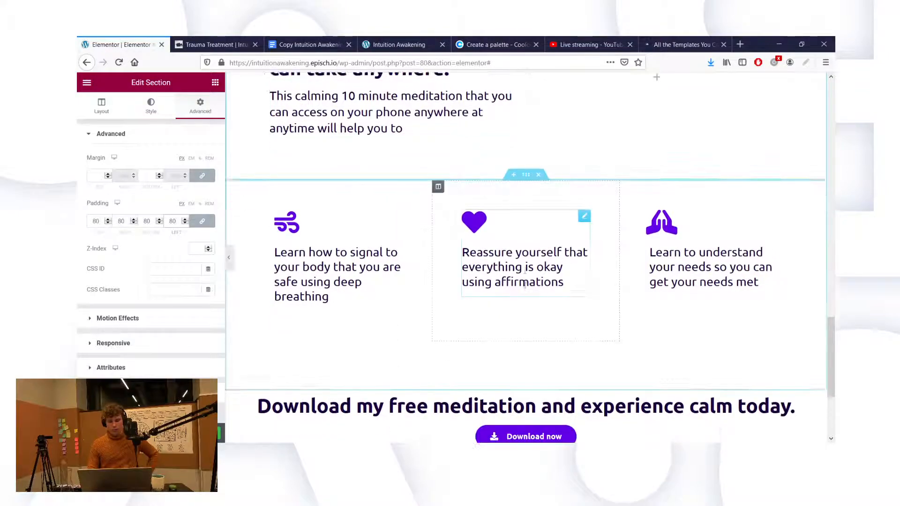
{"action": "scroll", "coordinate": [469, 235], "scroll_direction": "down", "scroll_amount": 3}
{"action": "scroll", "coordinate": [525, 286], "scroll_direction": "up", "scroll_amount": 2}
{"action": "scroll", "coordinate": [525, 286], "scroll_direction": "up", "scroll_amount": 10}
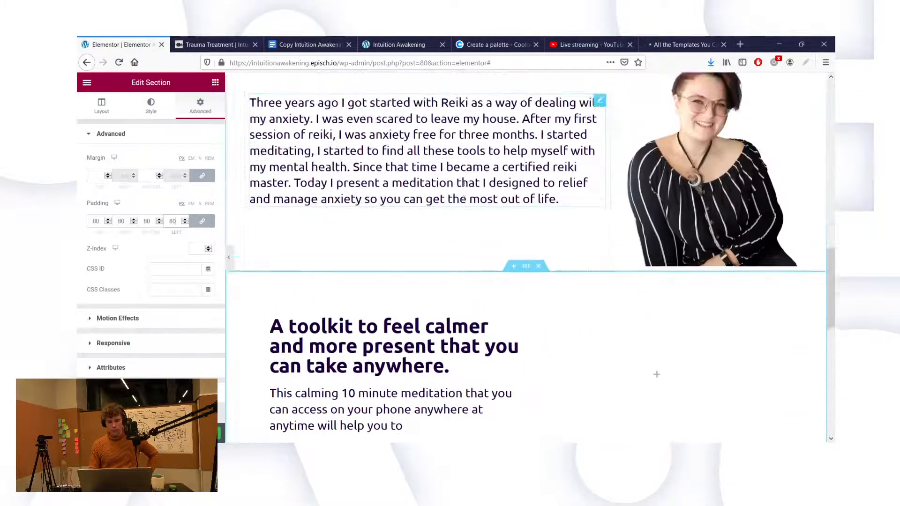
{"action": "scroll", "coordinate": [464, 185], "scroll_direction": "up", "scroll_amount": 10}
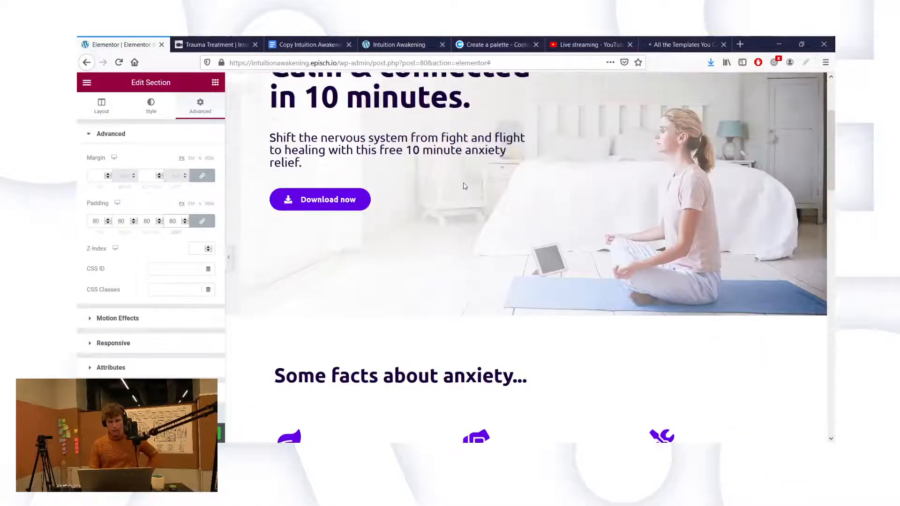
{"action": "scroll", "coordinate": [465, 183], "scroll_direction": "down", "scroll_amount": 10}
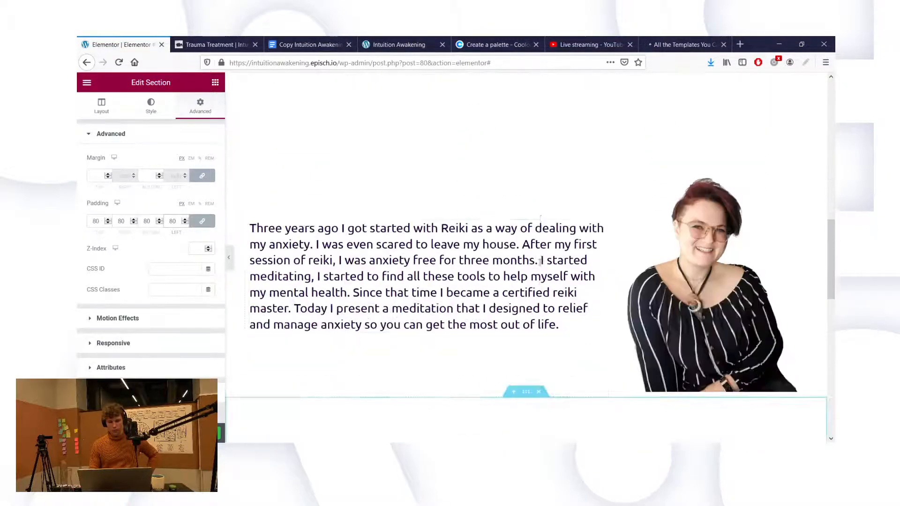
{"action": "scroll", "coordinate": [539, 263], "scroll_direction": "down", "scroll_amount": 3}
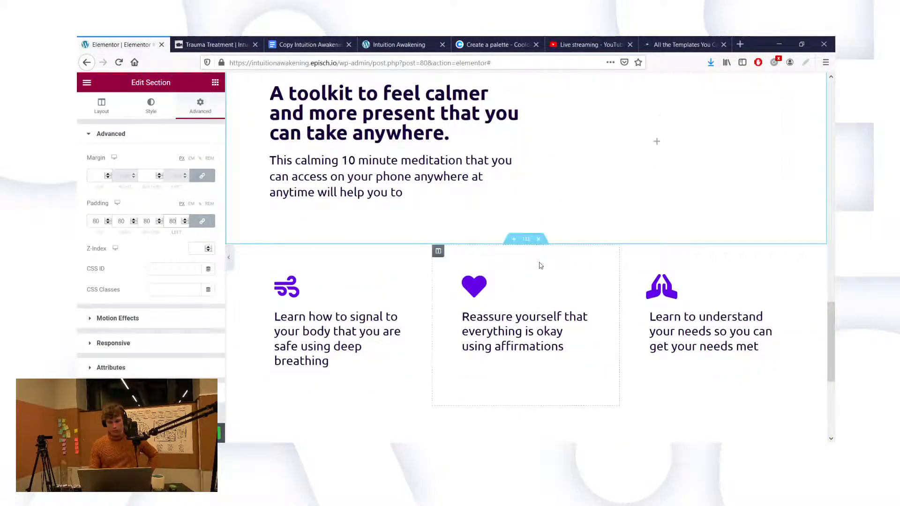
{"action": "scroll", "coordinate": [539, 263], "scroll_direction": "up", "scroll_amount": 4}
{"action": "left_click", "coordinate": [683, 43]}
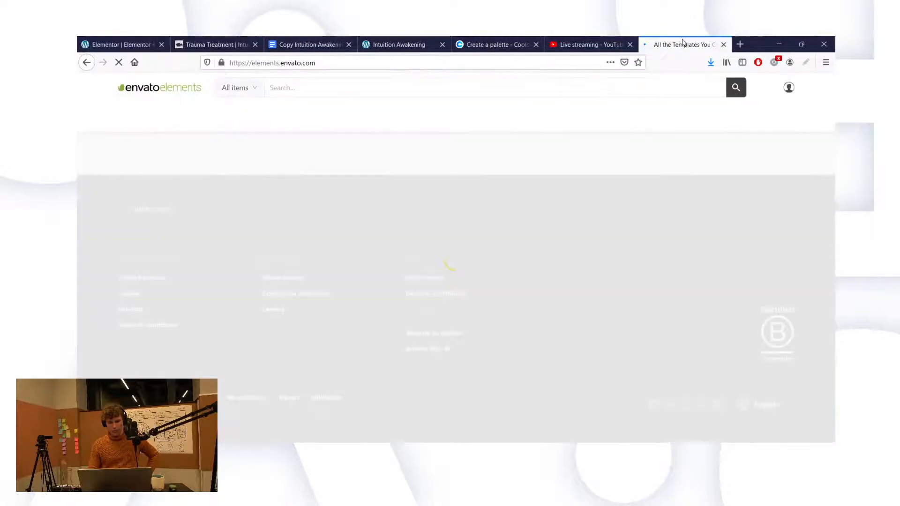
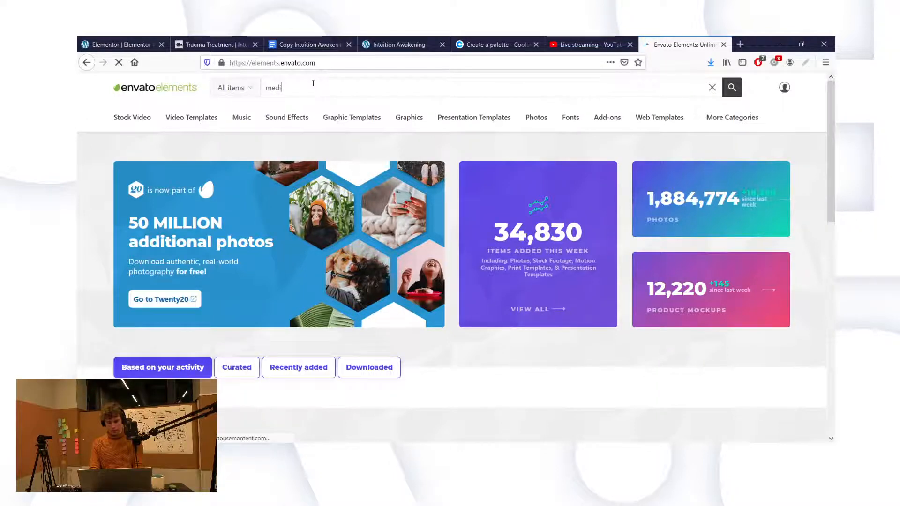
Step: Search Envato Elements photos for 'meditation office' and browse the results
{"action": "type", "text": "tation offi"}
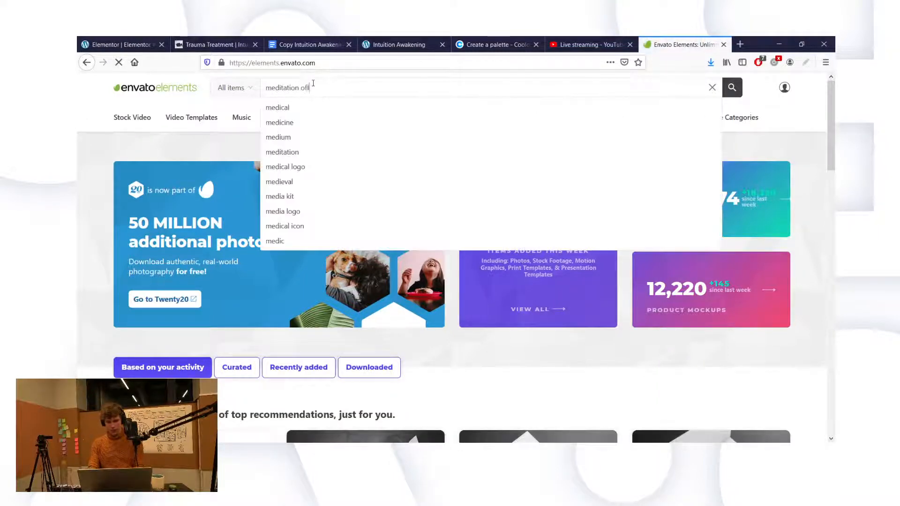
{"action": "type", "text": "ce"}
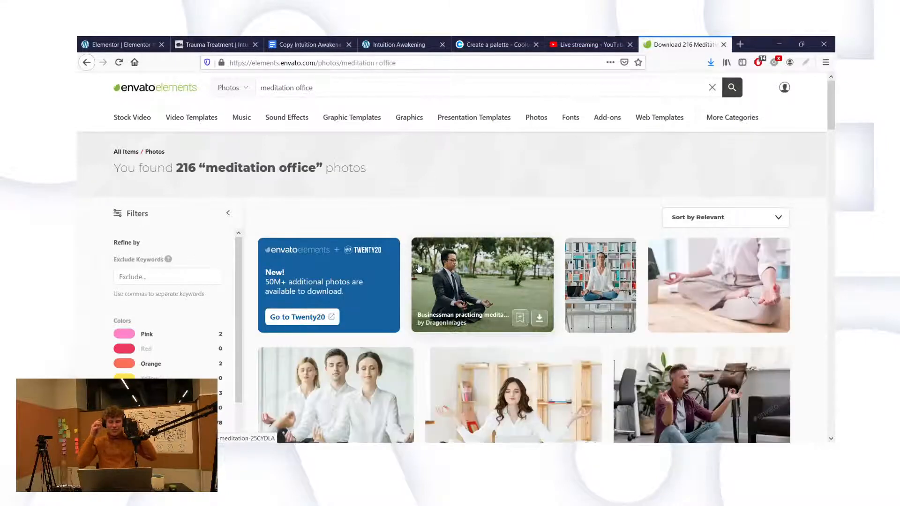
{"action": "scroll", "coordinate": [607, 320], "scroll_direction": "down", "scroll_amount": 2}
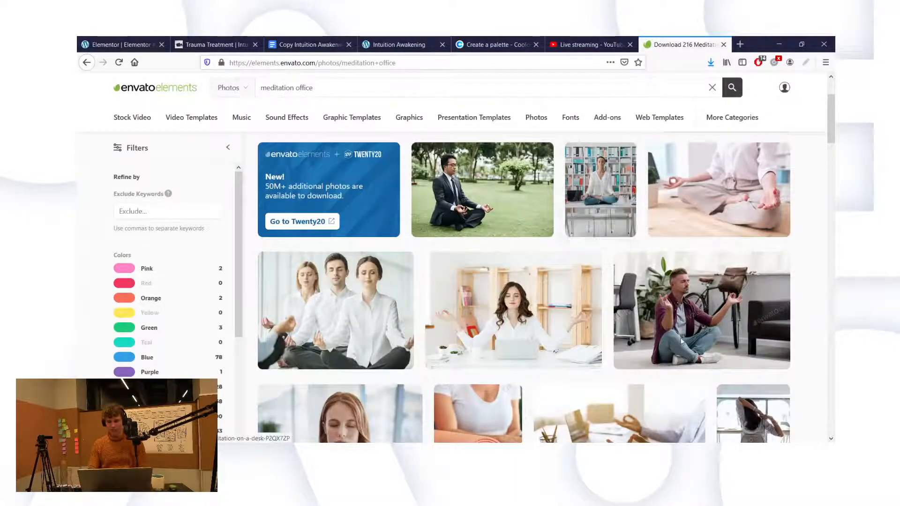
{"action": "scroll", "coordinate": [679, 337], "scroll_direction": "down", "scroll_amount": 5}
{"action": "scroll", "coordinate": [681, 342], "scroll_direction": "down", "scroll_amount": 5}
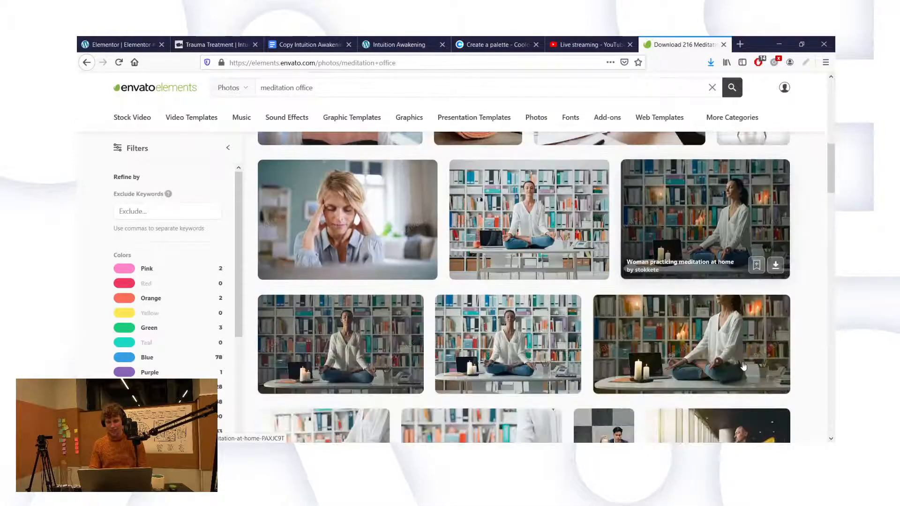
{"action": "scroll", "coordinate": [794, 361], "scroll_direction": "down", "scroll_amount": 6}
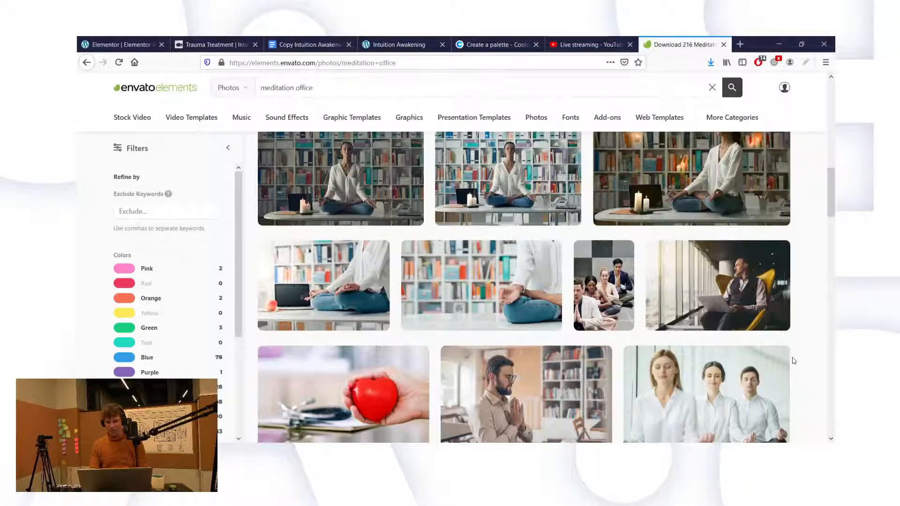
{"action": "scroll", "coordinate": [793, 360], "scroll_direction": "down", "scroll_amount": 2}
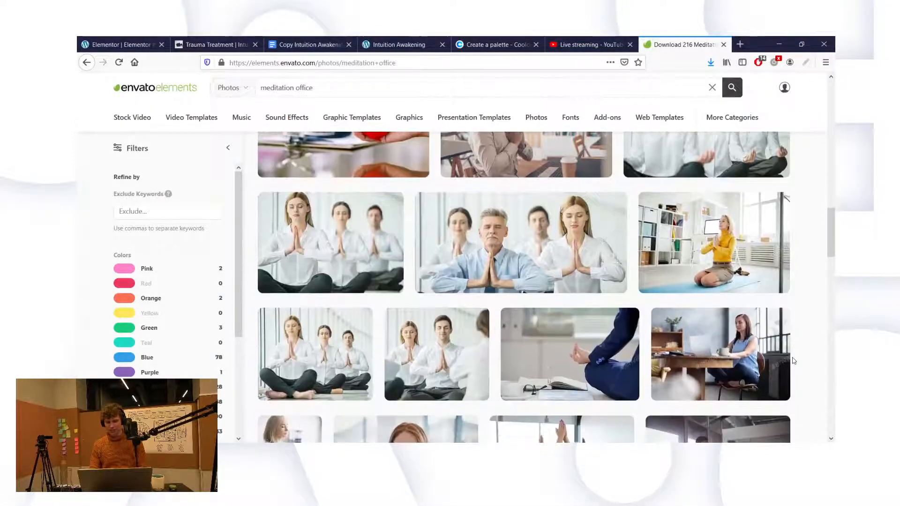
{"action": "scroll", "coordinate": [794, 361], "scroll_direction": "down", "scroll_amount": 4}
{"action": "scroll", "coordinate": [793, 361], "scroll_direction": "up", "scroll_amount": 2}
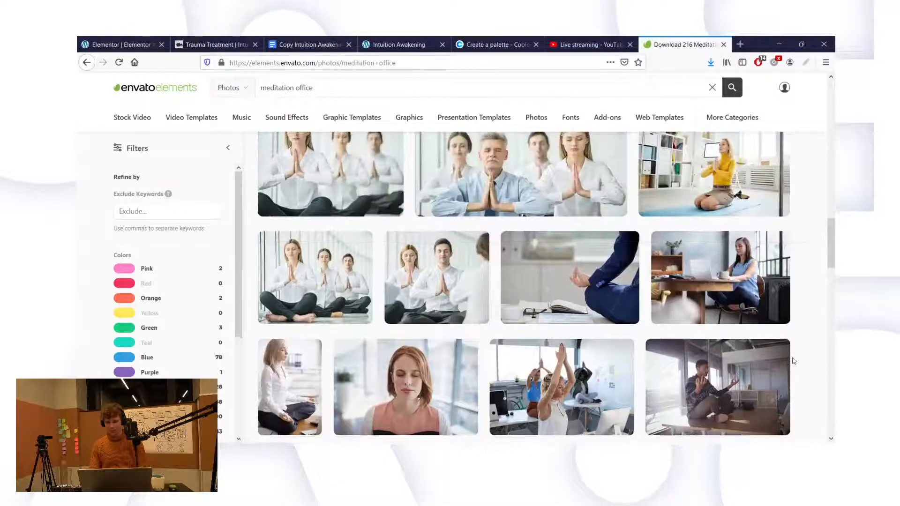
Step: Open the Stress Relief at Work photo in a background tab and keep browsing
{"action": "middle_click", "coordinate": [739, 180]}
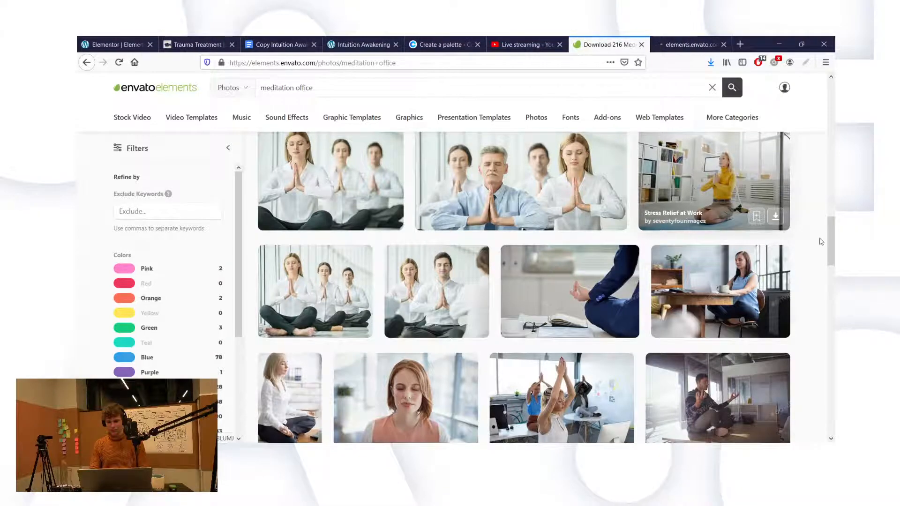
{"action": "scroll", "coordinate": [821, 241], "scroll_direction": "down", "scroll_amount": 4}
{"action": "scroll", "coordinate": [821, 242], "scroll_direction": "down", "scroll_amount": 8}
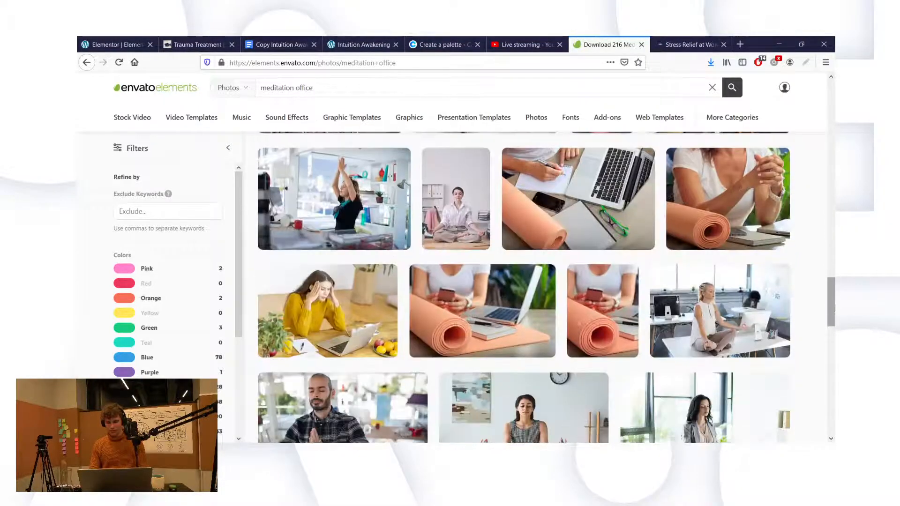
{"action": "scroll", "coordinate": [835, 308], "scroll_direction": "down", "scroll_amount": 10}
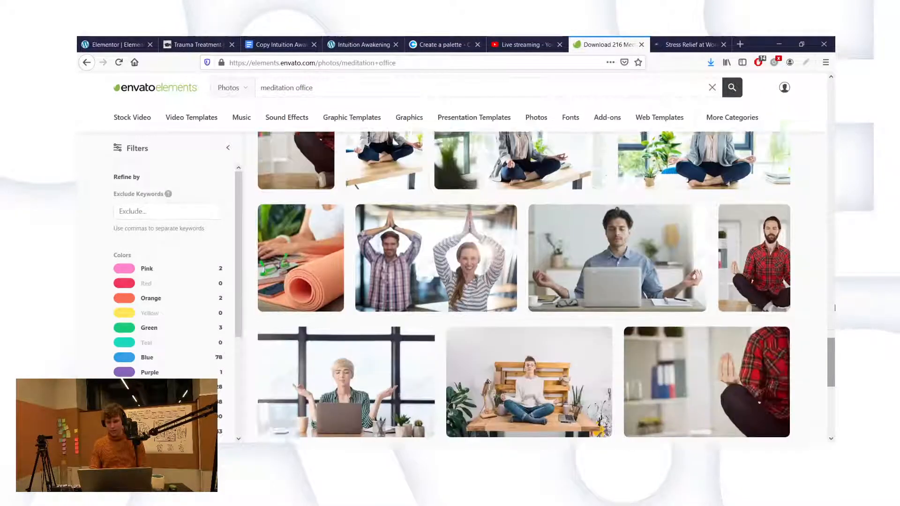
{"action": "scroll", "coordinate": [835, 308], "scroll_direction": "down", "scroll_amount": 1}
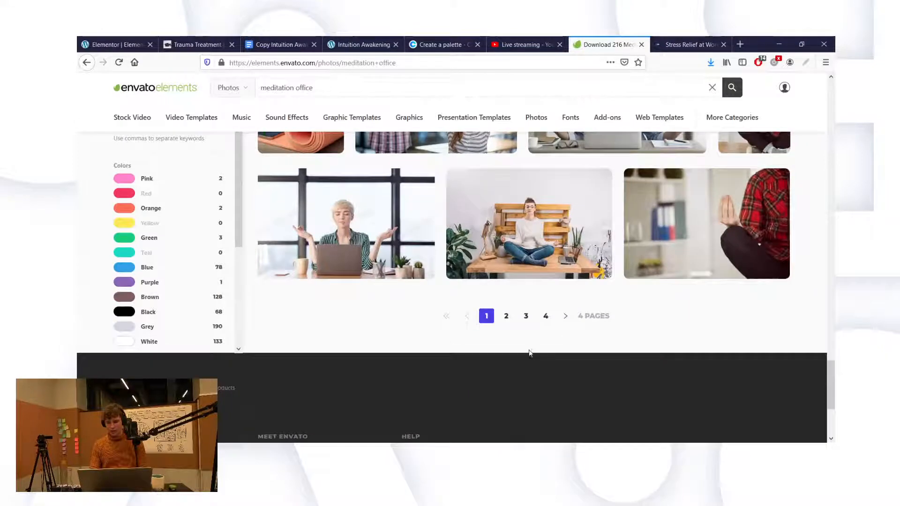
Step: Go to page 2 of the results and open the woman-at-computer photo in a background tab
{"action": "left_click", "coordinate": [506, 316]}
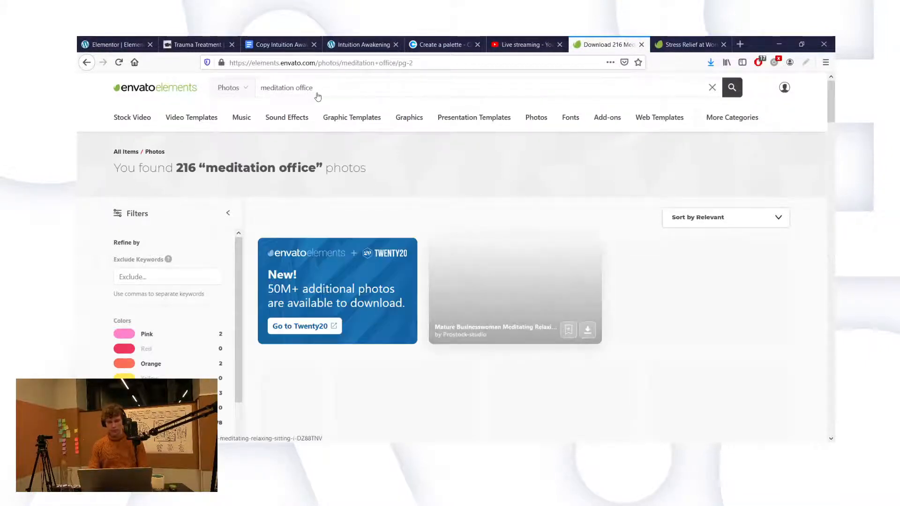
{"action": "scroll", "coordinate": [513, 275], "scroll_direction": "down", "scroll_amount": 3}
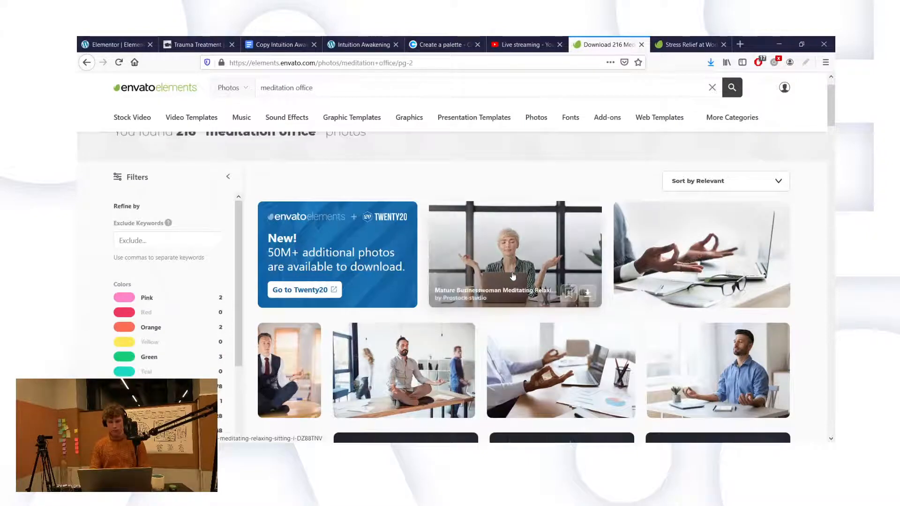
{"action": "scroll", "coordinate": [513, 275], "scroll_direction": "down", "scroll_amount": 5}
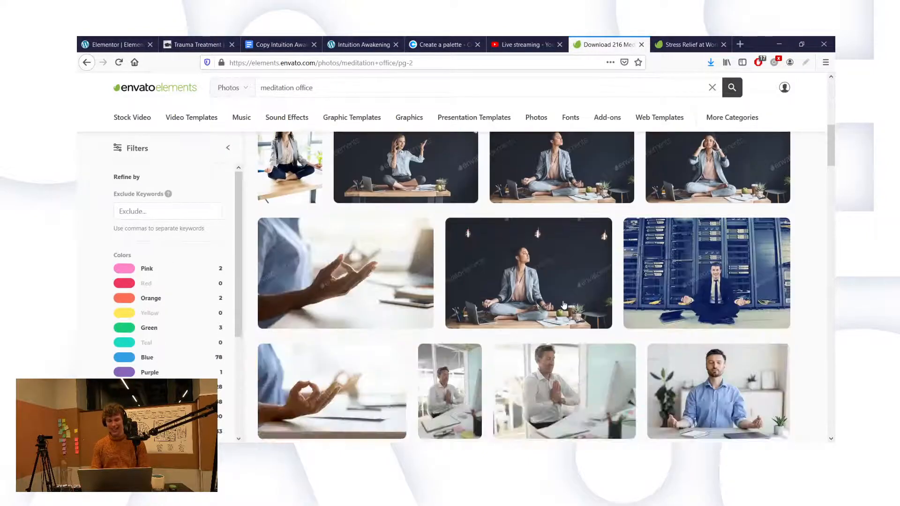
{"action": "scroll", "coordinate": [564, 304], "scroll_direction": "down", "scroll_amount": 5}
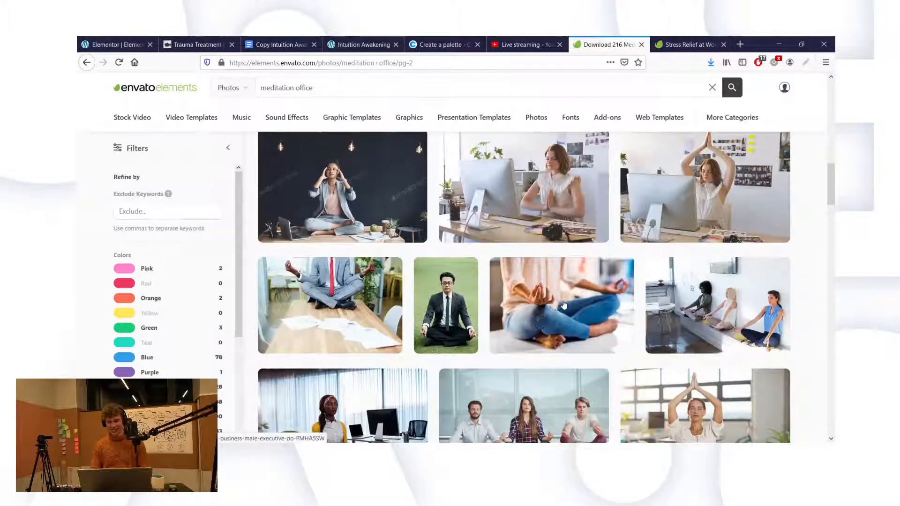
{"action": "mouse_move", "coordinate": [564, 305]}
{"action": "mouse_move", "coordinate": [521, 187]}
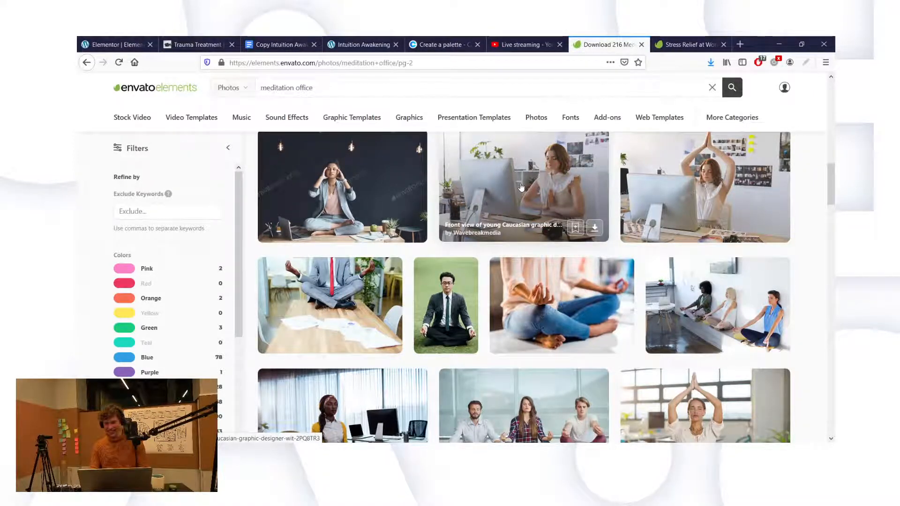
{"action": "middle_click", "coordinate": [528, 190]}
Step: Scroll through the remaining results and select the word 'office' in the search query
{"action": "scroll", "coordinate": [612, 255], "scroll_direction": "down", "scroll_amount": 3}
{"action": "scroll", "coordinate": [612, 255], "scroll_direction": "down", "scroll_amount": 6}
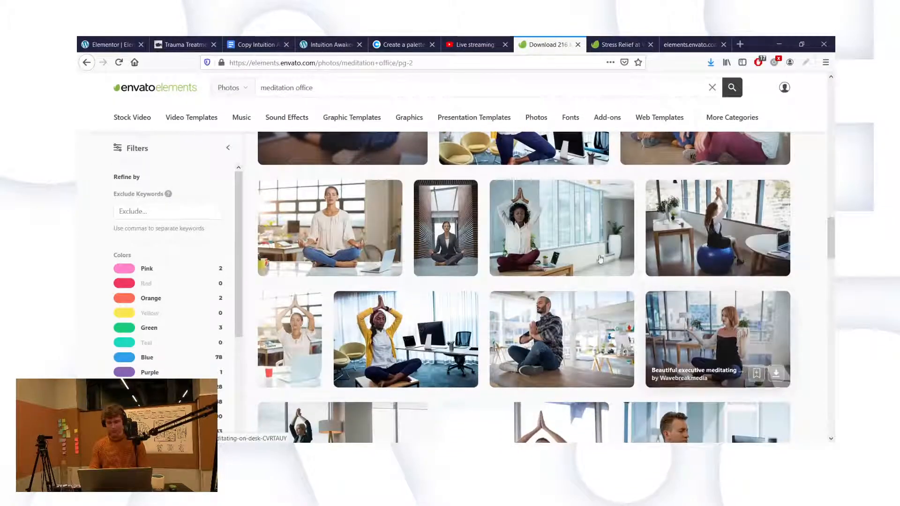
{"action": "scroll", "coordinate": [600, 257], "scroll_direction": "down", "scroll_amount": 1}
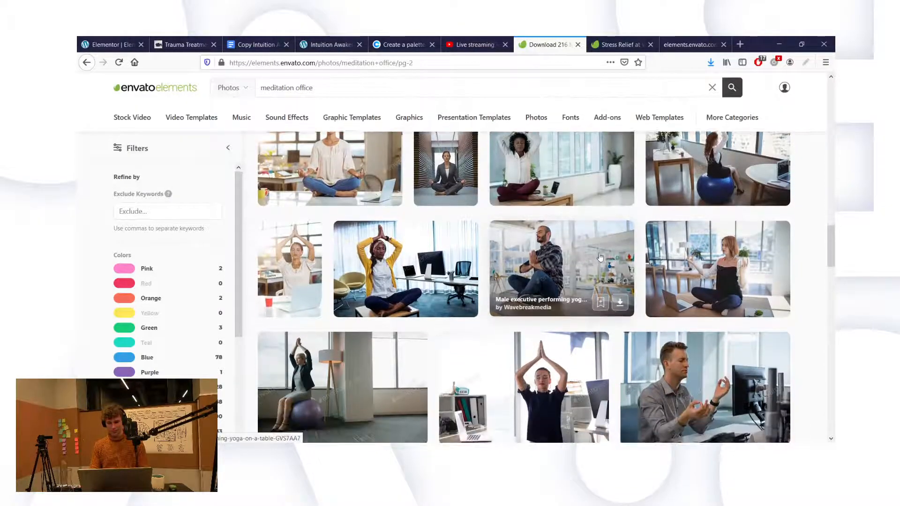
{"action": "scroll", "coordinate": [600, 257], "scroll_direction": "down", "scroll_amount": 4}
{"action": "scroll", "coordinate": [600, 257], "scroll_direction": "down", "scroll_amount": 7}
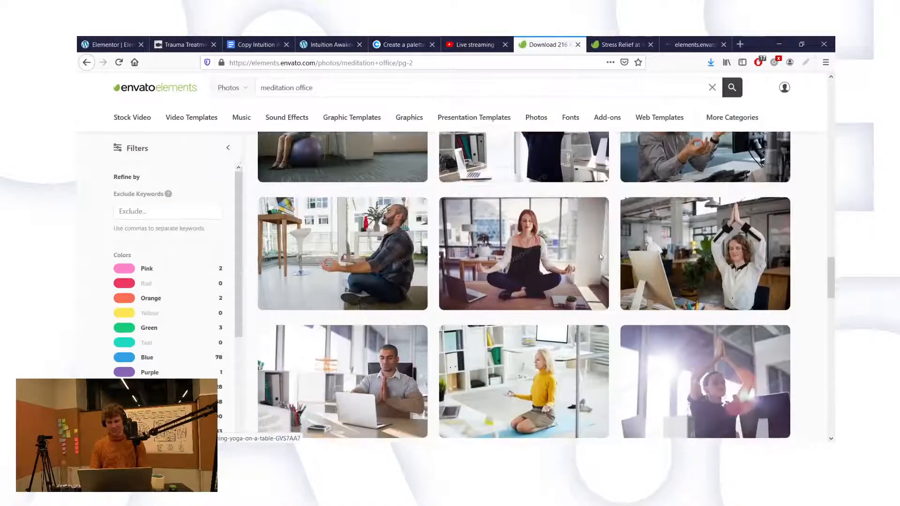
{"action": "scroll", "coordinate": [600, 257], "scroll_direction": "down", "scroll_amount": 7}
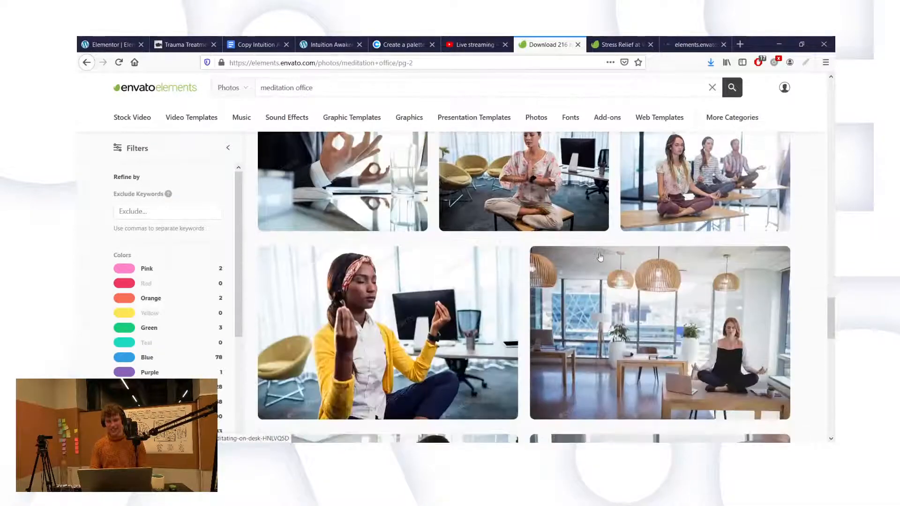
{"action": "scroll", "coordinate": [628, 307], "scroll_direction": "down", "scroll_amount": 9}
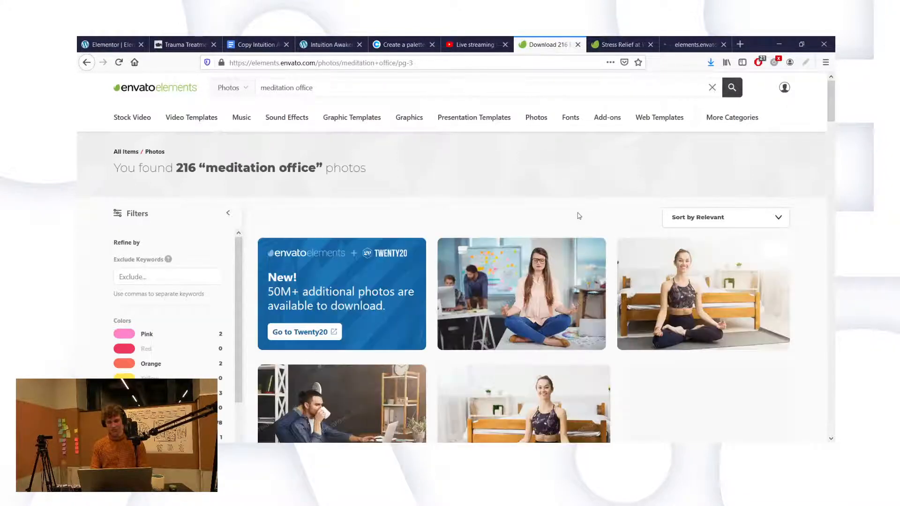
{"action": "scroll", "coordinate": [579, 249], "scroll_direction": "down", "scroll_amount": 3}
{"action": "scroll", "coordinate": [579, 283], "scroll_direction": "down", "scroll_amount": 3}
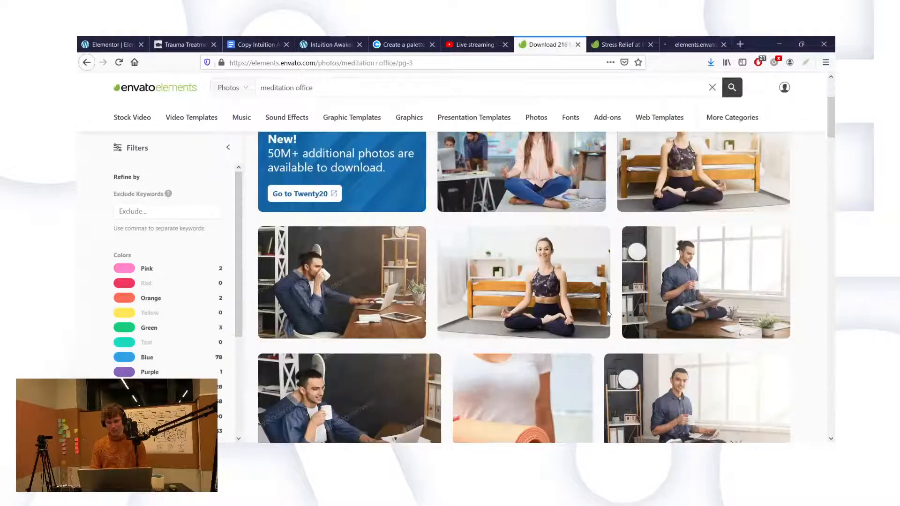
{"action": "scroll", "coordinate": [608, 315], "scroll_direction": "down", "scroll_amount": 4}
{"action": "scroll", "coordinate": [609, 315], "scroll_direction": "down", "scroll_amount": 5}
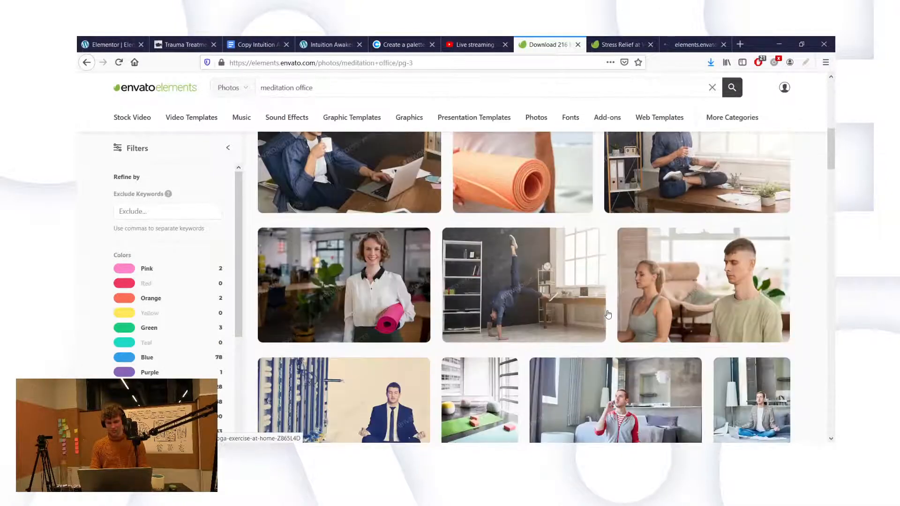
{"action": "scroll", "coordinate": [608, 315], "scroll_direction": "down", "scroll_amount": 4}
{"action": "scroll", "coordinate": [608, 314], "scroll_direction": "down", "scroll_amount": 3}
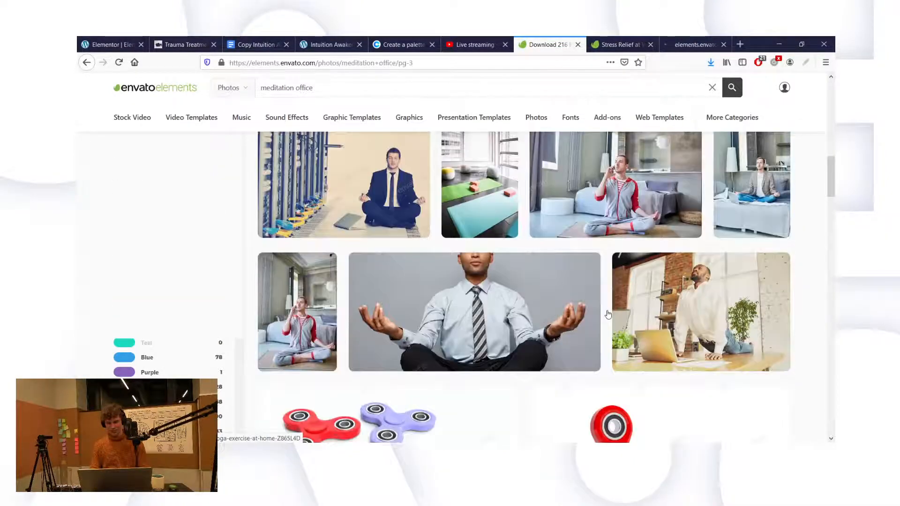
{"action": "scroll", "coordinate": [608, 314], "scroll_direction": "down", "scroll_amount": 5}
{"action": "scroll", "coordinate": [608, 314], "scroll_direction": "down", "scroll_amount": 6}
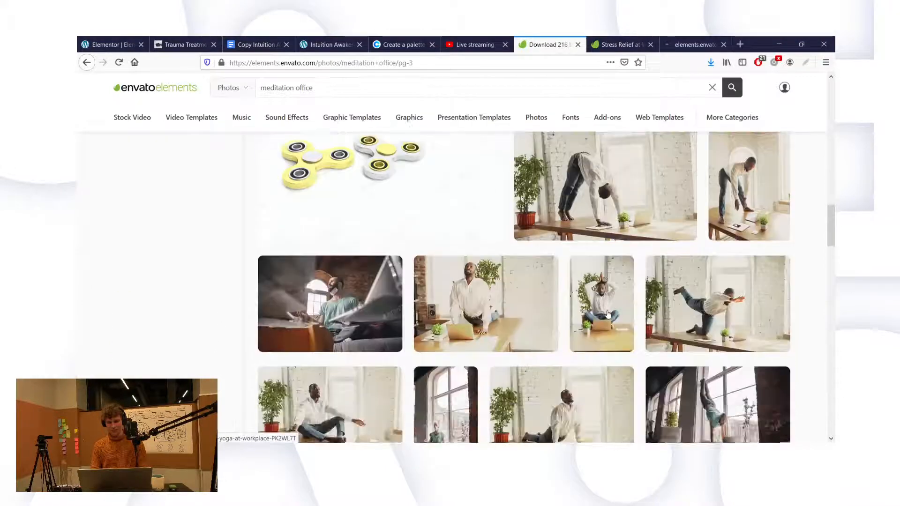
{"action": "scroll", "coordinate": [608, 314], "scroll_direction": "down", "scroll_amount": 5}
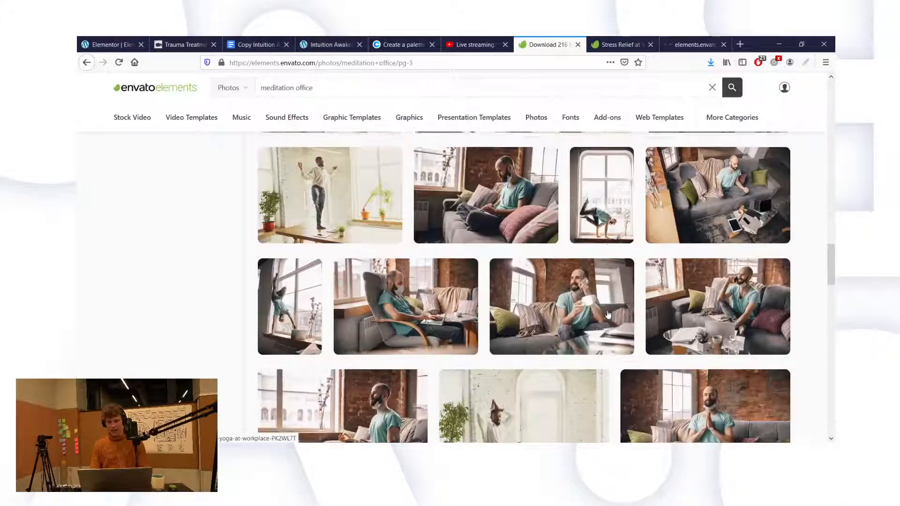
{"action": "scroll", "coordinate": [608, 314], "scroll_direction": "down", "scroll_amount": 4}
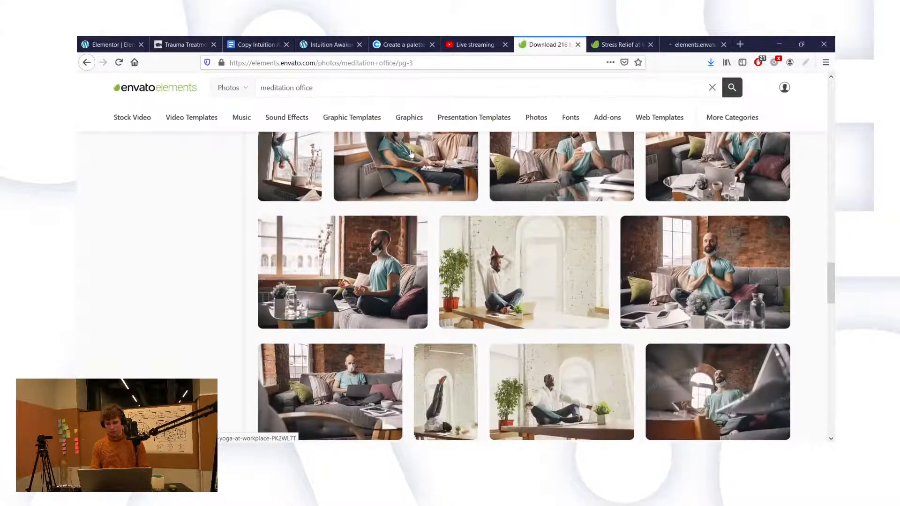
{"action": "double_click", "coordinate": [336, 84]}
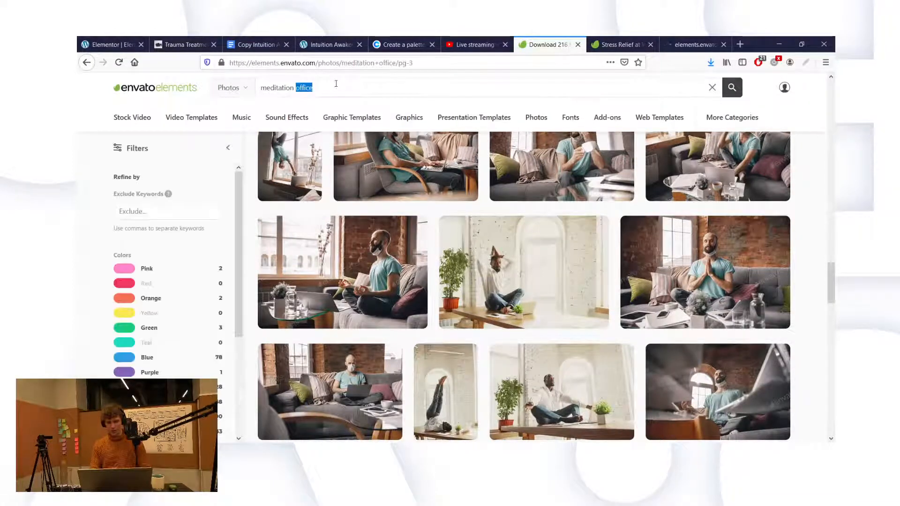
{"action": "type", "text": "at"}
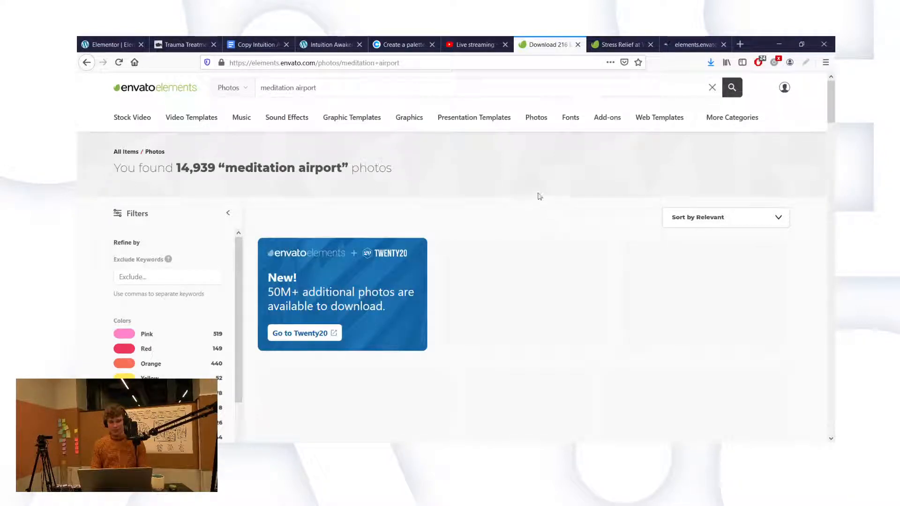
{"action": "scroll", "coordinate": [539, 196], "scroll_direction": "down", "scroll_amount": 3}
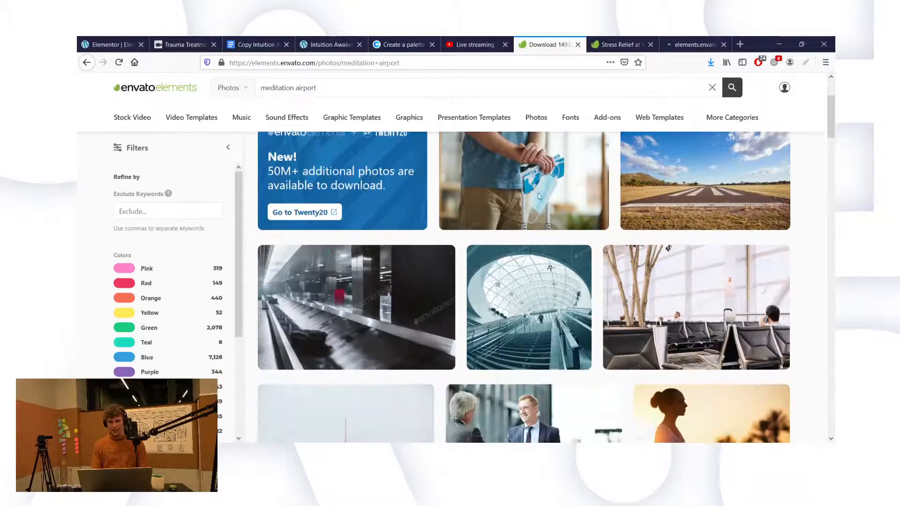
{"action": "scroll", "coordinate": [594, 259], "scroll_direction": "down", "scroll_amount": 3}
{"action": "scroll", "coordinate": [594, 259], "scroll_direction": "down", "scroll_amount": 3}
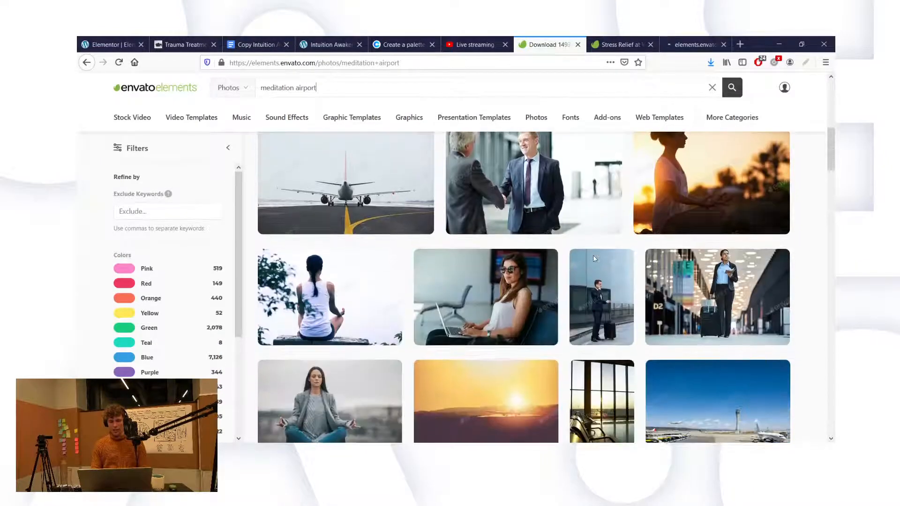
{"action": "scroll", "coordinate": [594, 259], "scroll_direction": "down", "scroll_amount": 2}
{"action": "scroll", "coordinate": [594, 259], "scroll_direction": "down", "scroll_amount": 4}
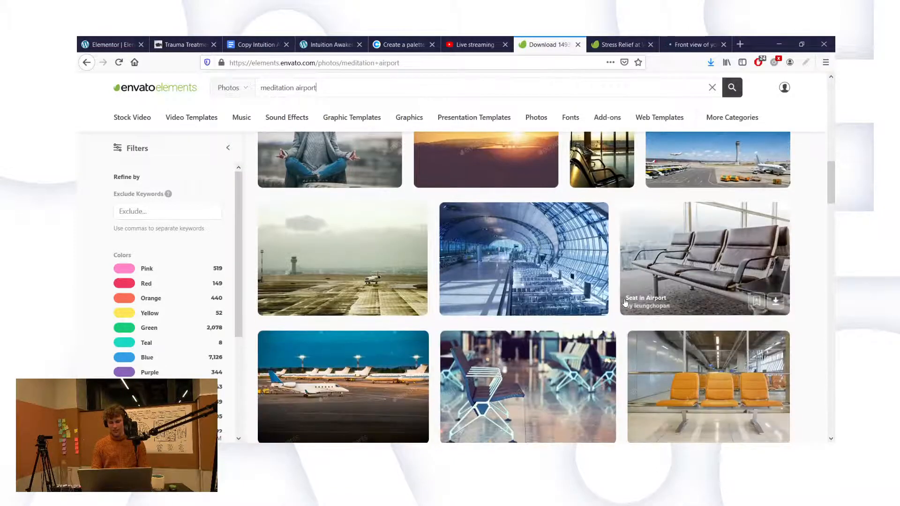
{"action": "scroll", "coordinate": [619, 293], "scroll_direction": "down", "scroll_amount": 4}
{"action": "scroll", "coordinate": [522, 262], "scroll_direction": "down", "scroll_amount": 2}
{"action": "scroll", "coordinate": [521, 262], "scroll_direction": "down", "scroll_amount": 6}
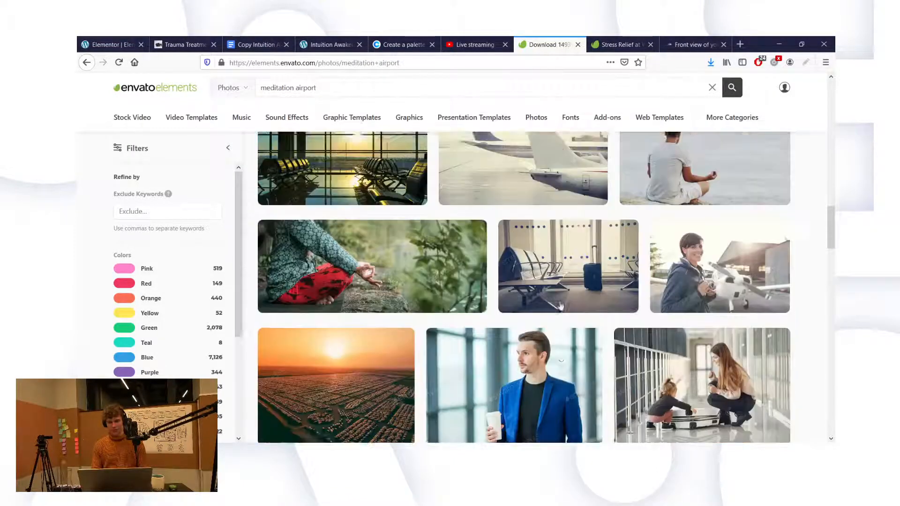
{"action": "scroll", "coordinate": [561, 305], "scroll_direction": "down", "scroll_amount": 6}
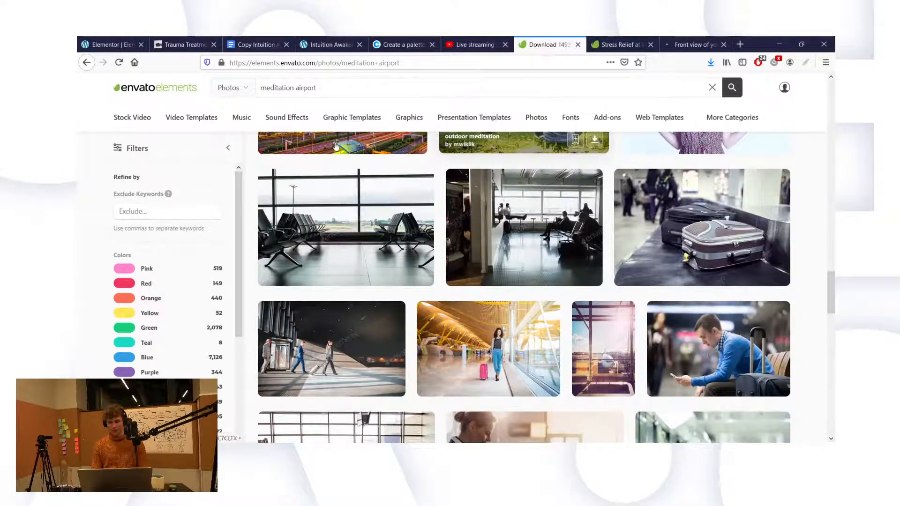
{"action": "double_click", "coordinate": [284, 88]}
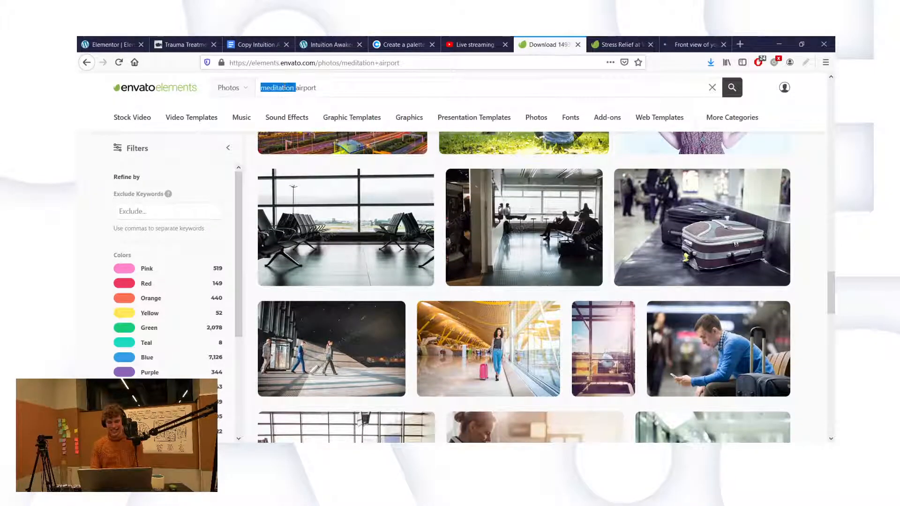
Step: Search for 'sleeping airport', browse the results, then delete 'sleeping' from the query
{"action": "type", "text": "sleeping"}
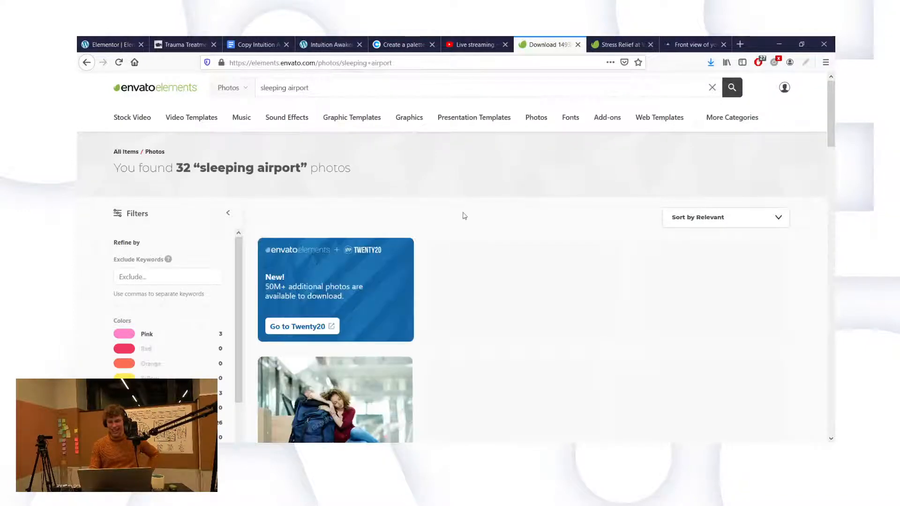
{"action": "scroll", "coordinate": [489, 259], "scroll_direction": "down", "scroll_amount": 1}
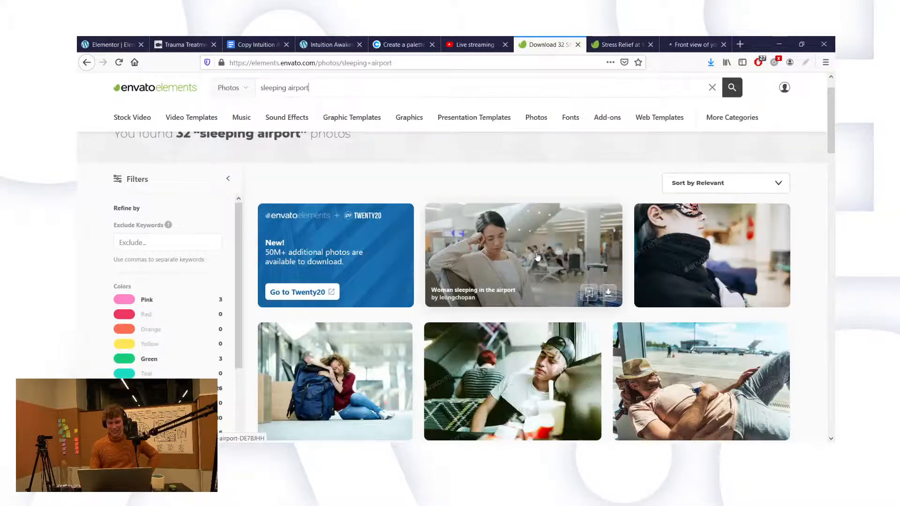
{"action": "scroll", "coordinate": [537, 257], "scroll_direction": "down", "scroll_amount": 2}
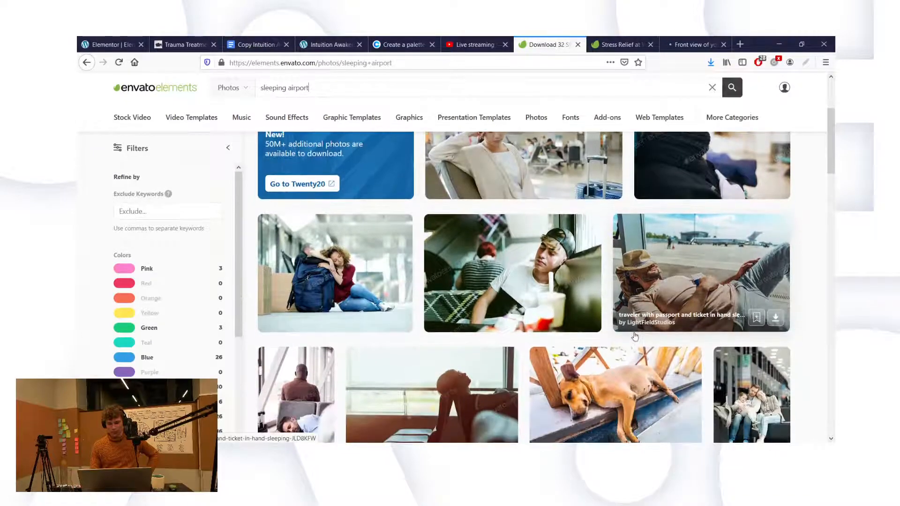
{"action": "scroll", "coordinate": [666, 347], "scroll_direction": "down", "scroll_amount": 1}
{"action": "scroll", "coordinate": [677, 381], "scroll_direction": "down", "scroll_amount": 1}
{"action": "scroll", "coordinate": [717, 387], "scroll_direction": "down", "scroll_amount": 1}
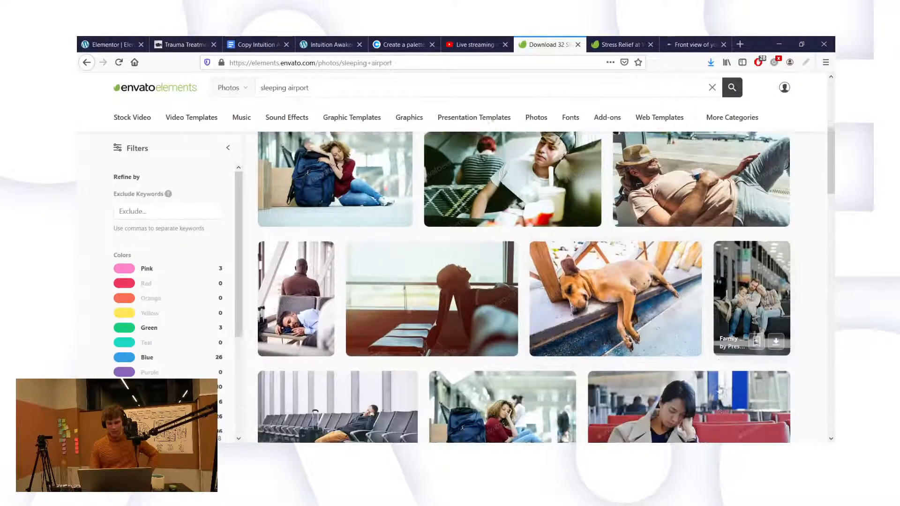
{"action": "scroll", "coordinate": [720, 389], "scroll_direction": "down", "scroll_amount": 1}
{"action": "scroll", "coordinate": [719, 389], "scroll_direction": "down", "scroll_amount": 2}
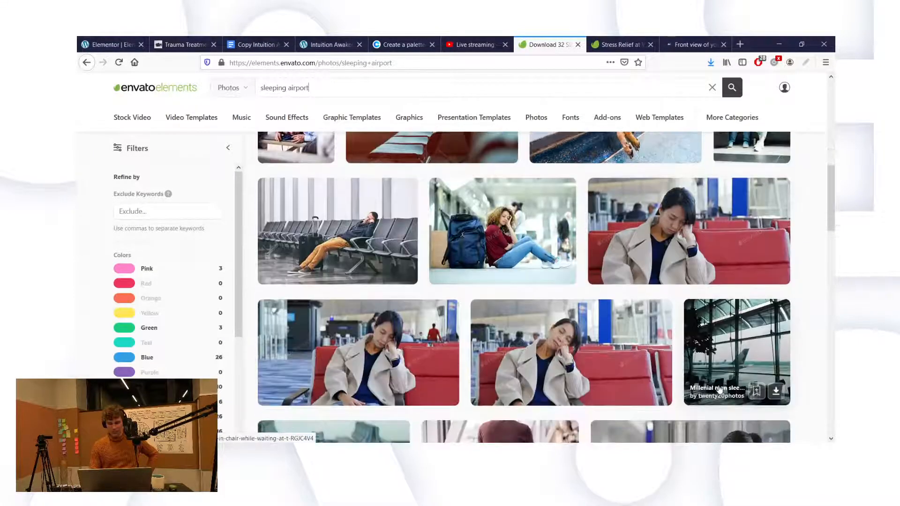
{"action": "scroll", "coordinate": [720, 389], "scroll_direction": "down", "scroll_amount": 3}
{"action": "scroll", "coordinate": [720, 389], "scroll_direction": "down", "scroll_amount": 2}
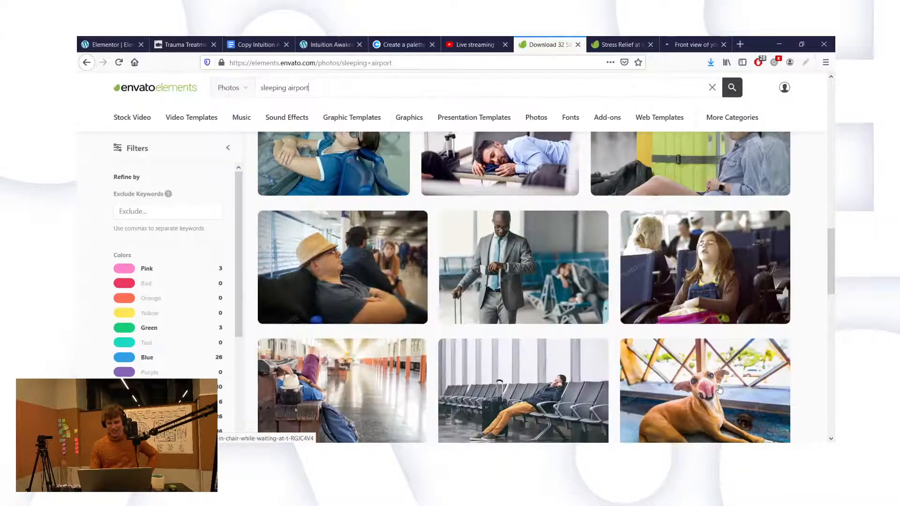
{"action": "scroll", "coordinate": [719, 389], "scroll_direction": "down", "scroll_amount": 3}
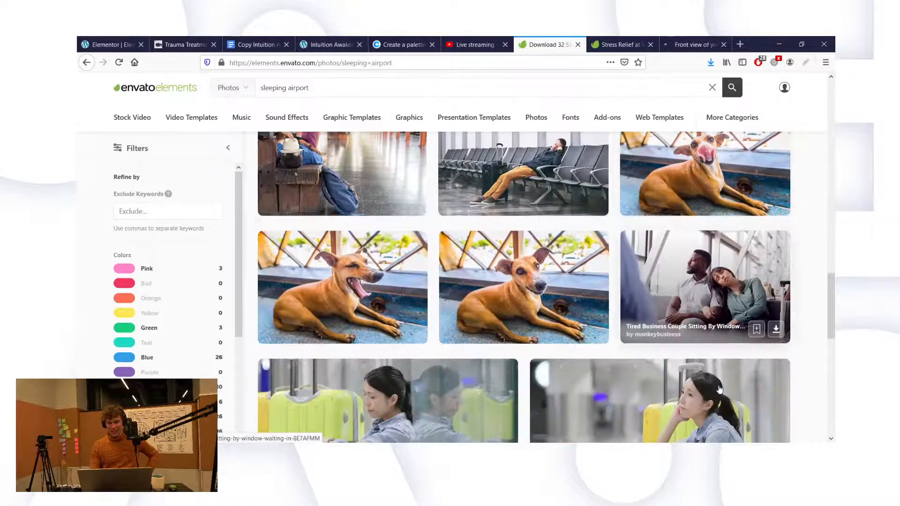
{"action": "scroll", "coordinate": [719, 389], "scroll_direction": "down", "scroll_amount": 2}
{"action": "scroll", "coordinate": [720, 389], "scroll_direction": "down", "scroll_amount": 3}
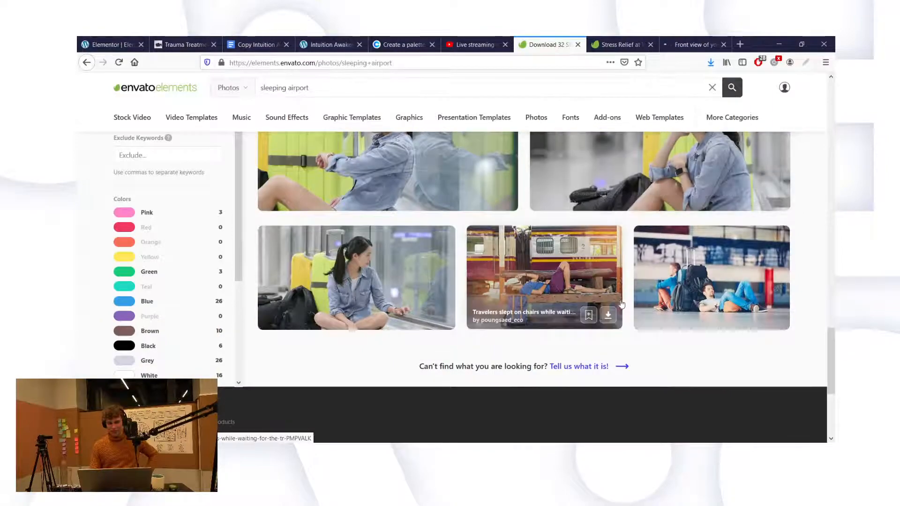
{"action": "scroll", "coordinate": [445, 267], "scroll_direction": "up", "scroll_amount": 15}
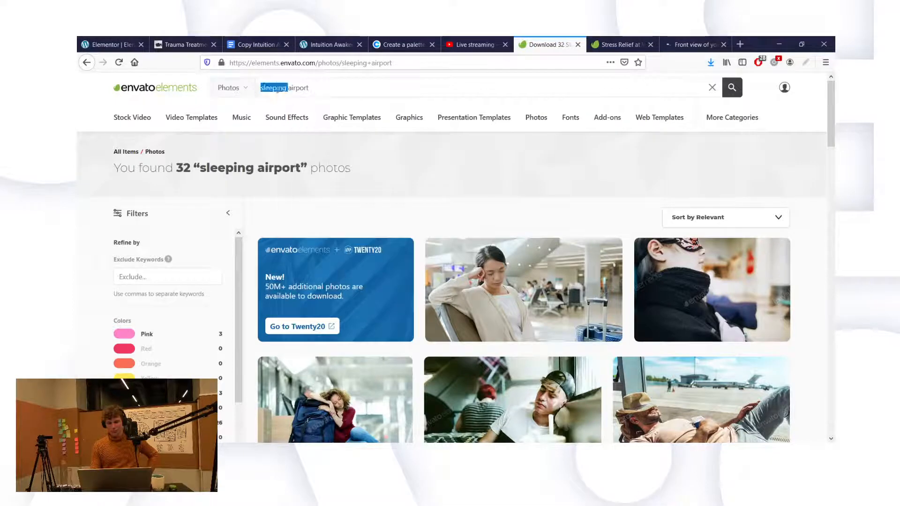
{"action": "key", "text": "BackSpace"}
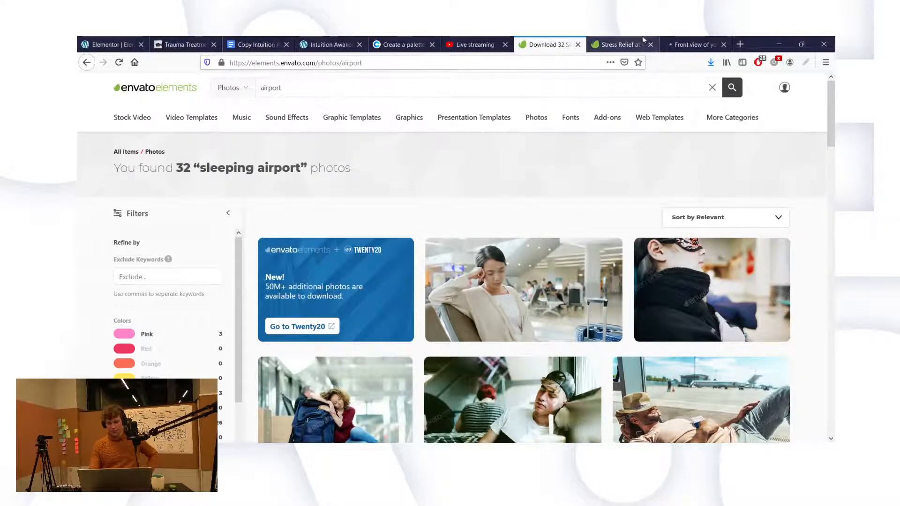
Step: Review the Stress Relief at Work photo, then the graphic designer yoga photo page
{"action": "left_click", "coordinate": [643, 39]}
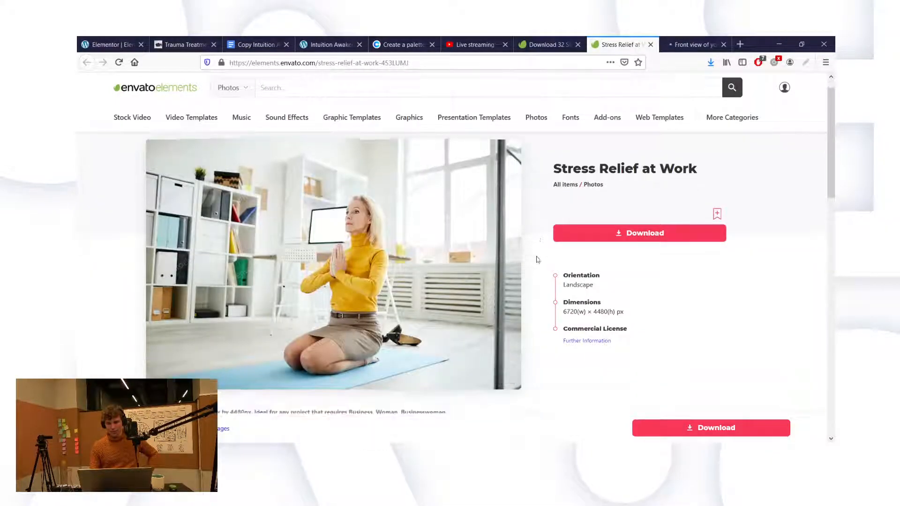
{"action": "scroll", "coordinate": [572, 293], "scroll_direction": "down", "scroll_amount": 8}
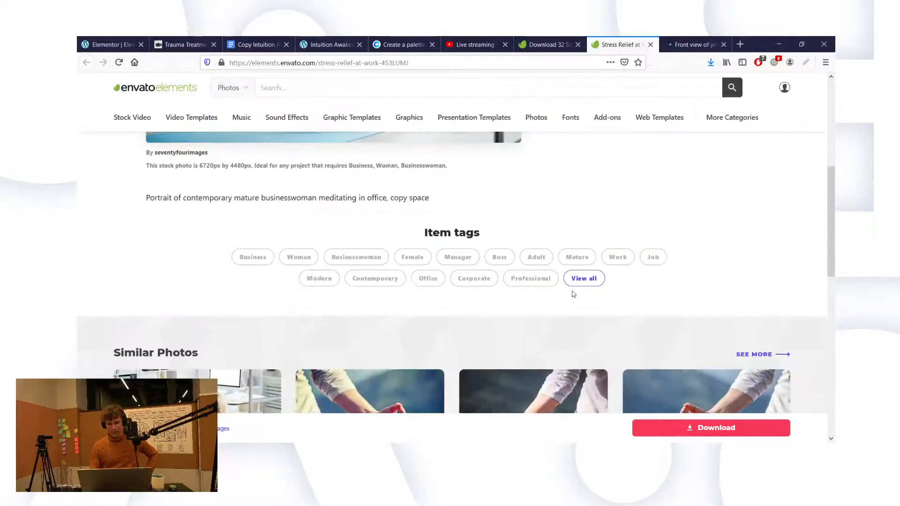
{"action": "scroll", "coordinate": [572, 294], "scroll_direction": "down", "scroll_amount": 5}
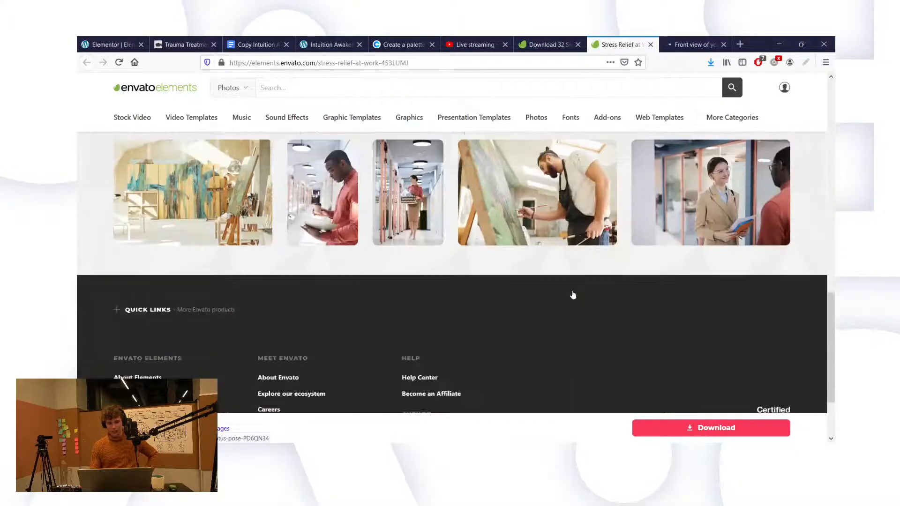
{"action": "scroll", "coordinate": [572, 291], "scroll_direction": "up", "scroll_amount": 10}
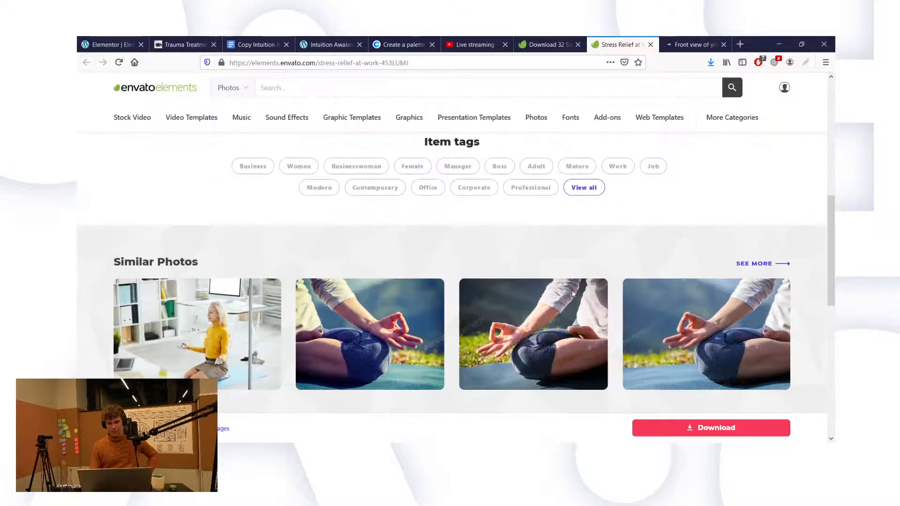
{"action": "scroll", "coordinate": [561, 268], "scroll_direction": "up", "scroll_amount": 3}
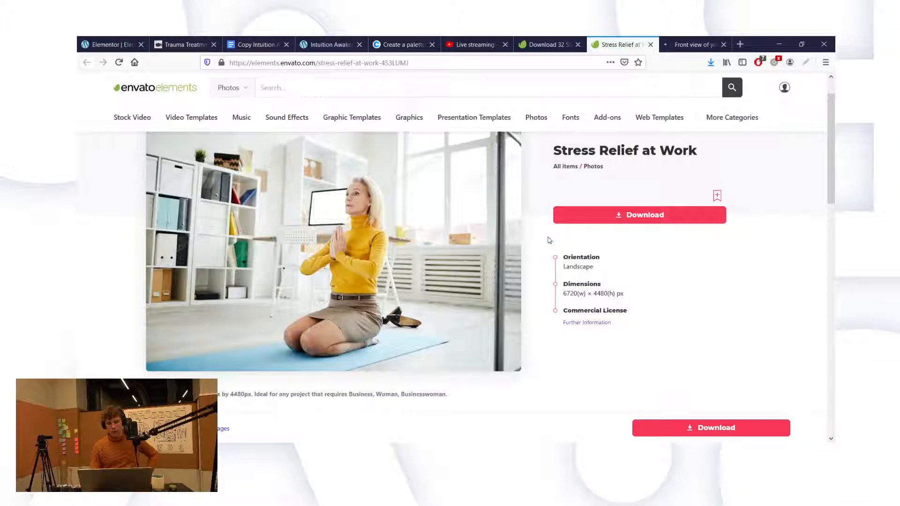
{"action": "scroll", "coordinate": [550, 241], "scroll_direction": "up", "scroll_amount": 1}
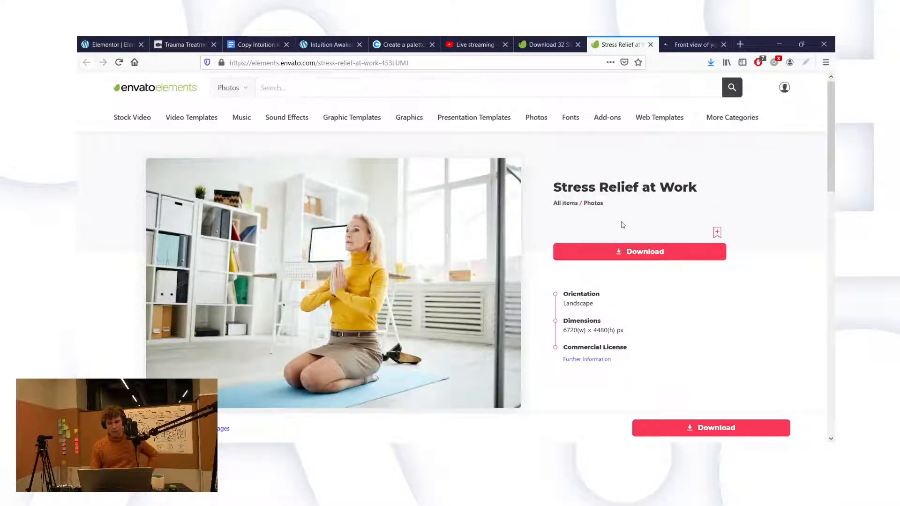
{"action": "left_click", "coordinate": [696, 43]}
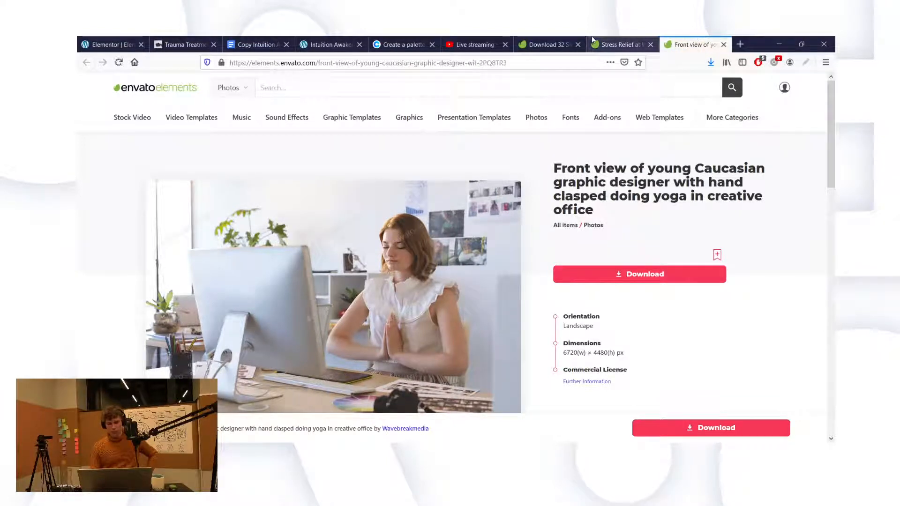
Step: Return to the airport photo results, scroll through them, and clear the search box
{"action": "left_click", "coordinate": [532, 41]}
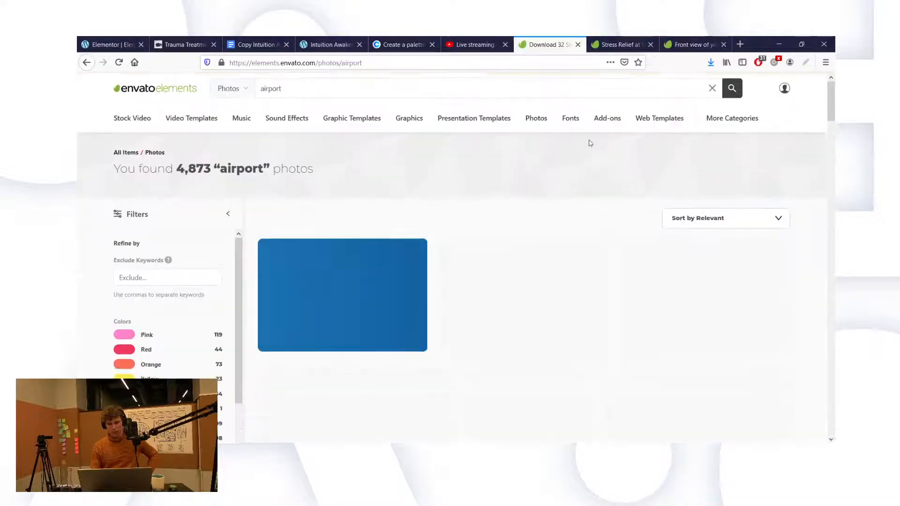
{"action": "scroll", "coordinate": [546, 272], "scroll_direction": "down", "scroll_amount": 5}
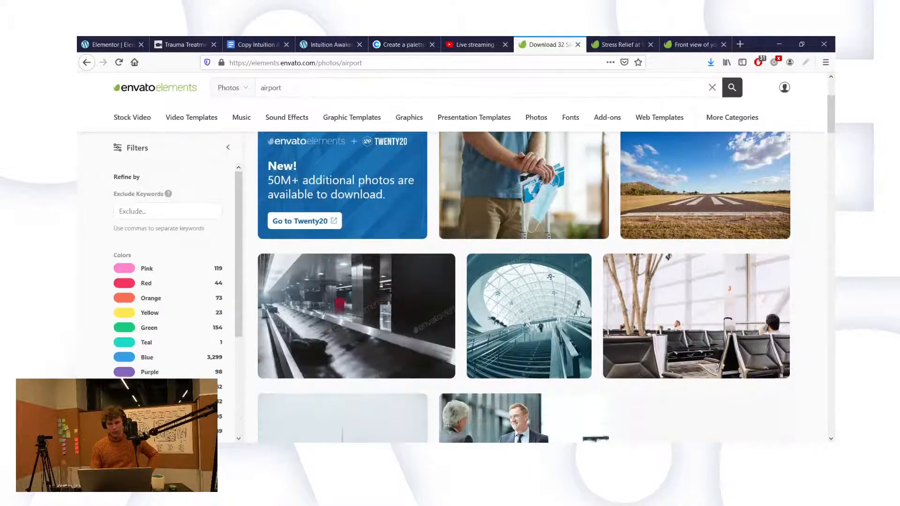
{"action": "scroll", "coordinate": [634, 364], "scroll_direction": "down", "scroll_amount": 7}
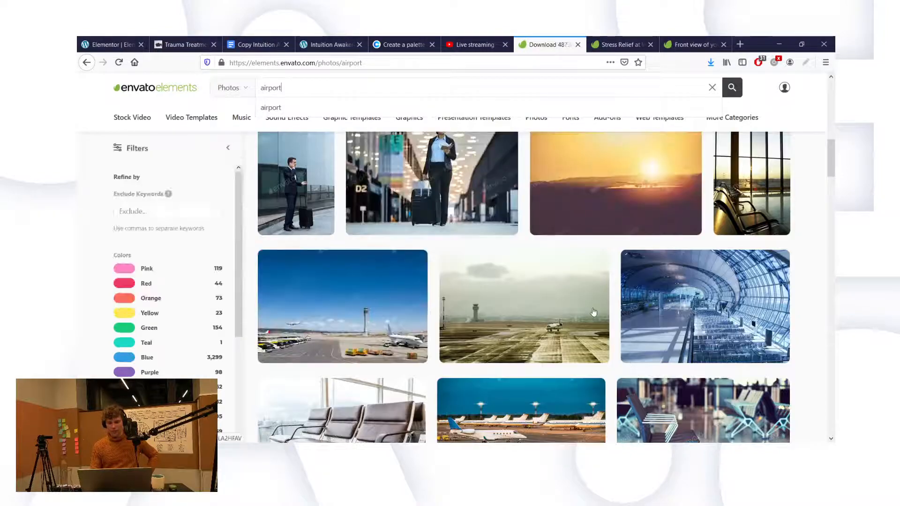
{"action": "scroll", "coordinate": [633, 358], "scroll_direction": "down", "scroll_amount": 2}
{"action": "scroll", "coordinate": [633, 358], "scroll_direction": "down", "scroll_amount": 2}
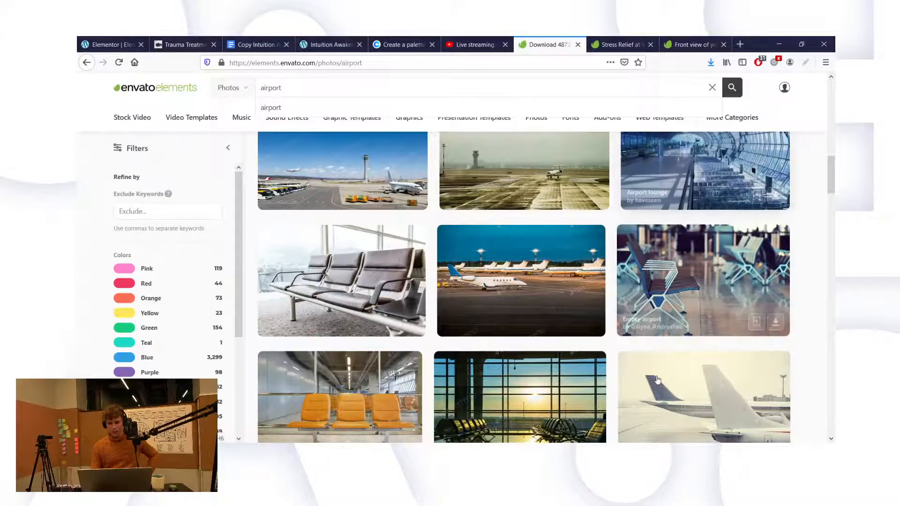
{"action": "scroll", "coordinate": [638, 362], "scroll_direction": "down", "scroll_amount": 2}
{"action": "scroll", "coordinate": [581, 267], "scroll_direction": "down", "scroll_amount": 6}
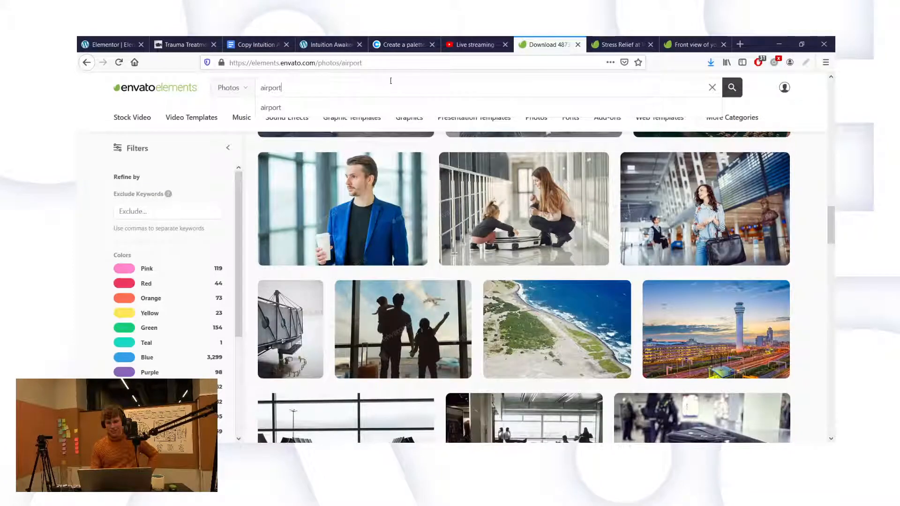
{"action": "triple_click", "coordinate": [383, 85]}
{"action": "key", "text": "BackSpace"}
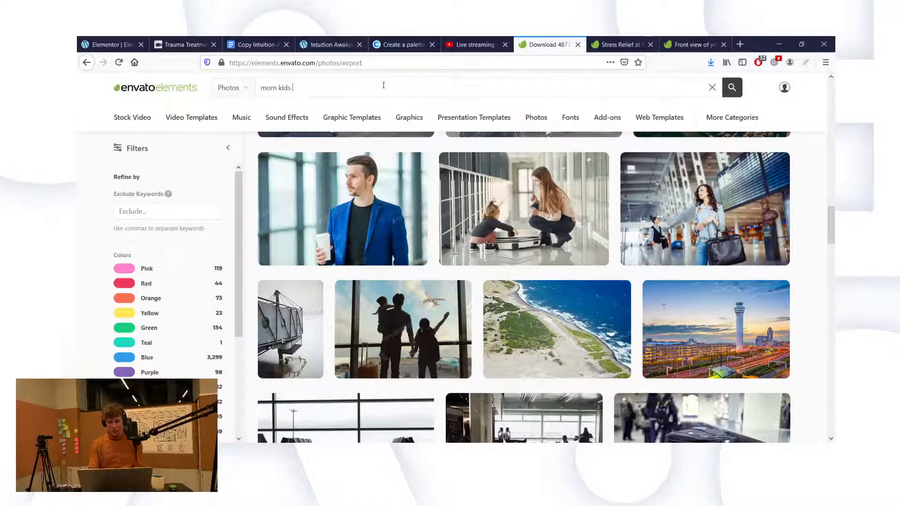
Step: Search photos for 'mom daughter meditation'
{"action": "triple_click", "coordinate": [384, 85]}
{"action": "type", "text": "m"}
{"action": "triple_click", "coordinate": [384, 85]}
{"action": "type", "text": "mom daughter meditation"}
{"action": "key", "text": "Return"}
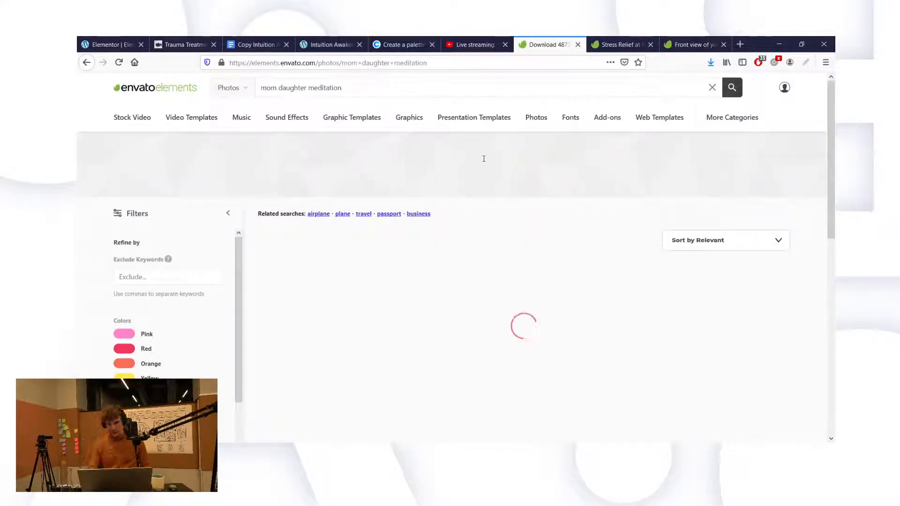
Step: Scroll through the first page of mom daughter meditation results
{"action": "scroll", "coordinate": [504, 199], "scroll_direction": "down", "scroll_amount": 1}
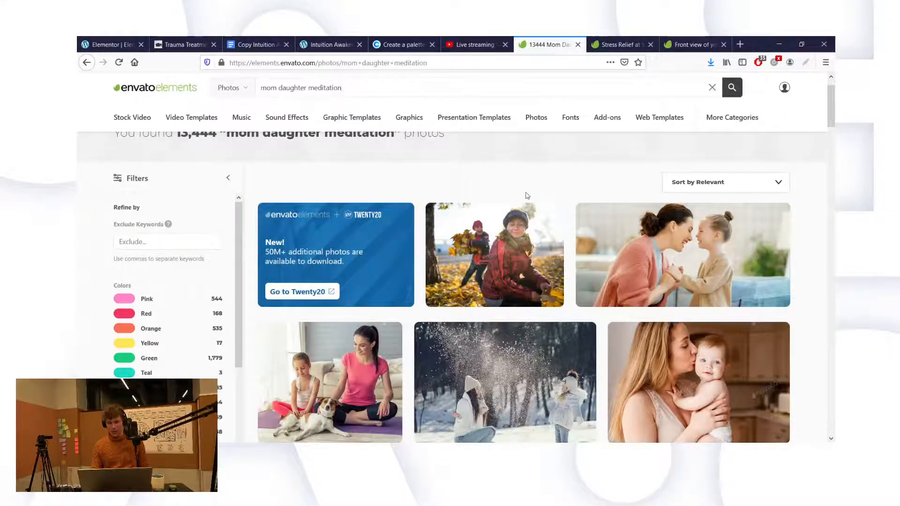
{"action": "scroll", "coordinate": [527, 196], "scroll_direction": "down", "scroll_amount": 1}
{"action": "scroll", "coordinate": [563, 262], "scroll_direction": "down", "scroll_amount": 4}
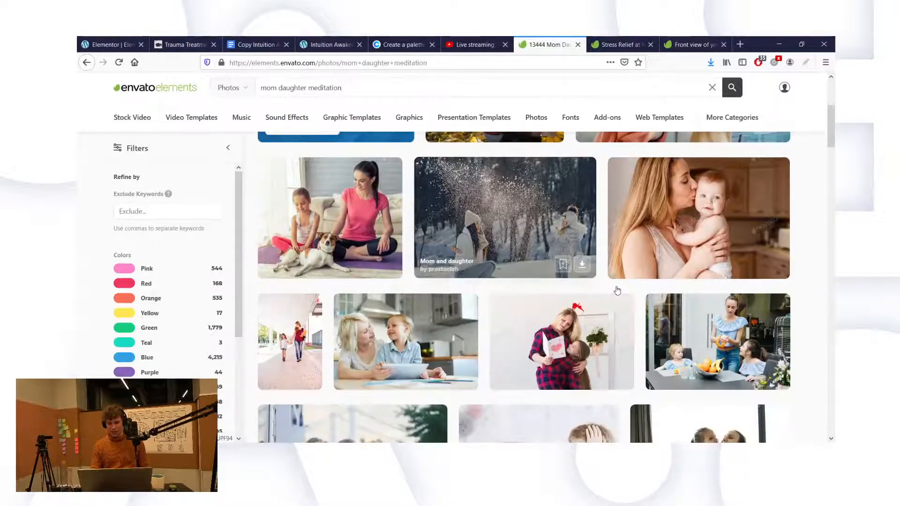
{"action": "scroll", "coordinate": [617, 290], "scroll_direction": "down", "scroll_amount": 8}
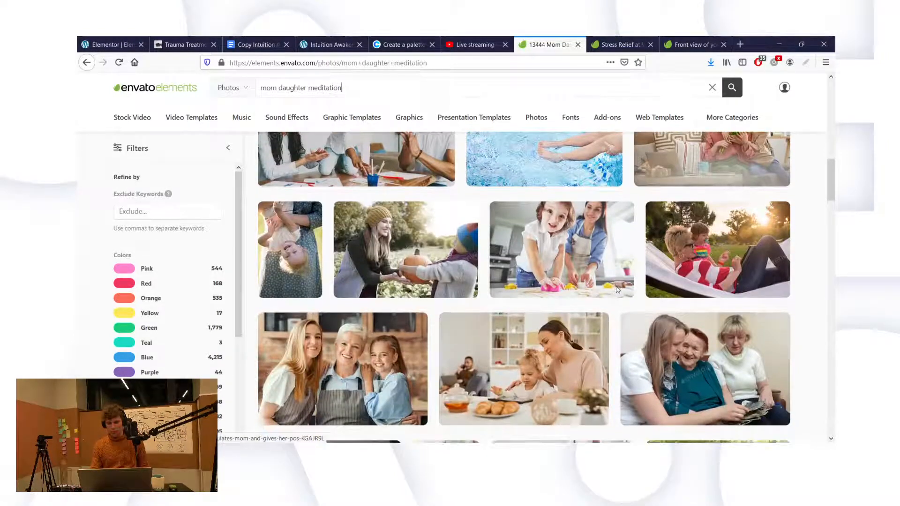
{"action": "scroll", "coordinate": [617, 291], "scroll_direction": "down", "scroll_amount": 7}
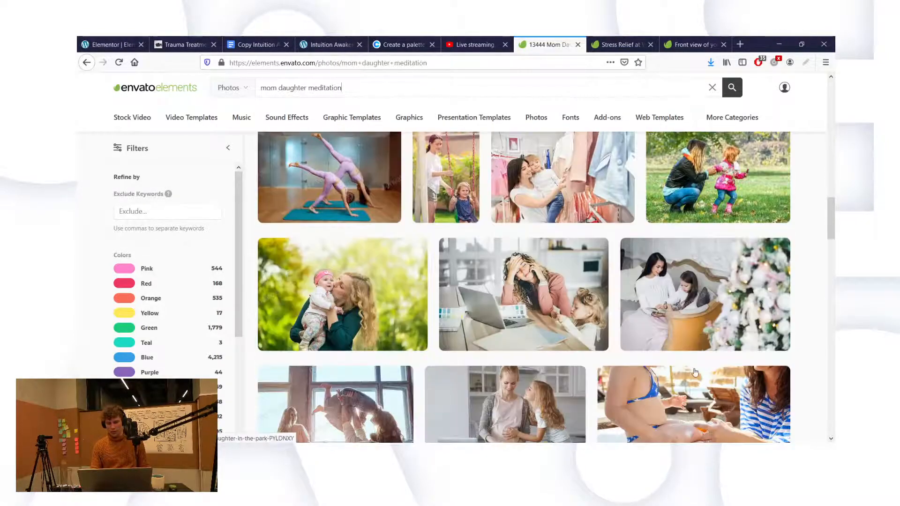
{"action": "scroll", "coordinate": [696, 372], "scroll_direction": "down", "scroll_amount": 3}
{"action": "scroll", "coordinate": [695, 373], "scroll_direction": "up", "scroll_amount": 2}
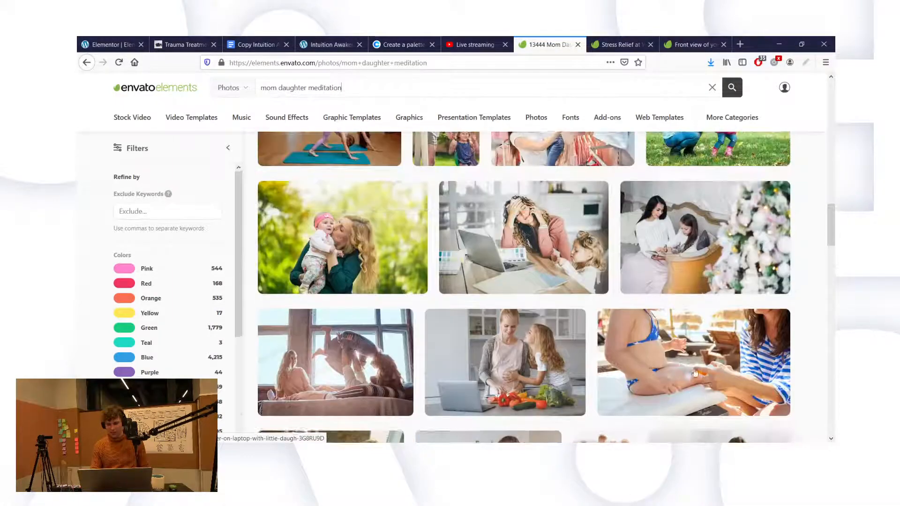
{"action": "mouse_move", "coordinate": [565, 281]}
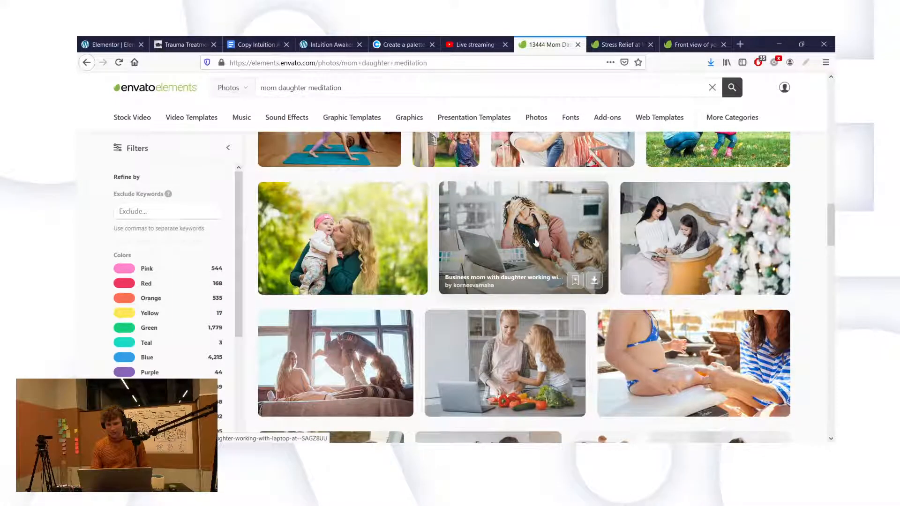
{"action": "scroll", "coordinate": [536, 242], "scroll_direction": "down", "scroll_amount": 3}
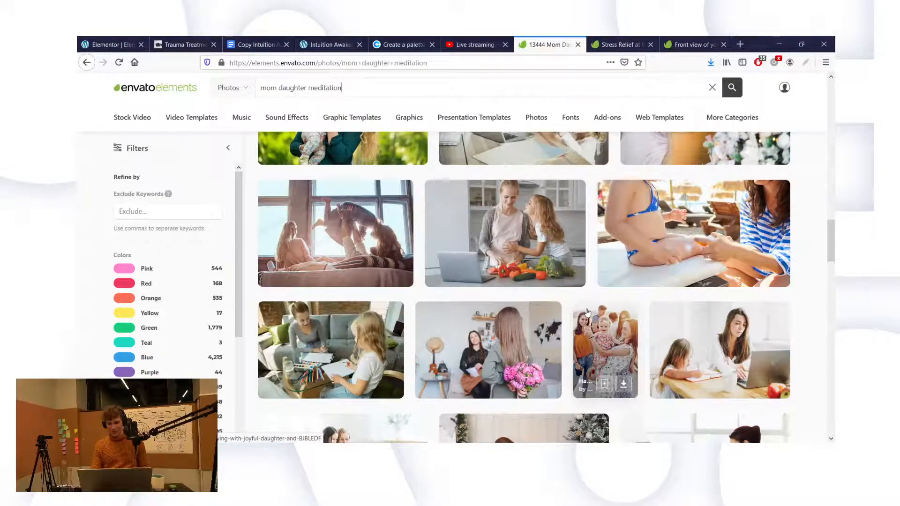
{"action": "scroll", "coordinate": [588, 312], "scroll_direction": "down", "scroll_amount": 6}
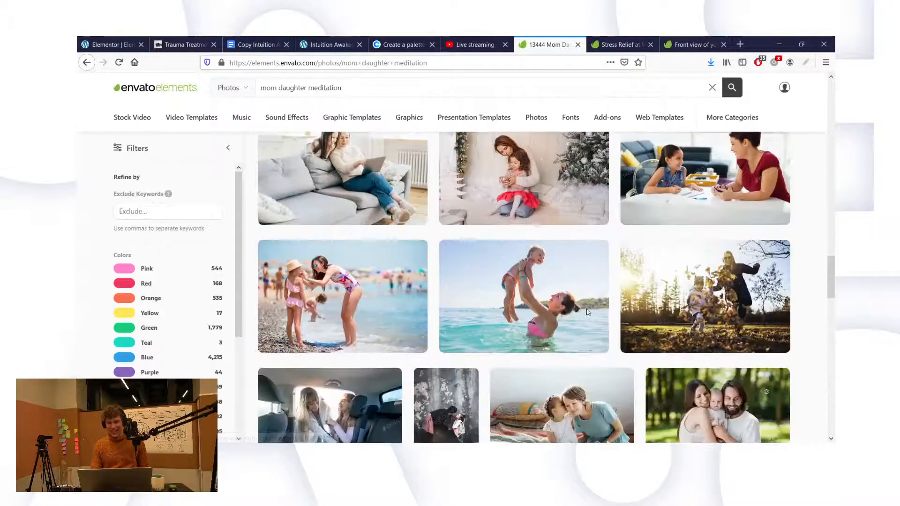
{"action": "scroll", "coordinate": [587, 311], "scroll_direction": "down", "scroll_amount": 10}
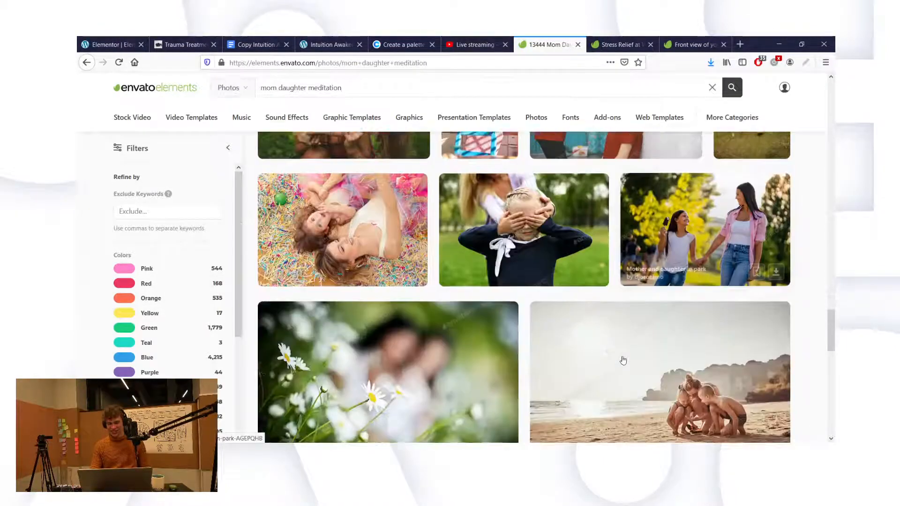
{"action": "scroll", "coordinate": [623, 360], "scroll_direction": "down", "scroll_amount": 7}
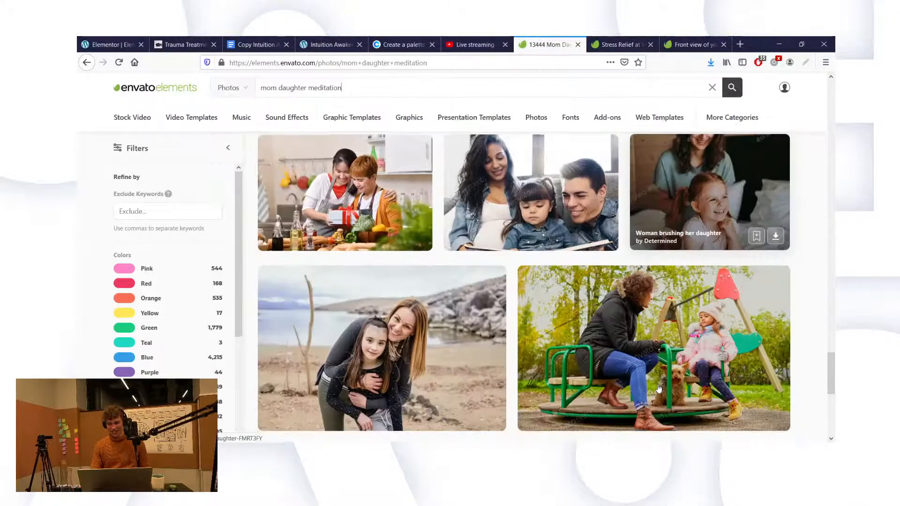
{"action": "scroll", "coordinate": [659, 388], "scroll_direction": "down", "scroll_amount": 4}
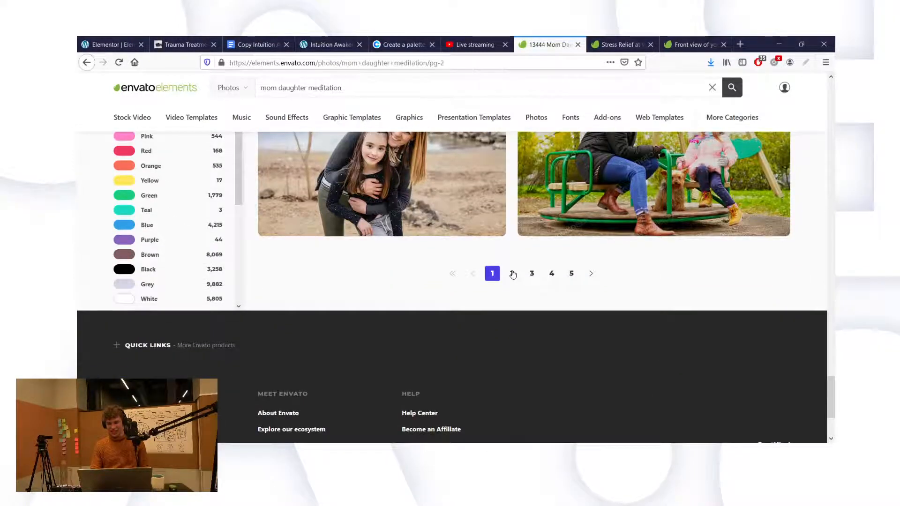
Step: Go to page 2 of the results and scroll through it
{"action": "left_click", "coordinate": [513, 273]}
{"action": "scroll", "coordinate": [216, 313], "scroll_direction": "down", "scroll_amount": 5}
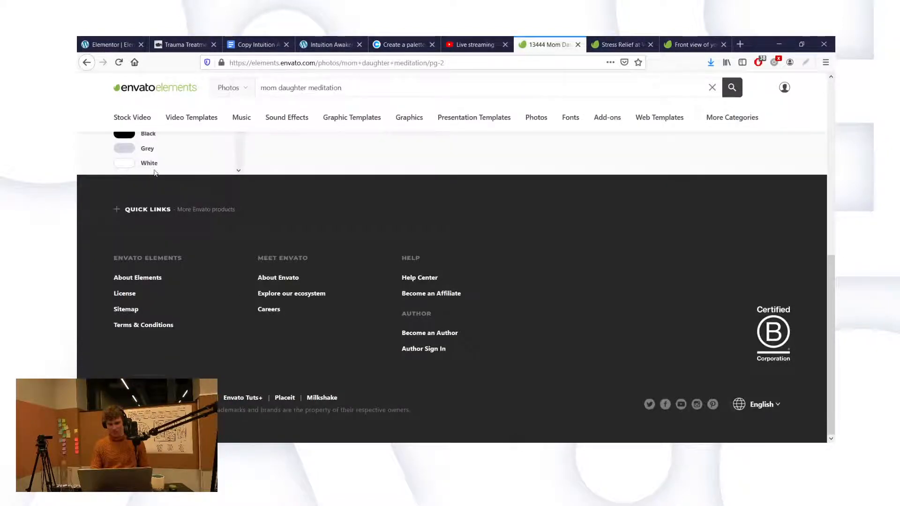
{"action": "scroll", "coordinate": [177, 288], "scroll_direction": "down", "scroll_amount": 3}
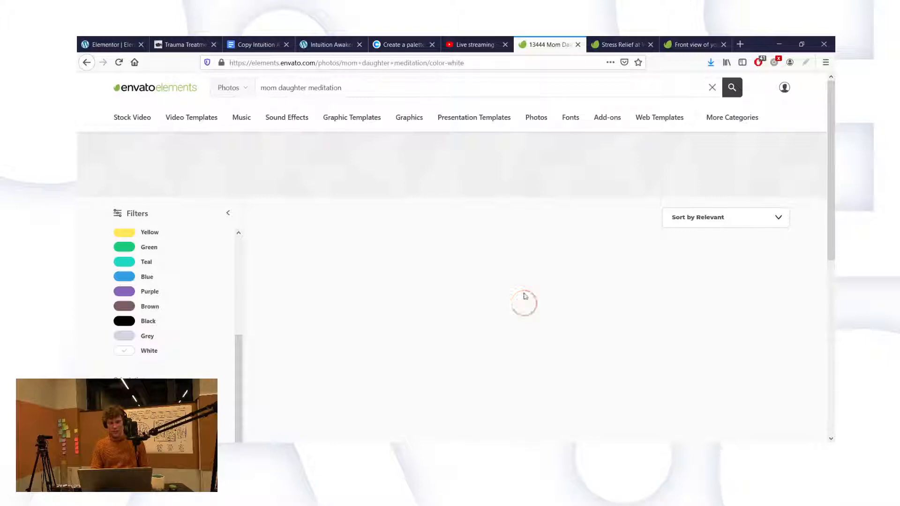
{"action": "scroll", "coordinate": [515, 220], "scroll_direction": "down", "scroll_amount": 2}
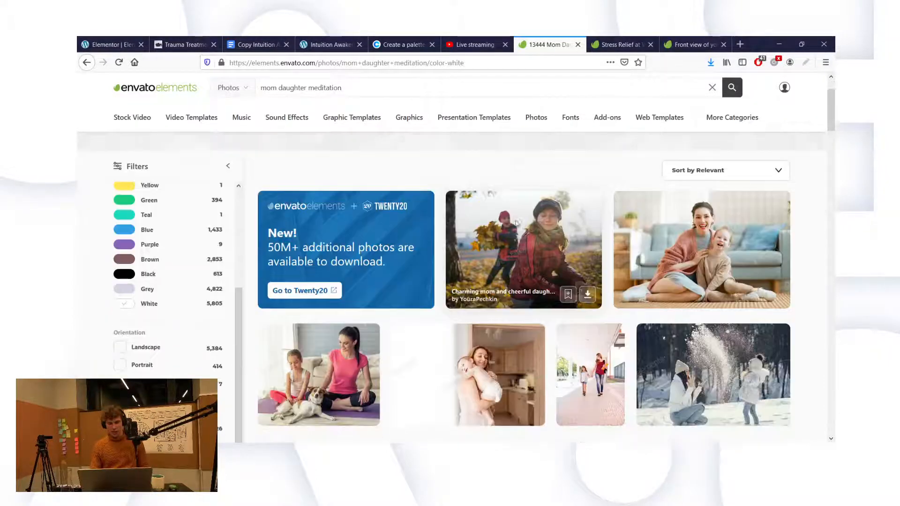
{"action": "scroll", "coordinate": [515, 220], "scroll_direction": "down", "scroll_amount": 2}
{"action": "scroll", "coordinate": [587, 305], "scroll_direction": "down", "scroll_amount": 5}
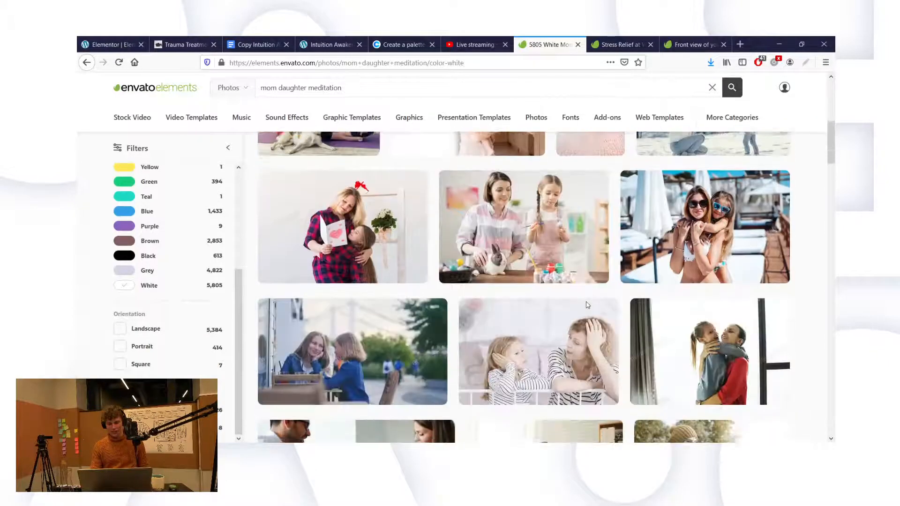
{"action": "scroll", "coordinate": [586, 305], "scroll_direction": "down", "scroll_amount": 1}
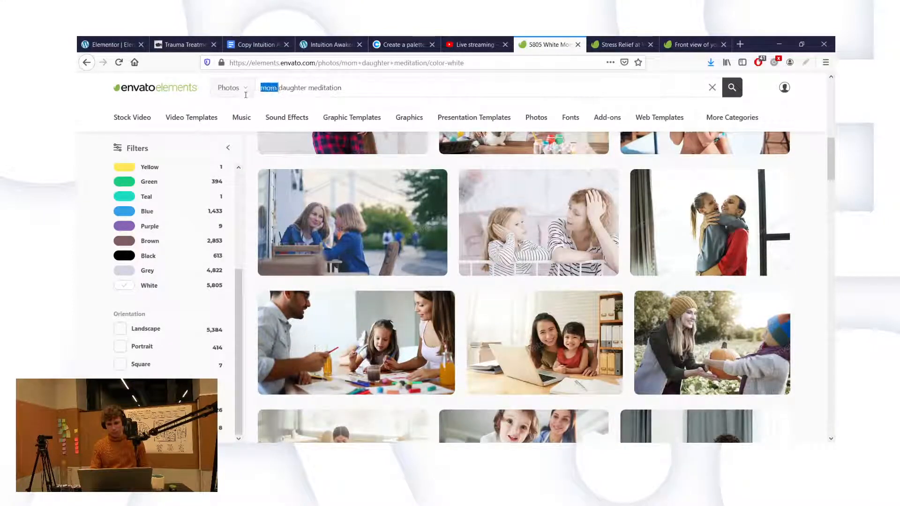
Step: Change the search to 'woman child meditation' and scan the results
{"action": "key", "text": "BackSpace"}
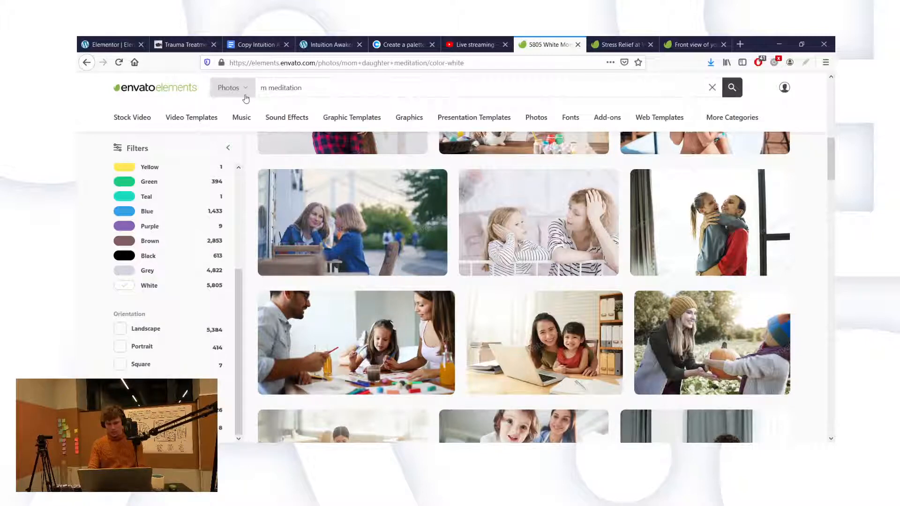
{"action": "type", "text": "woman ch"}
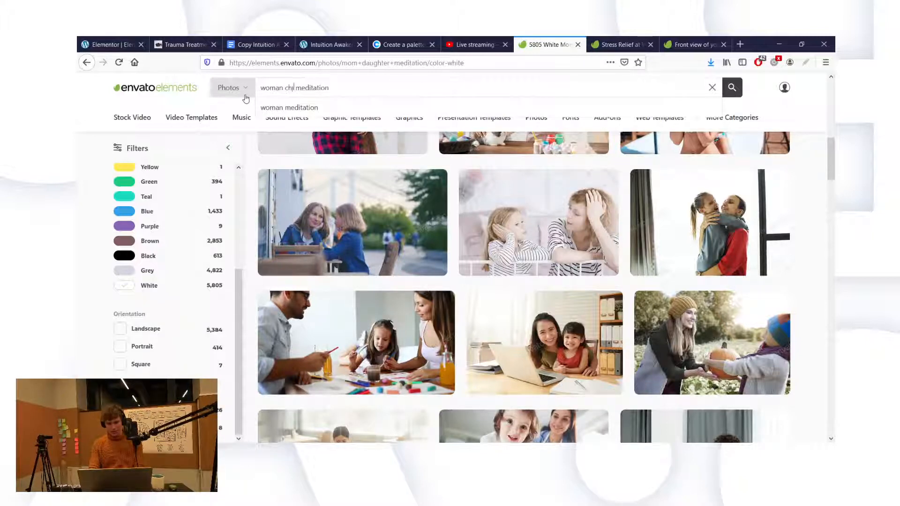
{"action": "type", "text": "ild"}
{"action": "key", "text": "Return"}
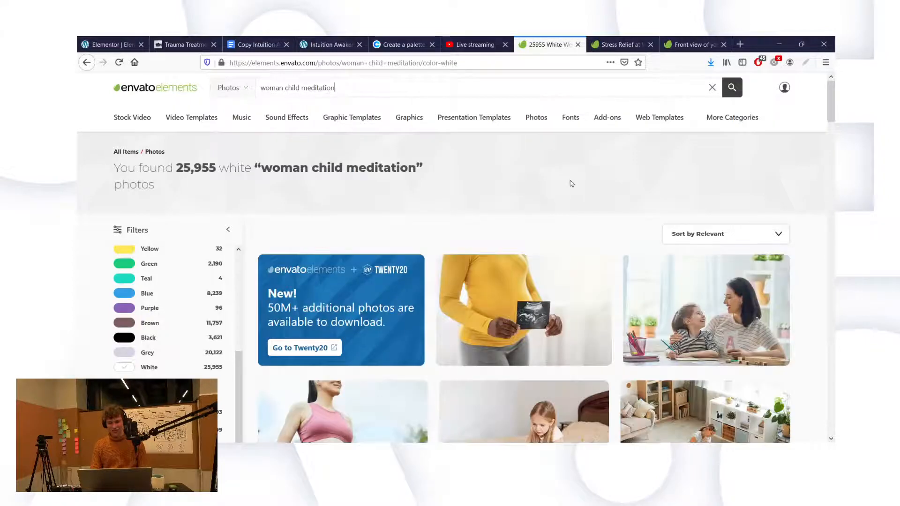
{"action": "scroll", "coordinate": [586, 201], "scroll_direction": "down", "scroll_amount": 4}
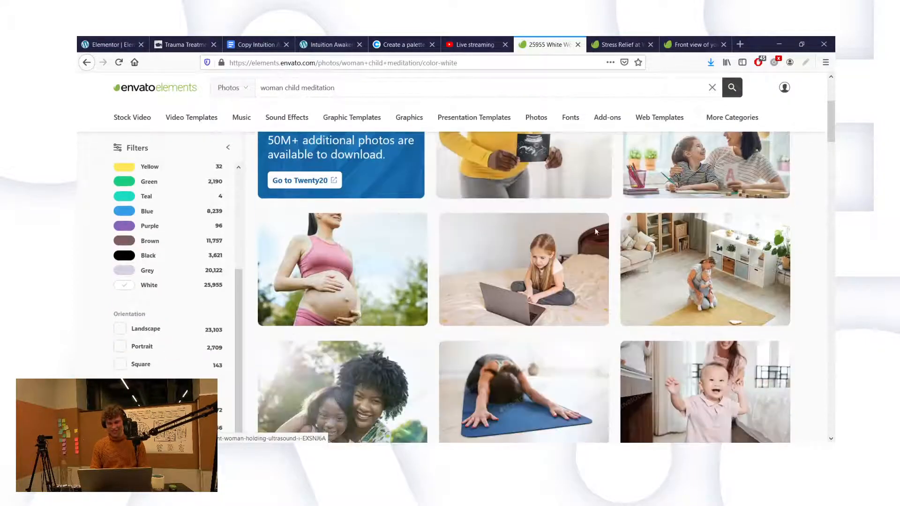
{"action": "scroll", "coordinate": [501, 212], "scroll_direction": "down", "scroll_amount": 3}
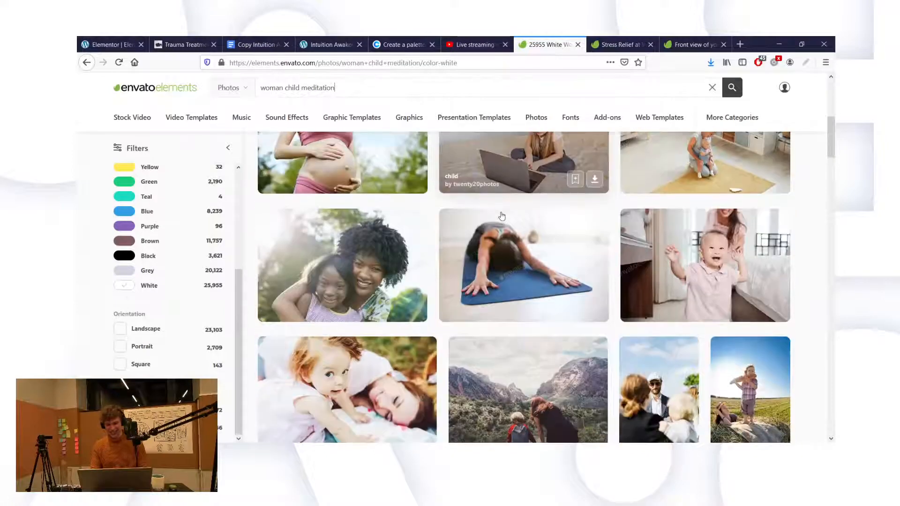
{"action": "scroll", "coordinate": [504, 215], "scroll_direction": "up", "scroll_amount": 1}
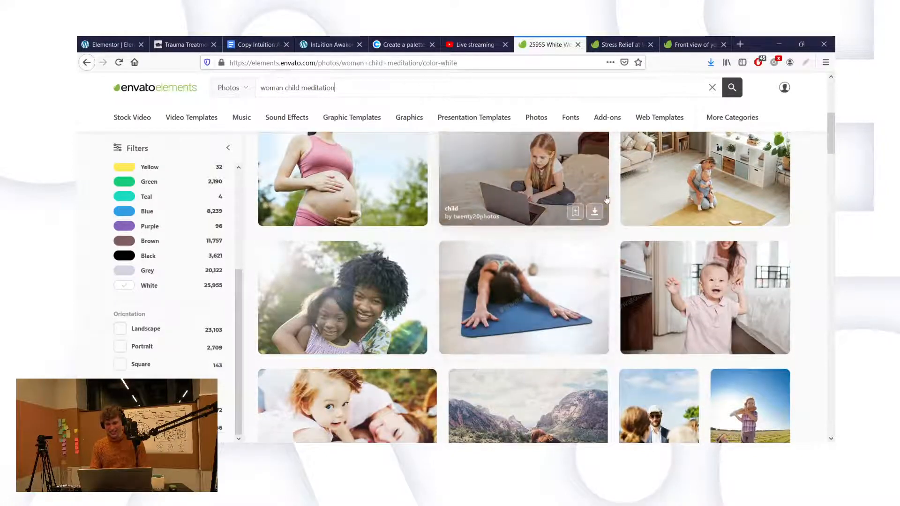
Step: Open the mother-and-baby living-room photo and the woman-with-baby-on-laptop photo in new tabs
{"action": "middle_click", "coordinate": [695, 174]}
{"action": "scroll", "coordinate": [745, 281], "scroll_direction": "down", "scroll_amount": 4}
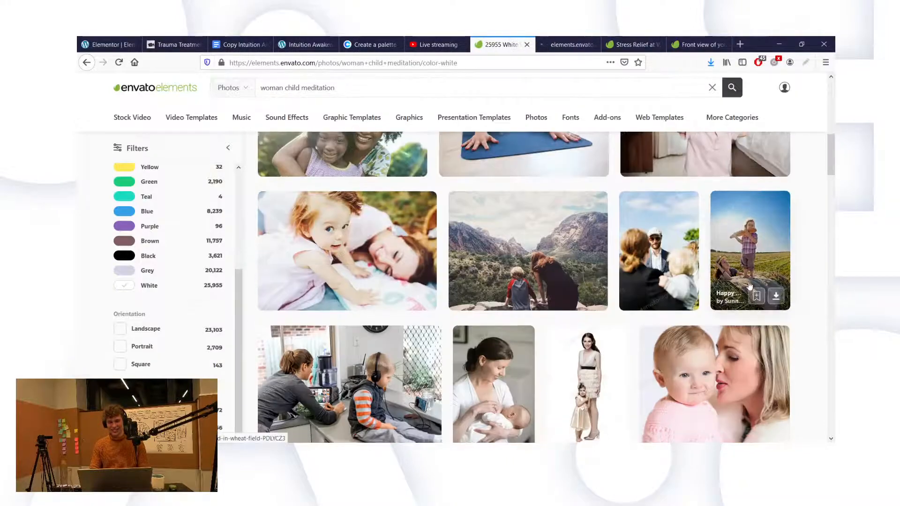
{"action": "scroll", "coordinate": [750, 286], "scroll_direction": "down", "scroll_amount": 9}
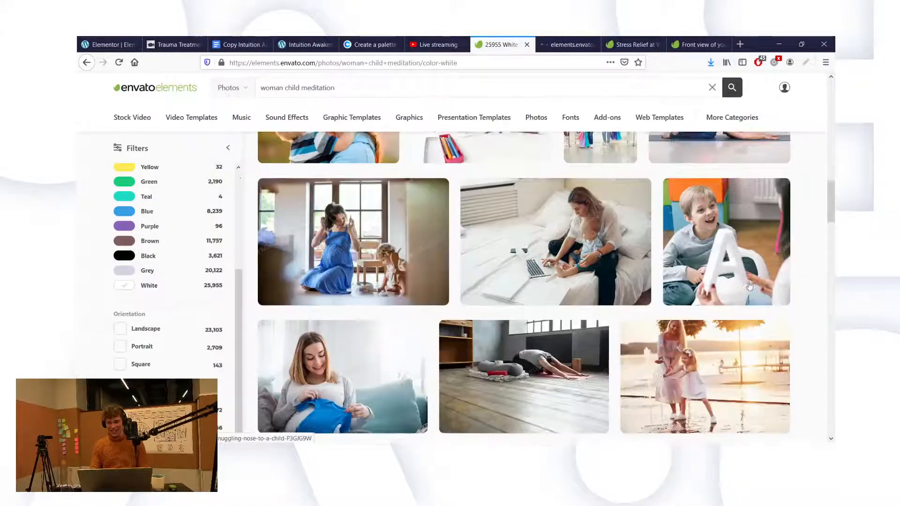
{"action": "scroll", "coordinate": [749, 286], "scroll_direction": "down", "scroll_amount": 1}
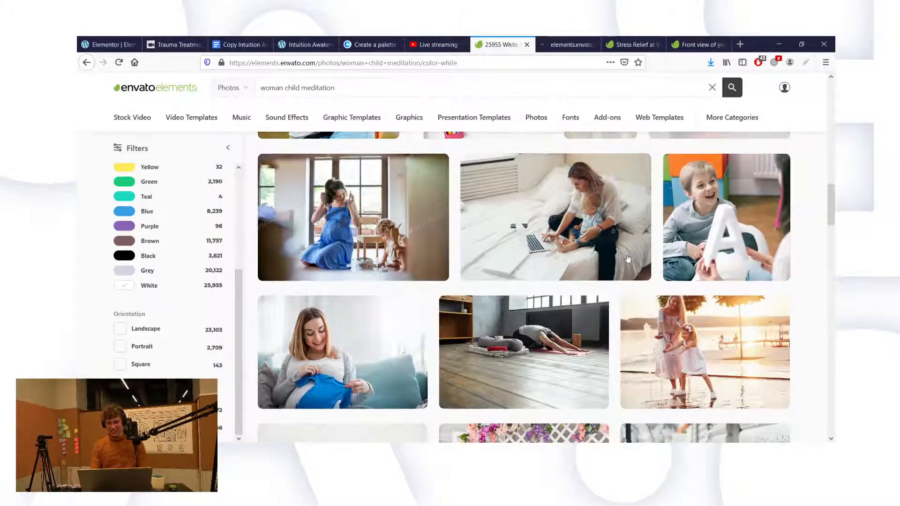
{"action": "middle_click", "coordinate": [553, 219]}
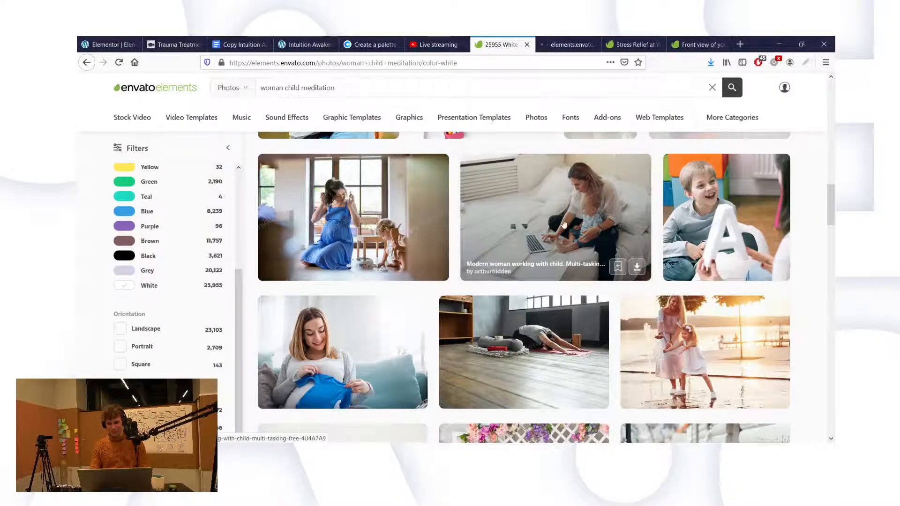
{"action": "scroll", "coordinate": [636, 271], "scroll_direction": "down", "scroll_amount": 2}
{"action": "scroll", "coordinate": [638, 271], "scroll_direction": "down", "scroll_amount": 5}
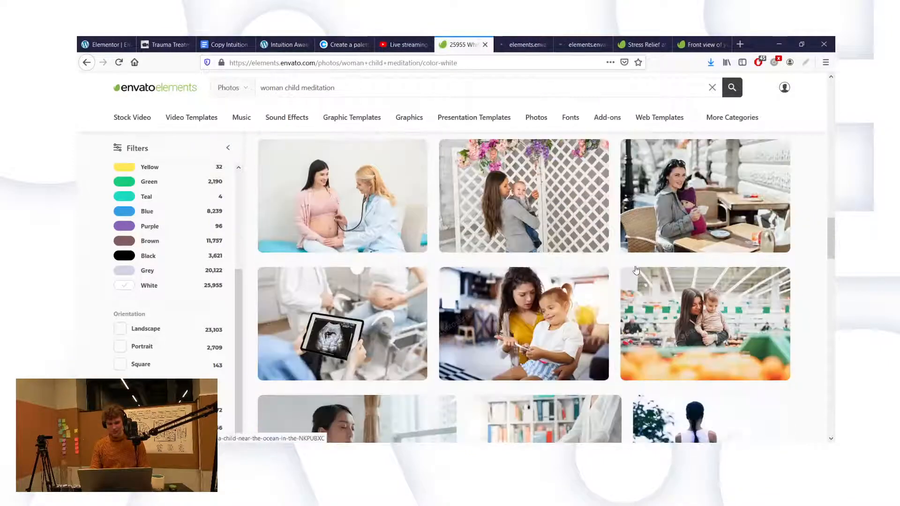
{"action": "scroll", "coordinate": [685, 296], "scroll_direction": "down", "scroll_amount": 4}
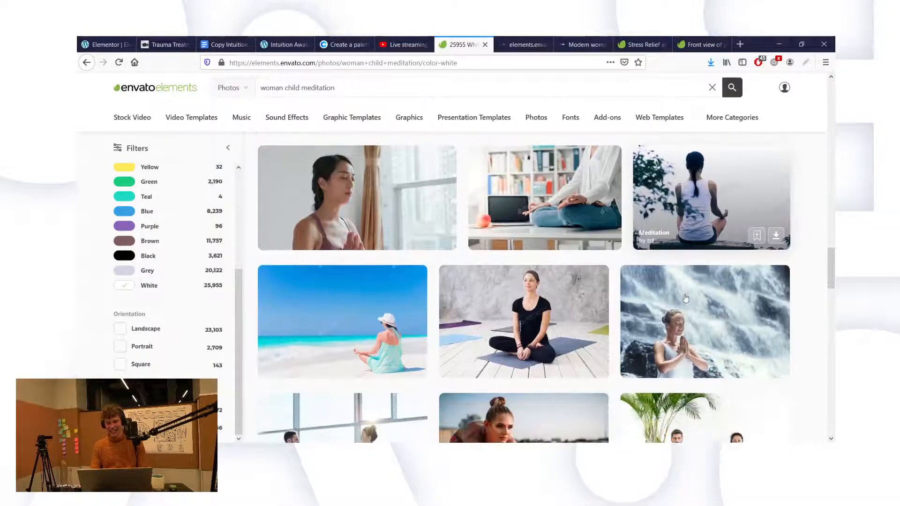
{"action": "scroll", "coordinate": [614, 213], "scroll_direction": "down", "scroll_amount": 8}
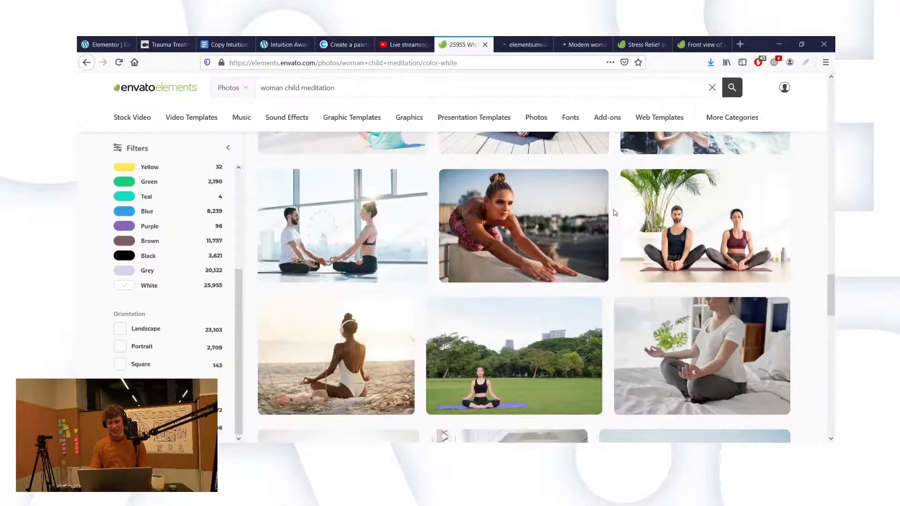
{"action": "scroll", "coordinate": [615, 211], "scroll_direction": "down", "scroll_amount": 4}
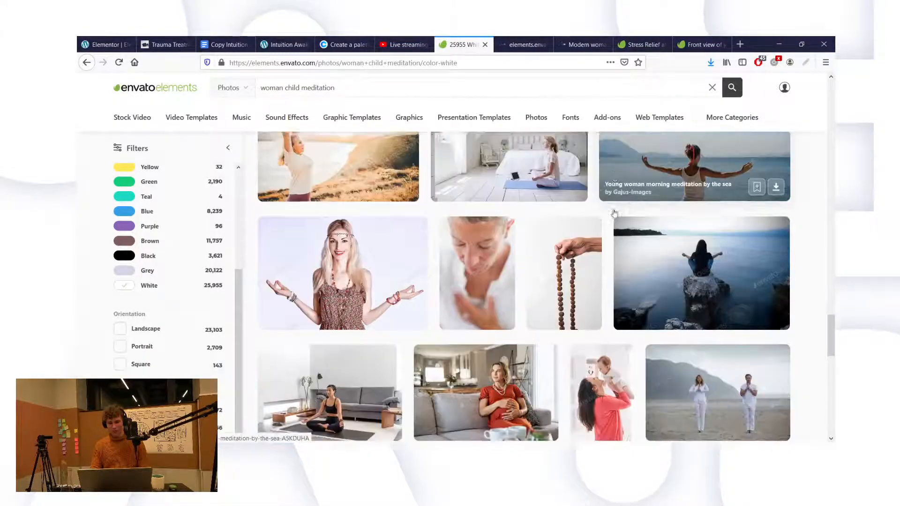
{"action": "scroll", "coordinate": [614, 214], "scroll_direction": "down", "scroll_amount": 6}
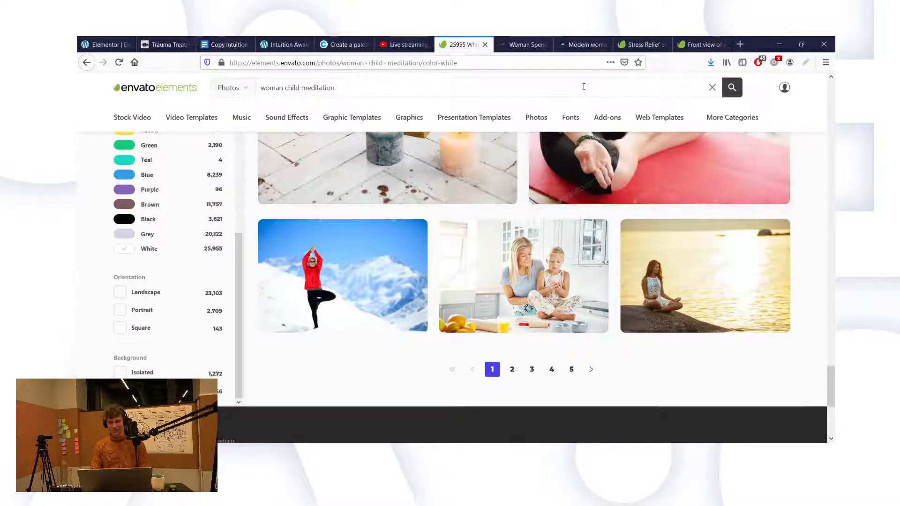
Step: Compare the opened mother-and-child photos and choose Download on 'Modern woman working with child'
{"action": "left_click", "coordinate": [581, 37]}
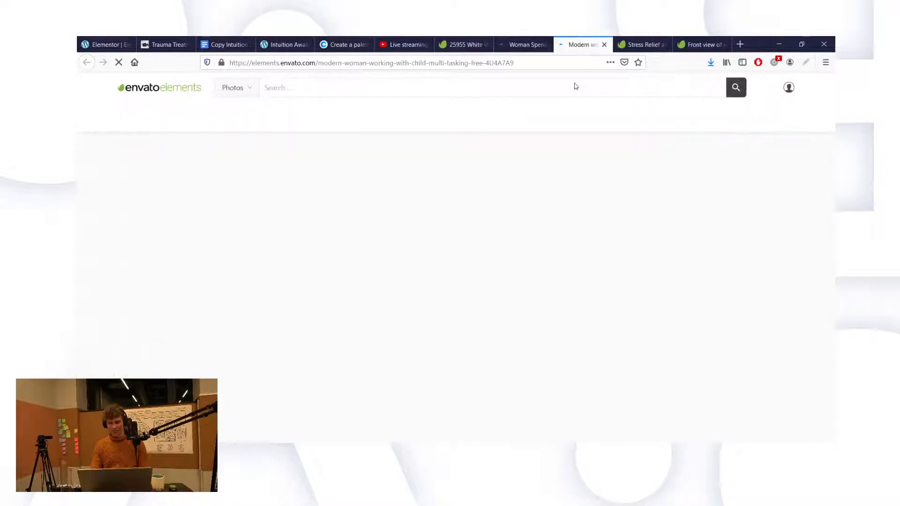
{"action": "left_click", "coordinate": [515, 41]}
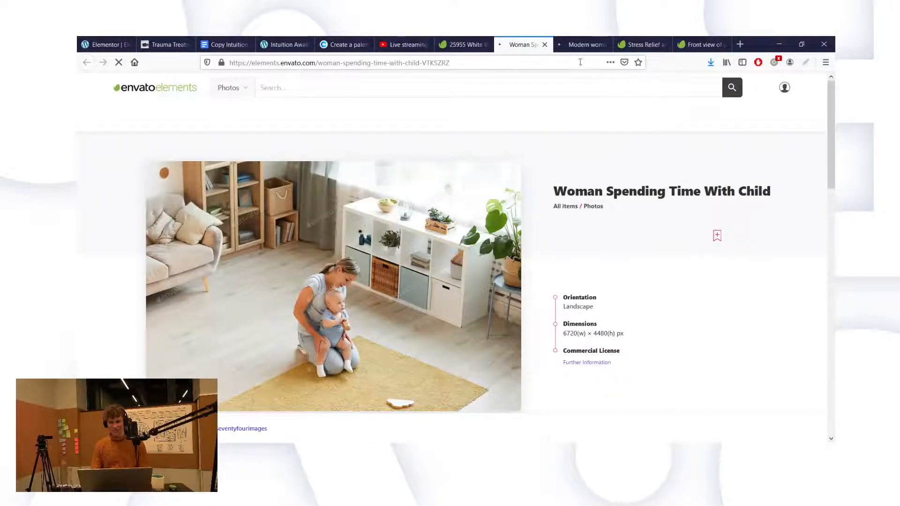
{"action": "left_click", "coordinate": [580, 43]}
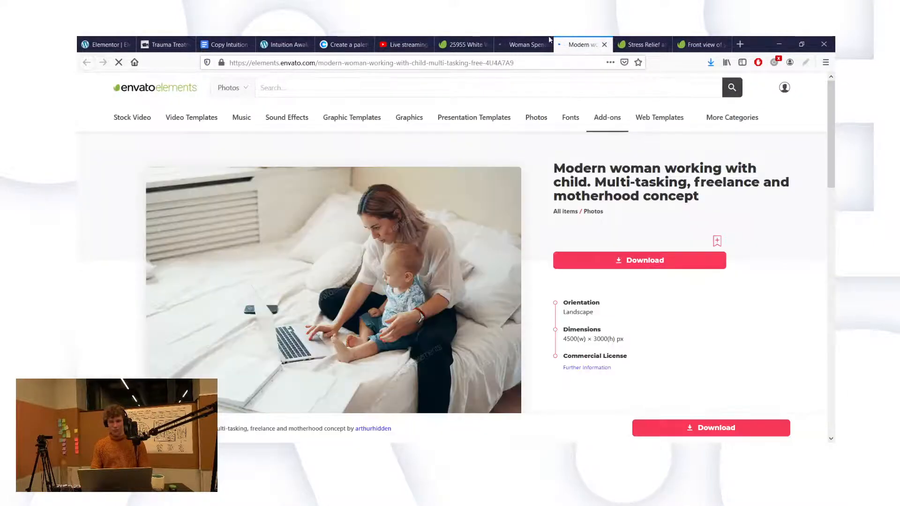
{"action": "scroll", "coordinate": [632, 137], "scroll_direction": "down", "scroll_amount": 2}
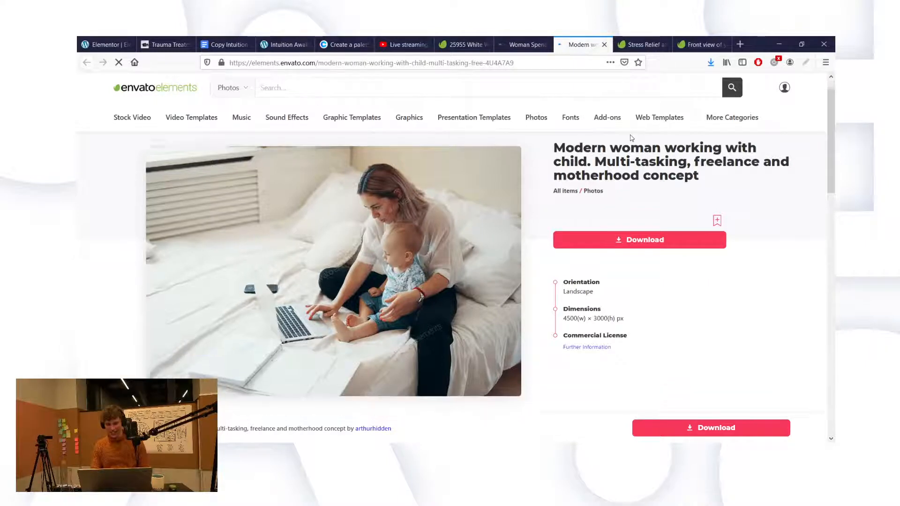
{"action": "scroll", "coordinate": [631, 137], "scroll_direction": "up", "scroll_amount": 1}
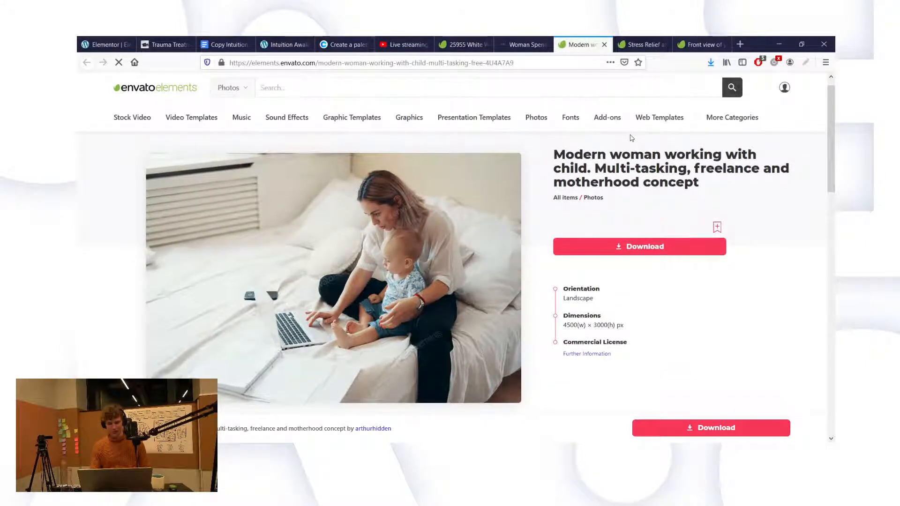
{"action": "left_click", "coordinate": [641, 252]}
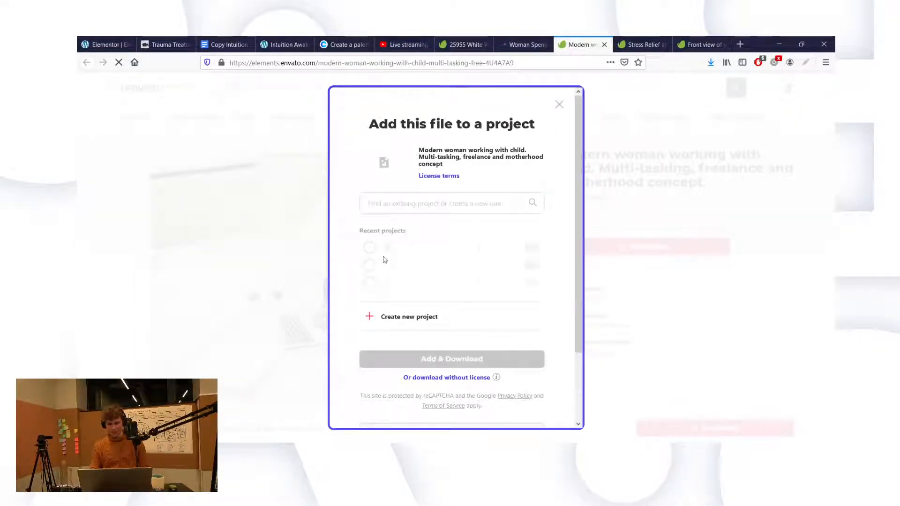
Step: Add the photo to the Intuition Awakening project and download it, returning to Elementor
{"action": "left_click", "coordinate": [395, 206]}
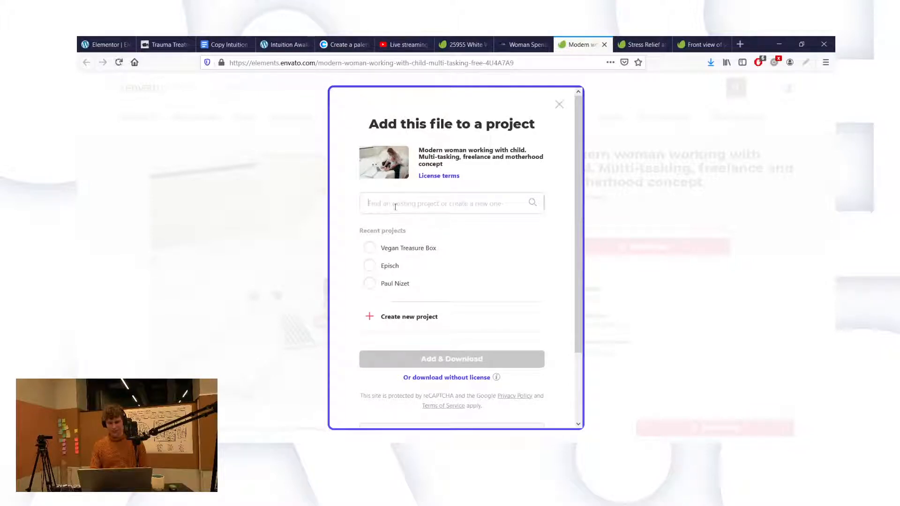
{"action": "type", "text": "Int"}
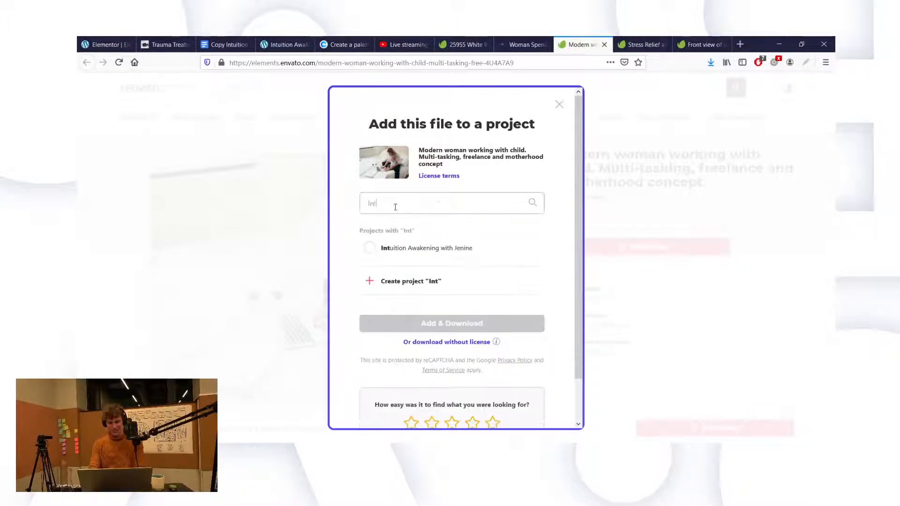
{"action": "left_click", "coordinate": [393, 252]}
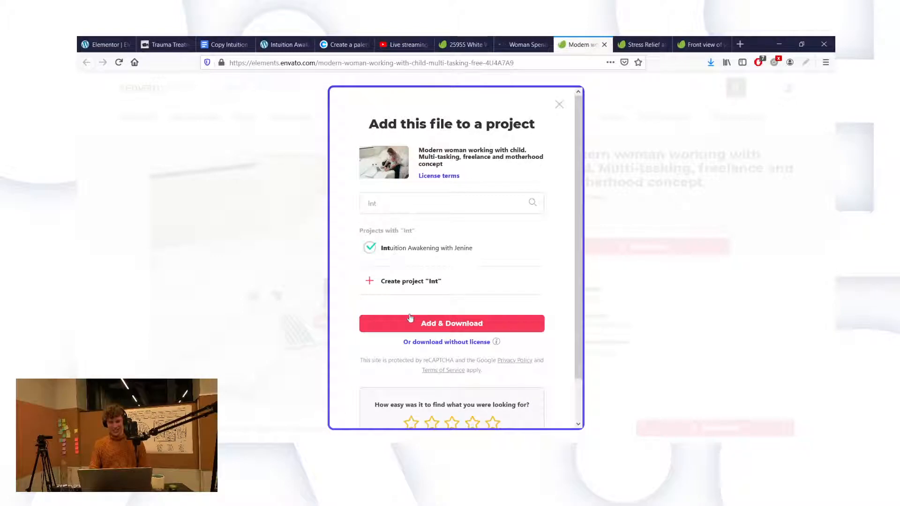
{"action": "left_click", "coordinate": [397, 328]}
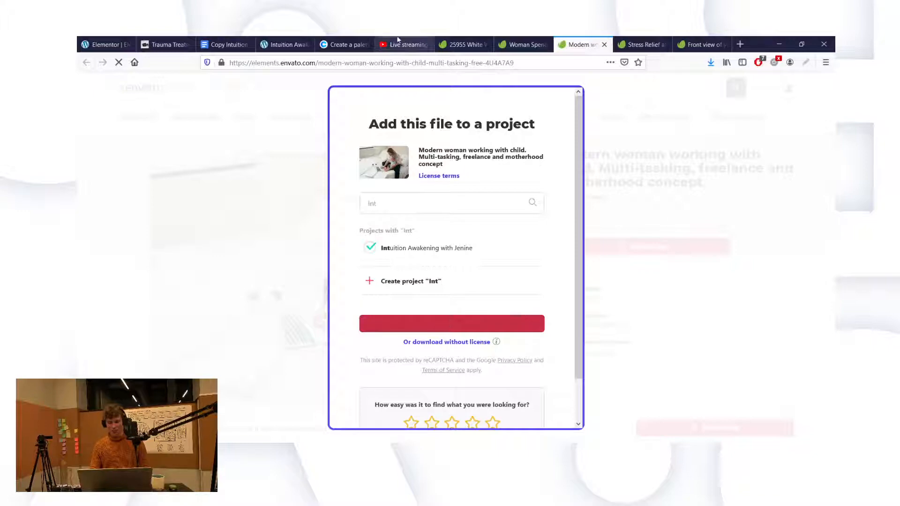
{"action": "left_click", "coordinate": [106, 44]}
{"action": "scroll", "coordinate": [429, 226], "scroll_direction": "down", "scroll_amount": 2}
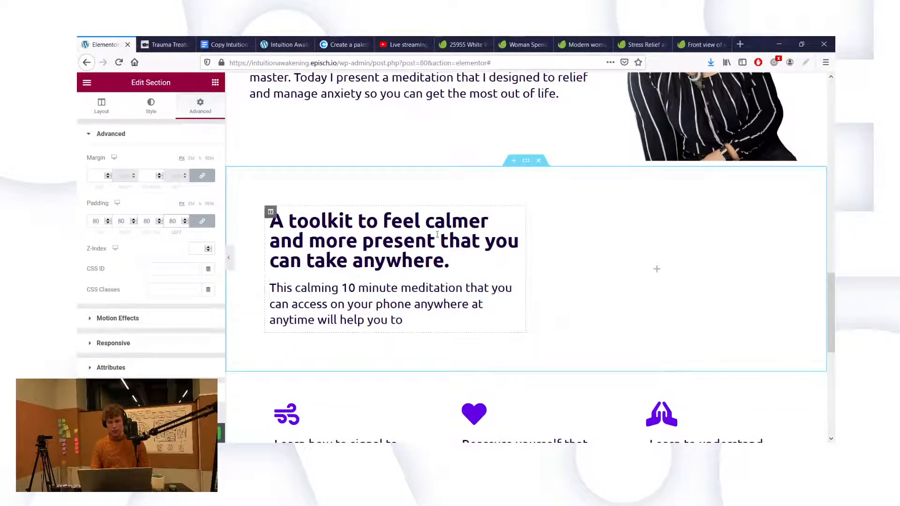
{"action": "scroll", "coordinate": [624, 298], "scroll_direction": "down", "scroll_amount": 3}
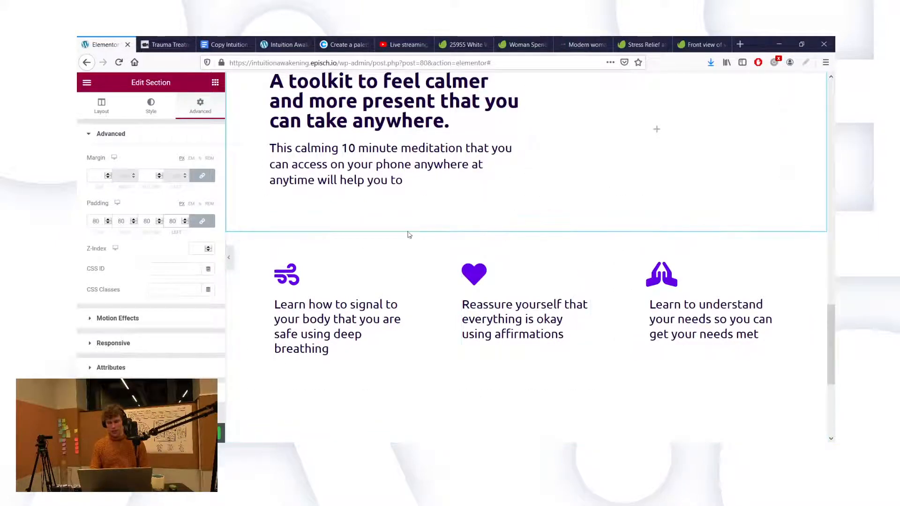
{"action": "scroll", "coordinate": [482, 290], "scroll_direction": "down", "scroll_amount": 3}
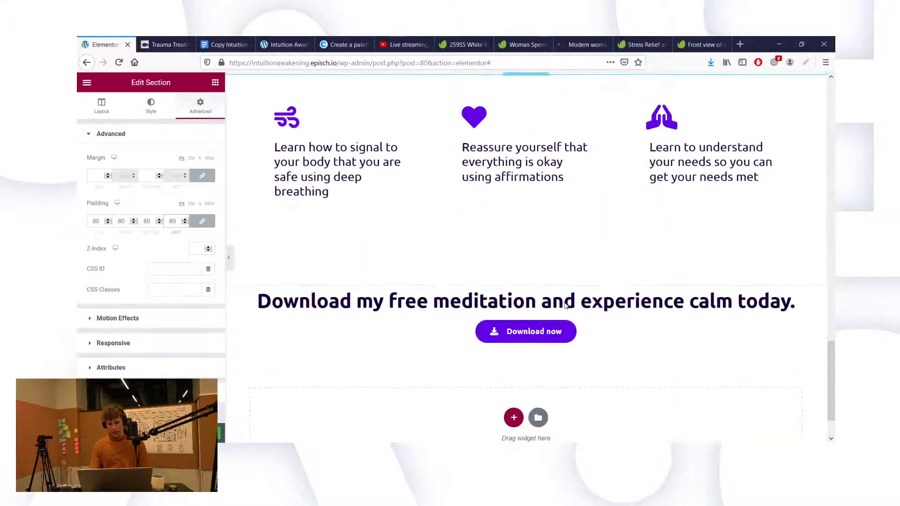
{"action": "scroll", "coordinate": [516, 251], "scroll_direction": "up", "scroll_amount": 3}
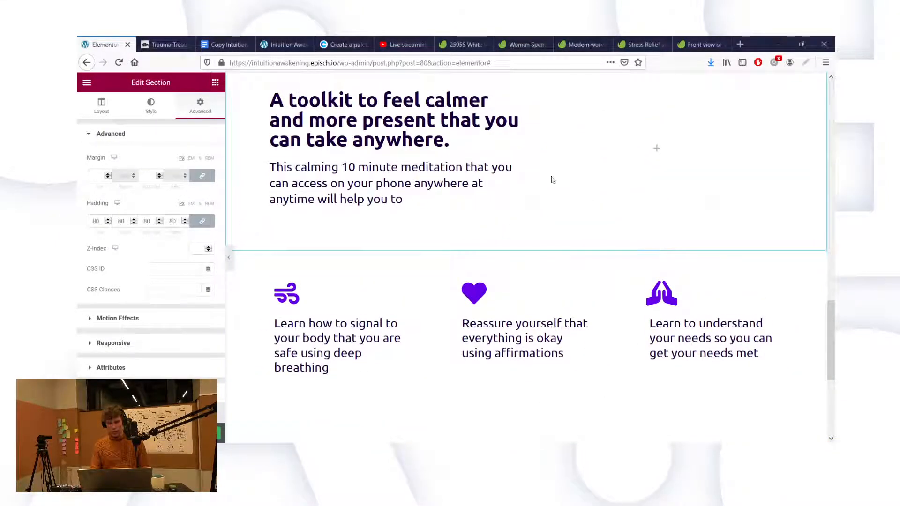
{"action": "key", "text": "alt+Tab"}
{"action": "key", "text": "alt+Tab"}
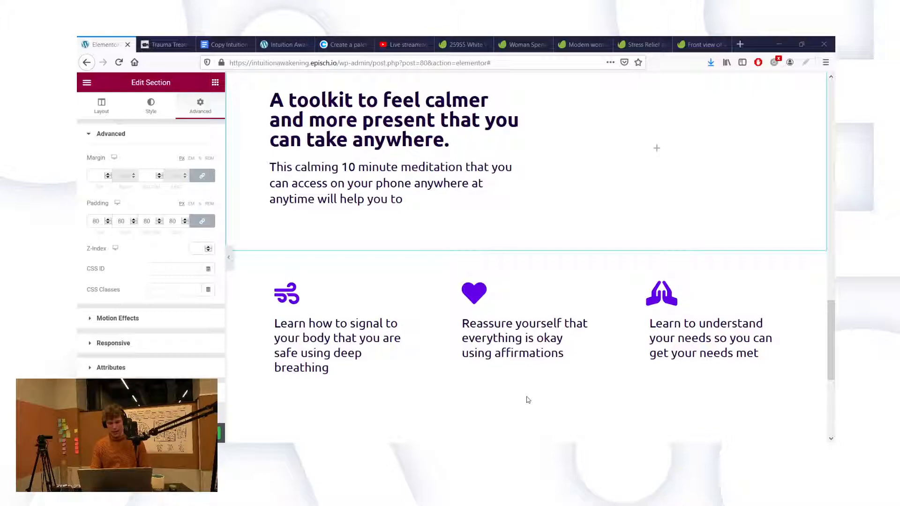
{"action": "key", "text": "alt+Tab"}
{"action": "scroll", "coordinate": [611, 164], "scroll_direction": "up", "scroll_amount": 6}
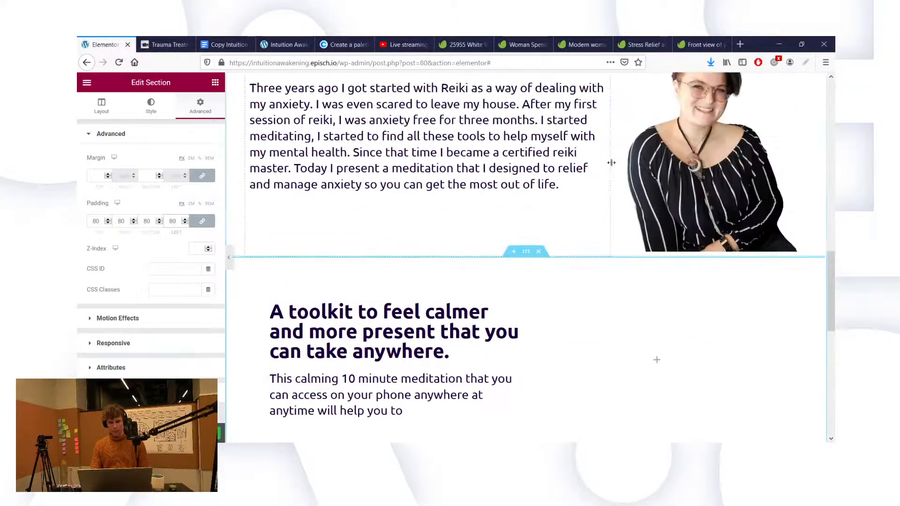
{"action": "scroll", "coordinate": [611, 163], "scroll_direction": "up", "scroll_amount": 5}
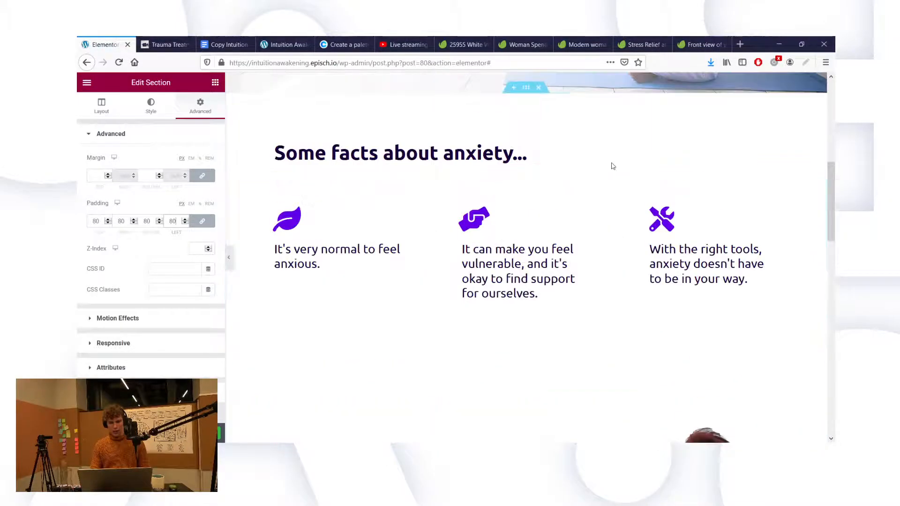
{"action": "scroll", "coordinate": [611, 164], "scroll_direction": "down", "scroll_amount": 5}
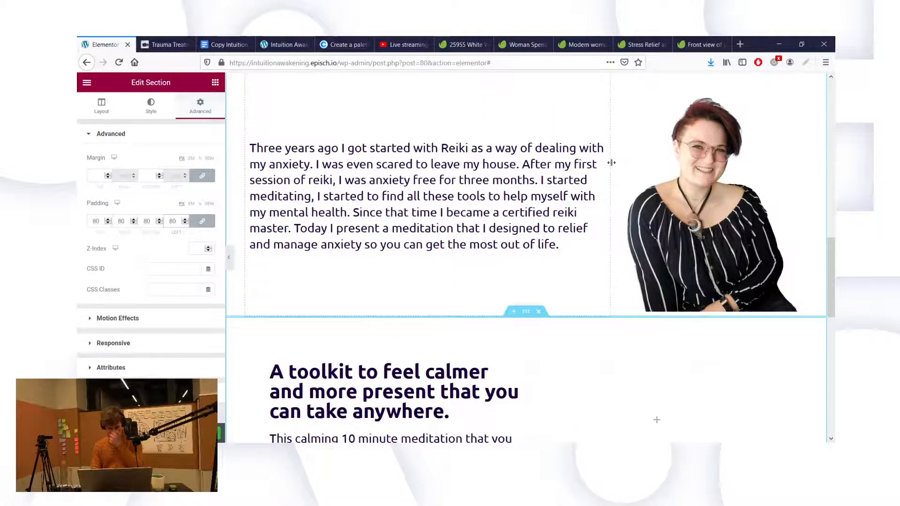
{"action": "scroll", "coordinate": [612, 163], "scroll_direction": "down", "scroll_amount": 8}
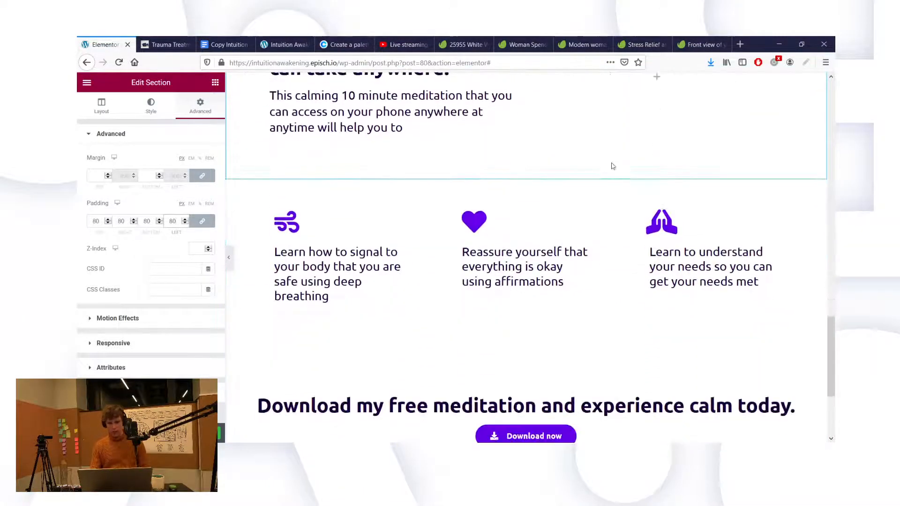
{"action": "scroll", "coordinate": [500, 223], "scroll_direction": "down", "scroll_amount": 1}
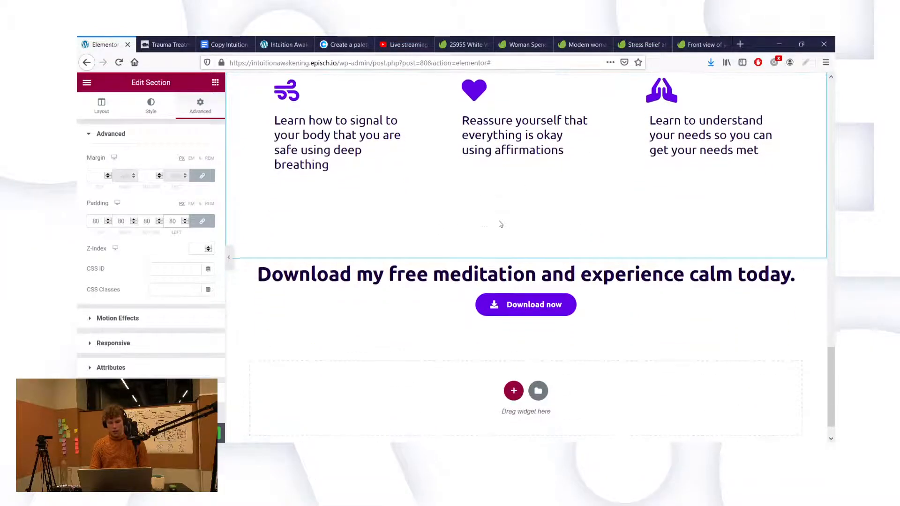
{"action": "scroll", "coordinate": [499, 226], "scroll_direction": "up", "scroll_amount": 2}
{"action": "scroll", "coordinate": [499, 225], "scroll_direction": "down", "scroll_amount": 1}
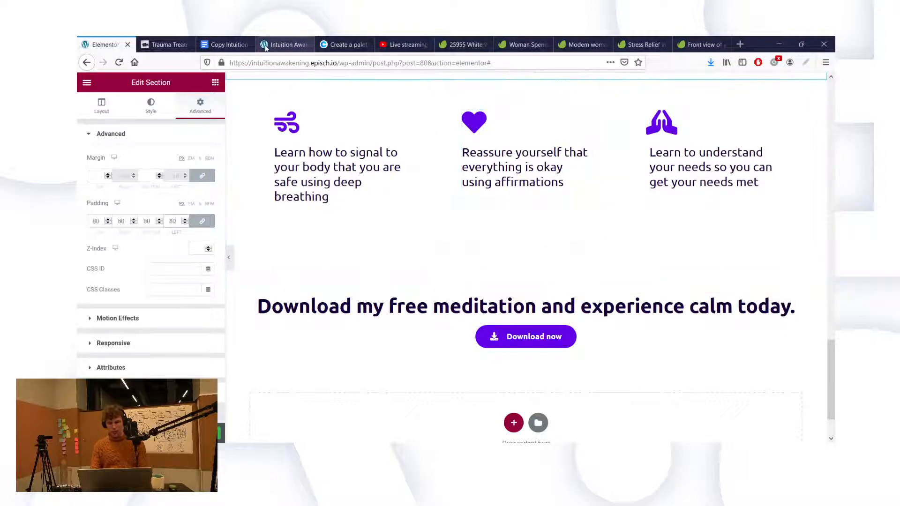
Step: Check the live site in its tab, go back to the Elementor editor, then switch to Photoshop
{"action": "left_click", "coordinate": [284, 44]}
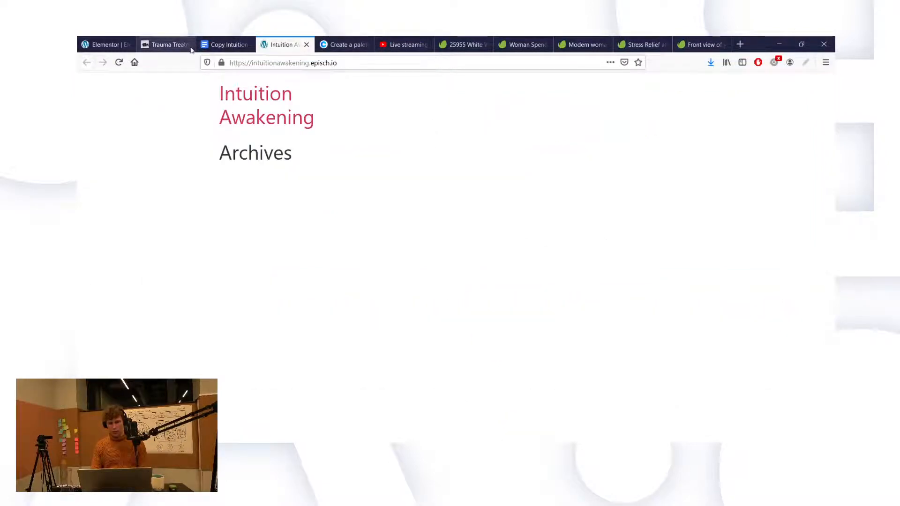
{"action": "left_click", "coordinate": [106, 45]}
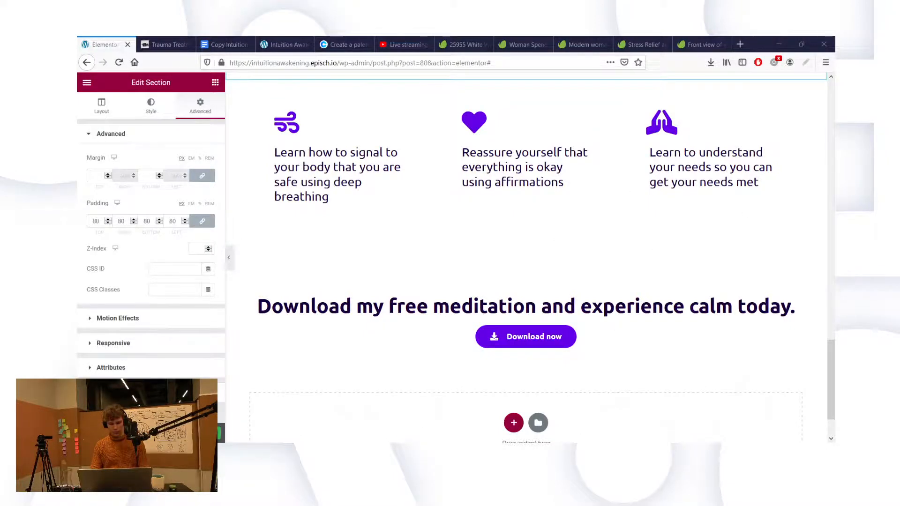
{"action": "key", "text": "alt+Tab"}
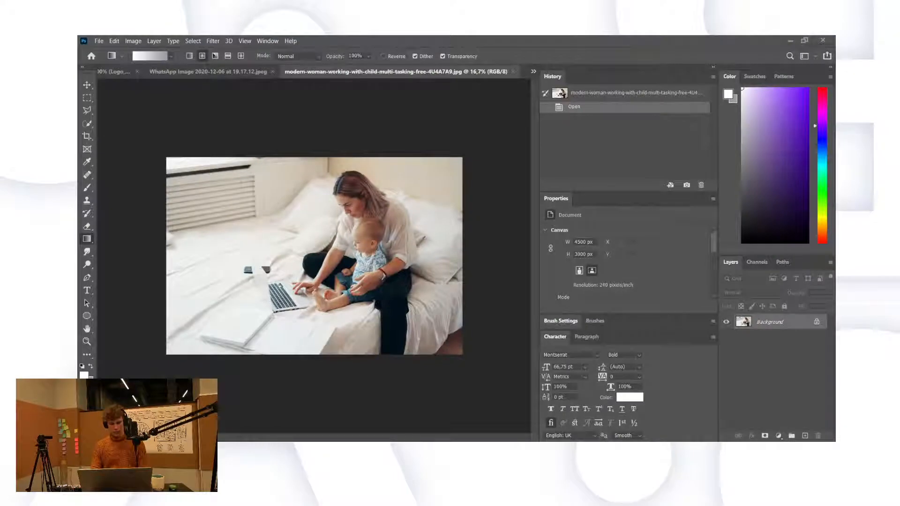
Step: On a new layer, draw a reversed white-to-transparent radial gradient over the photo
{"action": "left_click", "coordinate": [805, 435]}
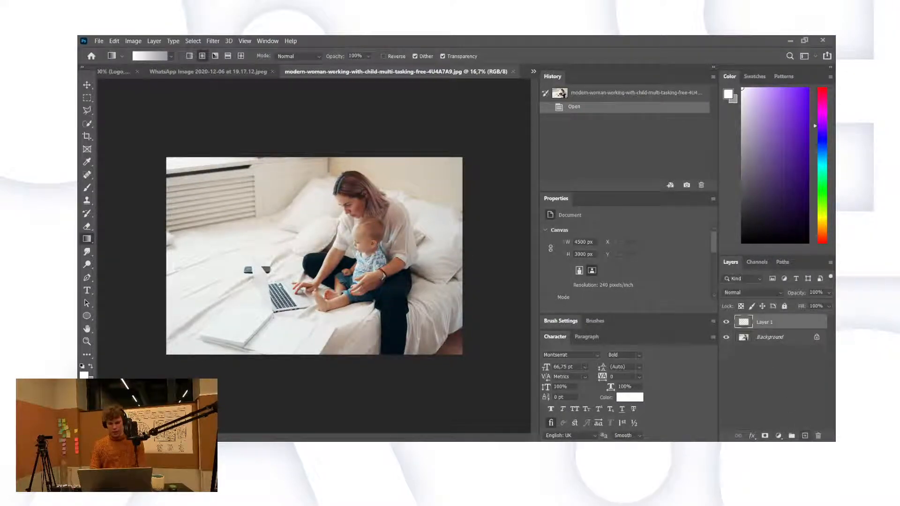
{"action": "left_click_drag", "start_coordinate": [383, 236], "coordinate": [396, 357]}
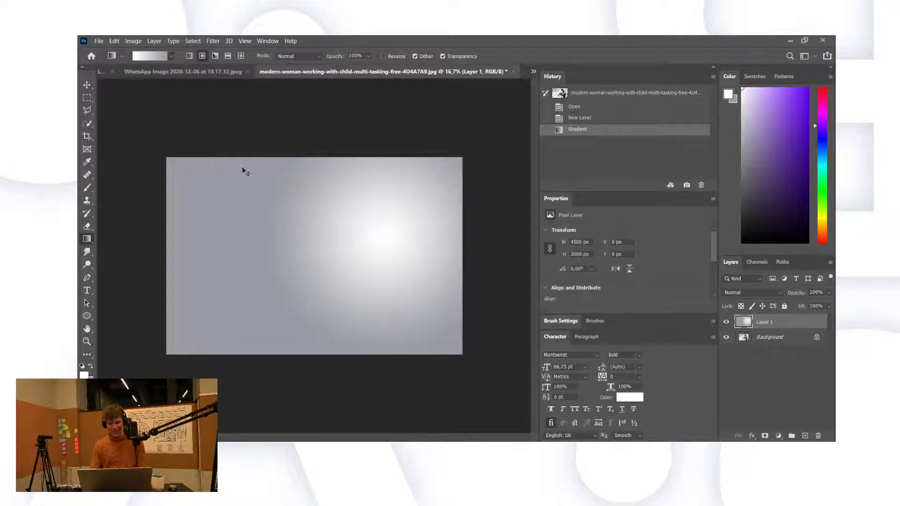
{"action": "key", "text": "ctrl+z"}
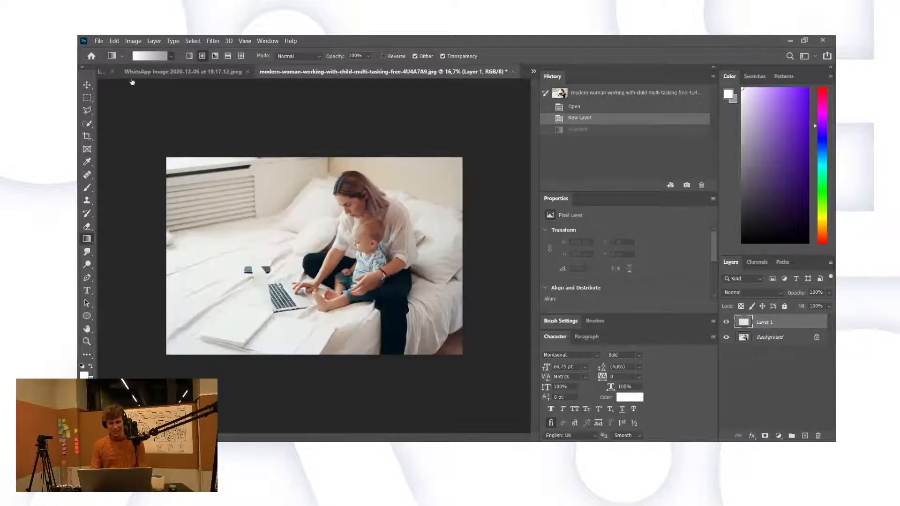
{"action": "left_click", "coordinate": [133, 93]}
{"action": "left_click", "coordinate": [384, 56]}
{"action": "left_click_drag", "start_coordinate": [367, 249], "coordinate": [364, 362]}
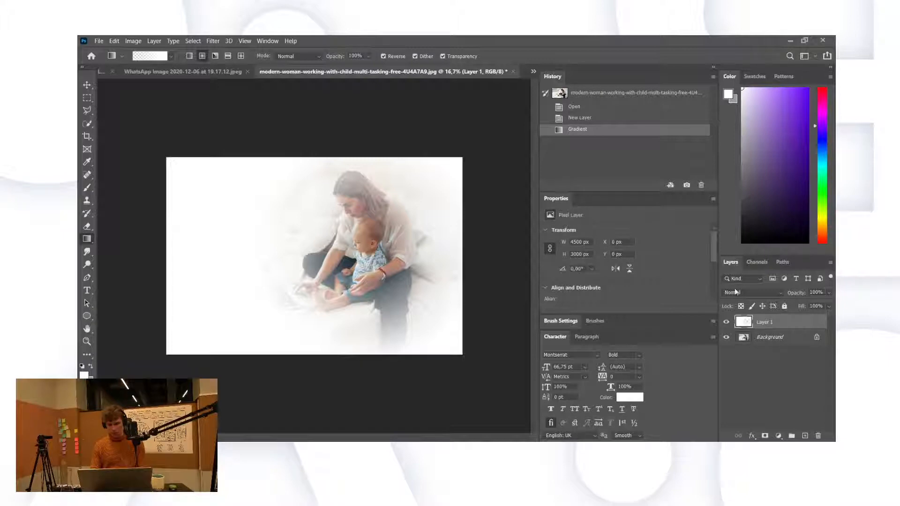
Step: Keep the overlay at Normal blend, 50% opacity, and draw another white gradient on a new layer
{"action": "left_click", "coordinate": [733, 294]}
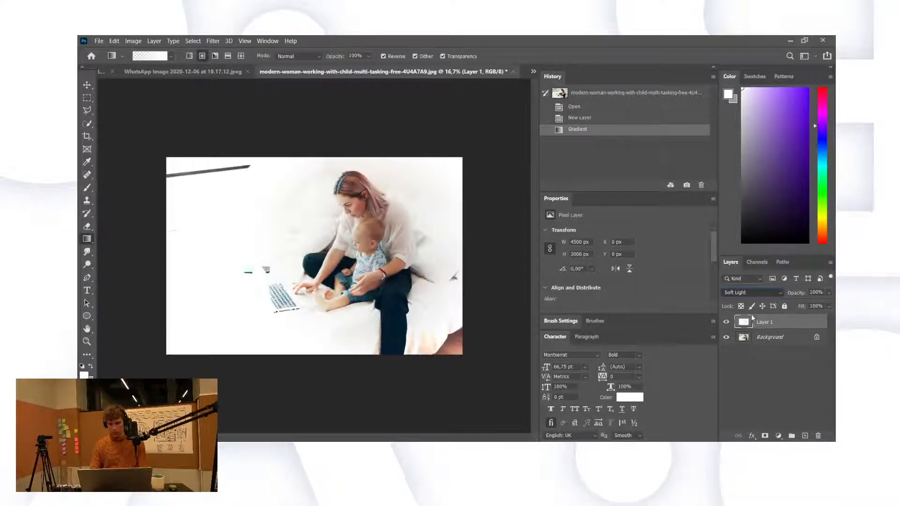
{"action": "left_click", "coordinate": [743, 202]}
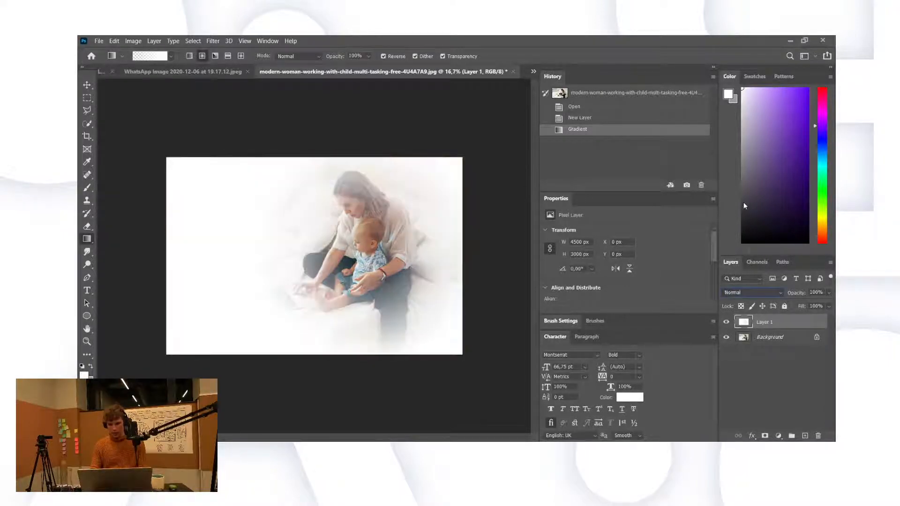
{"action": "left_click_drag", "start_coordinate": [796, 294], "coordinate": [771, 296]}
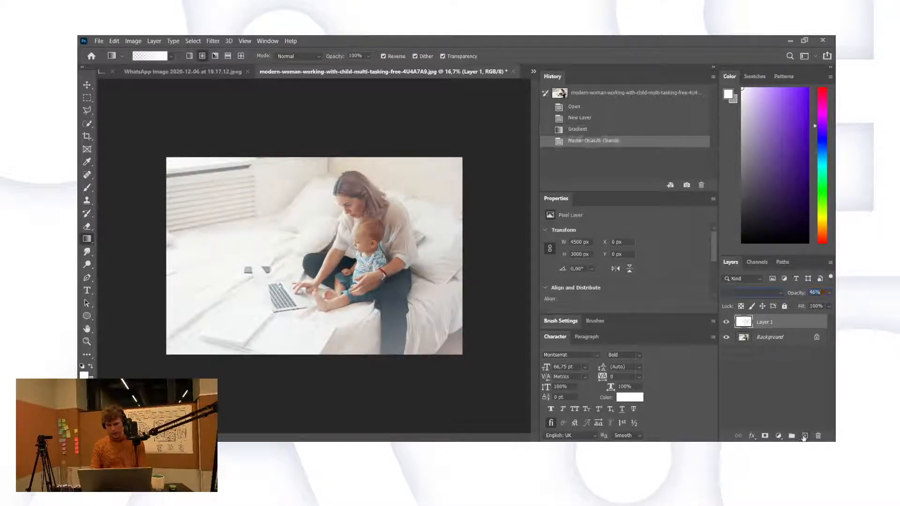
{"action": "left_click", "coordinate": [804, 435]}
{"action": "left_click_drag", "start_coordinate": [369, 247], "coordinate": [132, 259]}
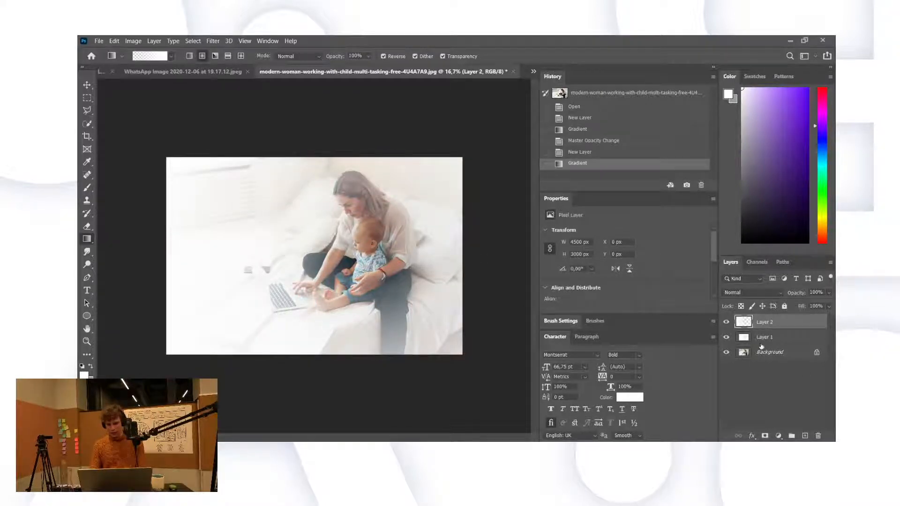
Step: Set up a smaller soft-edged brush at 22% opacity, testing one dab and undoing it
{"action": "left_click", "coordinate": [87, 189]}
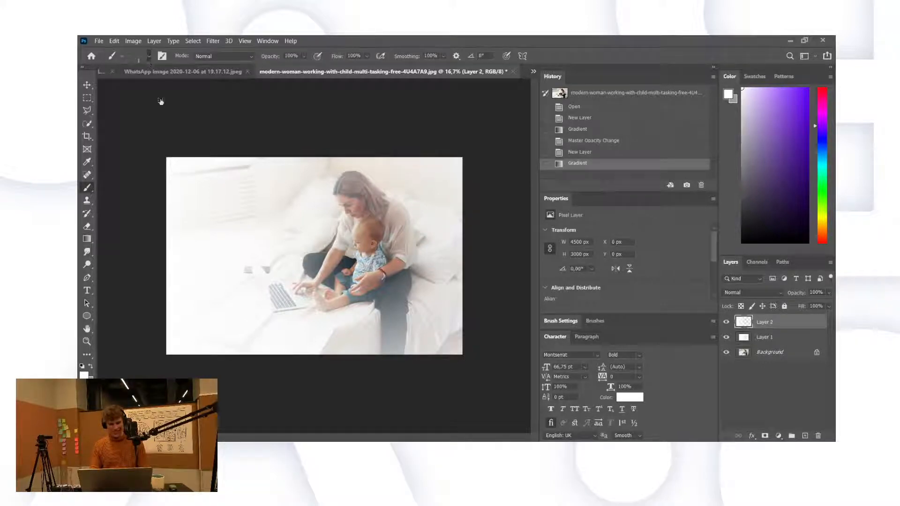
{"action": "key", "text": "shift+bracketleft"}
{"action": "key", "text": "shift+bracketleft"}
{"action": "key", "text": "shift+bracketleft"}
{"action": "key", "text": "shift+bracketleft"}
{"action": "key", "text": "bracketleft"}
{"action": "key", "text": "bracketleft"}
{"action": "key", "text": "bracketleft"}
{"action": "key", "text": "bracketleft"}
{"action": "left_click", "coordinate": [305, 56]}
{"action": "left_click", "coordinate": [288, 69]}
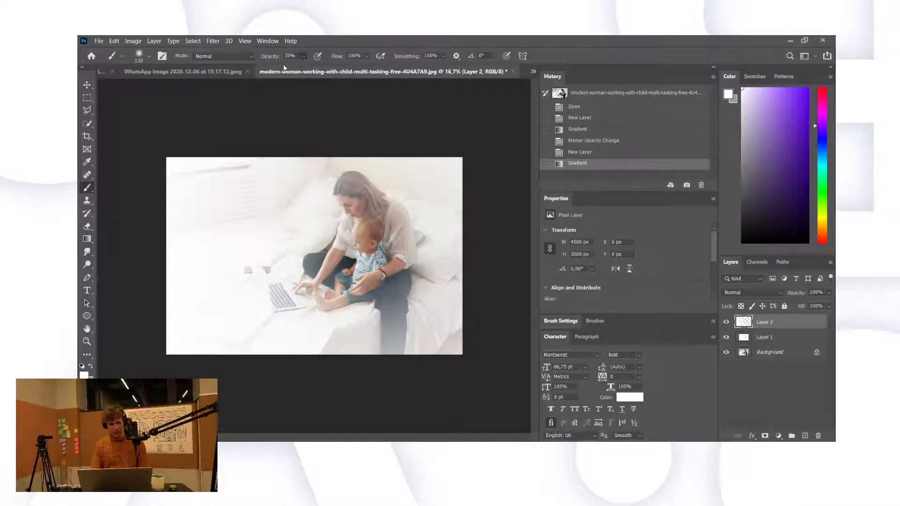
{"action": "left_click_drag", "start_coordinate": [284, 68], "coordinate": [279, 70]}
{"action": "left_click", "coordinate": [284, 289]}
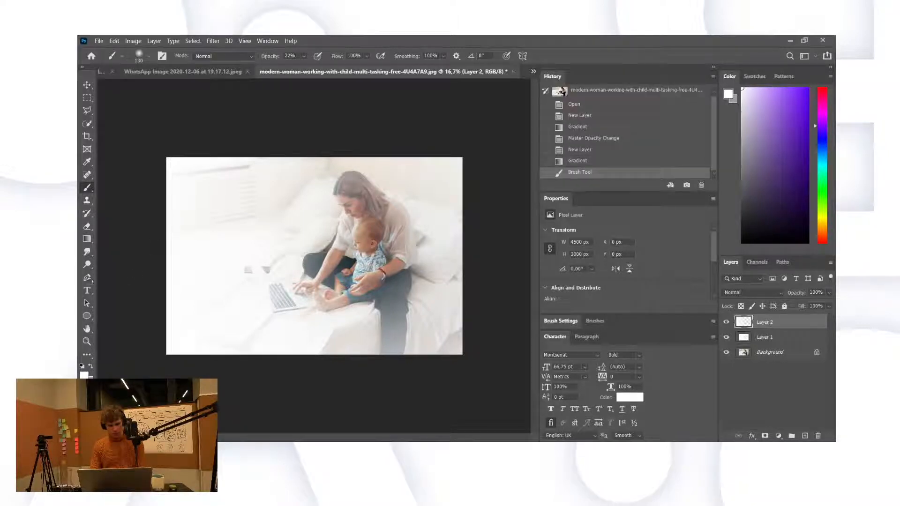
{"action": "key", "text": "ctrl+z"}
Step: Erase the white overlay on Layer 2 from the laptop, hands, cups, child and woman's hair
{"action": "left_click", "coordinate": [87, 226]}
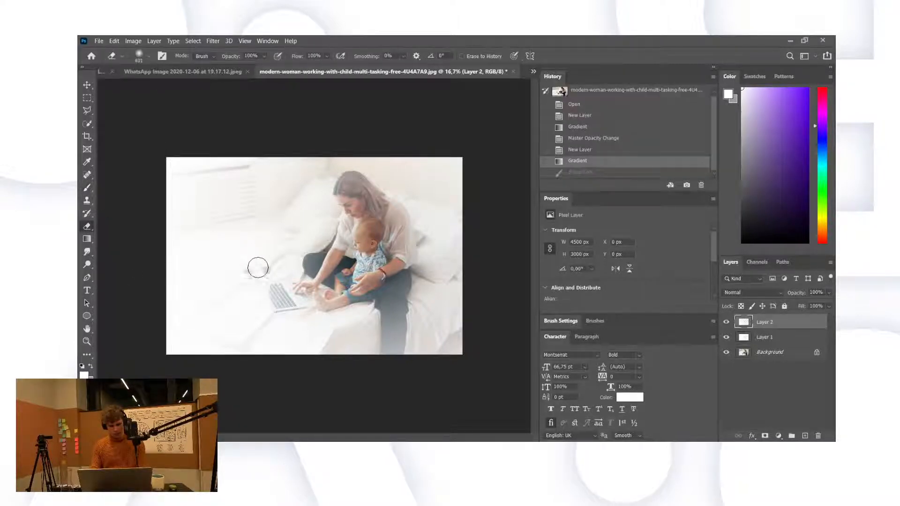
{"action": "mouse_move", "coordinate": [257, 268]}
{"action": "left_mouse_down"}
{"action": "mouse_move", "coordinate": [277, 297]}
{"action": "mouse_move", "coordinate": [312, 293]}
{"action": "mouse_move", "coordinate": [337, 261]}
{"action": "mouse_move", "coordinate": [349, 220]}
{"action": "mouse_move", "coordinate": [352, 194]}
{"action": "mouse_move", "coordinate": [342, 182]}
{"action": "mouse_move", "coordinate": [356, 185]}
{"action": "left_mouse_up"}
{"action": "mouse_move", "coordinate": [382, 205]}
{"action": "left_mouse_down"}
{"action": "mouse_move", "coordinate": [395, 213]}
{"action": "mouse_move", "coordinate": [403, 246]}
{"action": "mouse_move", "coordinate": [389, 301]}
{"action": "mouse_move", "coordinate": [395, 352]}
{"action": "left_mouse_up"}
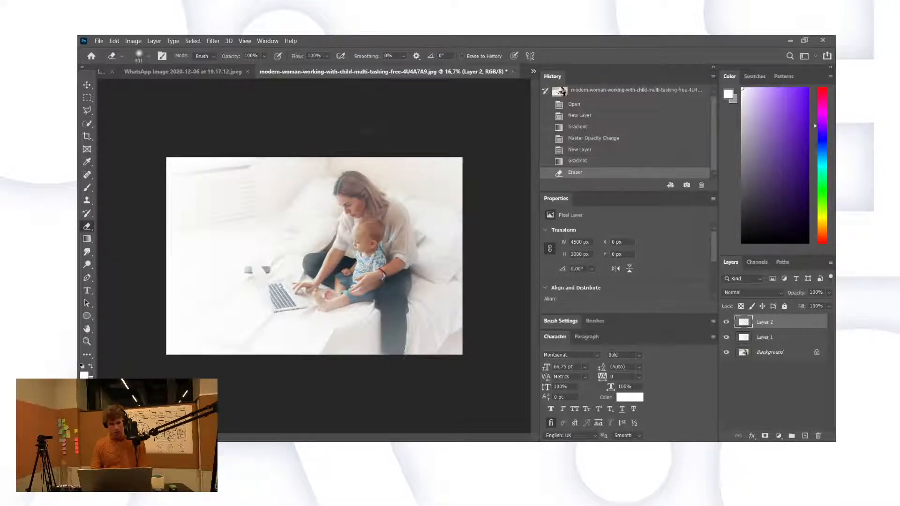
{"action": "key", "text": "ctrl+z"}
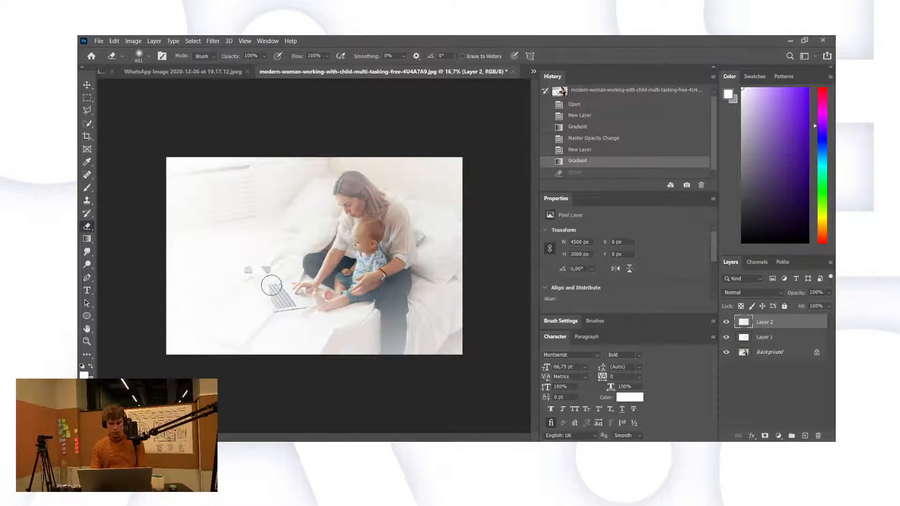
{"action": "mouse_move", "coordinate": [267, 288]}
{"action": "left_mouse_down"}
{"action": "mouse_move", "coordinate": [257, 268]}
{"action": "mouse_move", "coordinate": [278, 300]}
{"action": "mouse_move", "coordinate": [345, 259]}
{"action": "mouse_move", "coordinate": [304, 267]}
{"action": "left_mouse_up"}
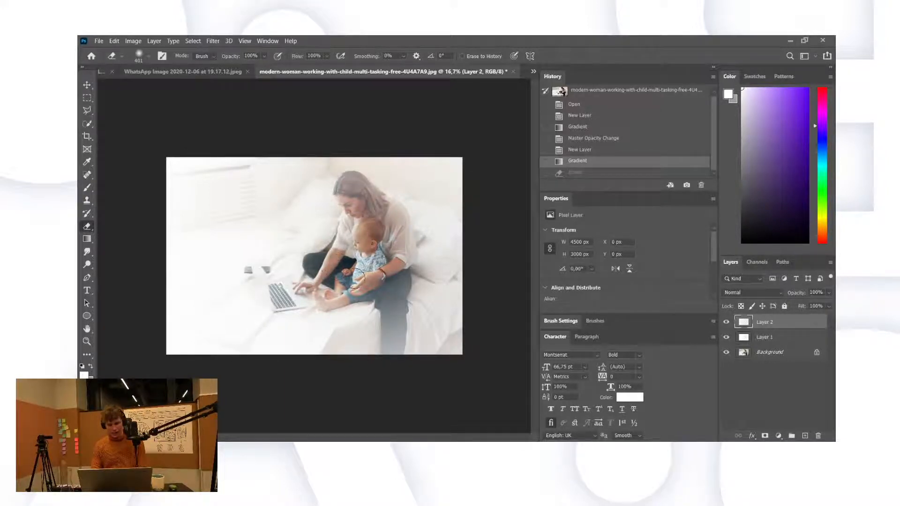
{"action": "mouse_move", "coordinate": [356, 279]}
{"action": "left_mouse_down"}
{"action": "mouse_move", "coordinate": [347, 185]}
{"action": "mouse_move", "coordinate": [372, 195]}
{"action": "mouse_move", "coordinate": [406, 250]}
{"action": "mouse_move", "coordinate": [392, 262]}
{"action": "mouse_move", "coordinate": [394, 294]}
{"action": "left_mouse_up"}
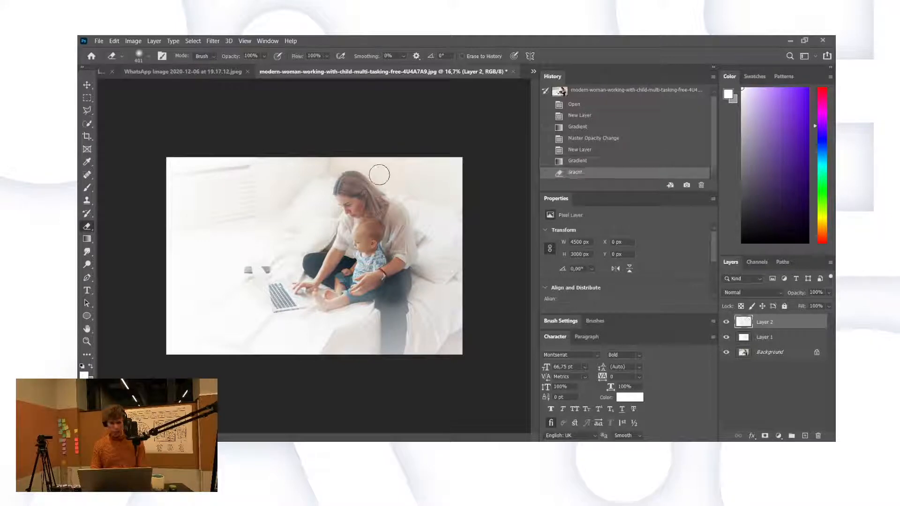
Step: Lower the eraser opacity and softly fade the white off the woman's leg and the laptop
{"action": "left_click", "coordinate": [263, 57]}
{"action": "left_click_drag", "start_coordinate": [251, 69], "coordinate": [240, 69]}
{"action": "left_click", "coordinate": [384, 300]}
{"action": "mouse_move", "coordinate": [384, 300]}
{"action": "left_mouse_down"}
{"action": "mouse_move", "coordinate": [395, 309]}
{"action": "mouse_move", "coordinate": [394, 331]}
{"action": "left_mouse_up"}
{"action": "left_click", "coordinate": [394, 328]}
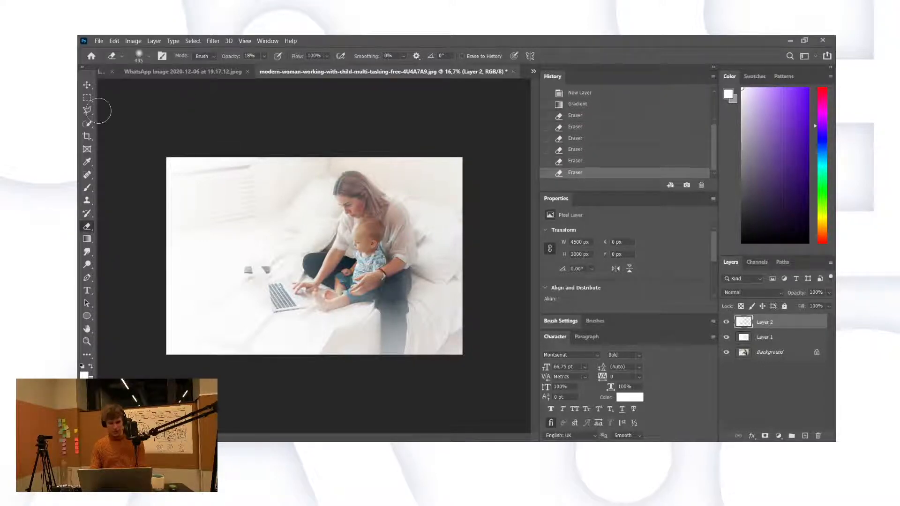
{"action": "left_click_drag", "start_coordinate": [263, 278], "coordinate": [274, 303]}
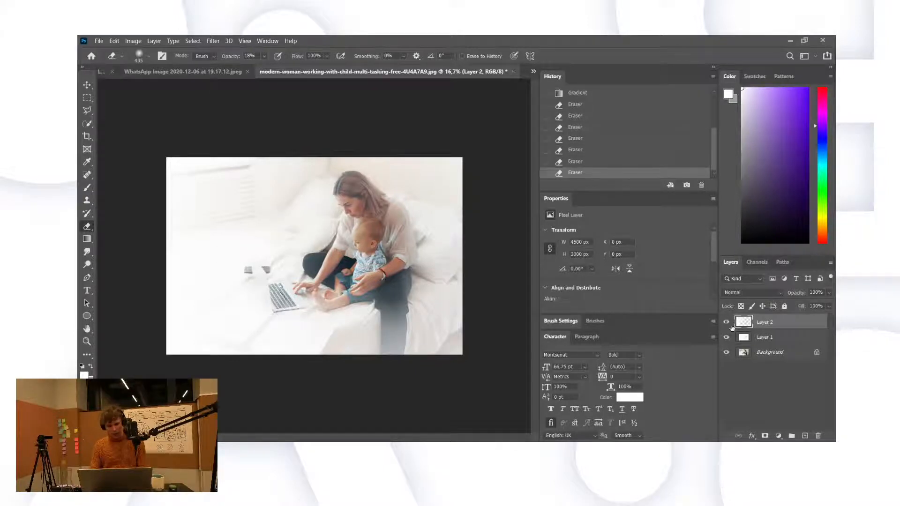
Step: Erase Layer 1 over the laptop, then select the Brush tool enlarged to 2874
{"action": "left_click", "coordinate": [769, 337]}
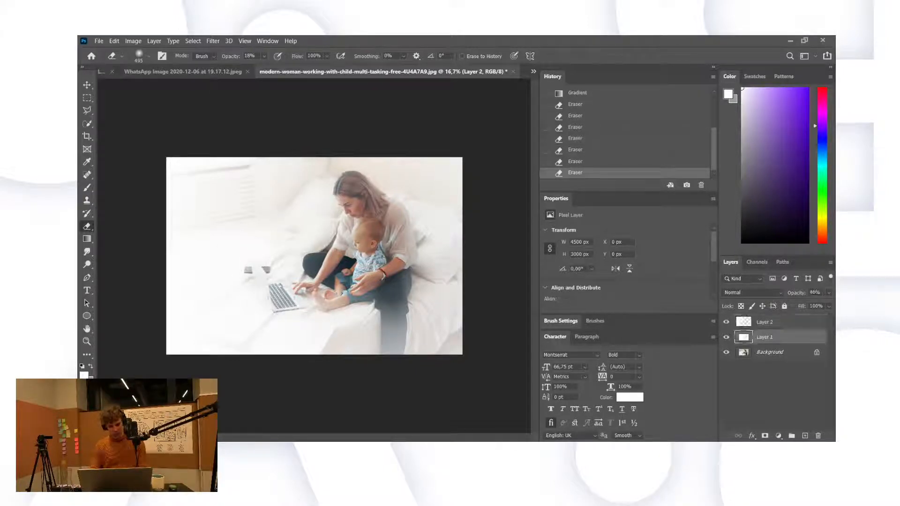
{"action": "left_click_drag", "start_coordinate": [287, 293], "coordinate": [295, 303]}
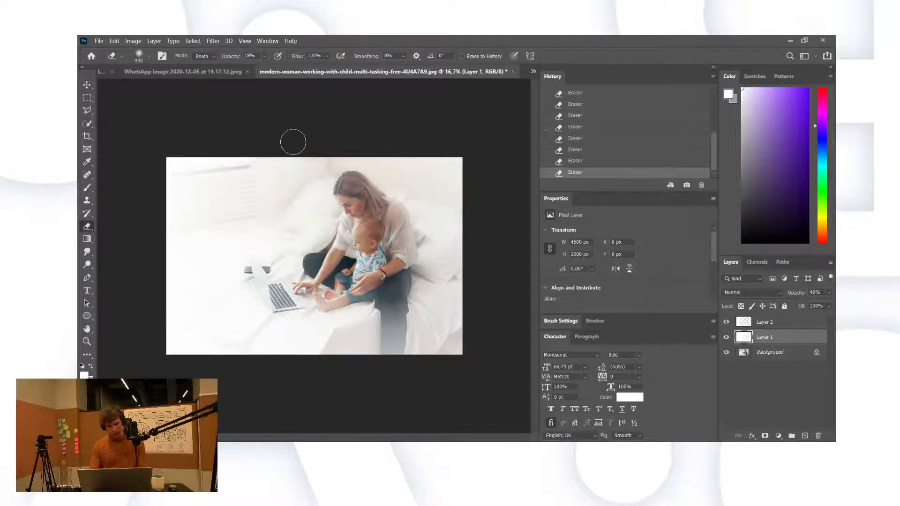
{"action": "left_click", "coordinate": [87, 187]}
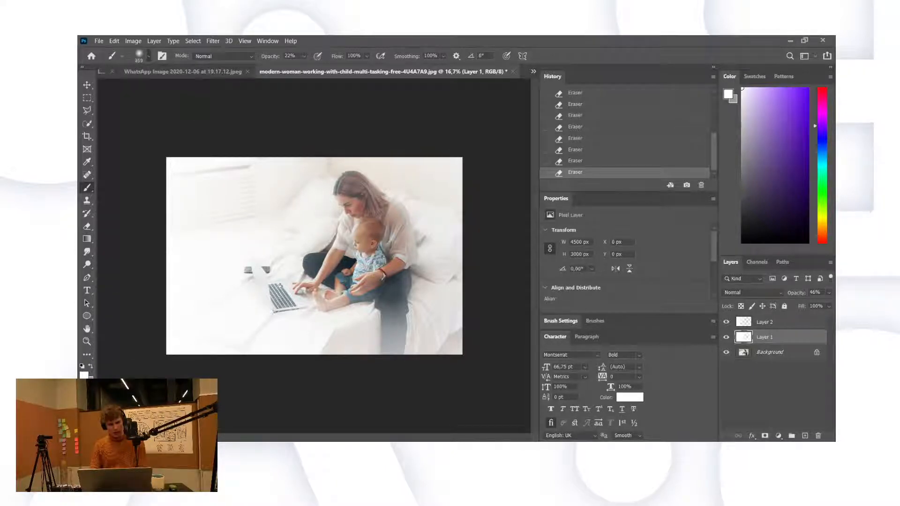
{"action": "key", "text": "bracketright"}
Step: Dab the large soft brush onto Layer 1, then scroll Elementor to the toolkit section
{"action": "left_click", "coordinate": [286, 338]}
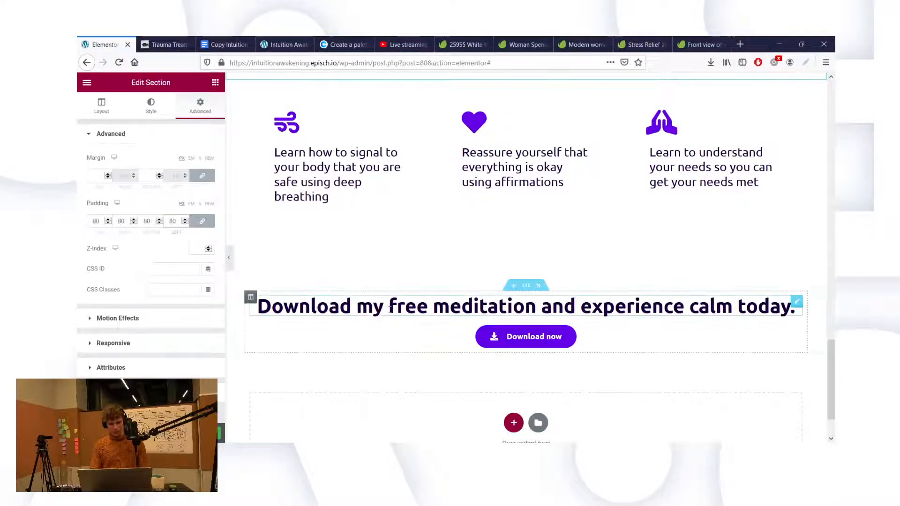
{"action": "scroll", "coordinate": [389, 309], "scroll_direction": "up", "scroll_amount": 4}
{"action": "scroll", "coordinate": [389, 310], "scroll_direction": "up", "scroll_amount": 8}
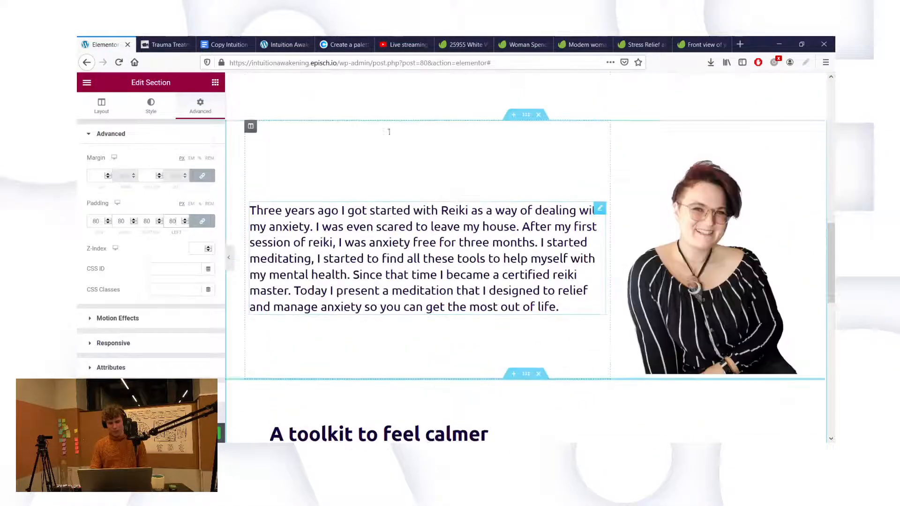
{"action": "scroll", "coordinate": [388, 135], "scroll_direction": "up", "scroll_amount": 10}
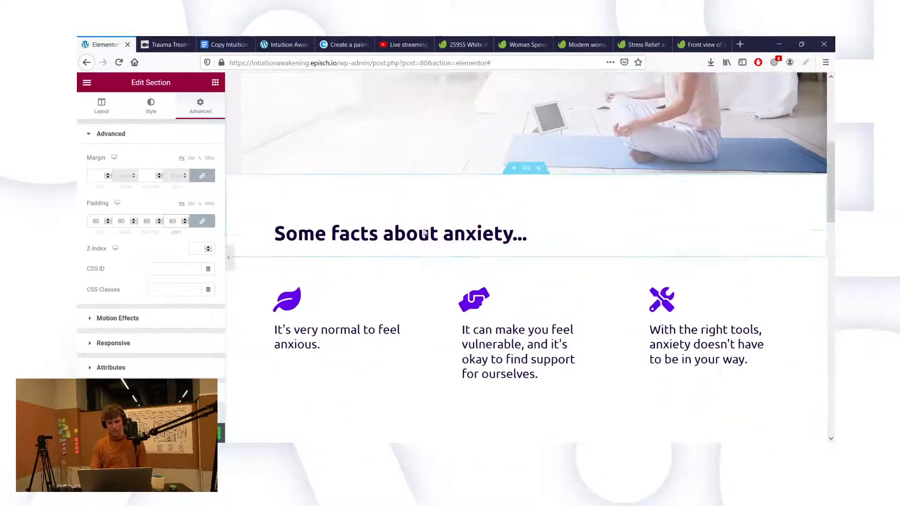
{"action": "scroll", "coordinate": [425, 233], "scroll_direction": "up", "scroll_amount": 2}
{"action": "scroll", "coordinate": [445, 256], "scroll_direction": "down", "scroll_amount": 20}
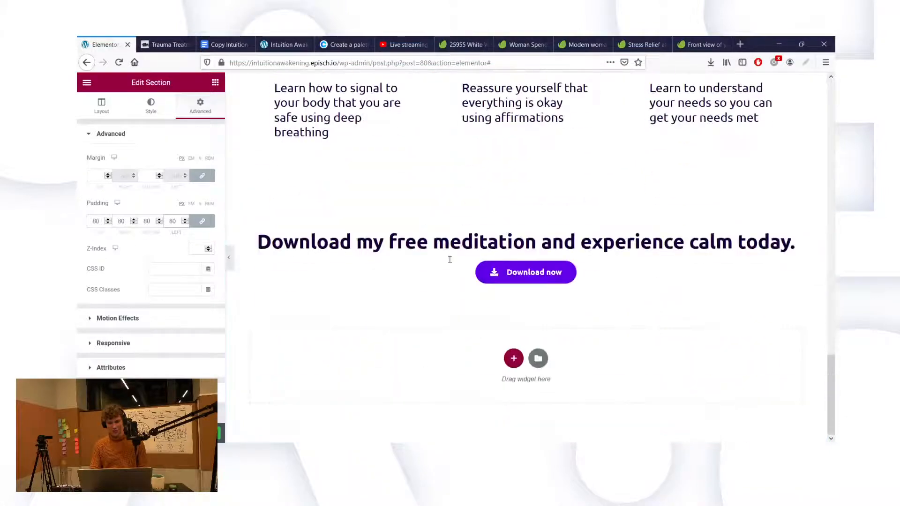
{"action": "scroll", "coordinate": [454, 266], "scroll_direction": "up", "scroll_amount": 3}
{"action": "scroll", "coordinate": [453, 265], "scroll_direction": "up", "scroll_amount": 3}
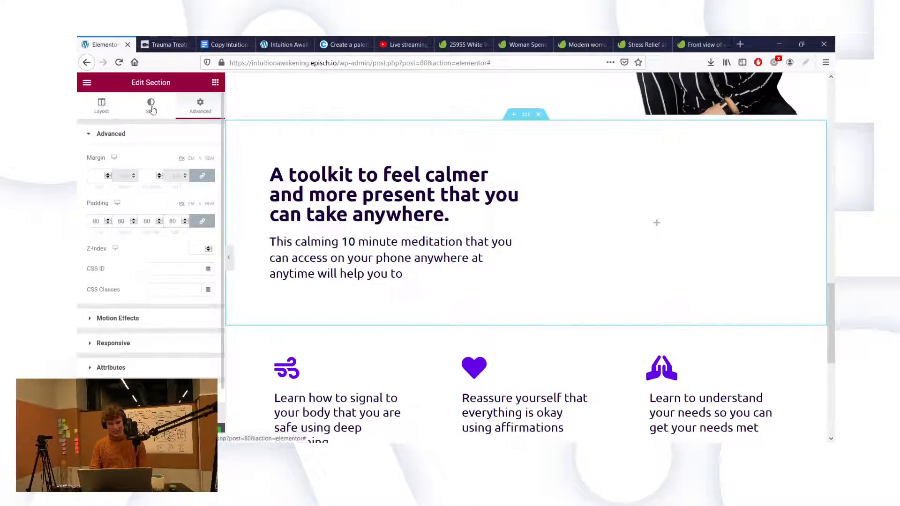
Step: Show the Layout and then the Style settings for the 'A toolkit to feel calmer' section
{"action": "left_click", "coordinate": [103, 107]}
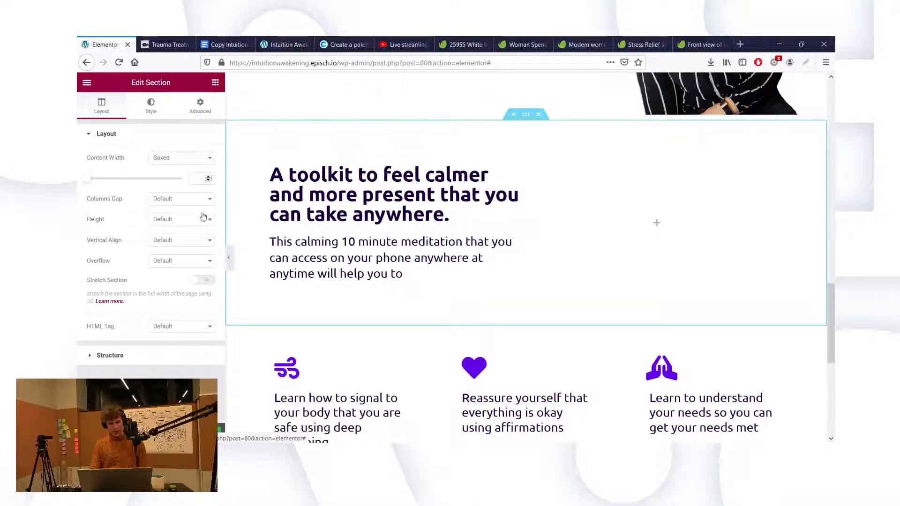
{"action": "left_click", "coordinate": [151, 104]}
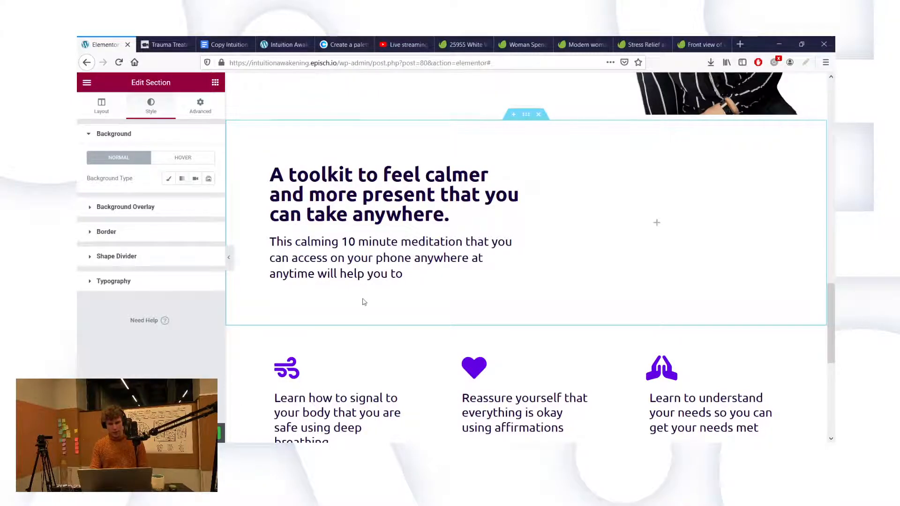
{"action": "scroll", "coordinate": [364, 301], "scroll_direction": "up", "scroll_amount": 2}
Step: Set the download meditation section's top padding to 120, correcting a mistyped 1200
{"action": "scroll", "coordinate": [345, 261], "scroll_direction": "up", "scroll_amount": 2}
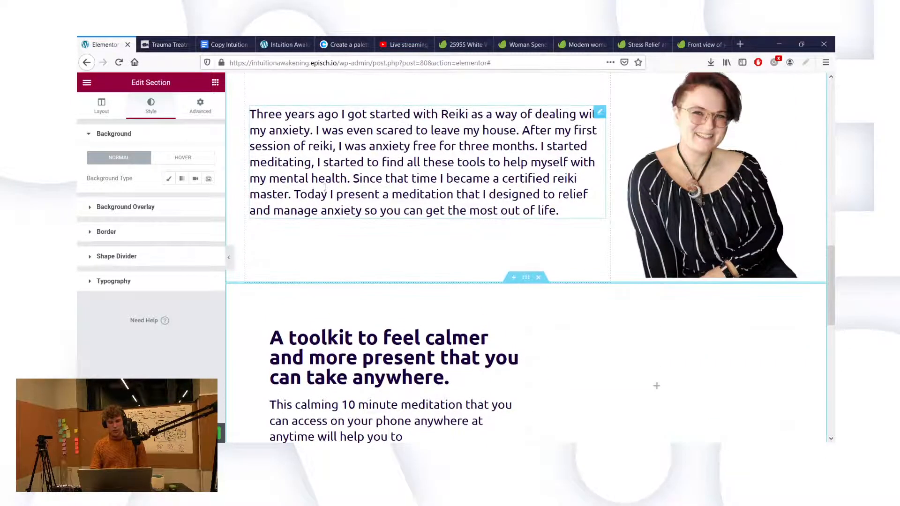
{"action": "scroll", "coordinate": [324, 187], "scroll_direction": "down", "scroll_amount": 5}
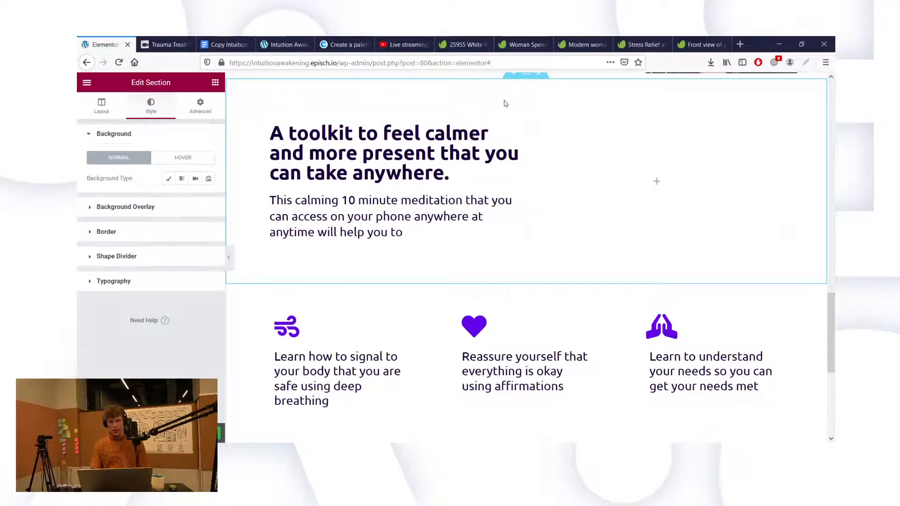
{"action": "scroll", "coordinate": [539, 210], "scroll_direction": "down", "scroll_amount": 2}
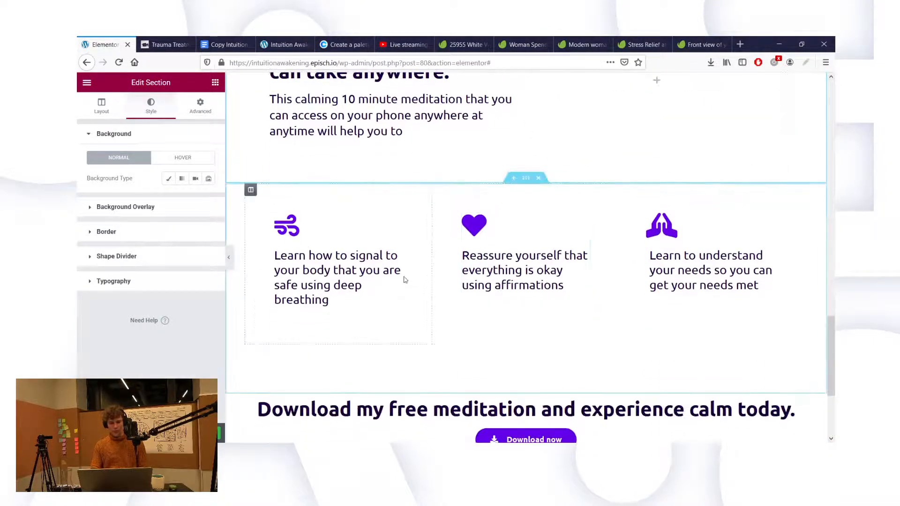
{"action": "scroll", "coordinate": [469, 277], "scroll_direction": "down", "scroll_amount": 3}
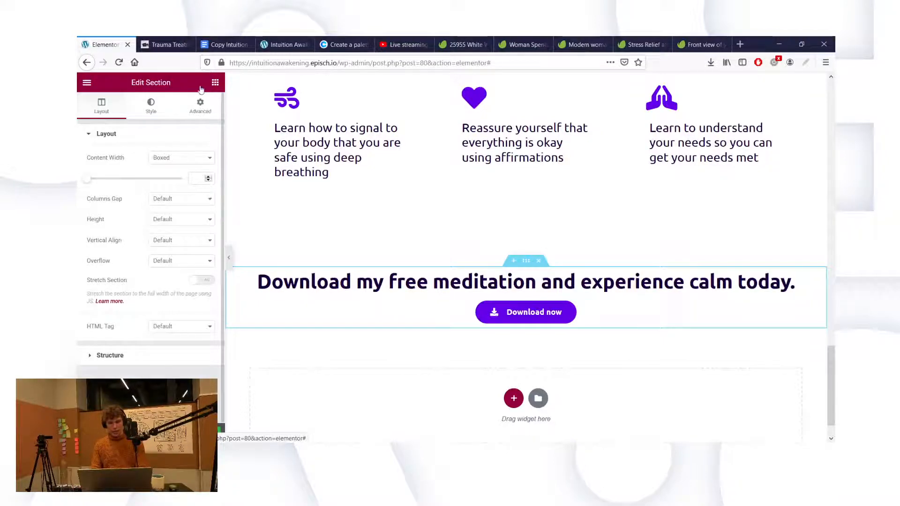
{"action": "left_click", "coordinate": [151, 106]}
{"action": "left_click", "coordinate": [200, 106]}
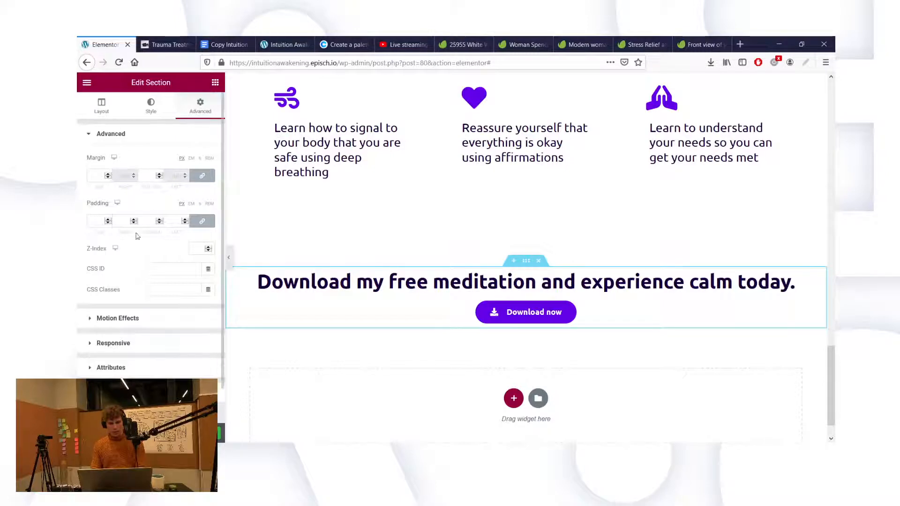
{"action": "double_click", "coordinate": [93, 222]}
{"action": "type", "text": "120"}
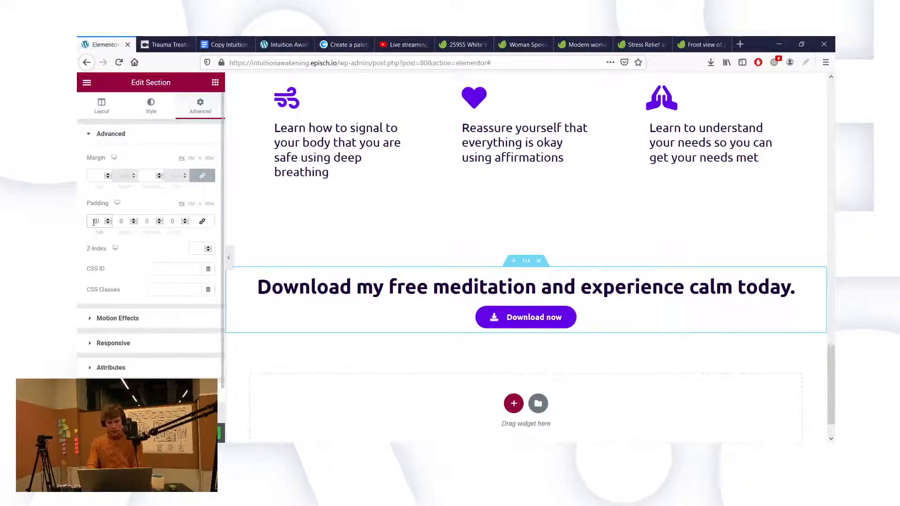
{"action": "type", "text": "0"}
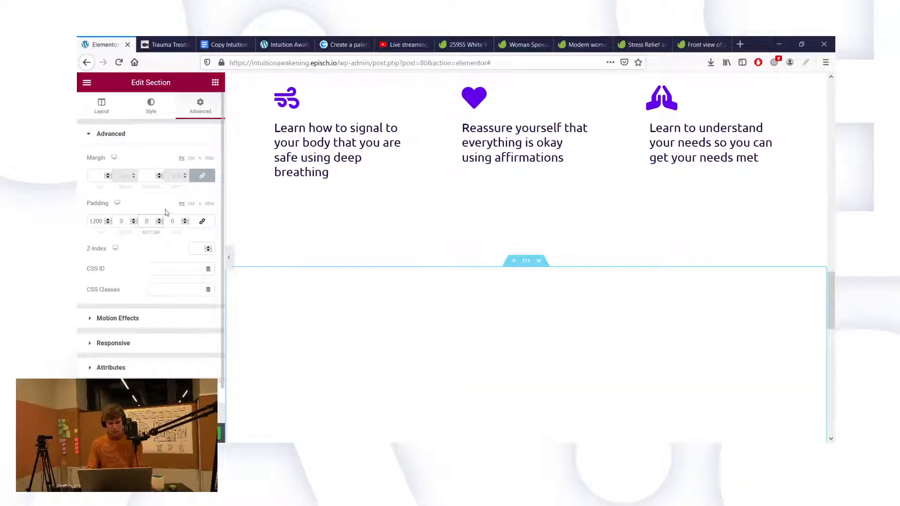
{"action": "left_click", "coordinate": [100, 220]}
{"action": "key", "text": "BackSpace"}
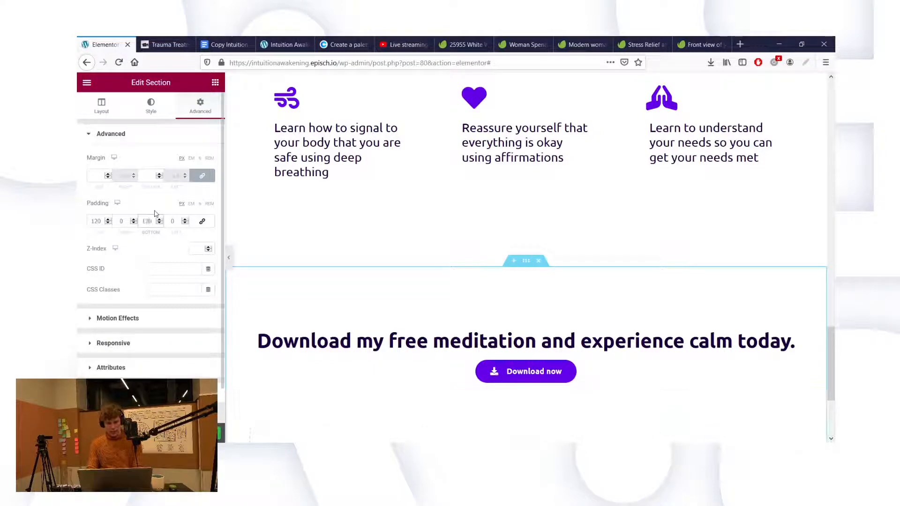
Step: Close the Envato search results and the four Envato photo pages
{"action": "left_click", "coordinate": [474, 45]}
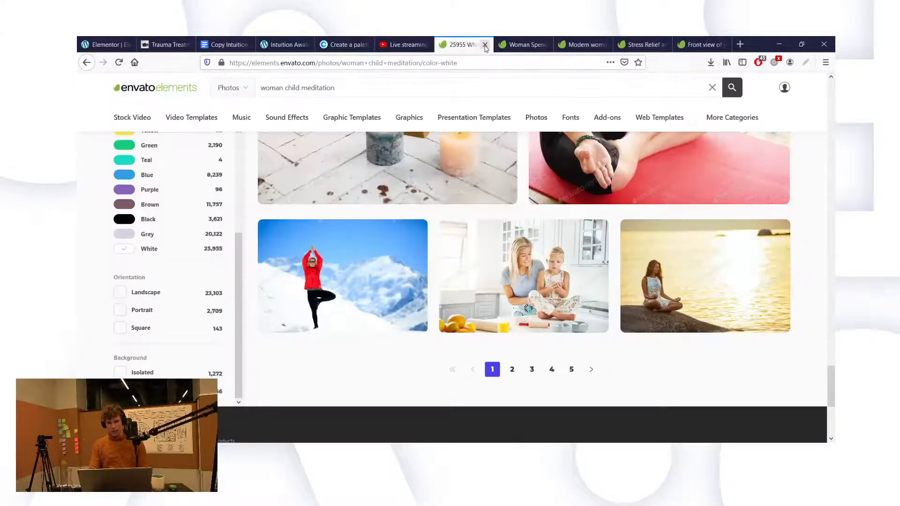
{"action": "left_click", "coordinate": [485, 44]}
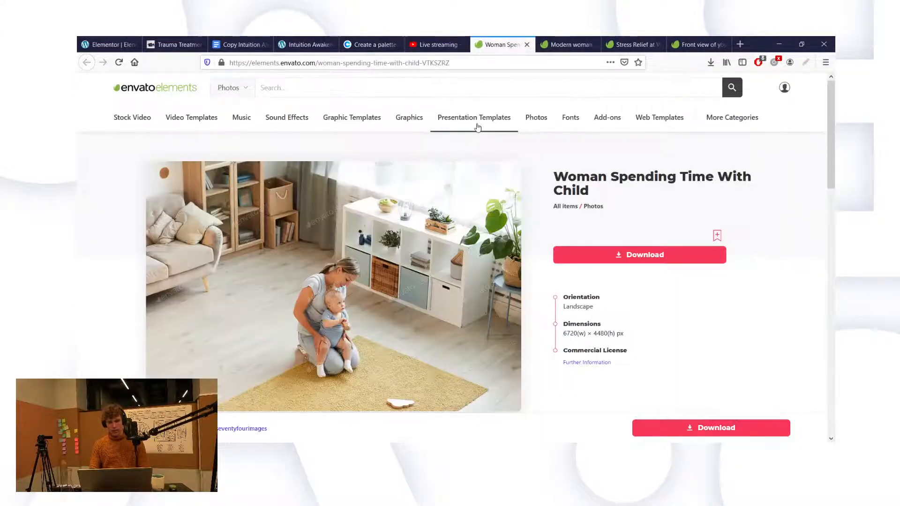
{"action": "left_click", "coordinate": [527, 44]}
{"action": "left_click", "coordinate": [527, 44]}
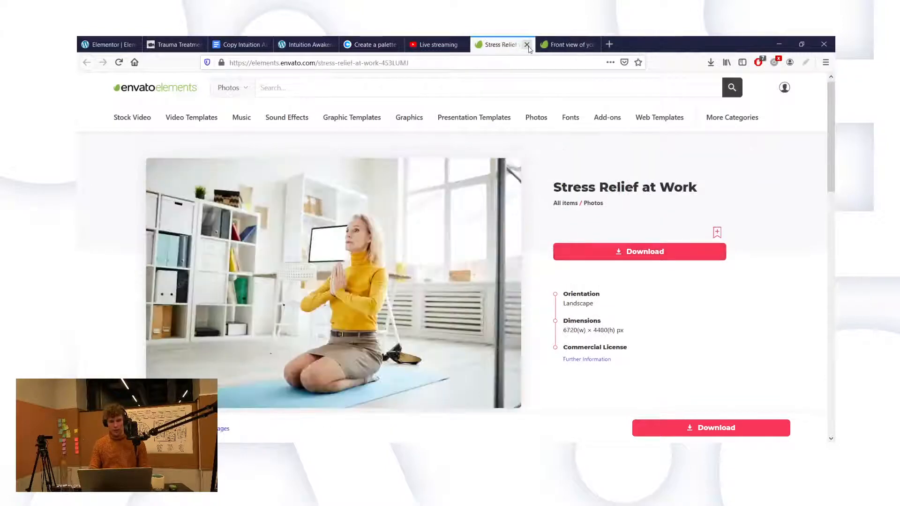
{"action": "left_click", "coordinate": [527, 44]}
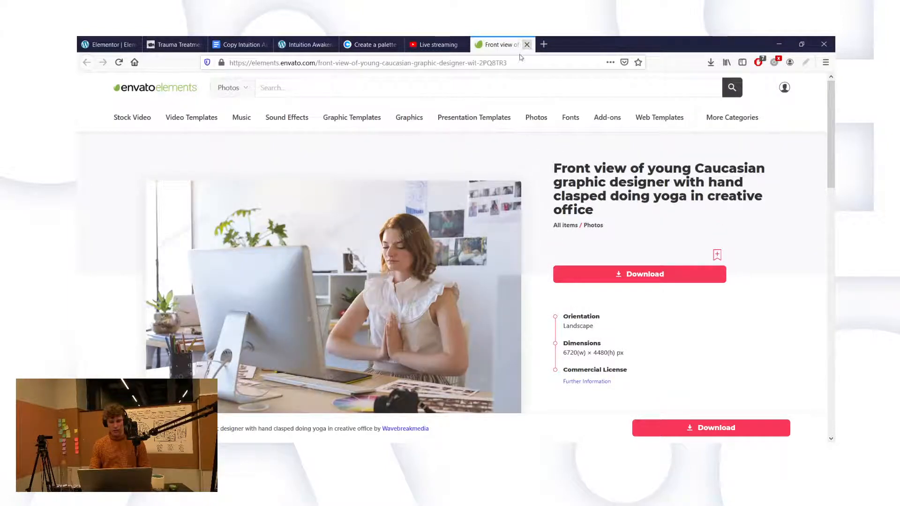
{"action": "left_click", "coordinate": [527, 44]}
Step: Open the Mailchimp homepage from the Top Sites tile in a new tab
{"action": "left_click", "coordinate": [127, 47]}
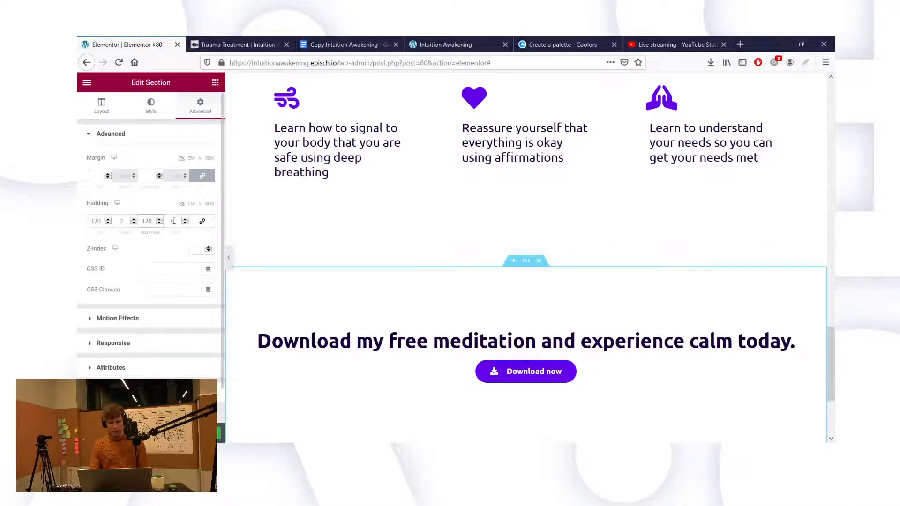
{"action": "scroll", "coordinate": [505, 347], "scroll_direction": "down", "scroll_amount": 2}
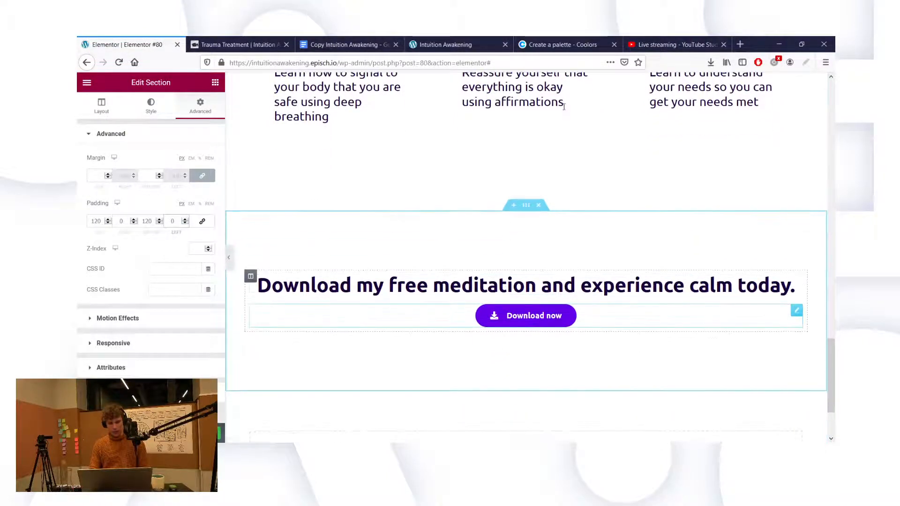
{"action": "left_click", "coordinate": [554, 39]}
{"action": "key", "text": "ctrl+l"}
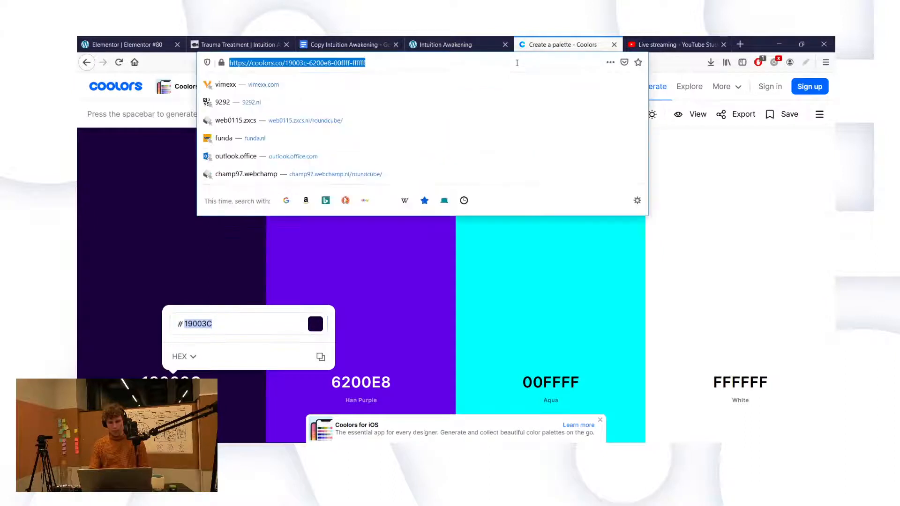
{"action": "left_click", "coordinate": [746, 44]}
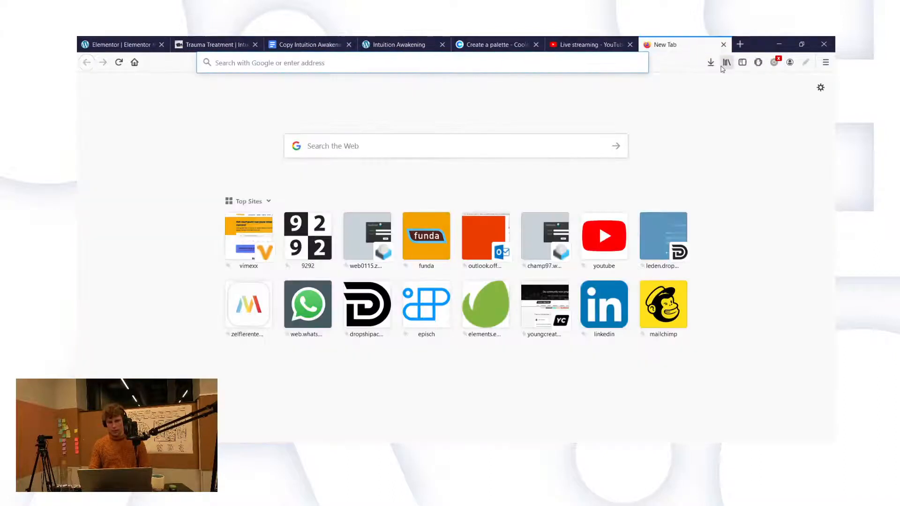
{"action": "left_click", "coordinate": [680, 307]}
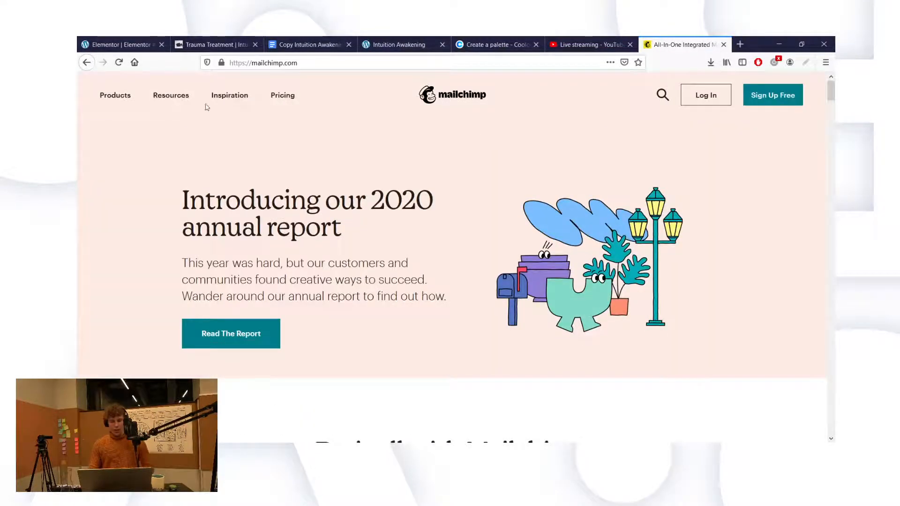
Step: Browse Mailchimp's Products and Inspiration menus, then go to the Pricing page
{"action": "left_click", "coordinate": [106, 96]}
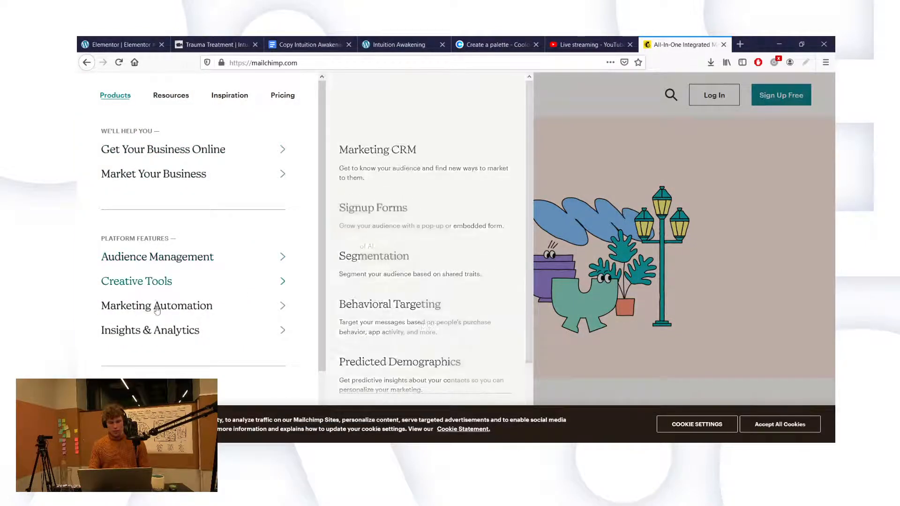
{"action": "scroll", "coordinate": [211, 329], "scroll_direction": "down", "scroll_amount": 2}
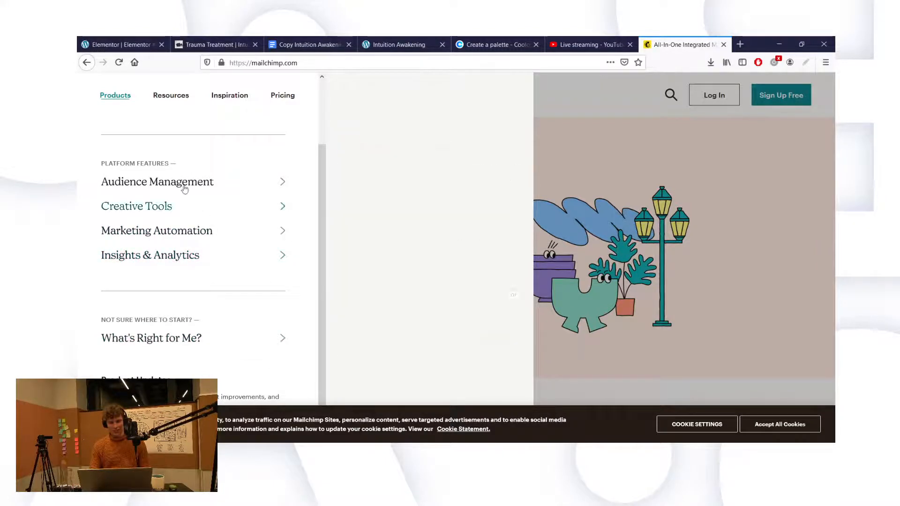
{"action": "left_click", "coordinate": [229, 95]}
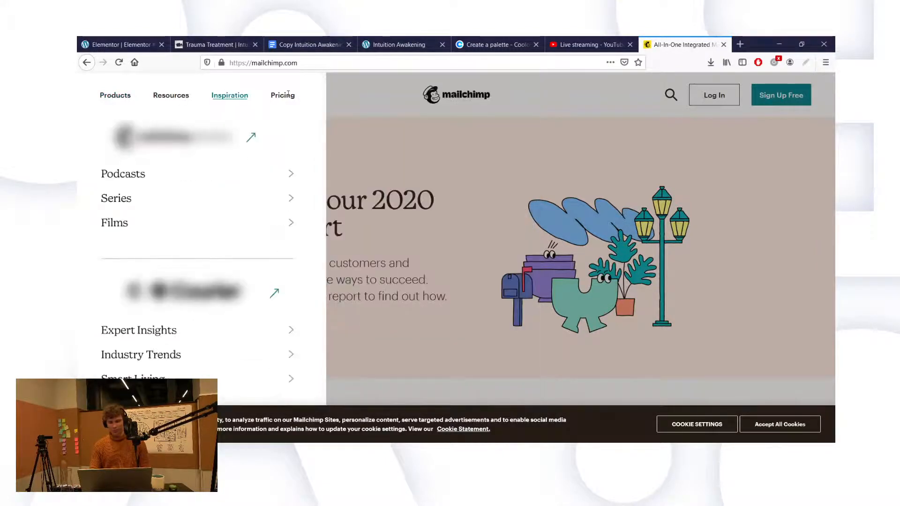
{"action": "left_click", "coordinate": [283, 95]}
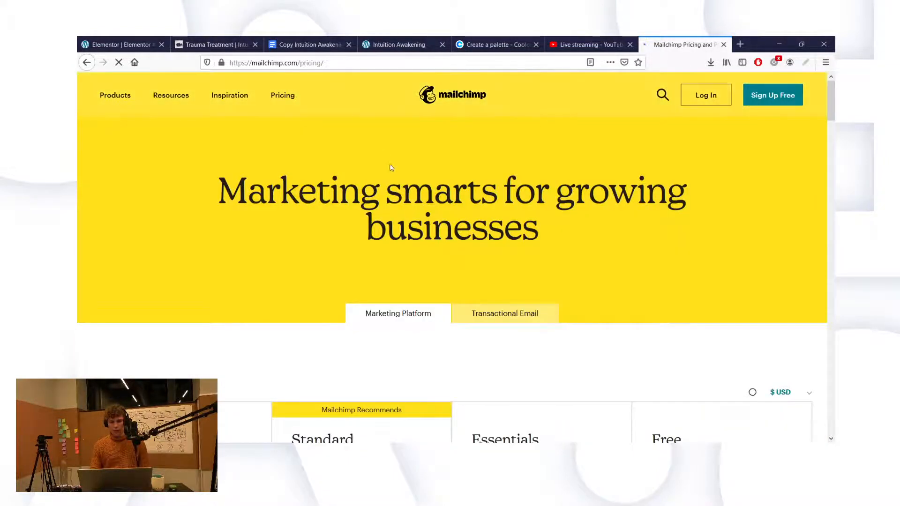
Step: Compare the Premium $299, Standard $14.99, Essentials $9.99 and Free $0 plan cards
{"action": "scroll", "coordinate": [461, 261], "scroll_direction": "down", "scroll_amount": 3}
{"action": "scroll", "coordinate": [486, 289], "scroll_direction": "down", "scroll_amount": 3}
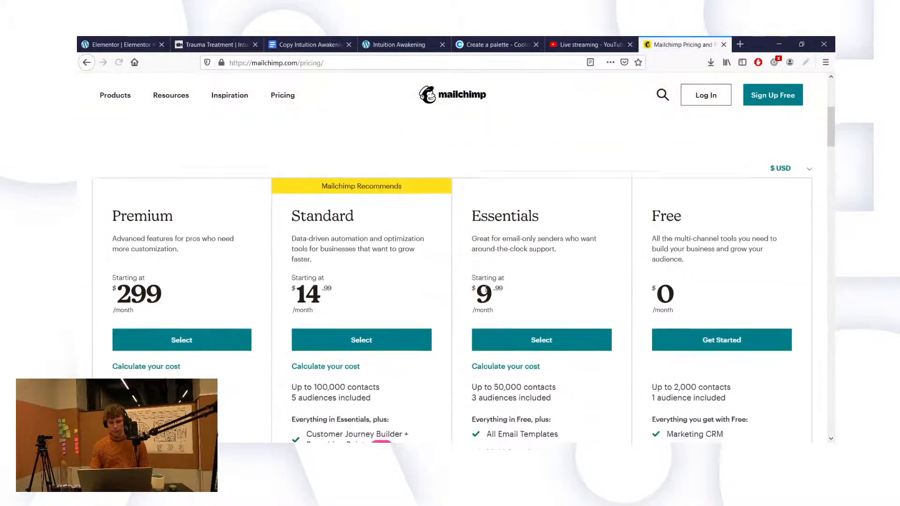
{"action": "scroll", "coordinate": [716, 341], "scroll_direction": "down", "scroll_amount": 6}
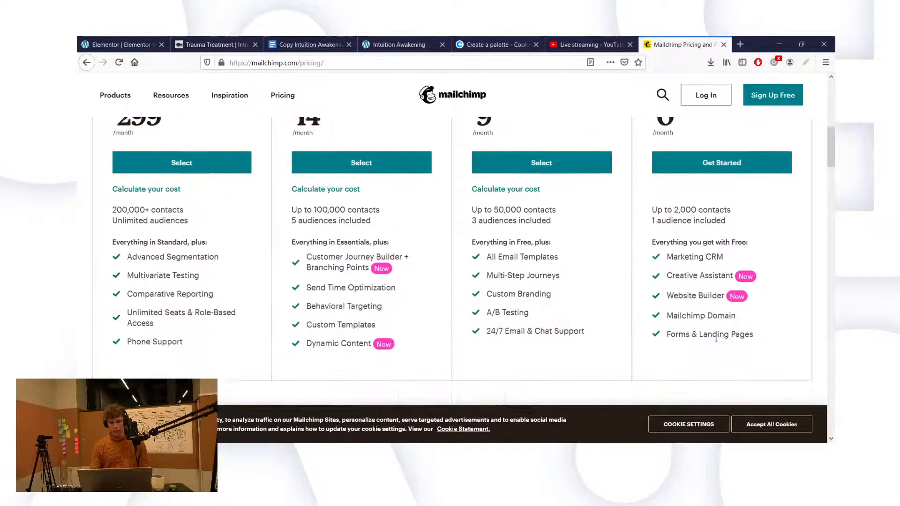
{"action": "scroll", "coordinate": [716, 341], "scroll_direction": "down", "scroll_amount": 2}
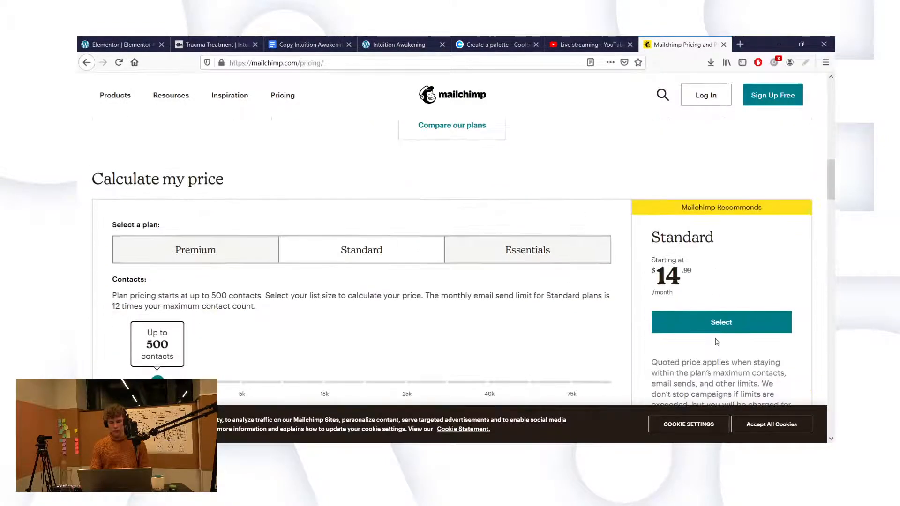
{"action": "scroll", "coordinate": [715, 341], "scroll_direction": "up", "scroll_amount": 5}
{"action": "scroll", "coordinate": [716, 342], "scroll_direction": "down", "scroll_amount": 4}
{"action": "scroll", "coordinate": [716, 342], "scroll_direction": "down", "scroll_amount": 2}
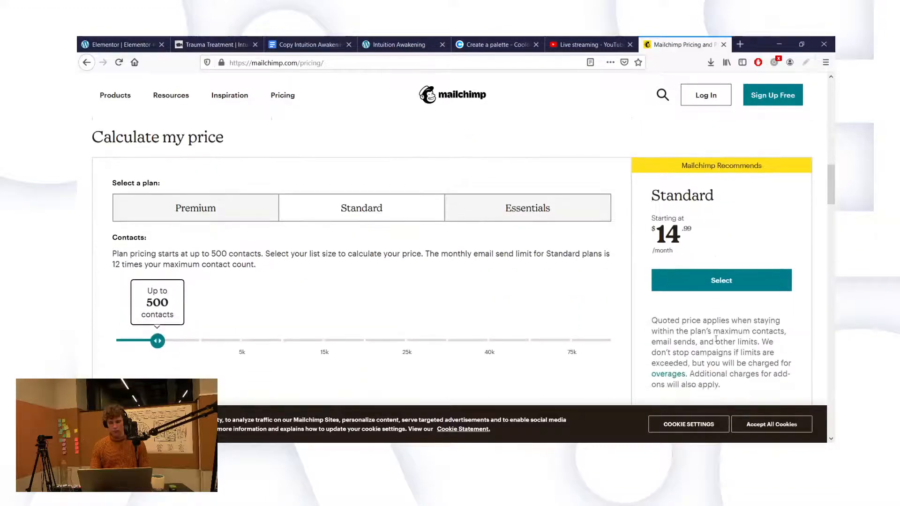
{"action": "scroll", "coordinate": [716, 342], "scroll_direction": "up", "scroll_amount": 6}
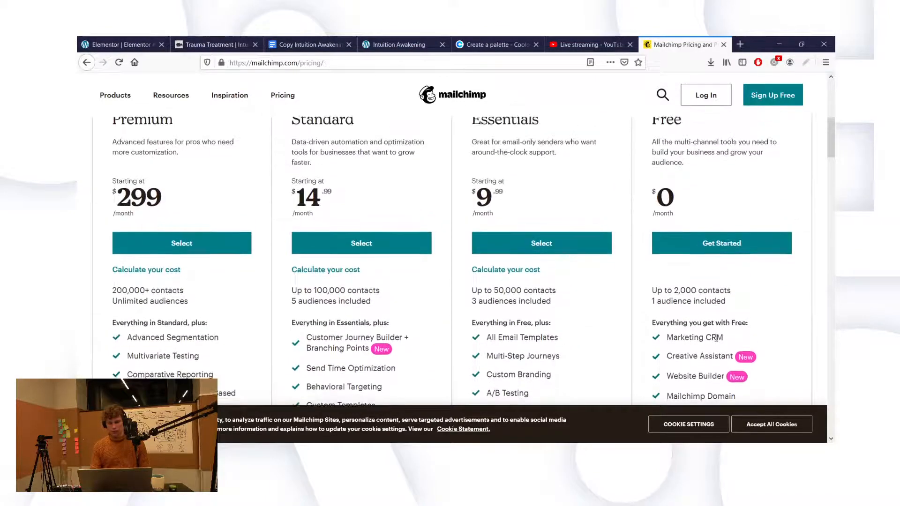
{"action": "scroll", "coordinate": [716, 339], "scroll_direction": "down", "scroll_amount": 1}
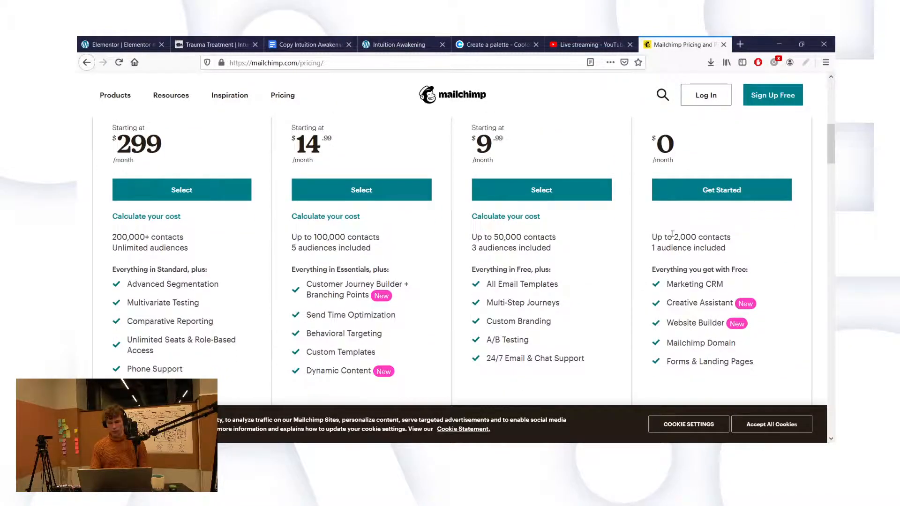
{"action": "scroll", "coordinate": [671, 215], "scroll_direction": "up", "scroll_amount": 2}
{"action": "scroll", "coordinate": [670, 214], "scroll_direction": "down", "scroll_amount": 2}
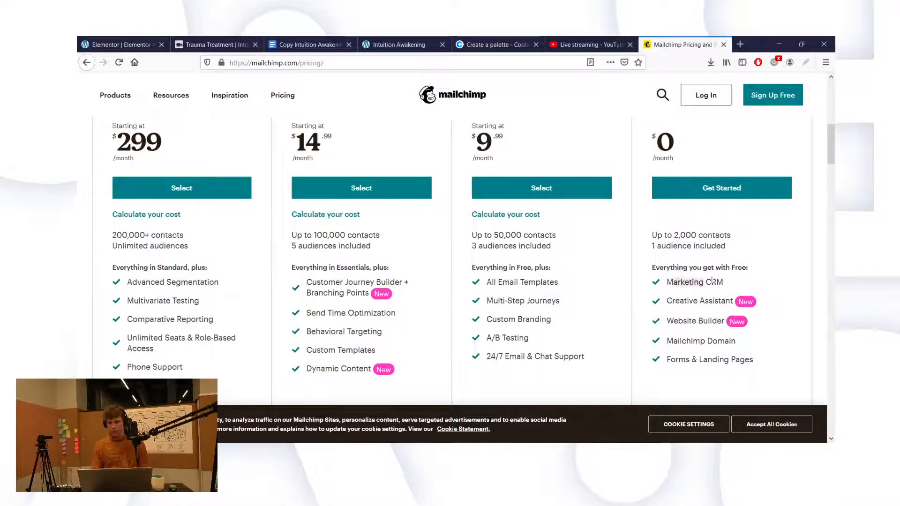
{"action": "scroll", "coordinate": [722, 279], "scroll_direction": "up", "scroll_amount": 1}
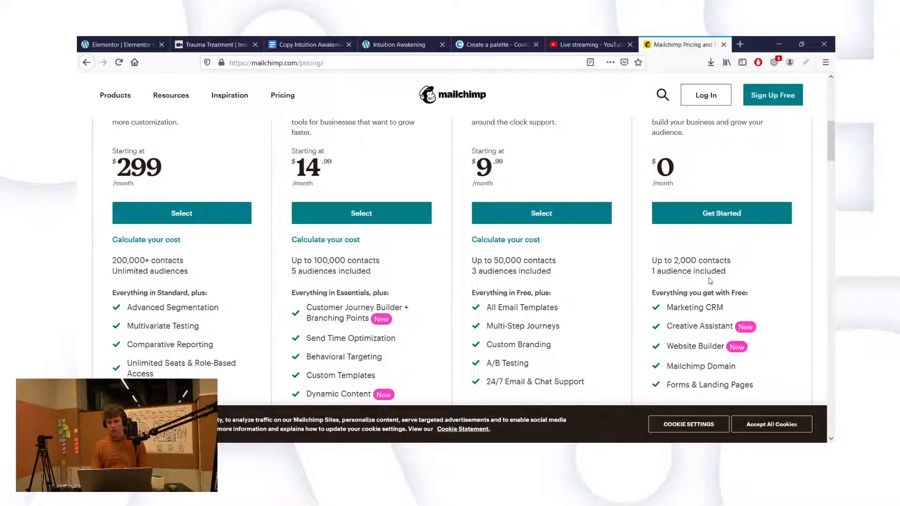
{"action": "scroll", "coordinate": [682, 213], "scroll_direction": "up", "scroll_amount": 1}
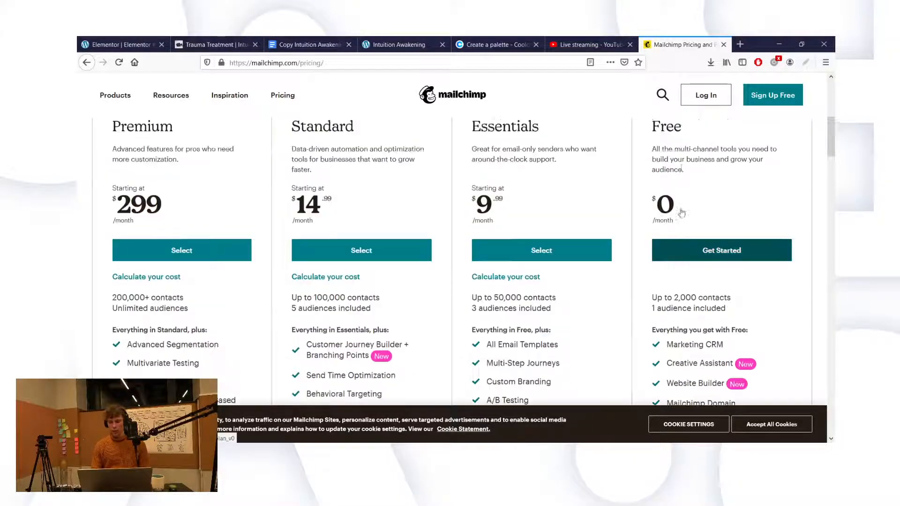
{"action": "scroll", "coordinate": [682, 213], "scroll_direction": "up", "scroll_amount": 1}
Step: Start the Free plan signup, then erase overlay around the hands, feet, bedding and arm
{"action": "left_click", "coordinate": [661, 291]}
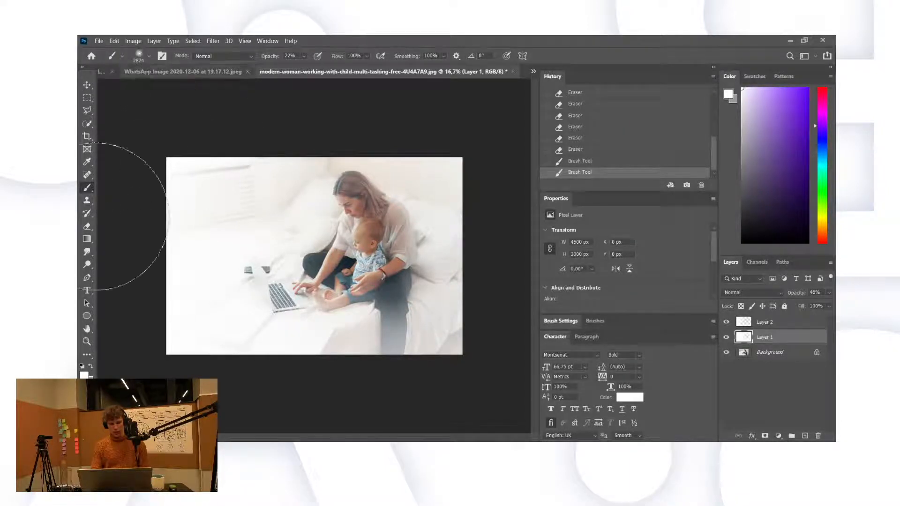
{"action": "left_click", "coordinate": [87, 226]}
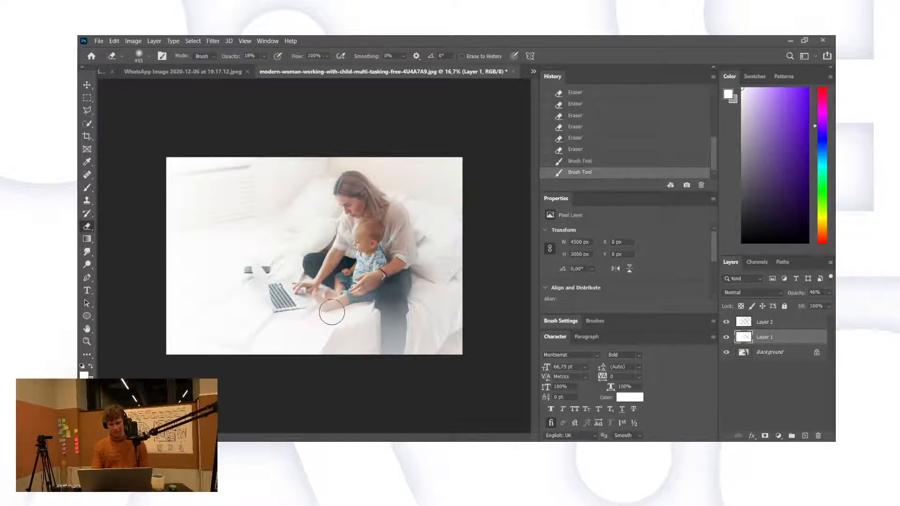
{"action": "left_click_drag", "start_coordinate": [332, 313], "coordinate": [359, 300]}
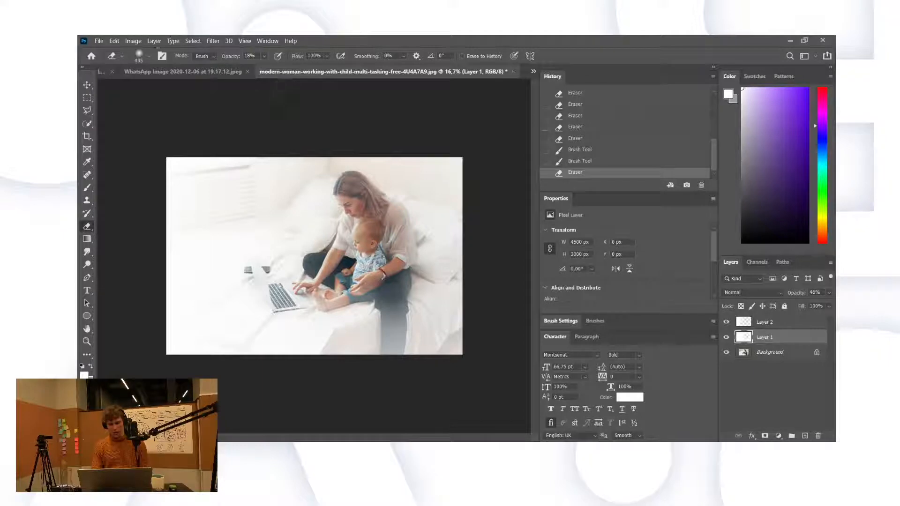
{"action": "left_click", "coordinate": [343, 338]}
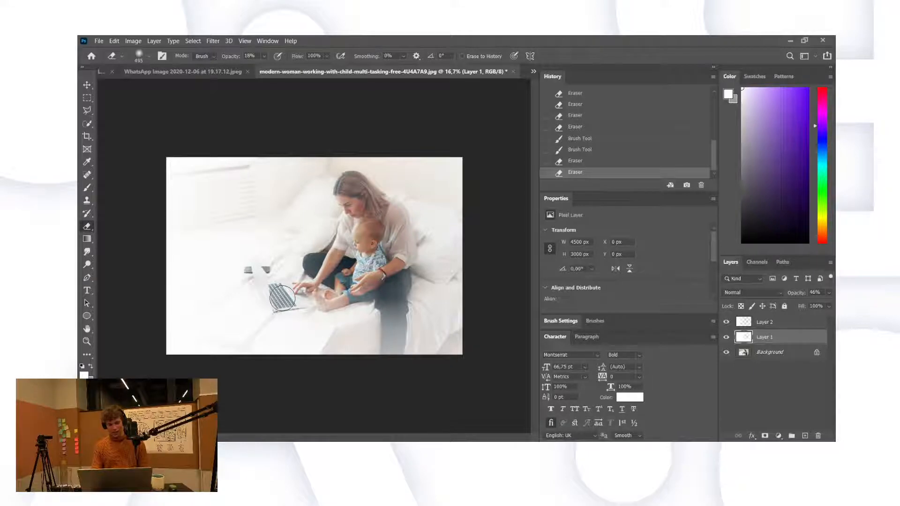
{"action": "left_click", "coordinate": [354, 218]}
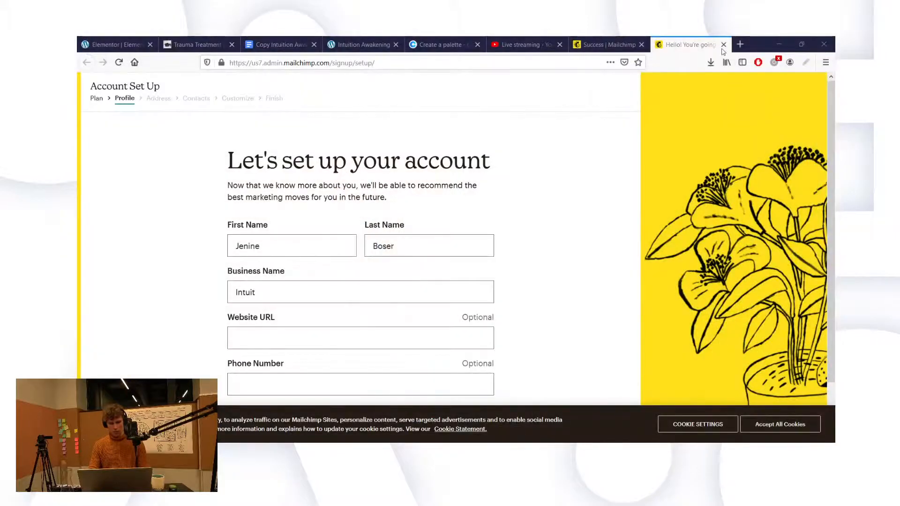
Step: Complete the business name and website address on the profile step and continue
{"action": "left_click", "coordinate": [301, 289]}
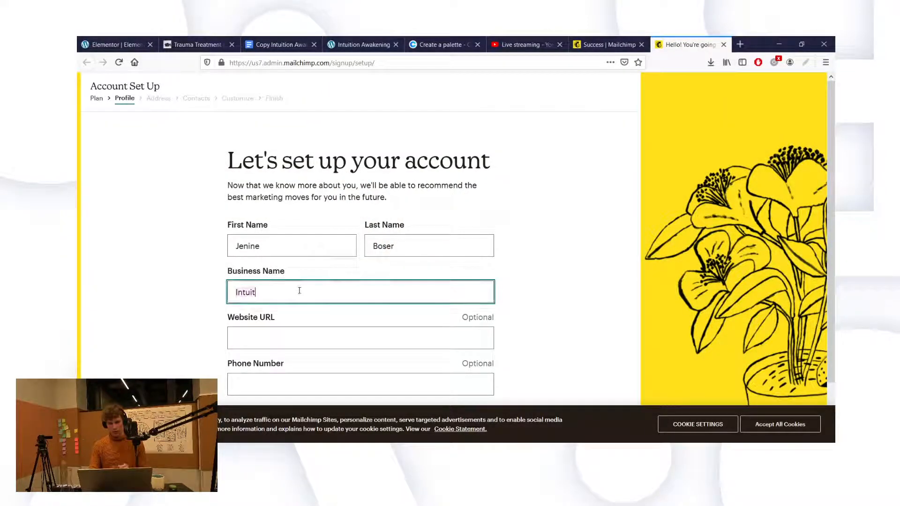
{"action": "type", "text": "ion Awakening"}
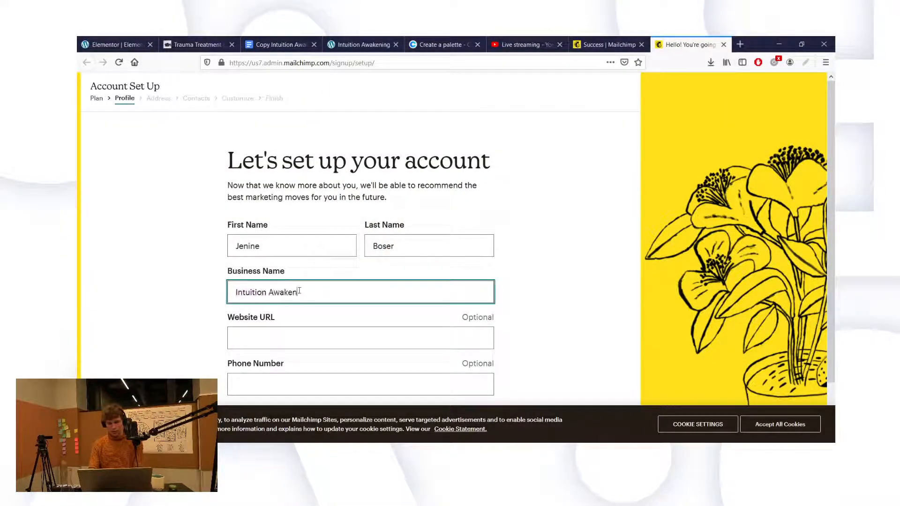
{"action": "left_click", "coordinate": [285, 333]}
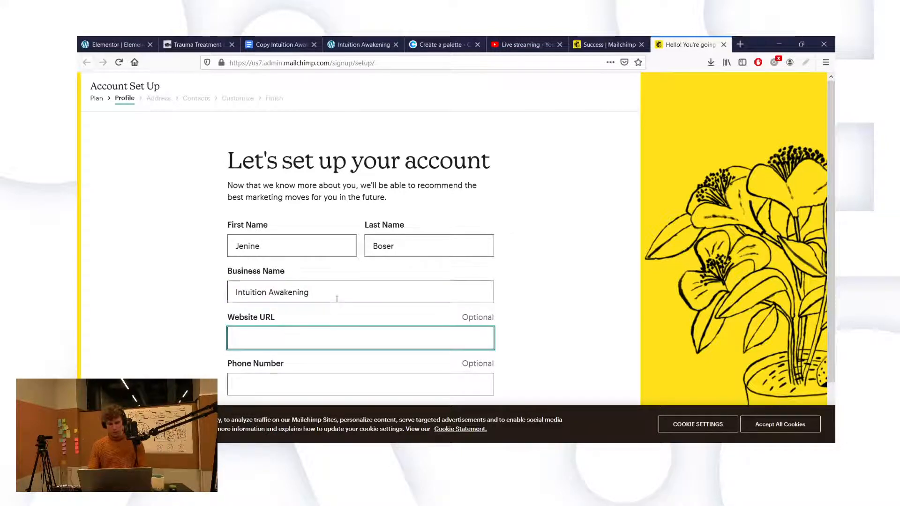
{"action": "type", "text": "int"}
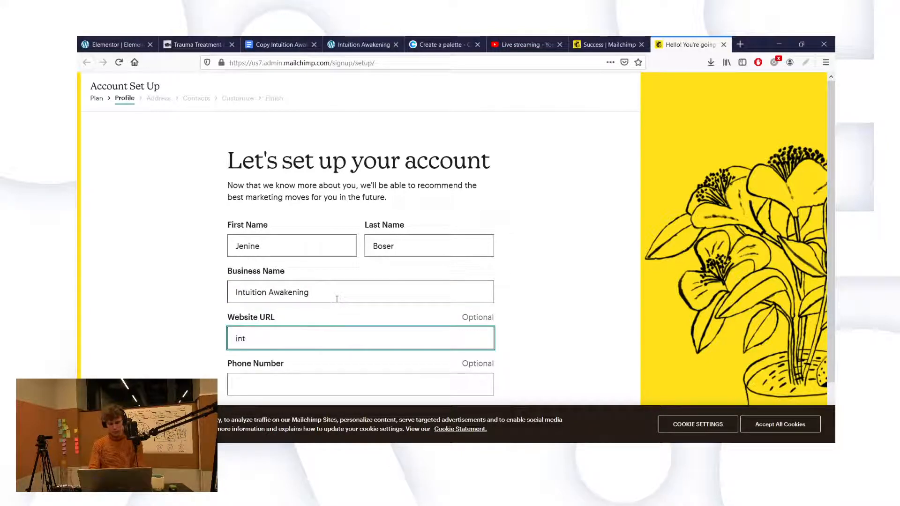
{"action": "type", "text": "uitionawak"}
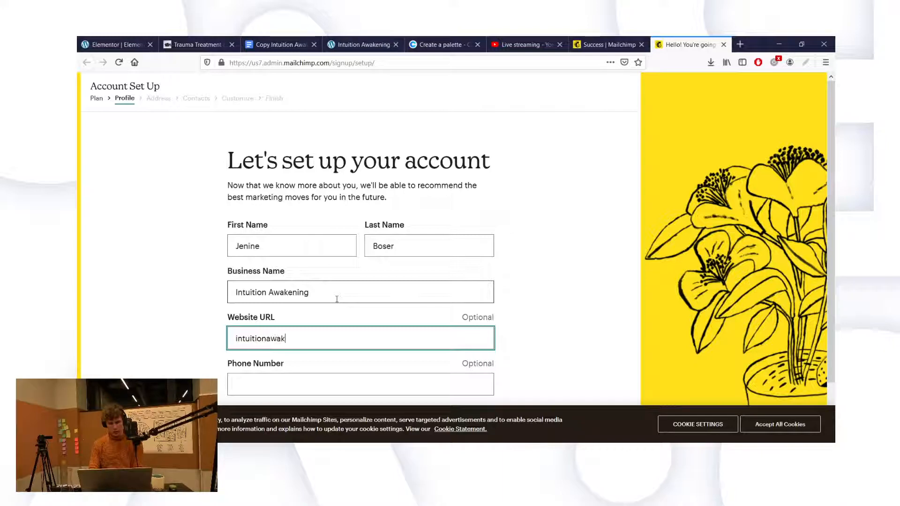
{"action": "type", "text": "ening.co"}
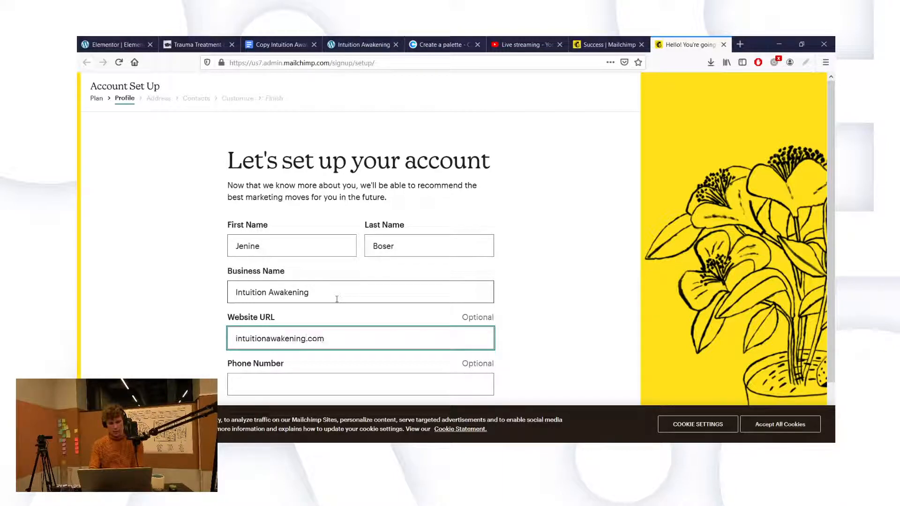
{"action": "type", "text": "m"}
{"action": "left_click", "coordinate": [337, 299]}
{"action": "left_click", "coordinate": [297, 370]}
{"action": "scroll", "coordinate": [296, 369], "scroll_direction": "down", "scroll_amount": 1}
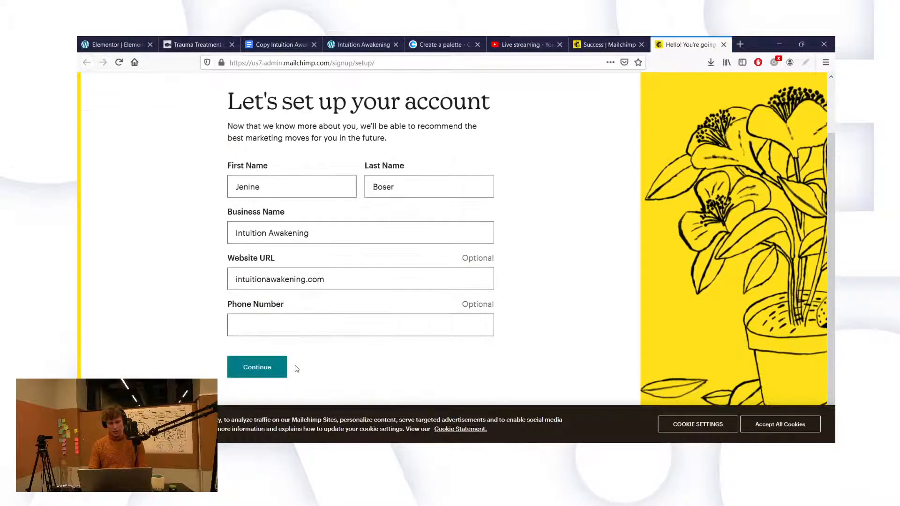
{"action": "left_click", "coordinate": [277, 375]}
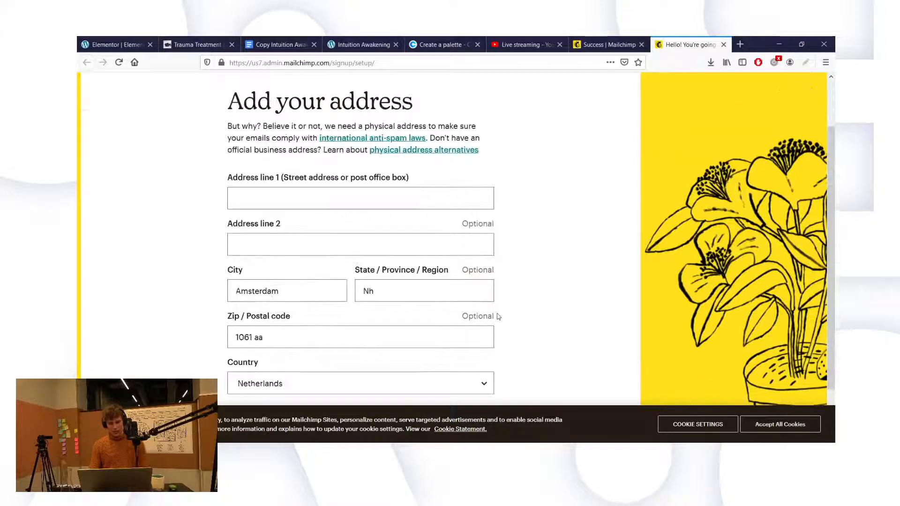
Step: Enter the business street address on the address step
{"action": "left_click", "coordinate": [422, 247]}
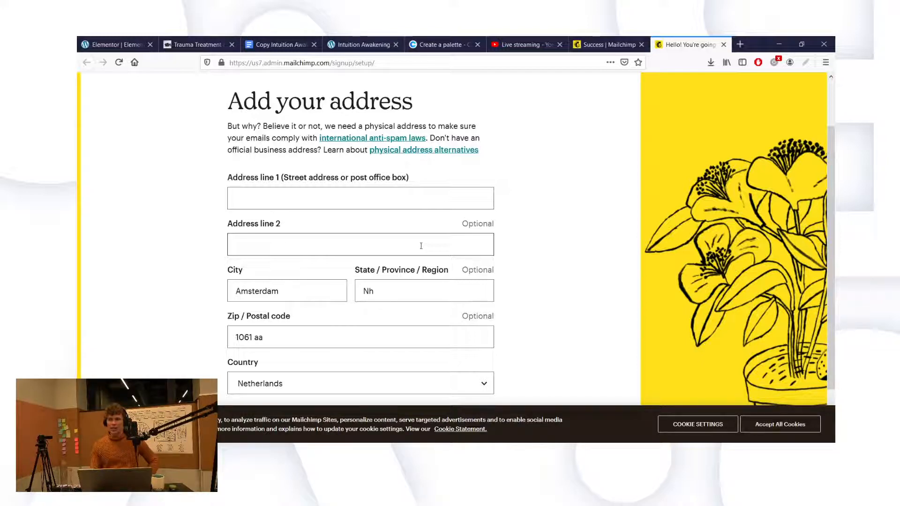
{"action": "left_click", "coordinate": [380, 194]}
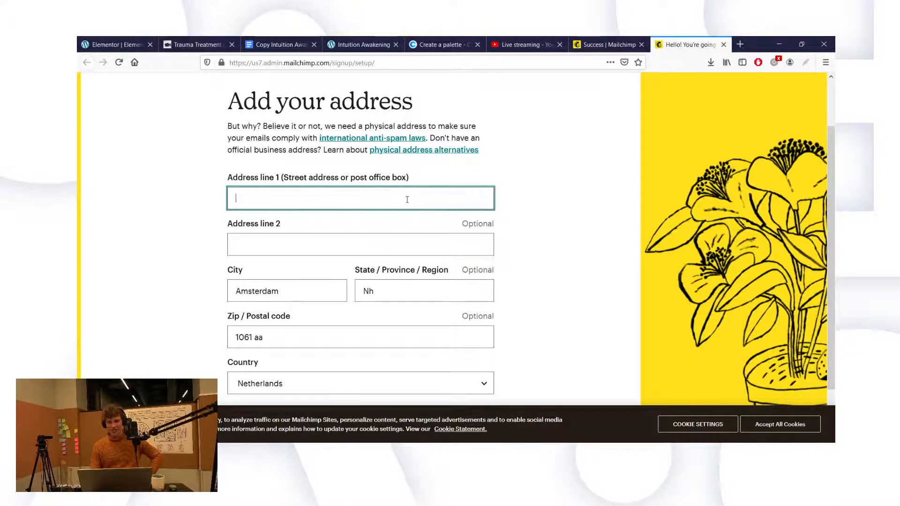
{"action": "scroll", "coordinate": [407, 200], "scroll_direction": "down", "scroll_amount": 1}
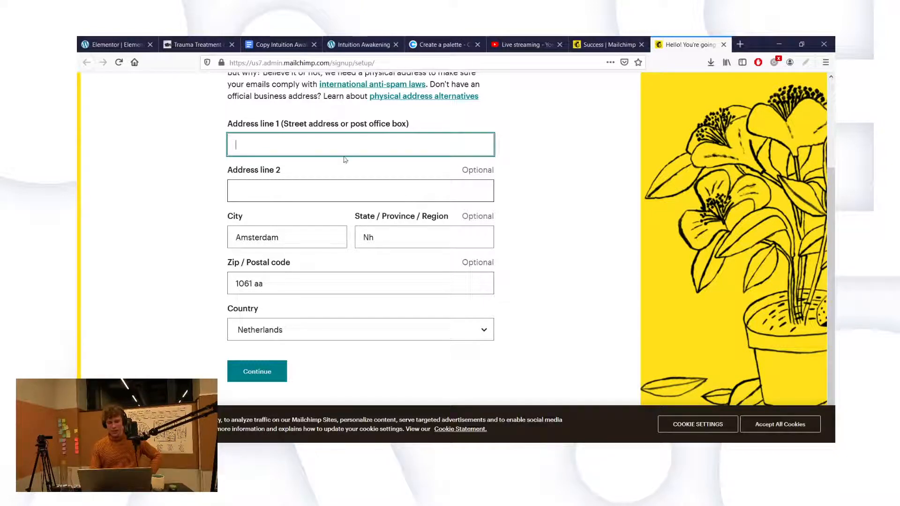
{"action": "scroll", "coordinate": [378, 267], "scroll_direction": "up", "scroll_amount": 1}
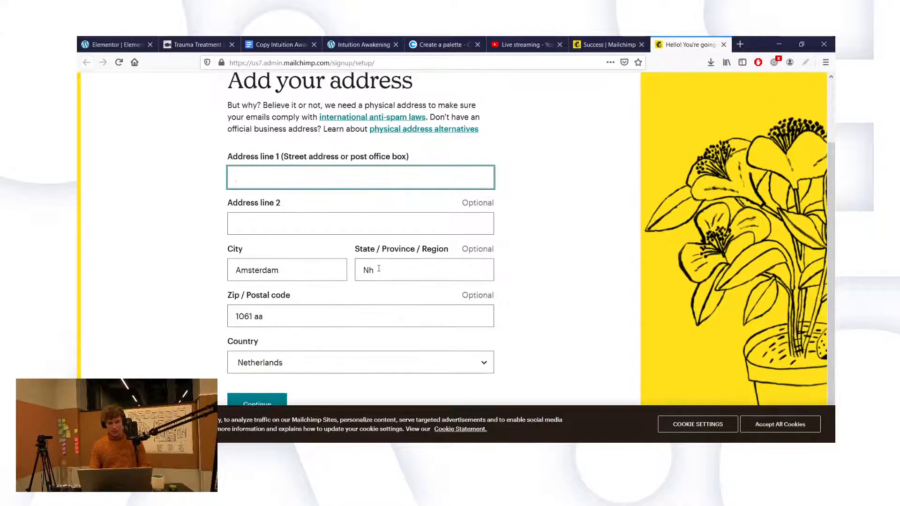
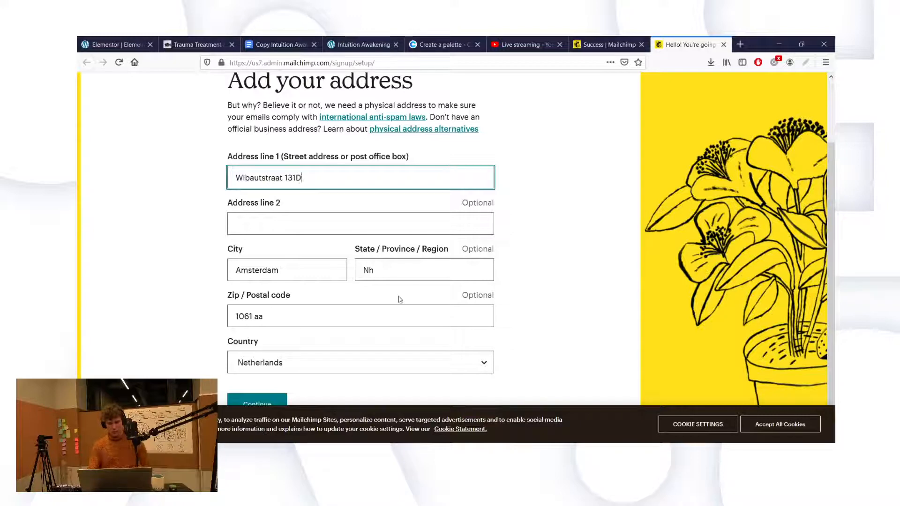
{"action": "left_click", "coordinate": [368, 239]}
{"action": "scroll", "coordinate": [375, 304], "scroll_direction": "down", "scroll_amount": 1}
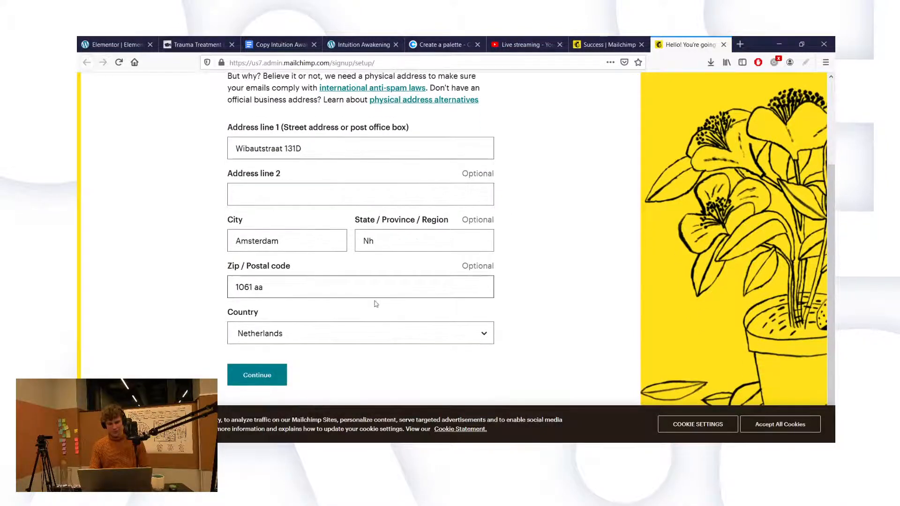
Step: Replace the postal code with the corrected one and submit the address step
{"action": "left_click", "coordinate": [310, 284]}
{"action": "key", "text": "ctrl+a"}
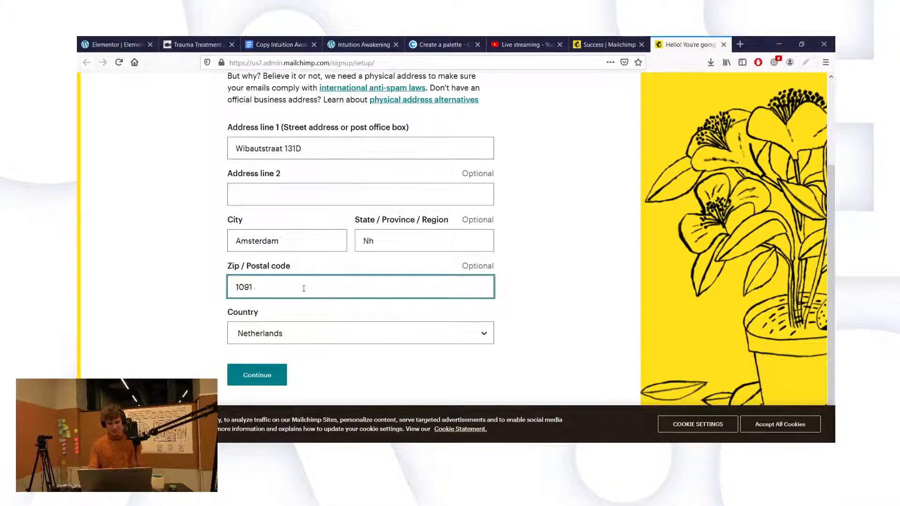
{"action": "left_click", "coordinate": [382, 240]}
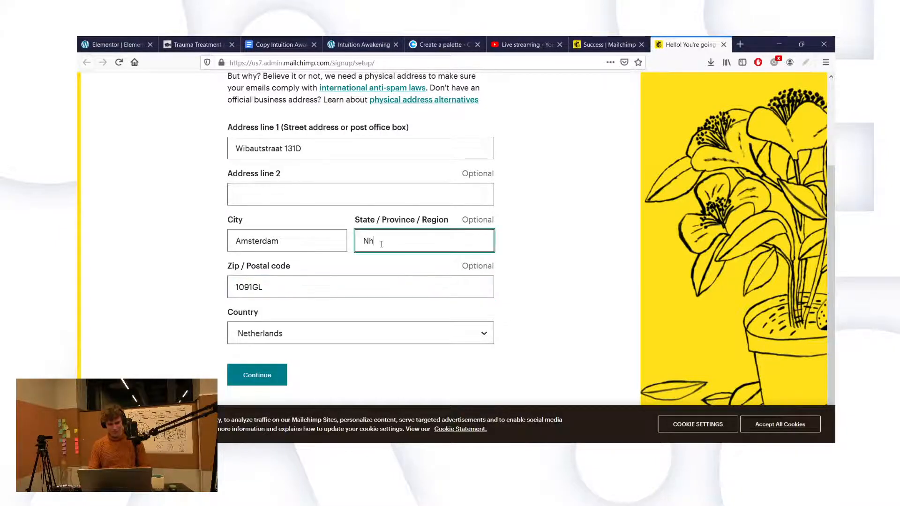
{"action": "left_click", "coordinate": [358, 279]}
{"action": "scroll", "coordinate": [358, 278], "scroll_direction": "down", "scroll_amount": 1}
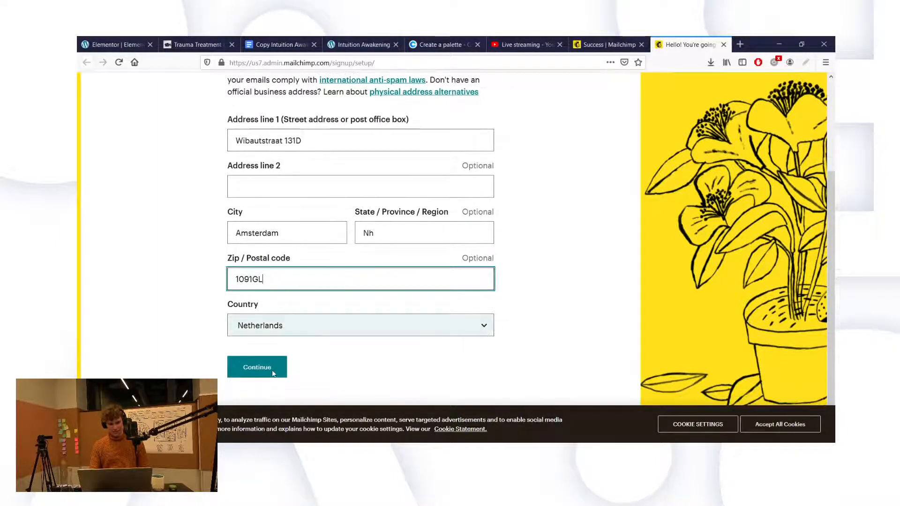
{"action": "left_click", "coordinate": [241, 373]}
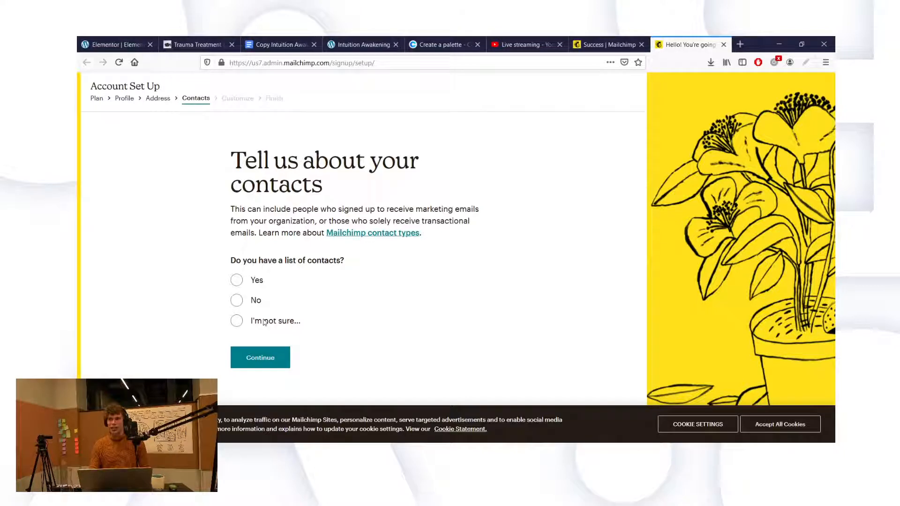
Step: Accept the cookie notice and answer that there is no existing contact list
{"action": "left_click", "coordinate": [757, 425]}
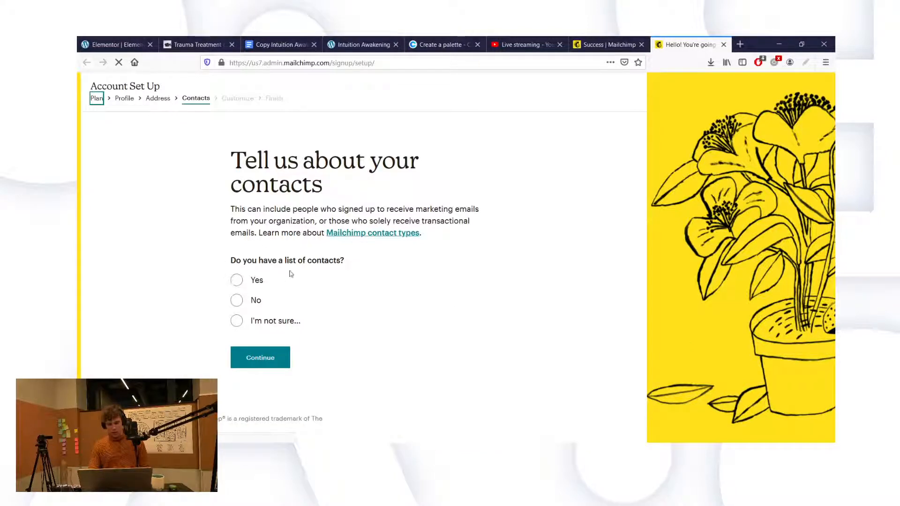
{"action": "left_click", "coordinate": [238, 282]}
{"action": "left_click", "coordinate": [235, 300]}
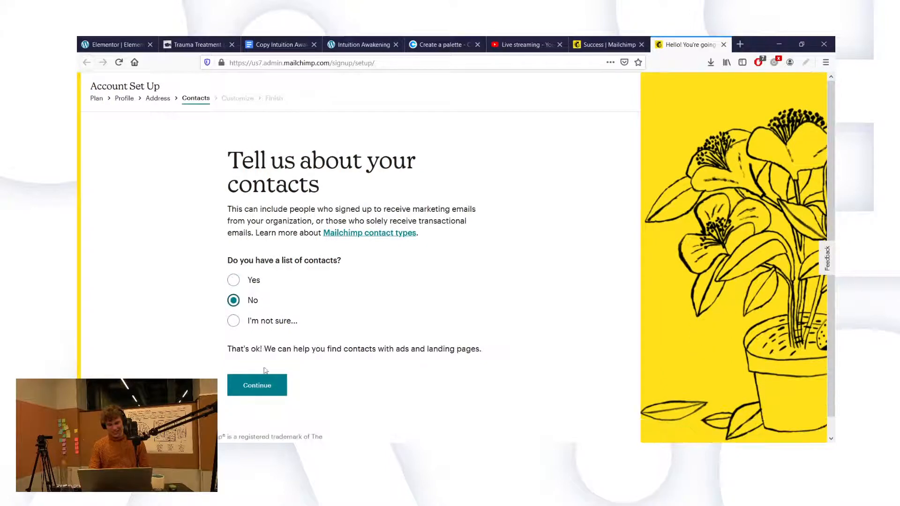
{"action": "left_click", "coordinate": [248, 387]}
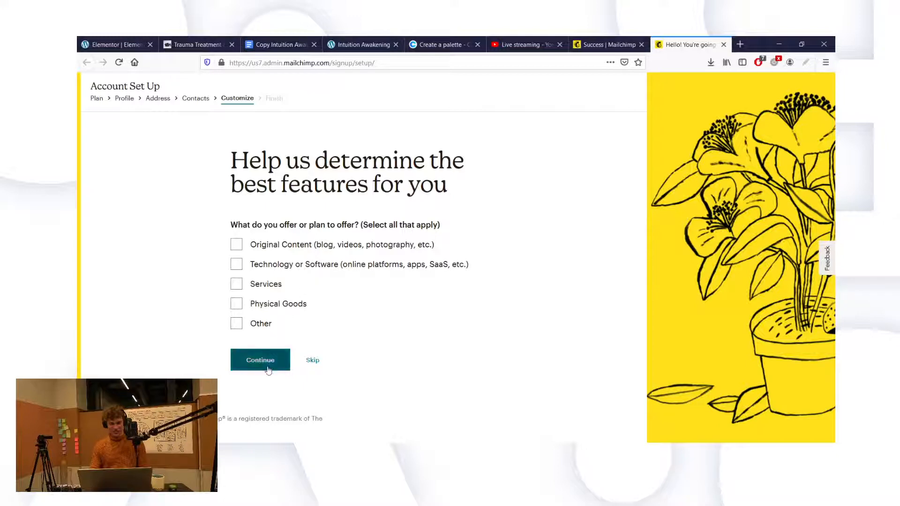
Step: Skip the features question, opt out of product update emails, and finish setup
{"action": "left_click", "coordinate": [308, 361]}
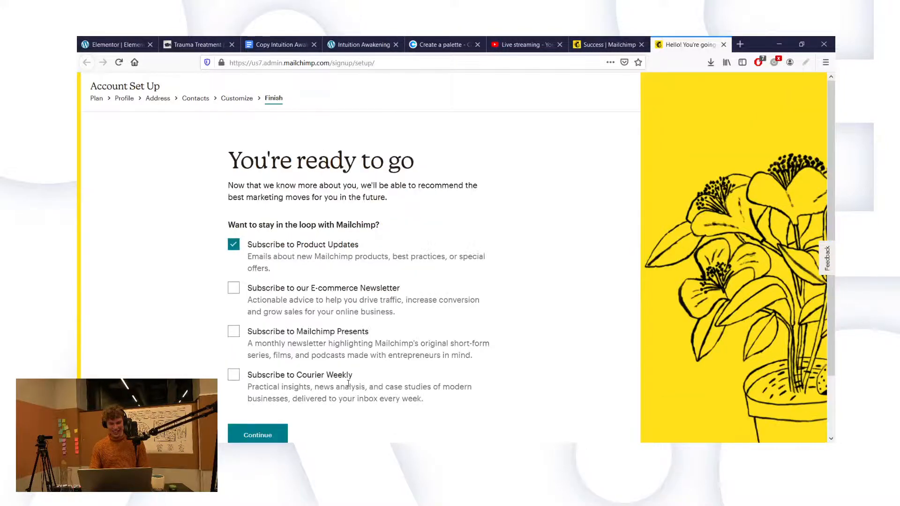
{"action": "scroll", "coordinate": [342, 370], "scroll_direction": "down", "scroll_amount": 3}
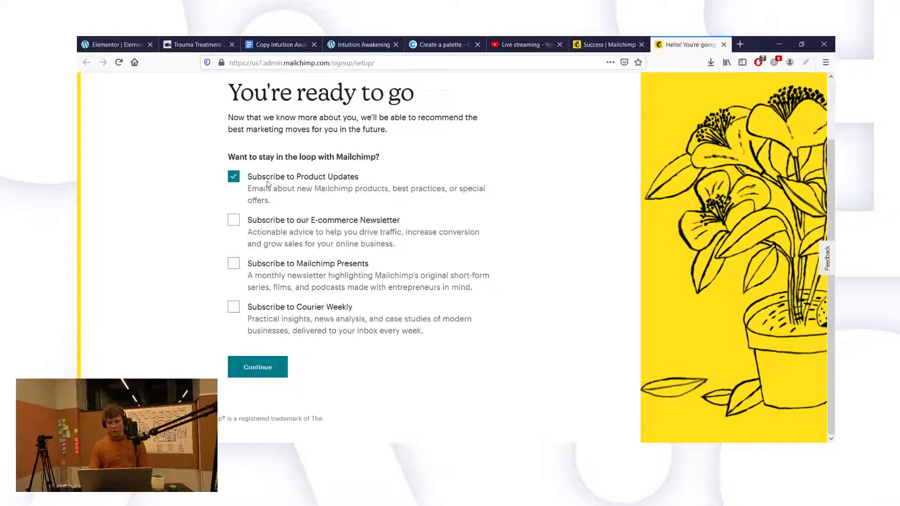
{"action": "left_click", "coordinate": [233, 177]}
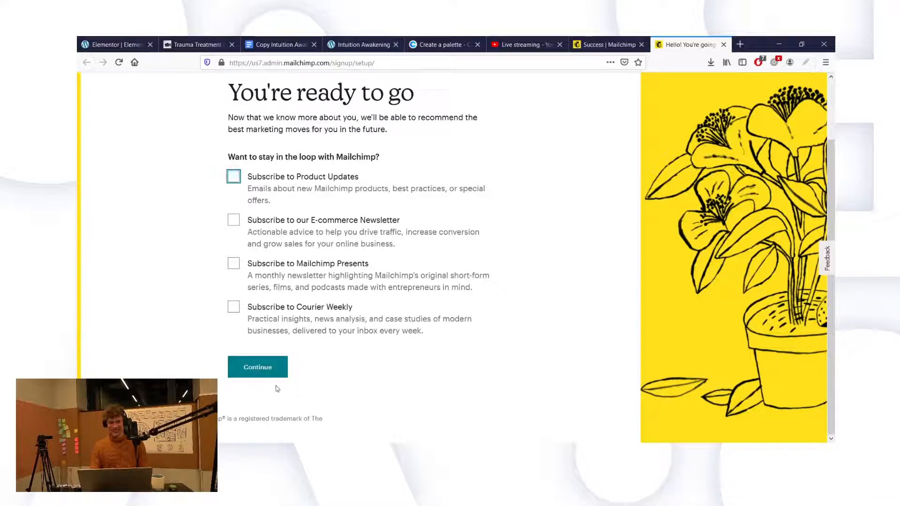
{"action": "left_click", "coordinate": [257, 368]}
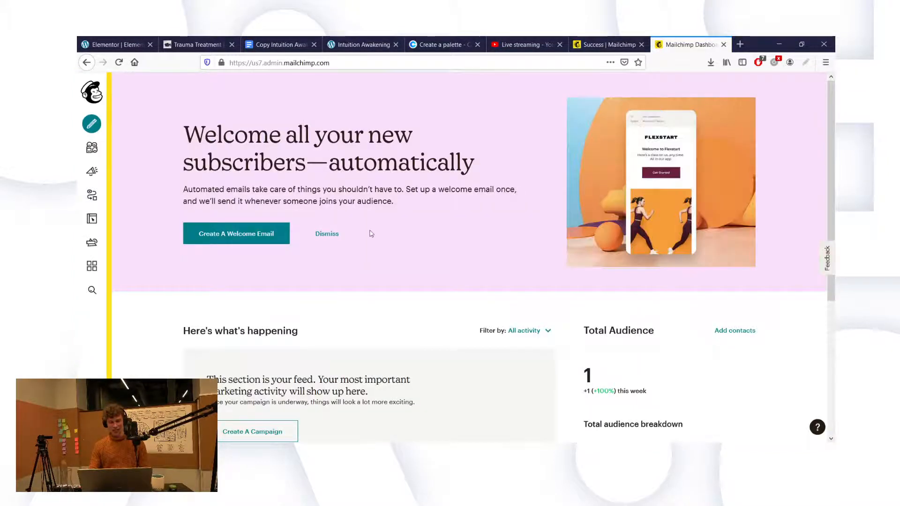
Step: Reload the new Mailchimp dashboard with F5, then switch back to the Elementor tab
{"action": "scroll", "coordinate": [368, 229], "scroll_direction": "down", "scroll_amount": 3}
{"action": "scroll", "coordinate": [364, 216], "scroll_direction": "up", "scroll_amount": 3}
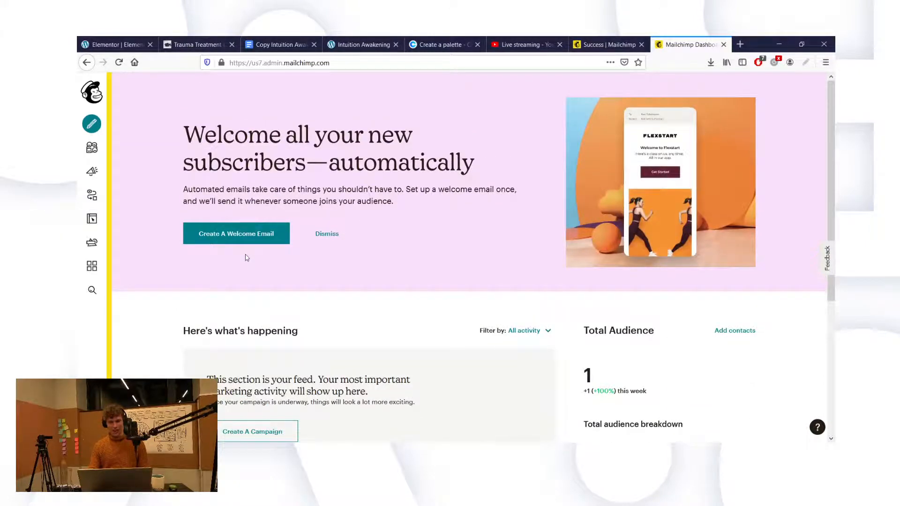
{"action": "scroll", "coordinate": [451, 275], "scroll_direction": "down", "scroll_amount": 5}
{"action": "key", "text": "F5"}
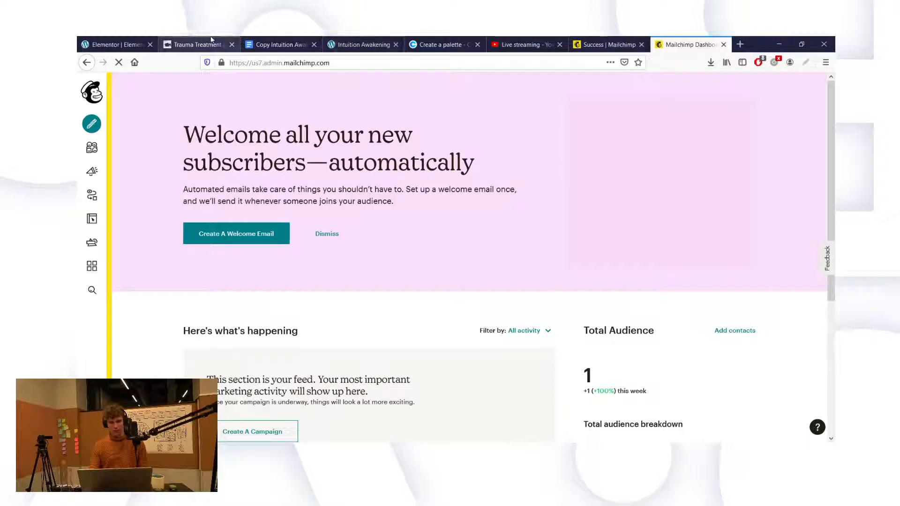
{"action": "left_click", "coordinate": [141, 42]}
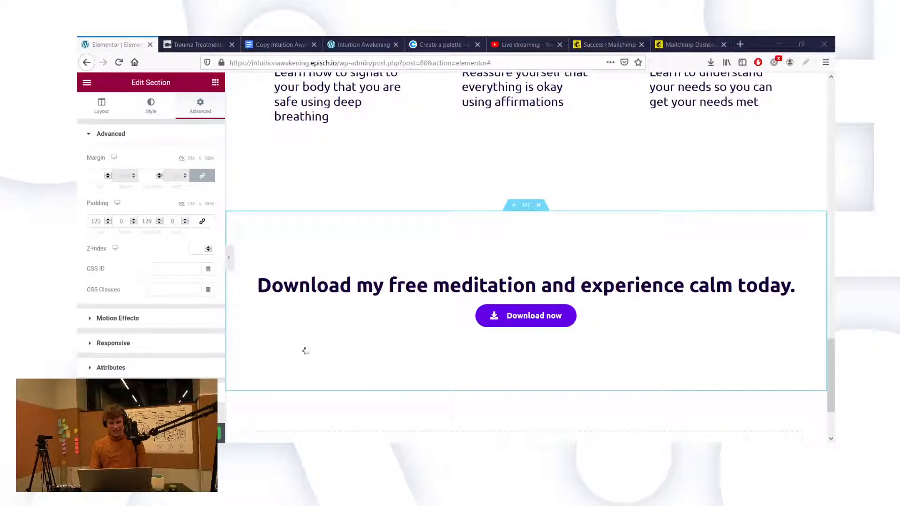
Step: Set the toolkit section's background type to Classic in its Style settings
{"action": "left_click", "coordinate": [172, 221]}
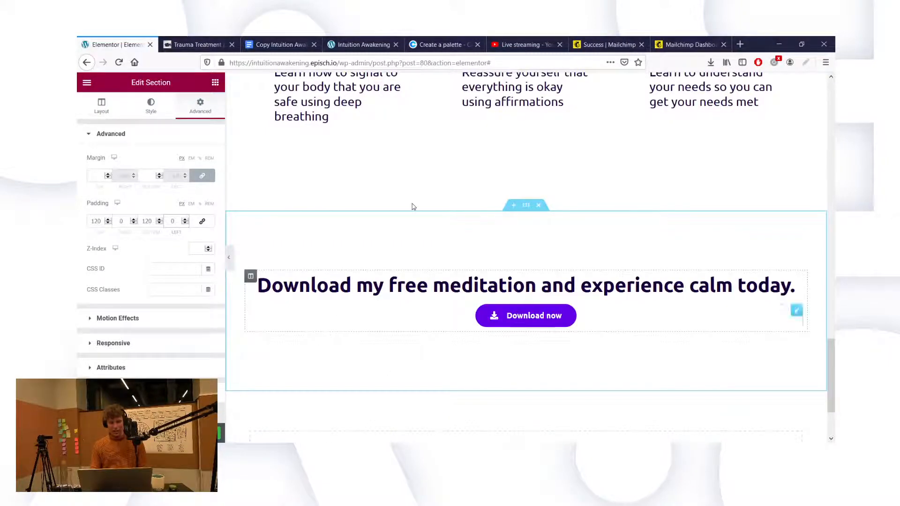
{"action": "scroll", "coordinate": [412, 205], "scroll_direction": "up", "scroll_amount": 5}
{"action": "scroll", "coordinate": [422, 107], "scroll_direction": "up", "scroll_amount": 3}
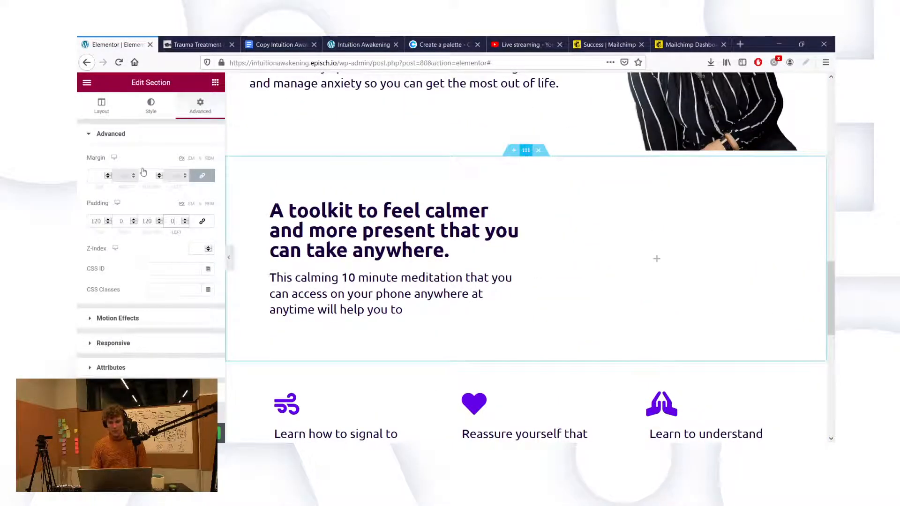
{"action": "left_click", "coordinate": [148, 117]}
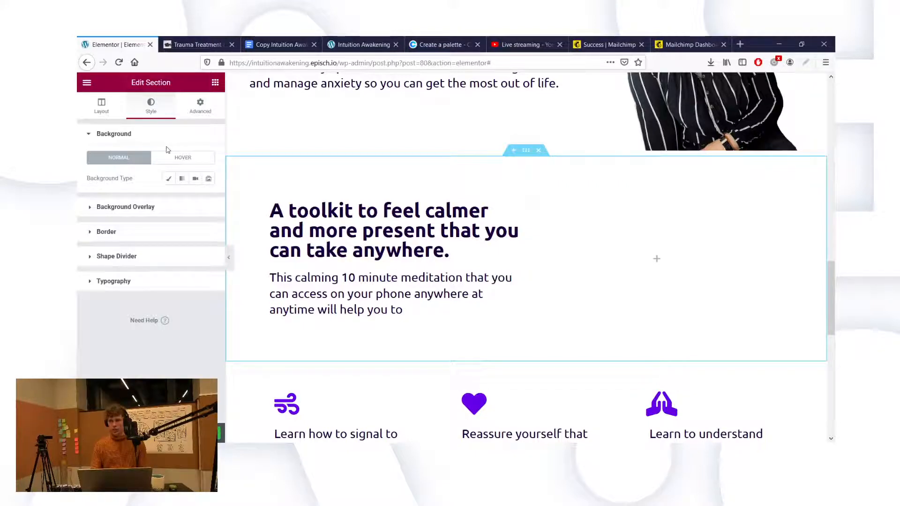
{"action": "left_click", "coordinate": [169, 180]}
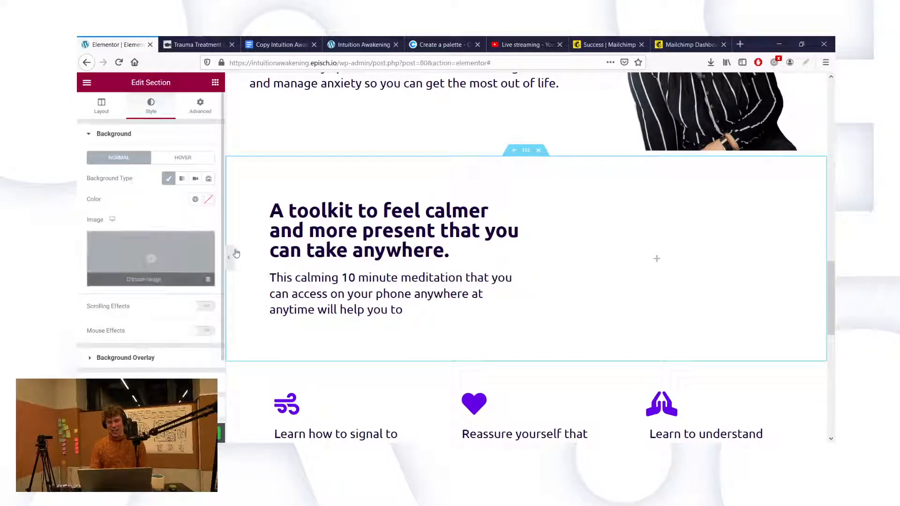
Step: Upload Background-Image-2.jpg and insert it as the section's background image
{"action": "left_click", "coordinate": [162, 263]}
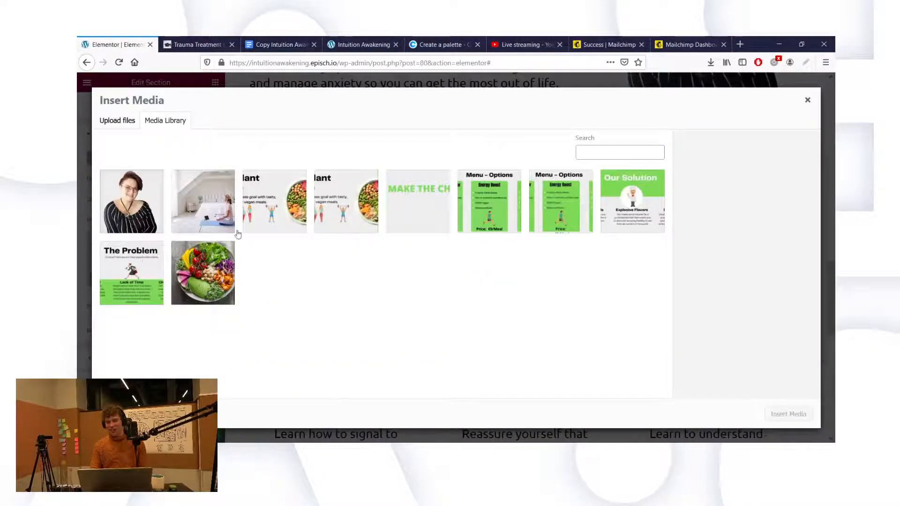
{"action": "left_click", "coordinate": [130, 122]}
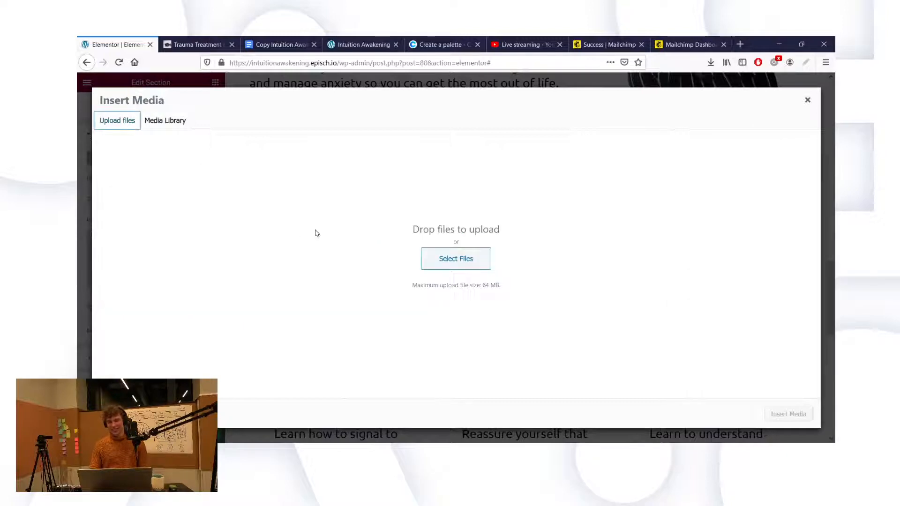
{"action": "left_click", "coordinate": [430, 258]}
{"action": "left_click", "coordinate": [432, 258]}
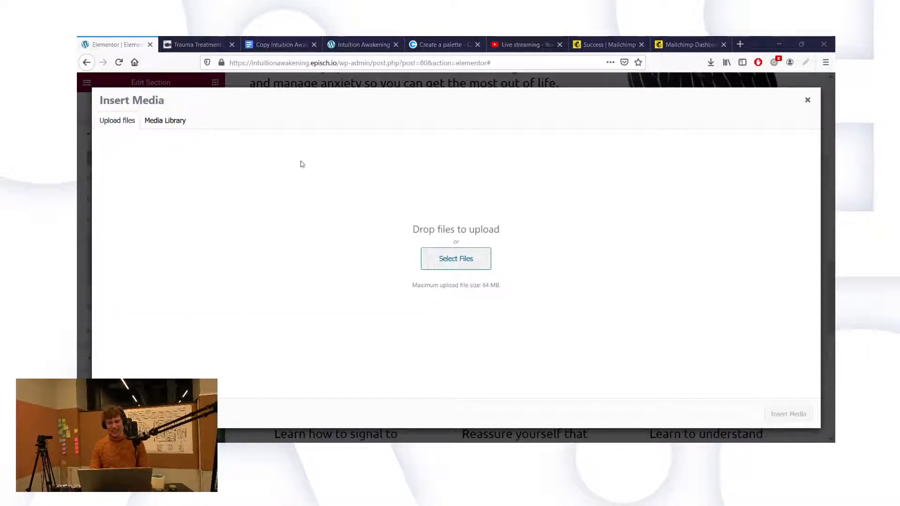
{"action": "double_click", "coordinate": [398, 202]}
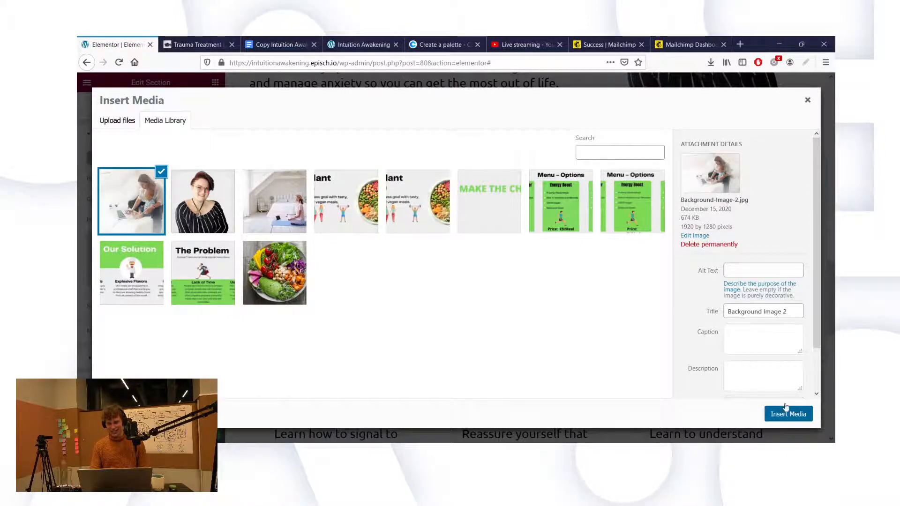
{"action": "left_click", "coordinate": [788, 414]}
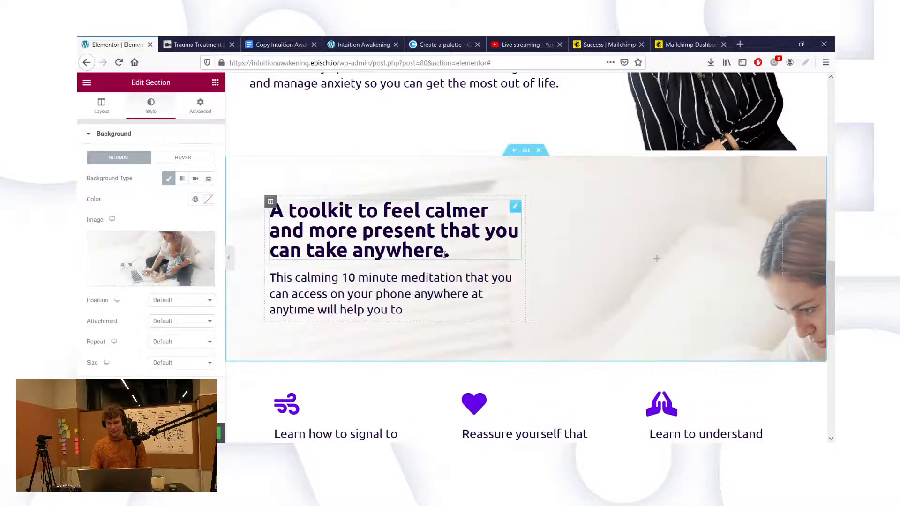
Step: Set the background photo to Cover and start editing the section's separate bottom padding
{"action": "left_click", "coordinate": [160, 368]}
{"action": "left_click", "coordinate": [162, 392]}
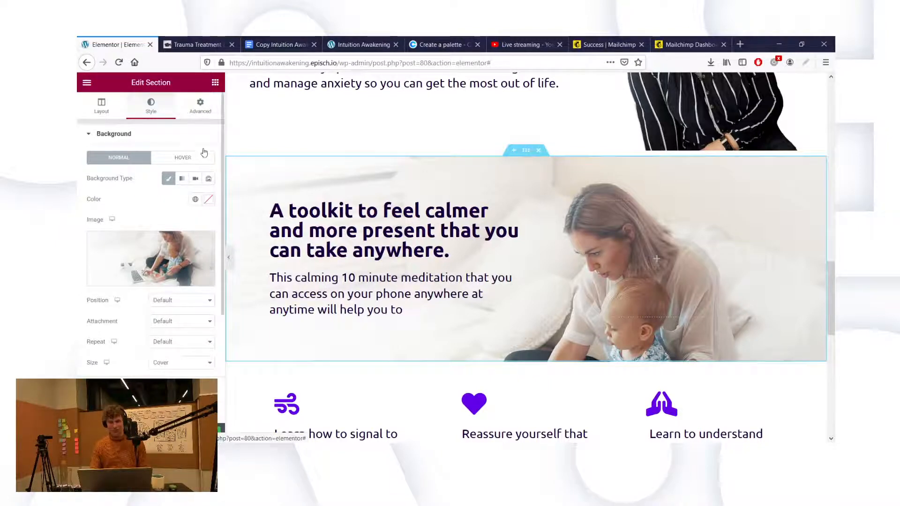
{"action": "left_click", "coordinate": [200, 105]}
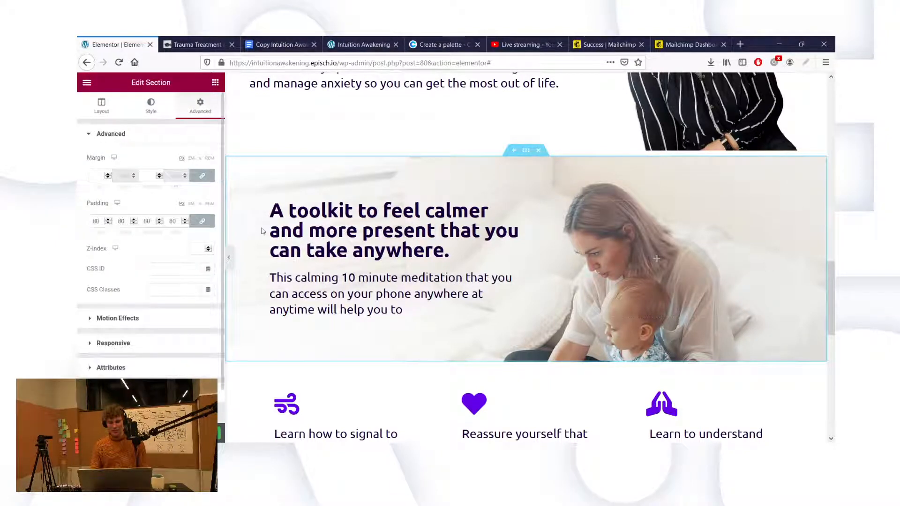
{"action": "left_click", "coordinate": [203, 222]}
{"action": "left_click", "coordinate": [147, 221]}
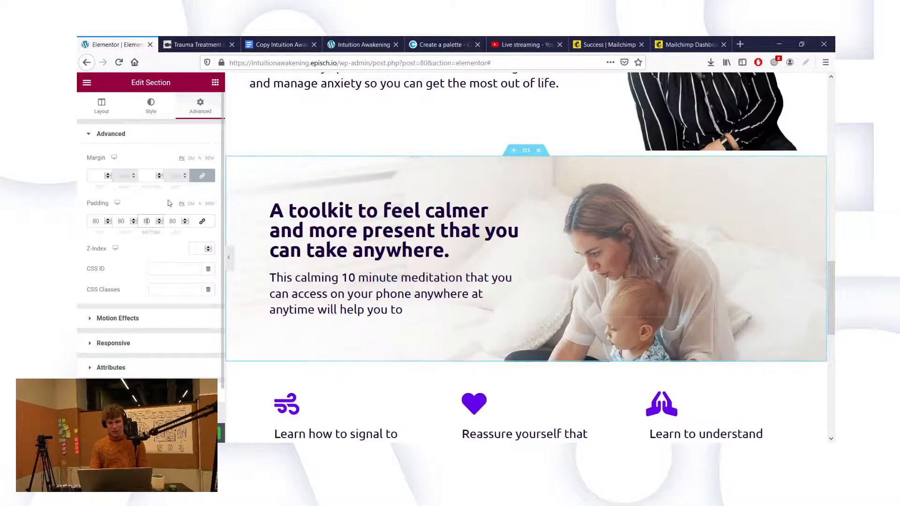
{"action": "type", "text": "1"}
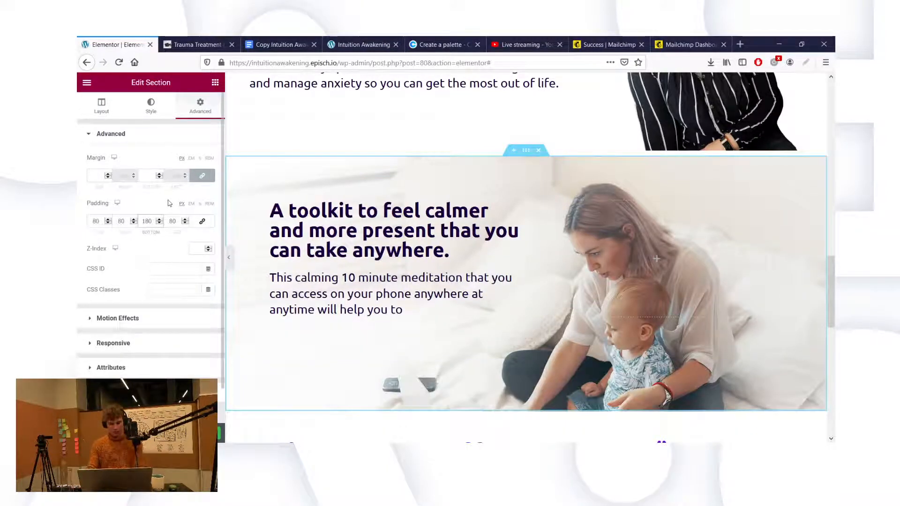
{"action": "key", "text": "BackSpace"}
{"action": "type", "text": "3"}
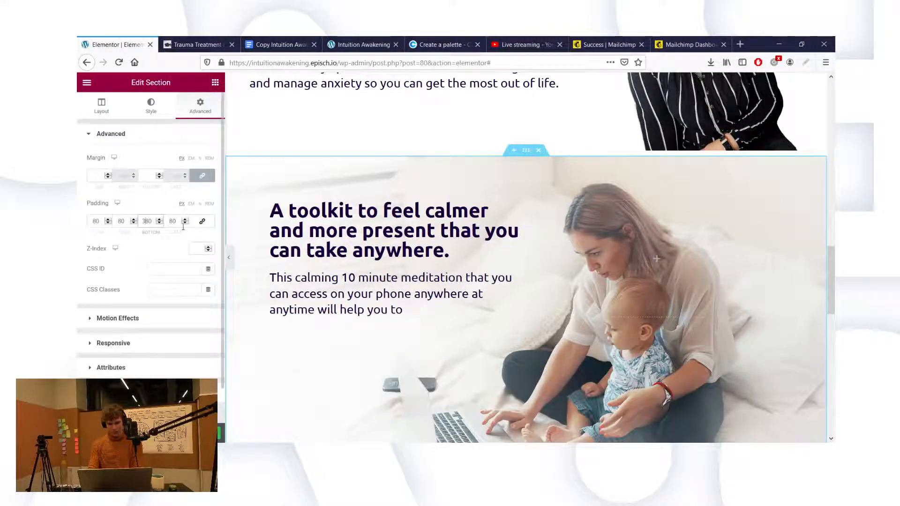
Step: Unlink the margin sides and adjust the bottom margin and bottom padding values
{"action": "left_click", "coordinate": [208, 176]}
{"action": "left_click", "coordinate": [149, 176]}
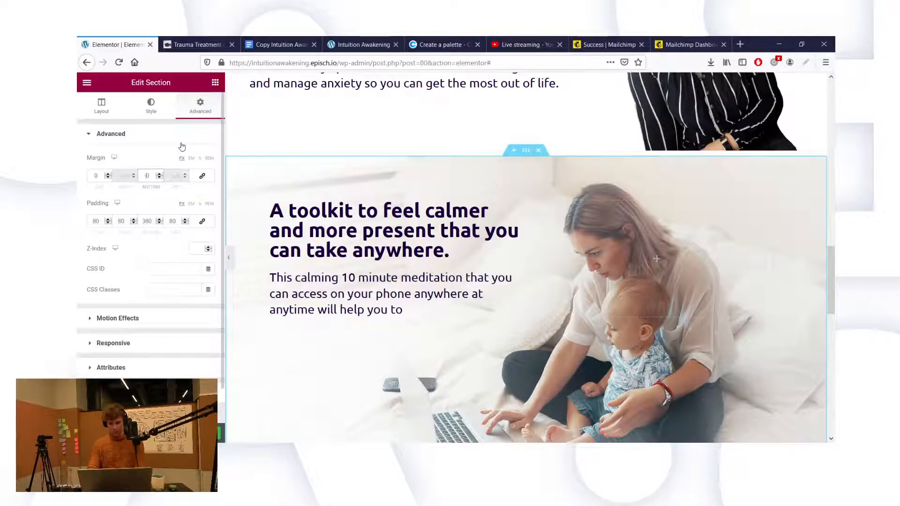
{"action": "type", "text": "-28"}
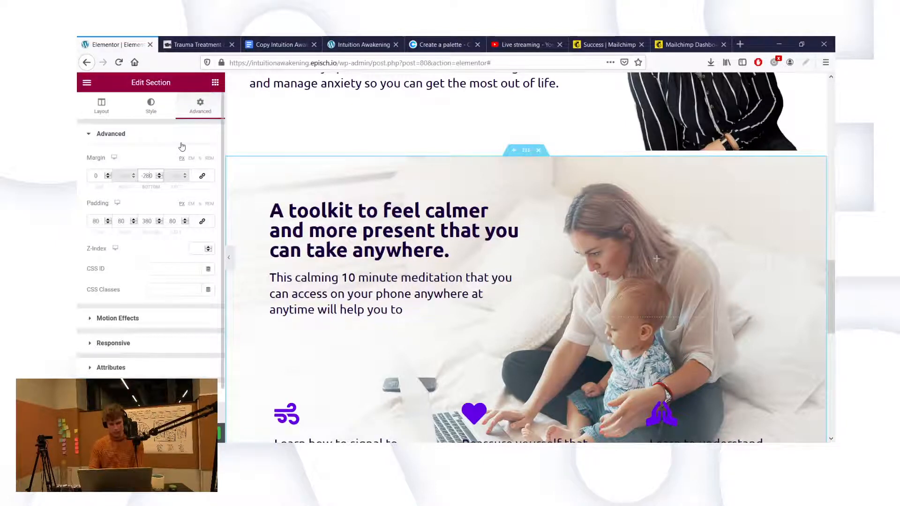
{"action": "key", "text": "Left"}
{"action": "key", "text": "BackSpace"}
{"action": "type", "text": "3"}
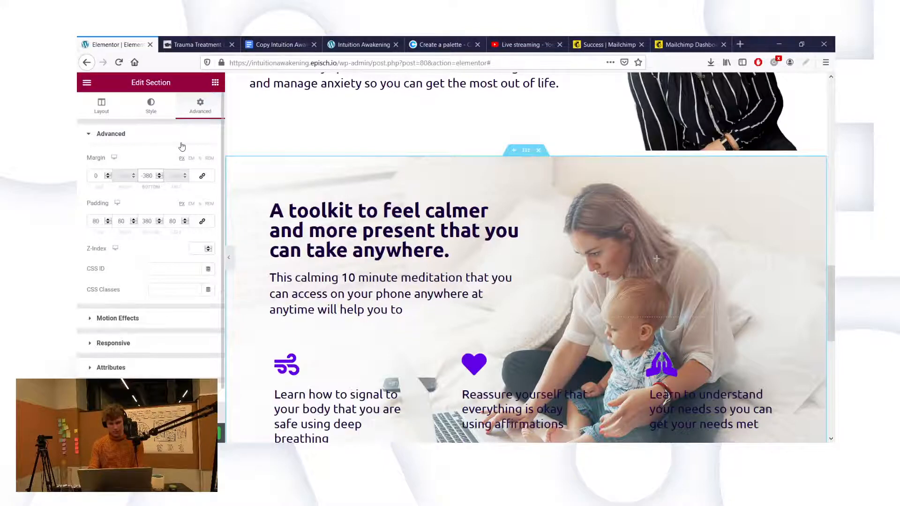
{"action": "scroll", "coordinate": [438, 250], "scroll_direction": "down", "scroll_amount": 3}
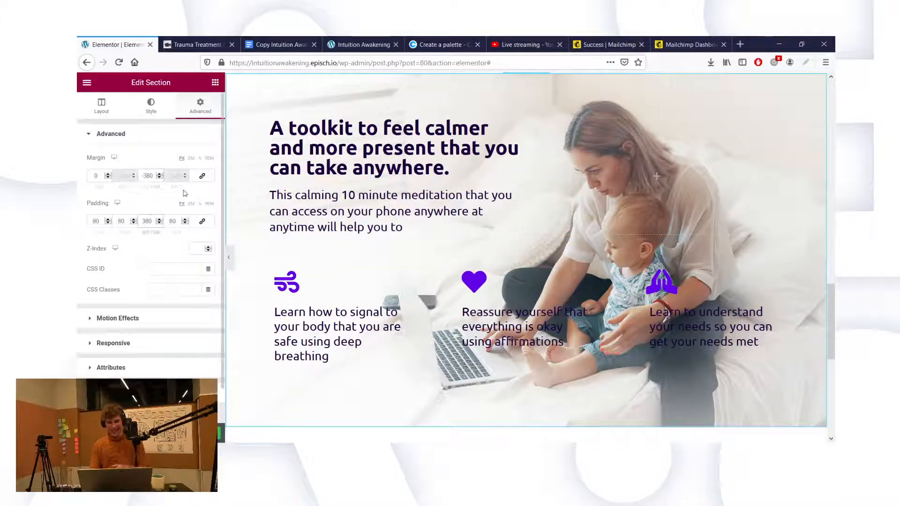
{"action": "key", "text": "BackSpace"}
{"action": "type", "text": "2"}
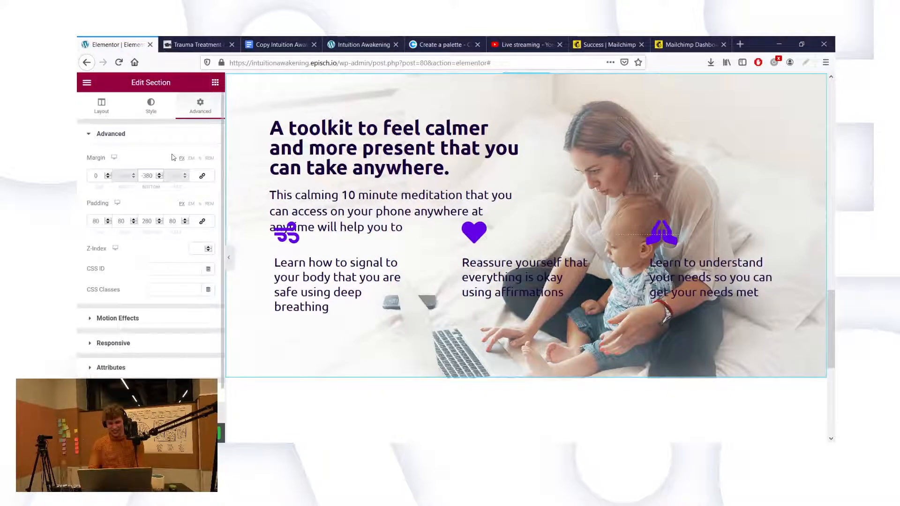
{"action": "key", "text": "BackSpace"}
{"action": "type", "text": "2"}
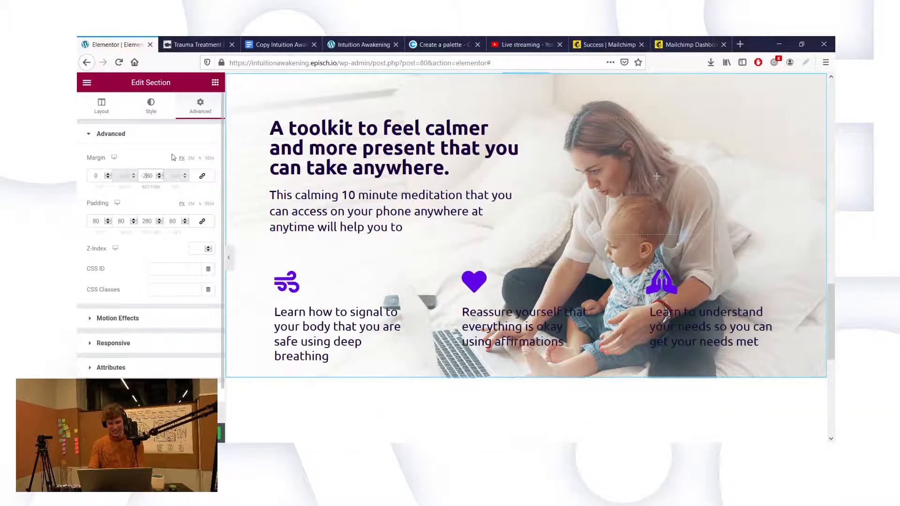
Step: Finalize the bottom padding at 340 and the bottom margin at -340
{"action": "scroll", "coordinate": [396, 140], "scroll_direction": "up", "scroll_amount": 2}
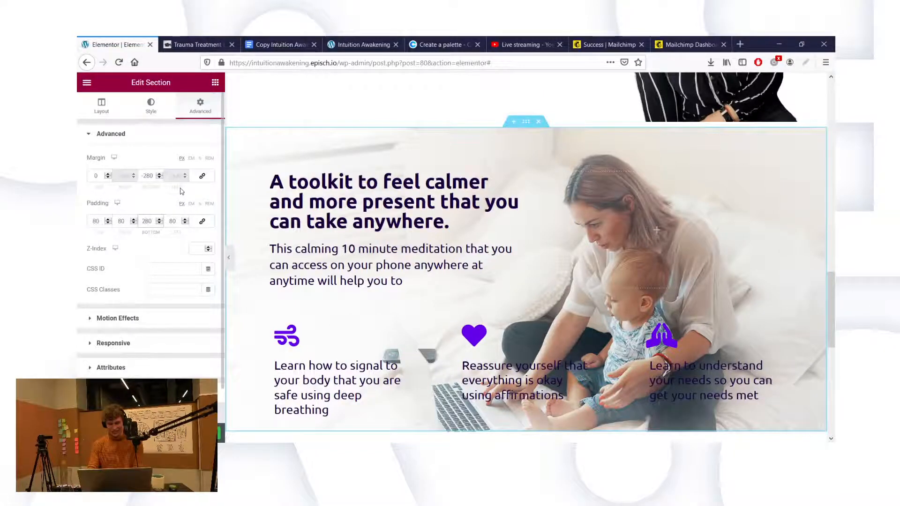
{"action": "key", "text": "BackSpace"}
{"action": "type", "text": "3"}
{"action": "key", "text": "Delete"}
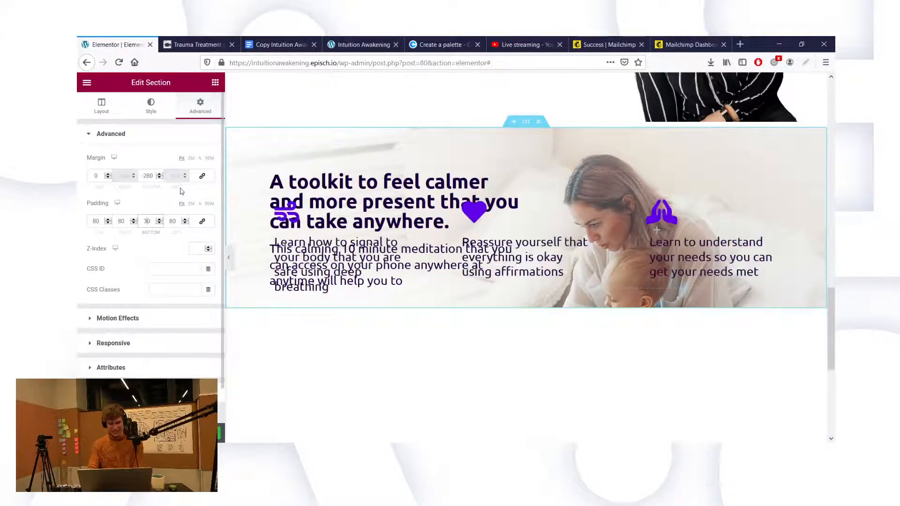
{"action": "type", "text": "4"}
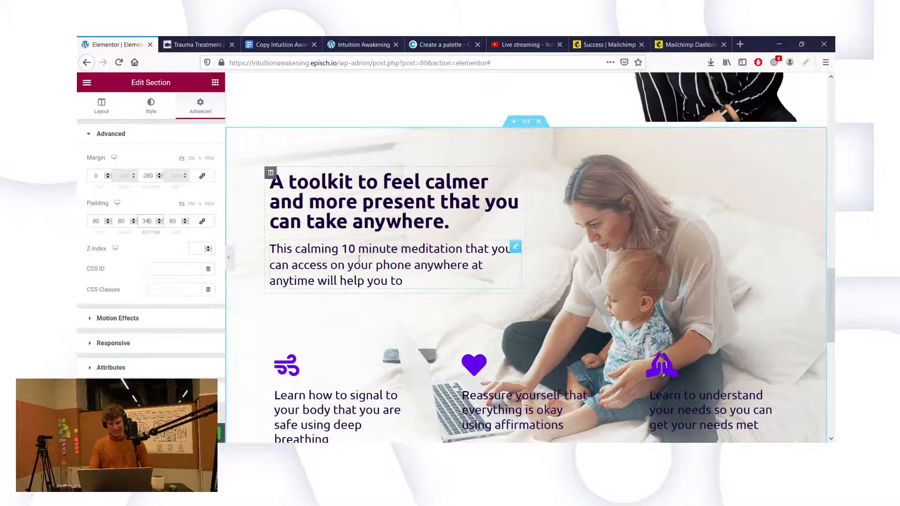
{"action": "scroll", "coordinate": [358, 262], "scroll_direction": "down", "scroll_amount": 2}
{"action": "left_click", "coordinate": [148, 176]}
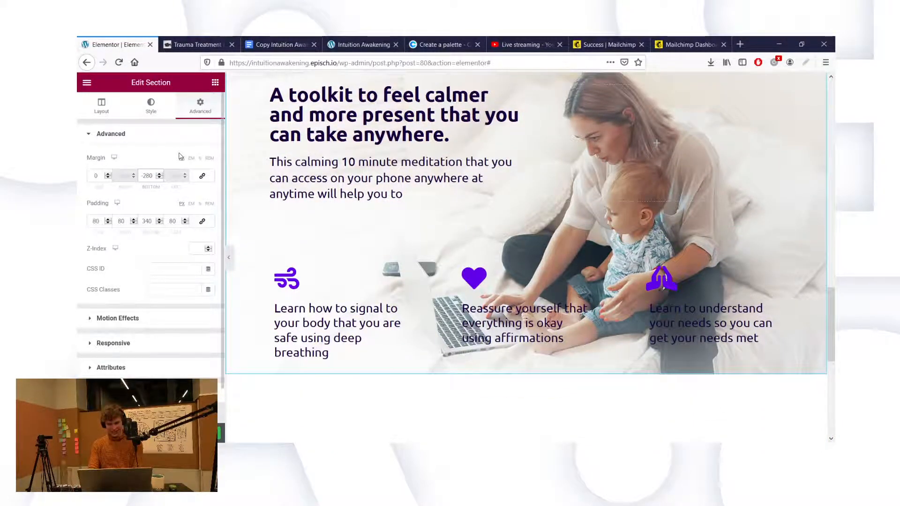
{"action": "key", "text": "BackSpace"}
{"action": "key", "text": "BackSpace"}
{"action": "type", "text": "340"}
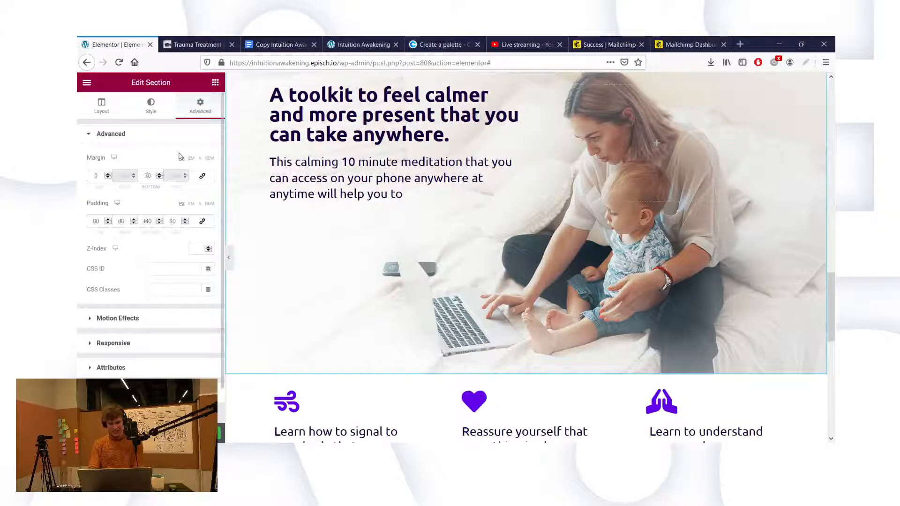
{"action": "scroll", "coordinate": [397, 199], "scroll_direction": "up", "scroll_amount": 1}
{"action": "scroll", "coordinate": [398, 199], "scroll_direction": "up", "scroll_amount": 1}
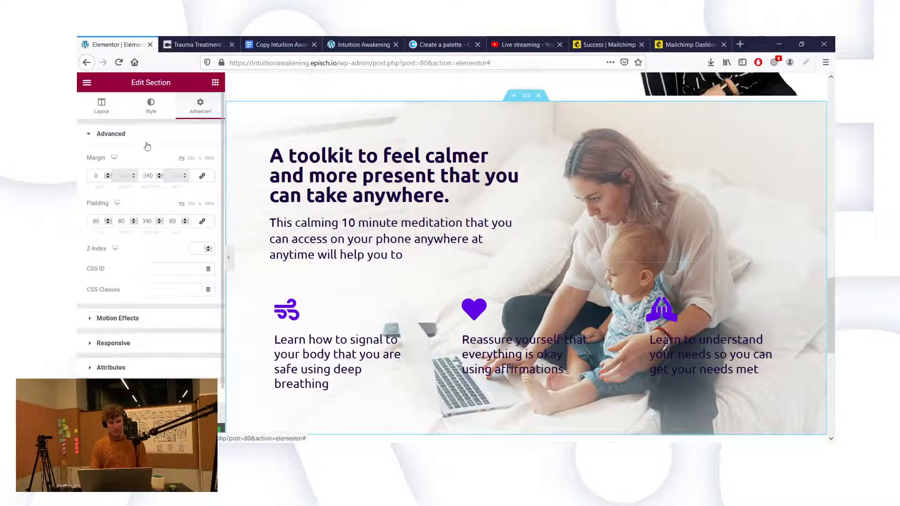
Step: Switch the section's background overlay type to Gradient
{"action": "left_click", "coordinate": [151, 106]}
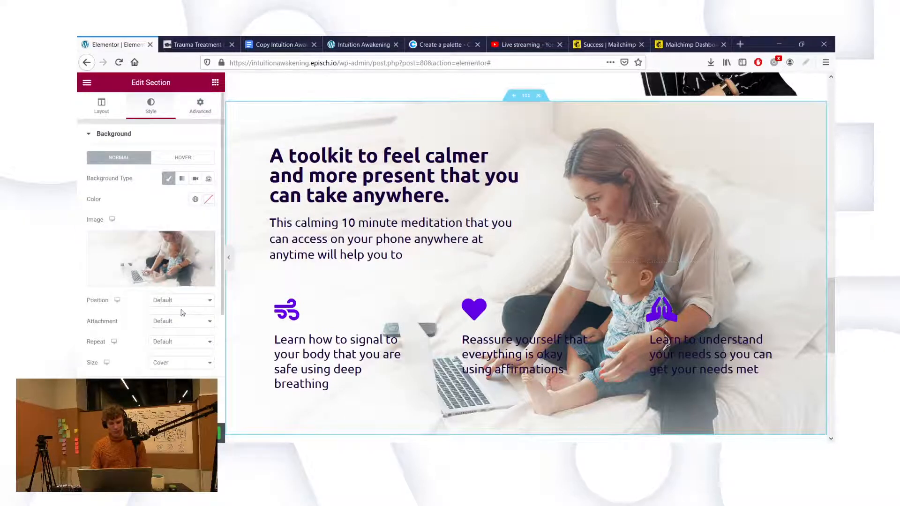
{"action": "mouse_move", "coordinate": [170, 284]}
{"action": "left_click", "coordinate": [134, 135]}
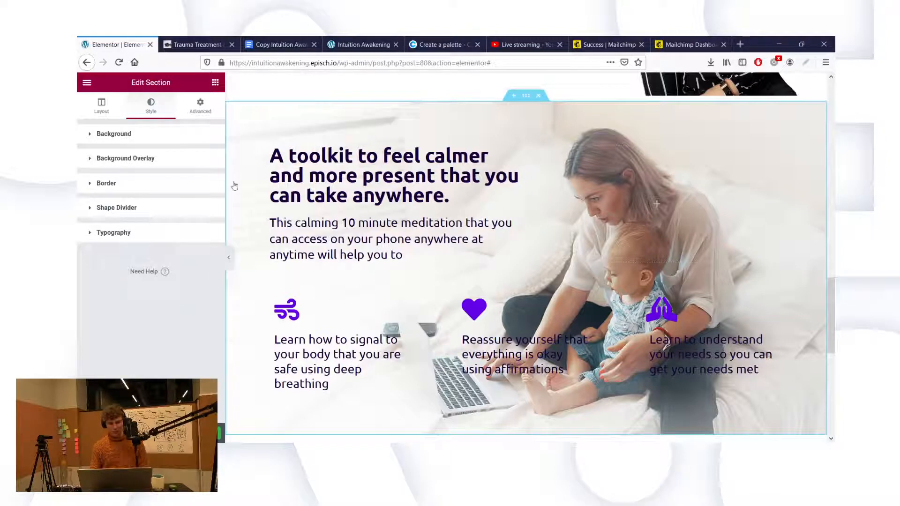
{"action": "left_click", "coordinate": [168, 167]}
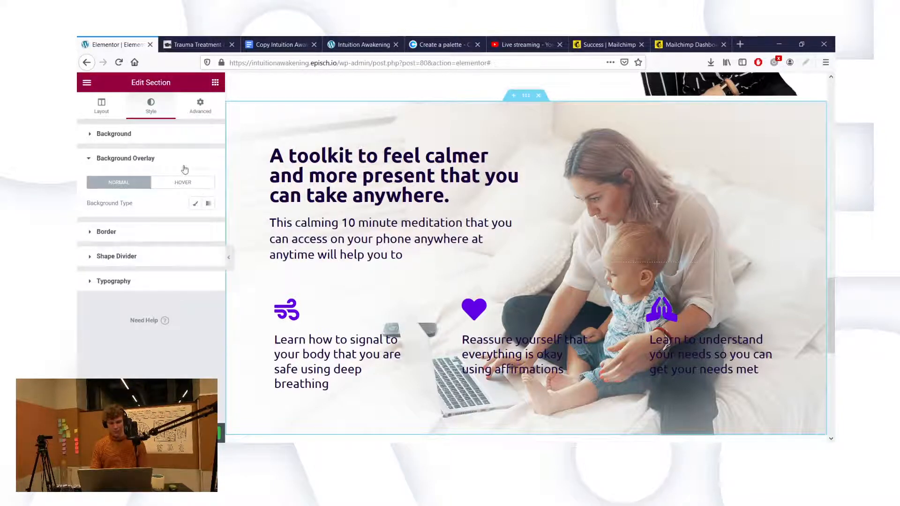
{"action": "left_click", "coordinate": [195, 203]}
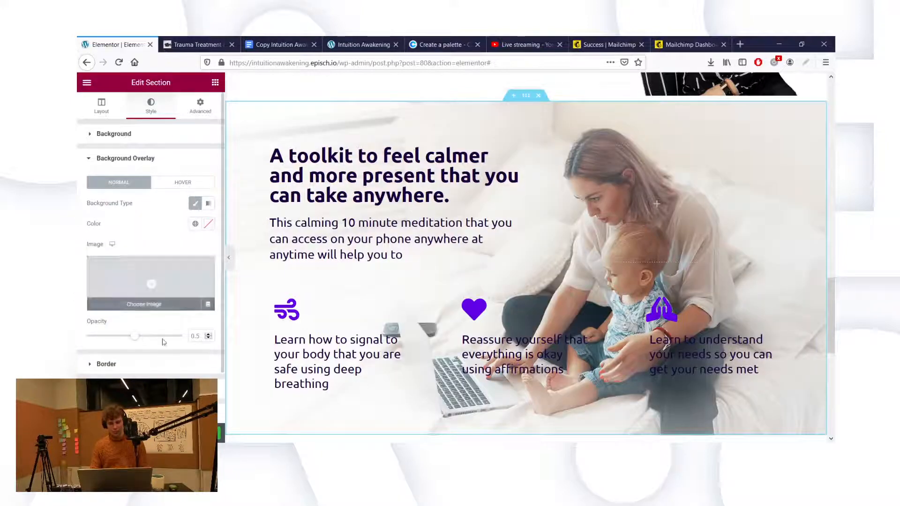
{"action": "left_click", "coordinate": [208, 204]}
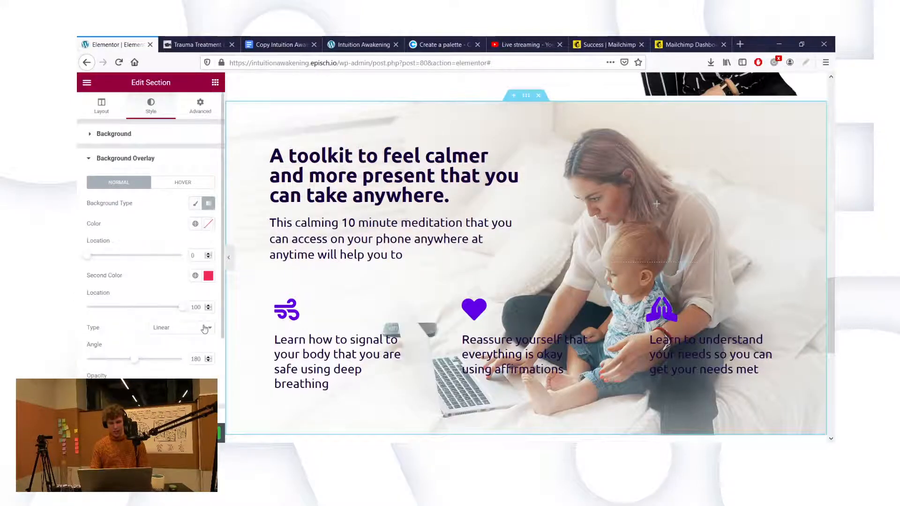
{"action": "left_click", "coordinate": [207, 224]}
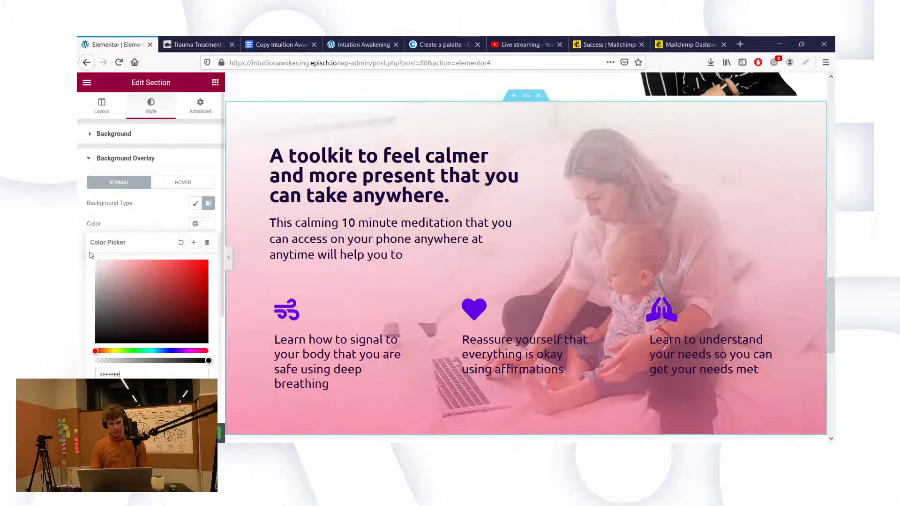
{"action": "left_click", "coordinate": [109, 224]}
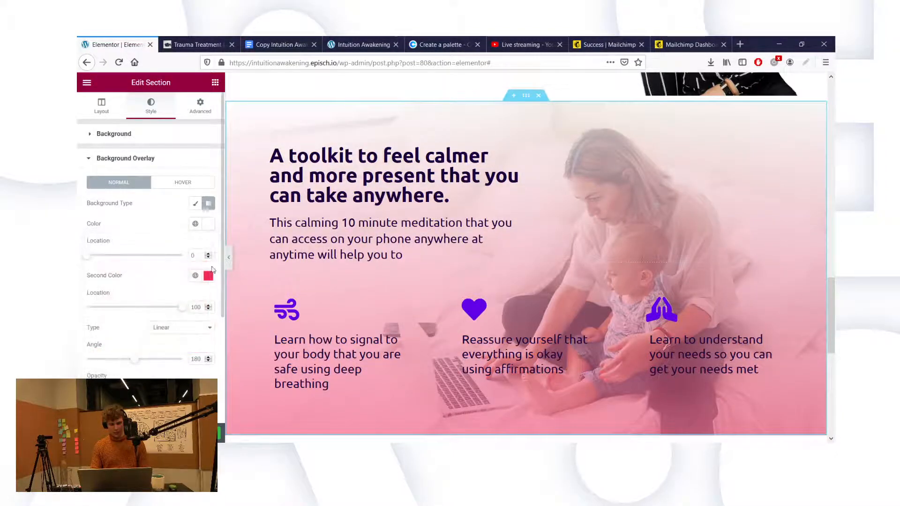
Step: Make the second gradient colour fully transparent white
{"action": "left_click", "coordinate": [208, 275]}
{"action": "left_click_drag", "start_coordinate": [122, 162], "coordinate": [78, 107]}
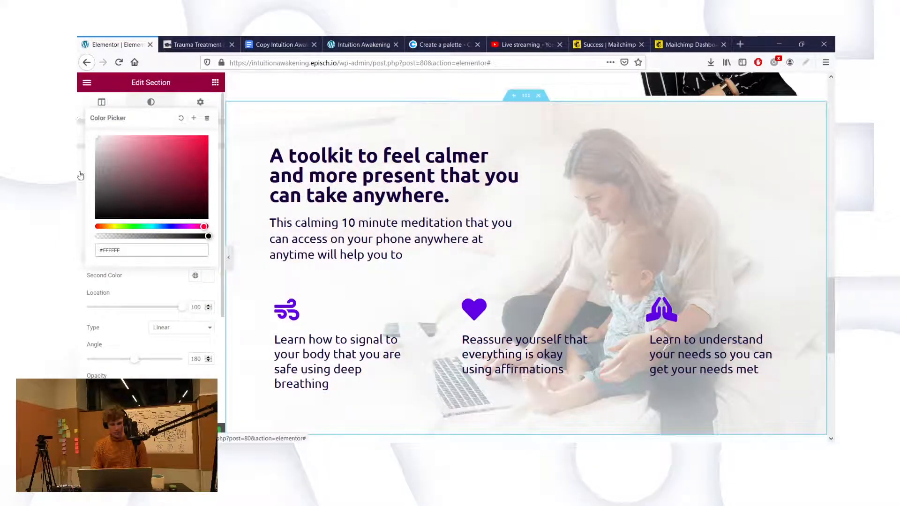
{"action": "left_click", "coordinate": [102, 236]}
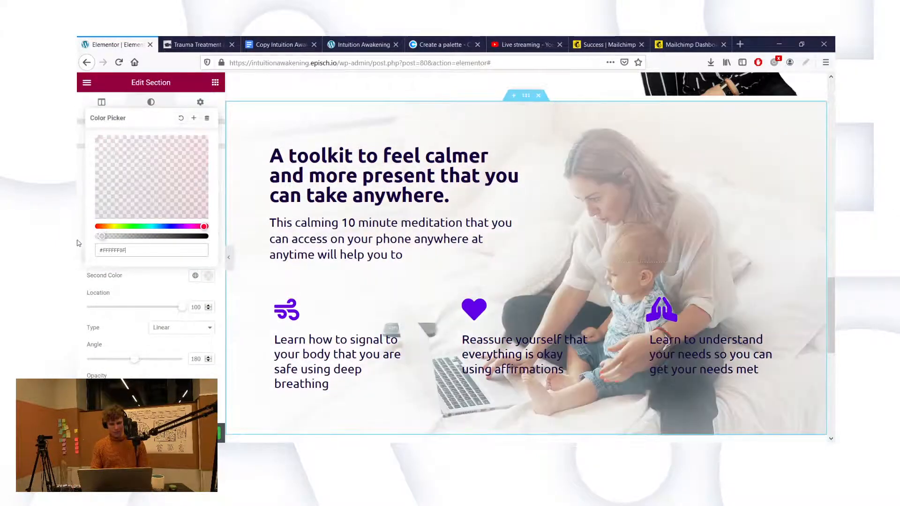
{"action": "left_click_drag", "start_coordinate": [78, 243], "coordinate": [78, 245]}
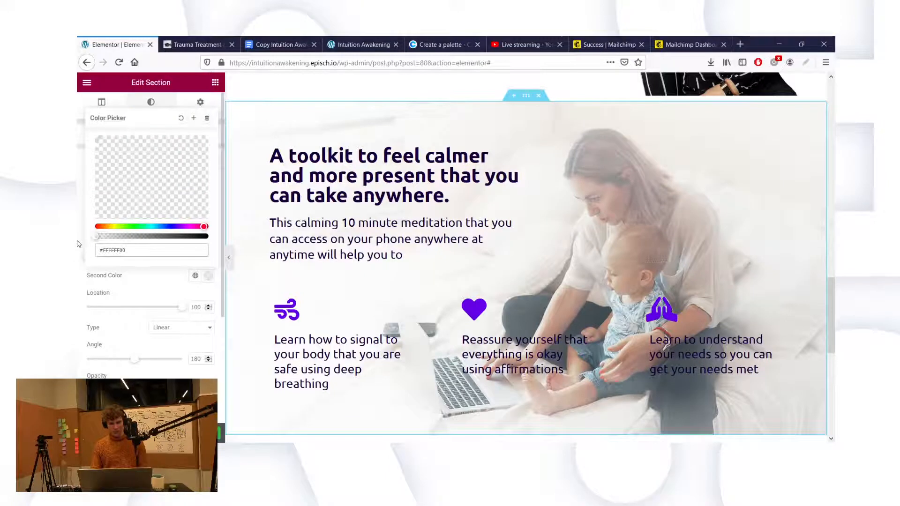
{"action": "left_click", "coordinate": [80, 267]}
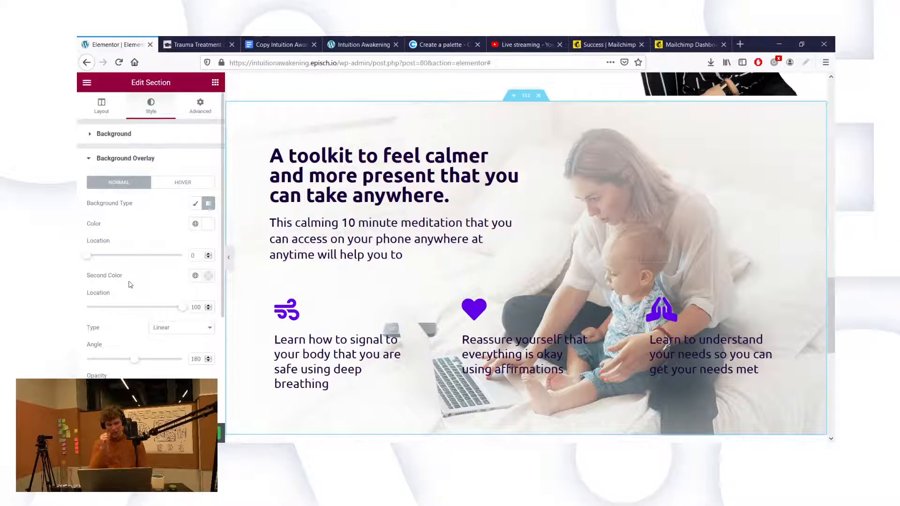
Step: Set the gradient angle to 180 and push the white stop further into the gradient
{"action": "double_click", "coordinate": [193, 359]}
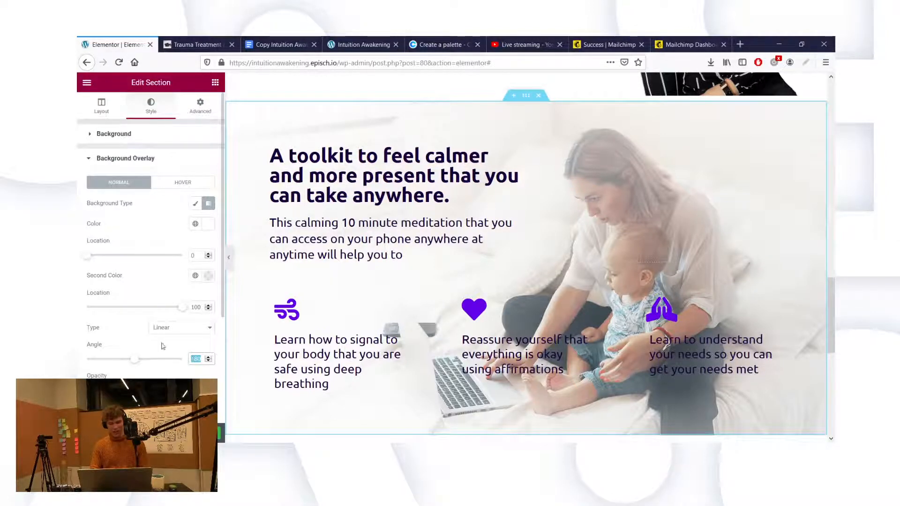
{"action": "type", "text": "90"}
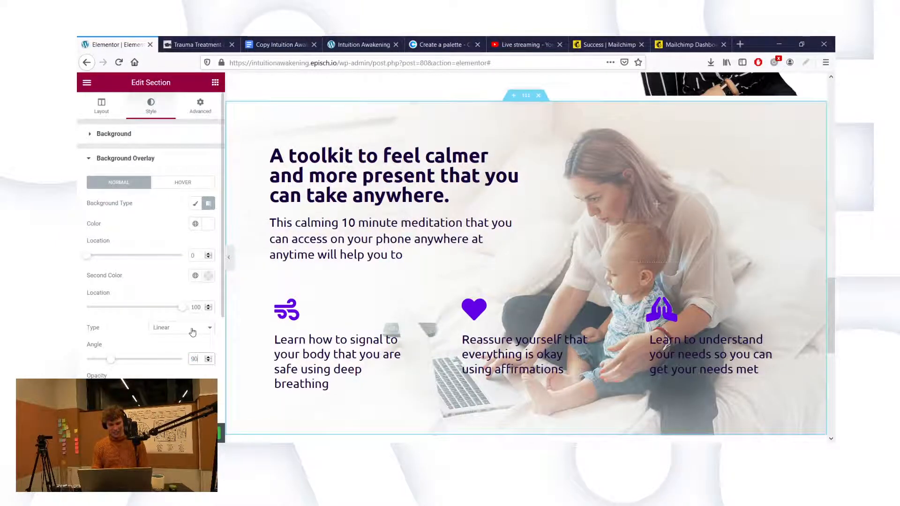
{"action": "left_click_drag", "start_coordinate": [89, 257], "coordinate": [140, 256]}
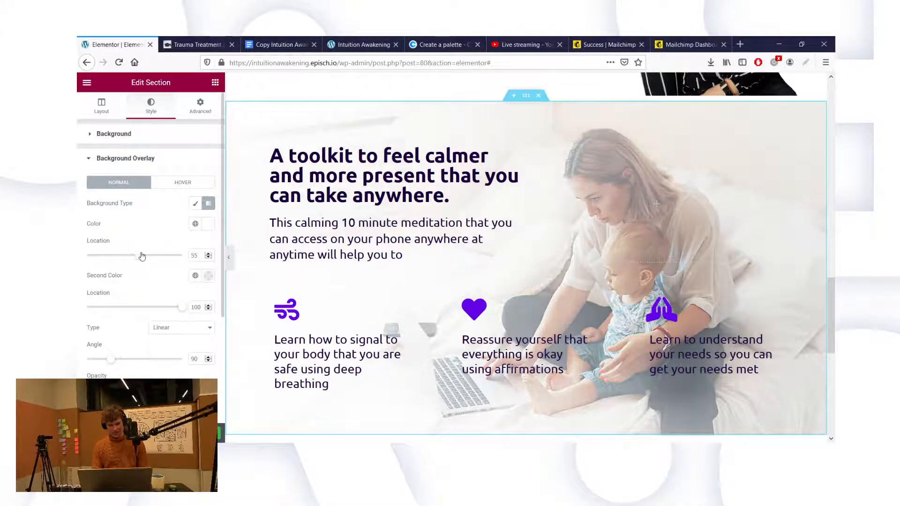
{"action": "double_click", "coordinate": [199, 360]}
{"action": "type", "text": "180"}
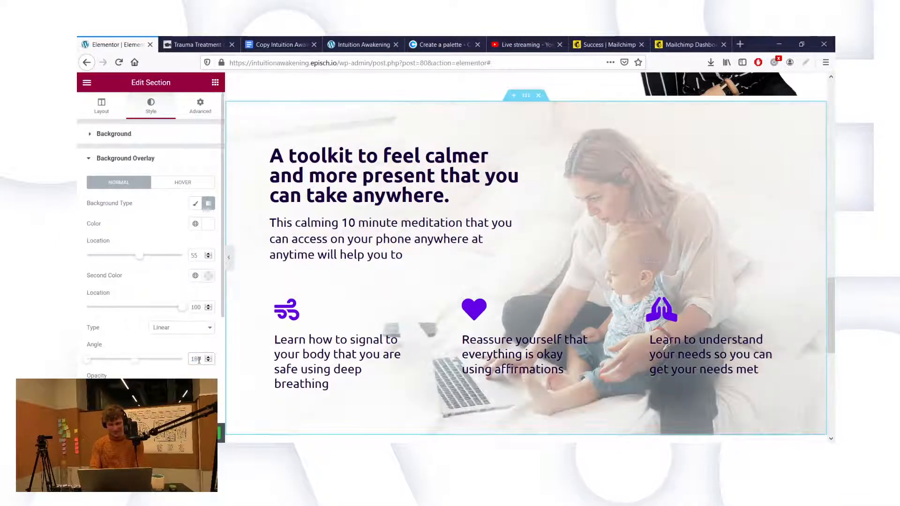
{"action": "left_click", "coordinate": [208, 224]}
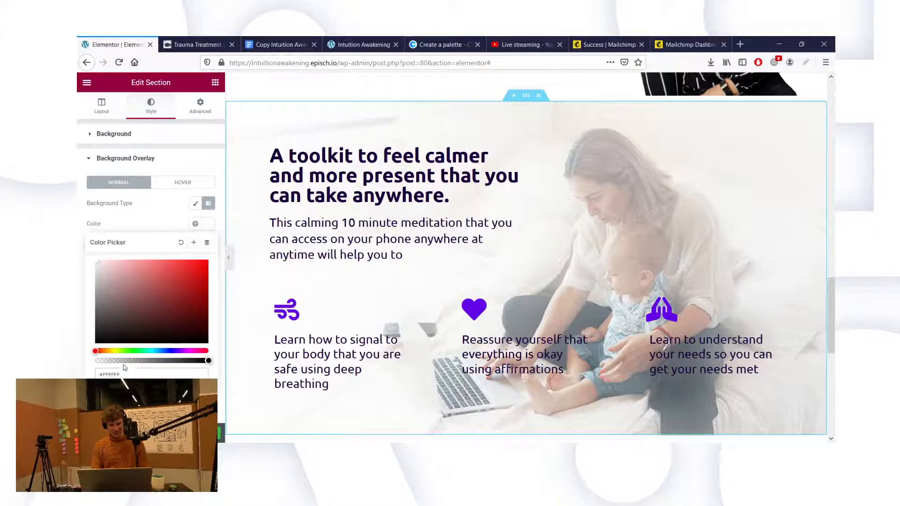
Step: Make the first gradient colour transparent and the second colour opaque white
{"action": "left_click", "coordinate": [97, 360]}
{"action": "left_click", "coordinate": [151, 203]}
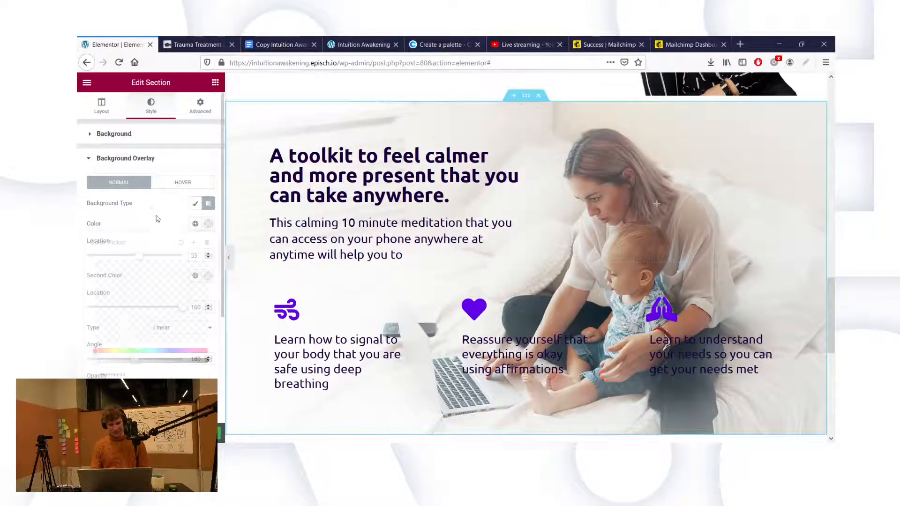
{"action": "left_click", "coordinate": [208, 275]}
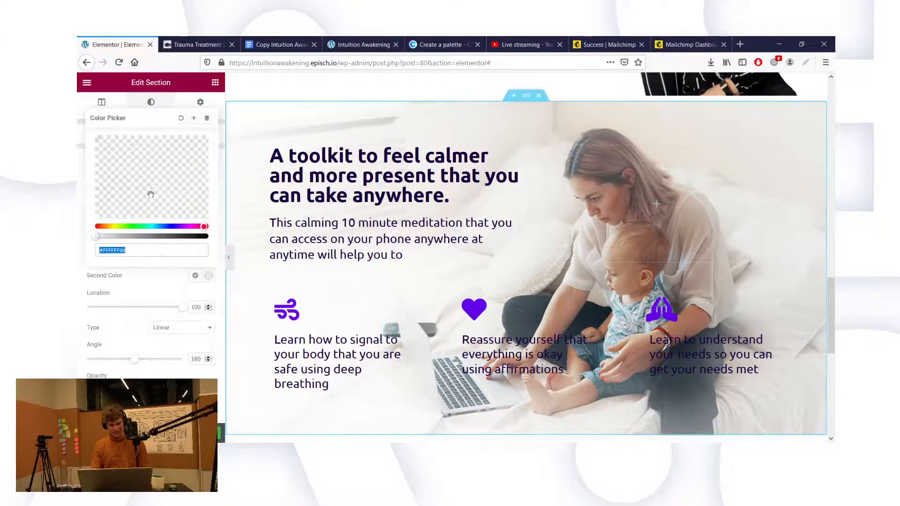
{"action": "type", "text": "#6B262E00"}
{"action": "left_click_drag", "start_coordinate": [79, 103], "coordinate": [79, 101]}
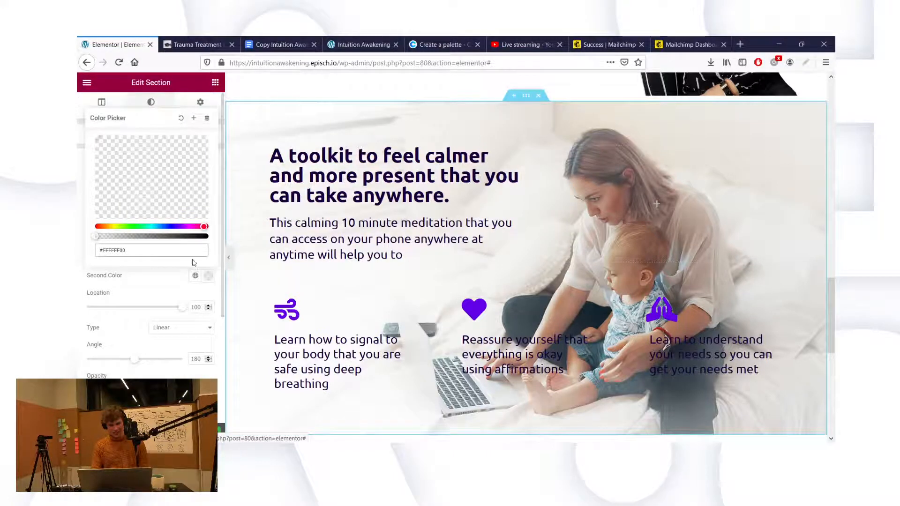
{"action": "mouse_move", "coordinate": [202, 237]}
{"action": "left_mouse_down"}
{"action": "mouse_move", "coordinate": [227, 236]}
{"action": "mouse_move", "coordinate": [127, 296]}
{"action": "mouse_move", "coordinate": [210, 237]}
{"action": "left_mouse_up"}
{"action": "left_click", "coordinate": [187, 294]}
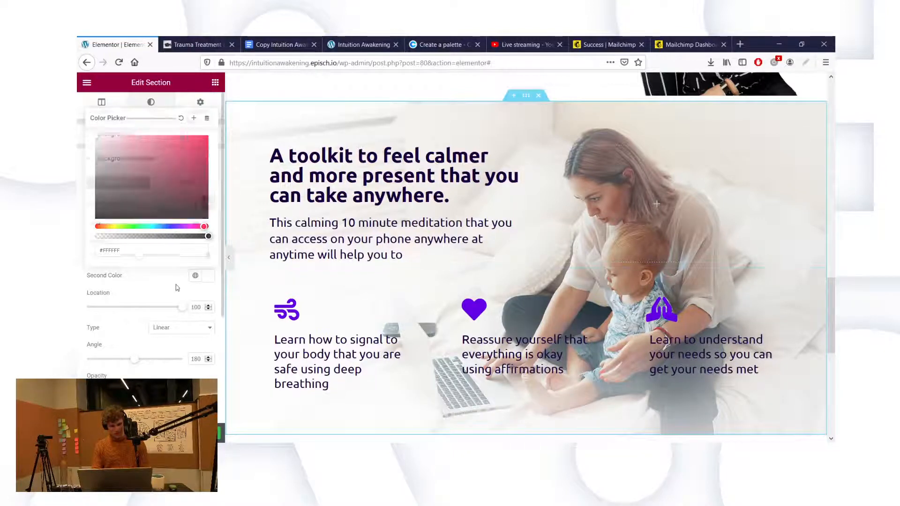
Step: Set the overlay gradient stops to locations 46 and 70
{"action": "mouse_move", "coordinate": [138, 253]}
{"action": "left_mouse_down"}
{"action": "mouse_move", "coordinate": [121, 269]}
{"action": "mouse_move", "coordinate": [131, 269]}
{"action": "left_mouse_up"}
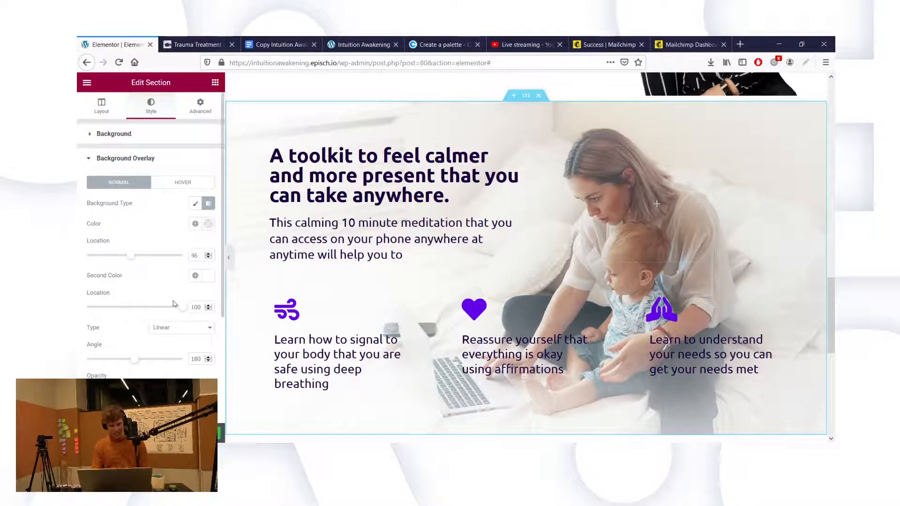
{"action": "left_click_drag", "start_coordinate": [181, 311], "coordinate": [145, 308]}
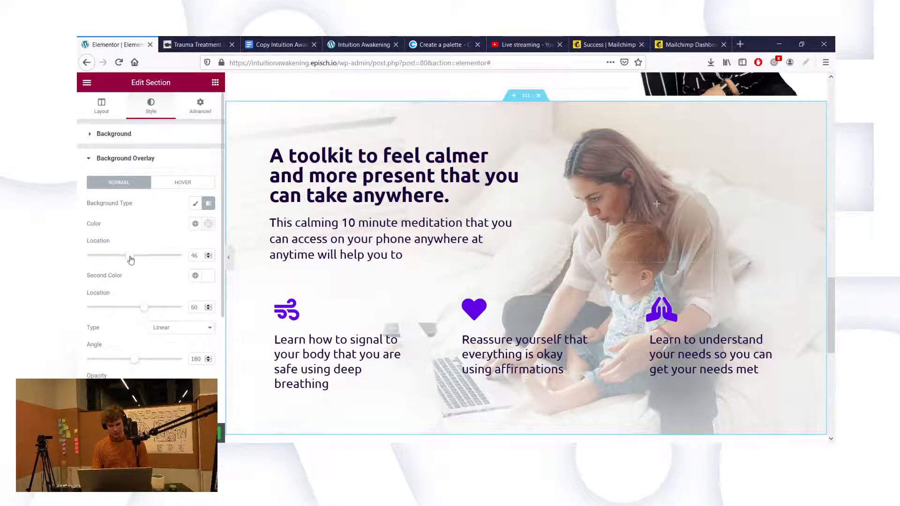
{"action": "left_click_drag", "start_coordinate": [130, 260], "coordinate": [121, 262]}
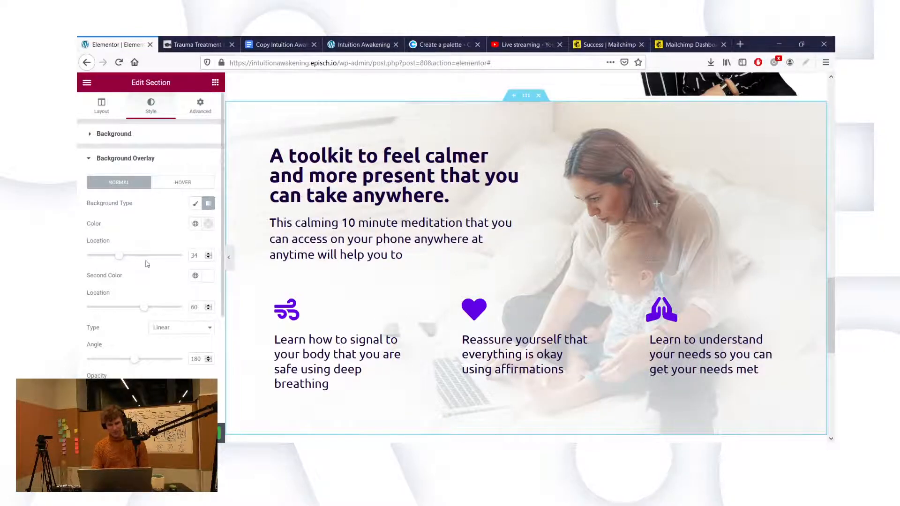
{"action": "mouse_move", "coordinate": [133, 260]}
{"action": "left_mouse_down"}
{"action": "mouse_move", "coordinate": [140, 259]}
{"action": "mouse_move", "coordinate": [130, 256]}
{"action": "left_mouse_up"}
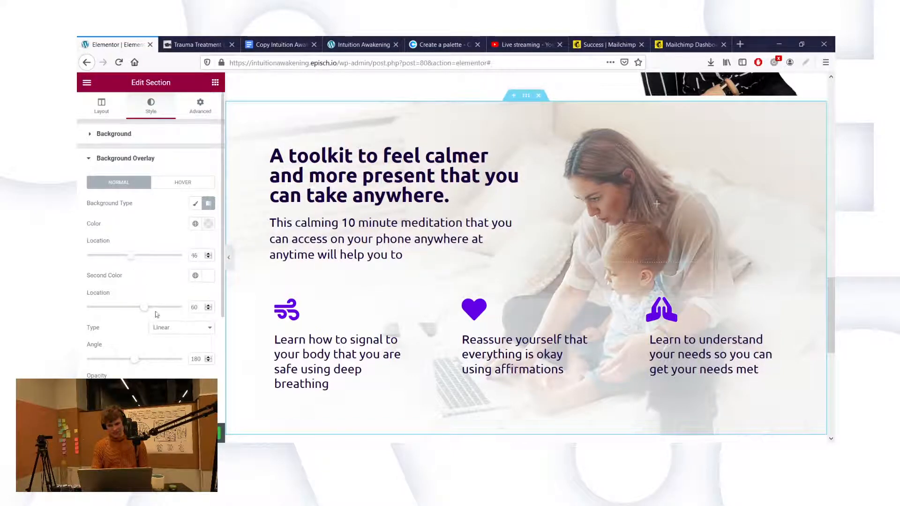
{"action": "left_click_drag", "start_coordinate": [144, 311], "coordinate": [151, 312]}
{"action": "left_click_drag", "start_coordinate": [151, 311], "coordinate": [154, 310]}
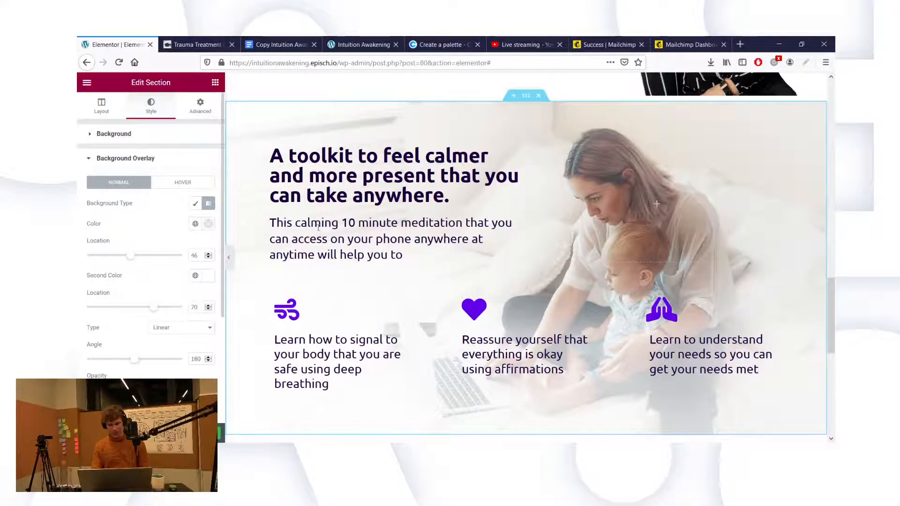
{"action": "scroll", "coordinate": [554, 318], "scroll_direction": "down", "scroll_amount": 2}
Step: Select the inner section with the three icon columns and show its Style background settings
{"action": "scroll", "coordinate": [554, 318], "scroll_direction": "up", "scroll_amount": 8}
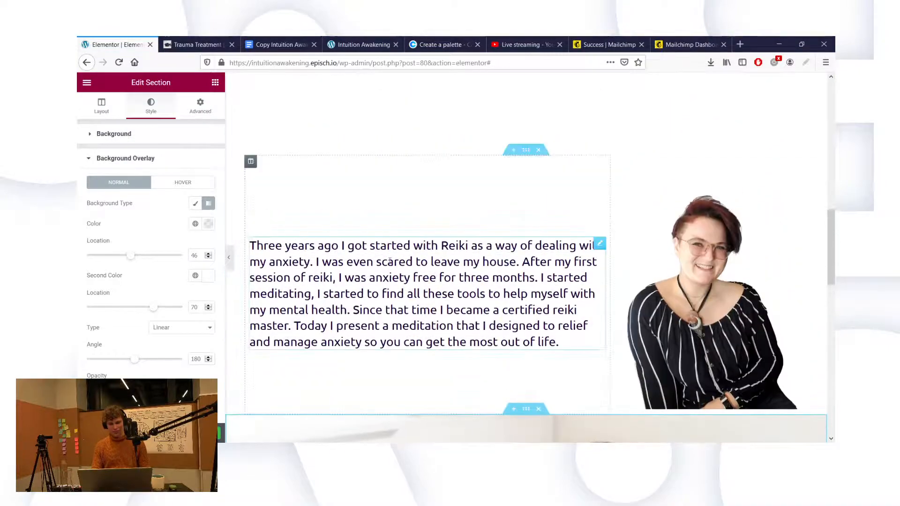
{"action": "scroll", "coordinate": [440, 282], "scroll_direction": "down", "scroll_amount": 9}
{"action": "scroll", "coordinate": [440, 339], "scroll_direction": "down", "scroll_amount": 6}
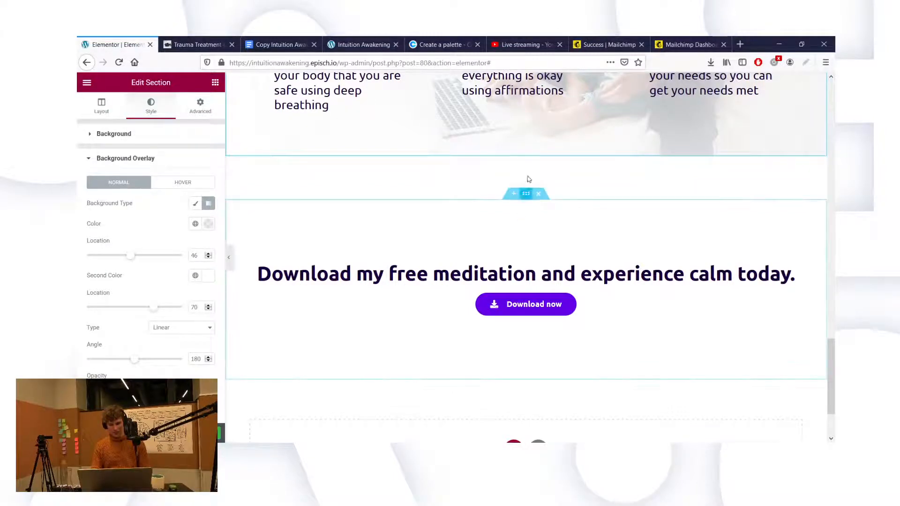
{"action": "scroll", "coordinate": [533, 172], "scroll_direction": "up", "scroll_amount": 3}
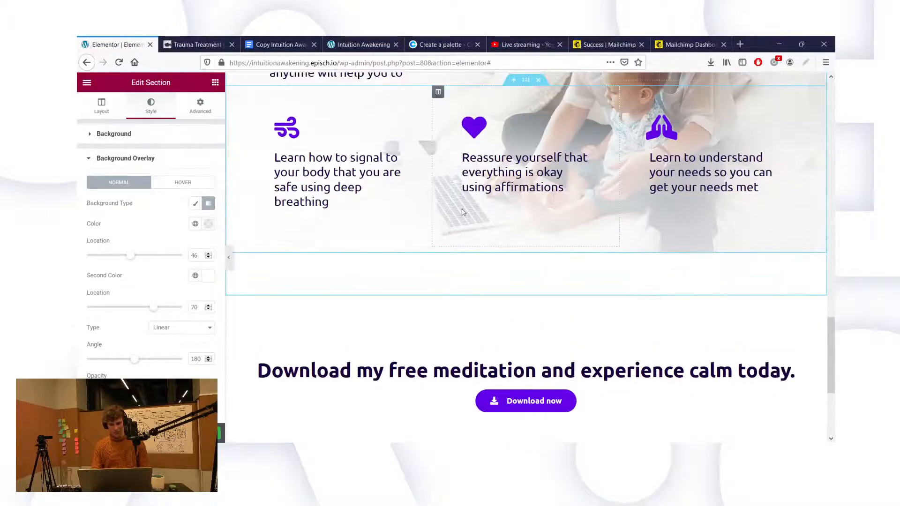
{"action": "scroll", "coordinate": [412, 265], "scroll_direction": "up", "scroll_amount": 2}
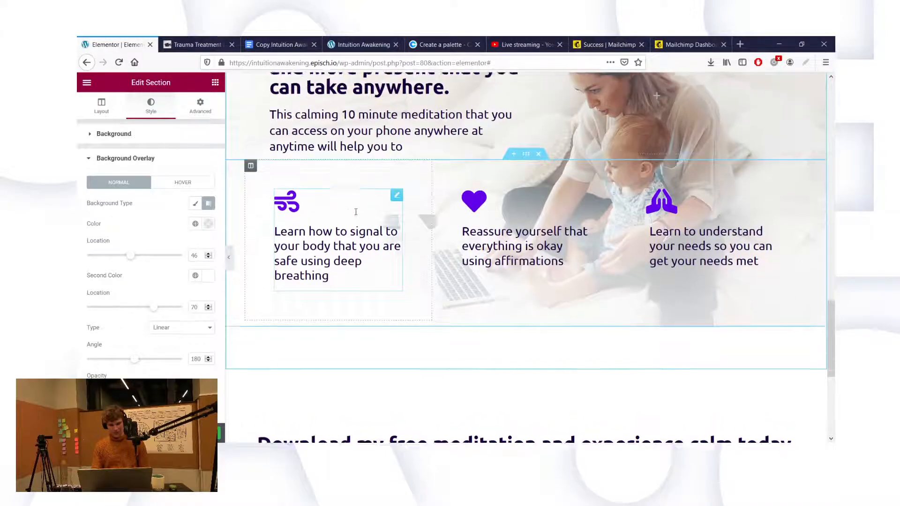
{"action": "left_click", "coordinate": [526, 160]}
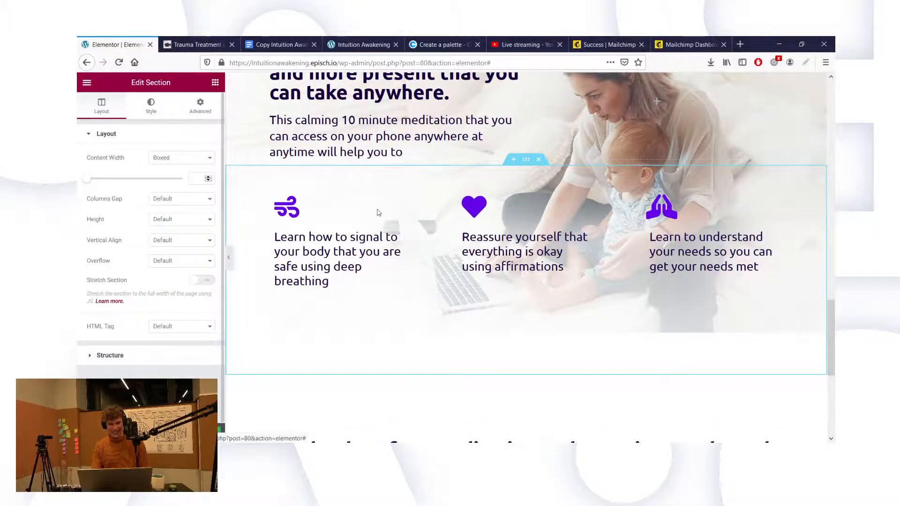
{"action": "scroll", "coordinate": [378, 209], "scroll_direction": "up", "scroll_amount": 2}
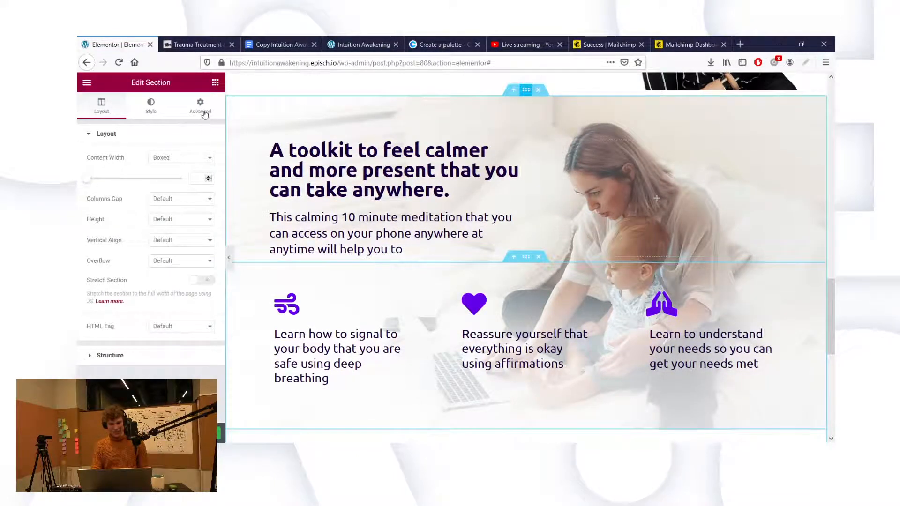
{"action": "left_click", "coordinate": [151, 106]}
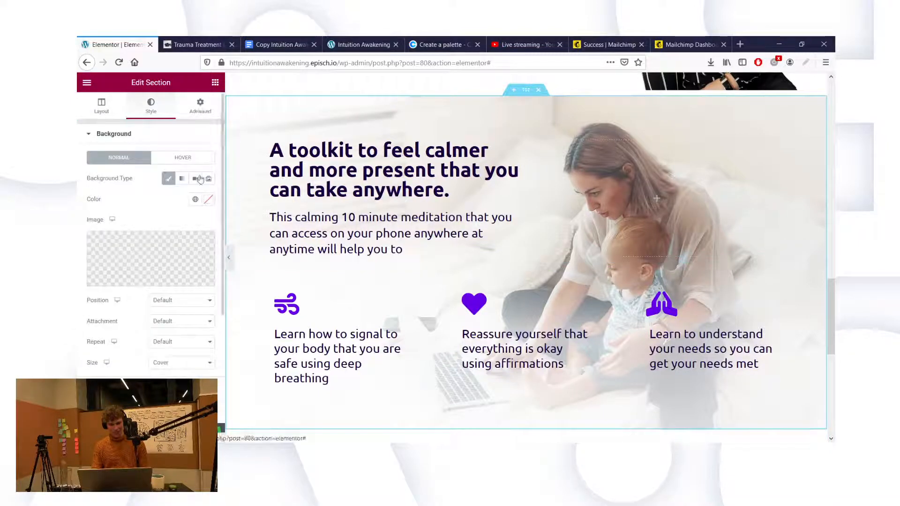
Step: Change the heading section's bottom margin to -320
{"action": "left_click", "coordinate": [209, 103]}
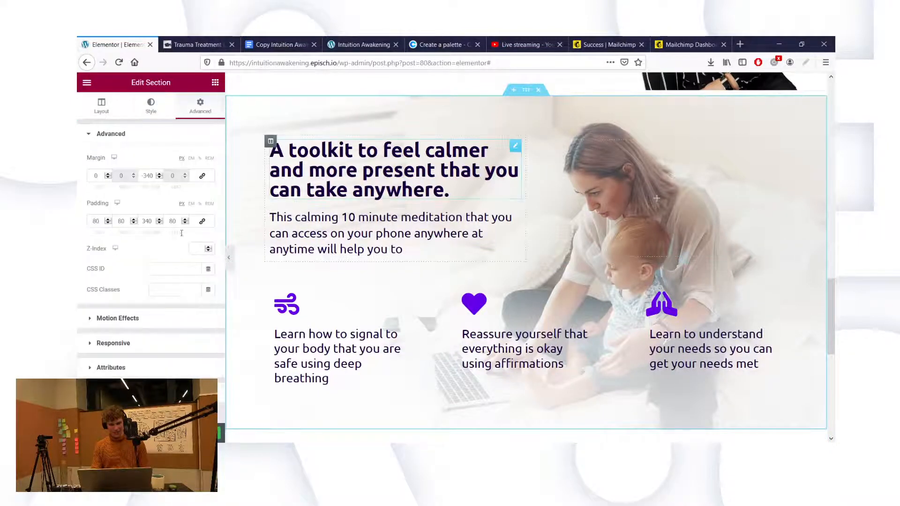
{"action": "left_click", "coordinate": [149, 176]}
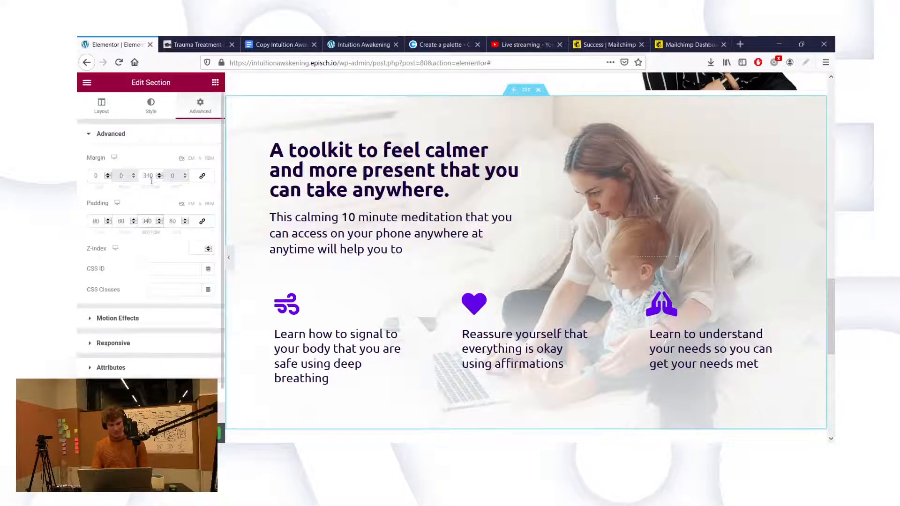
{"action": "key", "text": "BackSpace"}
{"action": "type", "text": "2"}
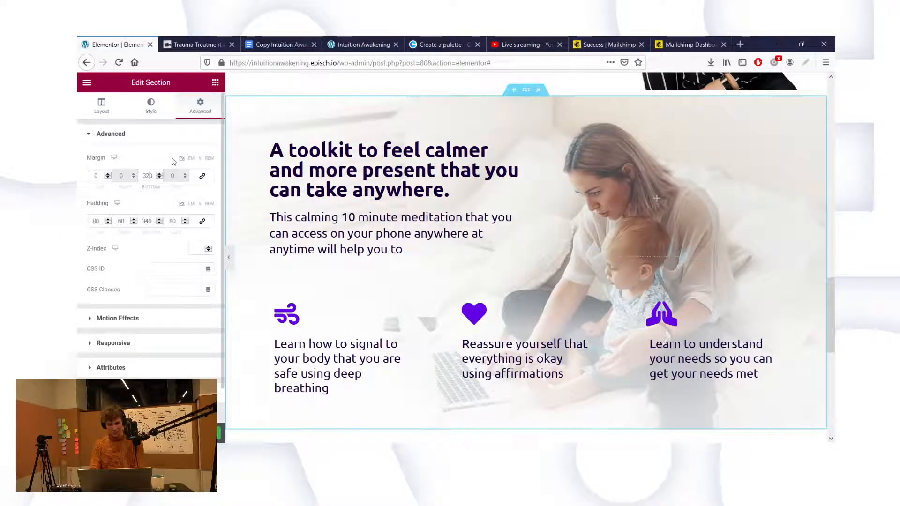
{"action": "scroll", "coordinate": [422, 197], "scroll_direction": "down", "scroll_amount": 1}
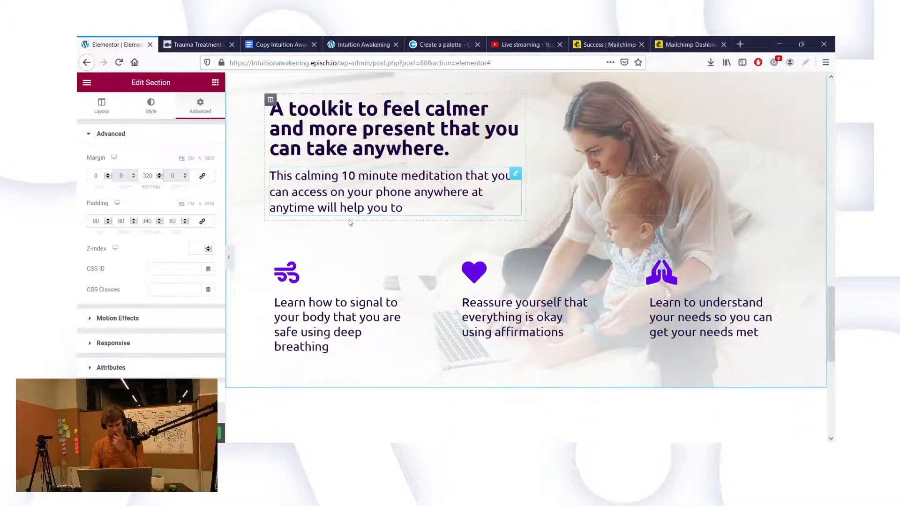
{"action": "scroll", "coordinate": [492, 405], "scroll_direction": "down", "scroll_amount": 2}
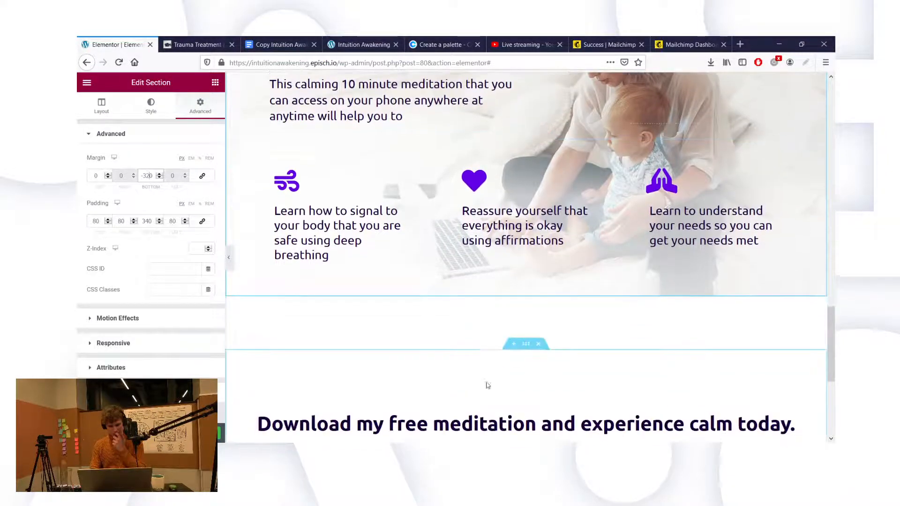
Step: Select the three-icon section and highlight its 100 bottom padding value
{"action": "left_click", "coordinate": [525, 346]}
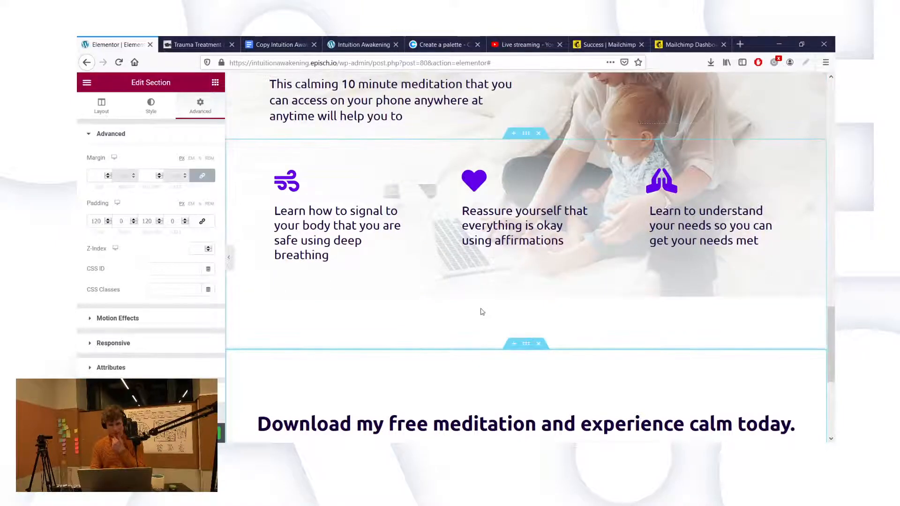
{"action": "left_click", "coordinate": [525, 137]}
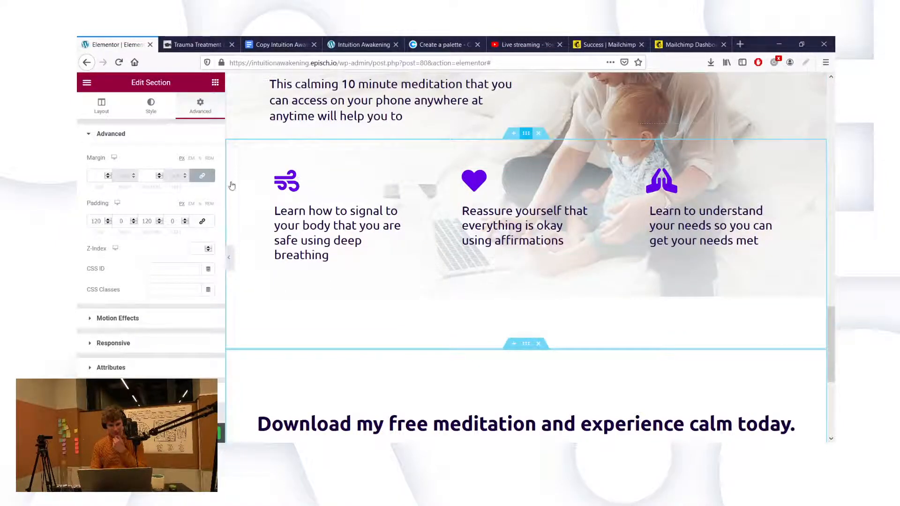
{"action": "left_click", "coordinate": [200, 106]}
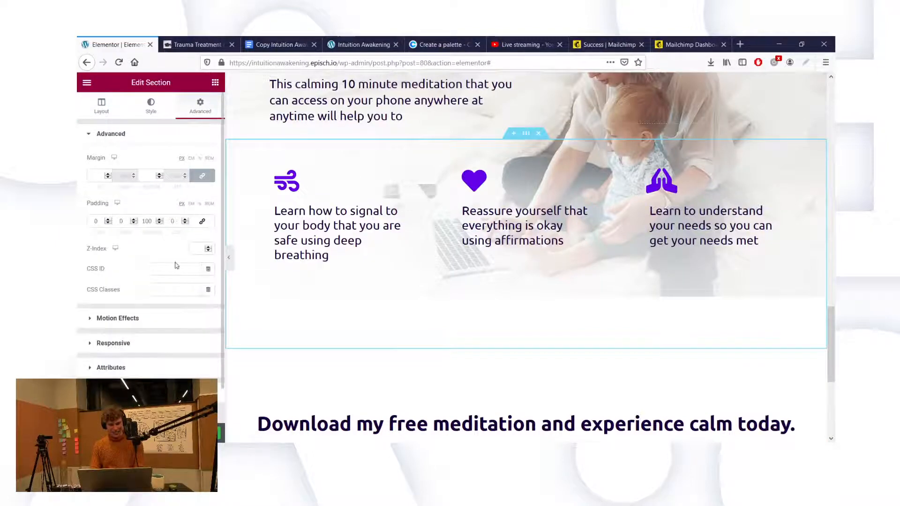
{"action": "double_click", "coordinate": [148, 221]}
Step: Set the icon section's bottom padding to 0 and check the preview
{"action": "type", "text": "0"}
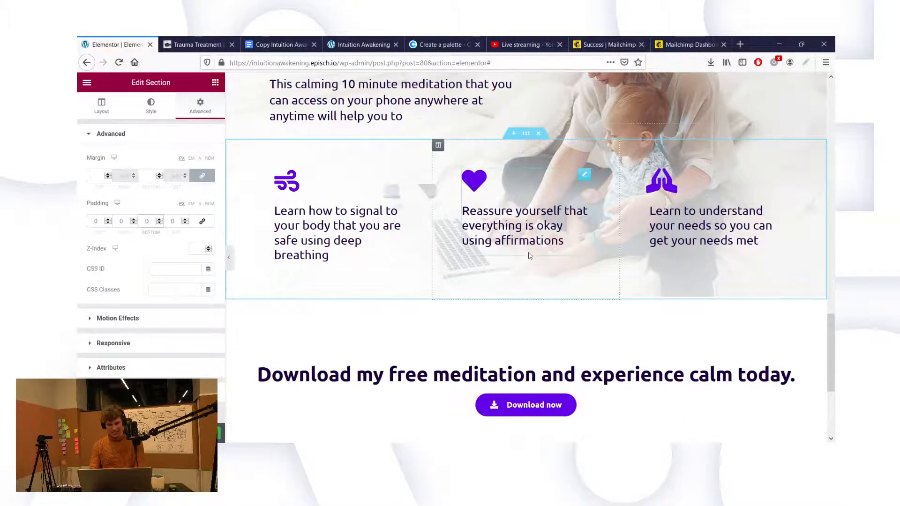
{"action": "scroll", "coordinate": [544, 327], "scroll_direction": "up", "scroll_amount": 2}
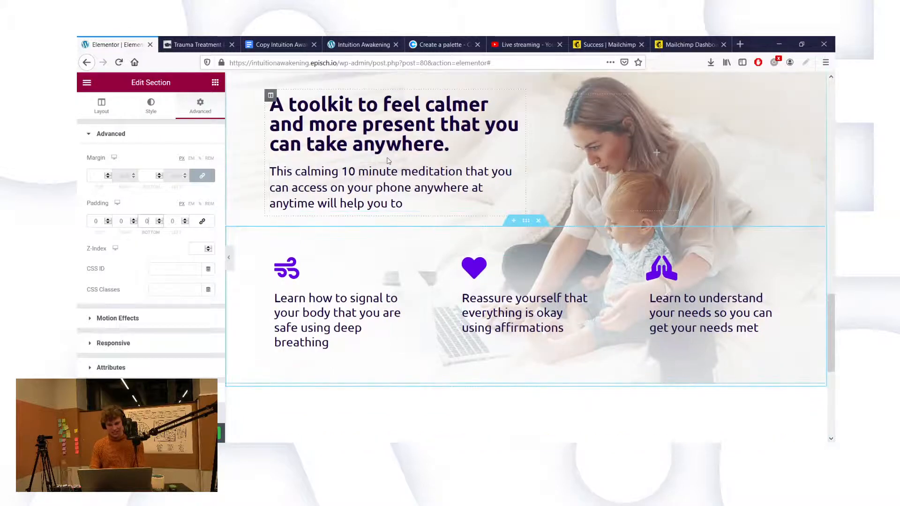
{"action": "scroll", "coordinate": [382, 160], "scroll_direction": "up", "scroll_amount": 2}
{"action": "scroll", "coordinate": [332, 135], "scroll_direction": "down", "scroll_amount": 3}
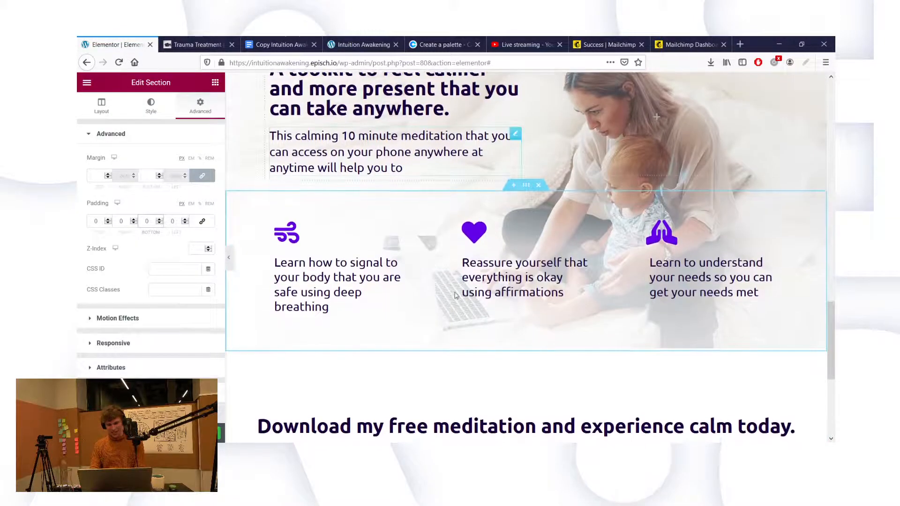
{"action": "scroll", "coordinate": [512, 134], "scroll_direction": "down", "scroll_amount": 2}
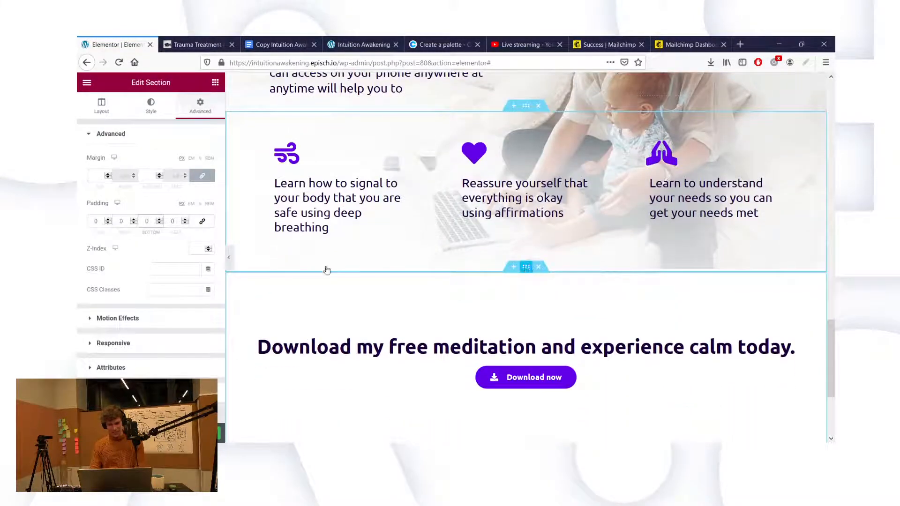
{"action": "scroll", "coordinate": [356, 318], "scroll_direction": "up", "scroll_amount": 3}
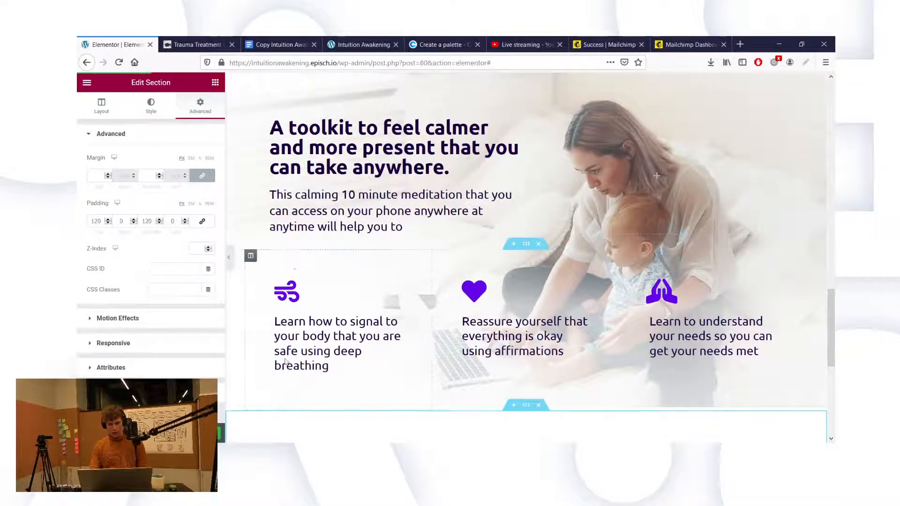
Step: Review the toolkit section again, then switch to Photoshop's Save for Web on the faded photo
{"action": "scroll", "coordinate": [343, 239], "scroll_direction": "up", "scroll_amount": 5}
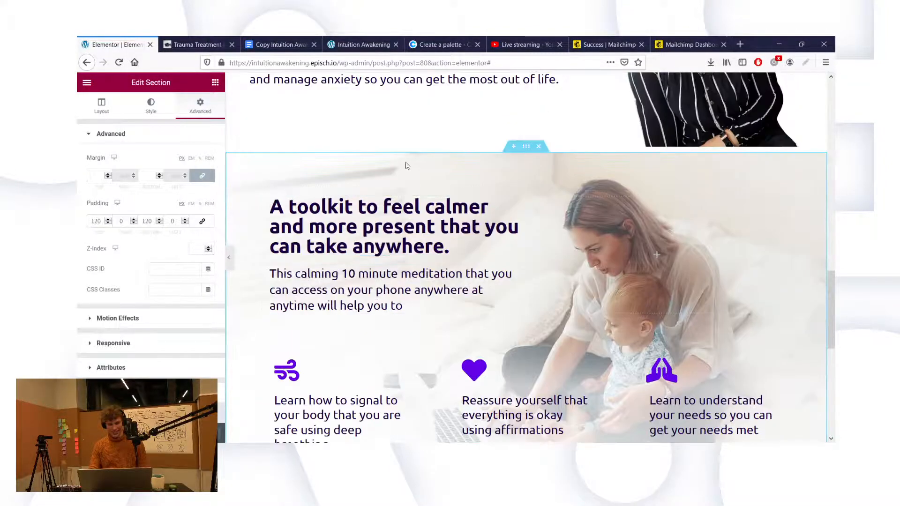
{"action": "scroll", "coordinate": [407, 164], "scroll_direction": "up", "scroll_amount": 10}
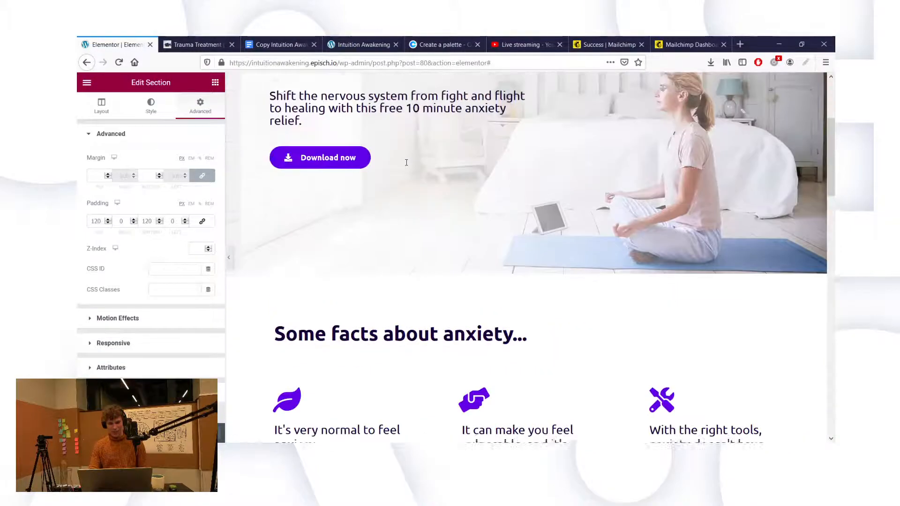
{"action": "scroll", "coordinate": [407, 166], "scroll_direction": "up", "scroll_amount": 2}
{"action": "scroll", "coordinate": [407, 166], "scroll_direction": "down", "scroll_amount": 20}
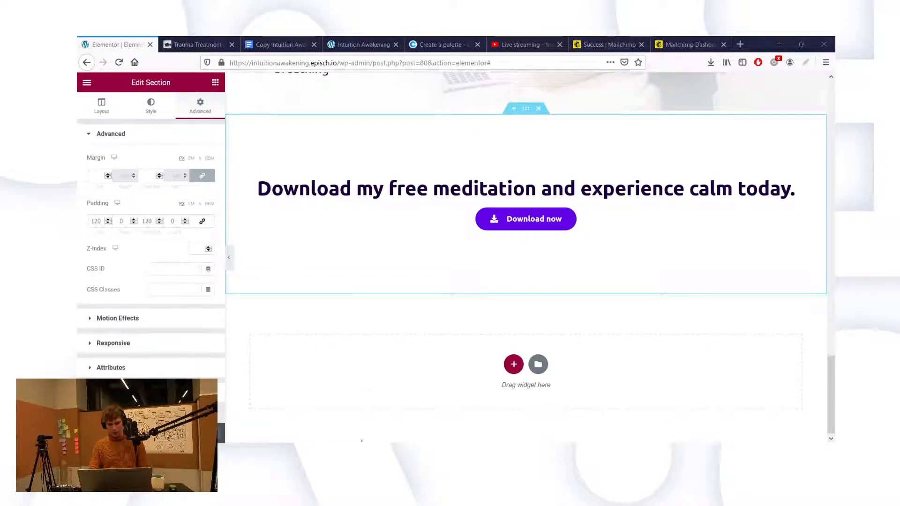
{"action": "key", "text": "alt+Tab"}
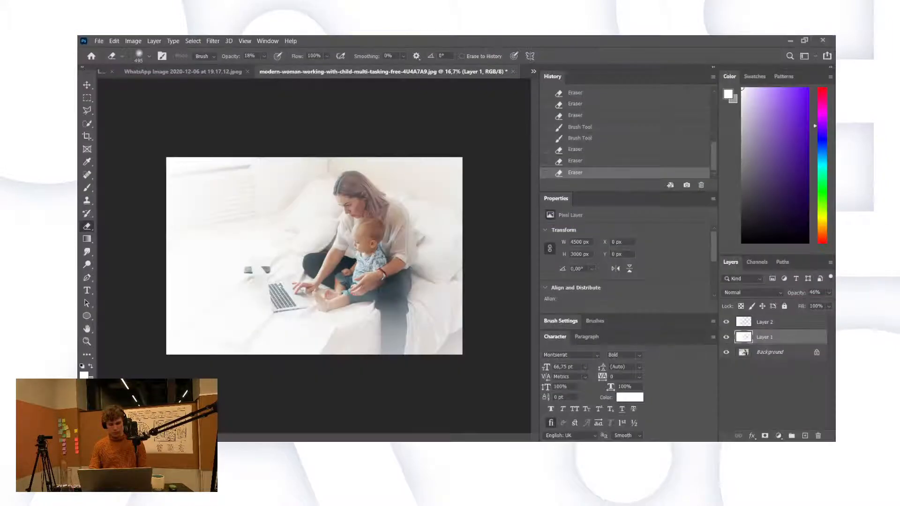
{"action": "key", "text": "ctrl+alt+shift+s"}
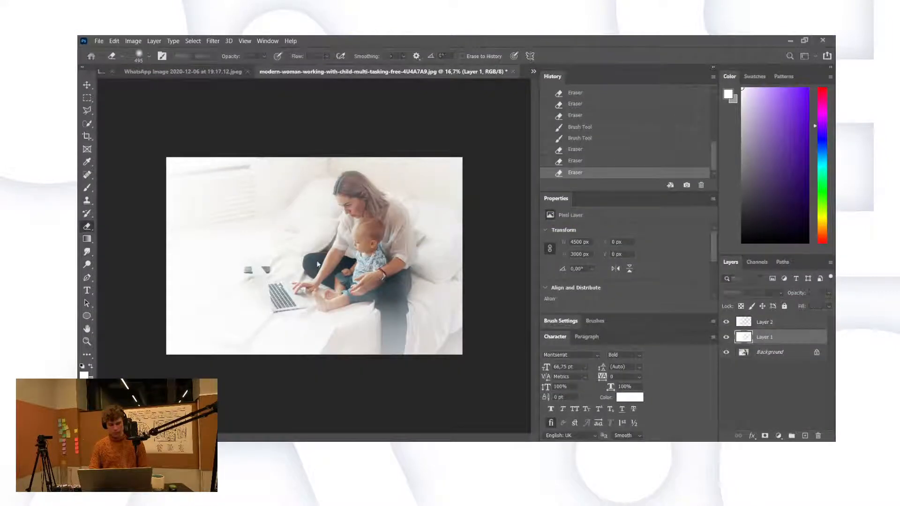
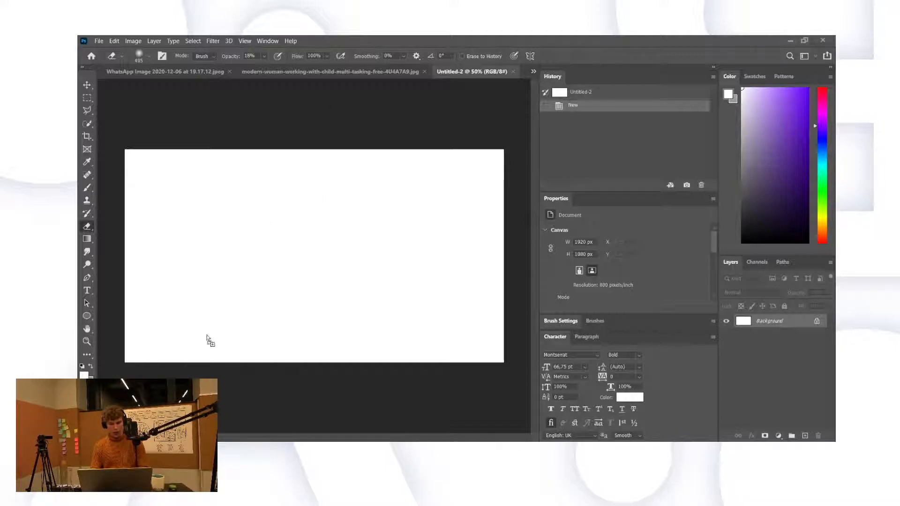
Step: Place the Intuition Awakening logo on the 1920×1080 Photoshop canvas and commit it
{"action": "left_click_drag", "start_coordinate": [207, 336], "coordinate": [208, 334]}
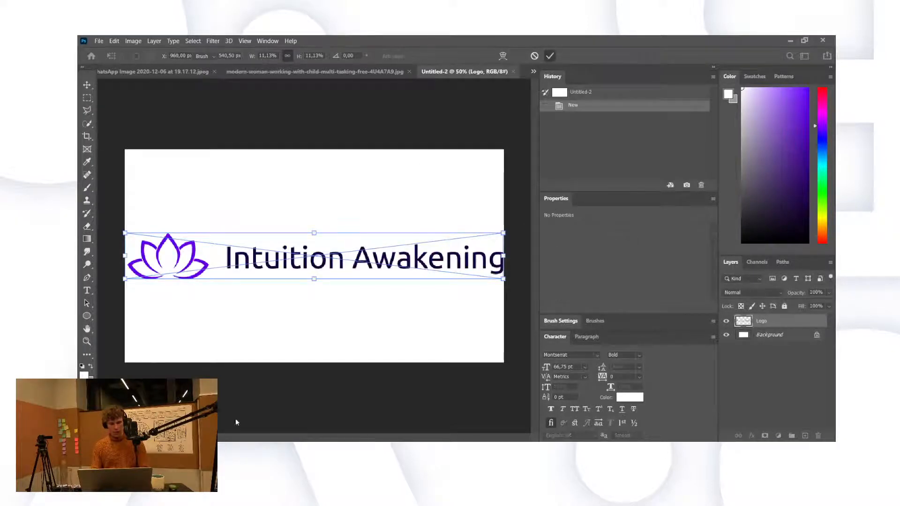
{"action": "left_click", "coordinate": [550, 56]}
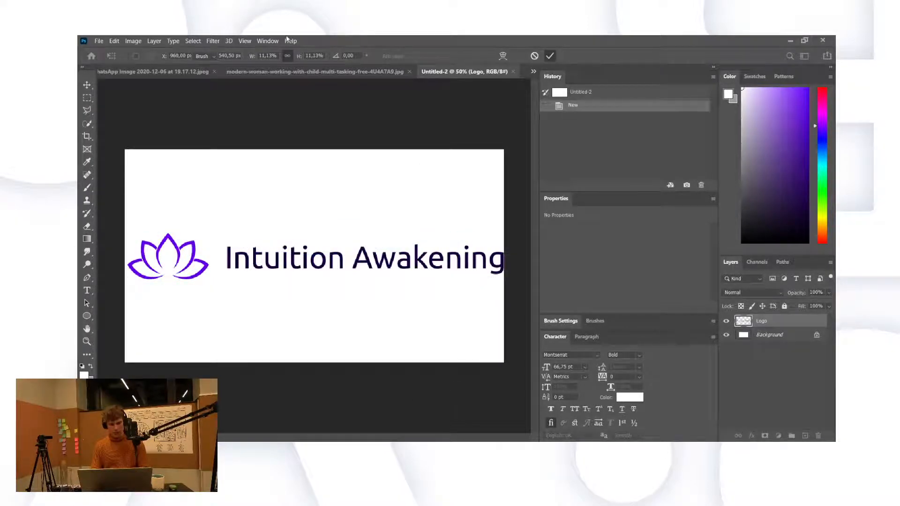
{"action": "key", "text": "e"}
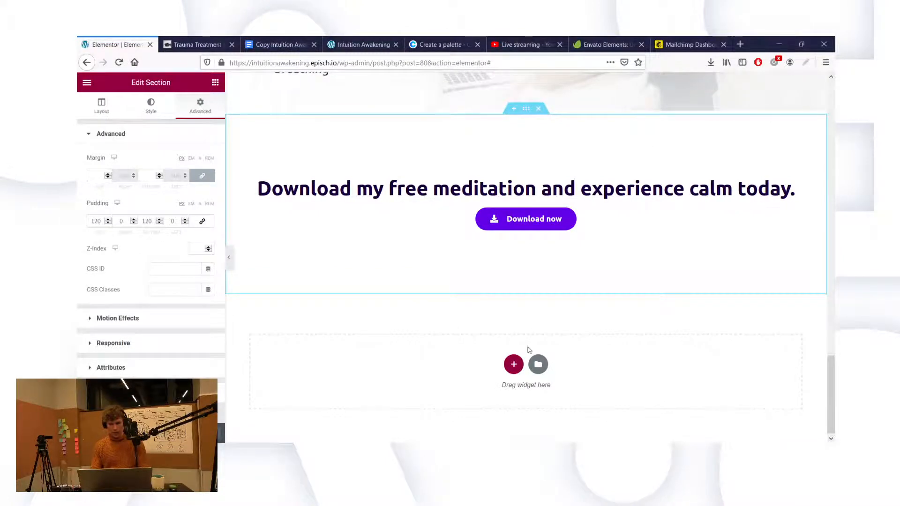
Step: Add an Image widget below the heading showing the newly uploaded Audio-Player.png
{"action": "left_click", "coordinate": [215, 82]}
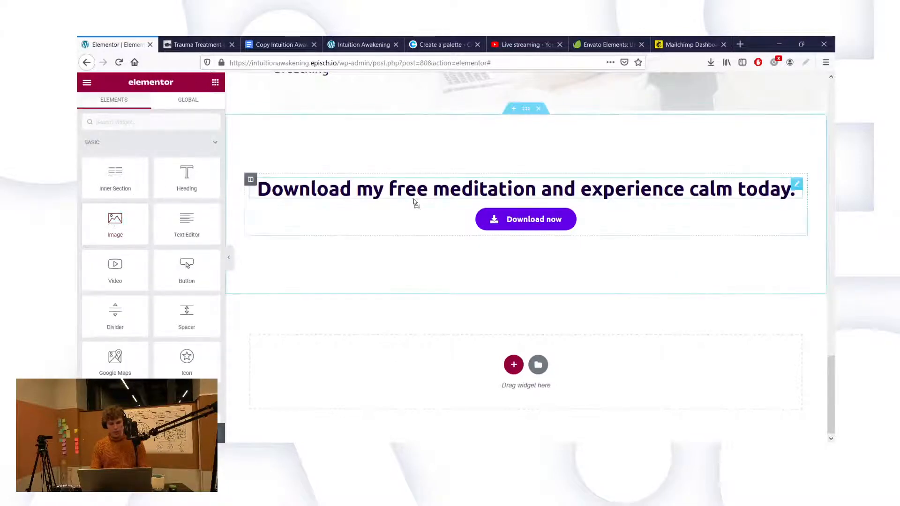
{"action": "left_click_drag", "start_coordinate": [417, 211], "coordinate": [417, 211]}
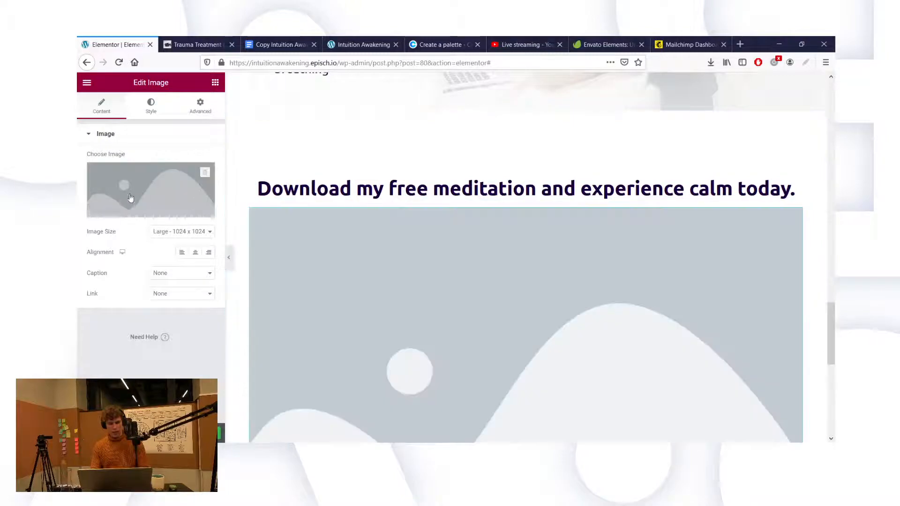
{"action": "left_click", "coordinate": [149, 214]}
{"action": "left_click", "coordinate": [117, 120]}
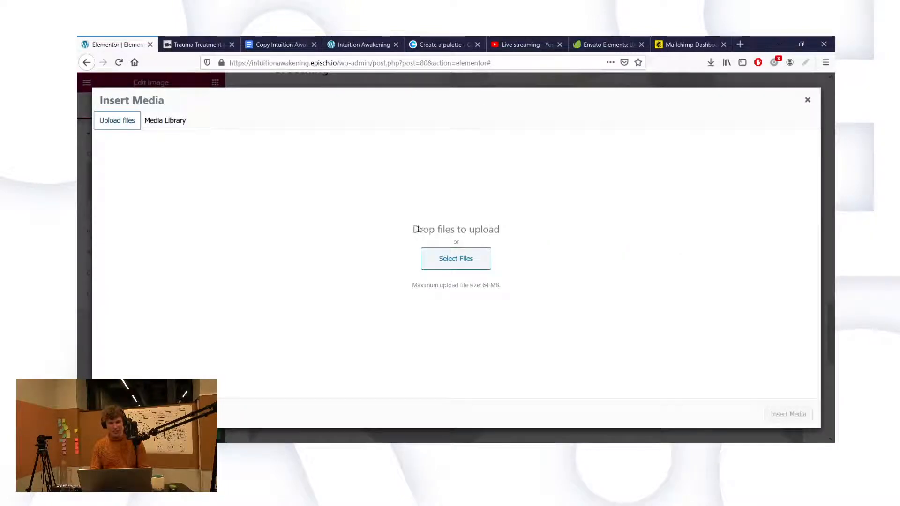
{"action": "left_click", "coordinate": [447, 263]}
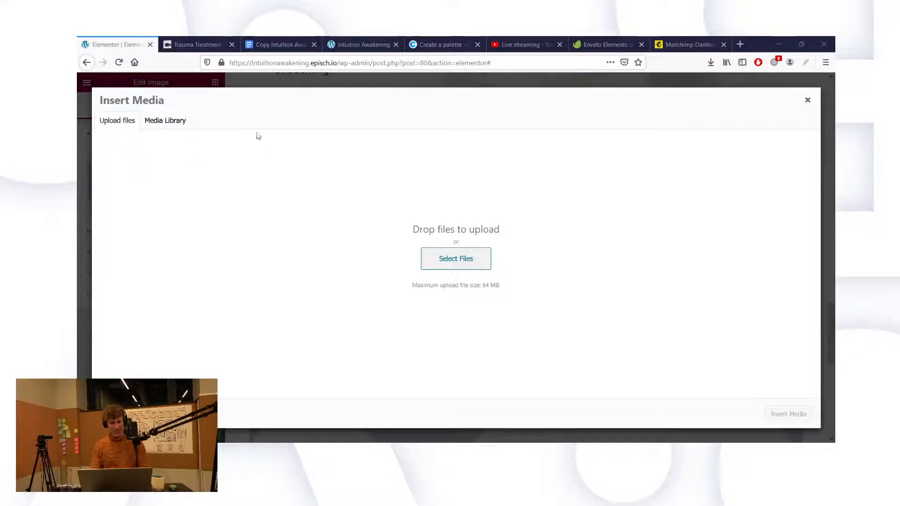
{"action": "left_click", "coordinate": [465, 232]}
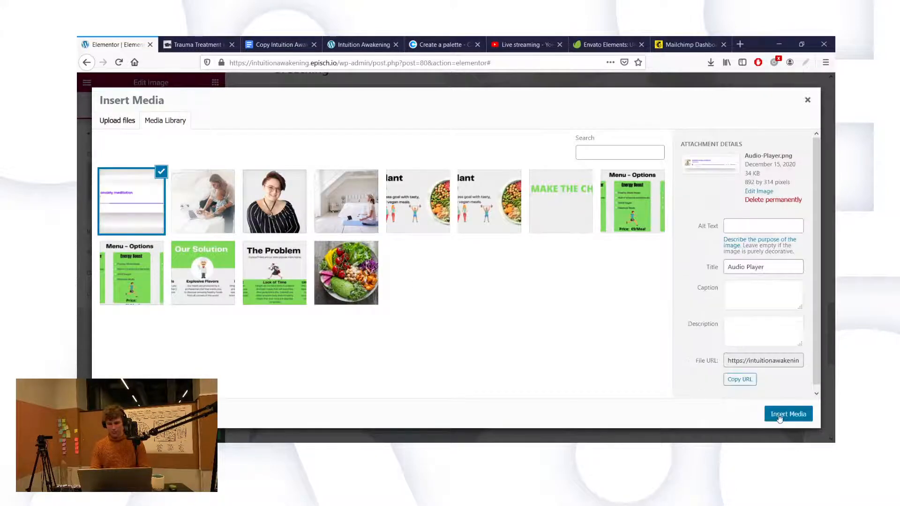
{"action": "left_click", "coordinate": [788, 415]}
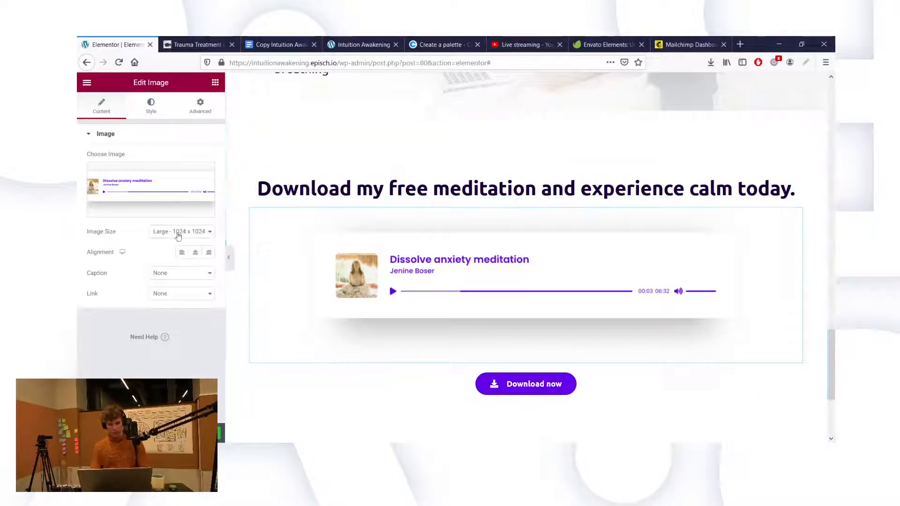
Step: Set the audio player image's size to Full and review it on the page
{"action": "left_click", "coordinate": [179, 319]}
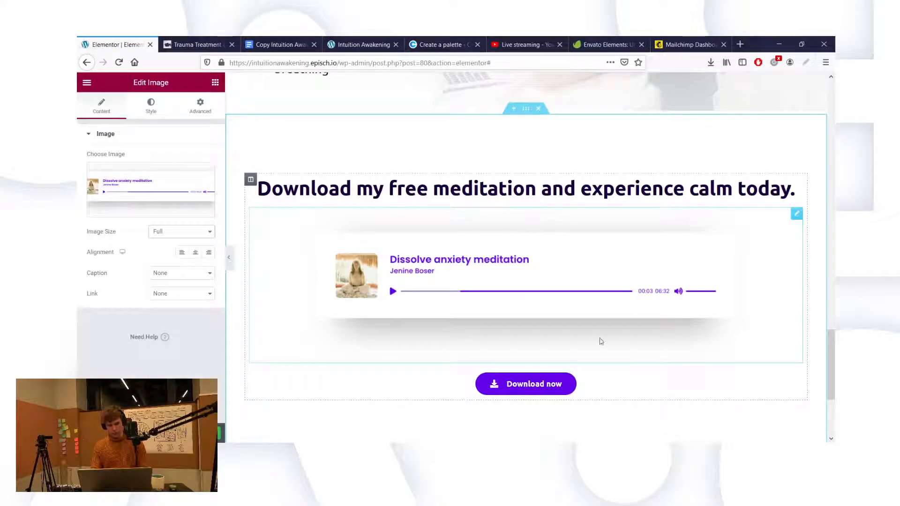
{"action": "scroll", "coordinate": [614, 287], "scroll_direction": "down", "scroll_amount": 1}
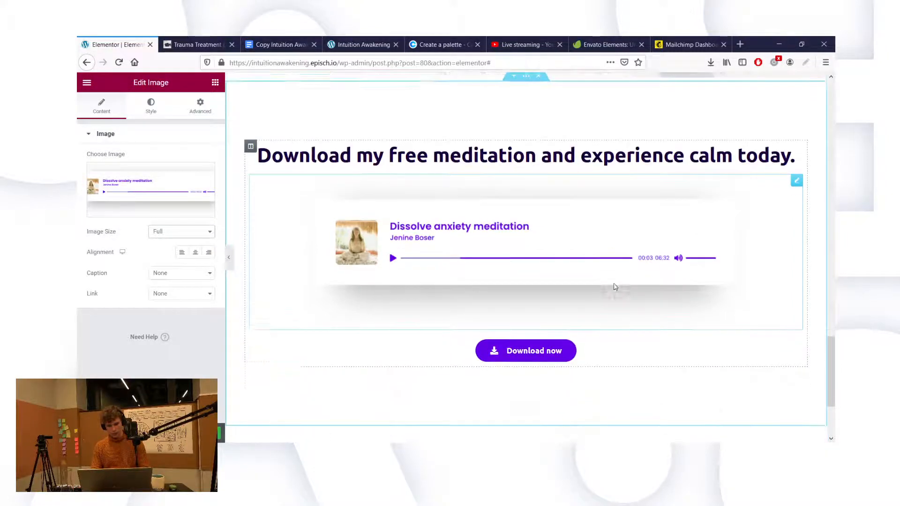
{"action": "scroll", "coordinate": [614, 288], "scroll_direction": "up", "scroll_amount": 3}
{"action": "scroll", "coordinate": [359, 261], "scroll_direction": "down", "scroll_amount": 4}
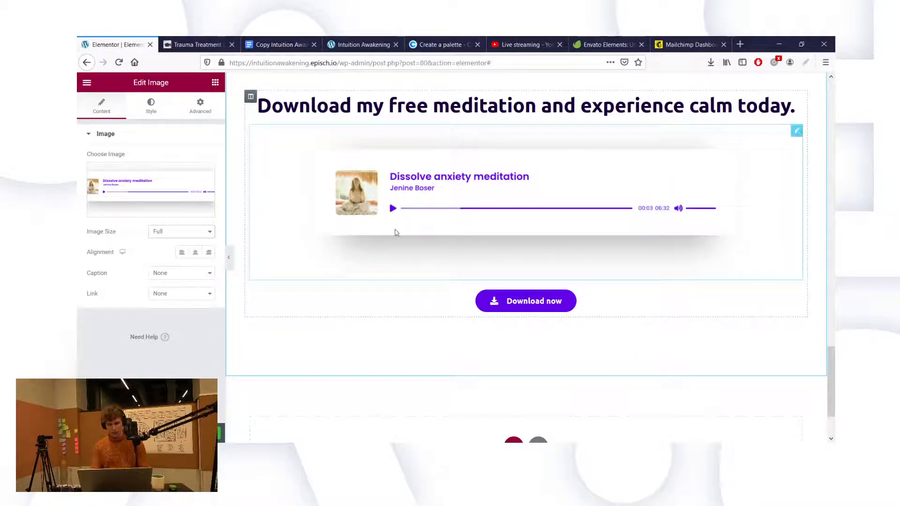
{"action": "scroll", "coordinate": [427, 234], "scroll_direction": "up", "scroll_amount": 1}
{"action": "scroll", "coordinate": [425, 235], "scroll_direction": "up", "scroll_amount": 1}
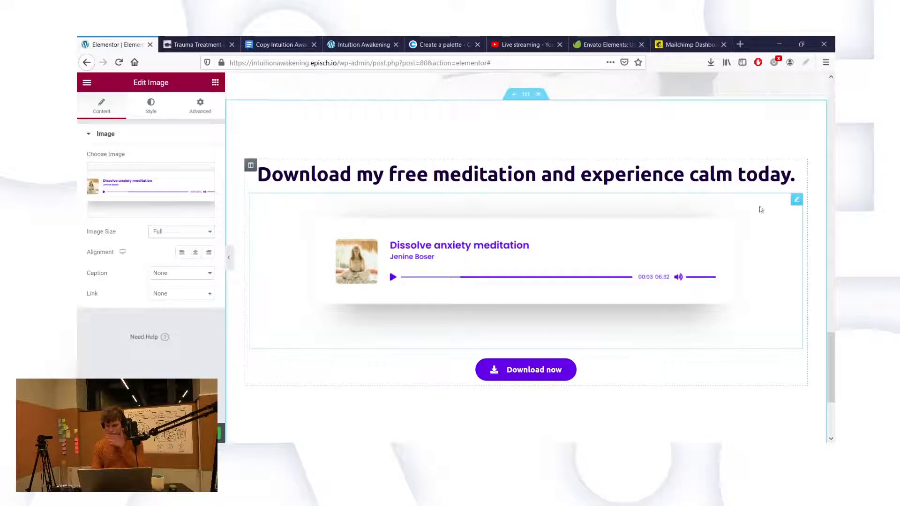
Step: Delete the audio player image widget from the section
{"action": "right_click", "coordinate": [796, 202]}
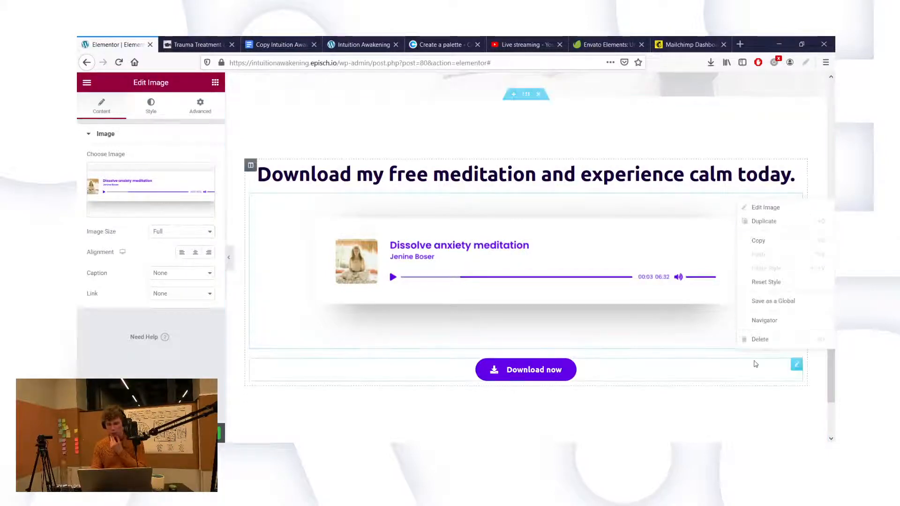
{"action": "left_click", "coordinate": [681, 238]}
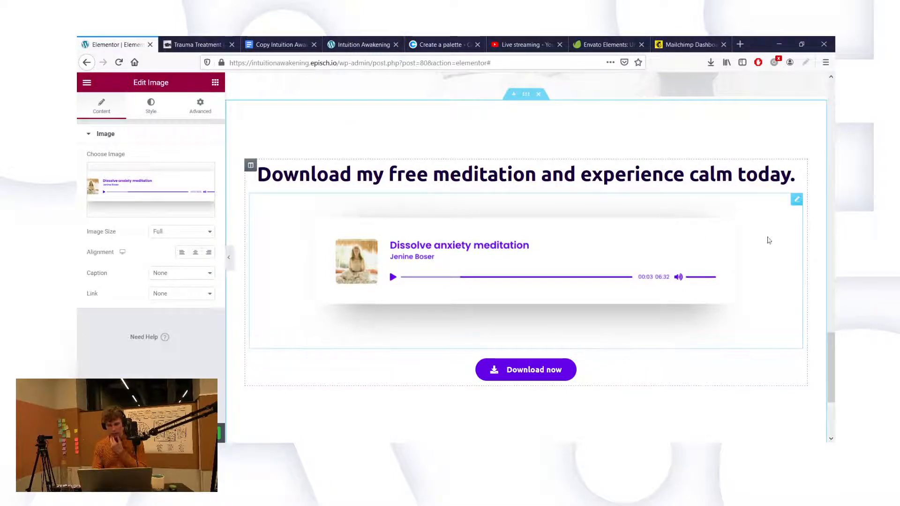
{"action": "right_click", "coordinate": [795, 202]}
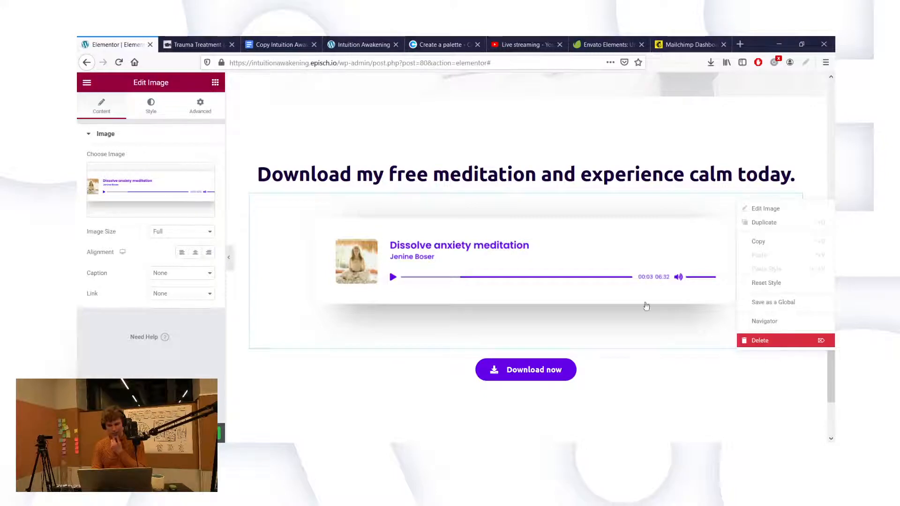
{"action": "key", "text": "Delete"}
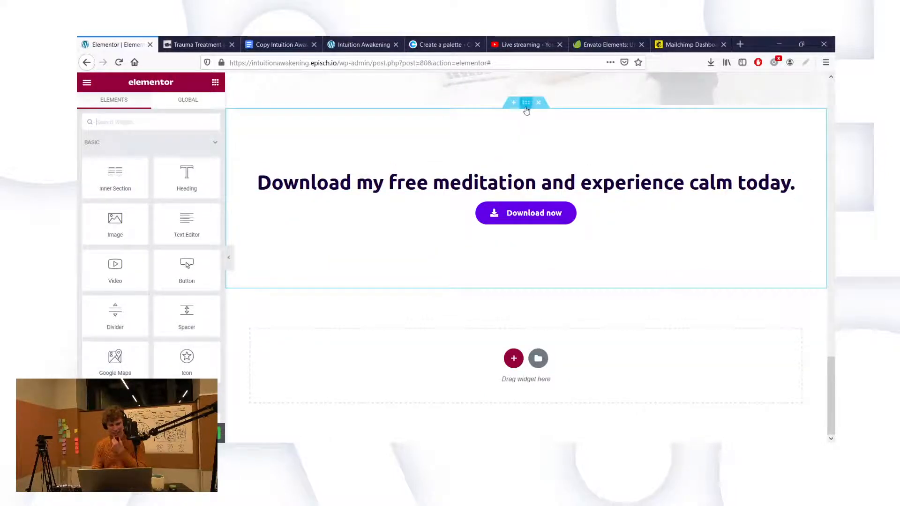
Step: Set the download section's content width to 600
{"action": "left_click", "coordinate": [327, 155]}
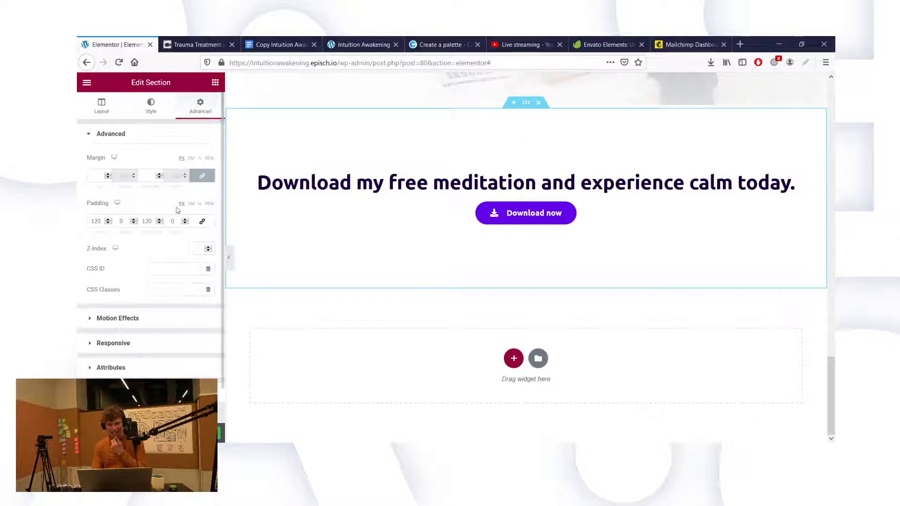
{"action": "left_click", "coordinate": [121, 114]}
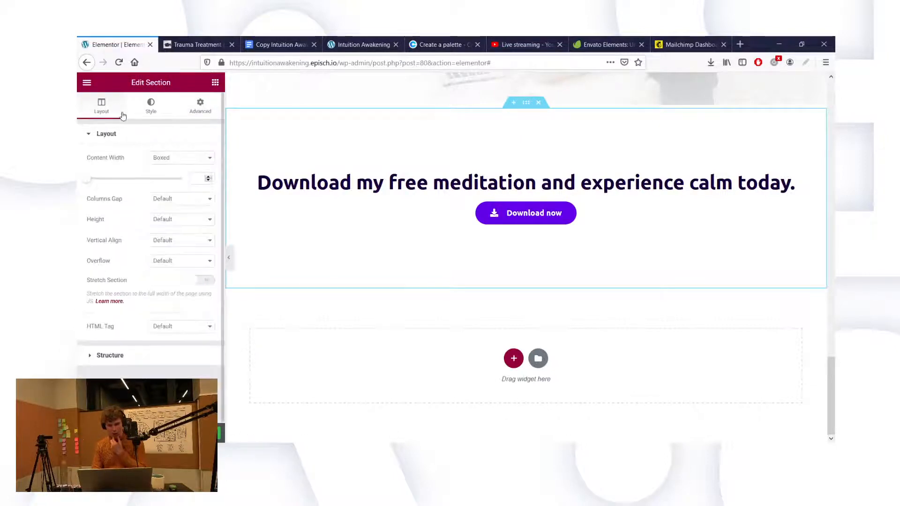
{"action": "left_click", "coordinate": [197, 179]}
{"action": "type", "text": "600"}
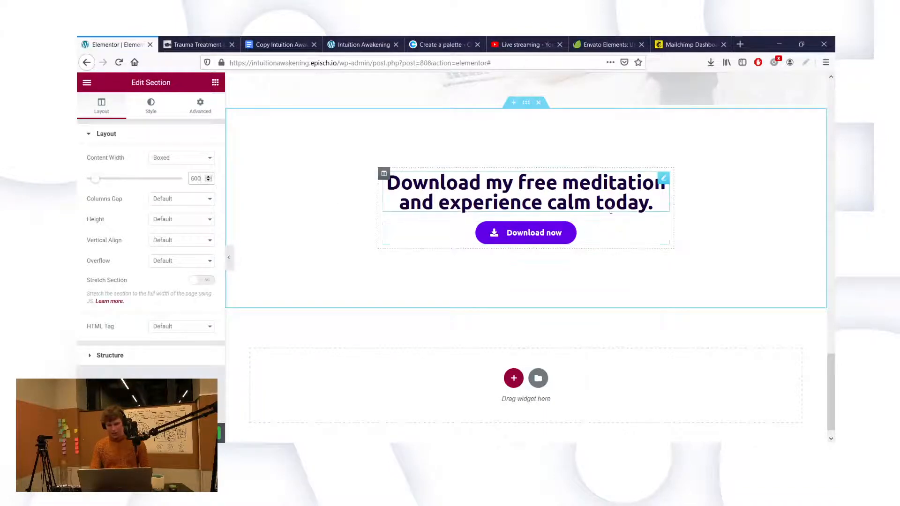
Step: Unlink the heading's margins and set its bottom margin to 30
{"action": "left_click", "coordinate": [663, 180]}
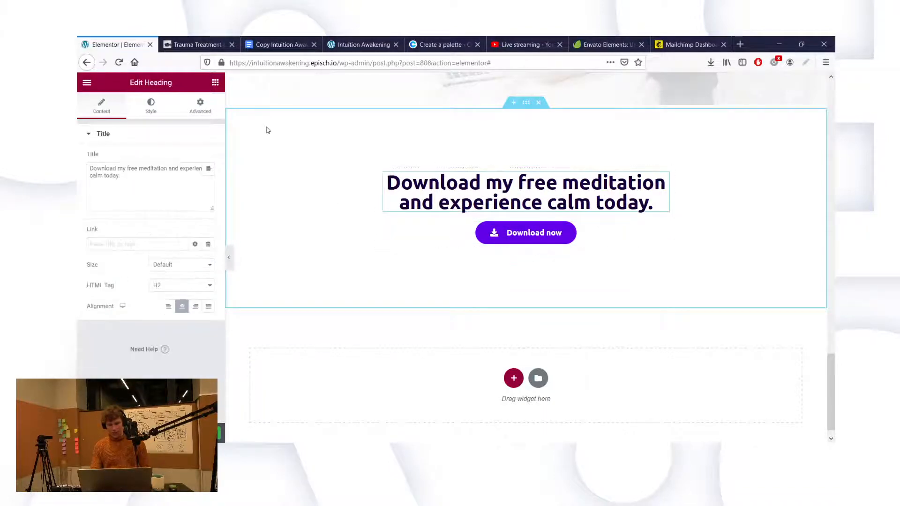
{"action": "left_click", "coordinate": [200, 110]}
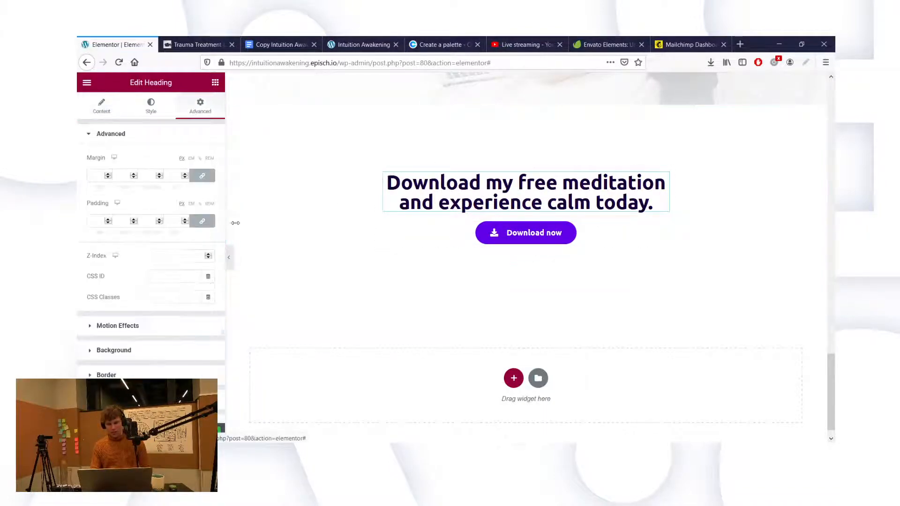
{"action": "left_click", "coordinate": [202, 176]}
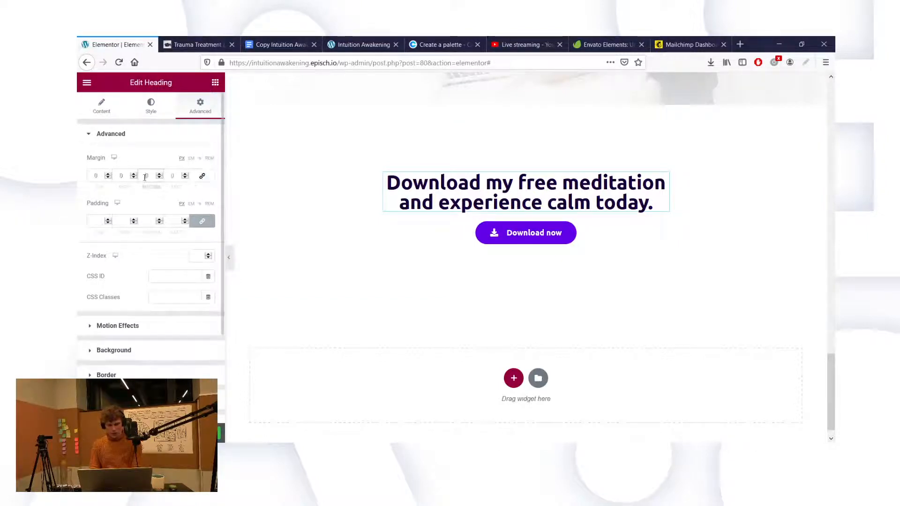
{"action": "left_click", "coordinate": [145, 177]}
{"action": "type", "text": "30"}
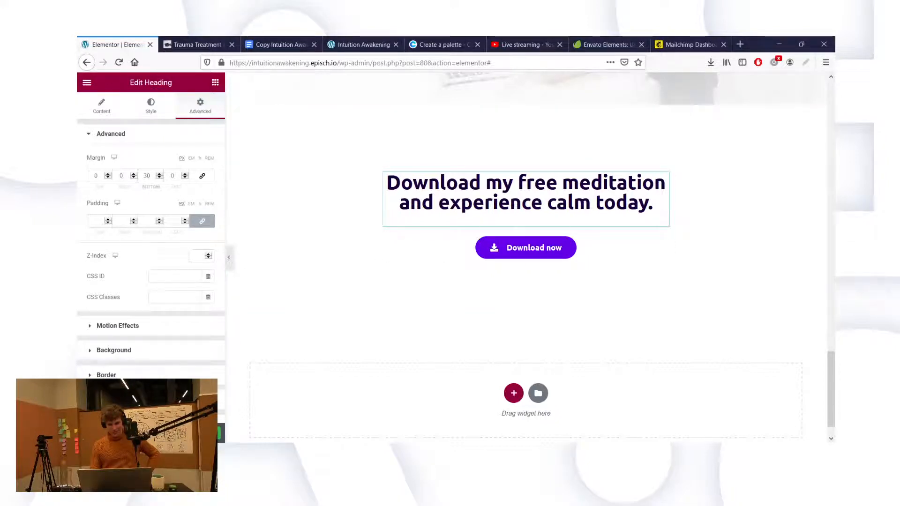
{"action": "left_click", "coordinate": [439, 42]}
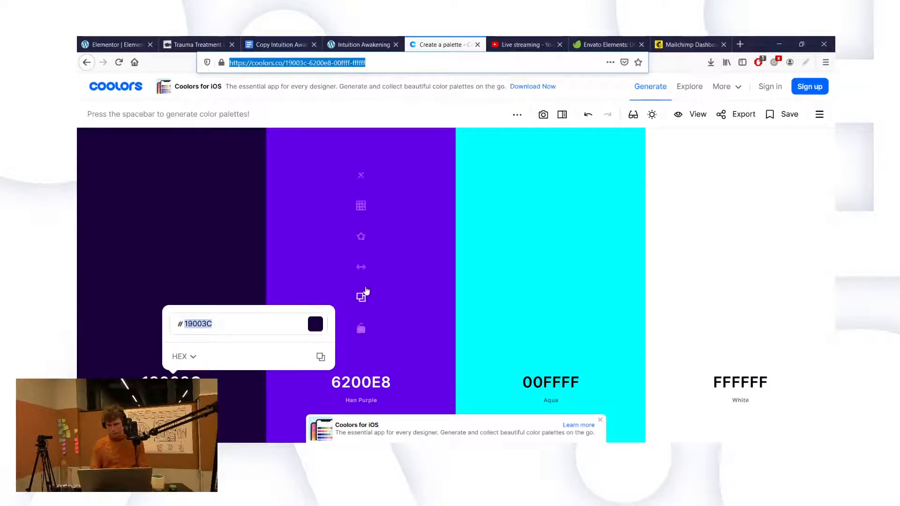
Step: Replace the purple 6200E8 swatch with its pale F3EBFF shade, then return to Elementor
{"action": "left_click", "coordinate": [361, 205]}
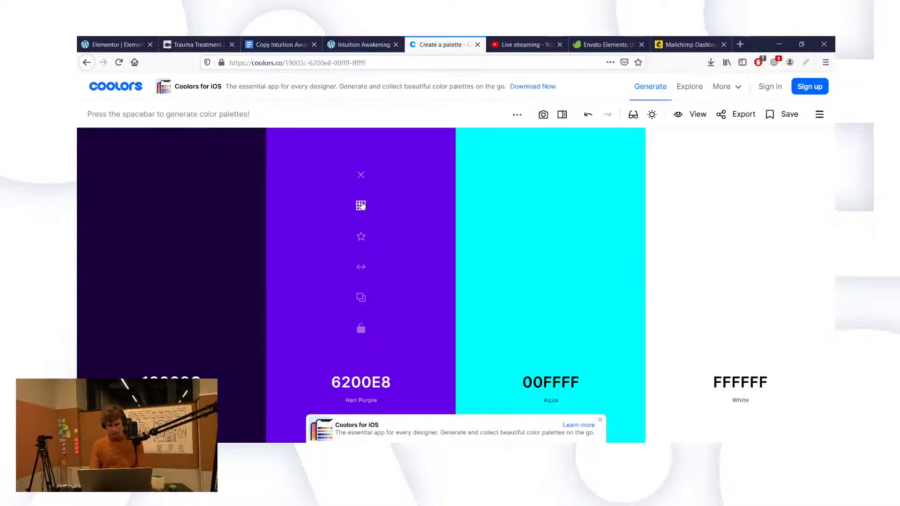
{"action": "left_click", "coordinate": [361, 205]}
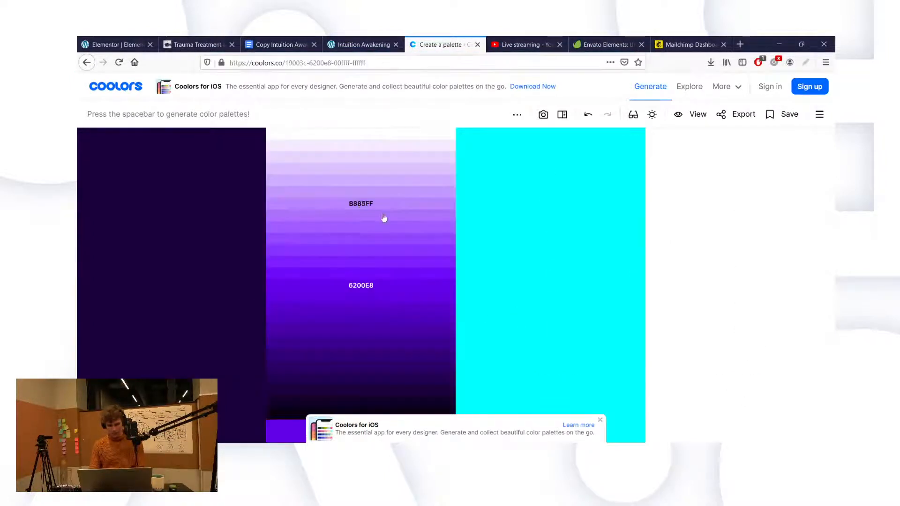
{"action": "left_click", "coordinate": [385, 146]}
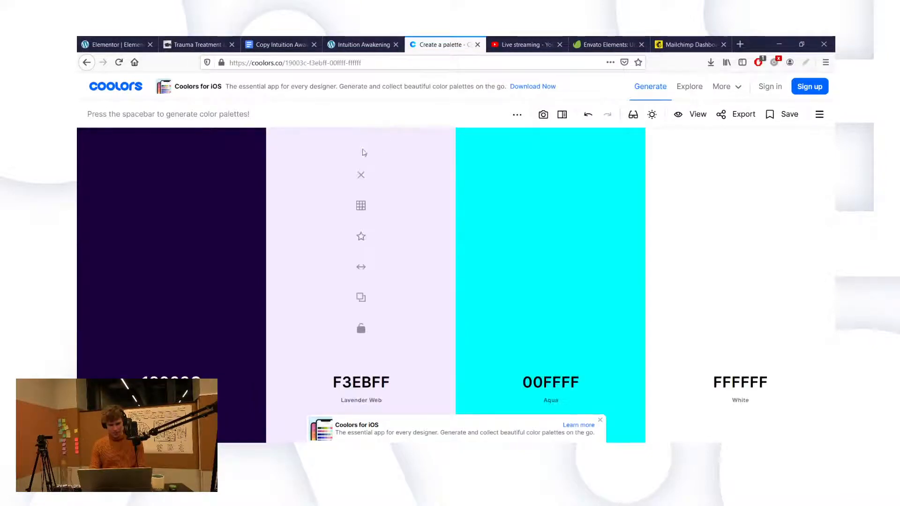
{"action": "left_click", "coordinate": [361, 384]}
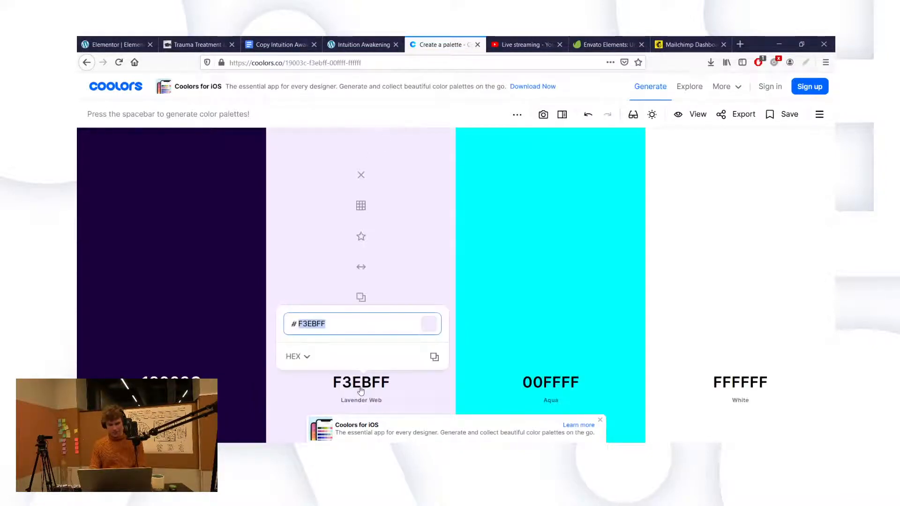
{"action": "left_click", "coordinate": [127, 43]}
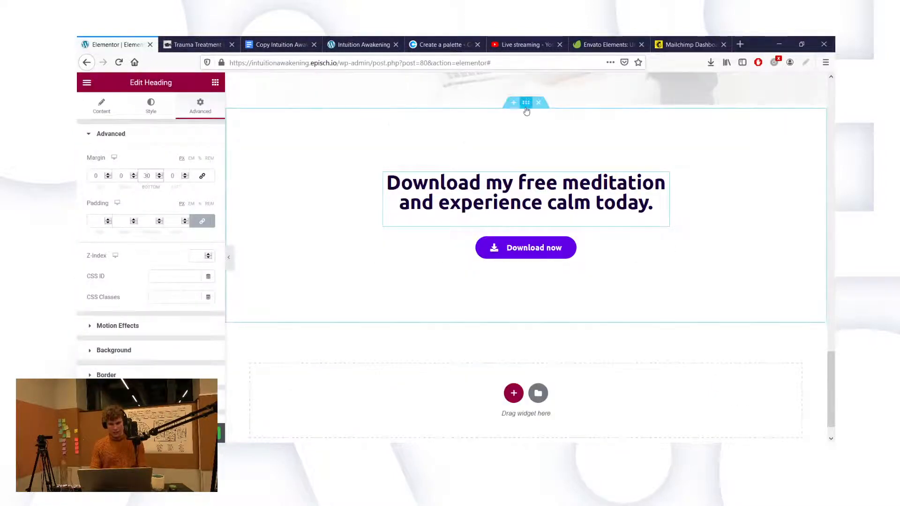
Step: Give the download section a Classic background in pale lavender #FAF6FF
{"action": "left_click", "coordinate": [343, 189]}
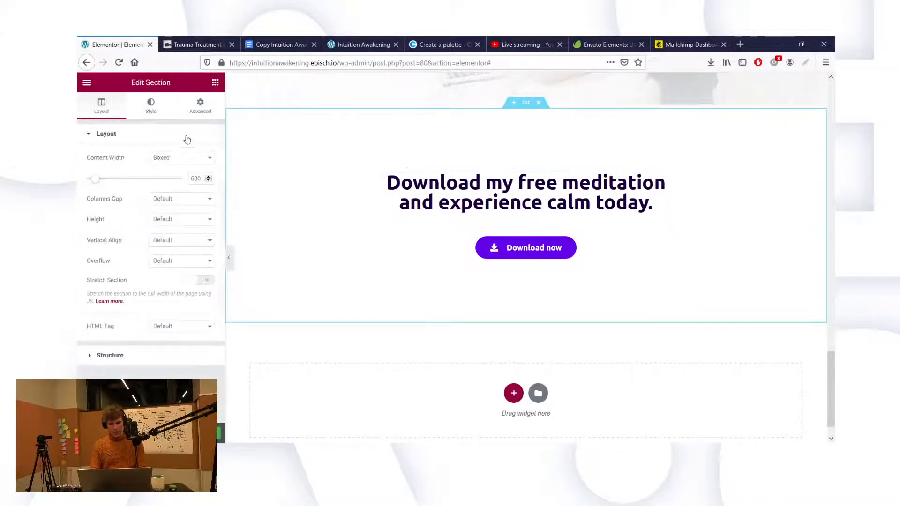
{"action": "left_click", "coordinate": [158, 104]}
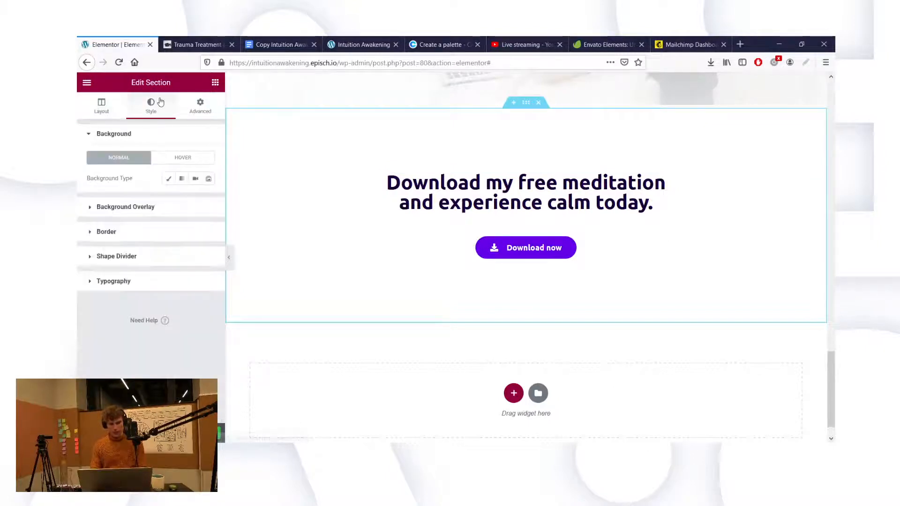
{"action": "left_click", "coordinate": [172, 181]}
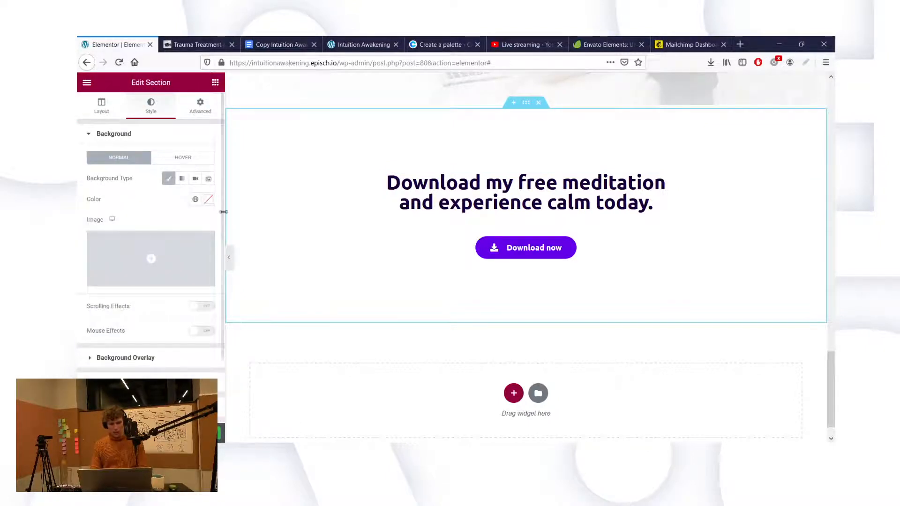
{"action": "left_click", "coordinate": [209, 199]}
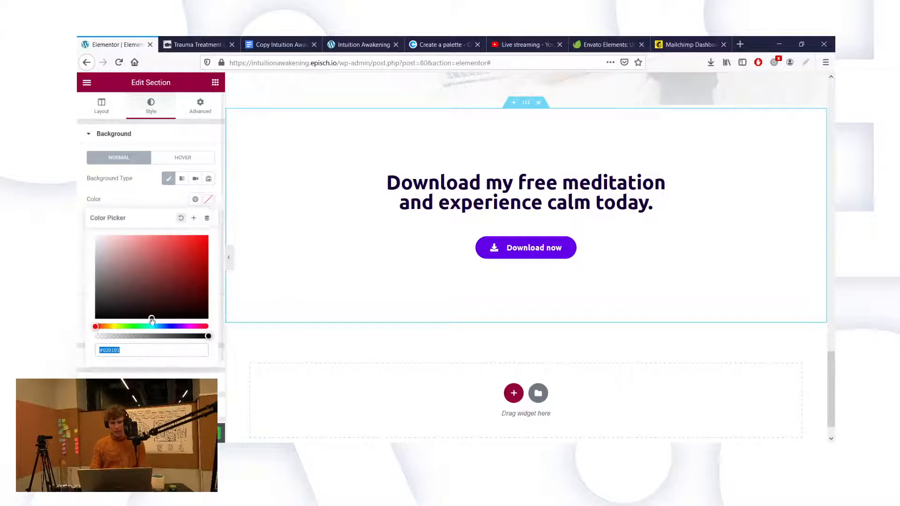
{"action": "left_click", "coordinate": [178, 326]}
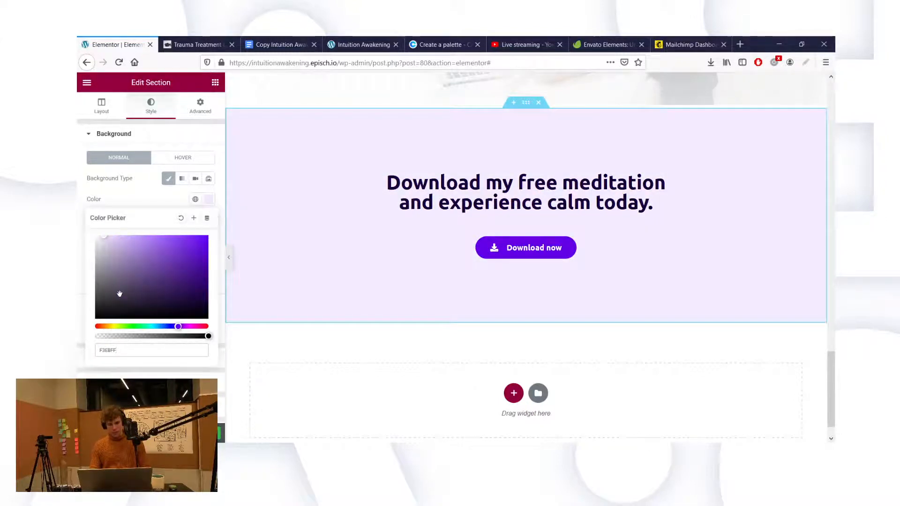
{"action": "left_click", "coordinate": [102, 238]}
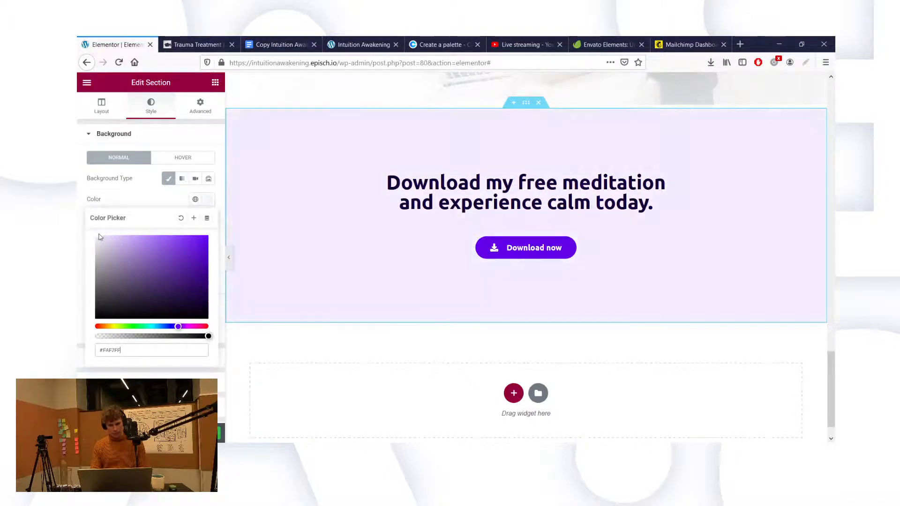
{"action": "left_click", "coordinate": [101, 237]}
{"action": "left_click", "coordinate": [118, 197]}
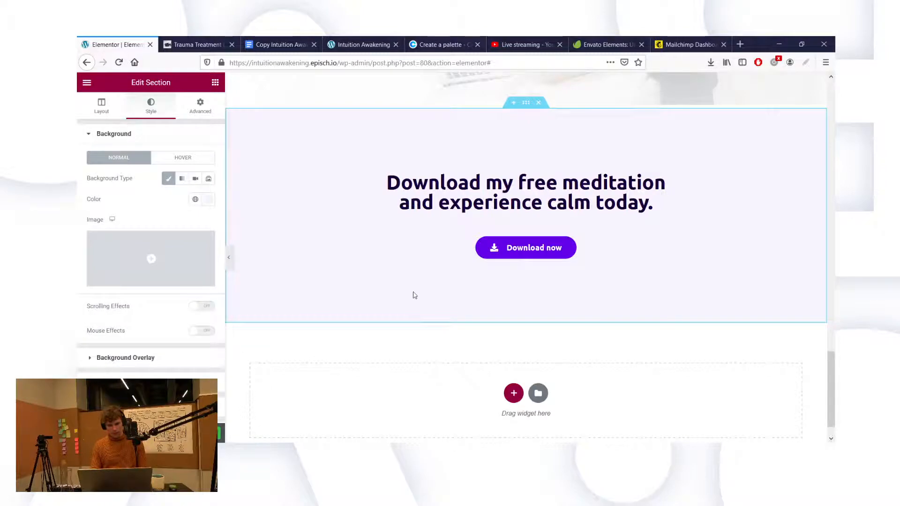
{"action": "scroll", "coordinate": [415, 295], "scroll_direction": "up", "scroll_amount": 1}
{"action": "scroll", "coordinate": [377, 197], "scroll_direction": "up", "scroll_amount": 3}
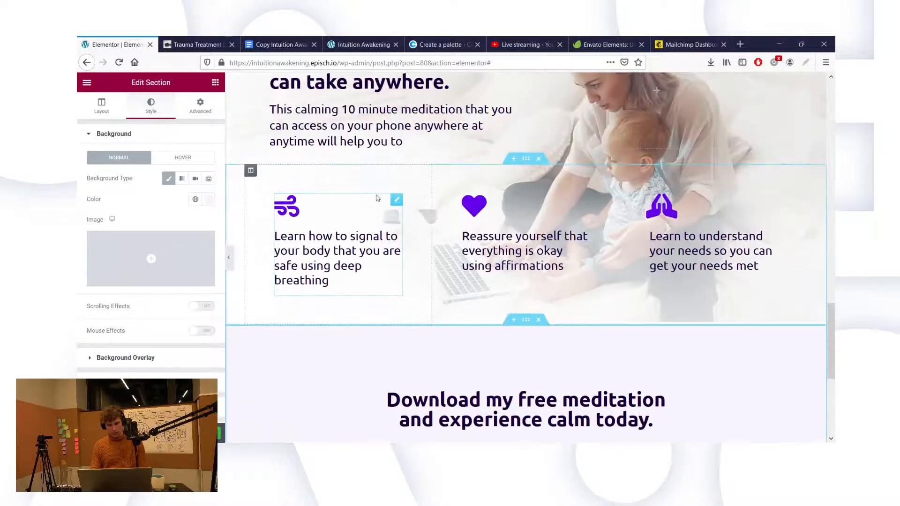
{"action": "scroll", "coordinate": [377, 197], "scroll_direction": "down", "scroll_amount": 3}
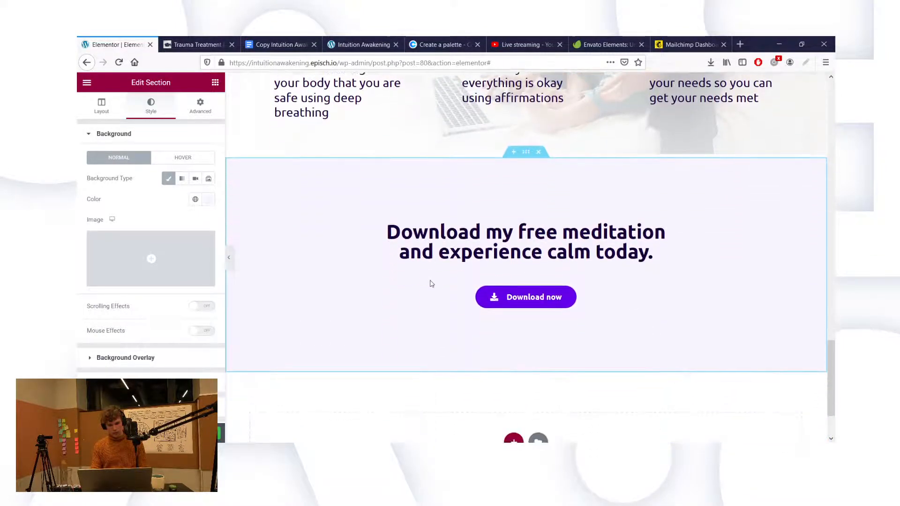
{"action": "scroll", "coordinate": [431, 284], "scroll_direction": "up", "scroll_amount": 7}
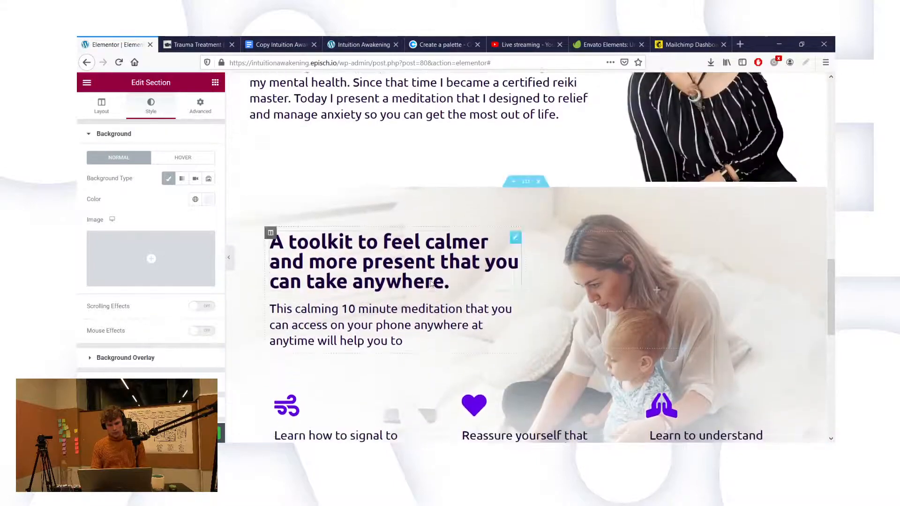
{"action": "scroll", "coordinate": [432, 284], "scroll_direction": "down", "scroll_amount": 7}
{"action": "scroll", "coordinate": [432, 284], "scroll_direction": "up", "scroll_amount": 4}
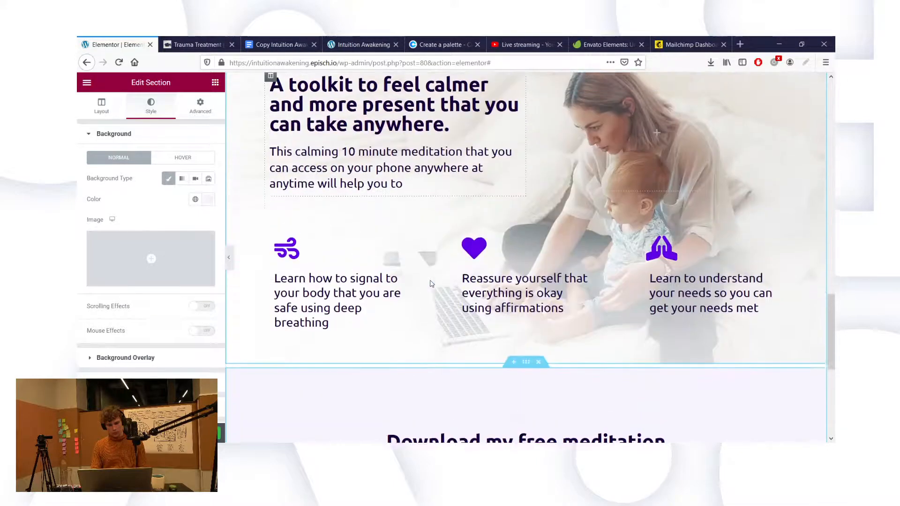
{"action": "scroll", "coordinate": [432, 284], "scroll_direction": "up", "scroll_amount": 10}
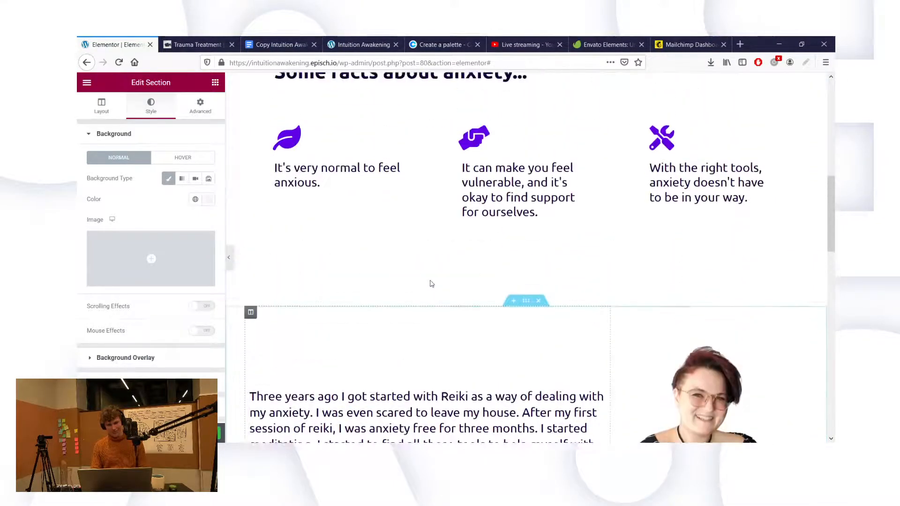
{"action": "scroll", "coordinate": [431, 284], "scroll_direction": "up", "scroll_amount": 2}
{"action": "scroll", "coordinate": [431, 283], "scroll_direction": "down", "scroll_amount": 2}
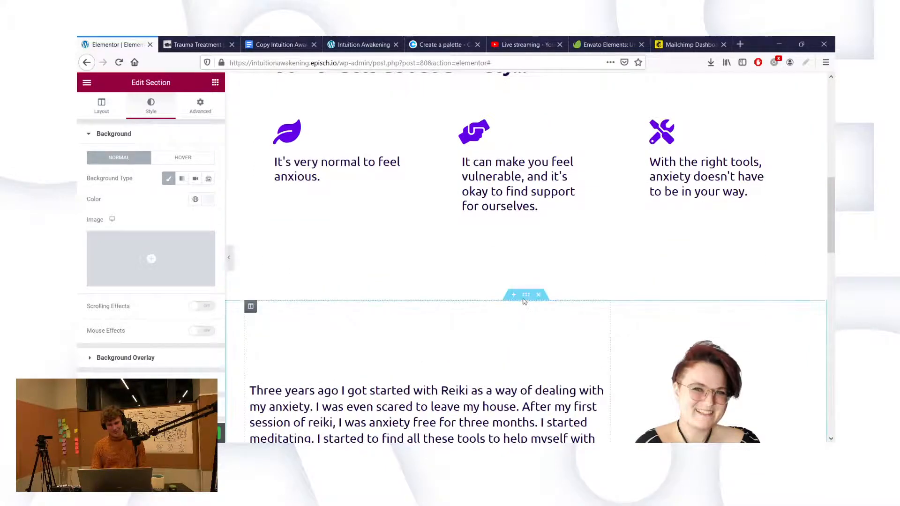
{"action": "left_click", "coordinate": [376, 316]}
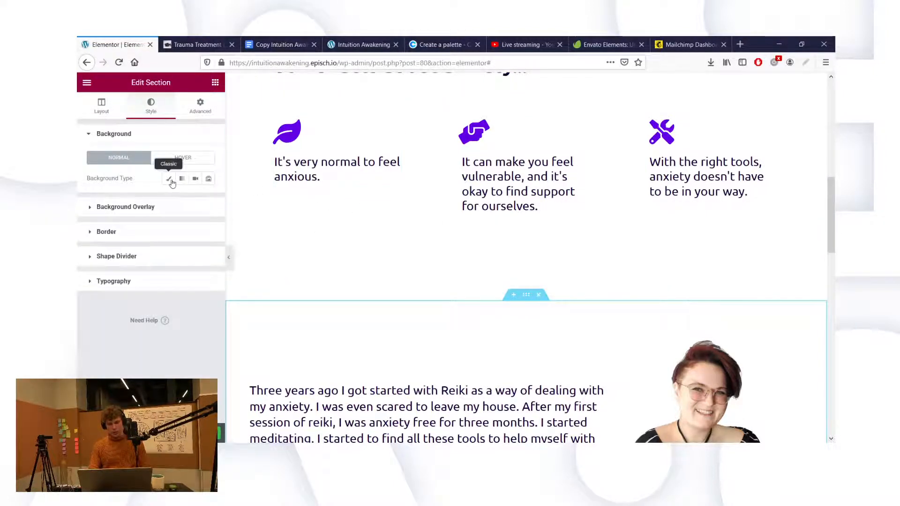
{"action": "left_click", "coordinate": [170, 179]}
{"action": "left_click", "coordinate": [210, 199]}
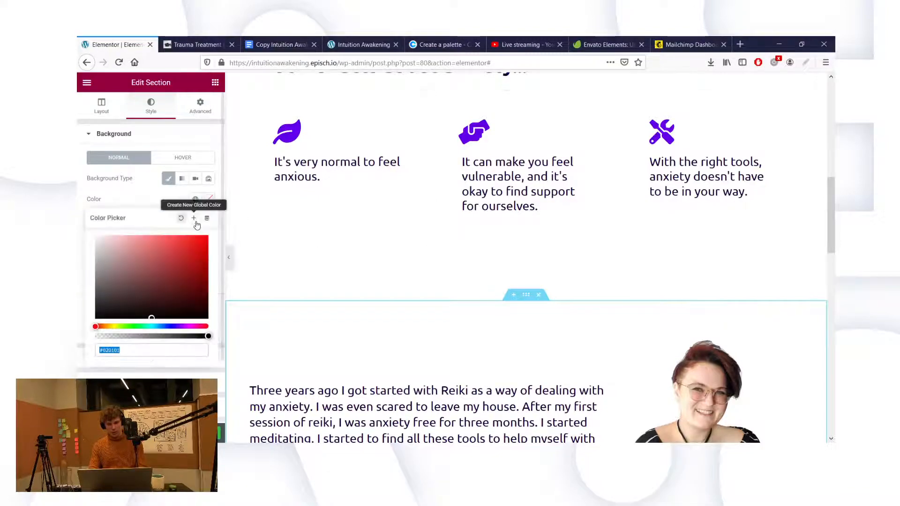
{"action": "scroll", "coordinate": [152, 201], "scroll_direction": "down", "scroll_amount": 2}
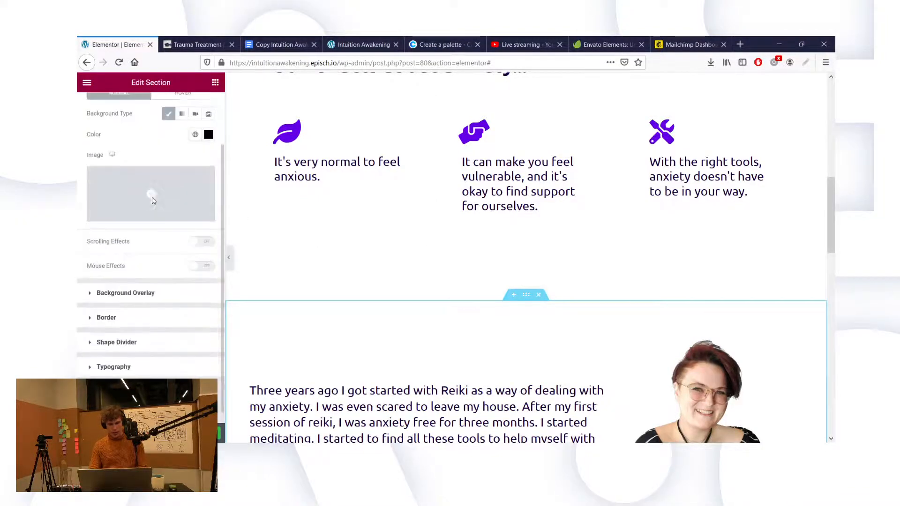
{"action": "scroll", "coordinate": [422, 307], "scroll_direction": "down", "scroll_amount": 10}
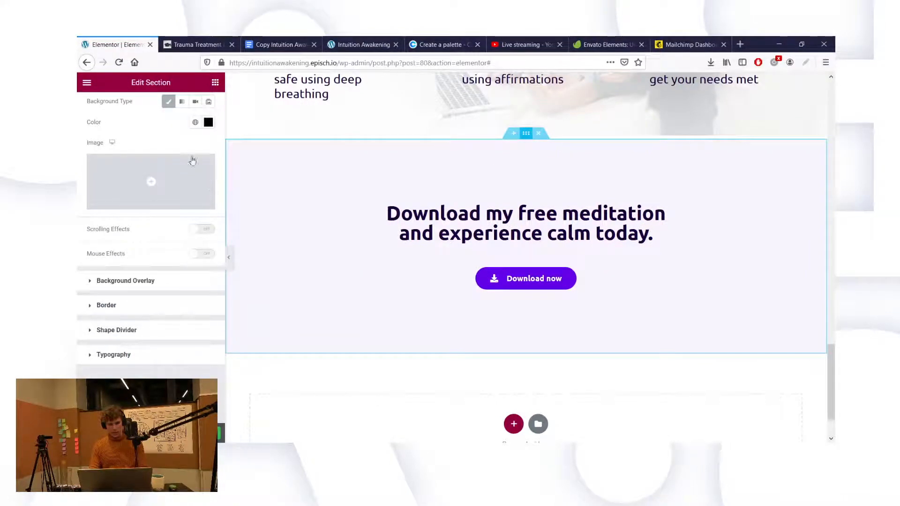
{"action": "scroll", "coordinate": [178, 116], "scroll_direction": "up", "scroll_amount": 2}
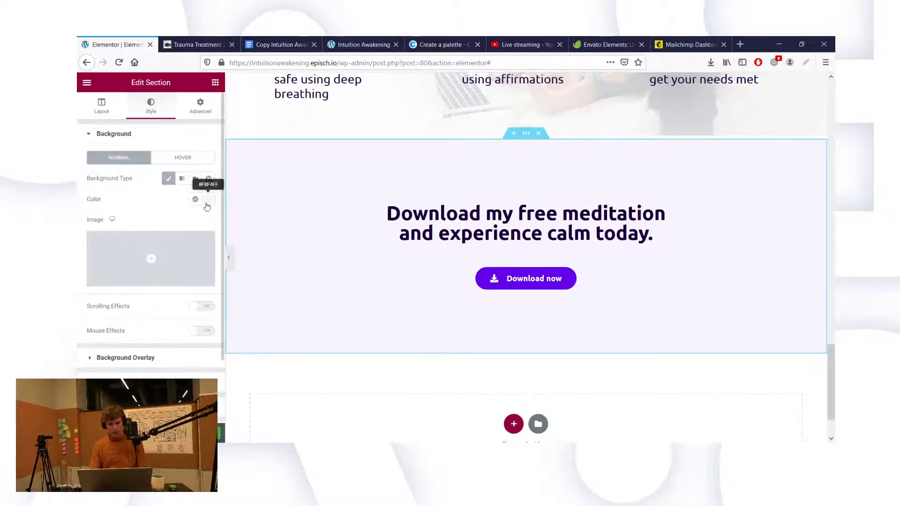
{"action": "left_click", "coordinate": [208, 199]}
{"action": "left_click", "coordinate": [98, 236]}
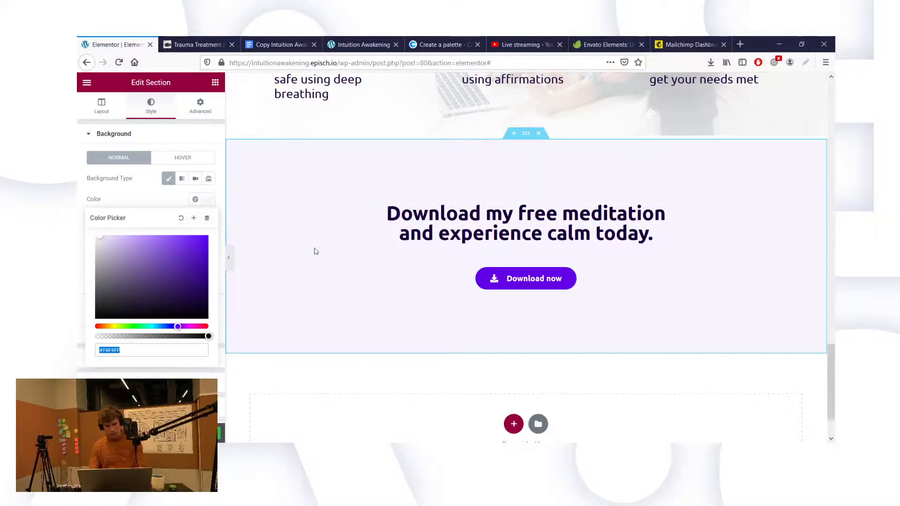
{"action": "scroll", "coordinate": [314, 251], "scroll_direction": "up", "scroll_amount": 15}
{"action": "scroll", "coordinate": [319, 249], "scroll_direction": "down", "scroll_amount": 3}
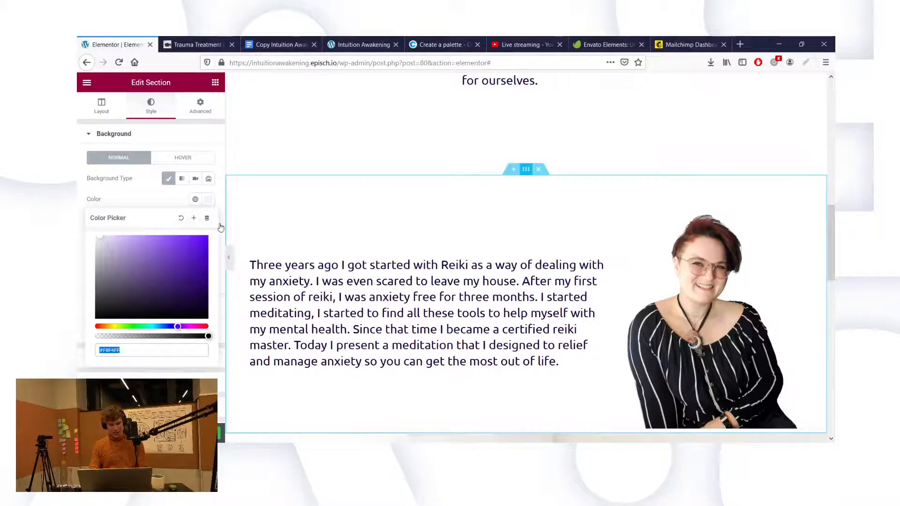
{"action": "left_click", "coordinate": [206, 218]}
{"action": "left_click", "coordinate": [210, 200]}
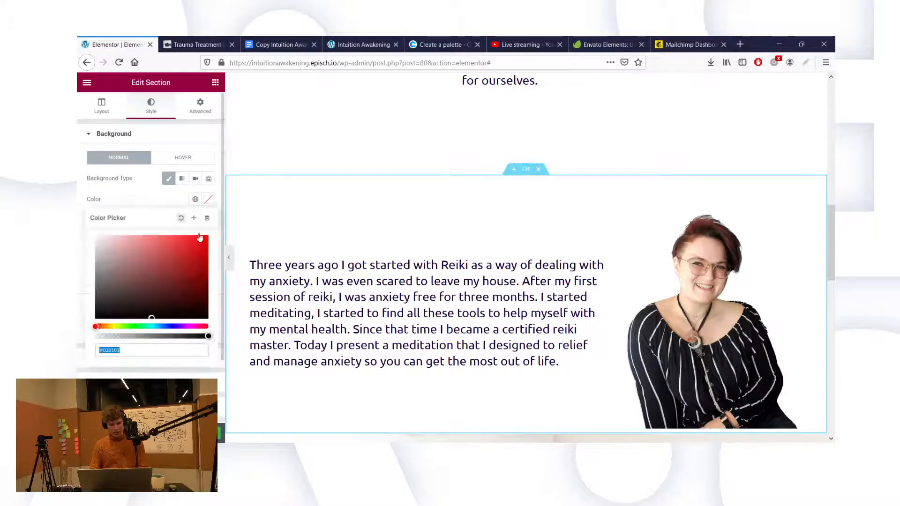
{"action": "left_click", "coordinate": [177, 327]}
{"action": "scroll", "coordinate": [428, 277], "scroll_direction": "down", "scroll_amount": 5}
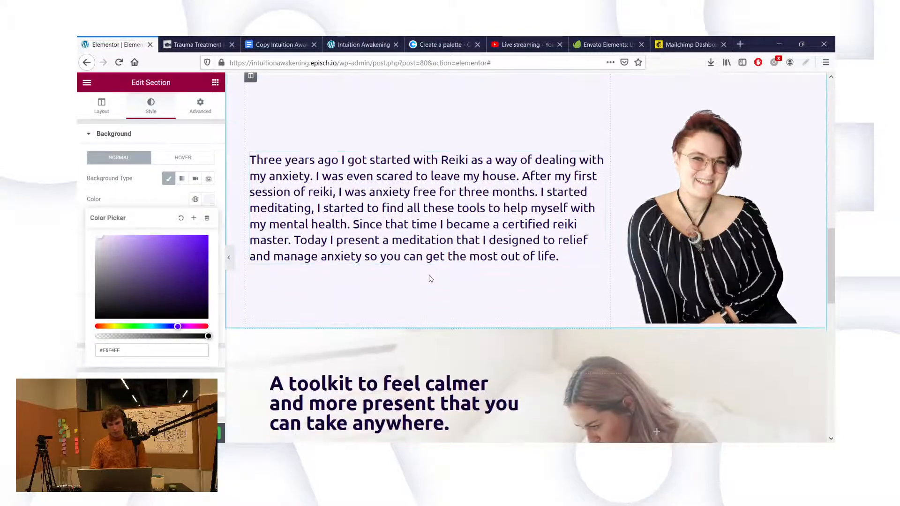
{"action": "scroll", "coordinate": [429, 277], "scroll_direction": "down", "scroll_amount": 11}
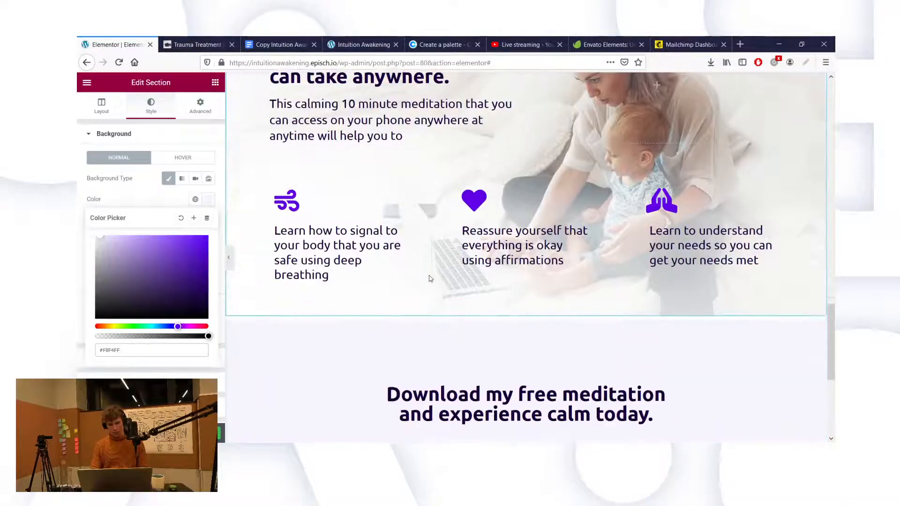
{"action": "scroll", "coordinate": [430, 276], "scroll_direction": "up", "scroll_amount": 15}
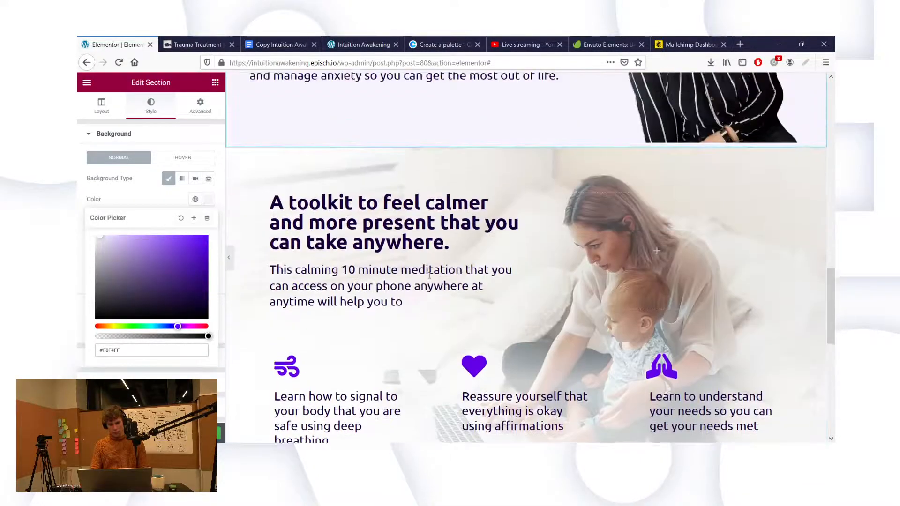
{"action": "scroll", "coordinate": [430, 278], "scroll_direction": "up", "scroll_amount": 2}
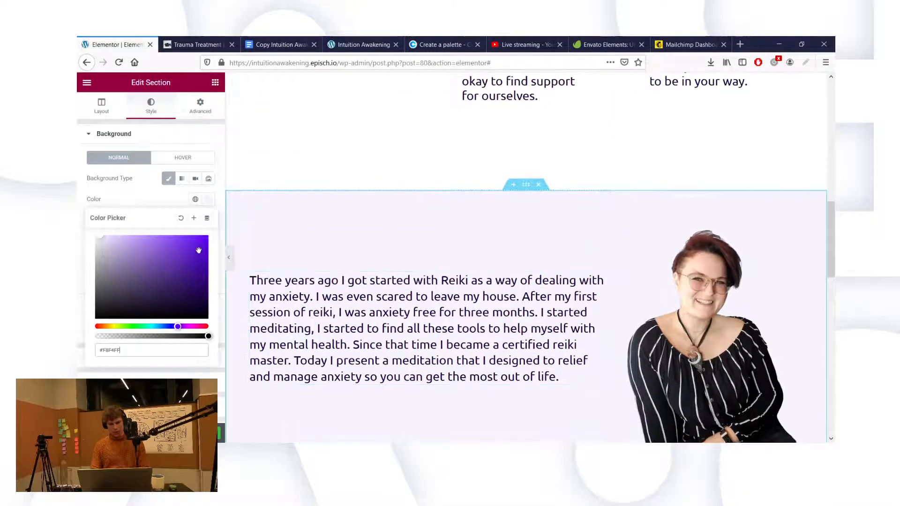
{"action": "key", "text": "ctrl+a"}
{"action": "key", "text": "BackSpace"}
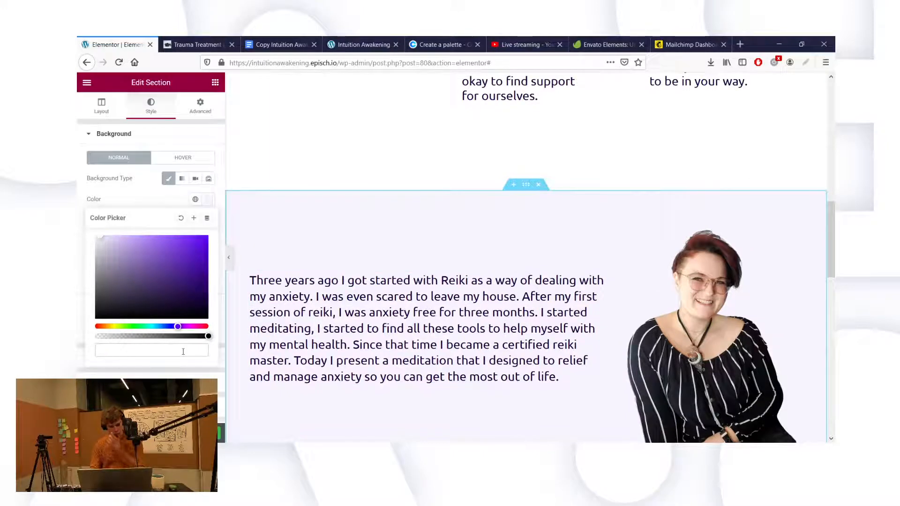
{"action": "left_click", "coordinate": [180, 217]}
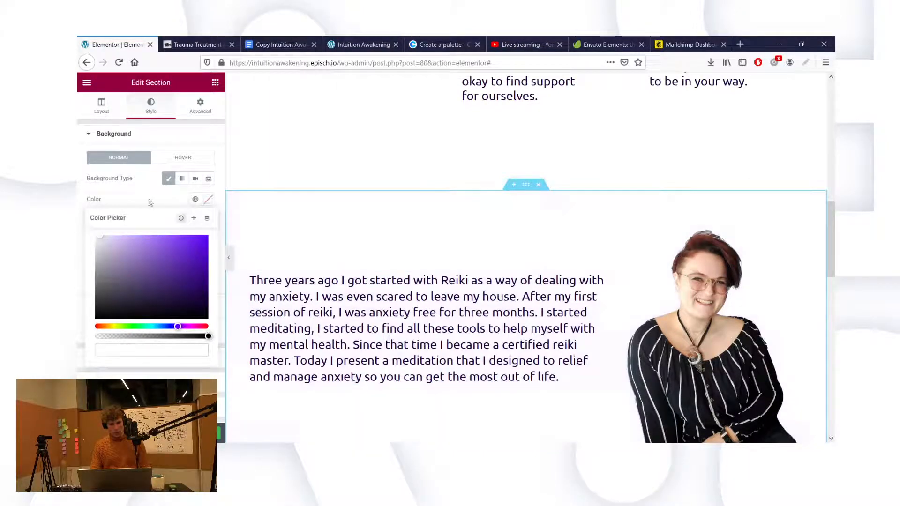
{"action": "scroll", "coordinate": [421, 291], "scroll_direction": "down", "scroll_amount": 10}
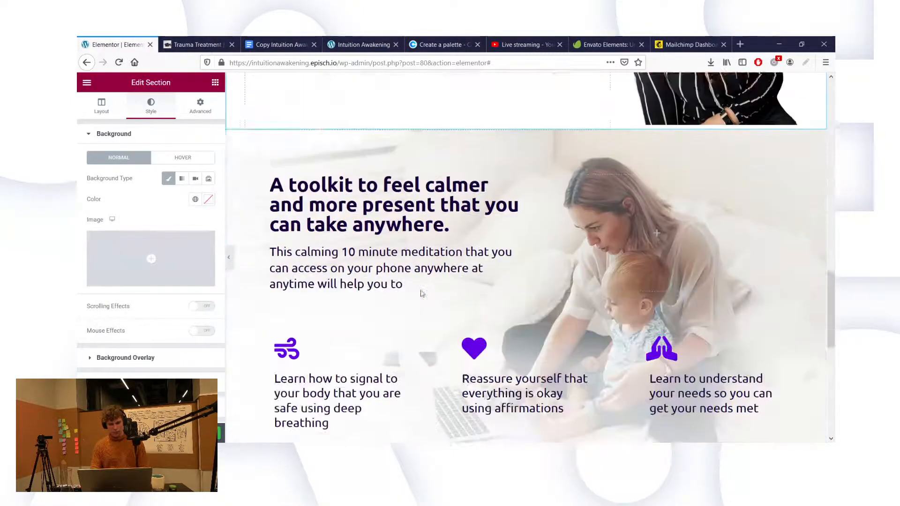
{"action": "scroll", "coordinate": [421, 292], "scroll_direction": "down", "scroll_amount": 2}
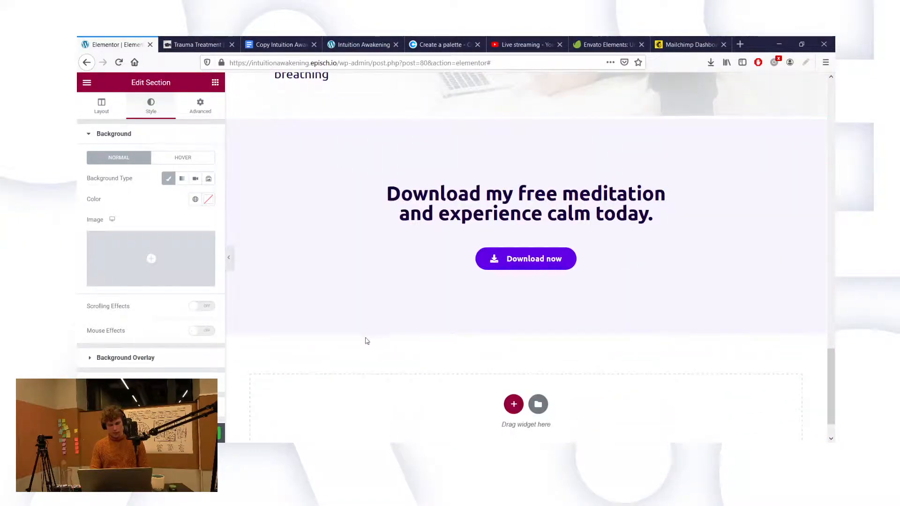
{"action": "scroll", "coordinate": [365, 339], "scroll_direction": "up", "scroll_amount": 8}
{"action": "scroll", "coordinate": [371, 334], "scroll_direction": "up", "scroll_amount": 6}
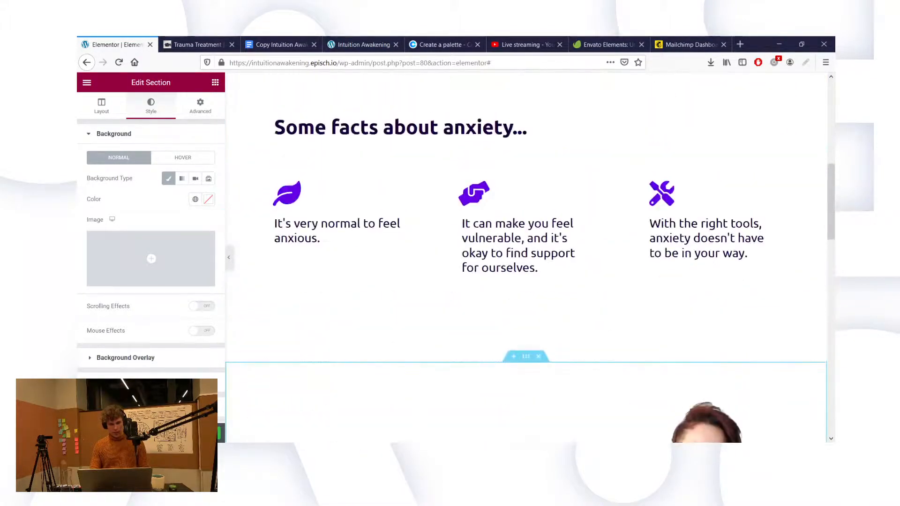
{"action": "scroll", "coordinate": [426, 329], "scroll_direction": "up", "scroll_amount": 3}
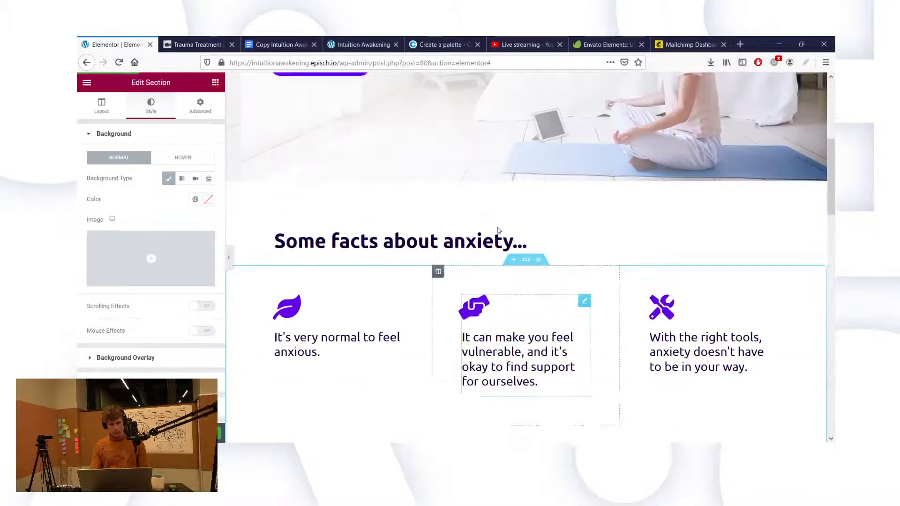
{"action": "scroll", "coordinate": [462, 157], "scroll_direction": "down", "scroll_amount": 4}
{"action": "scroll", "coordinate": [462, 156], "scroll_direction": "down", "scroll_amount": 2}
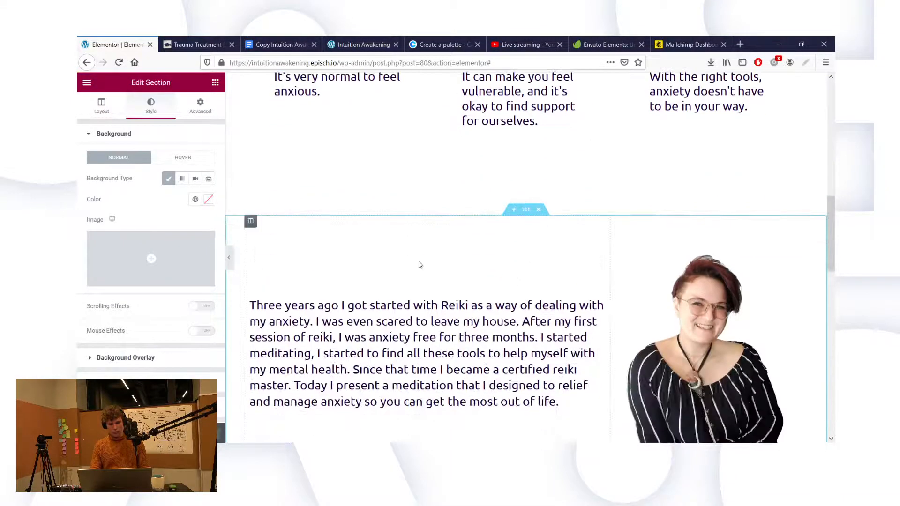
Step: Type 'Get the most out of life' as the title of the empty heading above the Reiki text
{"action": "left_click", "coordinate": [374, 287]}
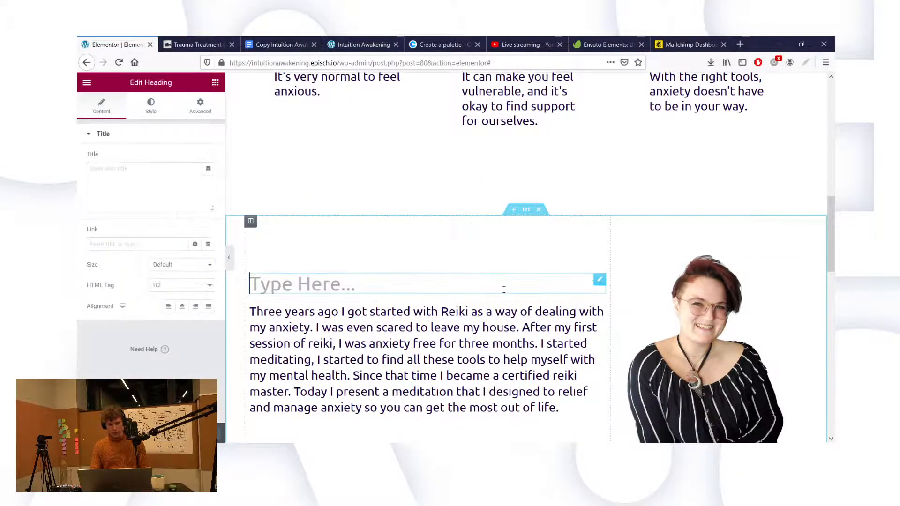
{"action": "scroll", "coordinate": [504, 289], "scroll_direction": "down", "scroll_amount": 2}
{"action": "scroll", "coordinate": [504, 290], "scroll_direction": "down", "scroll_amount": 2}
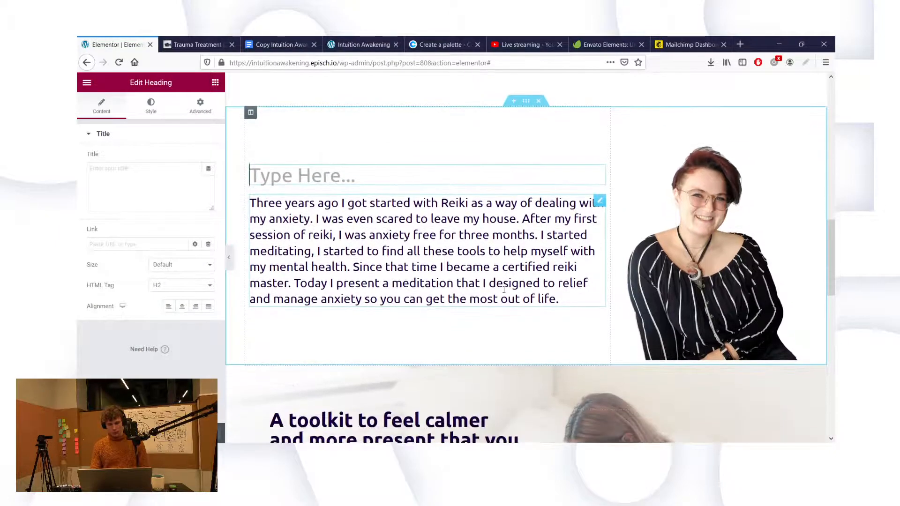
{"action": "left_click", "coordinate": [145, 165]}
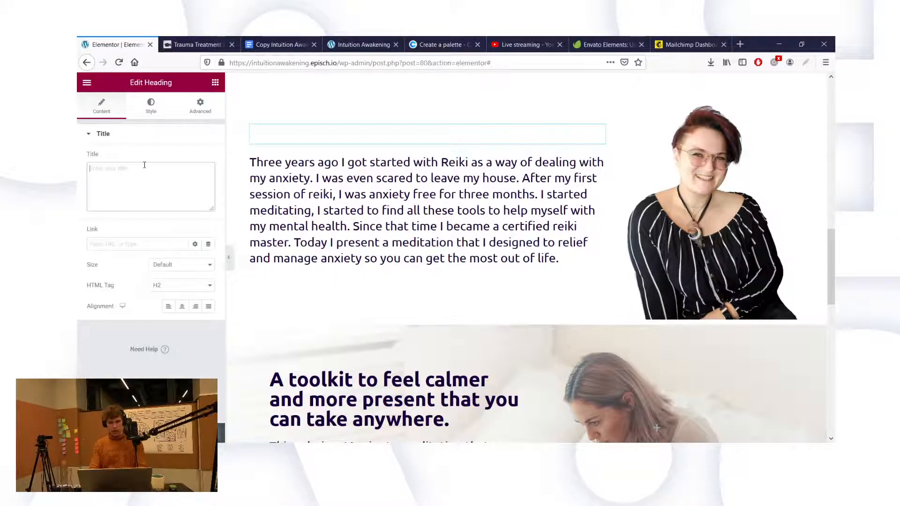
{"action": "type", "text": "et the most out of"}
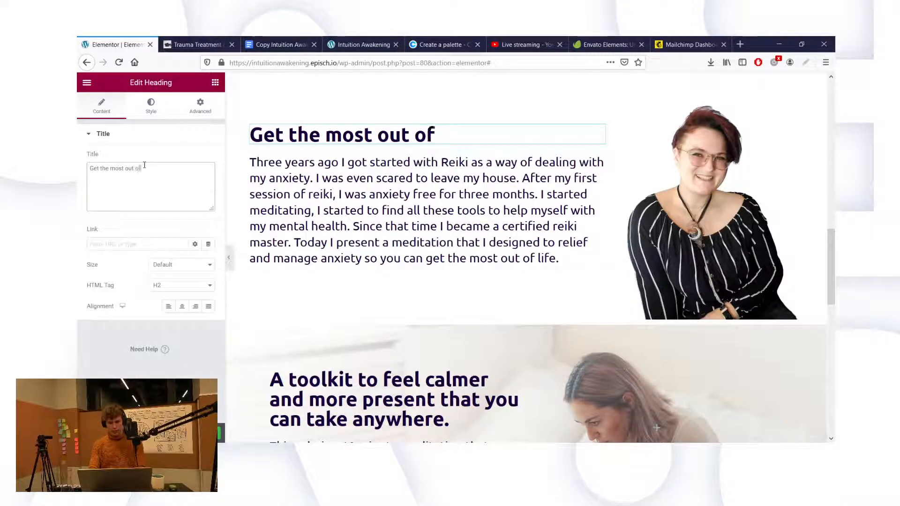
{"action": "type", "text": "ife"}
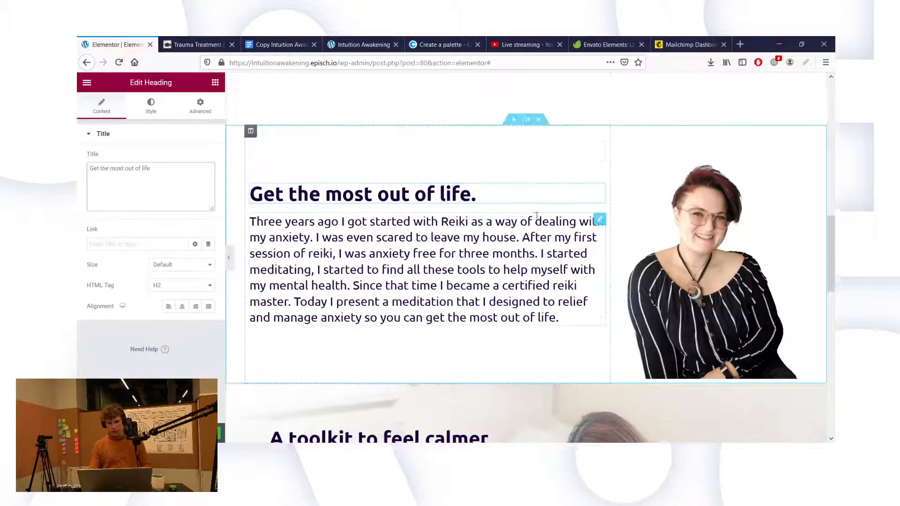
Step: Remove the trailing period from the heading title
{"action": "scroll", "coordinate": [535, 215], "scroll_direction": "up", "scroll_amount": 3}
{"action": "scroll", "coordinate": [534, 220], "scroll_direction": "down", "scroll_amount": 2}
{"action": "key", "text": "BackSpace"}
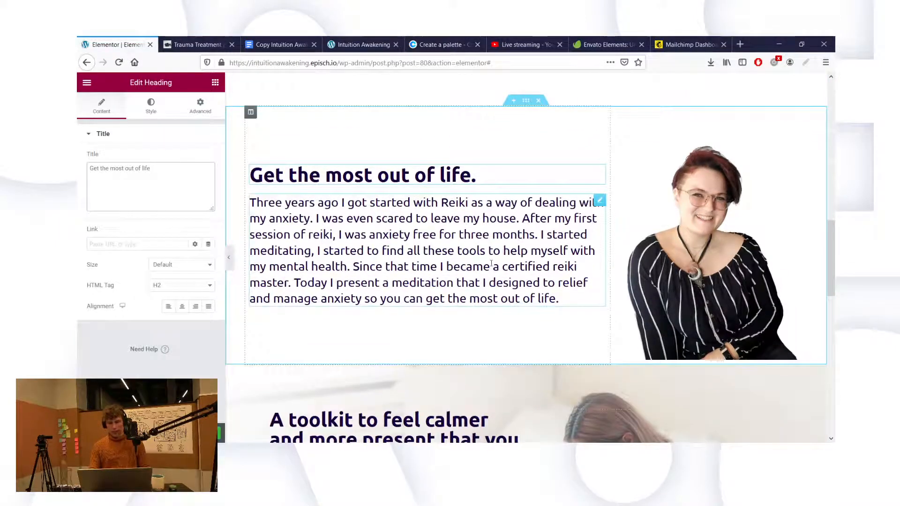
{"action": "key", "text": "BackSpace"}
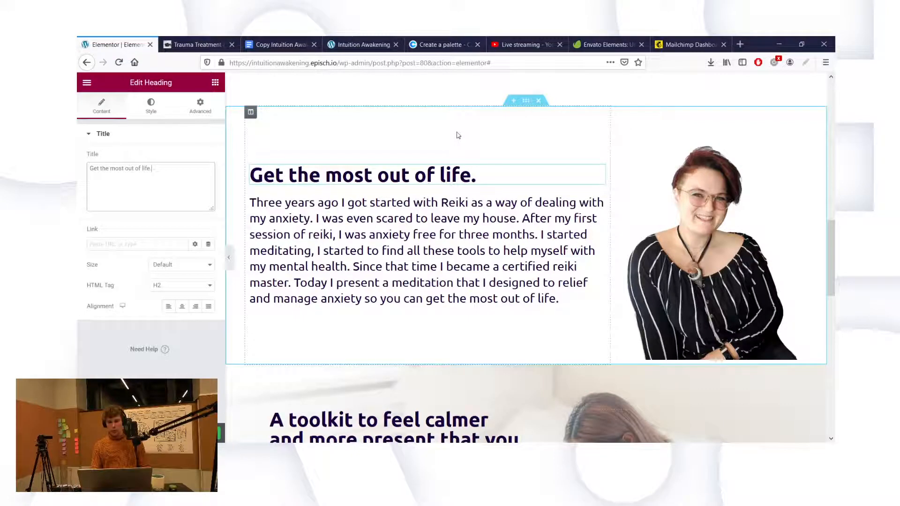
{"action": "key", "text": "BackSpace"}
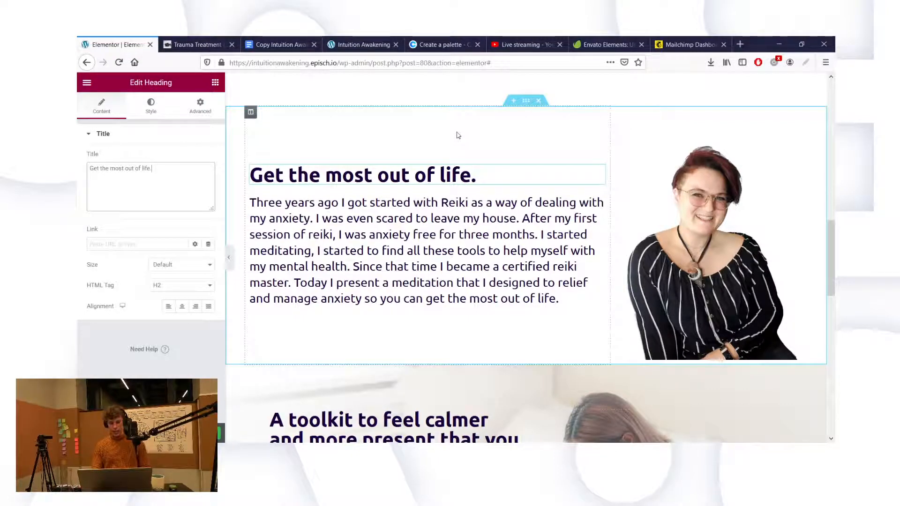
{"action": "type", "text": "."}
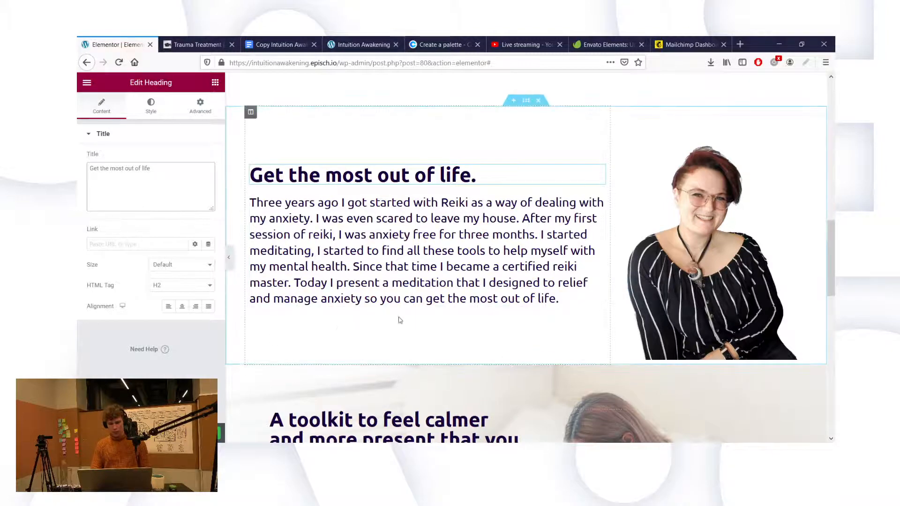
{"action": "key", "text": "BackSpace"}
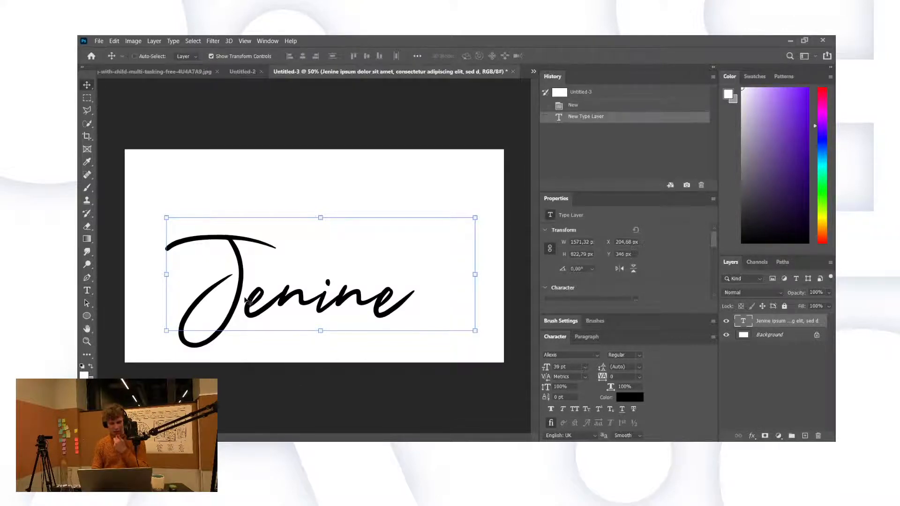
Step: Move the signature up and right, and unlock the Background as Layer 0
{"action": "left_click_drag", "start_coordinate": [245, 301], "coordinate": [262, 276]}
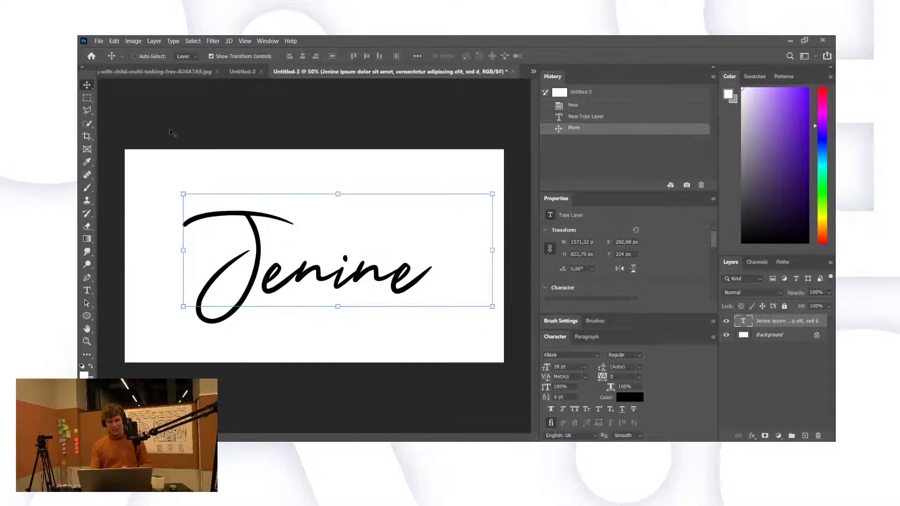
{"action": "left_click", "coordinate": [92, 102]}
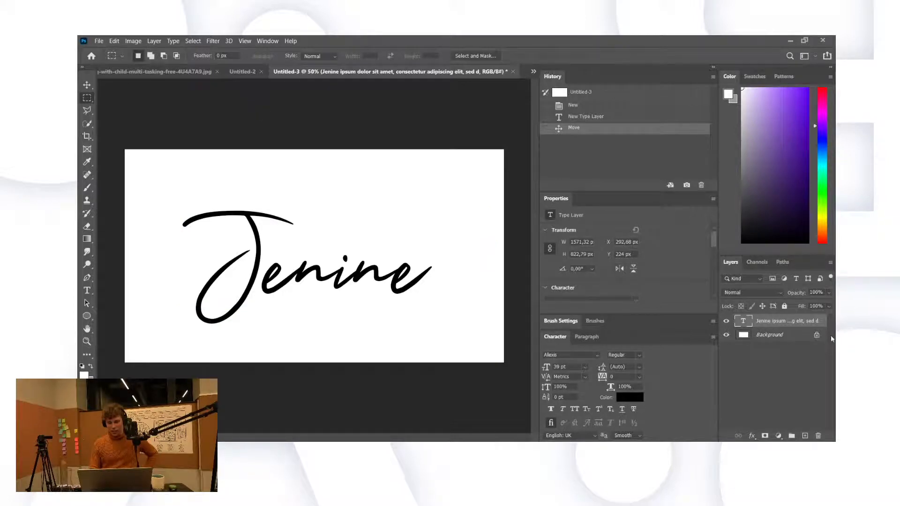
{"action": "left_click", "coordinate": [817, 335]}
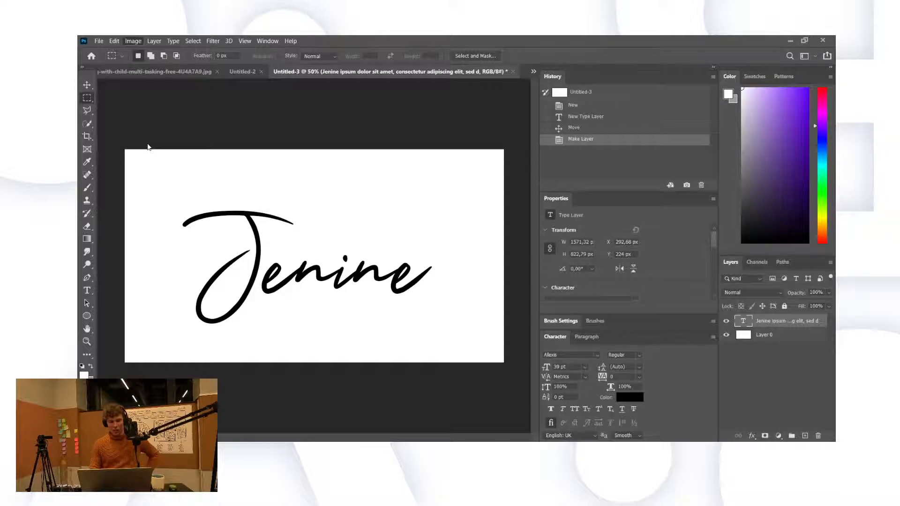
Step: Trim the canvas and delete the white Layer 0
{"action": "key", "text": "i"}
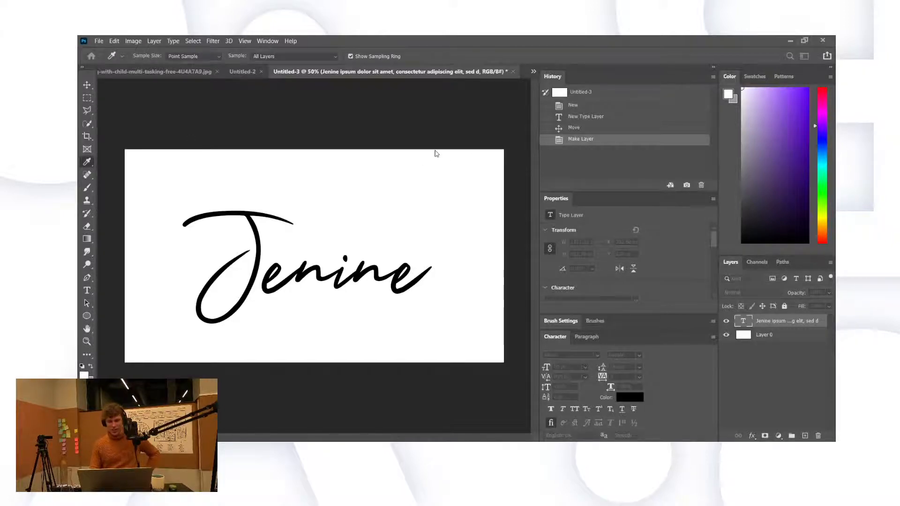
{"action": "key", "text": "m"}
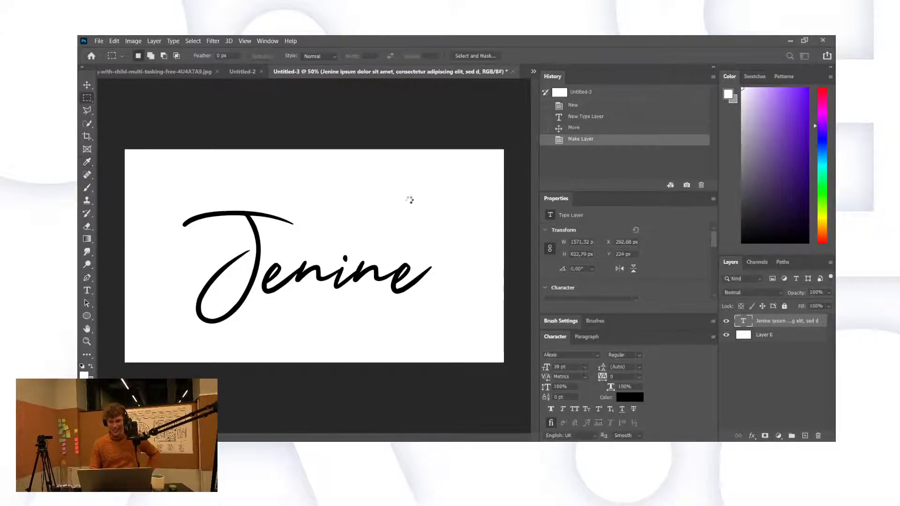
{"action": "key", "text": "Return"}
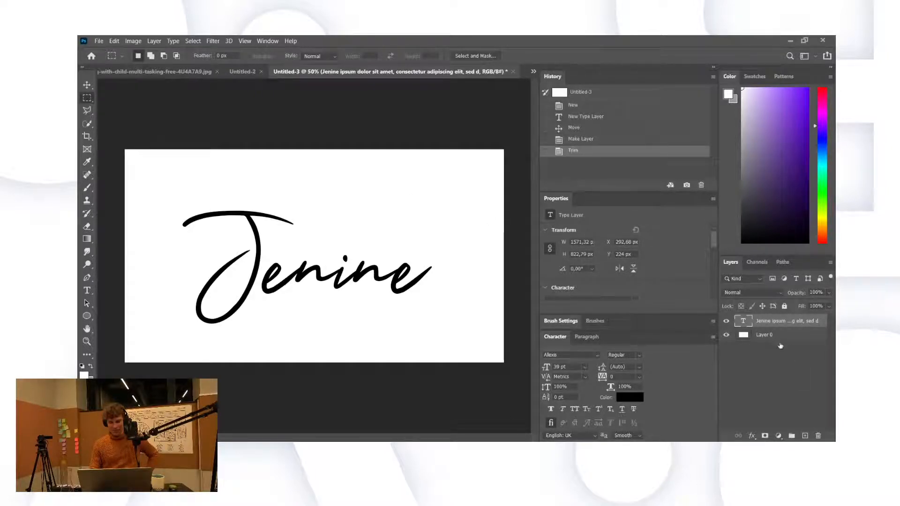
{"action": "left_click", "coordinate": [755, 335]}
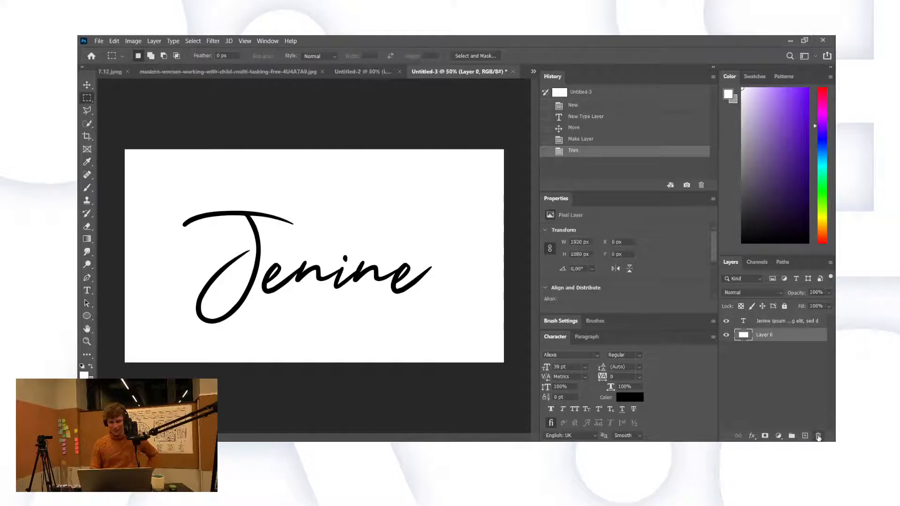
{"action": "key", "text": "Delete"}
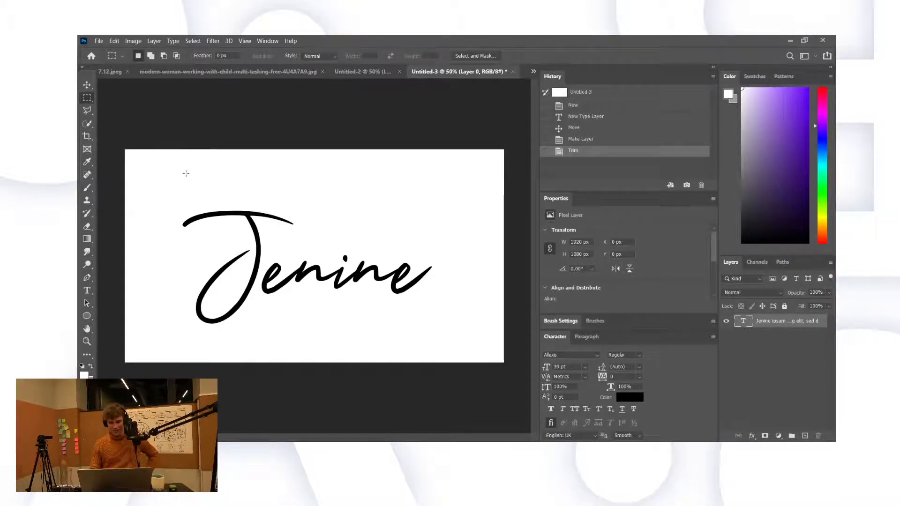
Step: Select all the signature text and set its colour to dark purple
{"action": "left_click", "coordinate": [87, 290]}
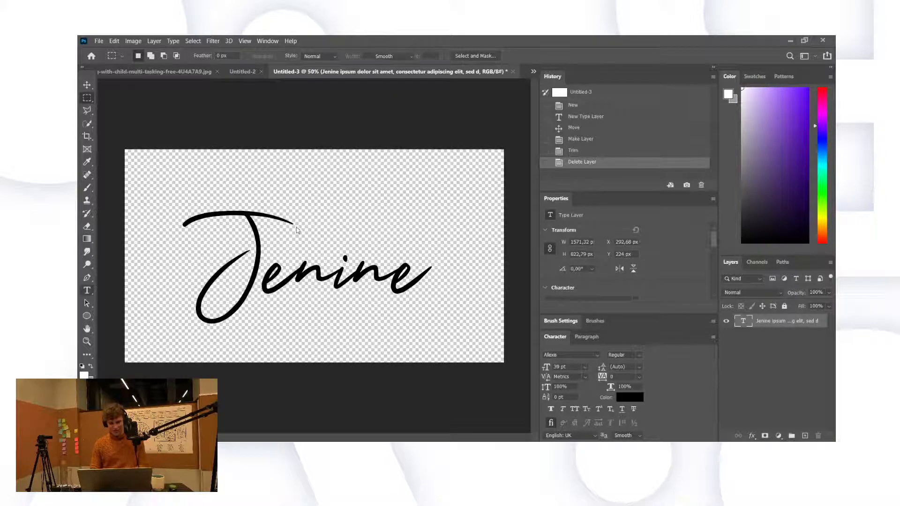
{"action": "left_click", "coordinate": [265, 281]}
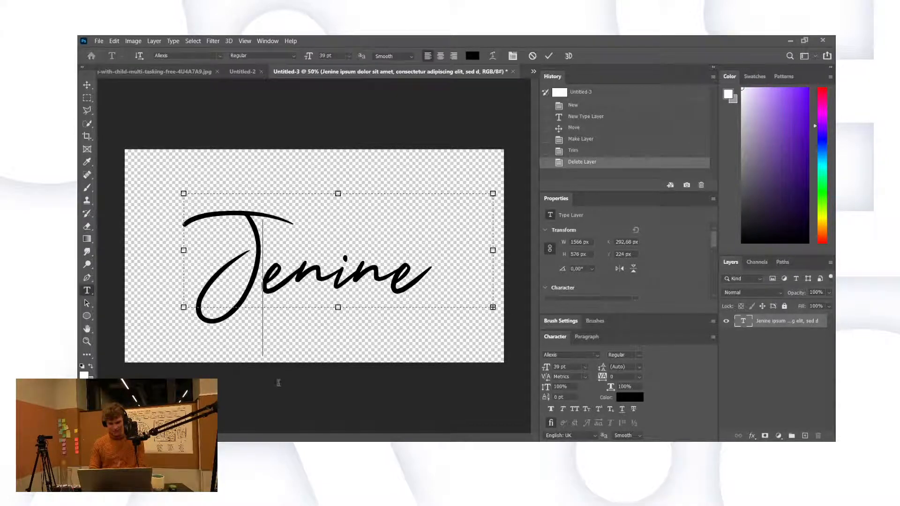
{"action": "key", "text": "ctrl+a"}
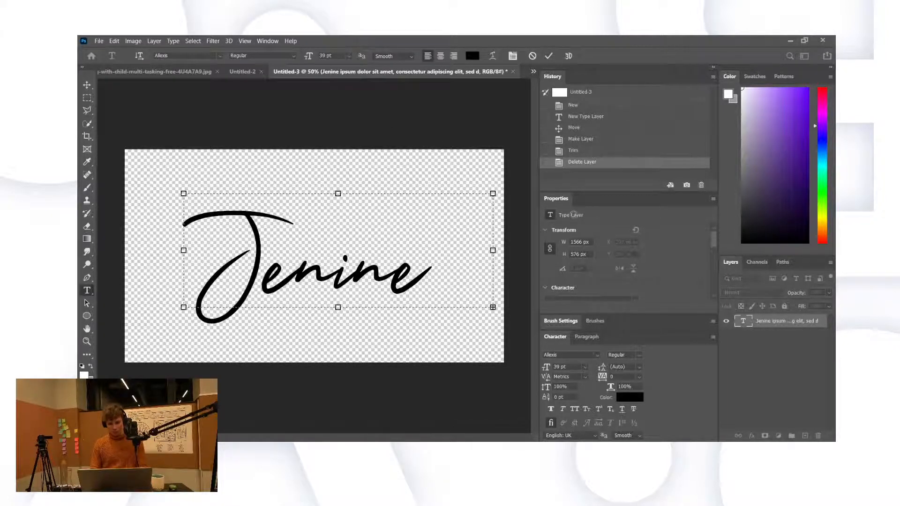
{"action": "left_click", "coordinate": [744, 203]}
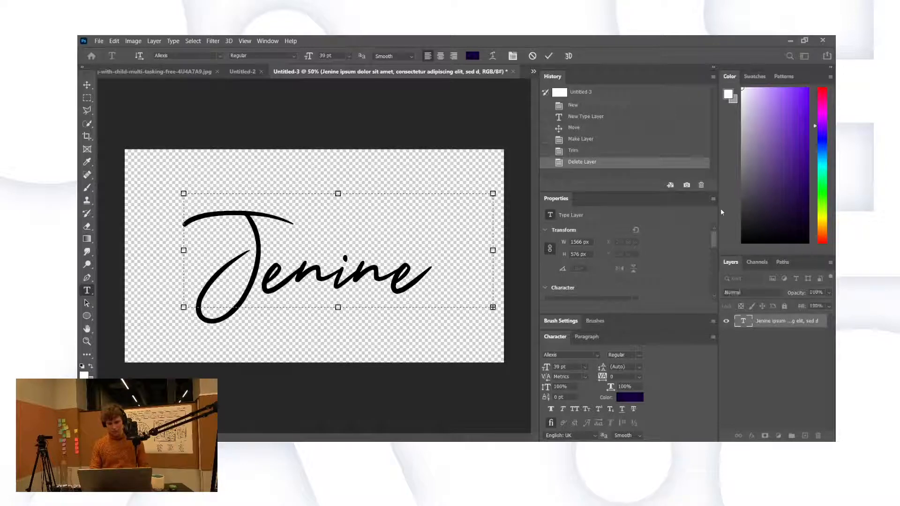
Step: Commit the dark purple signature colour and trim the canvas around it
{"action": "double_click", "coordinate": [365, 234]}
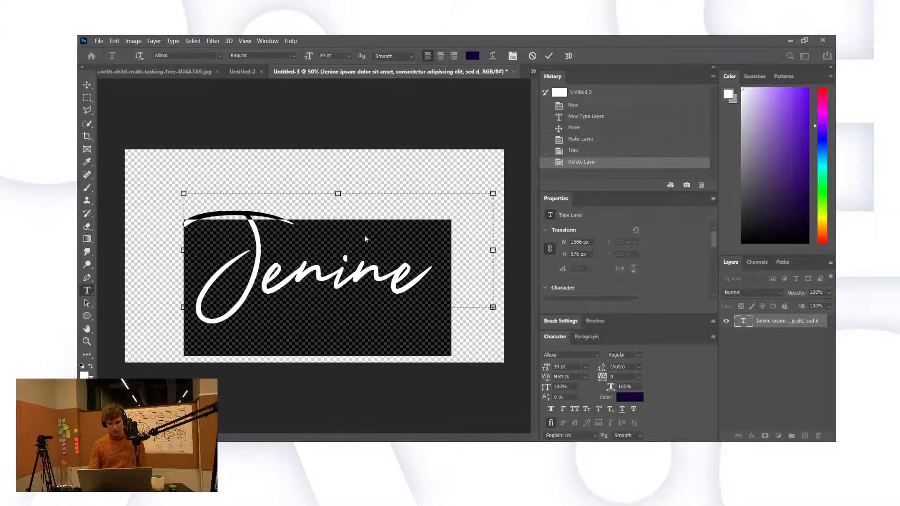
{"action": "left_click", "coordinate": [87, 97]}
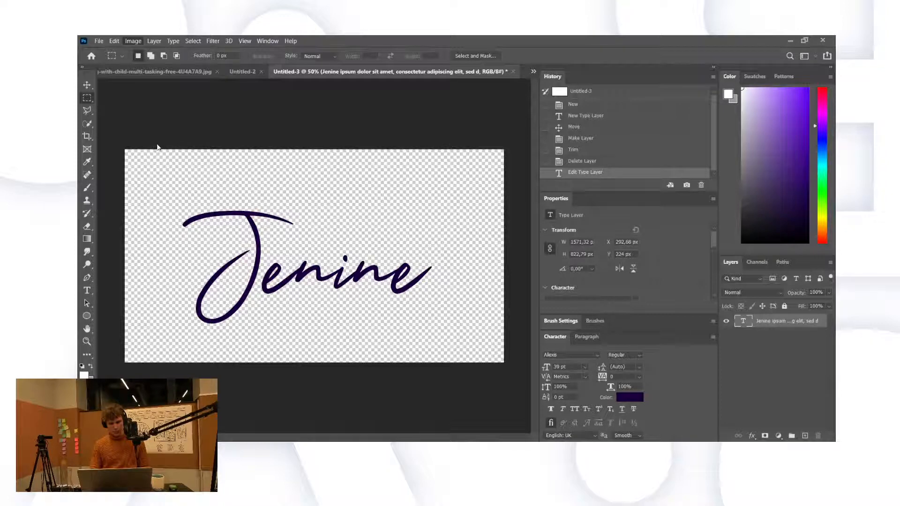
{"action": "key", "text": "i"}
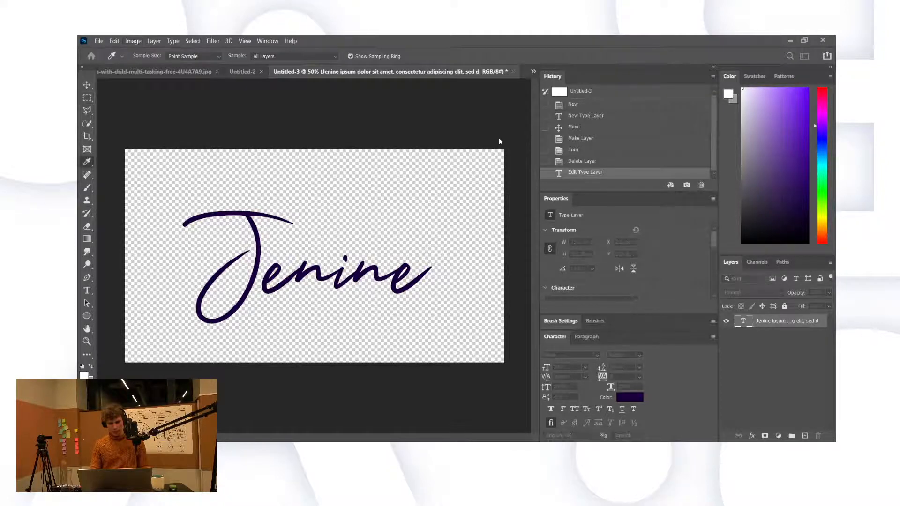
{"action": "left_click", "coordinate": [294, 153]}
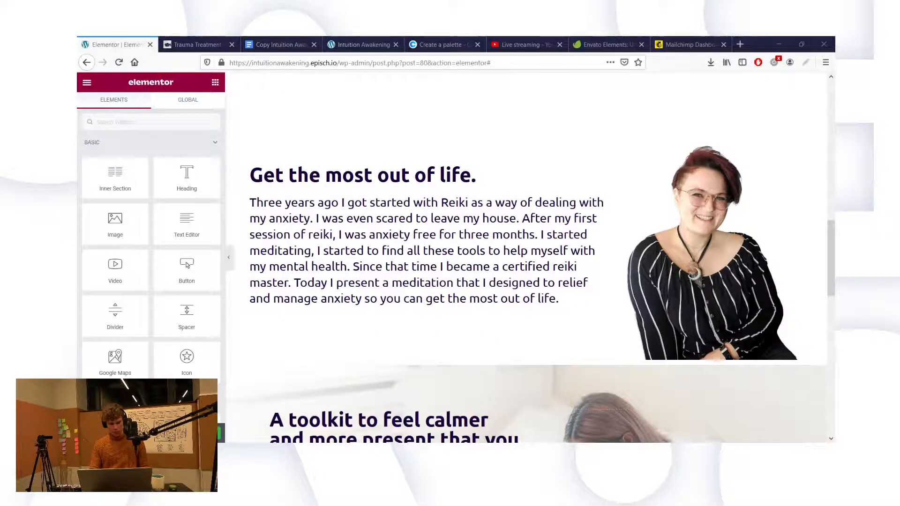
Step: Add an Image widget below the Reiki paragraph with the uploaded signature PNG
{"action": "left_click_drag", "start_coordinate": [129, 239], "coordinate": [367, 305]}
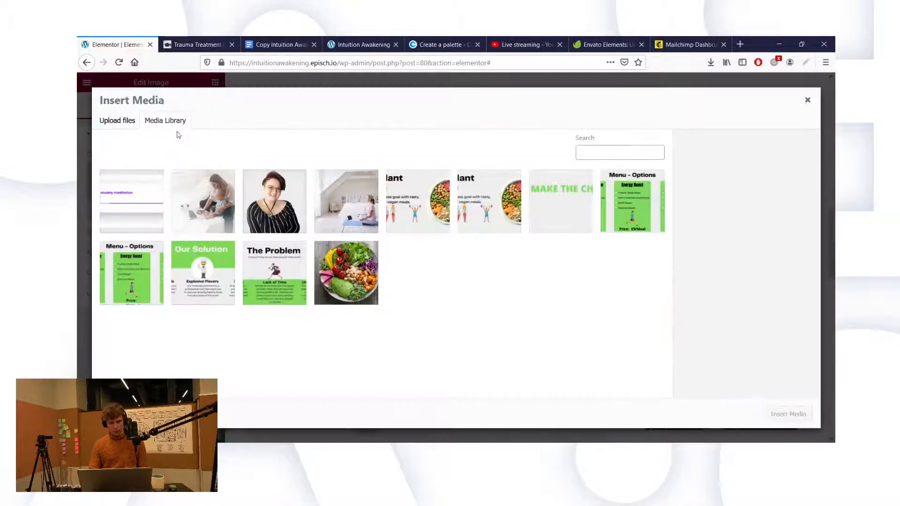
{"action": "left_click", "coordinate": [123, 121]}
{"action": "left_click", "coordinate": [448, 259]}
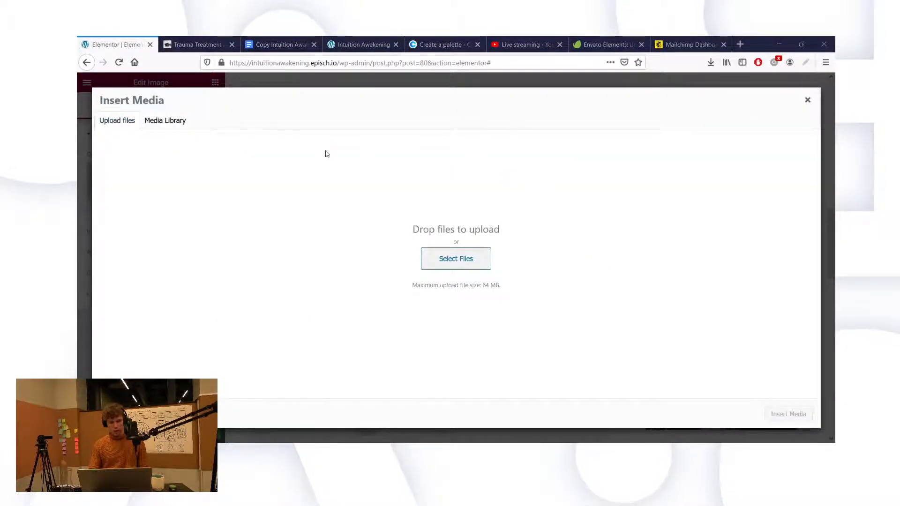
{"action": "double_click", "coordinate": [369, 122]}
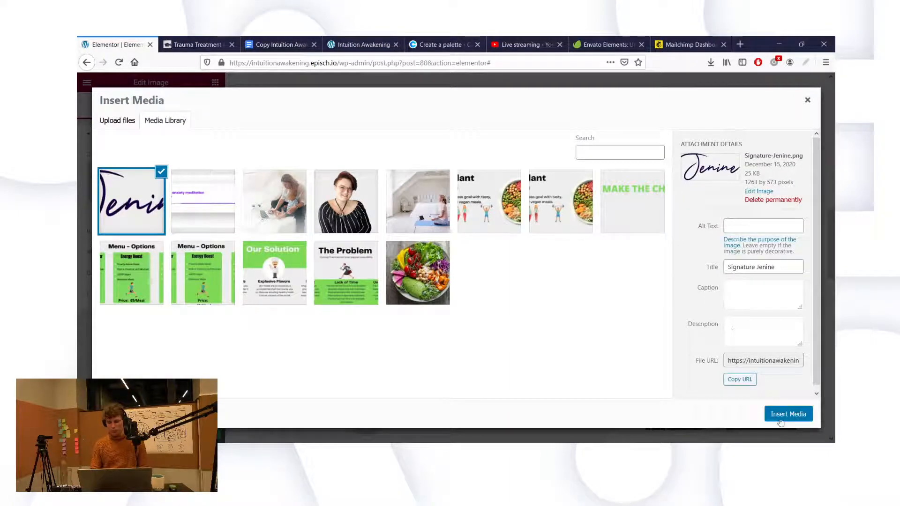
{"action": "left_click", "coordinate": [780, 422]}
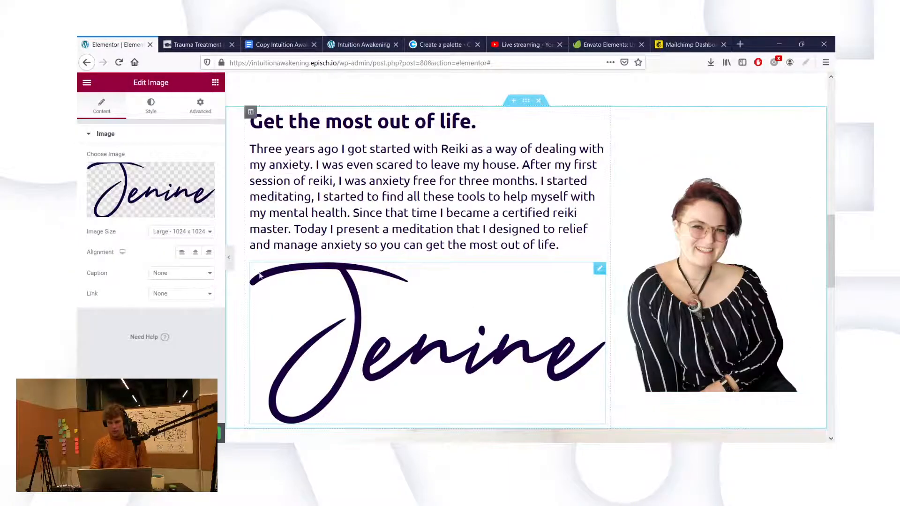
Step: Left-align the signature image and switch its width unit to pixels
{"action": "left_click", "coordinate": [182, 252]}
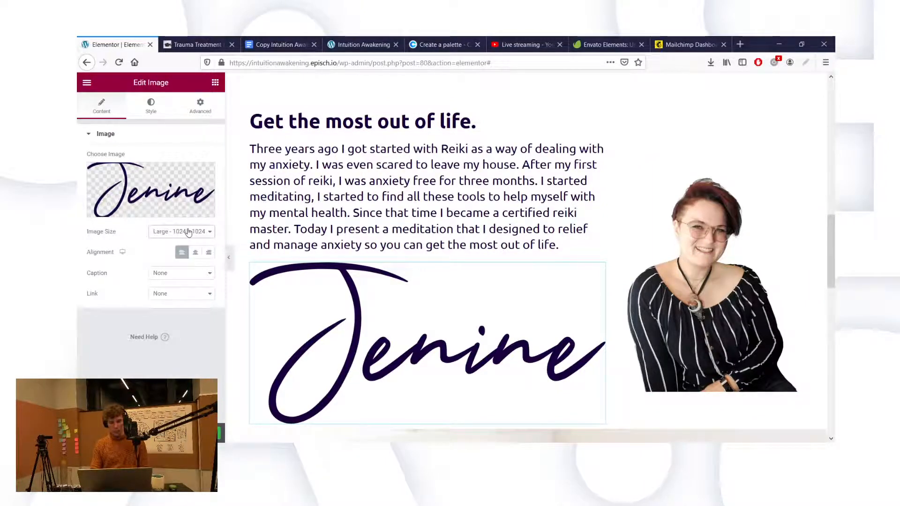
{"action": "left_click", "coordinate": [150, 107]}
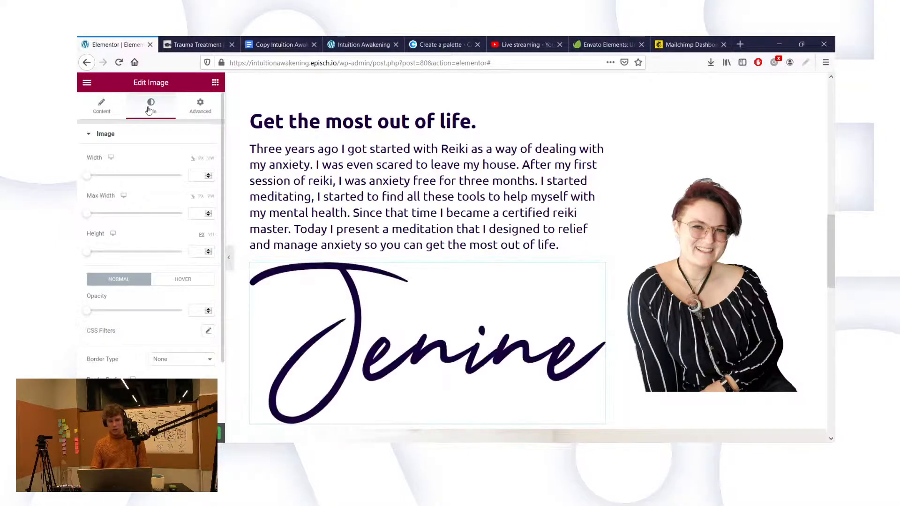
{"action": "left_click", "coordinate": [200, 158]}
Step: Change the signature image's width from 250 to 160 px
{"action": "left_click", "coordinate": [199, 174]}
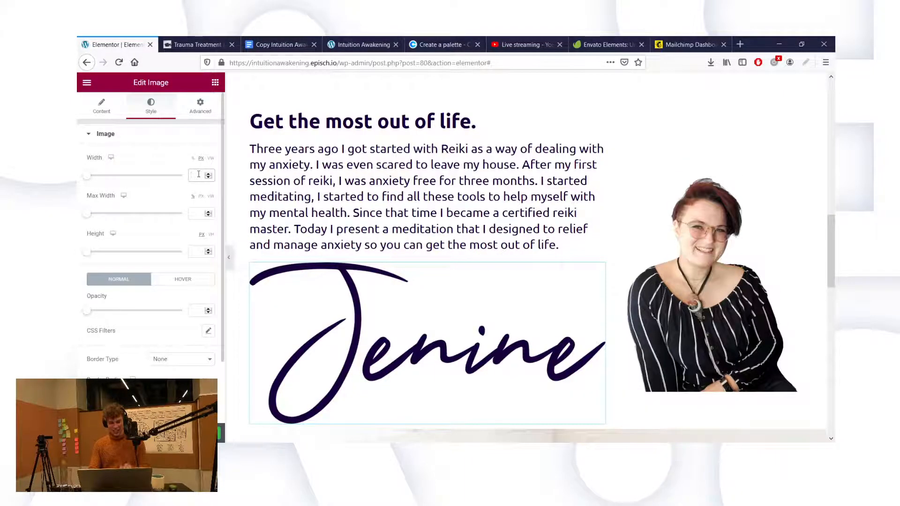
{"action": "type", "text": "250"}
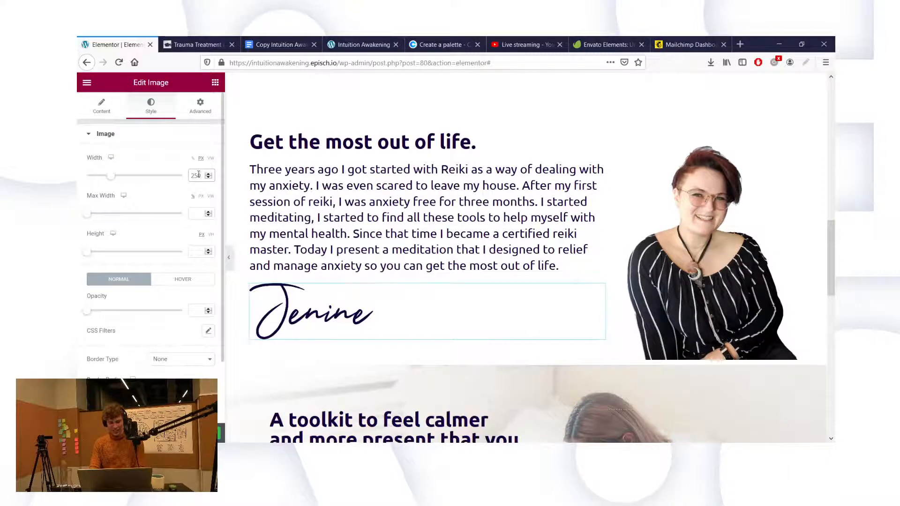
{"action": "key", "text": "BackSpace"}
{"action": "key", "text": "BackSpace"}
{"action": "key", "text": "BackSpace"}
{"action": "type", "text": "150"}
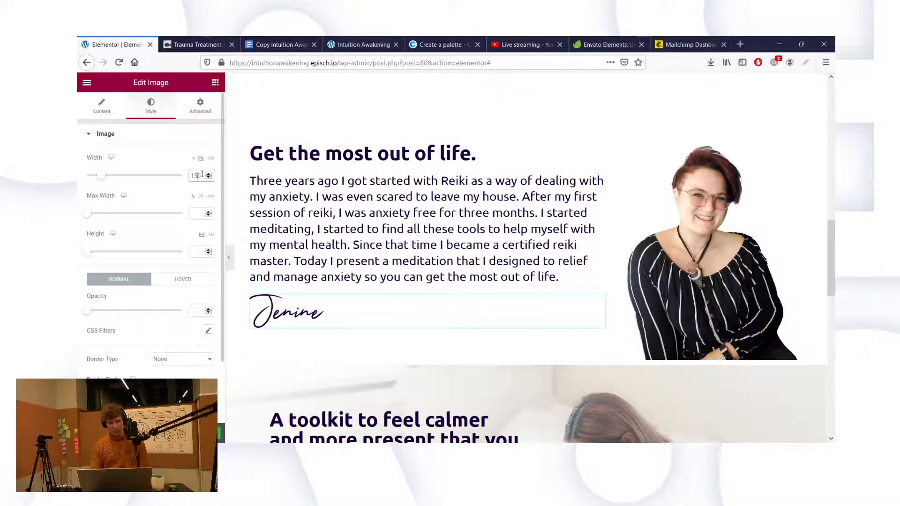
{"action": "key", "text": "BackSpace"}
{"action": "type", "text": "7"}
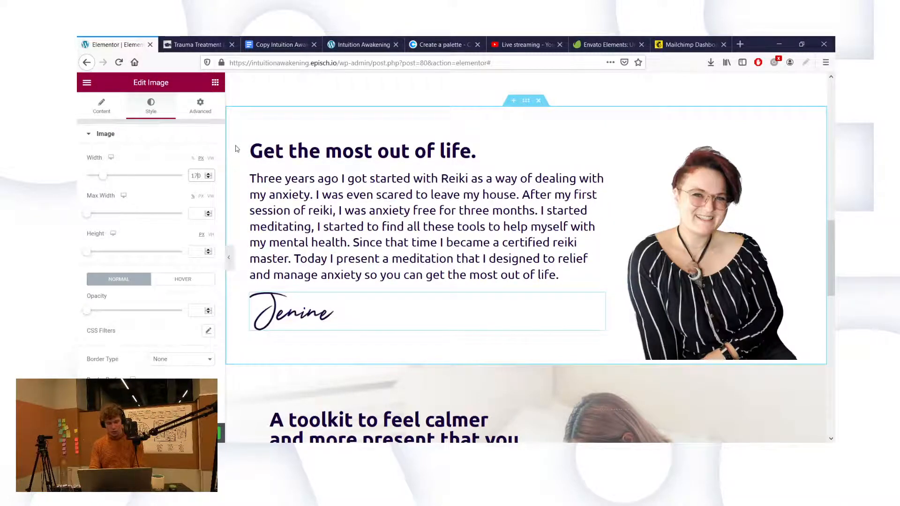
{"action": "key", "text": "BackSpace"}
{"action": "type", "text": "6"}
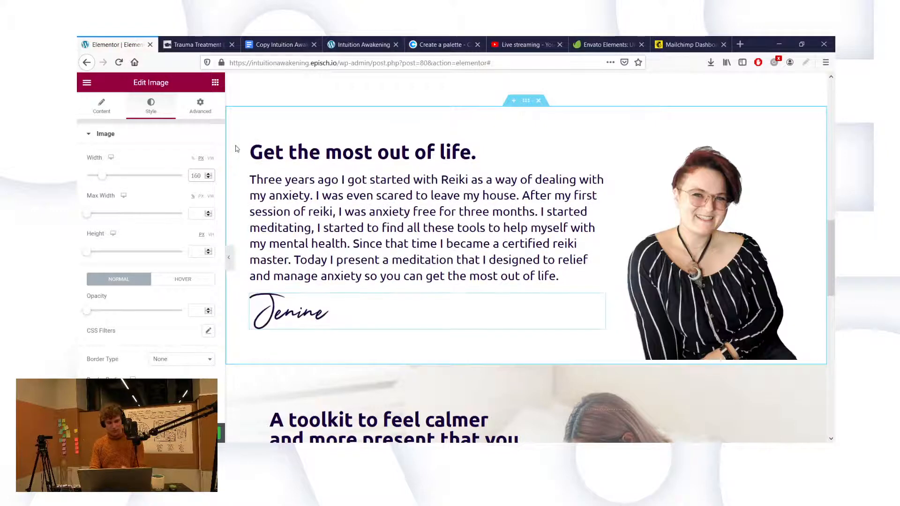
Step: Give the Reiki paragraph a bottom padding of 20
{"action": "left_click", "coordinate": [354, 212]}
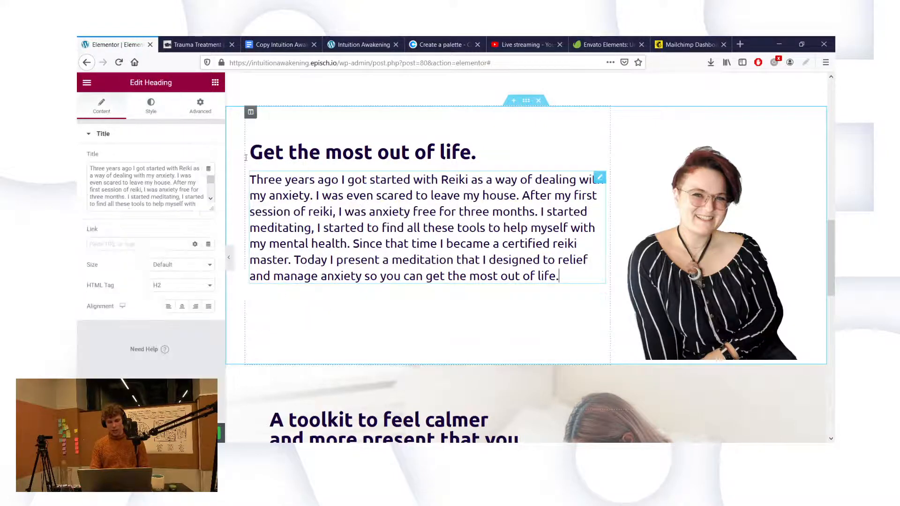
{"action": "left_click", "coordinate": [205, 116]}
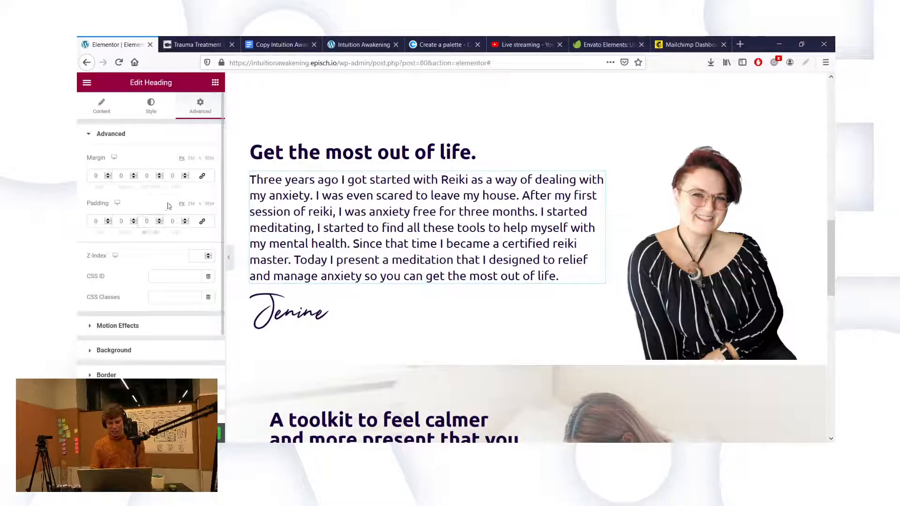
{"action": "type", "text": "20"}
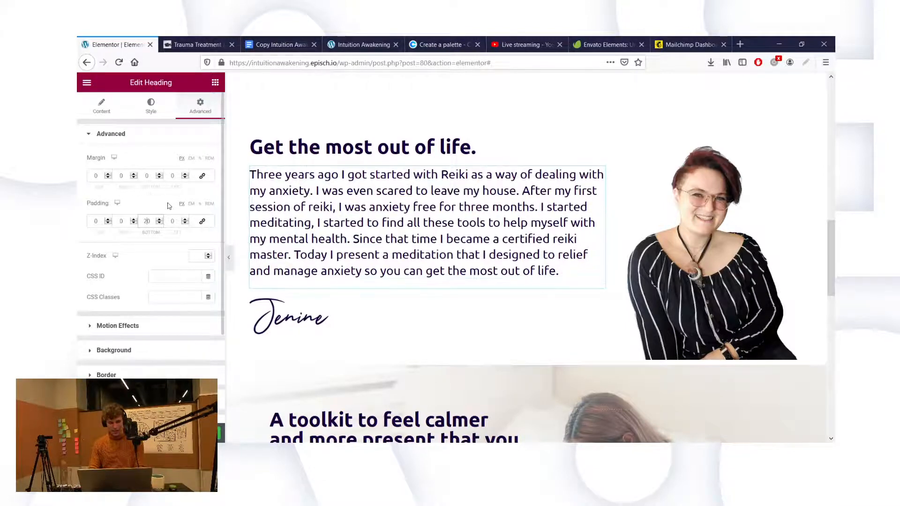
{"action": "left_click", "coordinate": [436, 146]}
Step: Unlink the 'Get the most out of life.' heading's padding and set its bottom to 20
{"action": "left_click", "coordinate": [269, 144]}
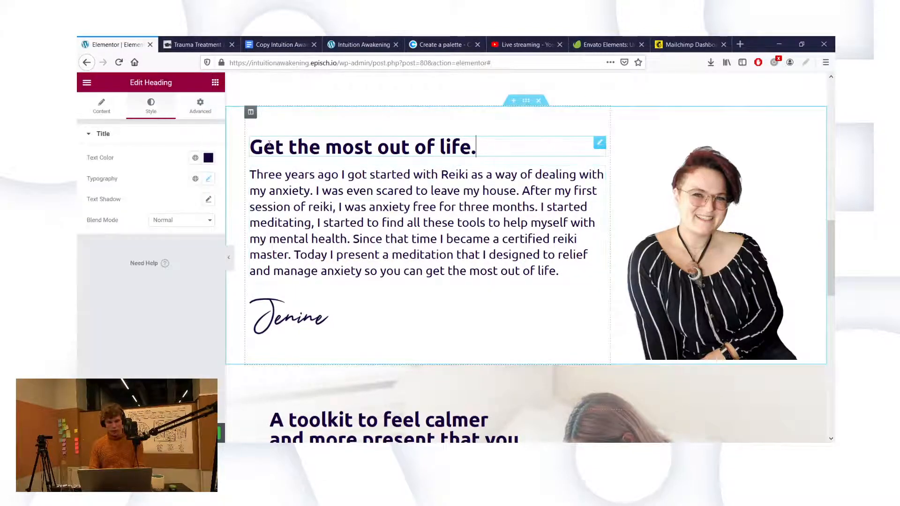
{"action": "left_click", "coordinate": [201, 107]}
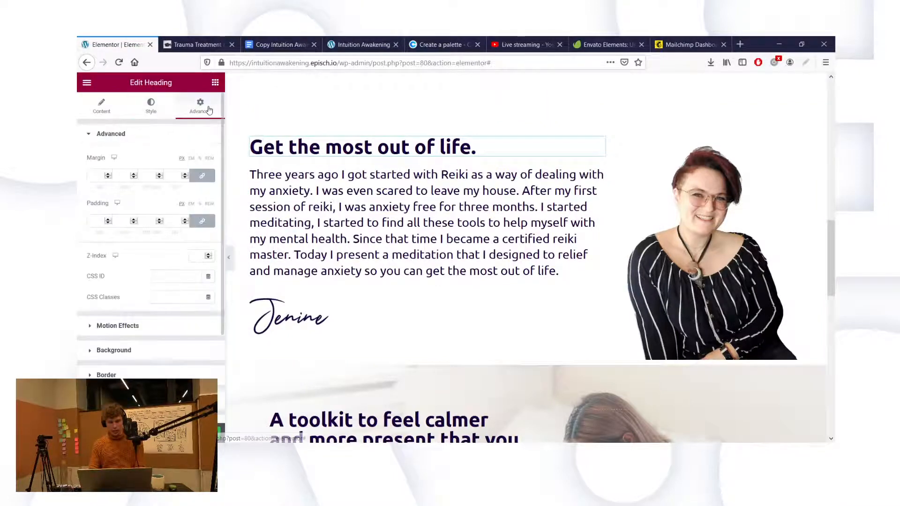
{"action": "left_click", "coordinate": [208, 227]}
{"action": "left_click", "coordinate": [146, 224]}
{"action": "type", "text": "20"}
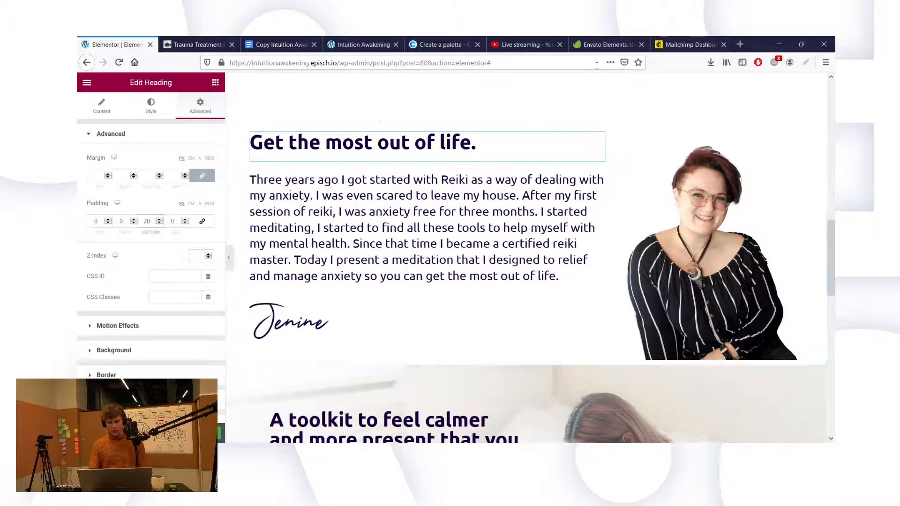
{"action": "scroll", "coordinate": [623, 136], "scroll_direction": "down", "scroll_amount": 4}
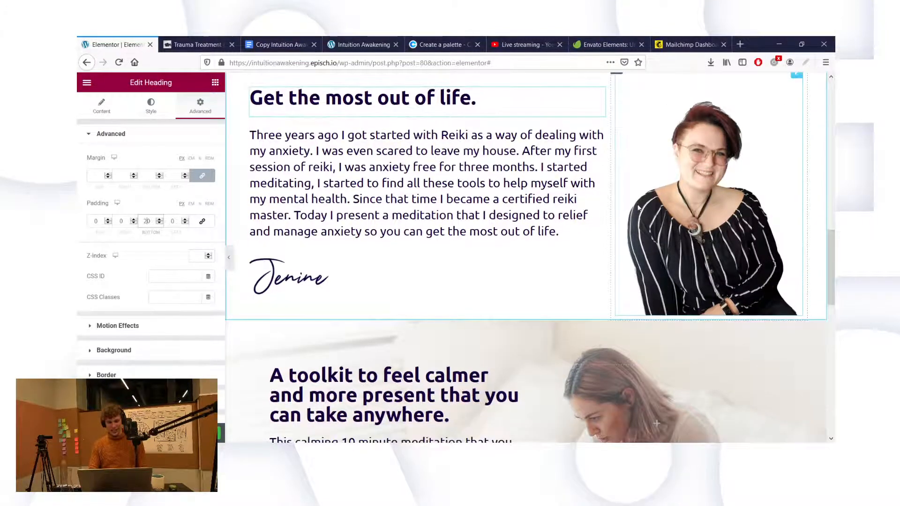
{"action": "scroll", "coordinate": [639, 208], "scroll_direction": "up", "scroll_amount": 4}
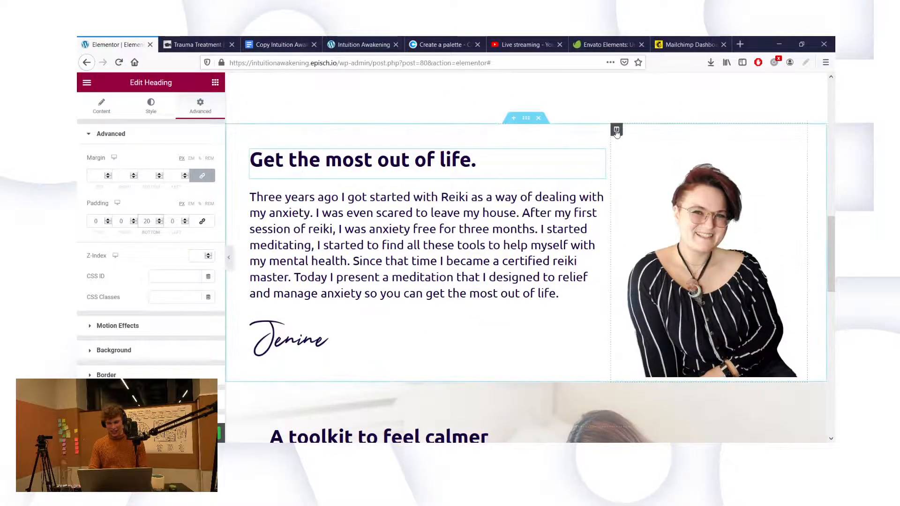
Step: Set the portrait column's linked padding to 0 on all four sides
{"action": "left_click", "coordinate": [200, 105]}
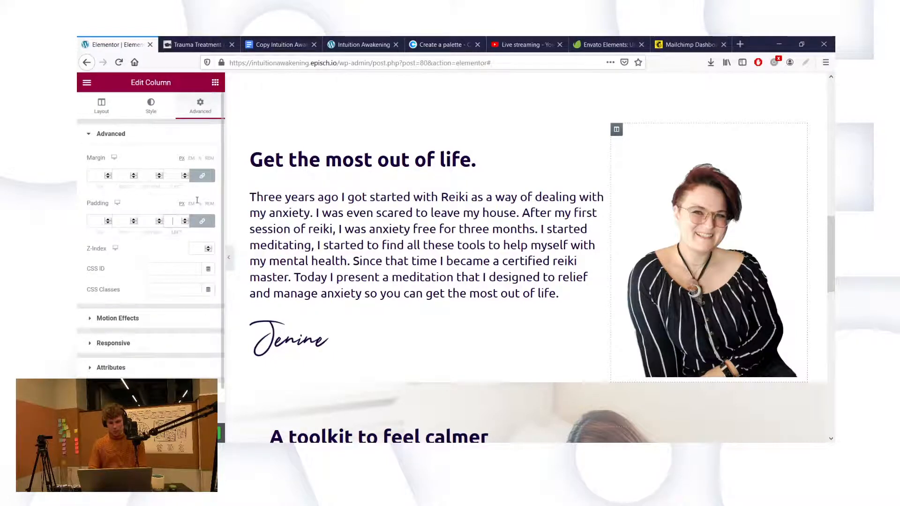
{"action": "type", "text": "0"}
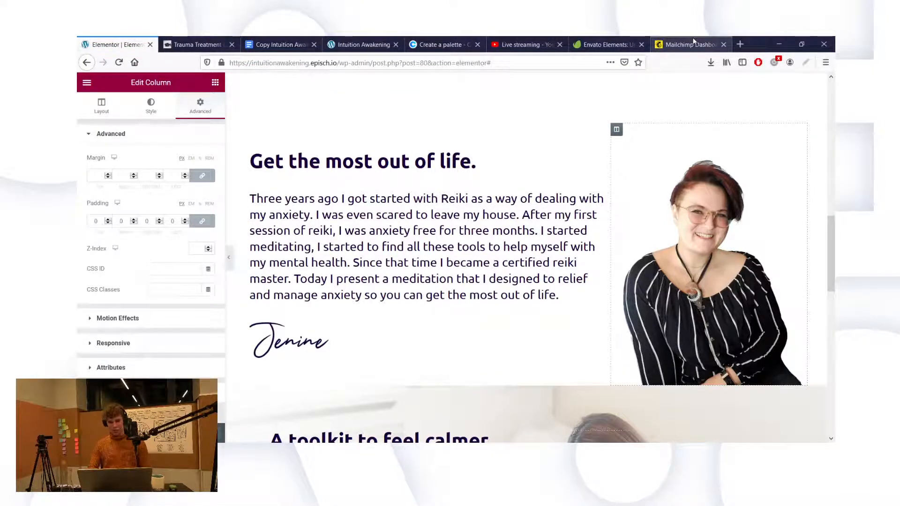
{"action": "scroll", "coordinate": [593, 143], "scroll_direction": "up", "scroll_amount": 6}
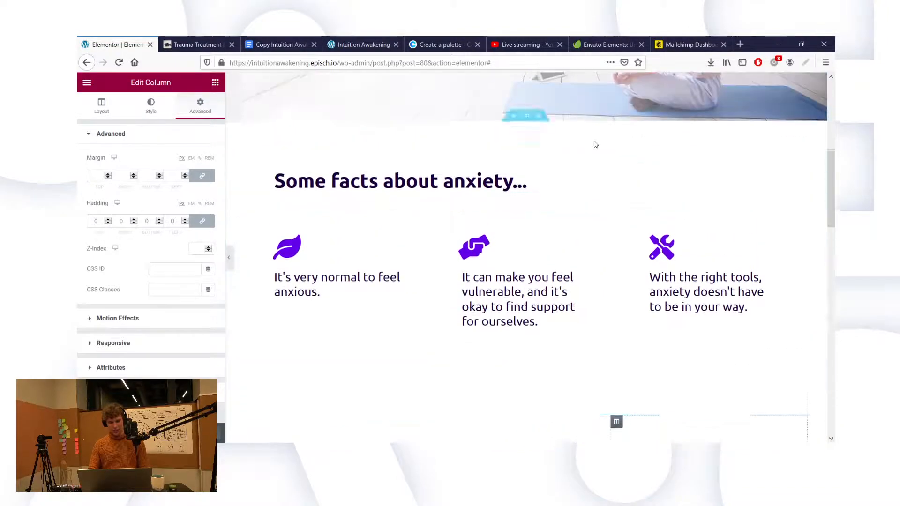
{"action": "scroll", "coordinate": [593, 143], "scroll_direction": "down", "scroll_amount": 10}
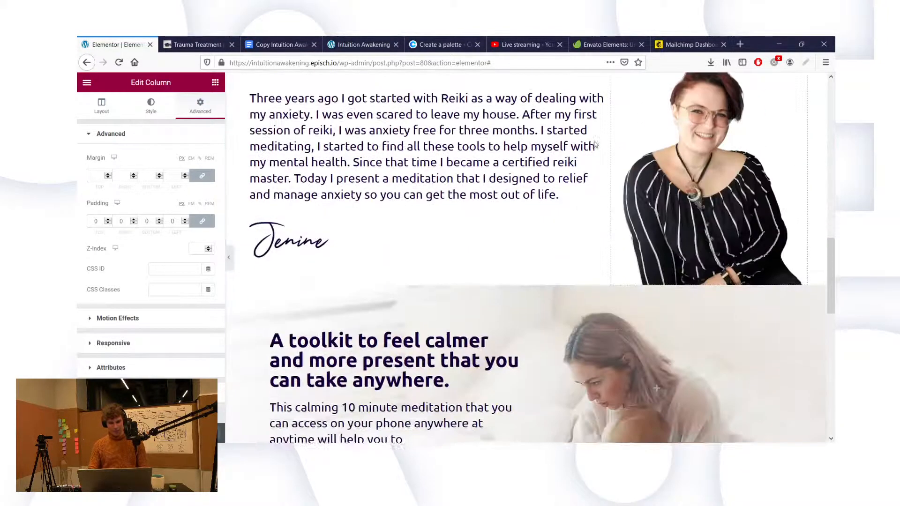
{"action": "scroll", "coordinate": [595, 144], "scroll_direction": "down", "scroll_amount": 2}
{"action": "scroll", "coordinate": [507, 154], "scroll_direction": "up", "scroll_amount": 5}
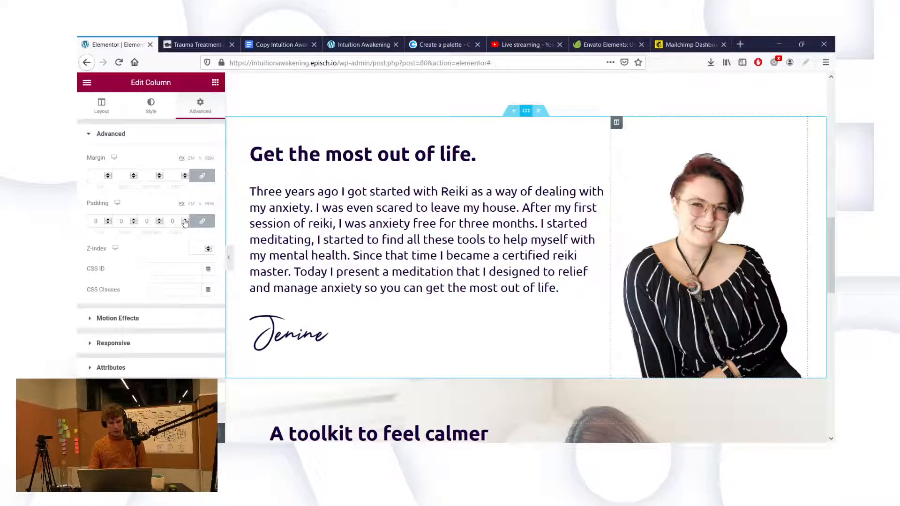
Step: Set the section padding to 60 left and right, 0 top and bottom
{"action": "left_click", "coordinate": [526, 111]}
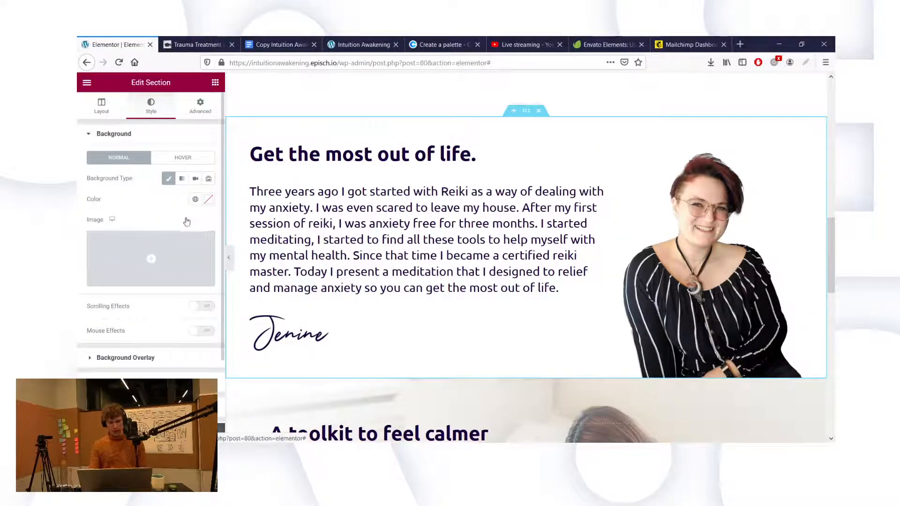
{"action": "left_click", "coordinate": [200, 106]}
{"action": "left_click", "coordinate": [173, 221]}
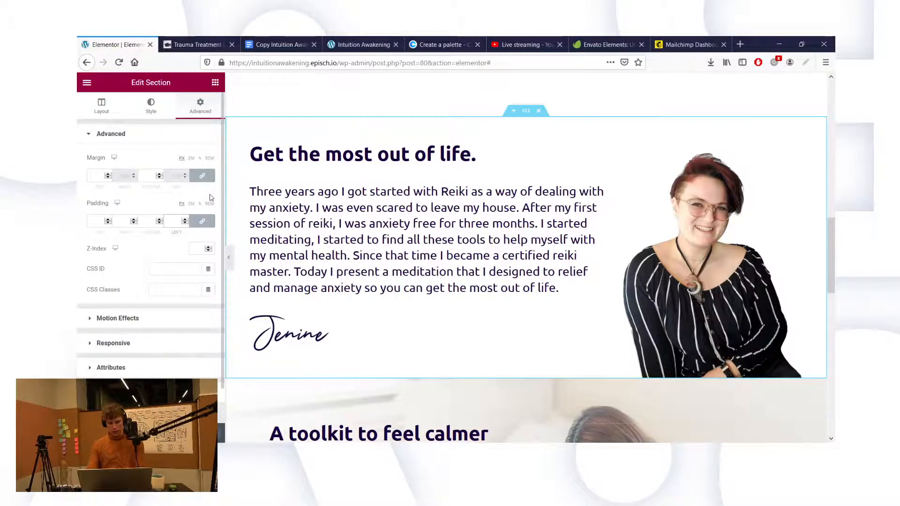
{"action": "type", "text": "60"}
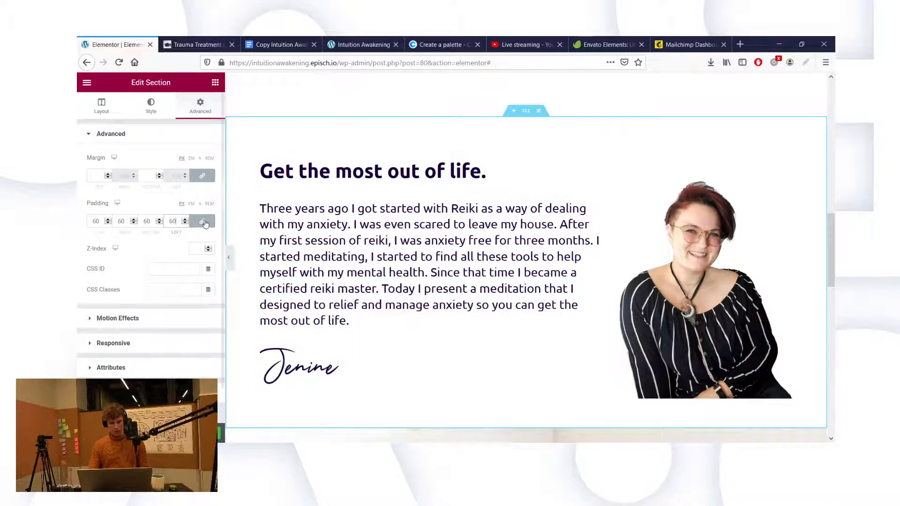
{"action": "double_click", "coordinate": [95, 220]}
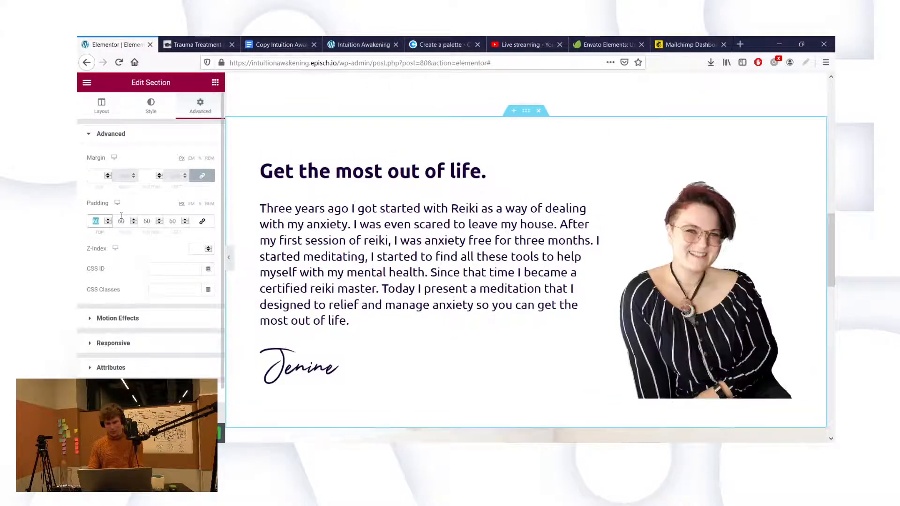
{"action": "type", "text": "0"}
{"action": "double_click", "coordinate": [146, 221]}
{"action": "type", "text": "0"}
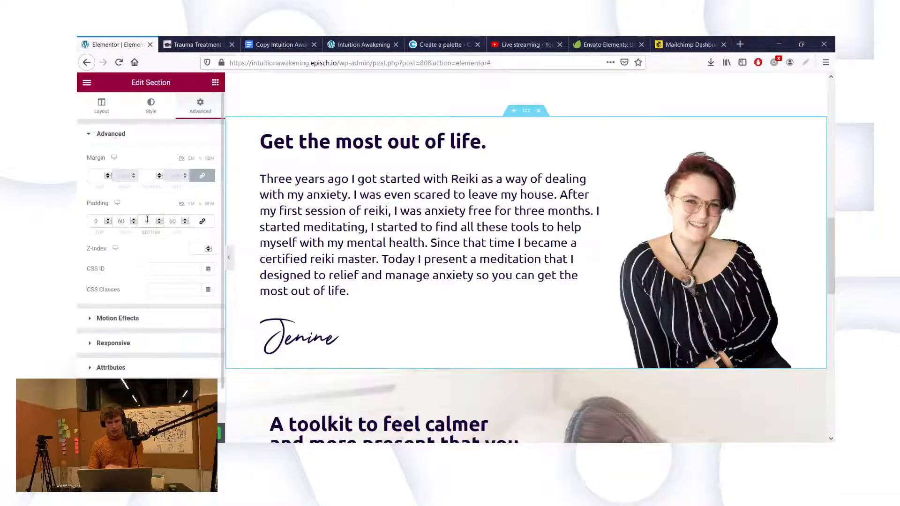
Step: Preview the updated section at full width by hiding and restoring the editing panel
{"action": "scroll", "coordinate": [399, 236], "scroll_direction": "up", "scroll_amount": 3}
{"action": "scroll", "coordinate": [399, 239], "scroll_direction": "up", "scroll_amount": 2}
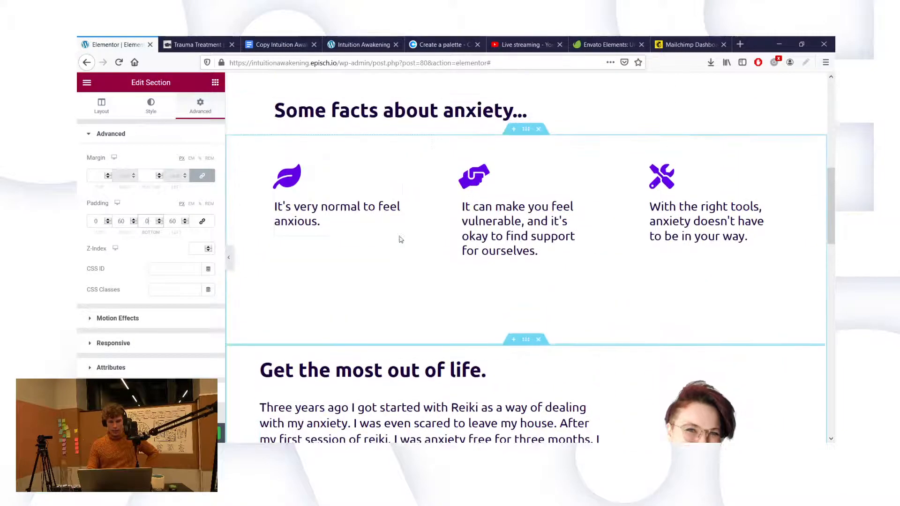
{"action": "scroll", "coordinate": [399, 237], "scroll_direction": "down", "scroll_amount": 5}
{"action": "scroll", "coordinate": [400, 236], "scroll_direction": "down", "scroll_amount": 5}
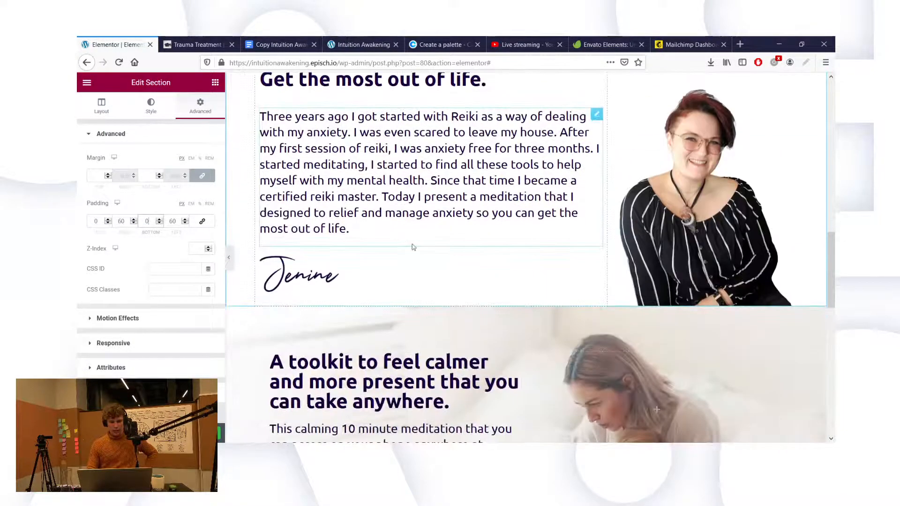
{"action": "scroll", "coordinate": [681, 188], "scroll_direction": "up", "scroll_amount": 7}
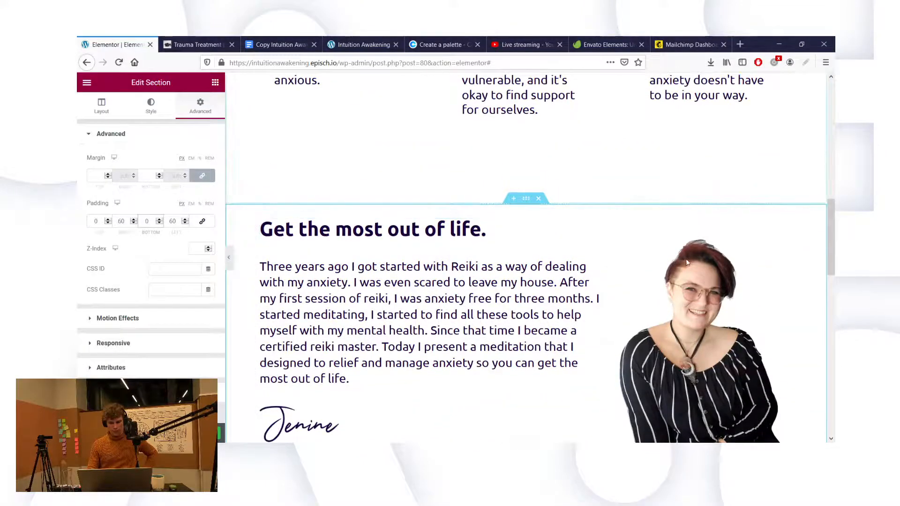
{"action": "key", "text": "ctrl+p"}
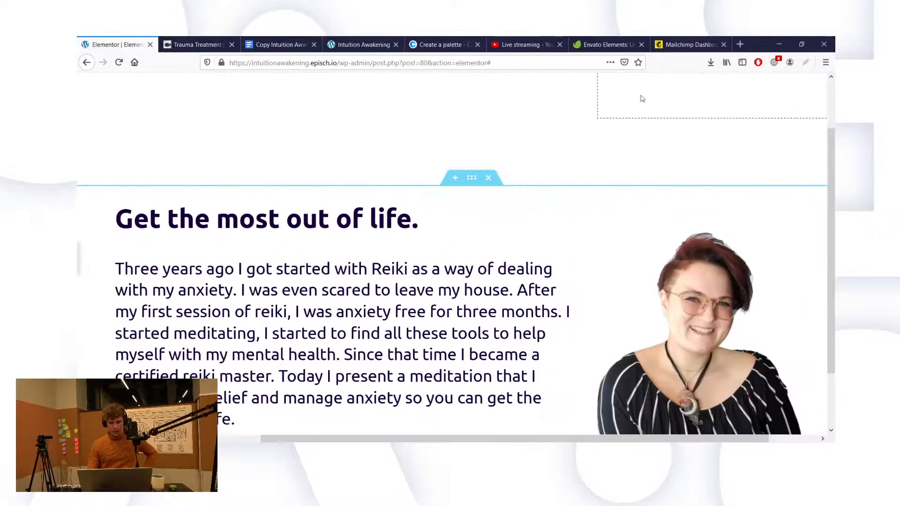
{"action": "key", "text": "ctrl+p"}
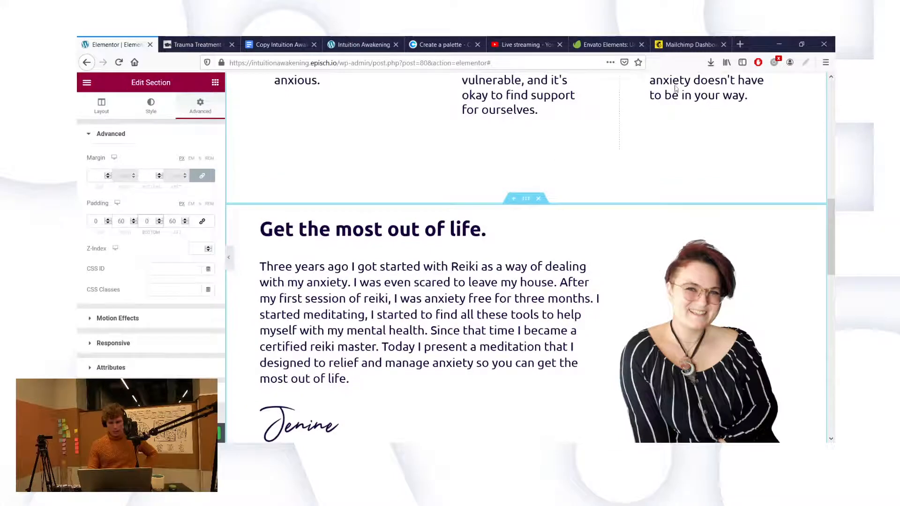
Step: Select the text column beside the portrait and review its settings
{"action": "scroll", "coordinate": [567, 174], "scroll_direction": "down", "scroll_amount": 3}
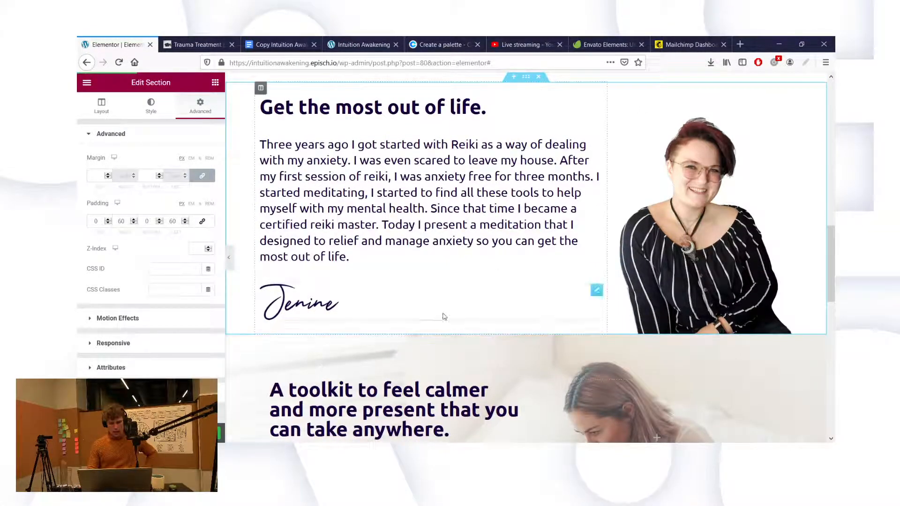
{"action": "left_click", "coordinate": [261, 88]}
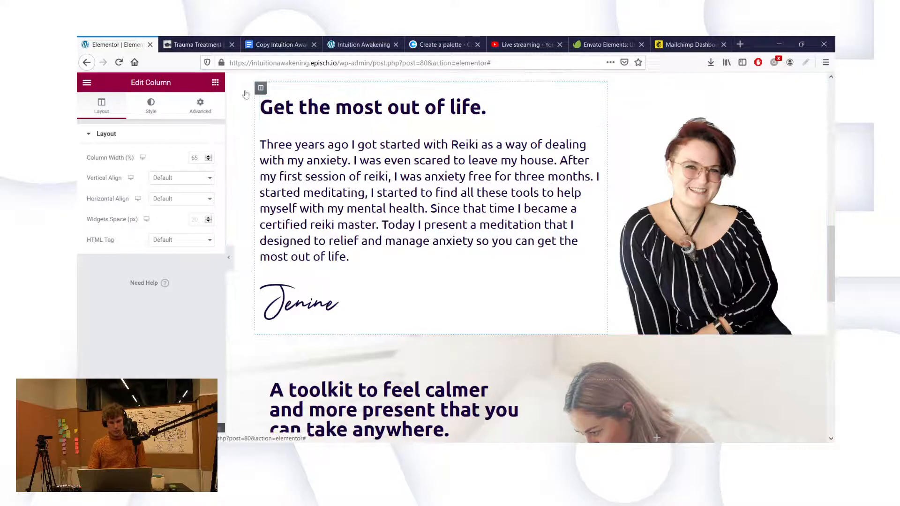
{"action": "scroll", "coordinate": [432, 274], "scroll_direction": "down", "scroll_amount": 3}
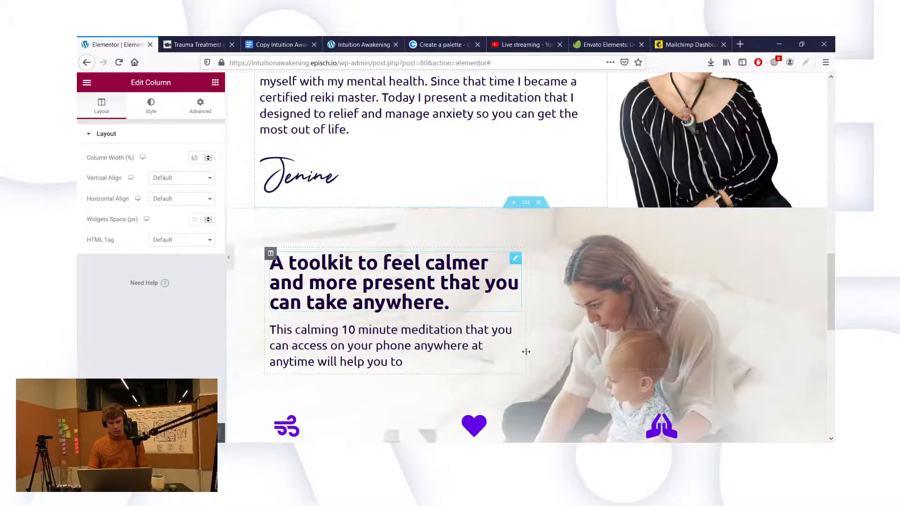
{"action": "scroll", "coordinate": [526, 352], "scroll_direction": "down", "scroll_amount": 3}
Step: Exit the Elementor builder via its main menu back to the Elementor #80 page editor
{"action": "scroll", "coordinate": [599, 356], "scroll_direction": "down", "scroll_amount": 2}
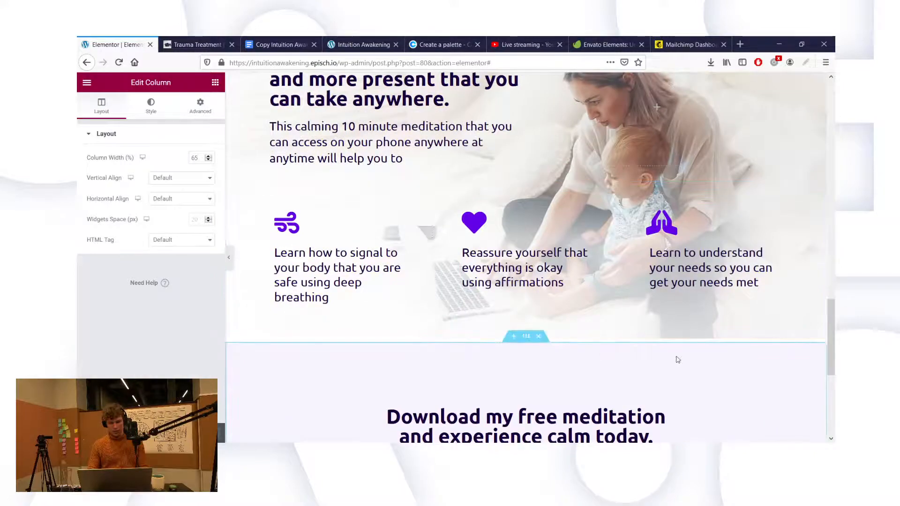
{"action": "scroll", "coordinate": [677, 360], "scroll_direction": "down", "scroll_amount": 5}
{"action": "scroll", "coordinate": [677, 360], "scroll_direction": "up", "scroll_amount": 12}
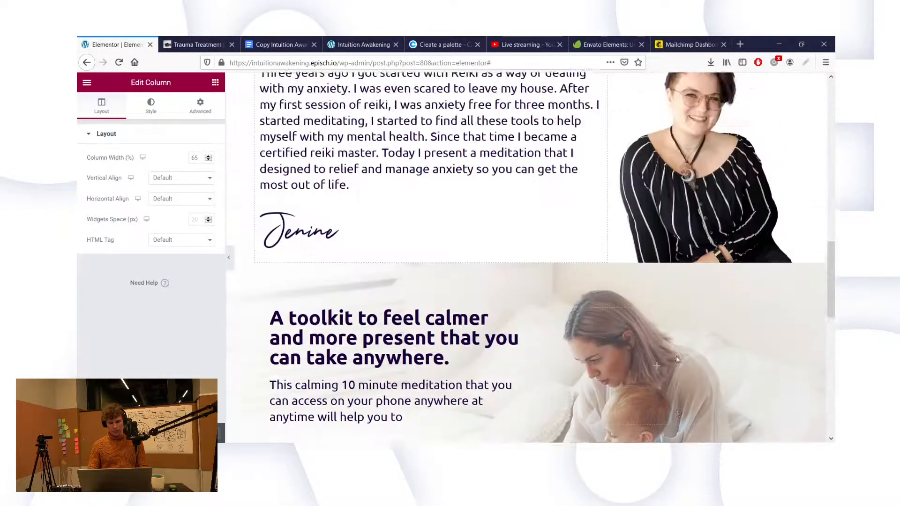
{"action": "scroll", "coordinate": [677, 360], "scroll_direction": "up", "scroll_amount": 5}
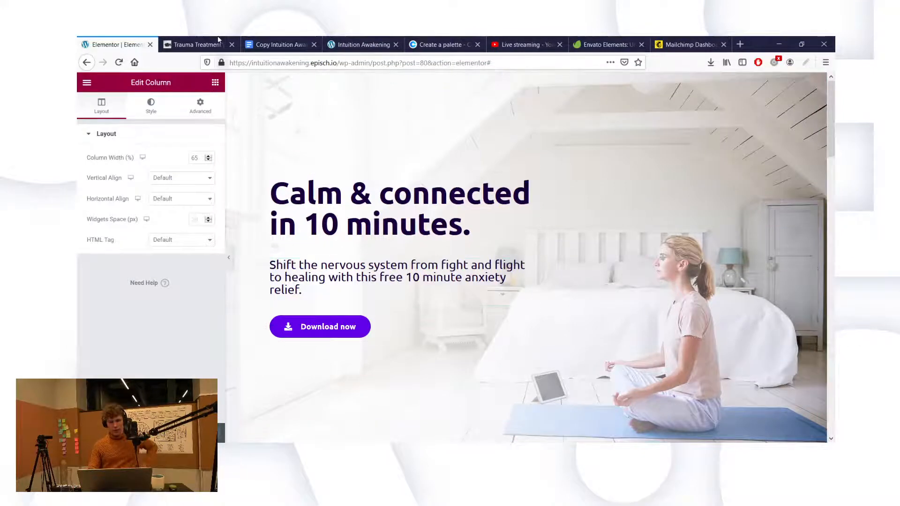
{"action": "left_click", "coordinate": [87, 82]}
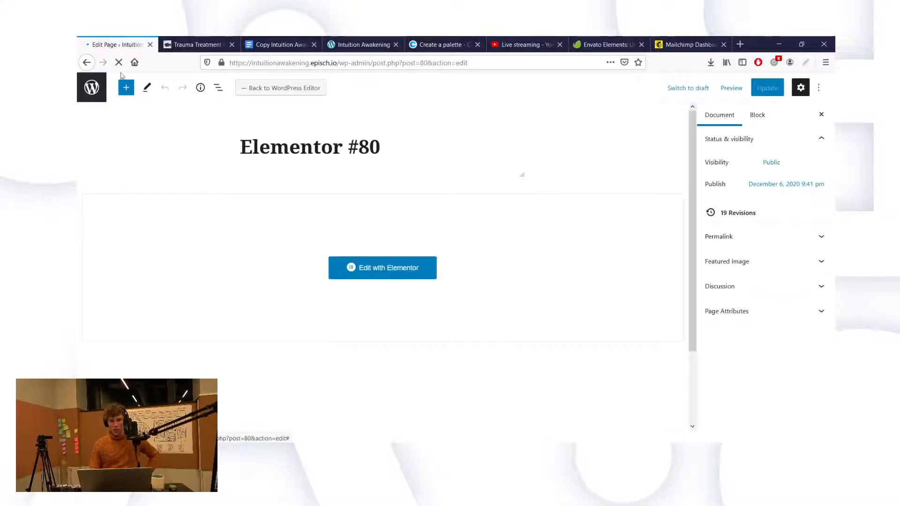
Step: Go to Templates > Theme Builder and filter it to Header templates
{"action": "left_click", "coordinate": [92, 89]}
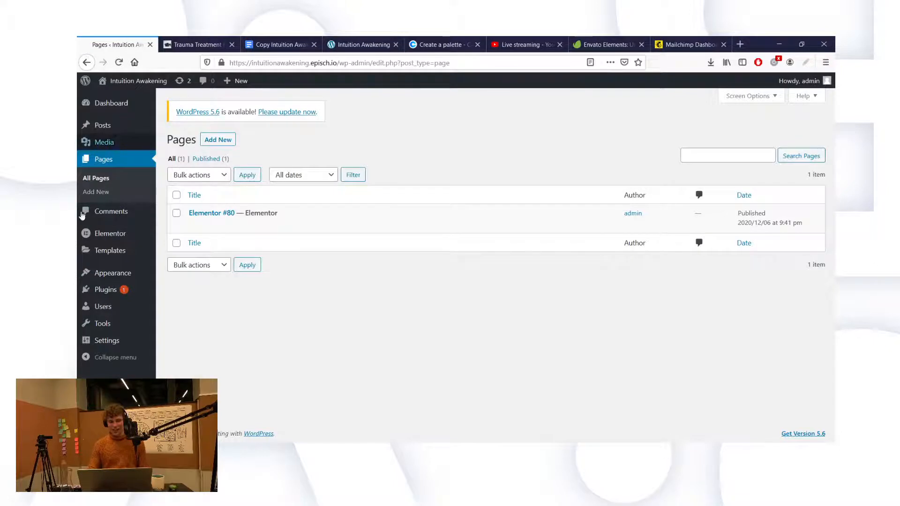
{"action": "mouse_move", "coordinate": [123, 255]}
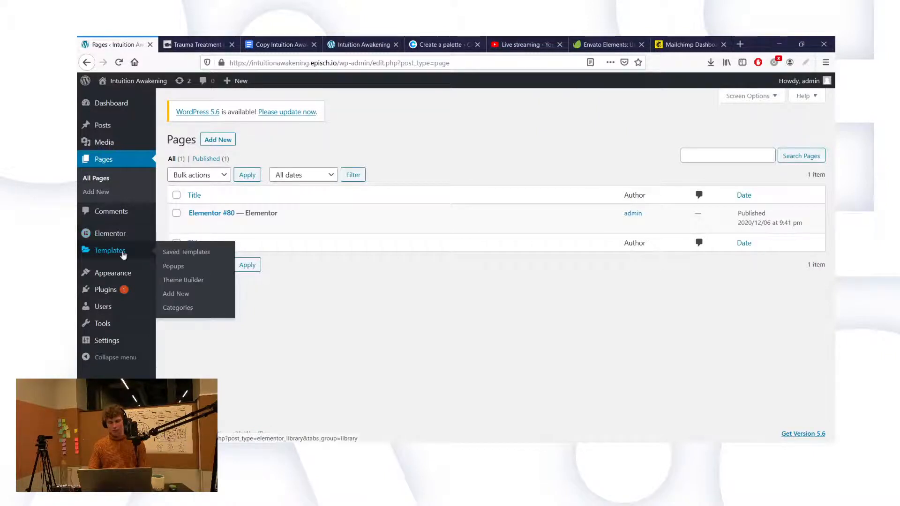
{"action": "left_click", "coordinate": [197, 281]}
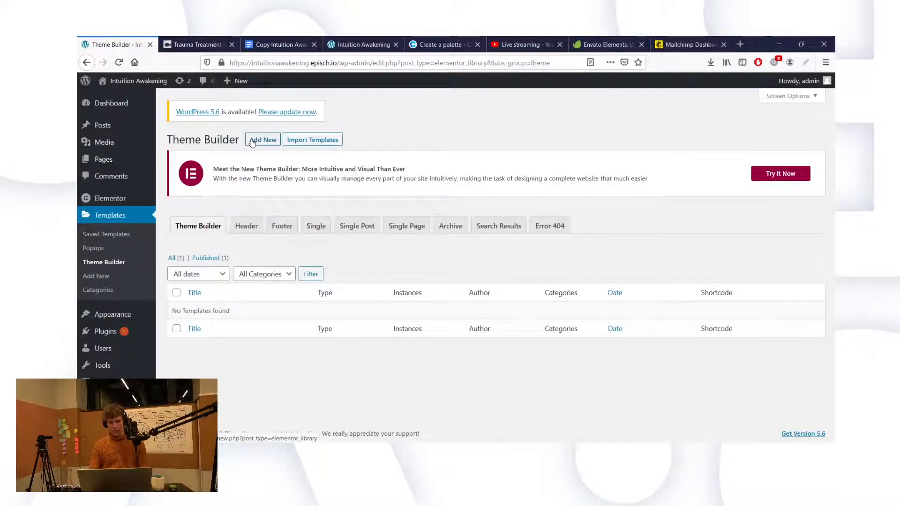
{"action": "left_click", "coordinate": [247, 225]}
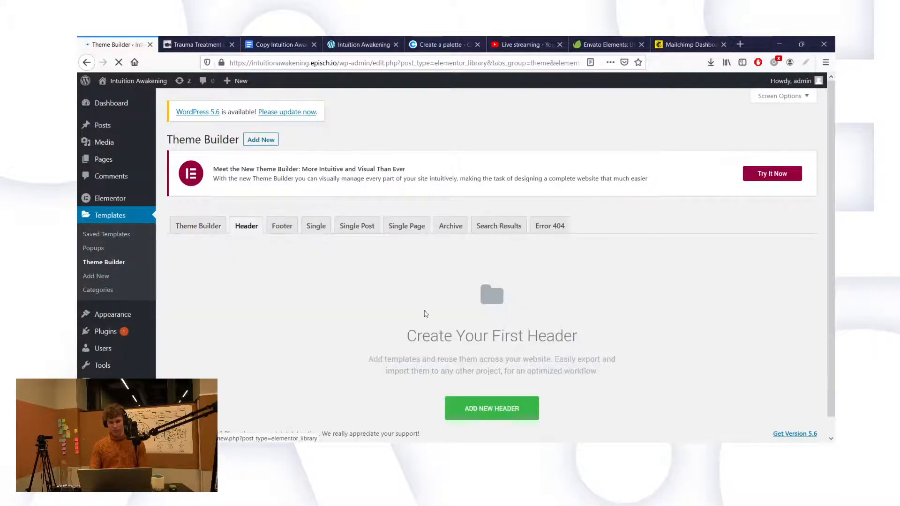
Step: Create a new Header template named 'Main Header'
{"action": "left_click", "coordinate": [461, 409]}
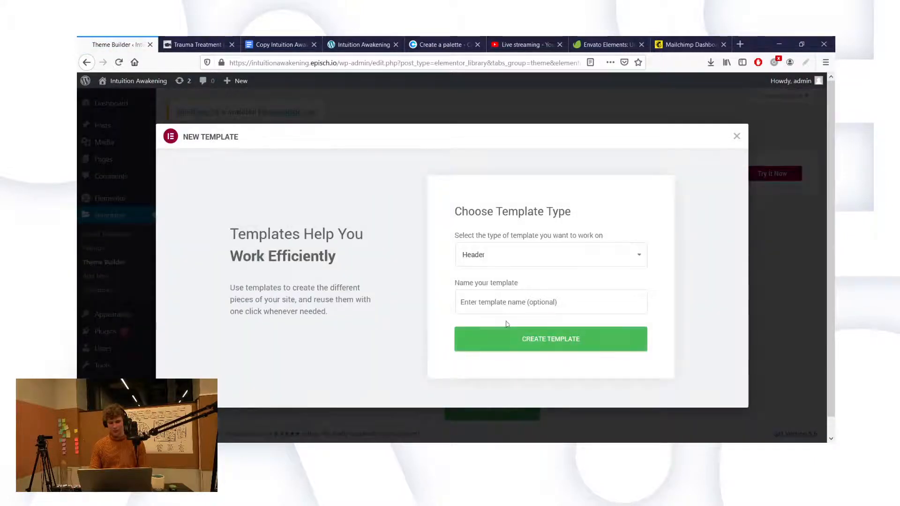
{"action": "left_click", "coordinate": [496, 303]}
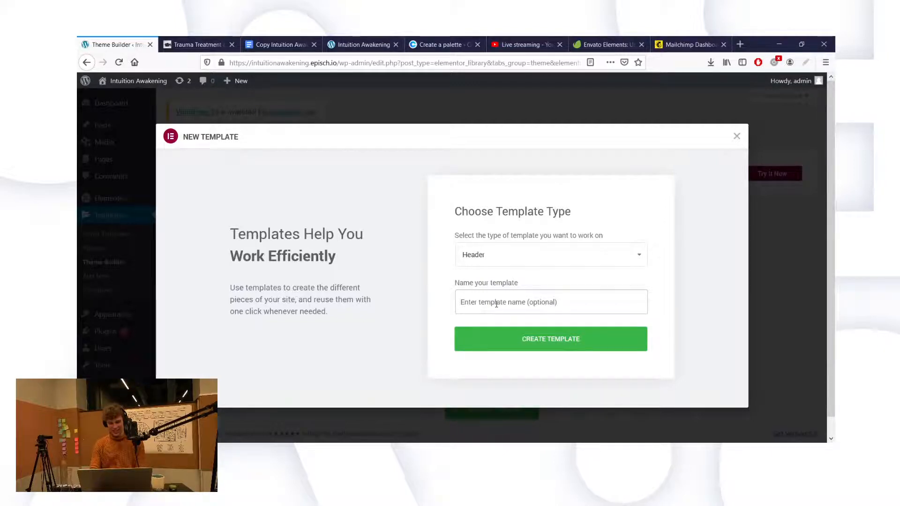
{"action": "type", "text": "He"}
{"action": "key", "text": "BackSpace"}
{"action": "key", "text": "BackSpace"}
{"action": "key", "text": "BackSpace"}
{"action": "key", "text": "BackSpace"}
{"action": "key", "text": "BackSpace"}
{"action": "key", "text": "BackSpace"}
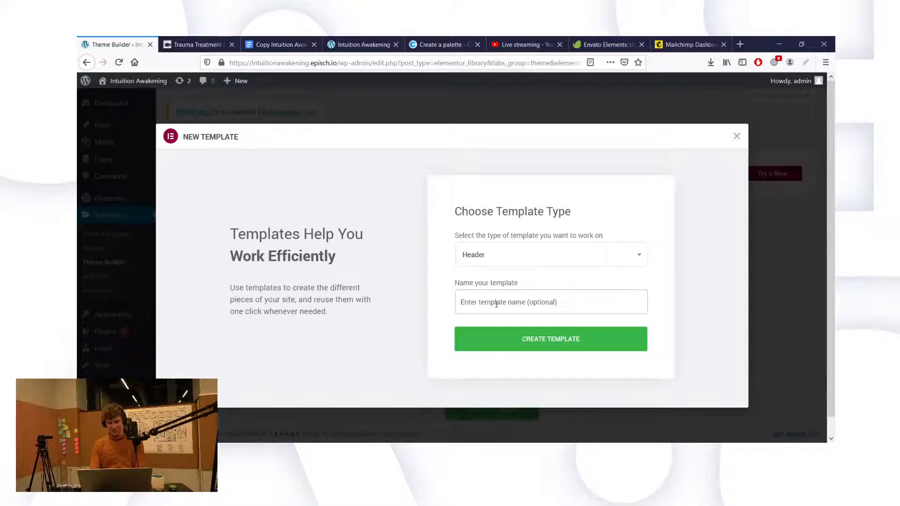
{"action": "type", "text": "Main Header"}
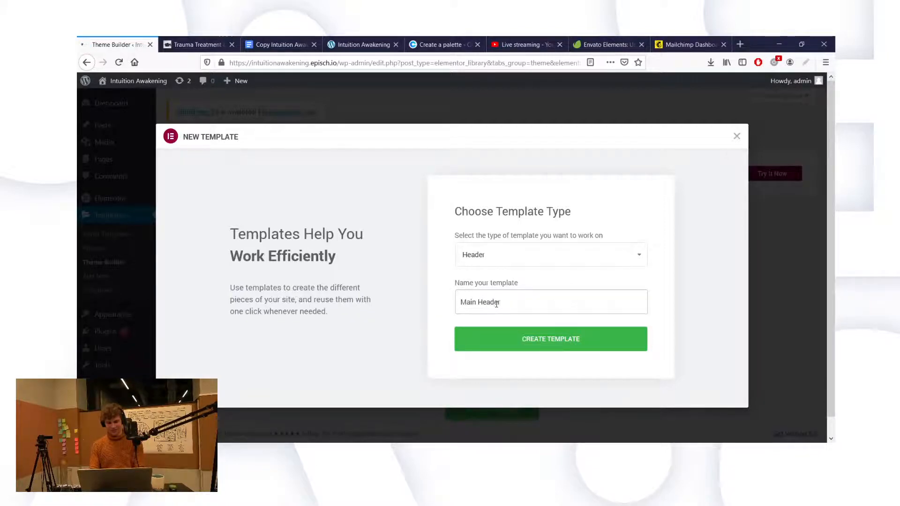
{"action": "key", "text": "Return"}
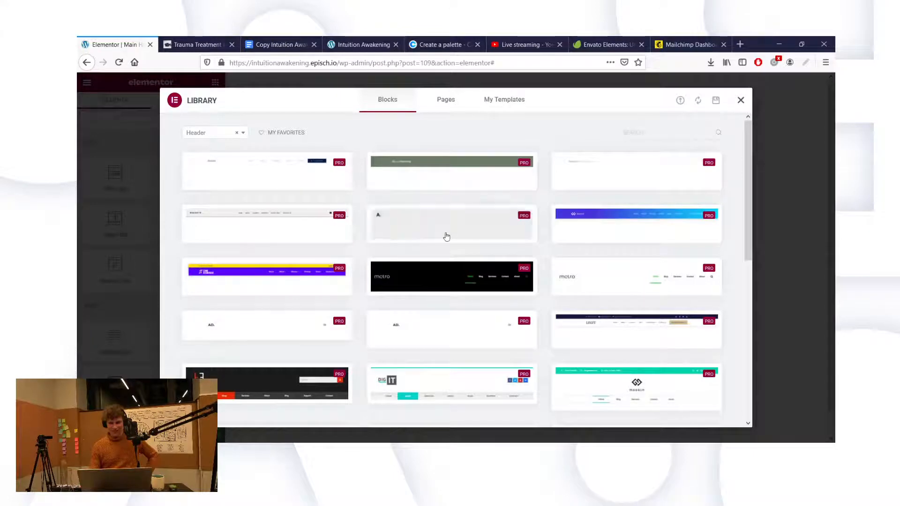
Step: Close the block library, add a two-column section, and place an Image widget in its left column
{"action": "key", "text": "Escape"}
{"action": "left_click", "coordinate": [514, 156]}
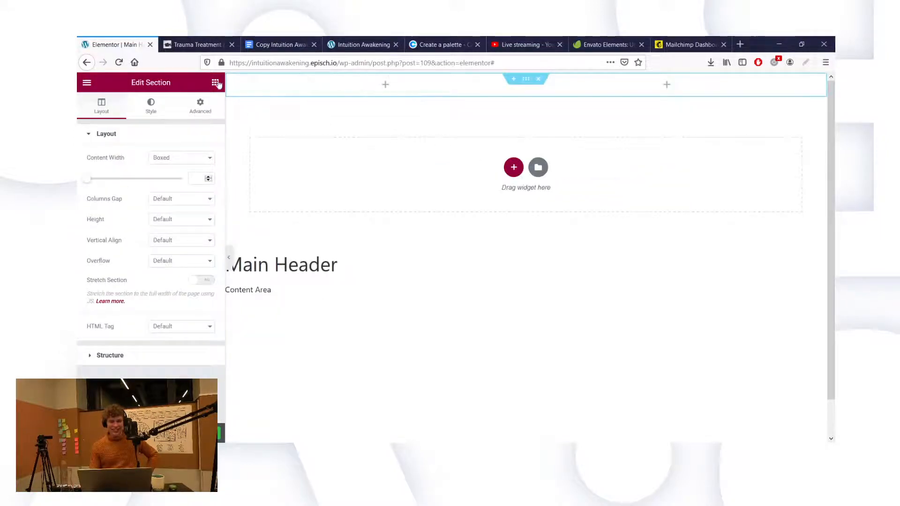
{"action": "left_click", "coordinate": [217, 83]}
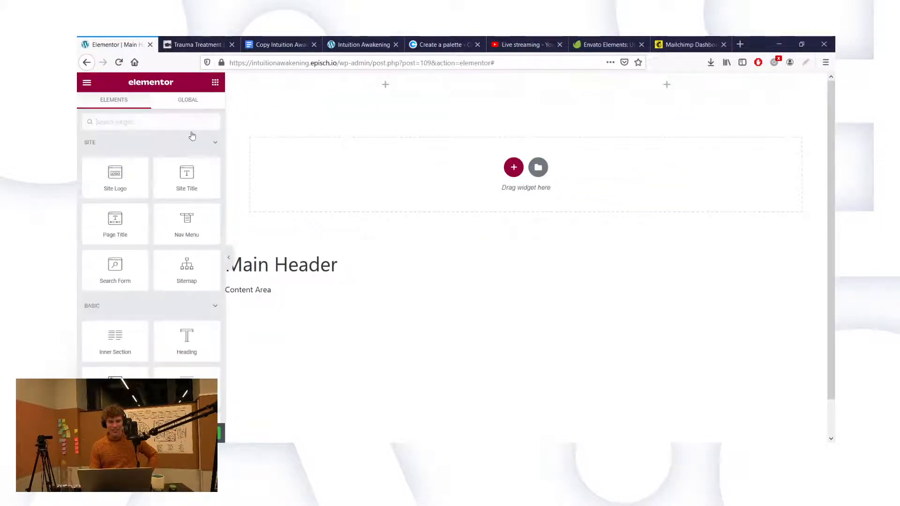
{"action": "left_click_drag", "start_coordinate": [115, 397], "coordinate": [283, 88]}
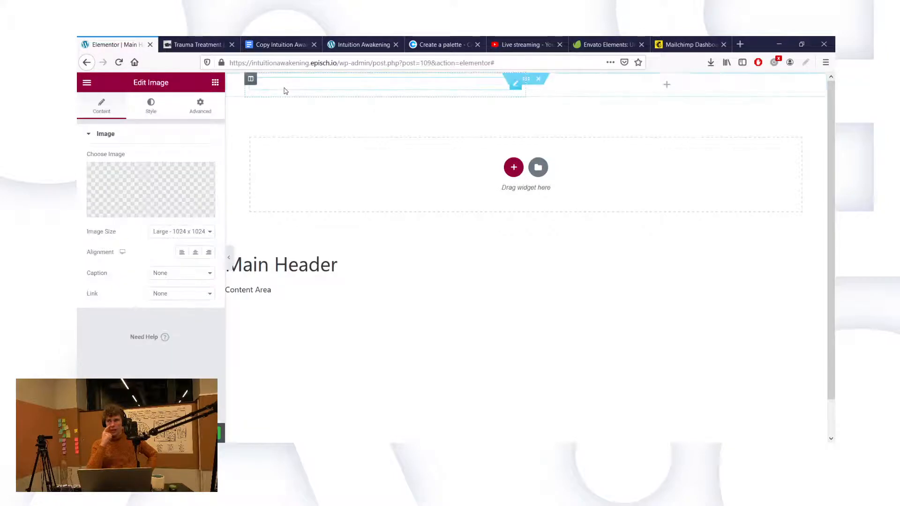
Step: Upload Logo.png and insert it as the header image
{"action": "left_click", "coordinate": [155, 208]}
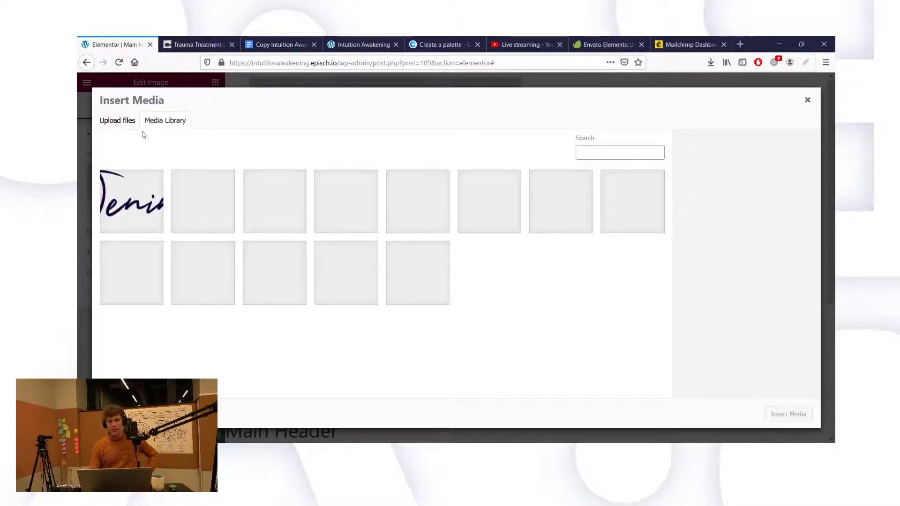
{"action": "left_click", "coordinate": [134, 124]}
{"action": "left_click", "coordinate": [447, 256]}
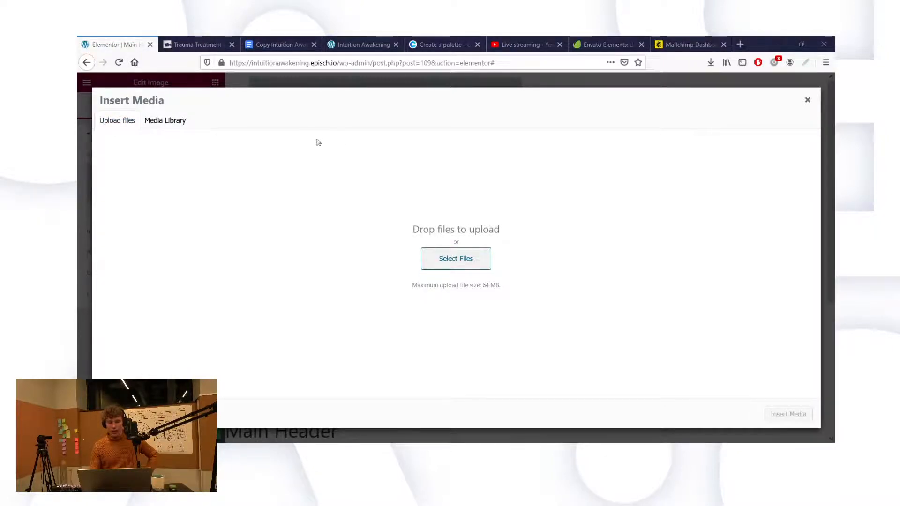
{"action": "double_click", "coordinate": [396, 162]}
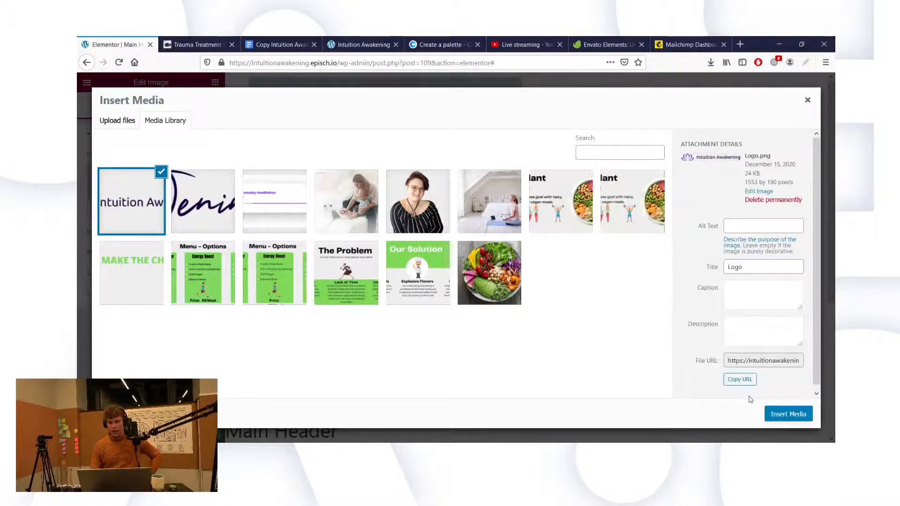
{"action": "left_click", "coordinate": [779, 416]}
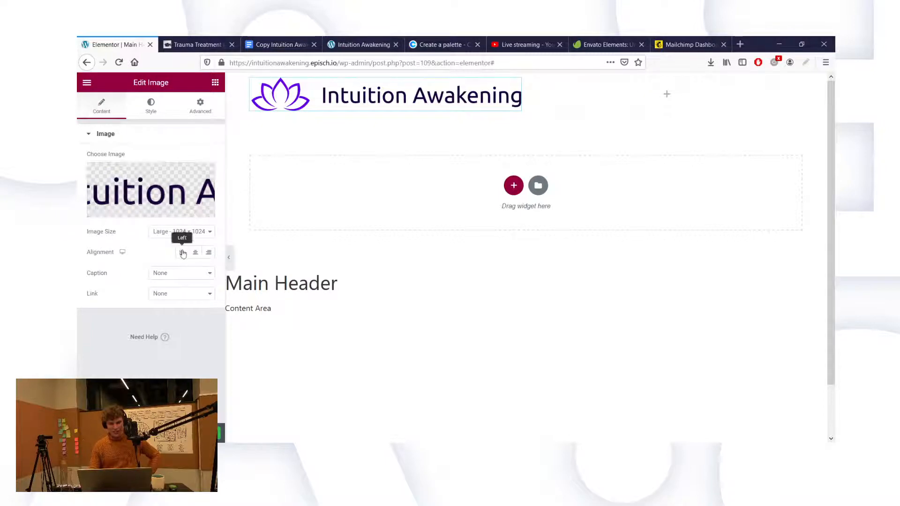
Step: Left-align the logo and set its width to 300 px
{"action": "left_click", "coordinate": [182, 252]}
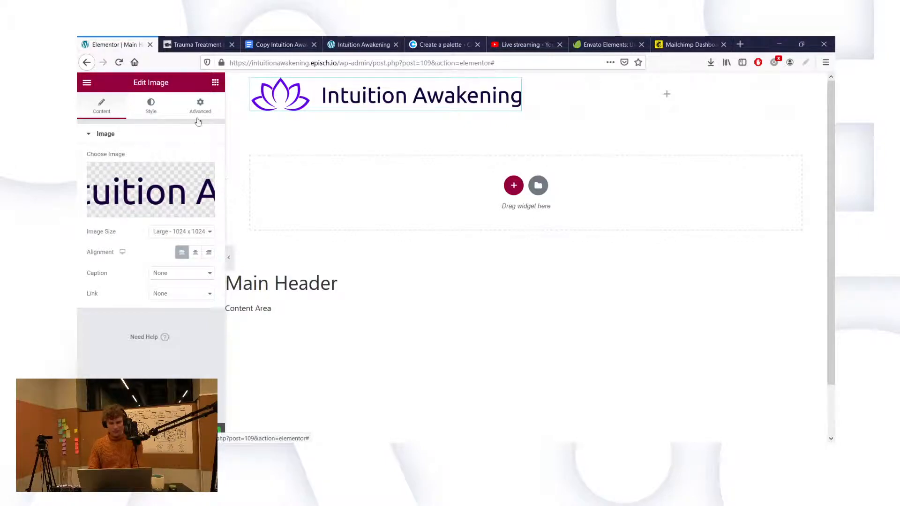
{"action": "left_click", "coordinate": [151, 105]}
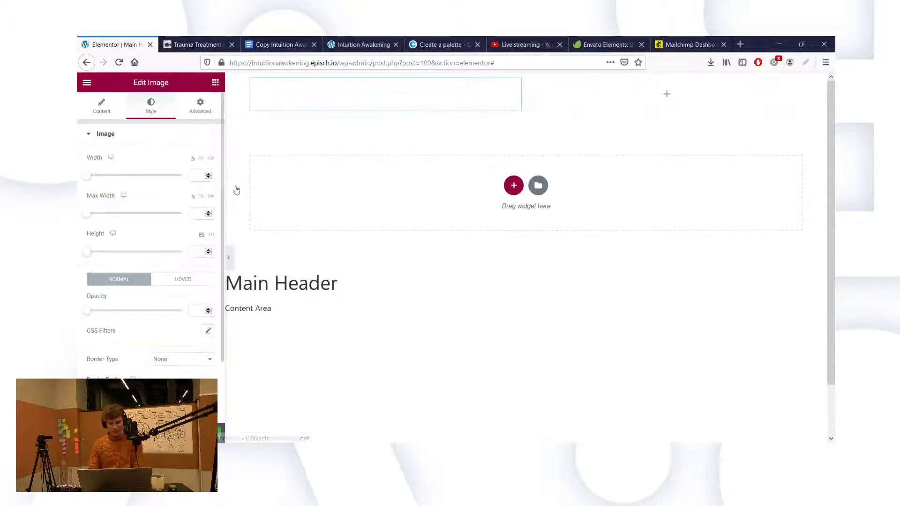
{"action": "left_click", "coordinate": [201, 159]}
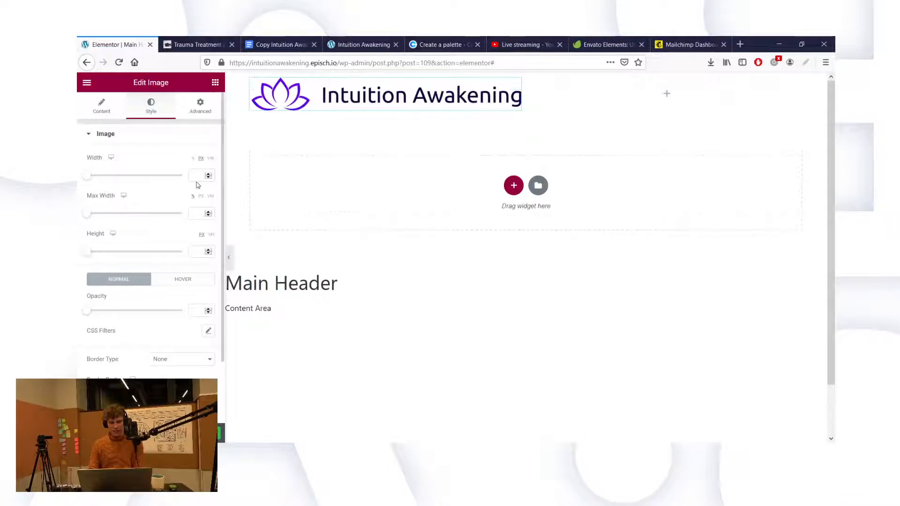
{"action": "type", "text": "150"}
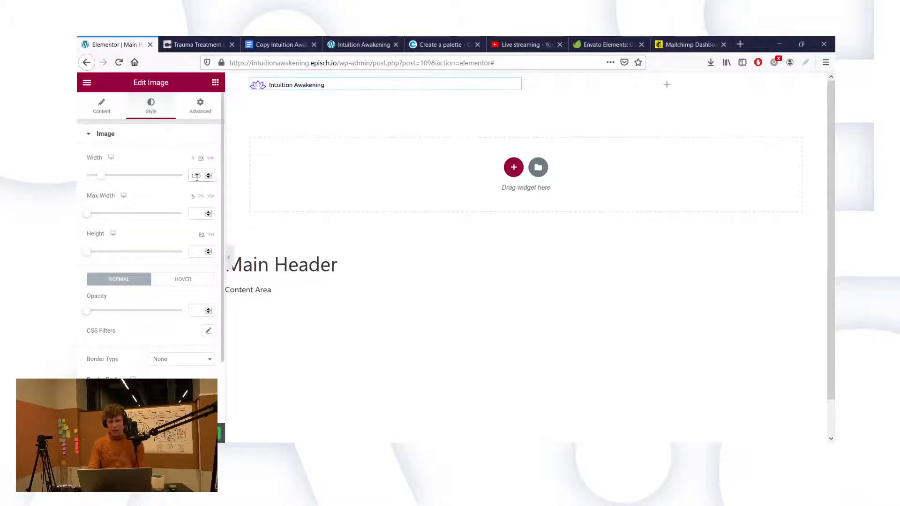
{"action": "key", "text": "BackSpace"}
{"action": "key", "text": "BackSpace"}
{"action": "key", "text": "BackSpace"}
{"action": "type", "text": "2"}
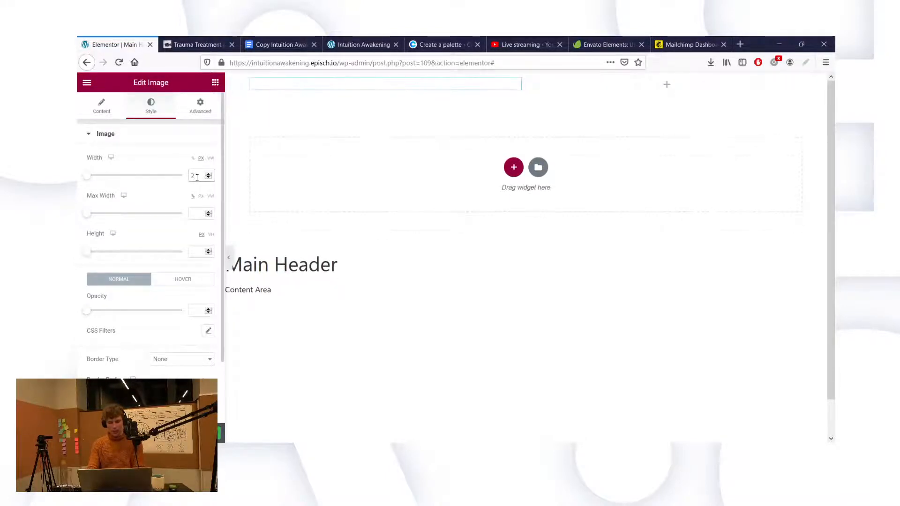
{"action": "type", "text": "50"}
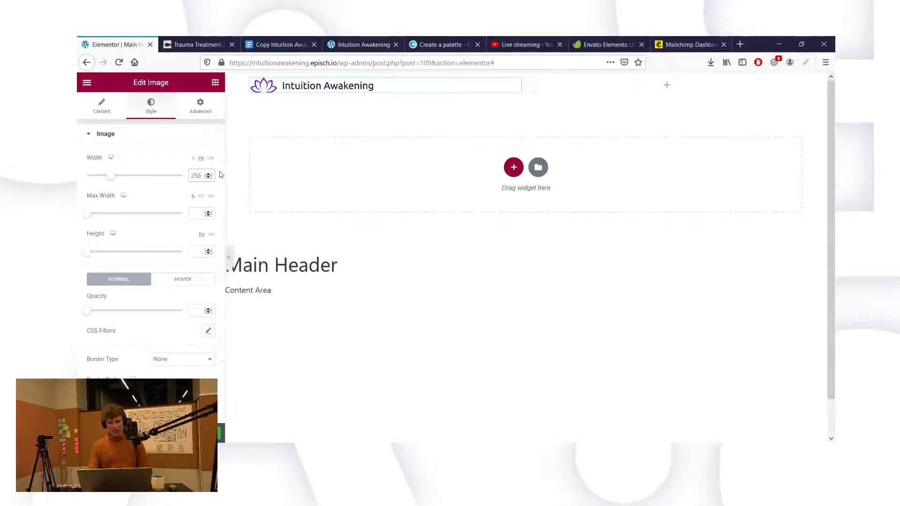
{"action": "double_click", "coordinate": [197, 177]}
{"action": "type", "text": "300"}
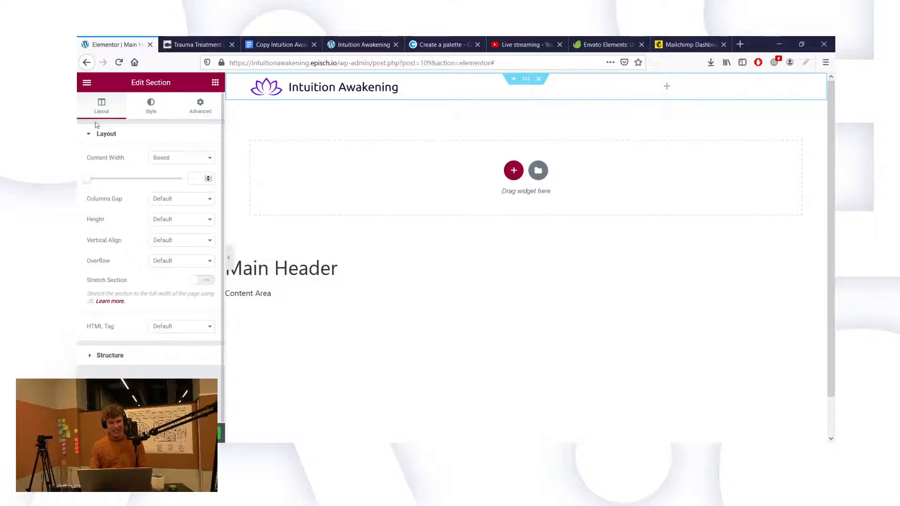
Step: Make the header section full width with 15 padding on every side
{"action": "left_click", "coordinate": [166, 185]}
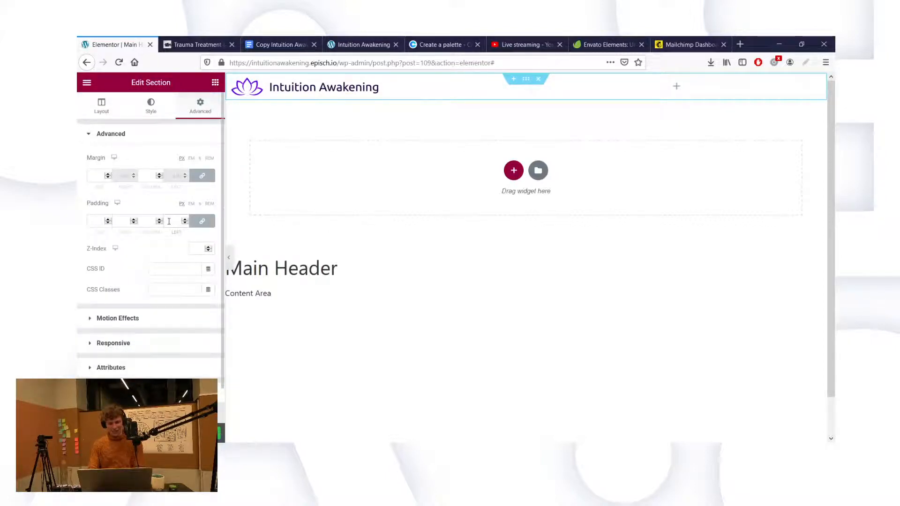
{"action": "left_click", "coordinate": [169, 221]}
{"action": "type", "text": "10"}
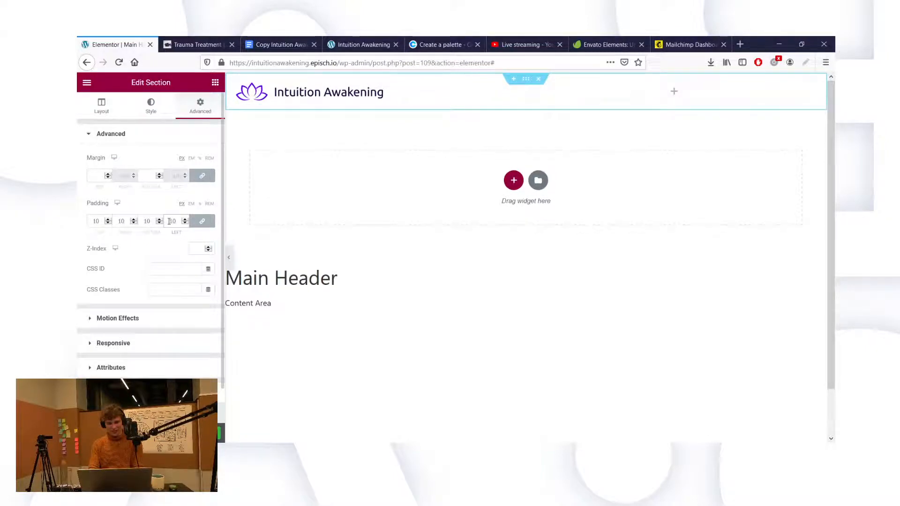
{"action": "key", "text": "BackSpace"}
{"action": "key", "text": "BackSpace"}
{"action": "type", "text": "15"}
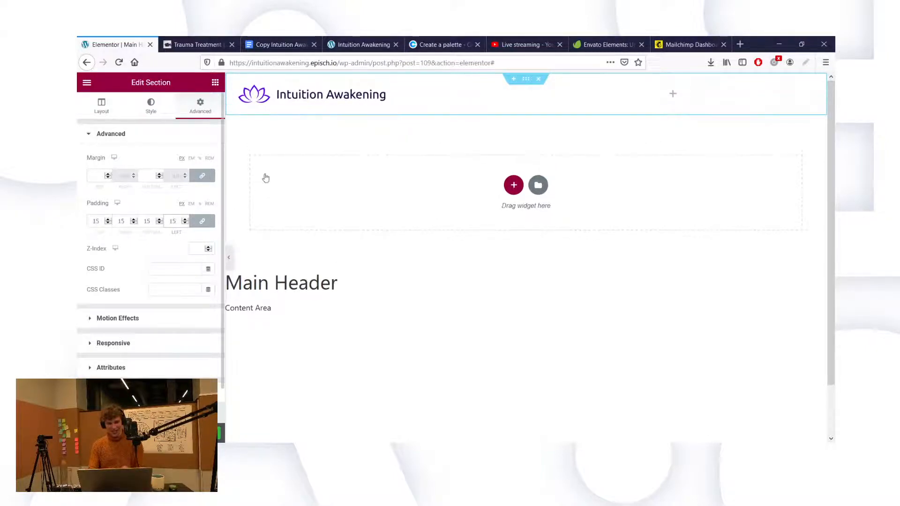
{"action": "left_click", "coordinate": [215, 83]}
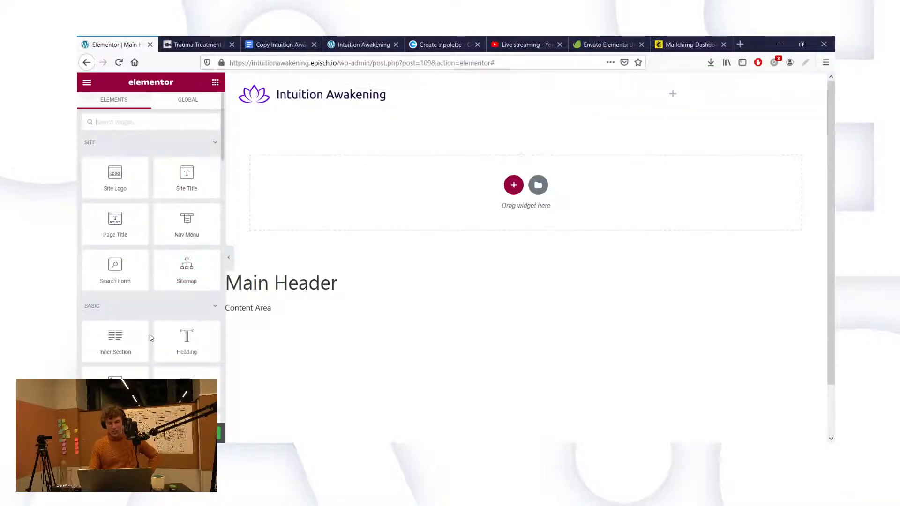
Step: Drag a Heading widget into the header's right column
{"action": "scroll", "coordinate": [151, 337], "scroll_direction": "down", "scroll_amount": 3}
{"action": "scroll", "coordinate": [151, 337], "scroll_direction": "up", "scroll_amount": 1}
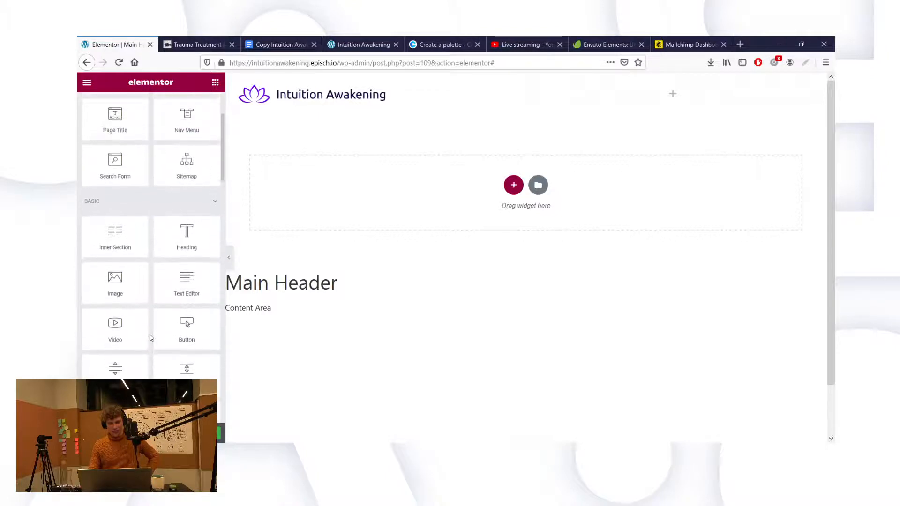
{"action": "left_click_drag", "start_coordinate": [202, 256], "coordinate": [590, 99]}
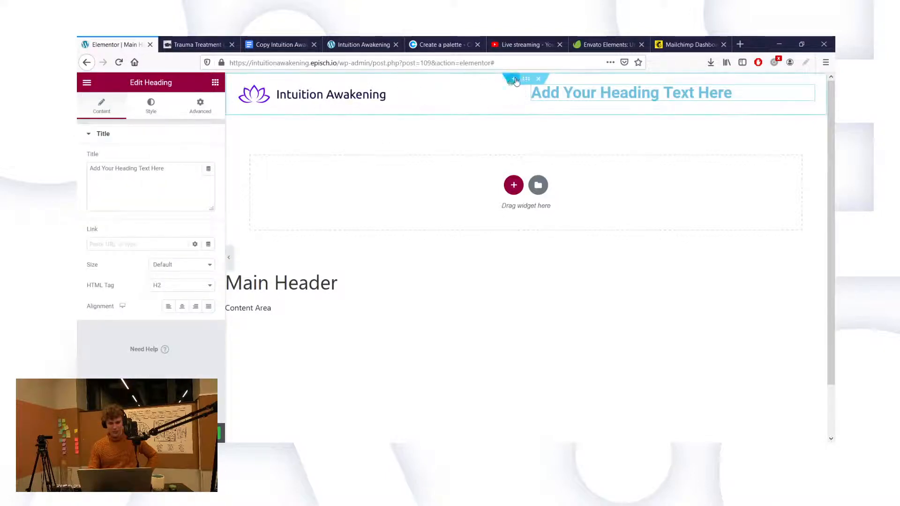
Step: Give the header section a minimum height of 80
{"action": "left_click", "coordinate": [525, 79]}
{"action": "left_click", "coordinate": [200, 106]}
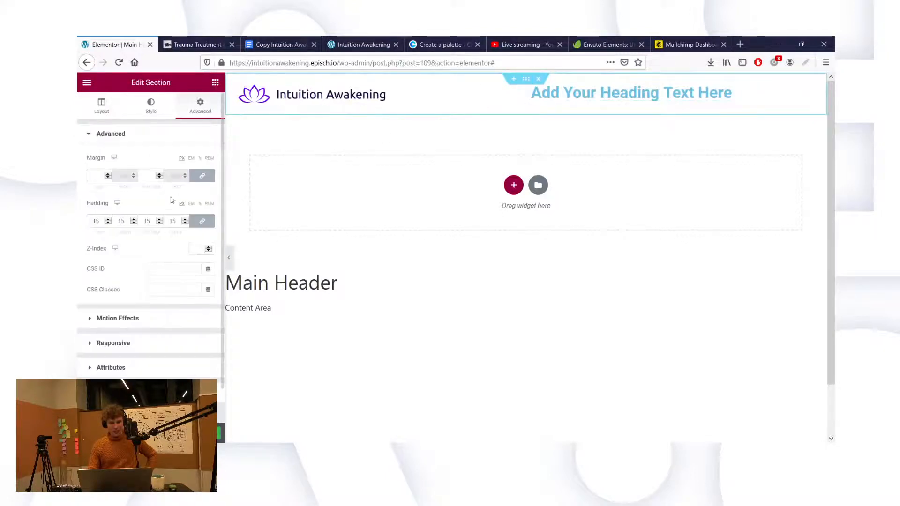
{"action": "left_click", "coordinate": [106, 104]}
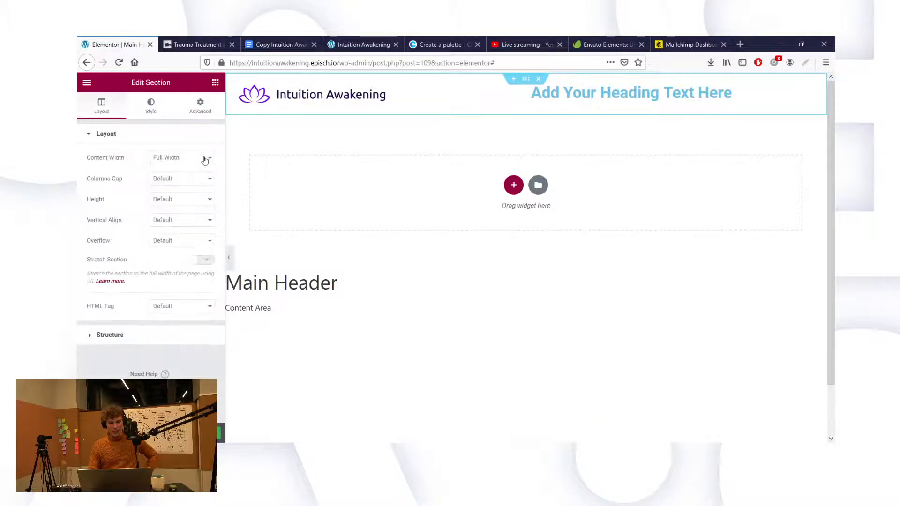
{"action": "left_click", "coordinate": [179, 240]}
{"action": "double_click", "coordinate": [195, 237]}
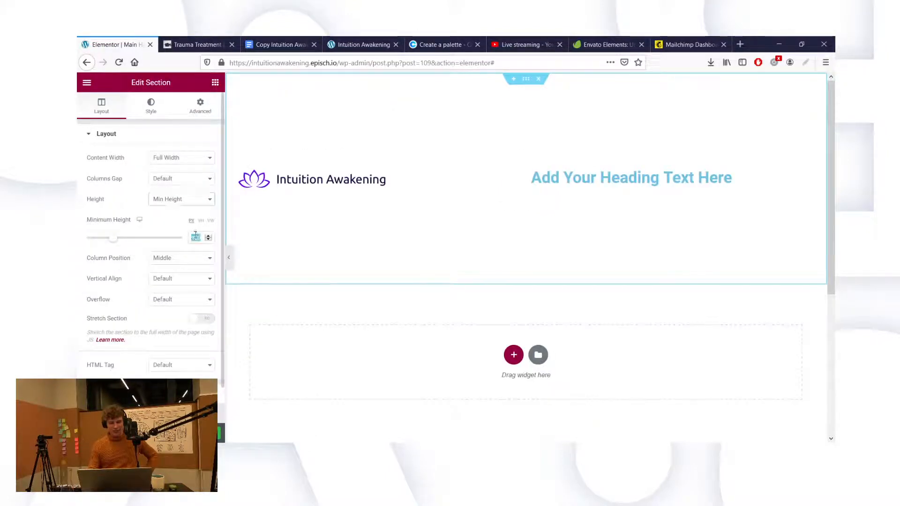
{"action": "type", "text": "90"}
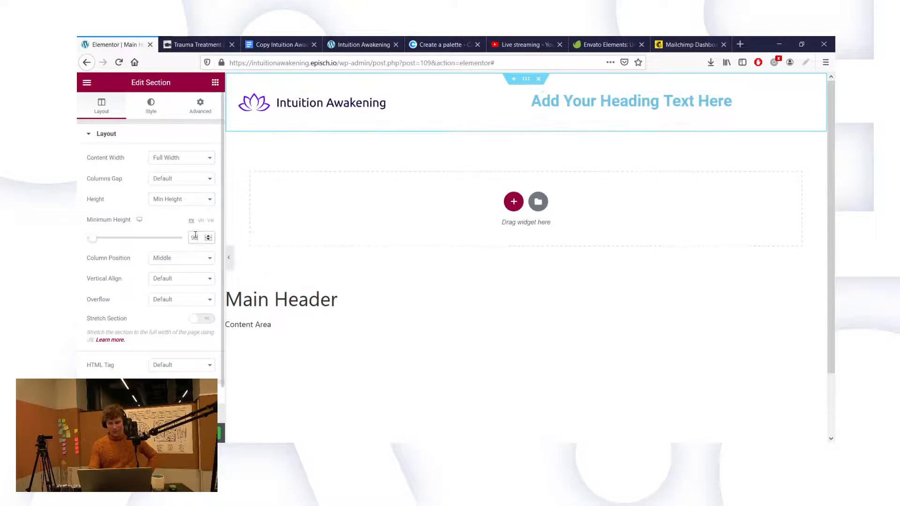
{"action": "key", "text": "BackSpace"}
{"action": "key", "text": "BackSpace"}
{"action": "type", "text": "80"}
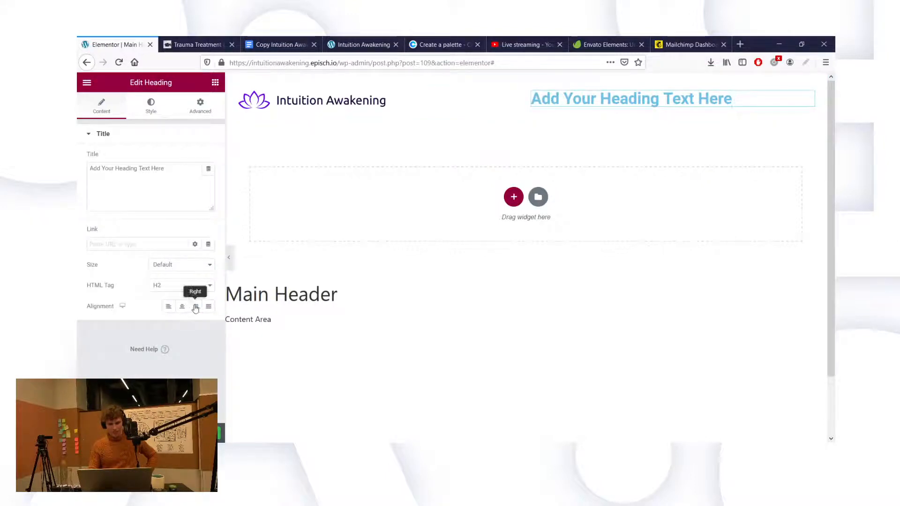
Step: Right-align the heading and copy the dark purple 19003C from Coolors for its colour
{"action": "left_click", "coordinate": [196, 307]}
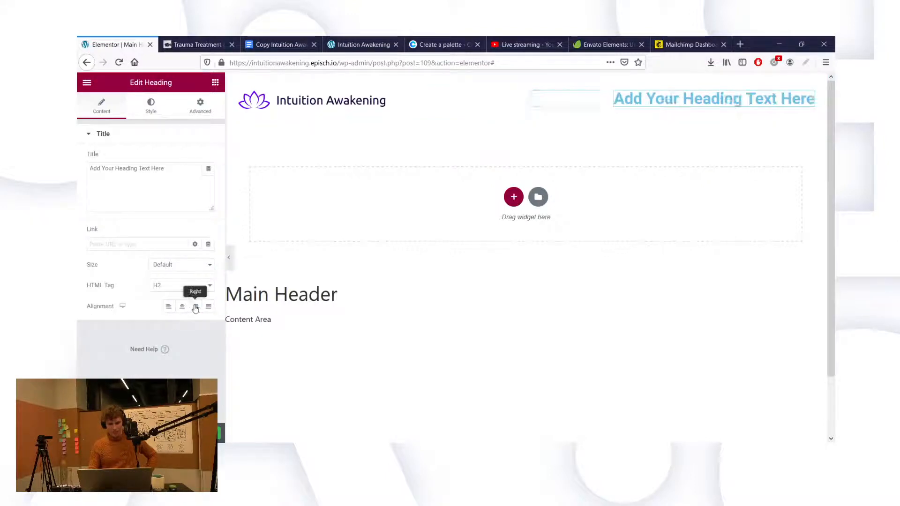
{"action": "left_click", "coordinate": [151, 104]}
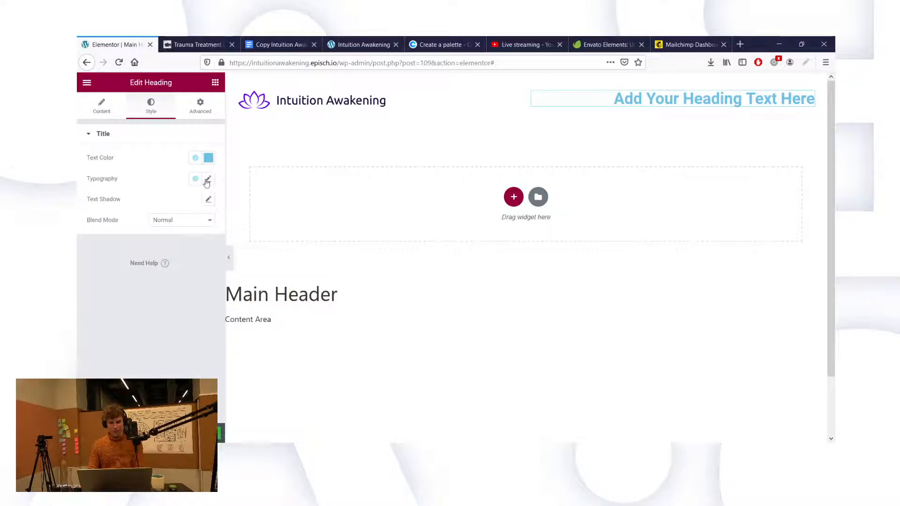
{"action": "left_click", "coordinate": [413, 47]}
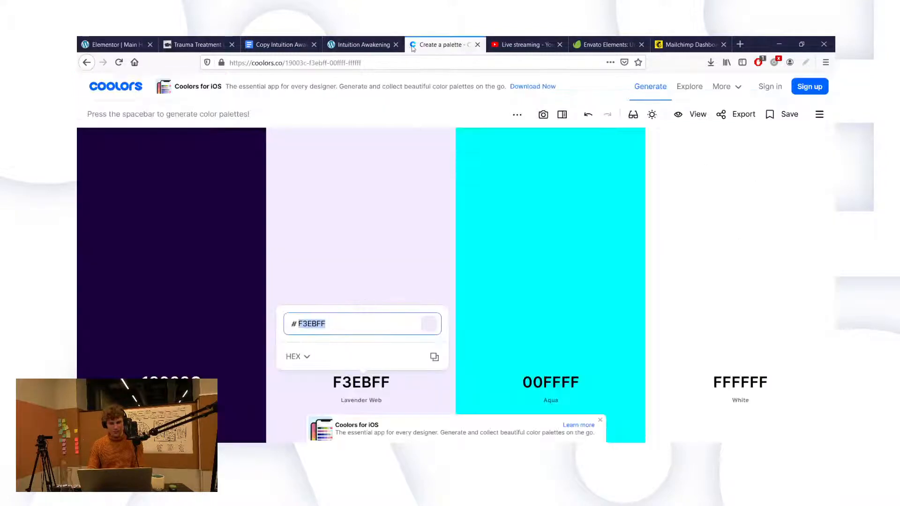
{"action": "left_click", "coordinate": [173, 382]}
{"action": "key", "text": "ctrl+c"}
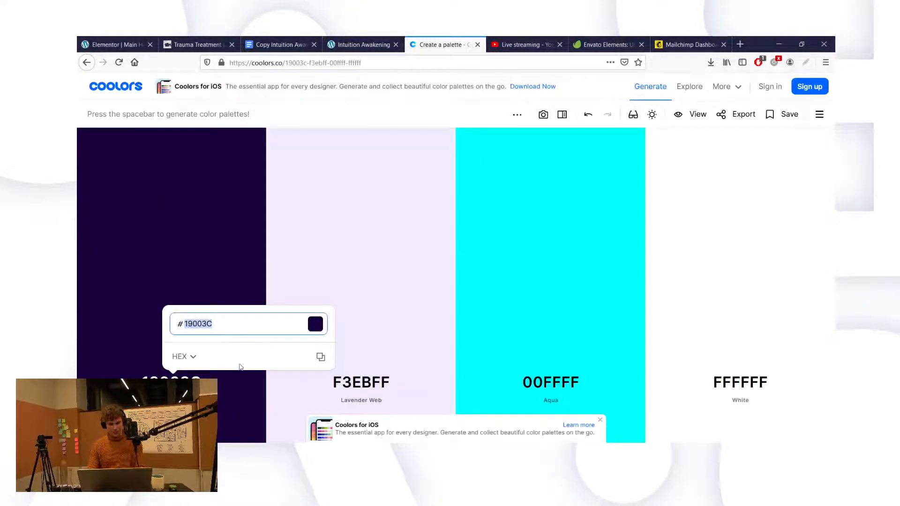
{"action": "left_click", "coordinate": [115, 44]}
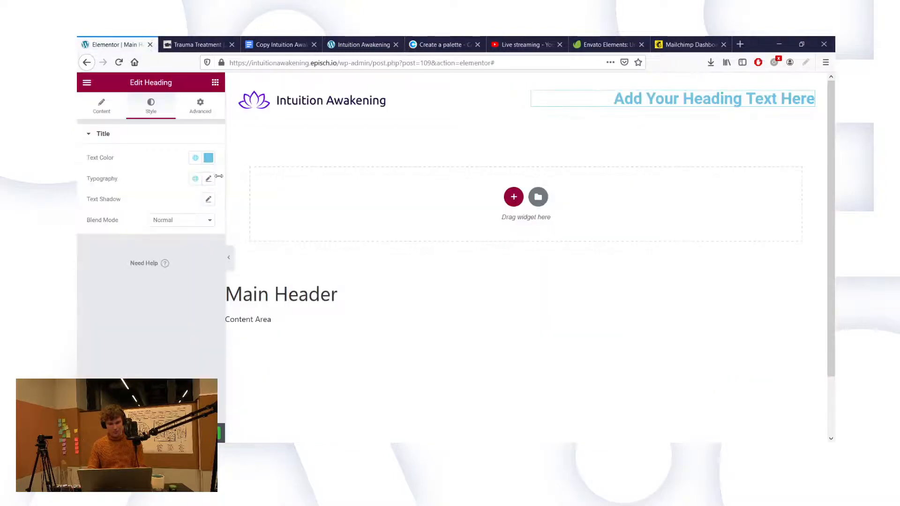
{"action": "left_click", "coordinate": [209, 158]}
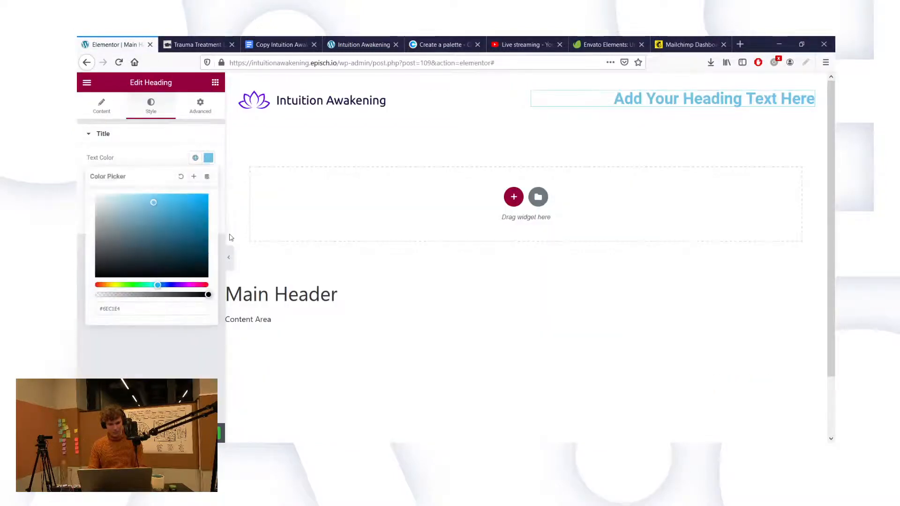
Step: Set the heading text colour to dark purple #19003C
{"action": "double_click", "coordinate": [113, 309]}
{"action": "key", "text": "ctrl+v"}
{"action": "left_click", "coordinate": [146, 364]}
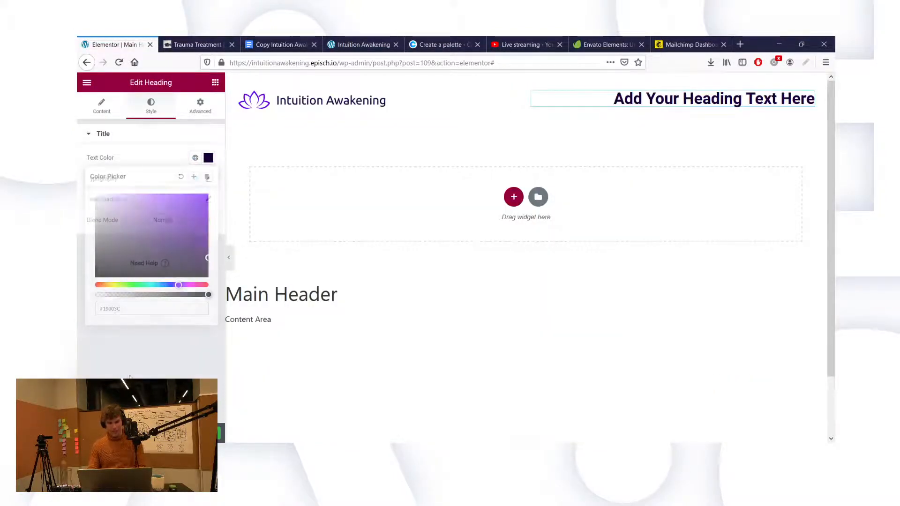
Step: Set the heading typography to Ubuntu, weight 400, size 25, with underline decoration
{"action": "left_click", "coordinate": [208, 179]}
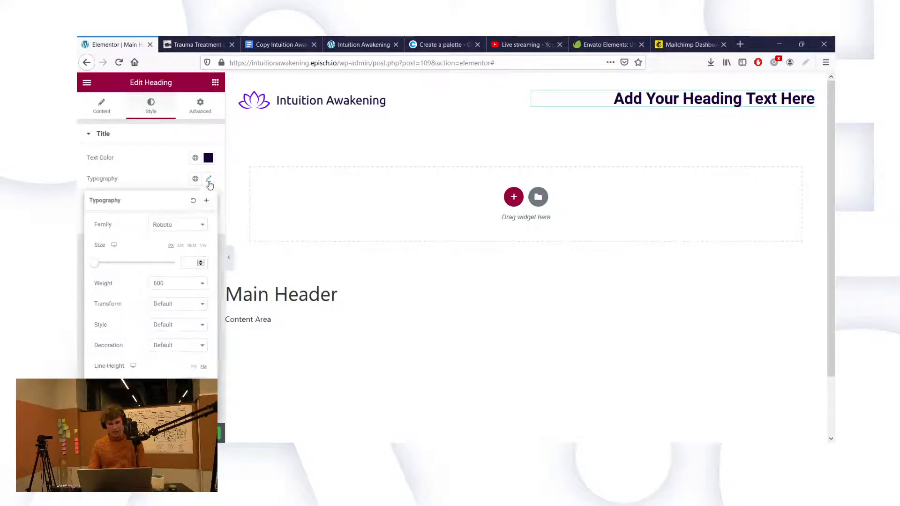
{"action": "left_click", "coordinate": [196, 226]}
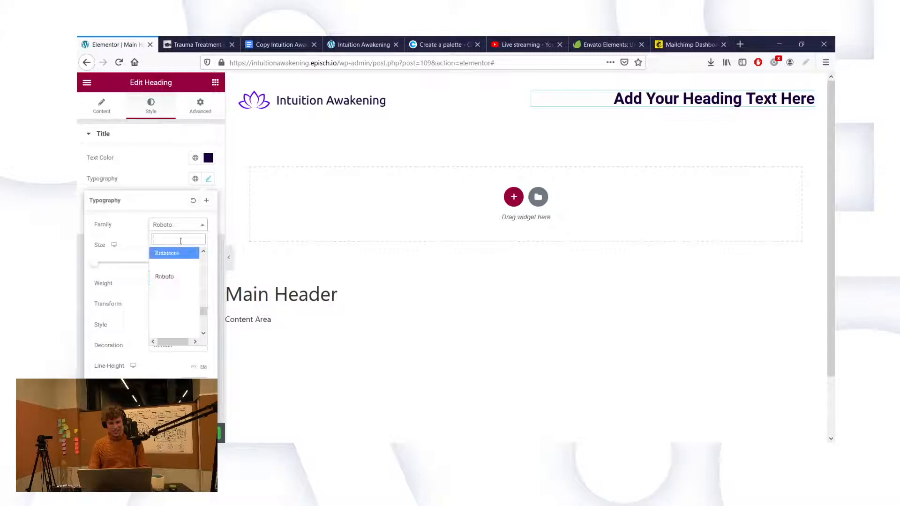
{"action": "type", "text": "ubunt"}
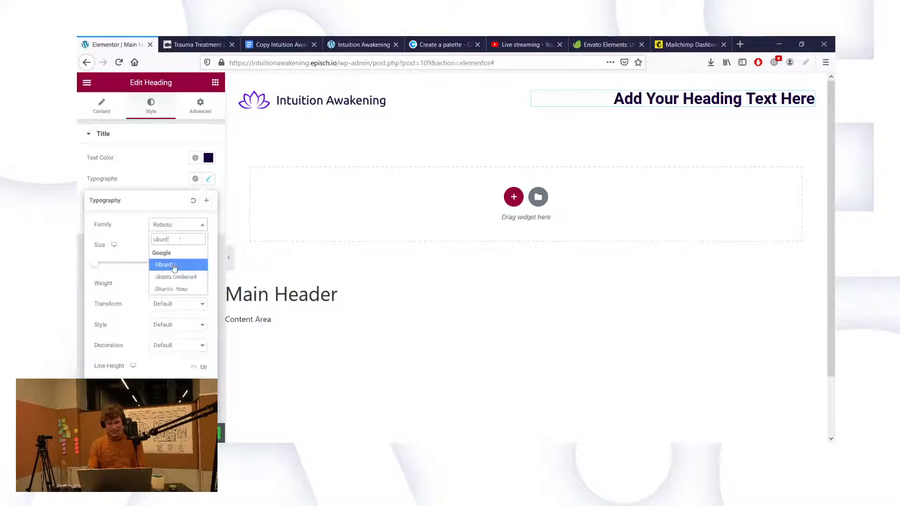
{"action": "left_click", "coordinate": [173, 266]}
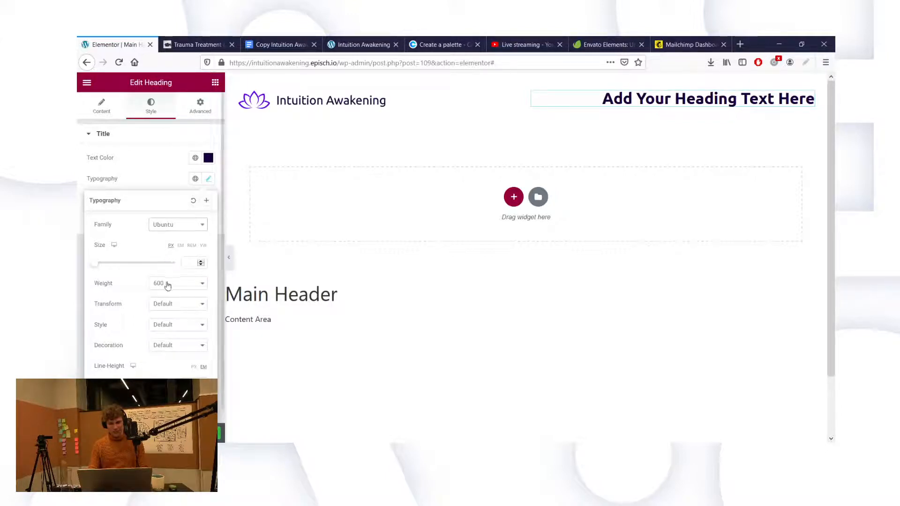
{"action": "left_click", "coordinate": [170, 333]}
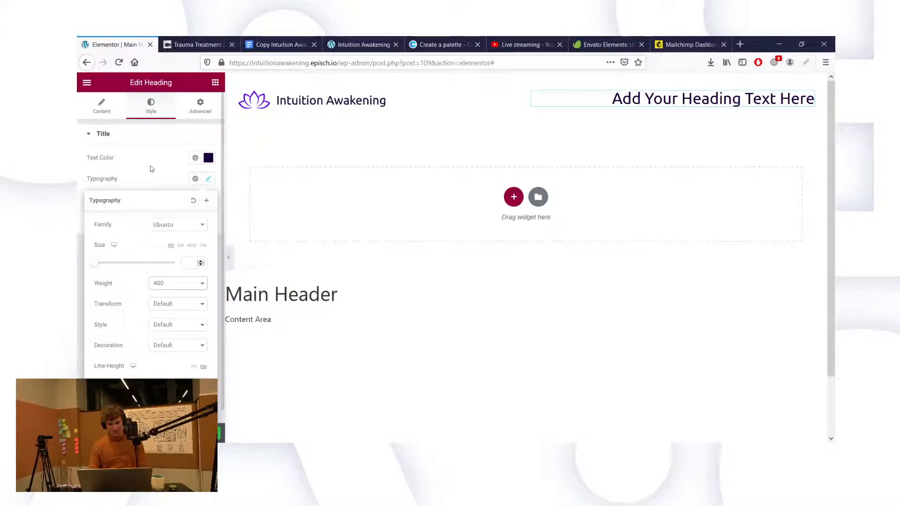
{"action": "left_click", "coordinate": [186, 261]}
{"action": "type", "text": "25"}
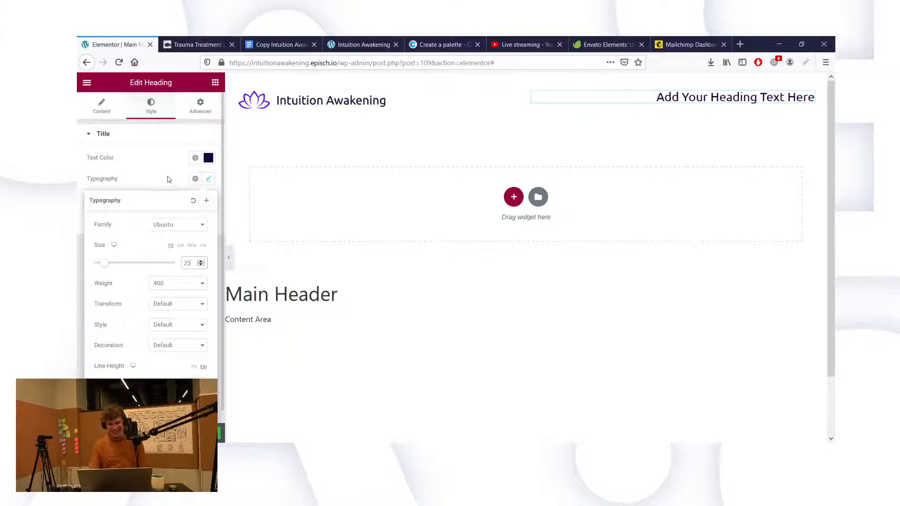
{"action": "left_click", "coordinate": [182, 305]}
{"action": "left_click", "coordinate": [172, 373]}
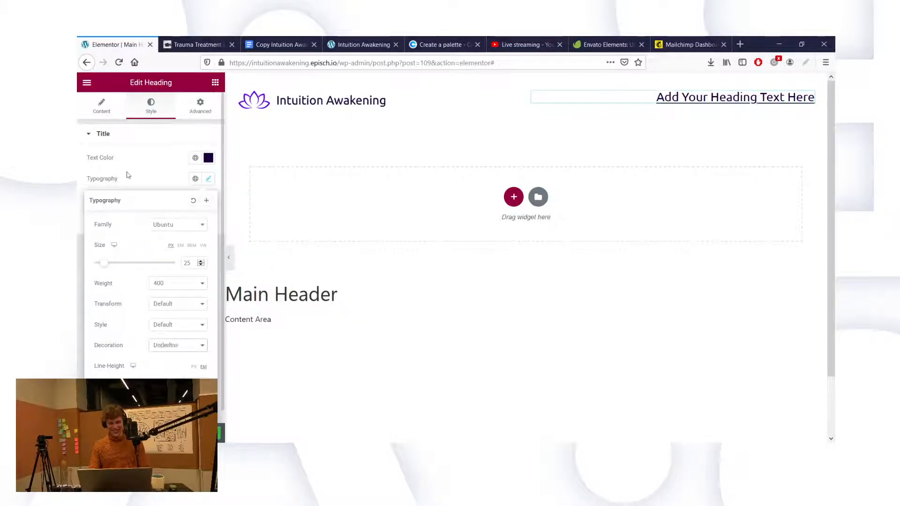
{"action": "left_click", "coordinate": [101, 107]}
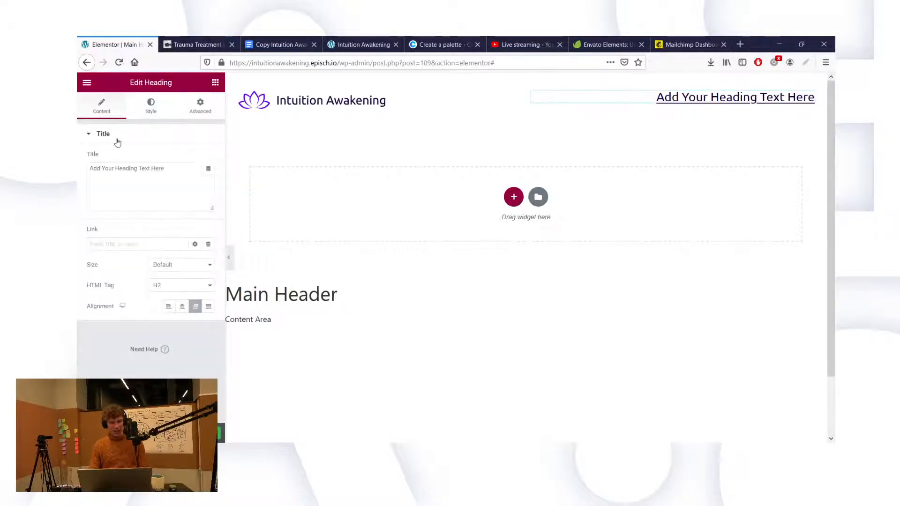
Step: Clear the old heading title and type 'Download meditation' as the new title
{"action": "left_click", "coordinate": [139, 168]}
{"action": "key", "text": "ctrl+a"}
{"action": "key", "text": "BackSpace"}
{"action": "type", "text": "Sign up"}
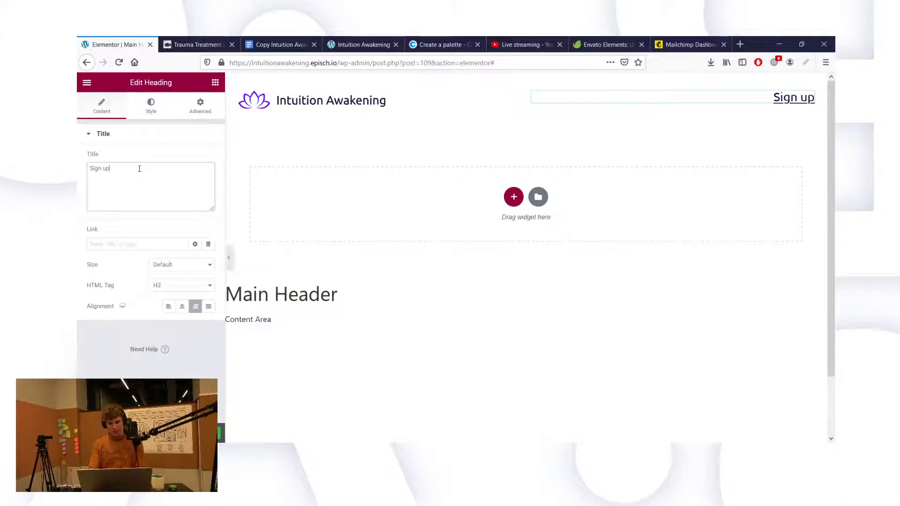
{"action": "key", "text": "ctrl+a"}
{"action": "type", "text": "Download now"}
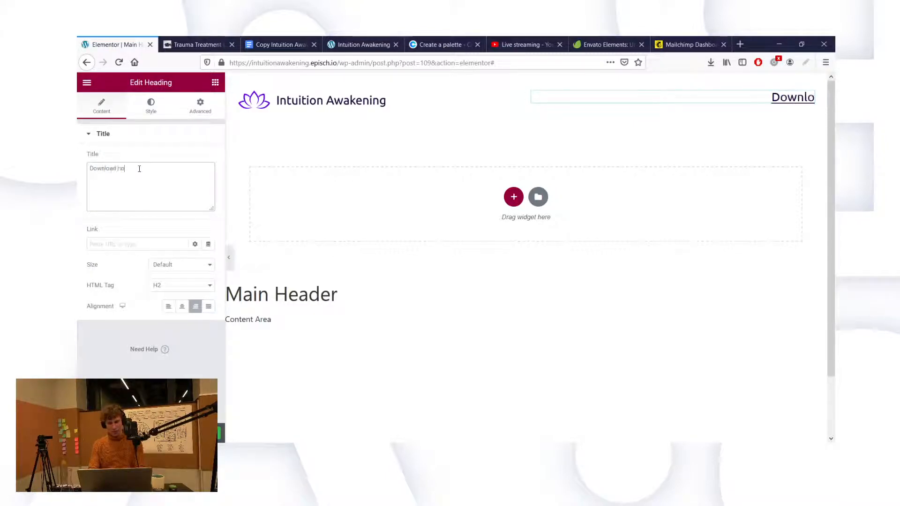
{"action": "key", "text": "BackSpace"}
{"action": "key", "text": "BackSpace"}
{"action": "key", "text": "BackSpace"}
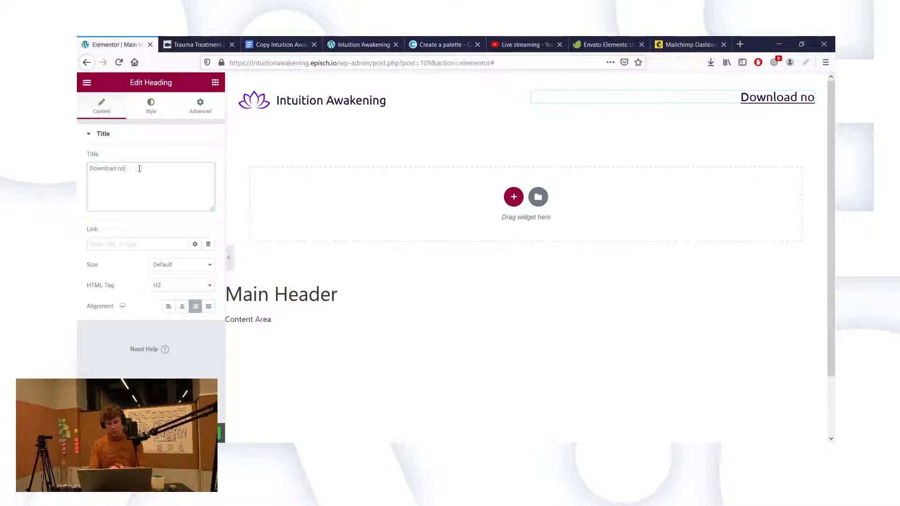
{"action": "type", "text": "medi"}
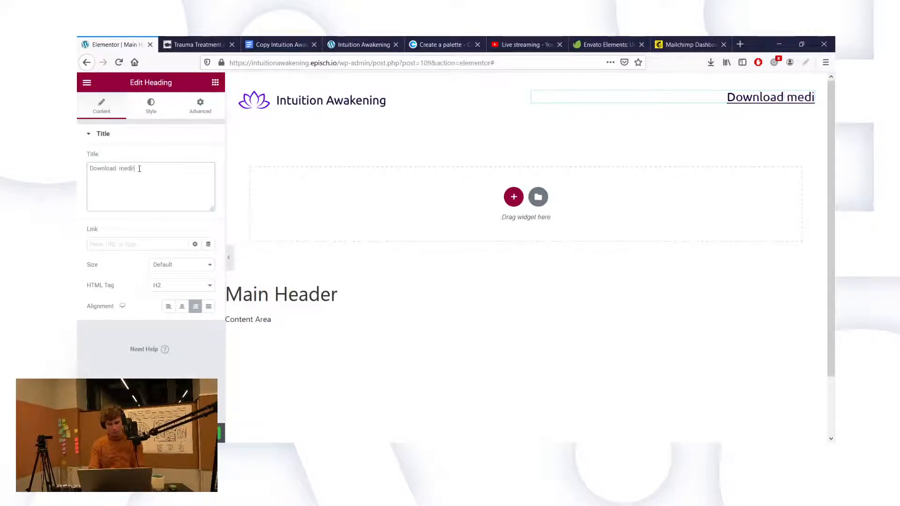
{"action": "key", "text": "BackSpace"}
{"action": "key", "text": "BackSpace"}
{"action": "key", "text": "BackSpace"}
{"action": "key", "text": "BackSpace"}
{"action": "type", "text": "m"}
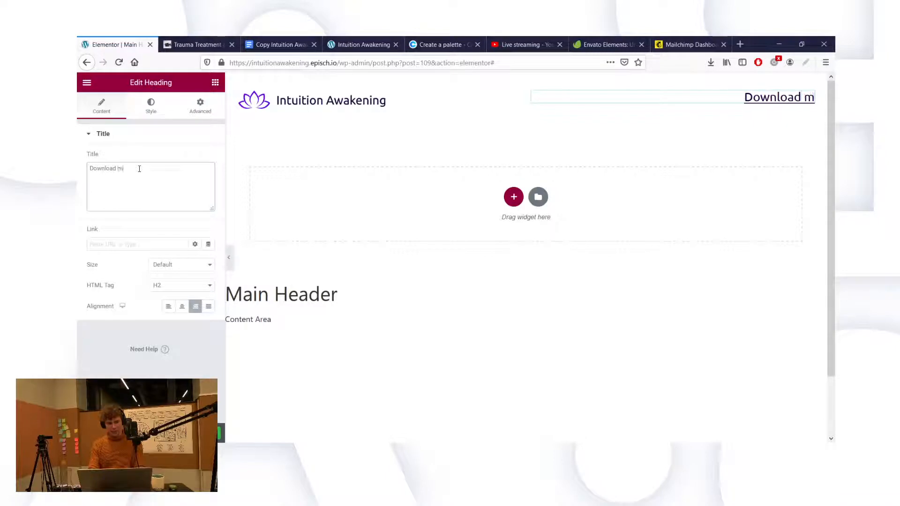
{"action": "type", "text": "editation"}
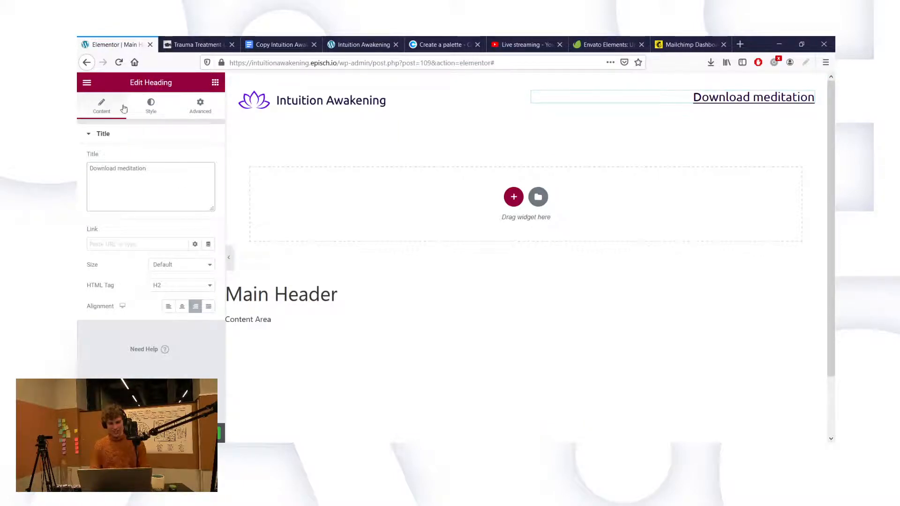
Step: Set the Intuition Awakening logo width to 350 and bring up the publish settings
{"action": "left_click", "coordinate": [152, 103]}
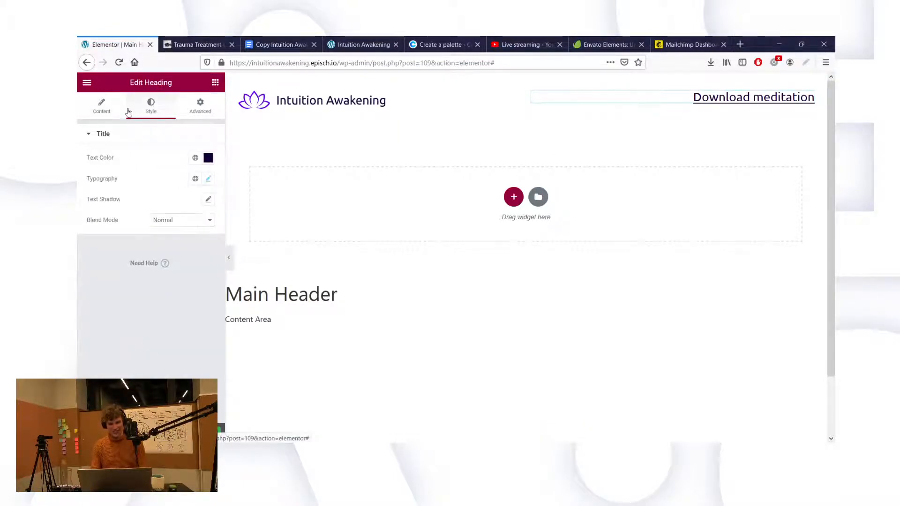
{"action": "left_click", "coordinate": [108, 111]}
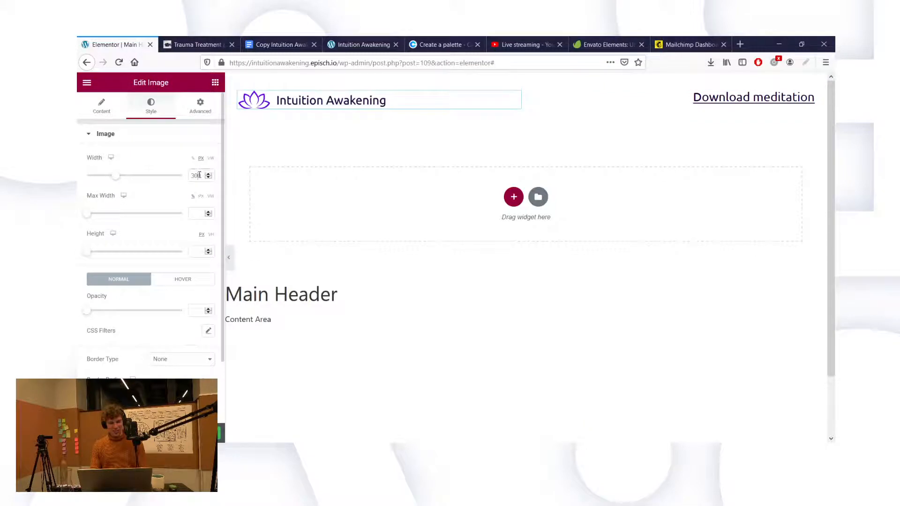
{"action": "left_click", "coordinate": [199, 175]}
{"action": "key", "text": "BackSpace"}
{"action": "type", "text": "5"}
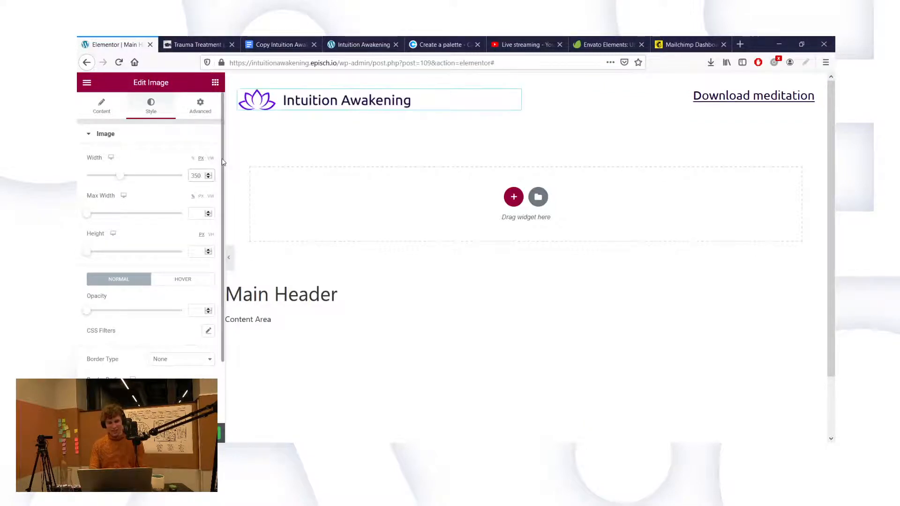
{"action": "key", "text": "BackSpace"}
{"action": "key", "text": "BackSpace"}
{"action": "type", "text": "400"}
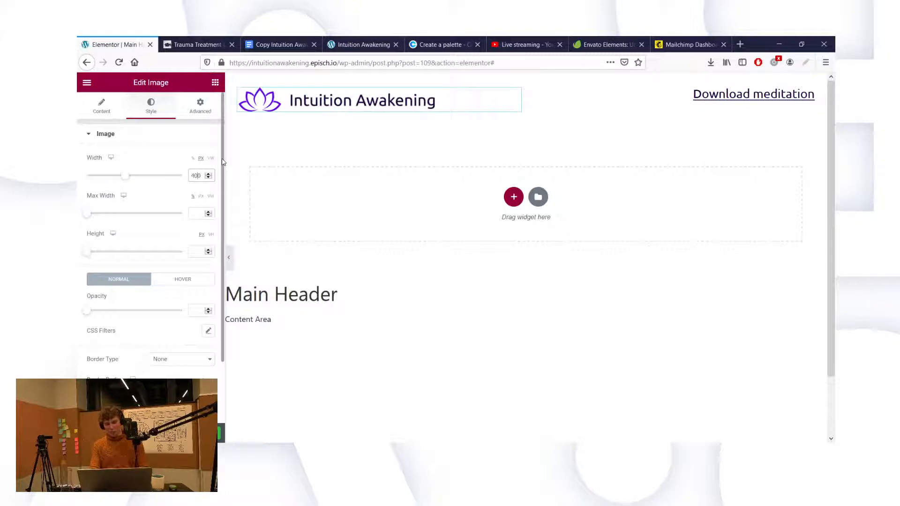
{"action": "key", "text": "BackSpace"}
{"action": "key", "text": "BackSpace"}
{"action": "type", "text": "350"}
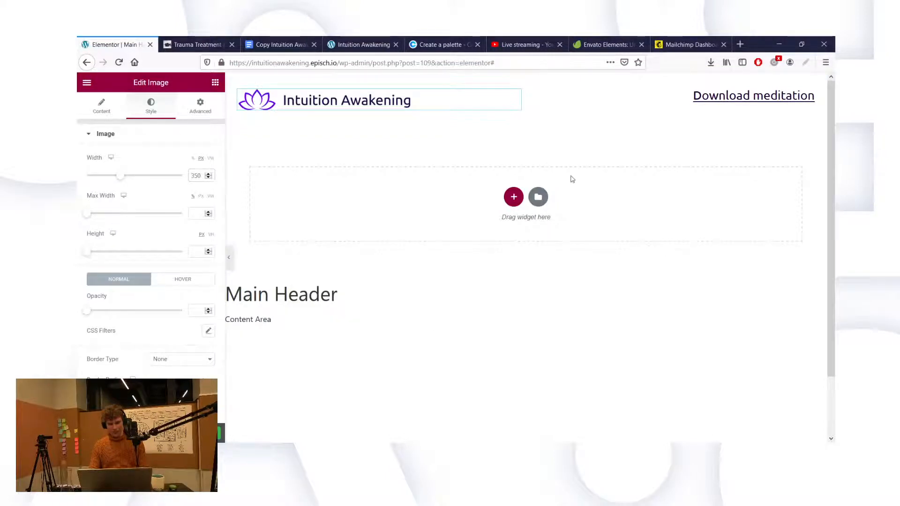
{"action": "key", "text": "ctrl+s"}
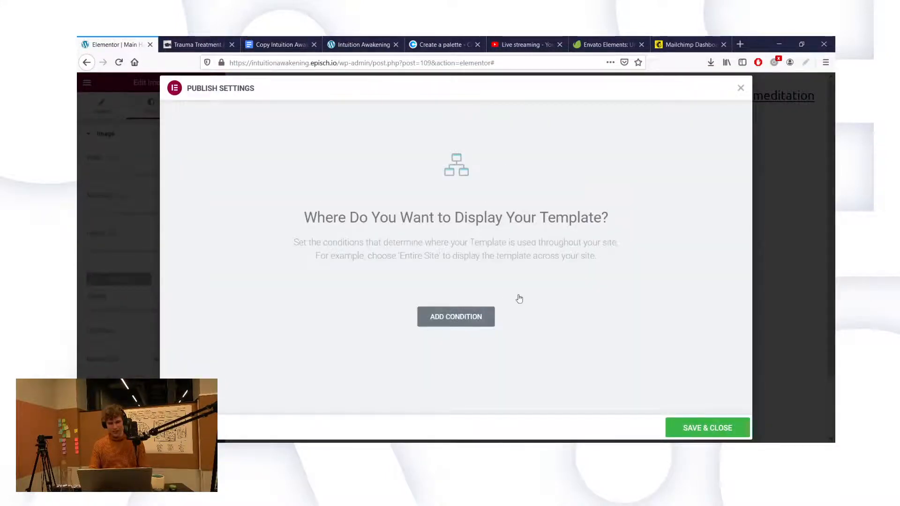
Step: Add an Include > Entire Site condition to the Main Header, then save and publish it
{"action": "left_click", "coordinate": [456, 317]}
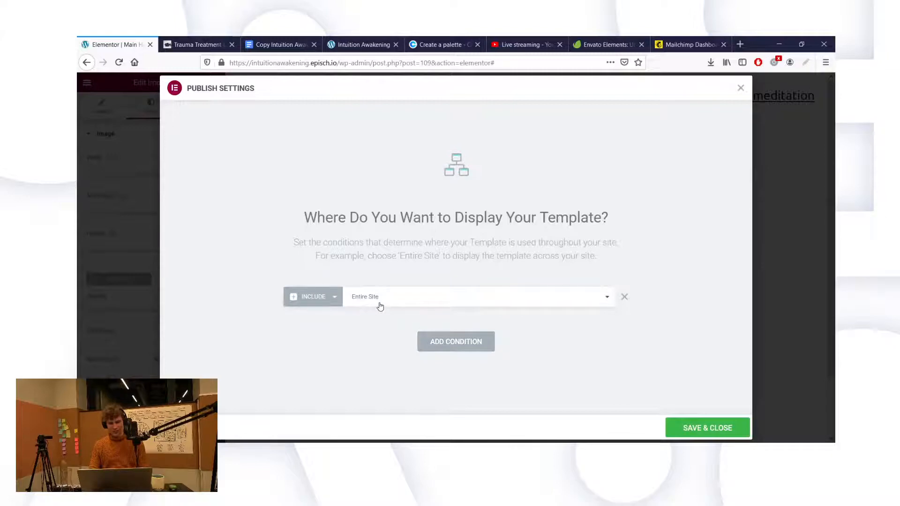
{"action": "left_click", "coordinate": [707, 427]}
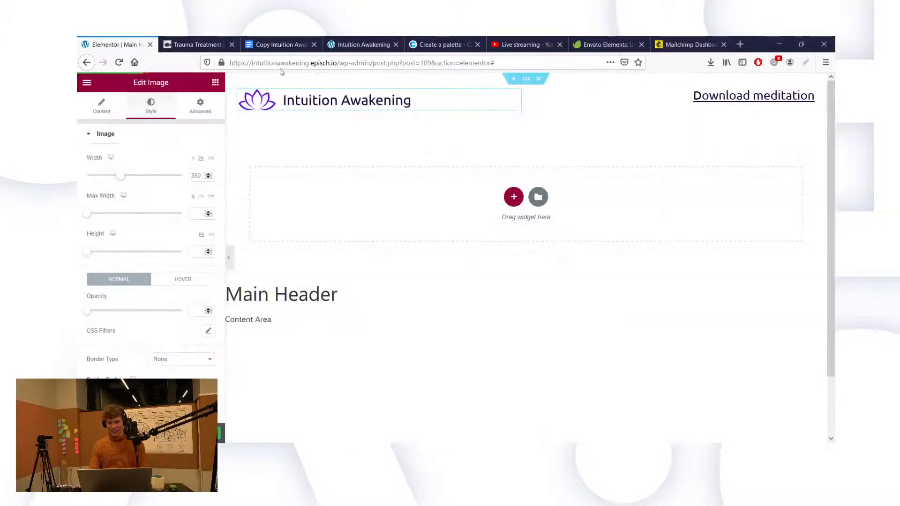
{"action": "left_click_drag", "start_coordinate": [362, 45], "coordinate": [207, 44]}
{"action": "left_click", "coordinate": [120, 44]}
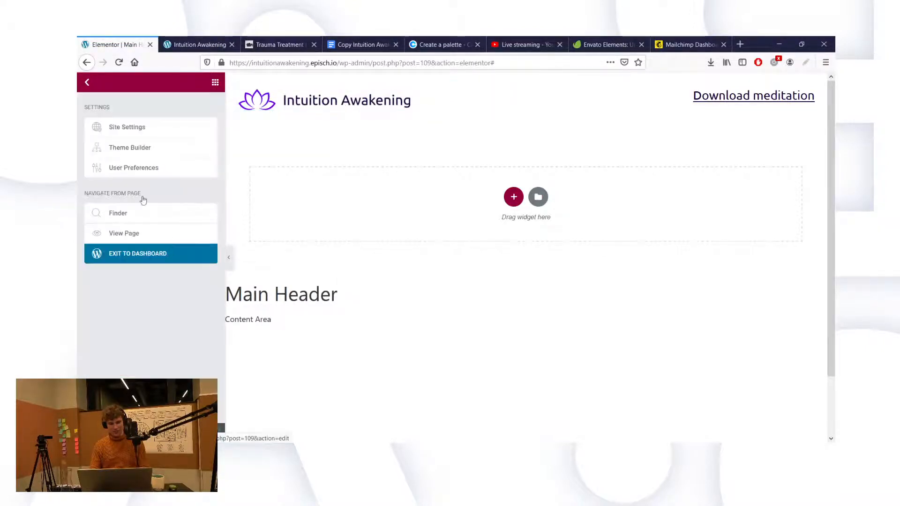
Step: Exit Elementor to the WordPress dashboard and go to Appearance > Customize
{"action": "left_click", "coordinate": [159, 254]}
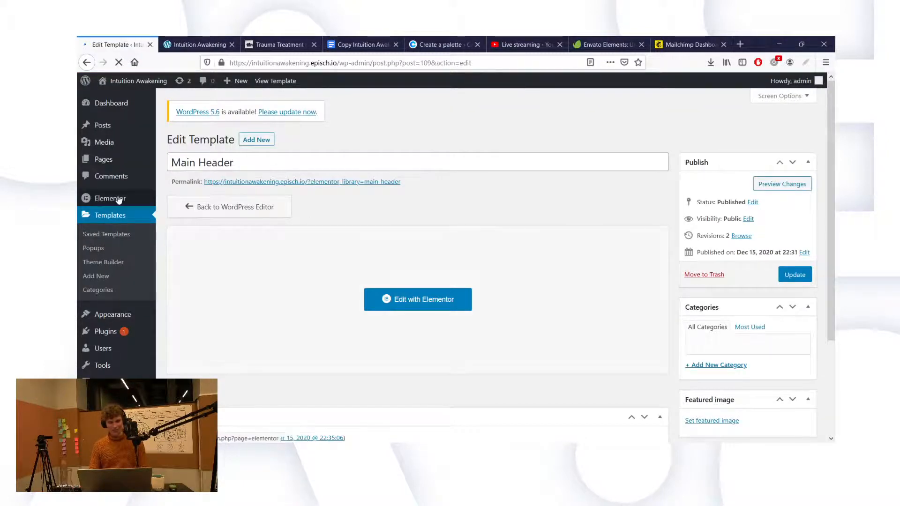
{"action": "mouse_move", "coordinate": [118, 200]}
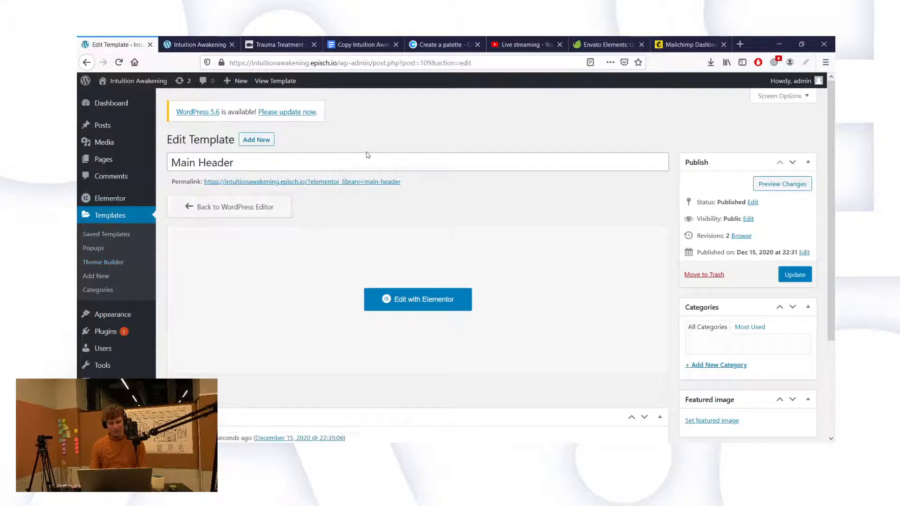
{"action": "scroll", "coordinate": [367, 151], "scroll_direction": "down", "scroll_amount": 3}
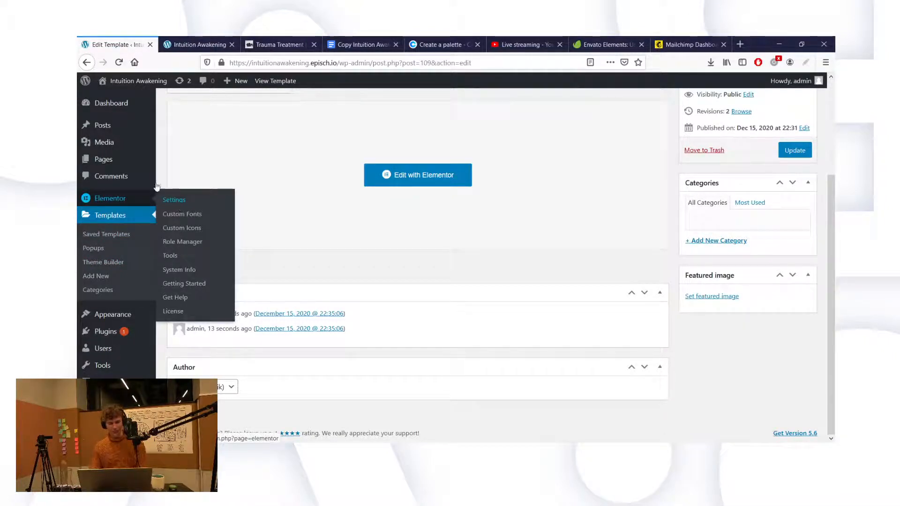
{"action": "mouse_move", "coordinate": [139, 316]}
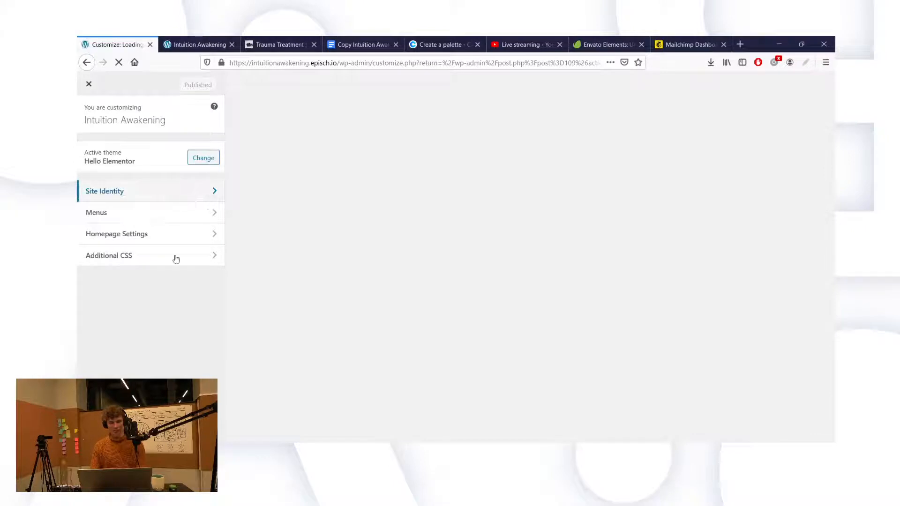
Step: Set the homepage to the static page Elementor #80, publish, and close the Customizer
{"action": "left_click", "coordinate": [144, 234]}
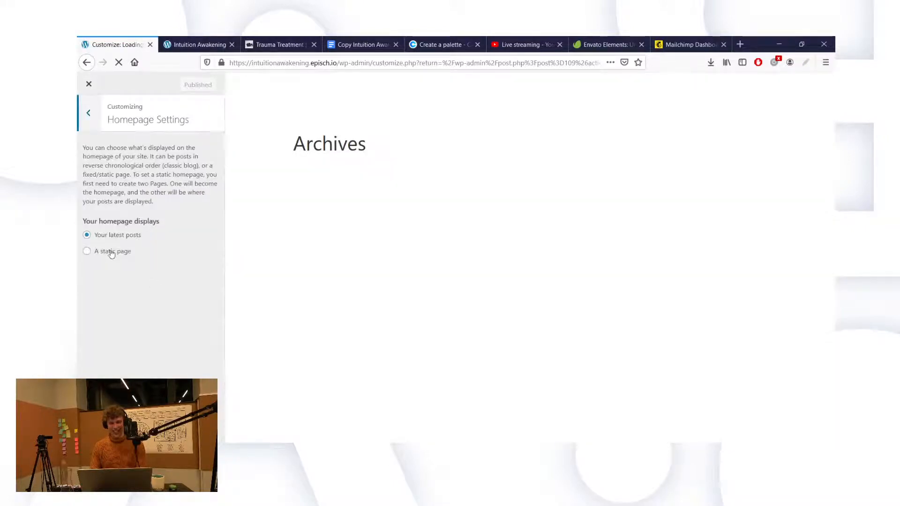
{"action": "left_click", "coordinate": [112, 253]}
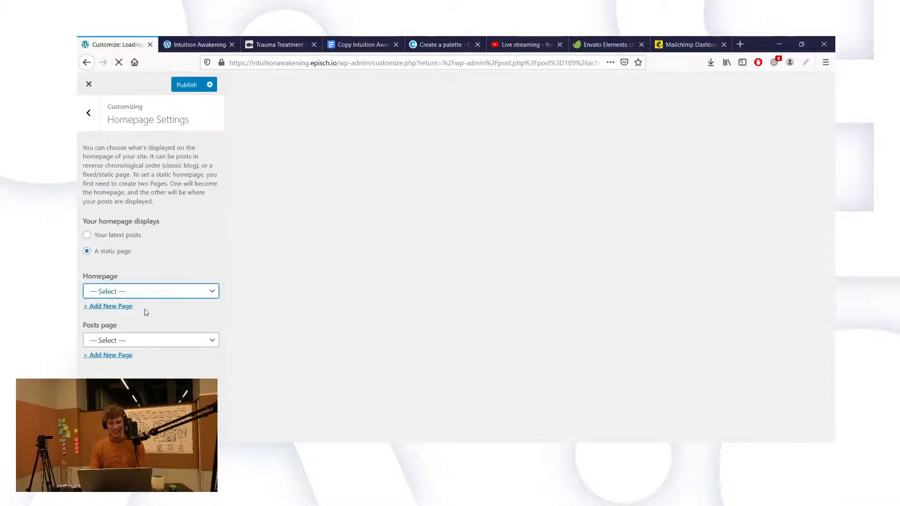
{"action": "left_click", "coordinate": [144, 311]}
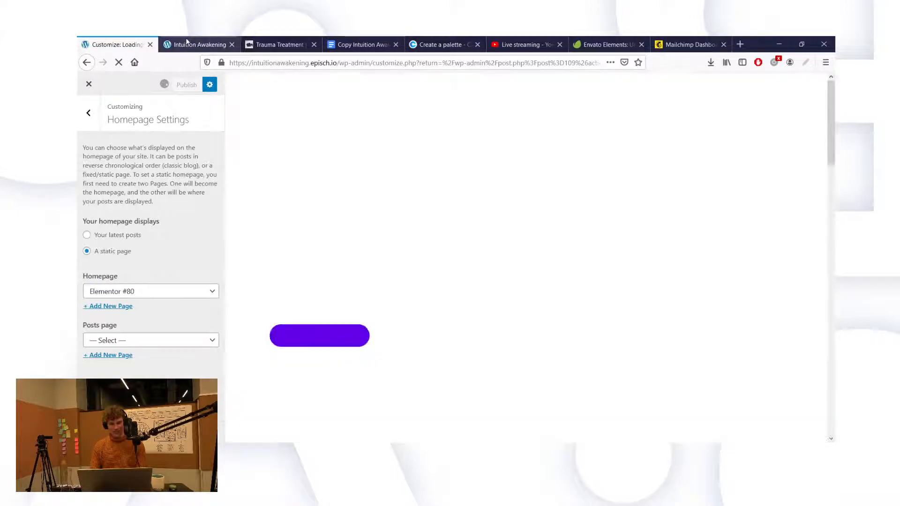
{"action": "left_click", "coordinate": [193, 45]}
{"action": "left_click", "coordinate": [111, 42]}
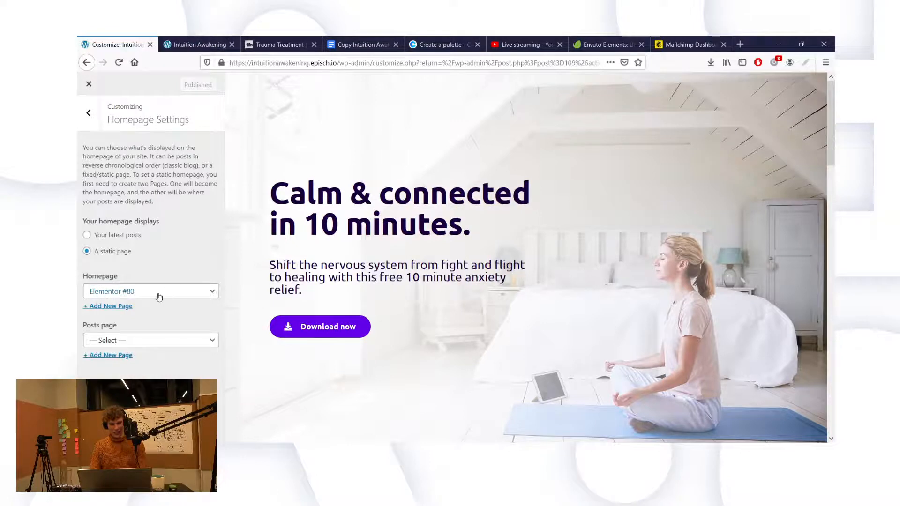
{"action": "left_click", "coordinate": [88, 113]}
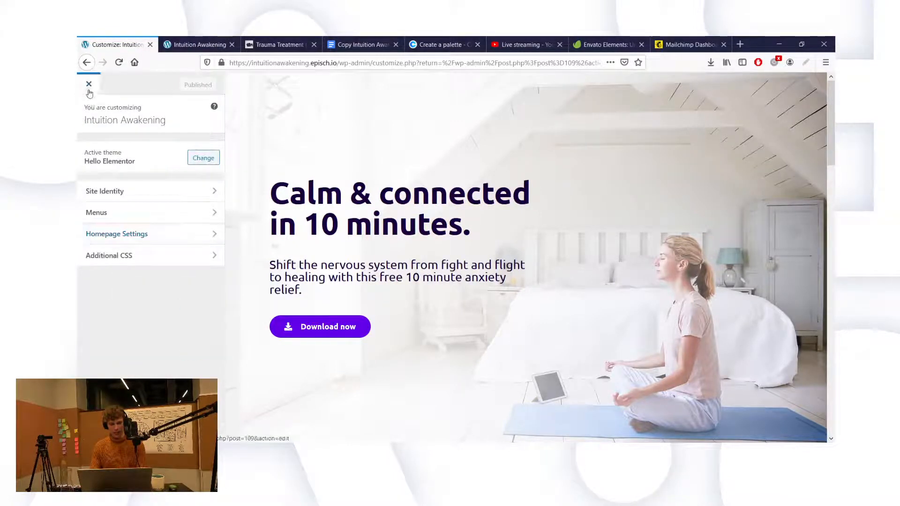
{"action": "left_click", "coordinate": [89, 93]}
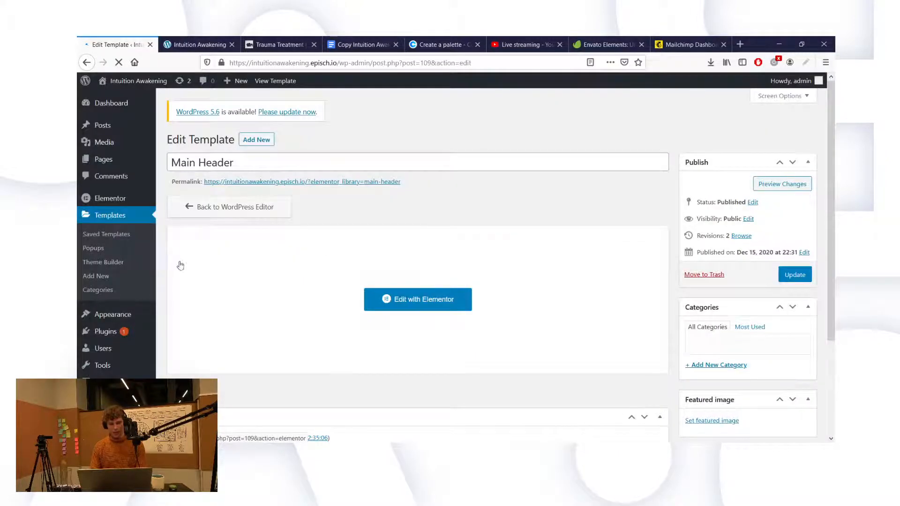
Step: Open the Main Header template with Edit with Elementor
{"action": "left_click", "coordinate": [433, 298]}
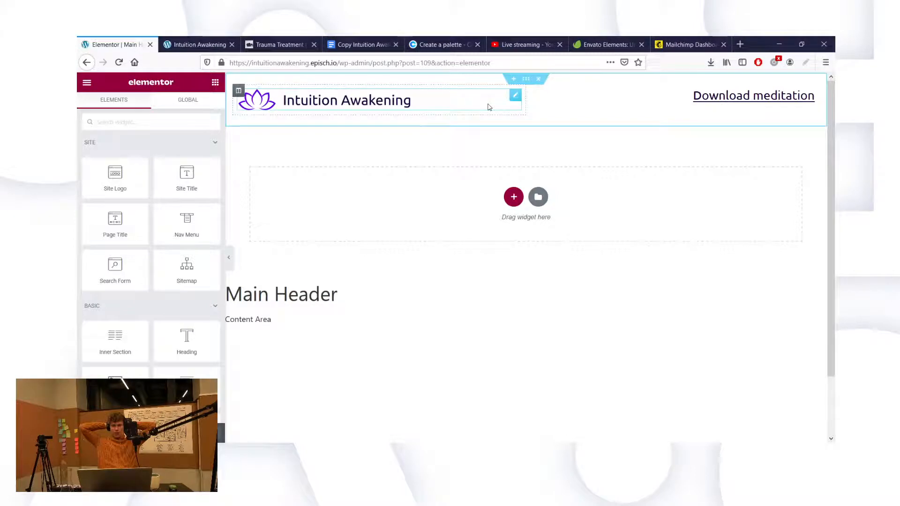
Step: Give the header section a z-index of 99
{"action": "left_click", "coordinate": [522, 83]}
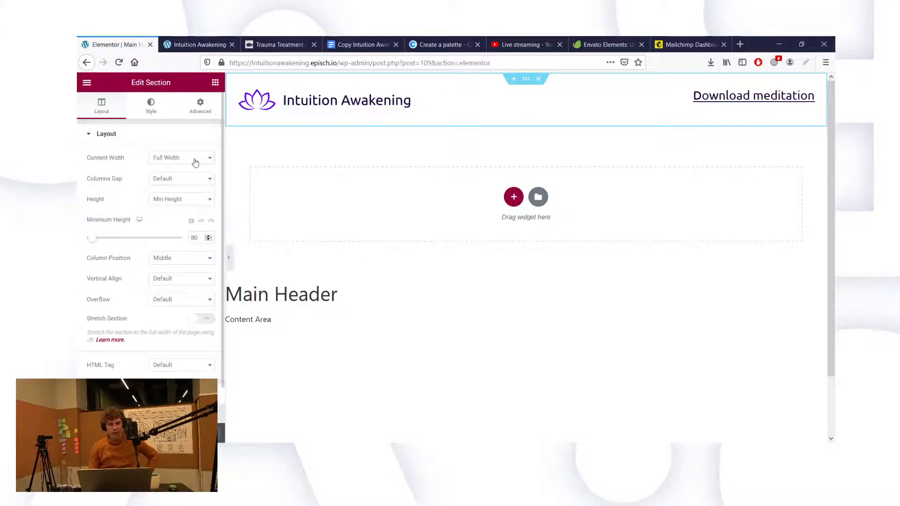
{"action": "left_click", "coordinate": [201, 114]}
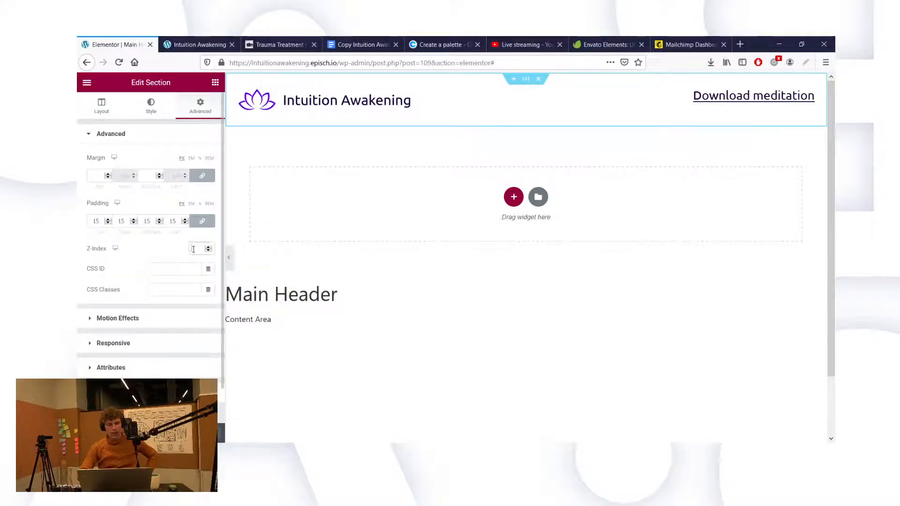
{"action": "left_click", "coordinate": [194, 249]}
{"action": "type", "text": "99"}
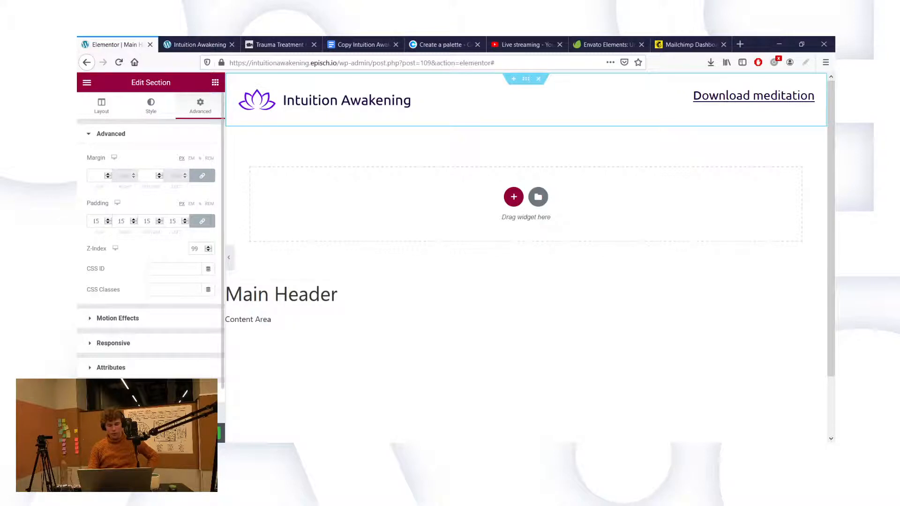
{"action": "scroll", "coordinate": [150, 235], "scroll_direction": "down", "scroll_amount": 2}
{"action": "scroll", "coordinate": [160, 159], "scroll_direction": "up", "scroll_amount": 2}
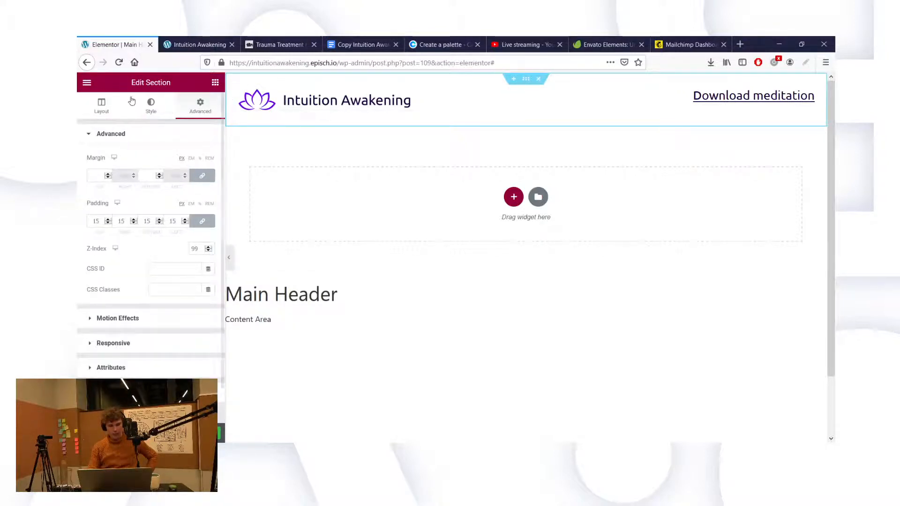
Step: Adjust the section's minimum height and set an unlinked bottom margin of -80
{"action": "left_click", "coordinate": [102, 107]}
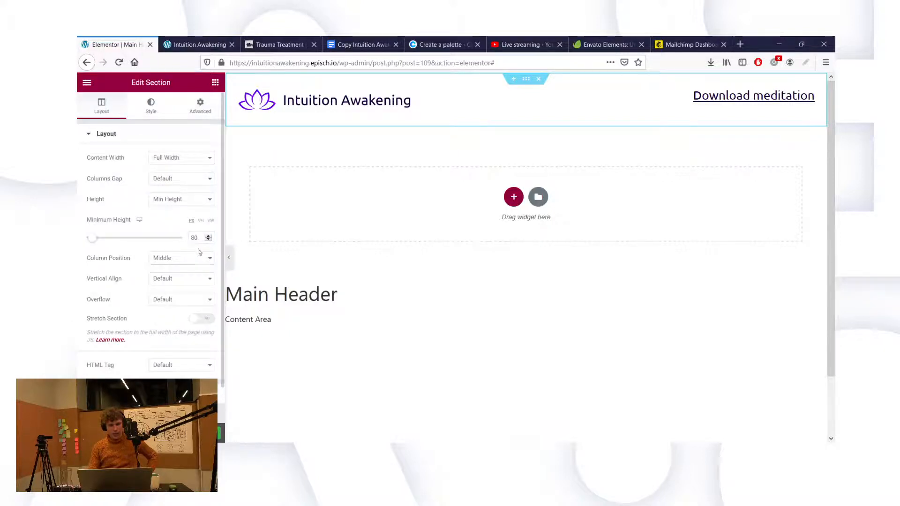
{"action": "key", "text": "BackSpace"}
{"action": "type", "text": "5"}
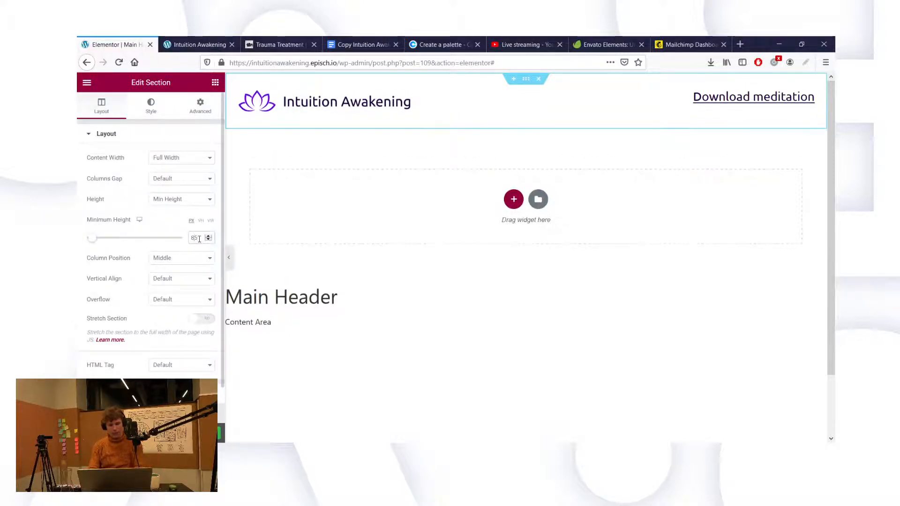
{"action": "key", "text": "BackSpace"}
{"action": "type", "text": "0"}
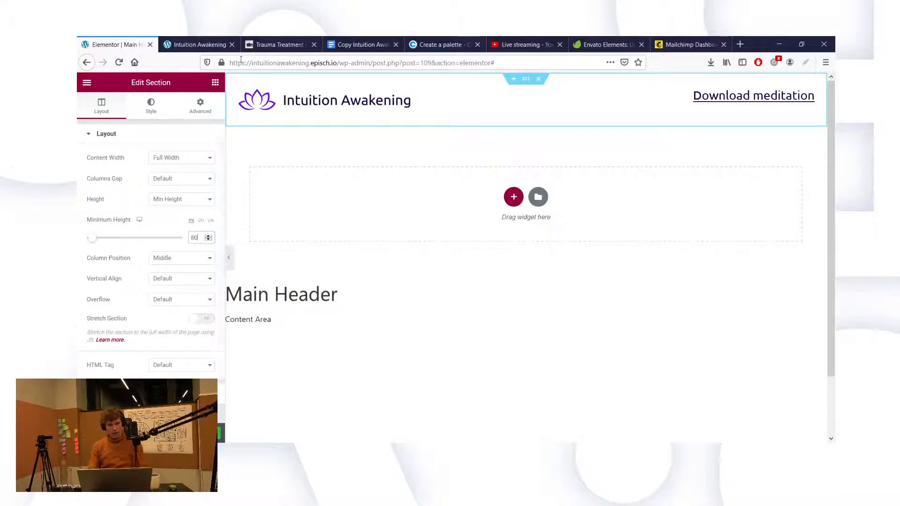
{"action": "left_click", "coordinate": [200, 105]}
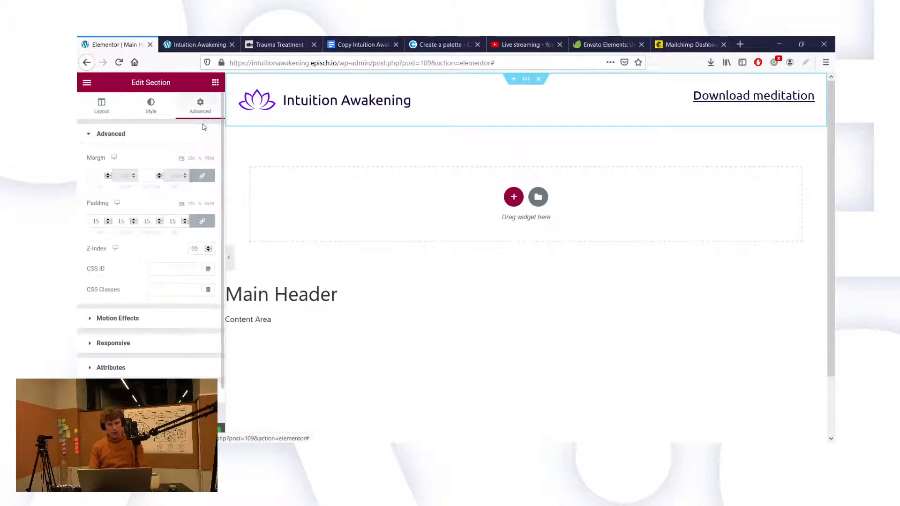
{"action": "left_click", "coordinate": [203, 175]}
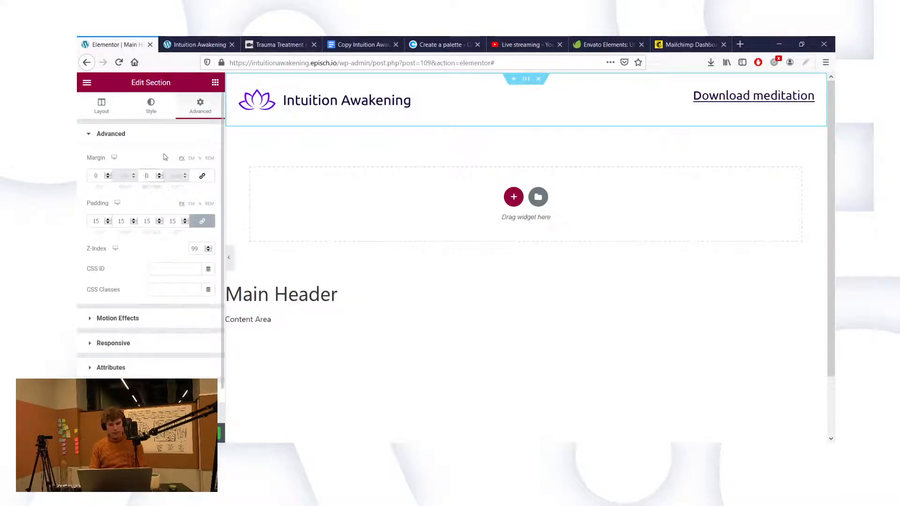
{"action": "type", "text": "-80"}
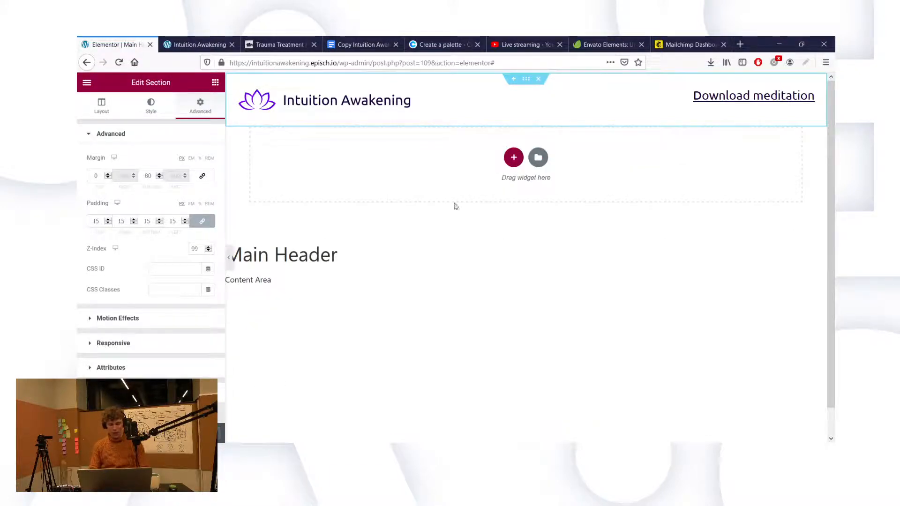
Step: Reload the live homepage to check the header overlaying the content
{"action": "left_click", "coordinate": [210, 42]}
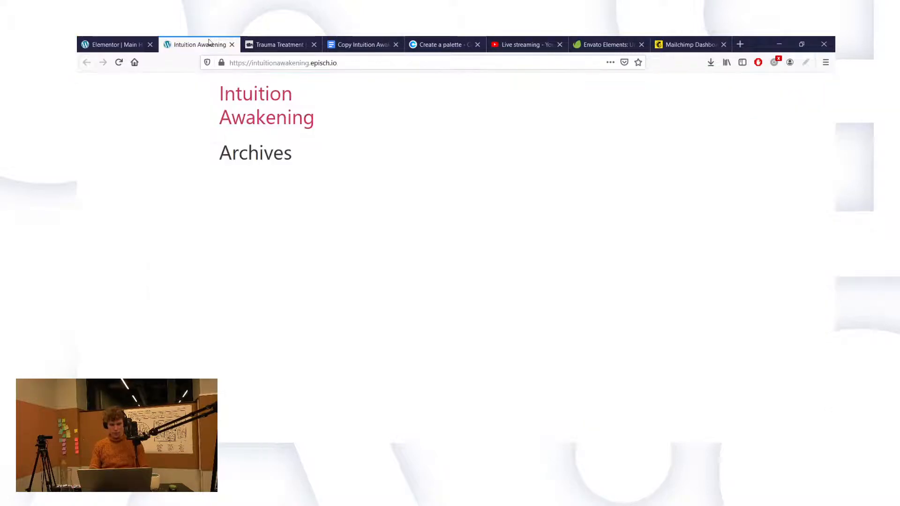
{"action": "left_click", "coordinate": [118, 62]}
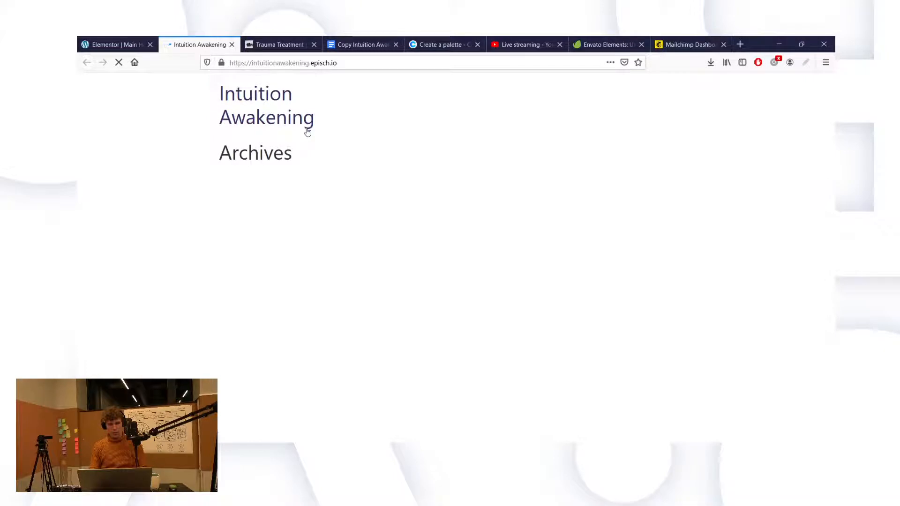
{"action": "left_click", "coordinate": [116, 43]}
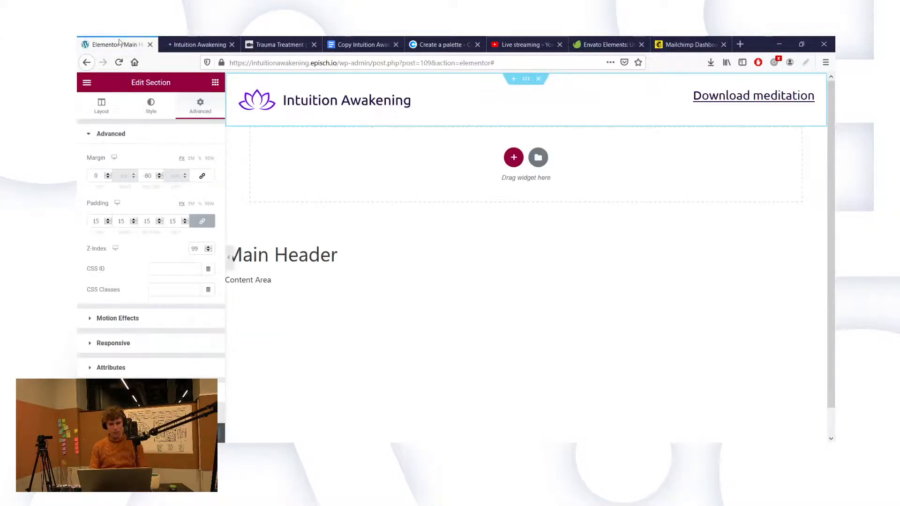
{"action": "left_click", "coordinate": [179, 43]}
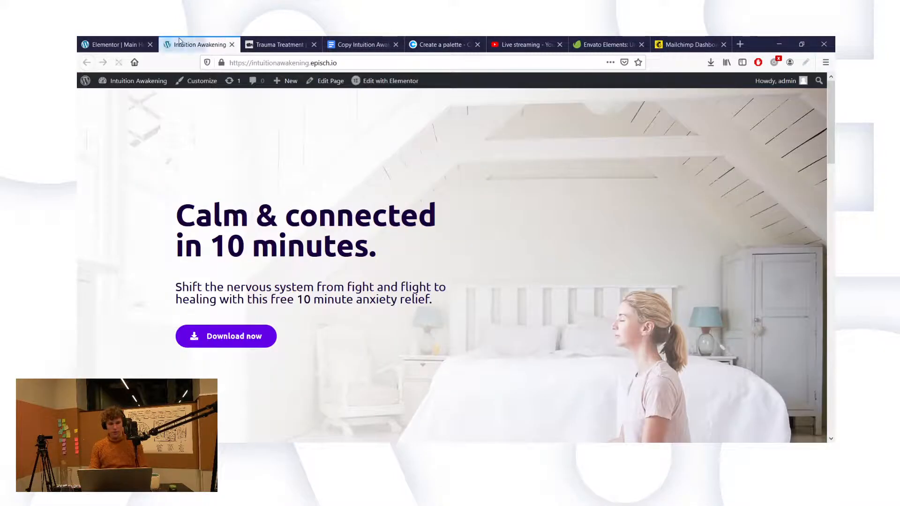
Step: Change the Main Header condition to Singular > Front Page, save it, and view the live homepage
{"action": "left_click", "coordinate": [114, 45]}
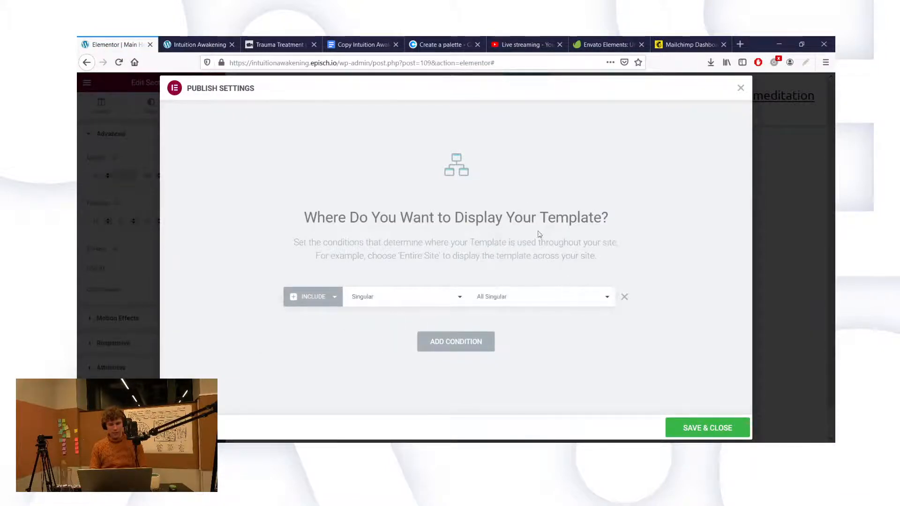
{"action": "left_click", "coordinate": [505, 102]}
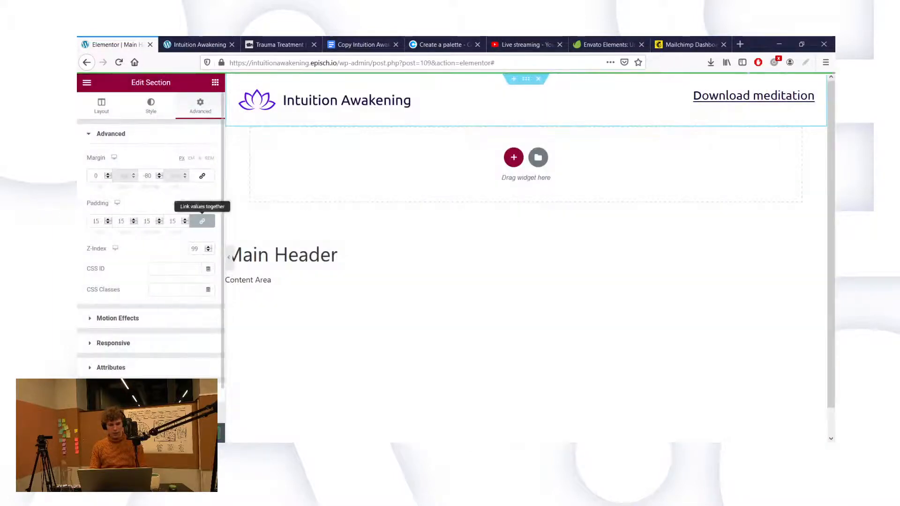
{"action": "left_click", "coordinate": [199, 45]}
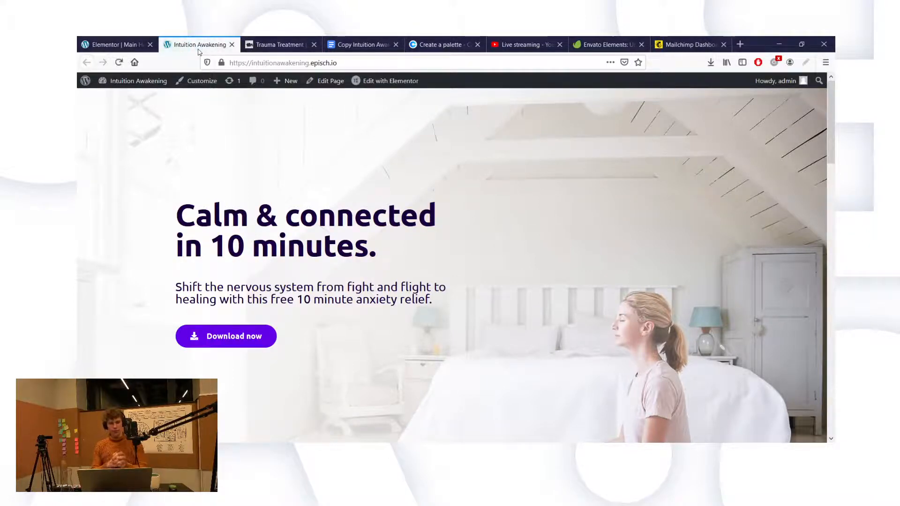
Step: Open the homepage in a second Elementor tab, then close that stuck duplicate editor
{"action": "middle_click", "coordinate": [375, 83]}
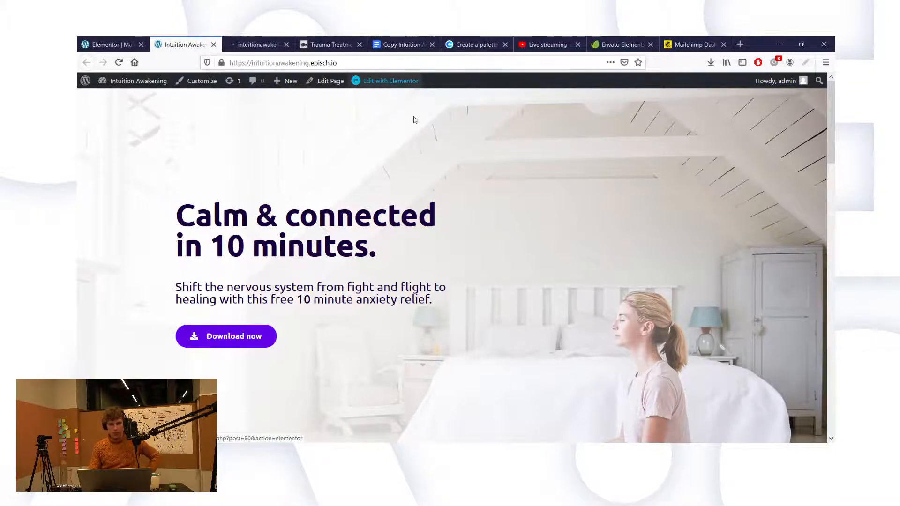
{"action": "left_click", "coordinate": [253, 44]}
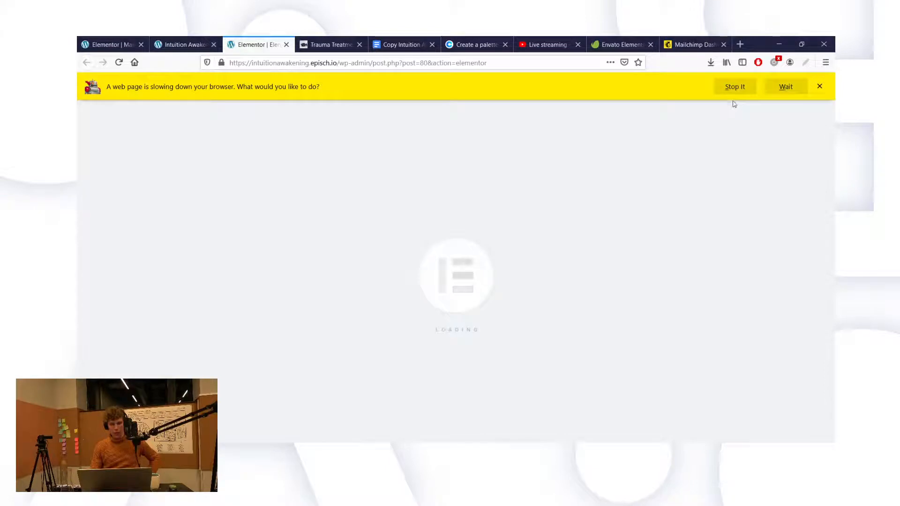
{"action": "left_click", "coordinate": [774, 88]}
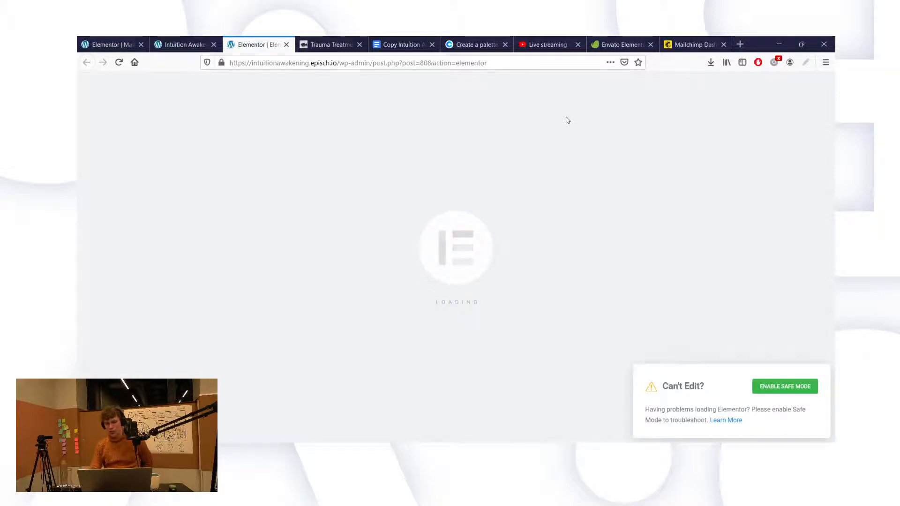
{"action": "left_click", "coordinate": [480, 62]}
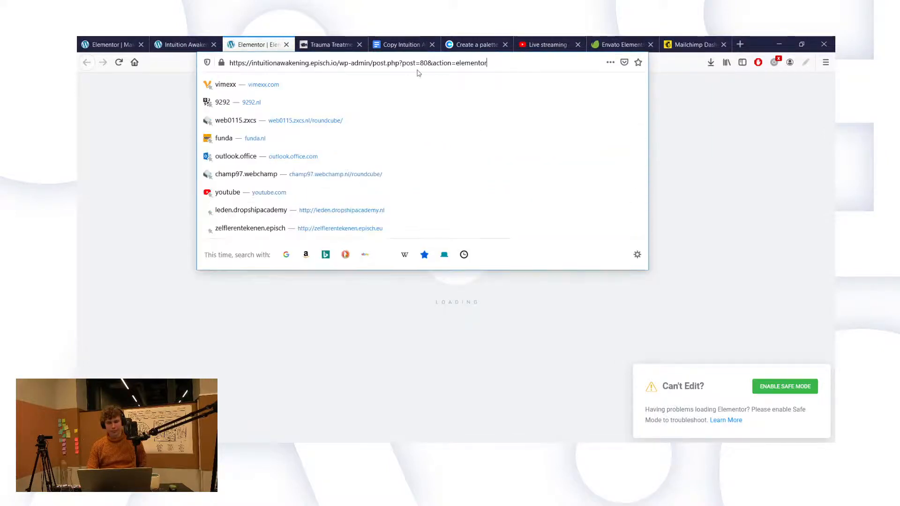
{"action": "left_click", "coordinate": [199, 39]}
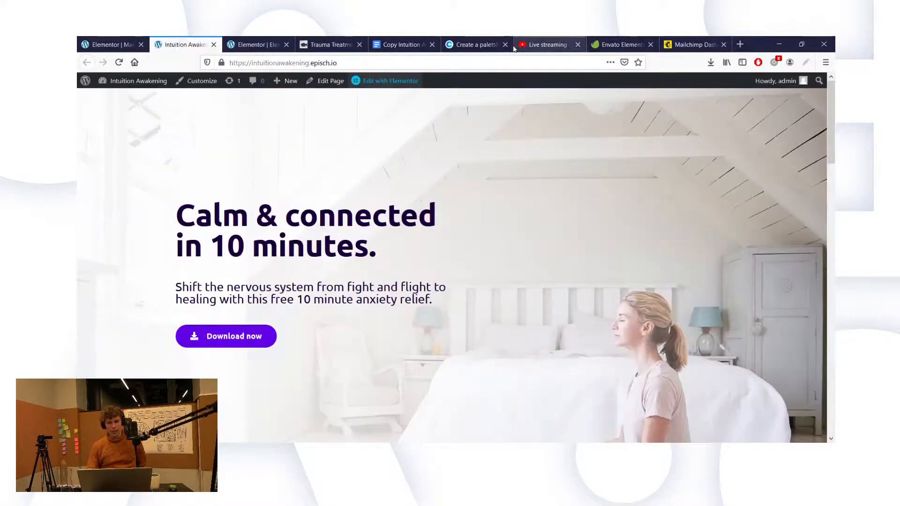
{"action": "left_click", "coordinate": [113, 45]}
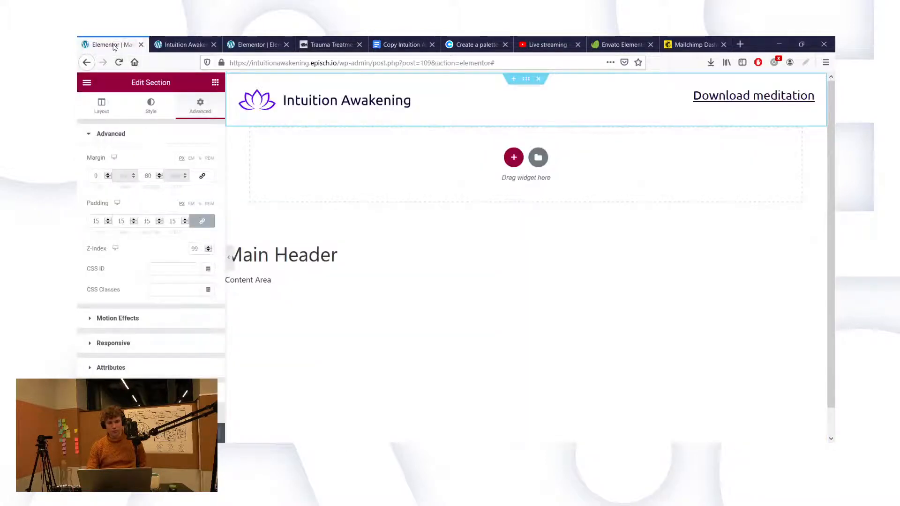
{"action": "left_click", "coordinate": [180, 42]}
{"action": "left_click", "coordinate": [241, 40]}
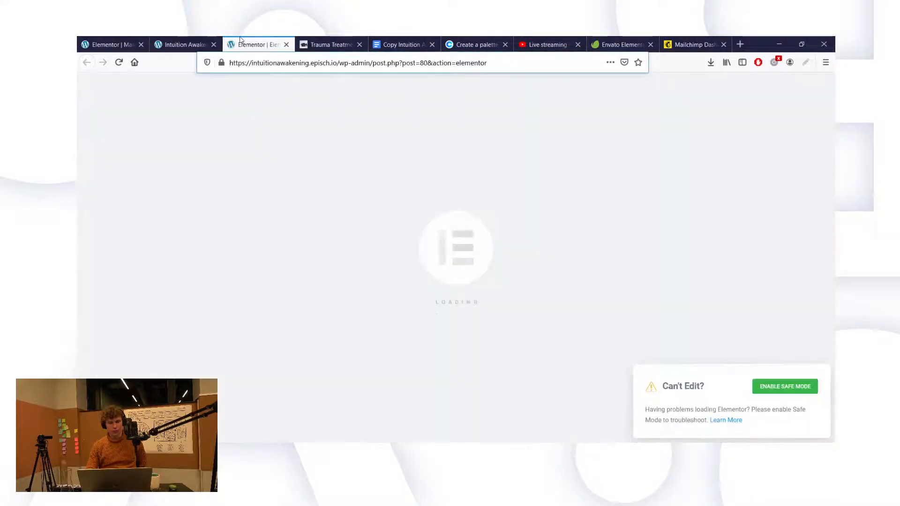
{"action": "left_click", "coordinate": [287, 45]}
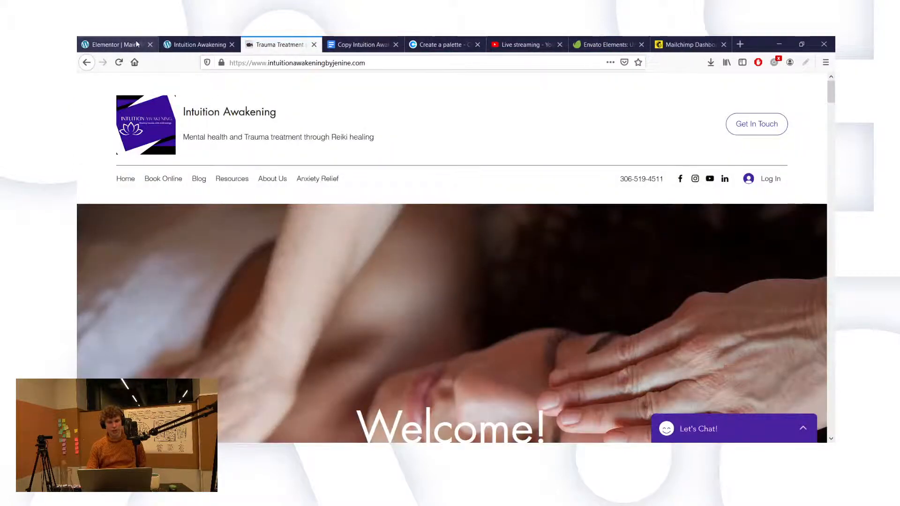
Step: Exit the Main Header editor to its WordPress dashboard page
{"action": "left_click", "coordinate": [113, 44]}
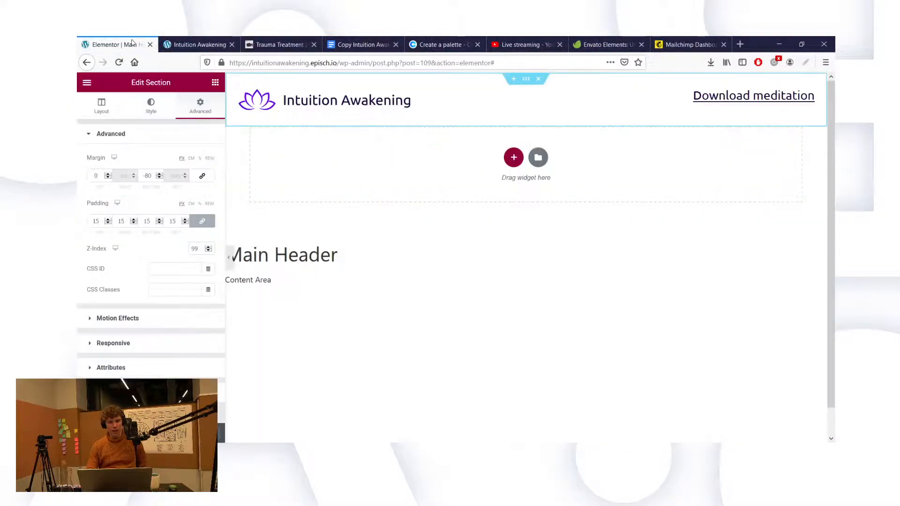
{"action": "left_click", "coordinate": [87, 82]}
{"action": "left_click", "coordinate": [152, 253]}
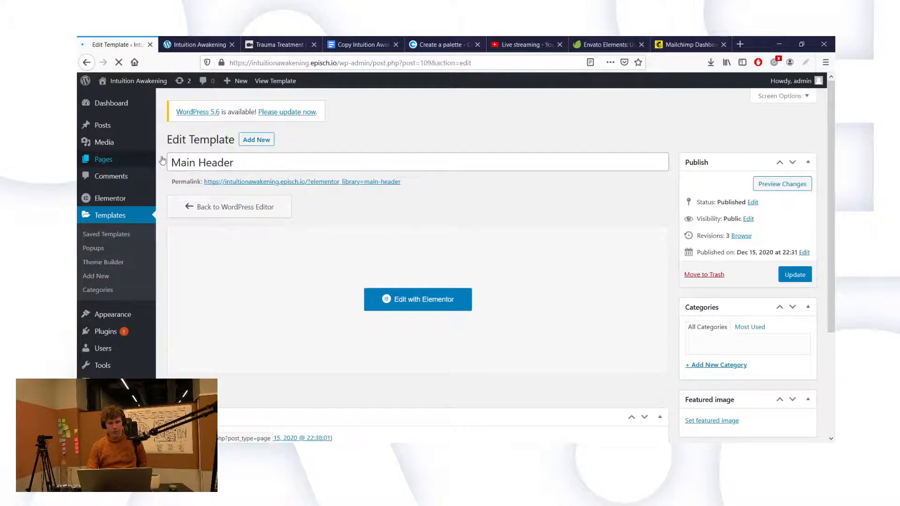
Step: From All Pages, open the Elementor #80 front page with 'Edit with Elementor'
{"action": "mouse_move", "coordinate": [130, 162]}
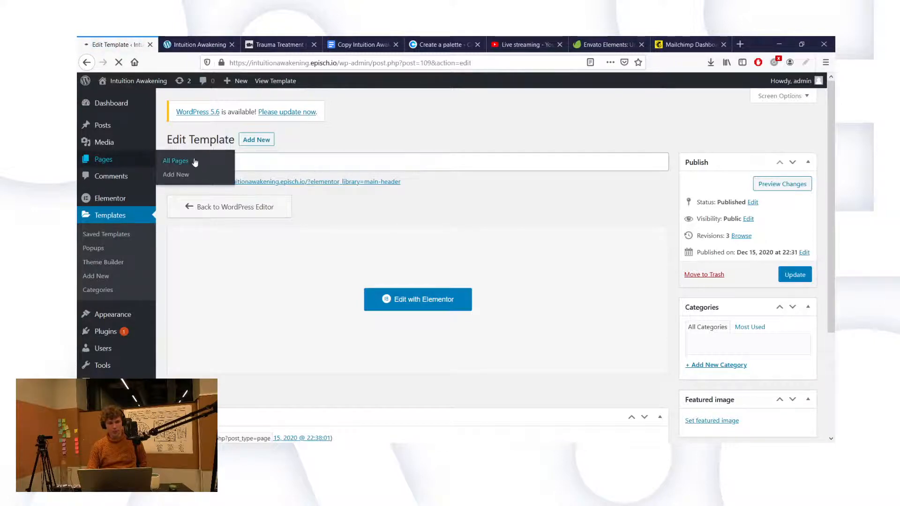
{"action": "left_click", "coordinate": [193, 161]}
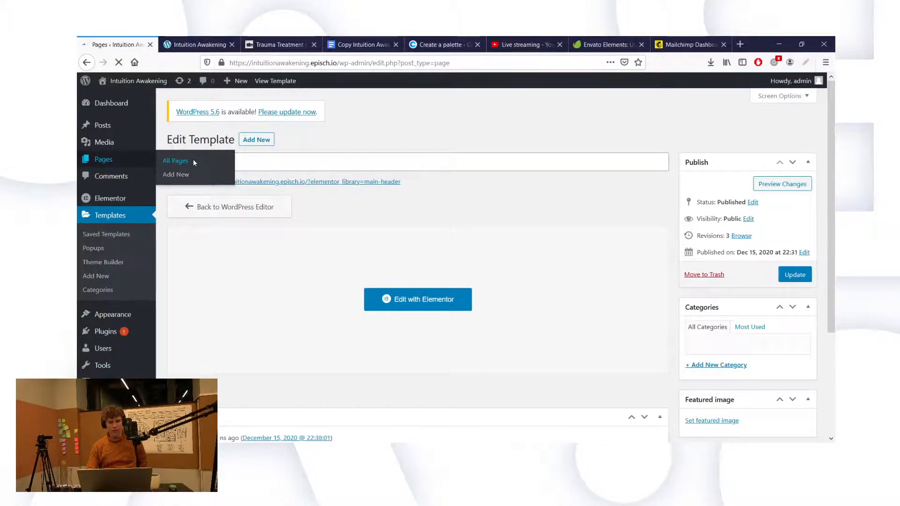
{"action": "mouse_move", "coordinate": [256, 229]}
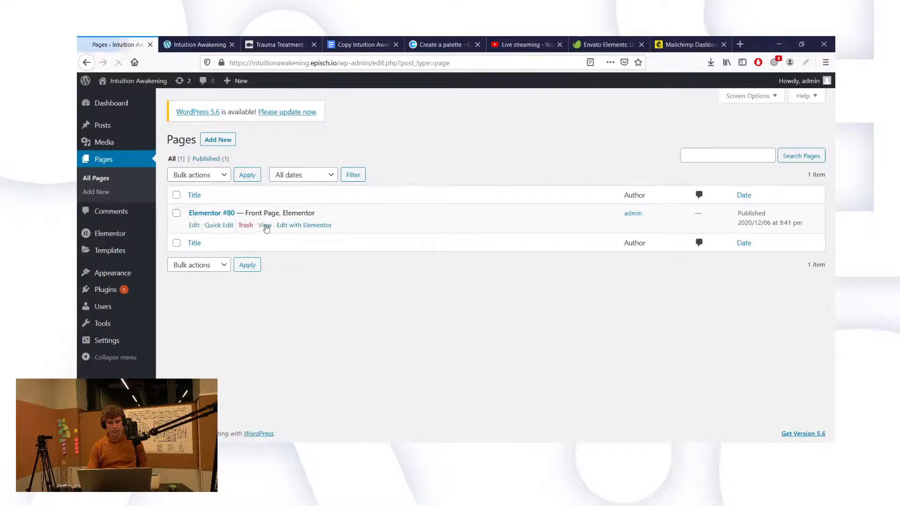
{"action": "left_click", "coordinate": [288, 226]}
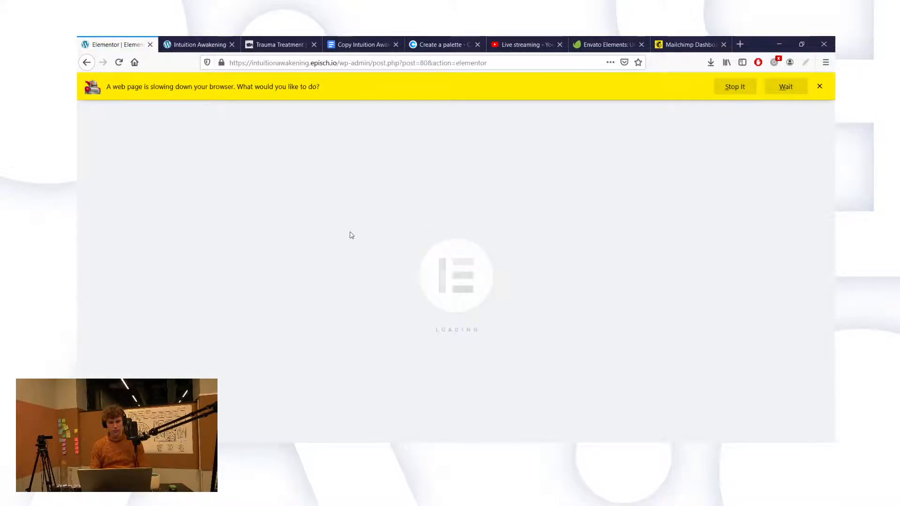
Step: Let the slow Elementor editor keep loading and reload the live homepage in the site tab
{"action": "left_click", "coordinate": [773, 84]}
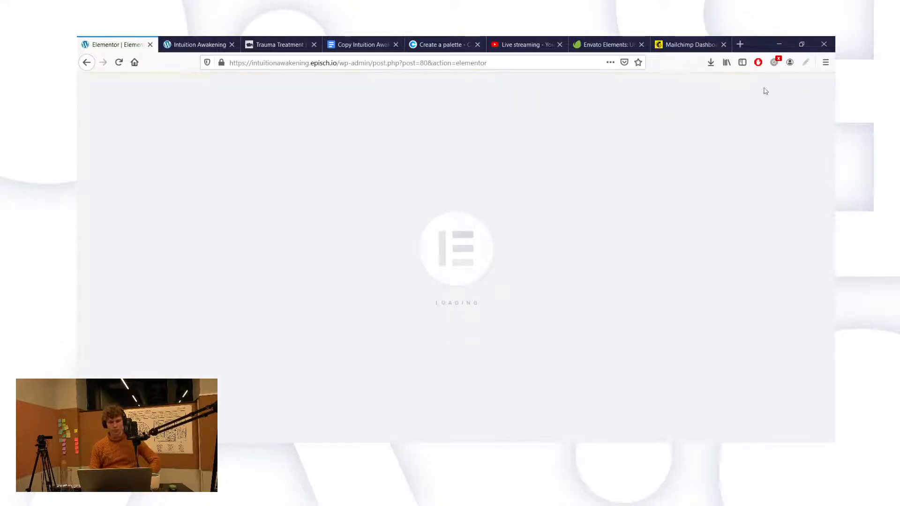
{"action": "left_click", "coordinate": [195, 44]}
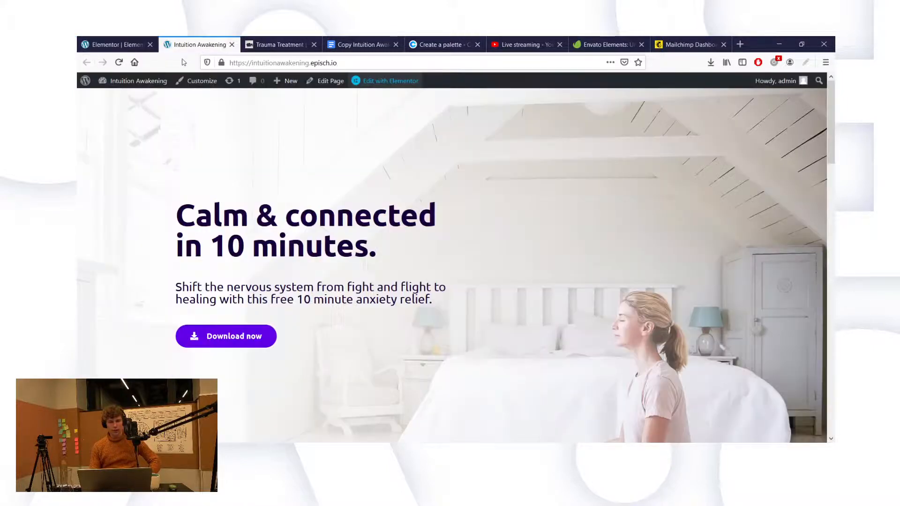
{"action": "left_click", "coordinate": [252, 63]}
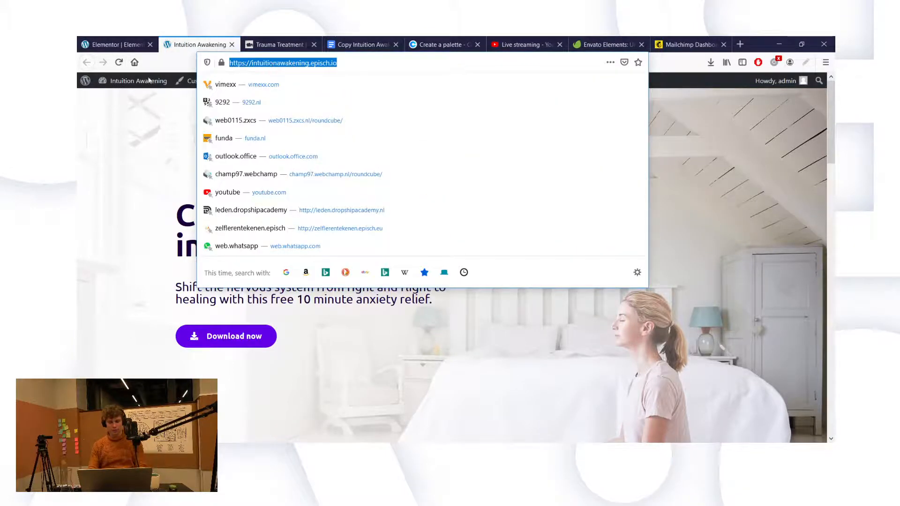
{"action": "left_click", "coordinate": [117, 67]}
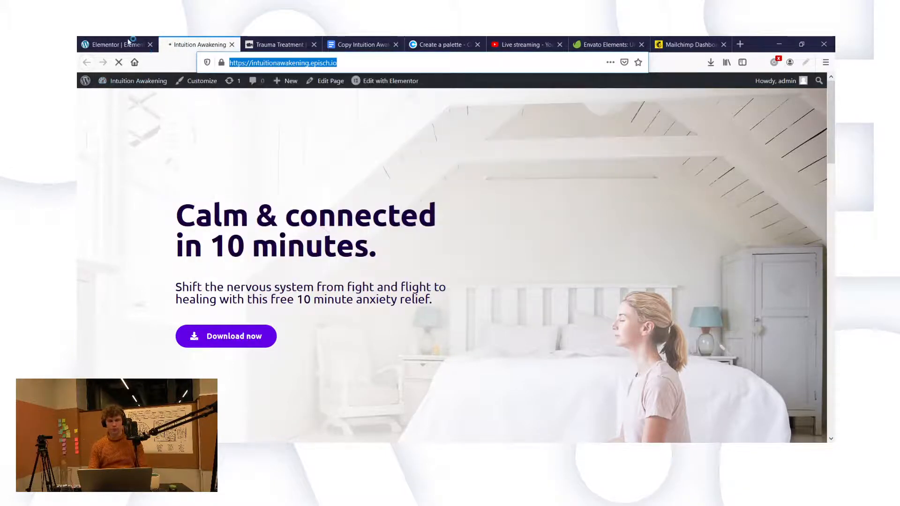
{"action": "left_click", "coordinate": [109, 37]}
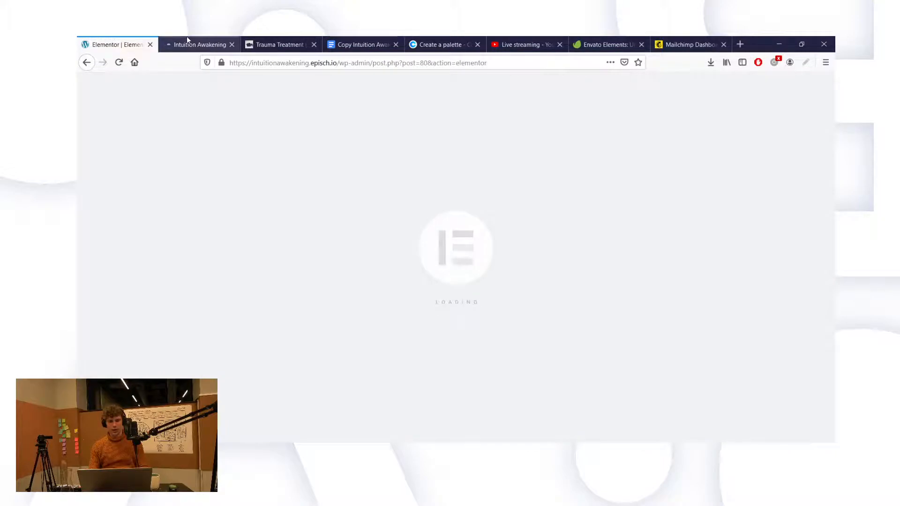
{"action": "left_click", "coordinate": [186, 40]}
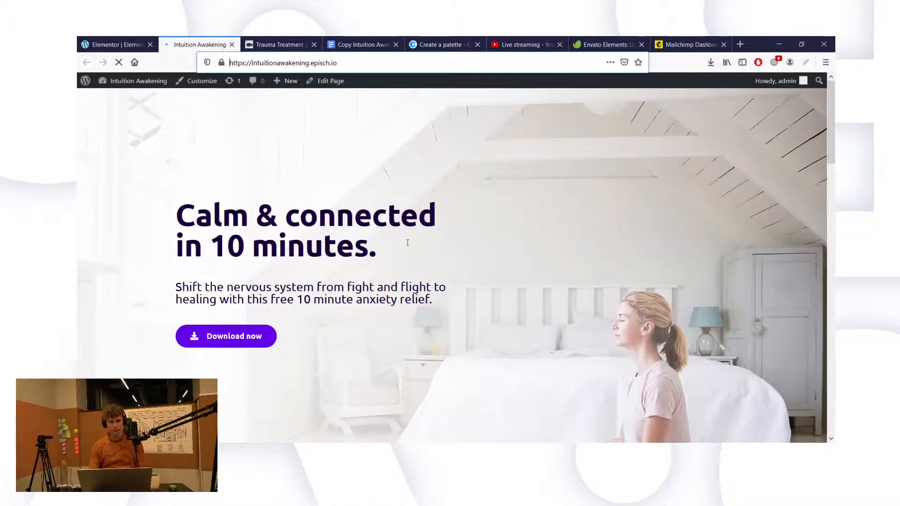
Step: Scroll through the reloaded homepage, then return to the still-loading Elementor editor tab
{"action": "scroll", "coordinate": [407, 243], "scroll_direction": "down", "scroll_amount": 4}
{"action": "scroll", "coordinate": [407, 242], "scroll_direction": "down", "scroll_amount": 9}
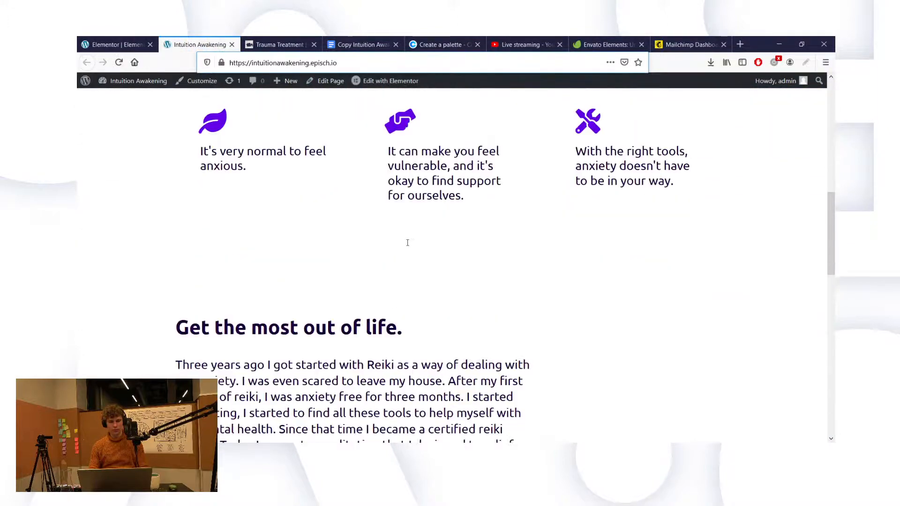
{"action": "scroll", "coordinate": [408, 242], "scroll_direction": "down", "scroll_amount": 9}
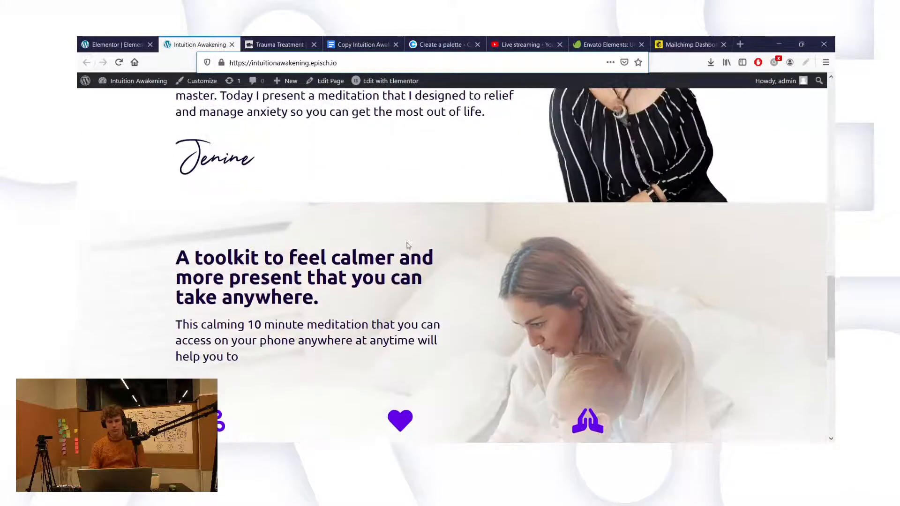
{"action": "scroll", "coordinate": [407, 246], "scroll_direction": "down", "scroll_amount": 3}
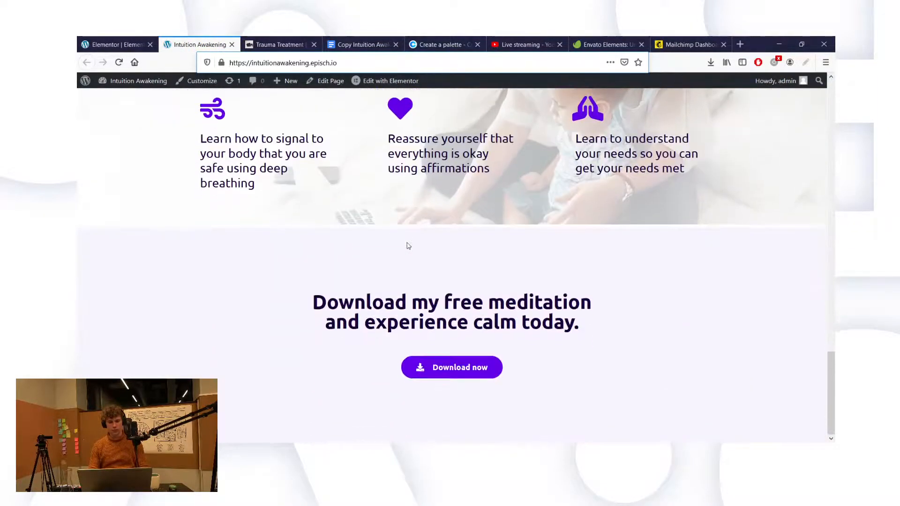
{"action": "scroll", "coordinate": [408, 246], "scroll_direction": "up", "scroll_amount": 12}
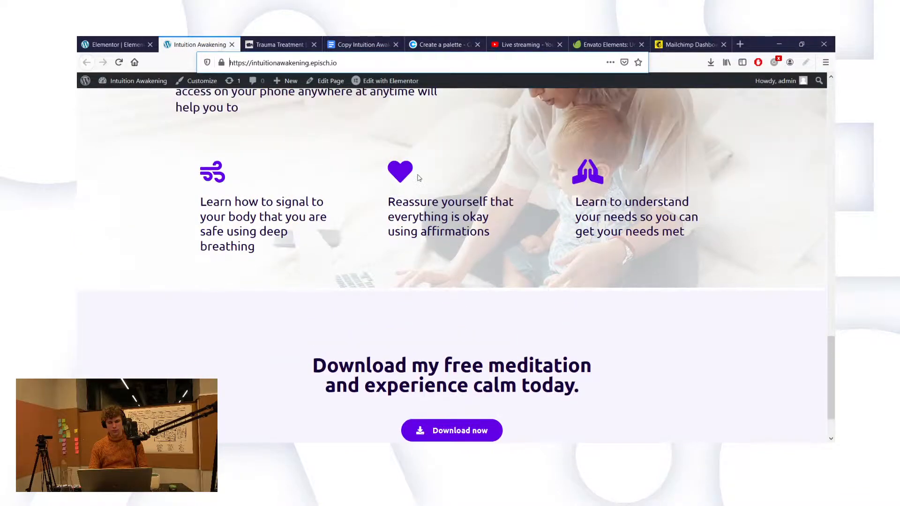
{"action": "scroll", "coordinate": [418, 174], "scroll_direction": "up", "scroll_amount": 13}
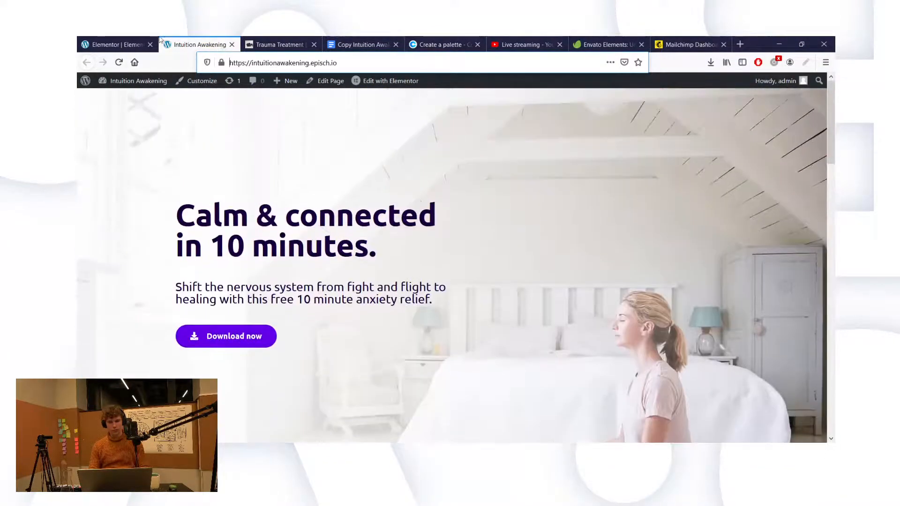
{"action": "left_click", "coordinate": [136, 44]}
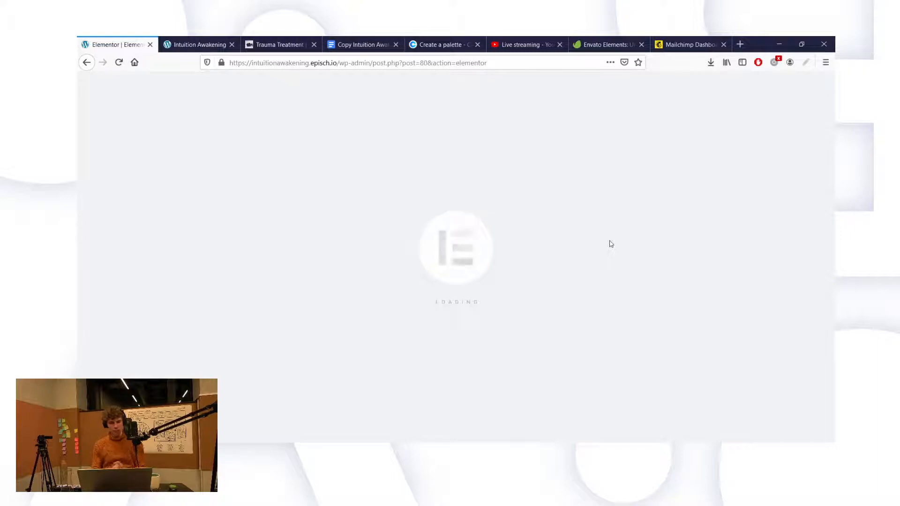
{"action": "left_click", "coordinate": [484, 63]}
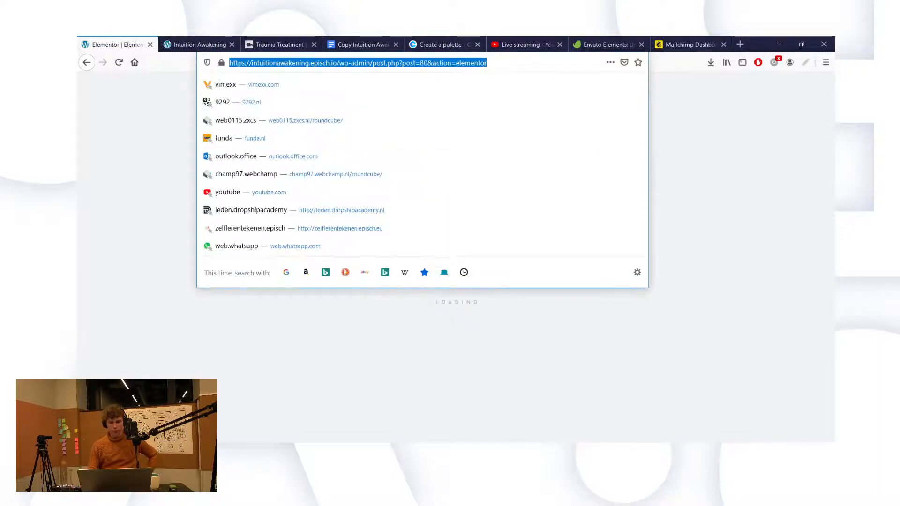
{"action": "key", "text": "alt+Tab"}
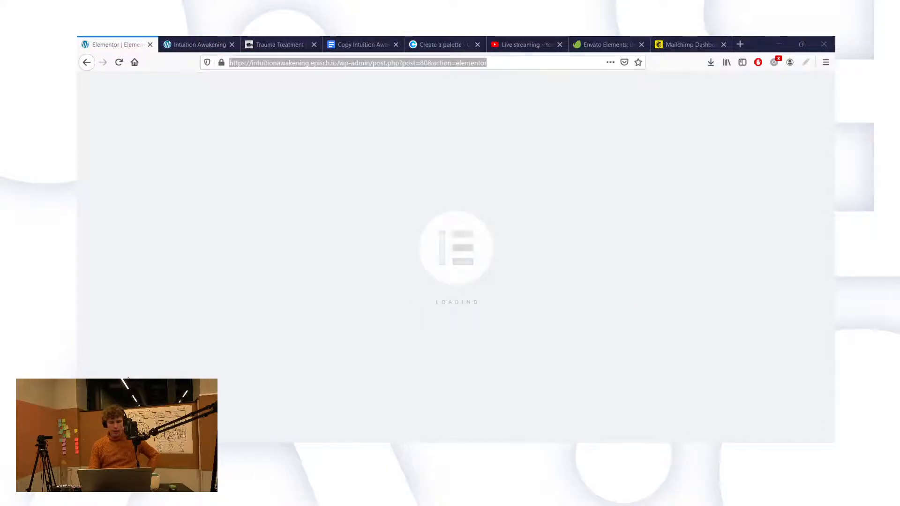
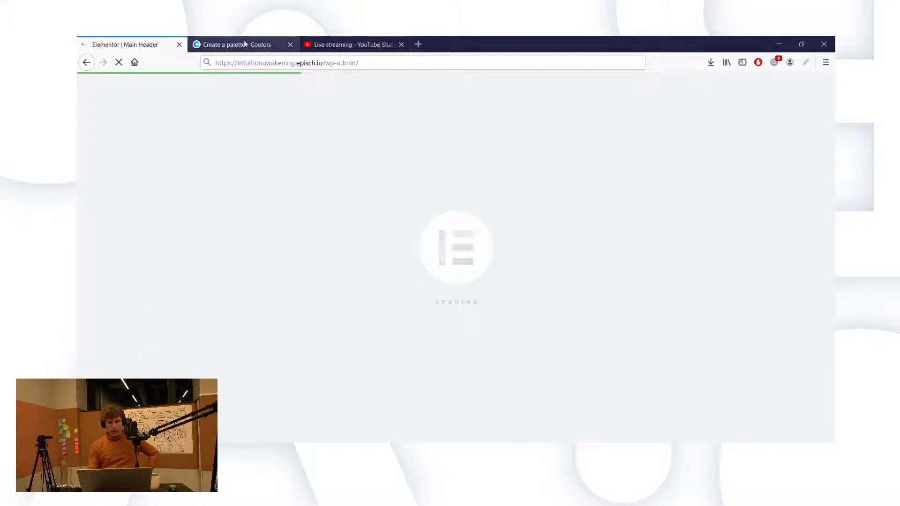
Step: Open a new tab on the old intuitionawakeningbyjenine.com site
{"action": "left_click", "coordinate": [417, 43]}
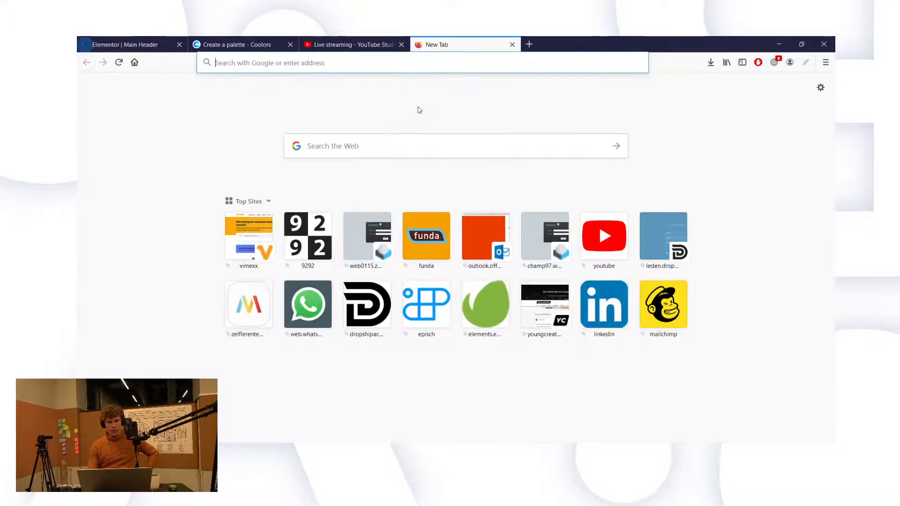
{"action": "type", "text": "intuitionawakeningbyjenine.com"}
{"action": "key", "text": "Return"}
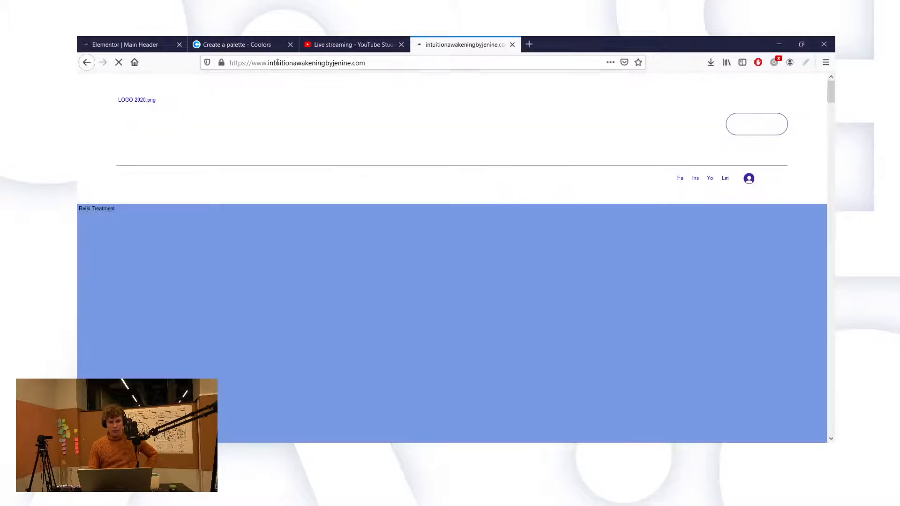
Step: Replace the address with intuitionawakening.episch.io and load it
{"action": "left_click", "coordinate": [325, 60]}
{"action": "type", "text": "int"}
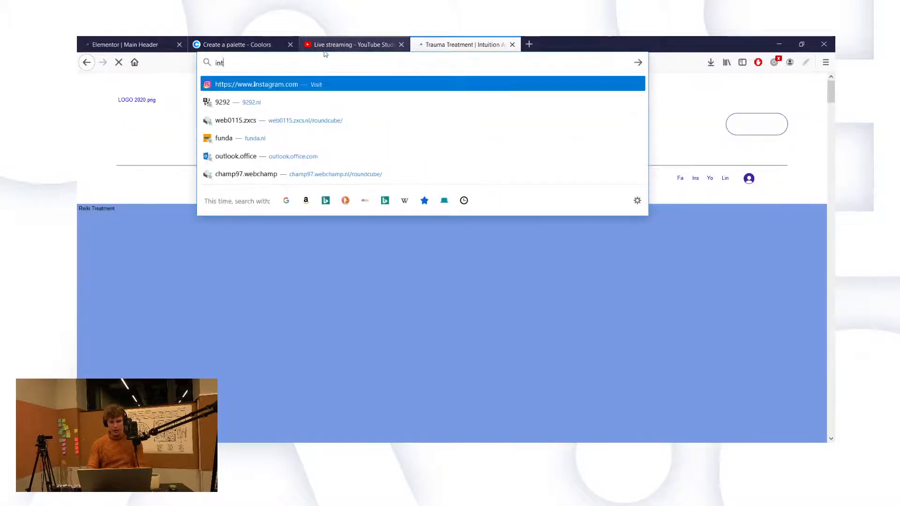
{"action": "type", "text": "uitionawak"}
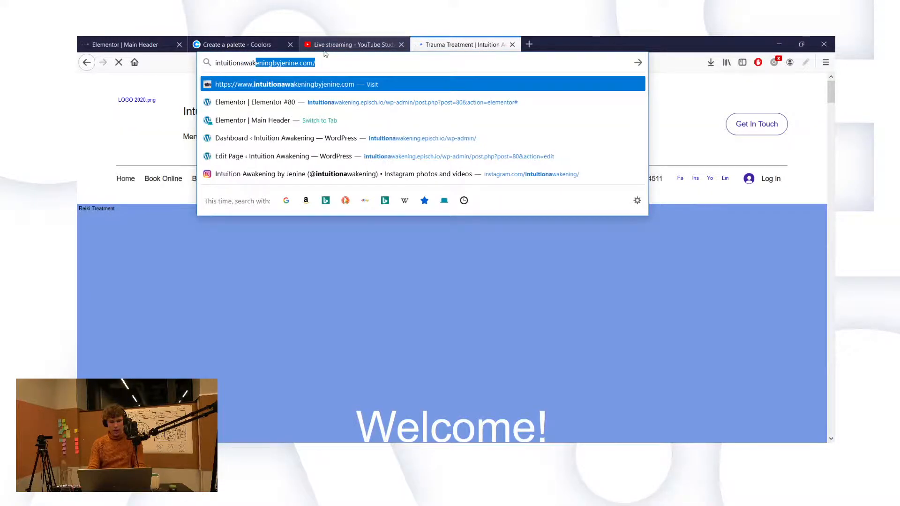
{"action": "type", "text": "ening.episch"}
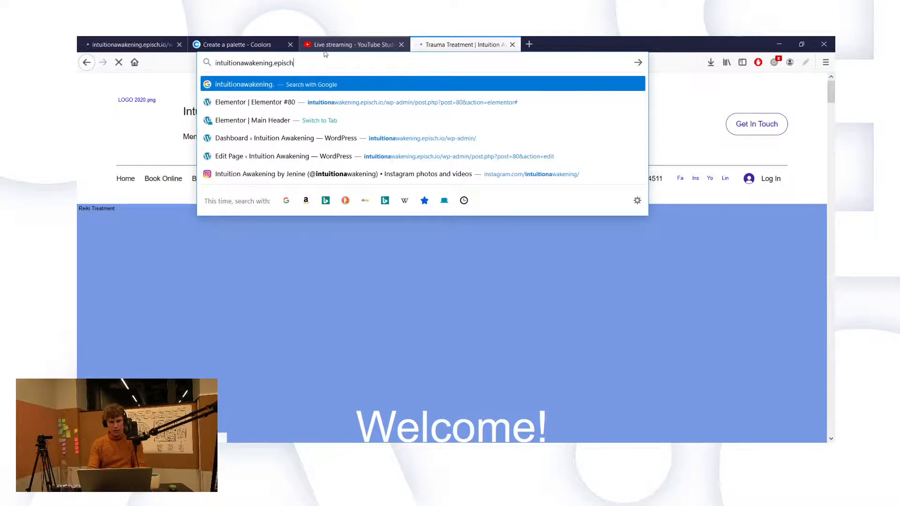
{"action": "type", "text": ".io"}
{"action": "key", "text": "Return"}
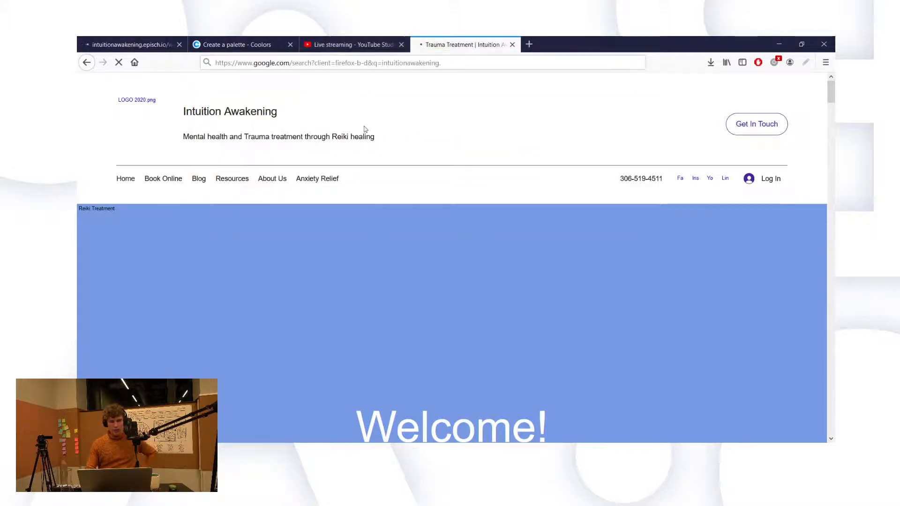
Step: Pick the site's suggested edit-page address, trim off the admin path, and load the new homepage
{"action": "left_click", "coordinate": [443, 62]}
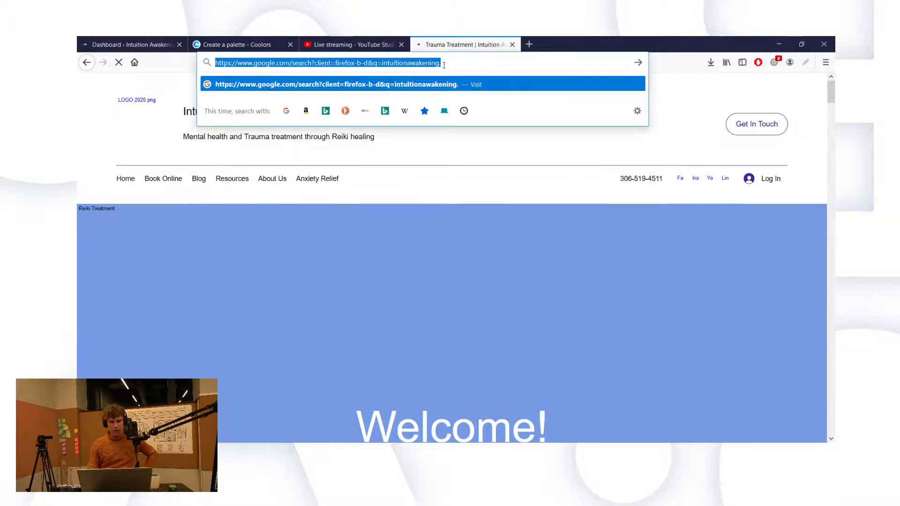
{"action": "type", "text": "intuit"}
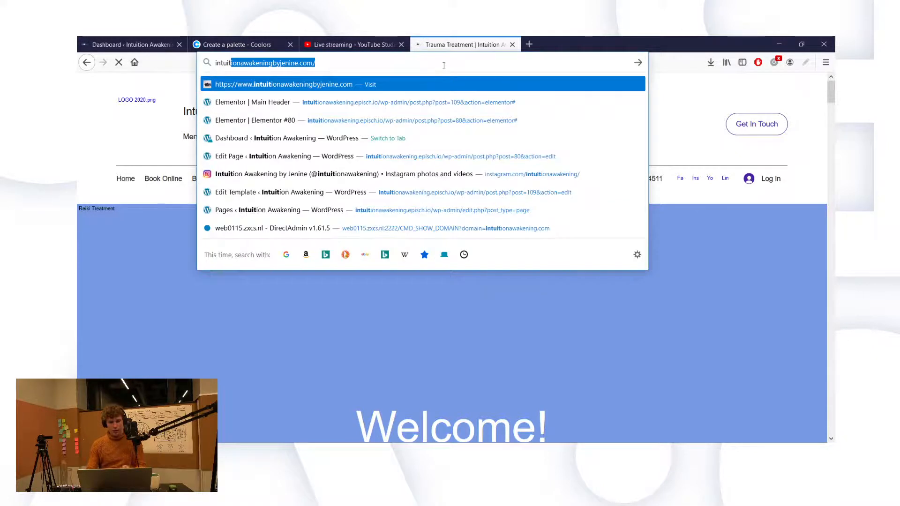
{"action": "left_click", "coordinate": [446, 156]}
{"action": "left_click_drag", "start_coordinate": [325, 64], "coordinate": [506, 64]}
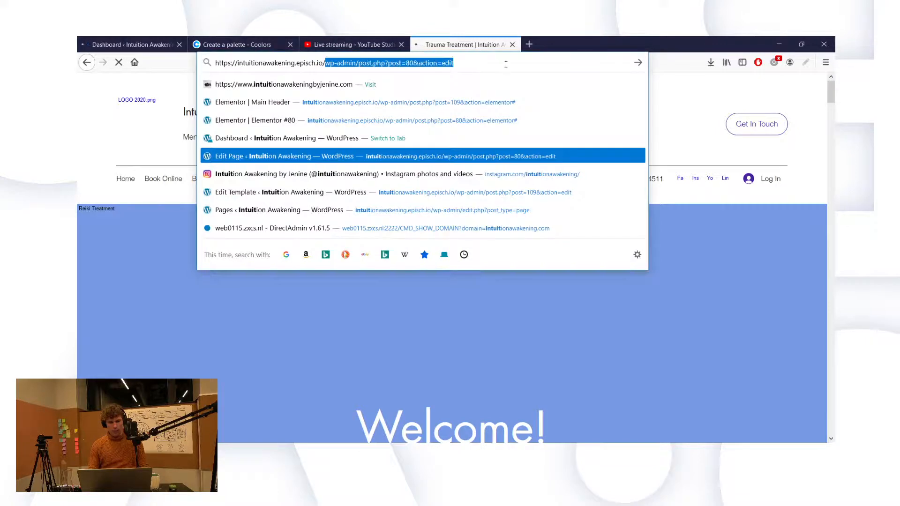
{"action": "key", "text": "BackSpace"}
{"action": "key", "text": "Return"}
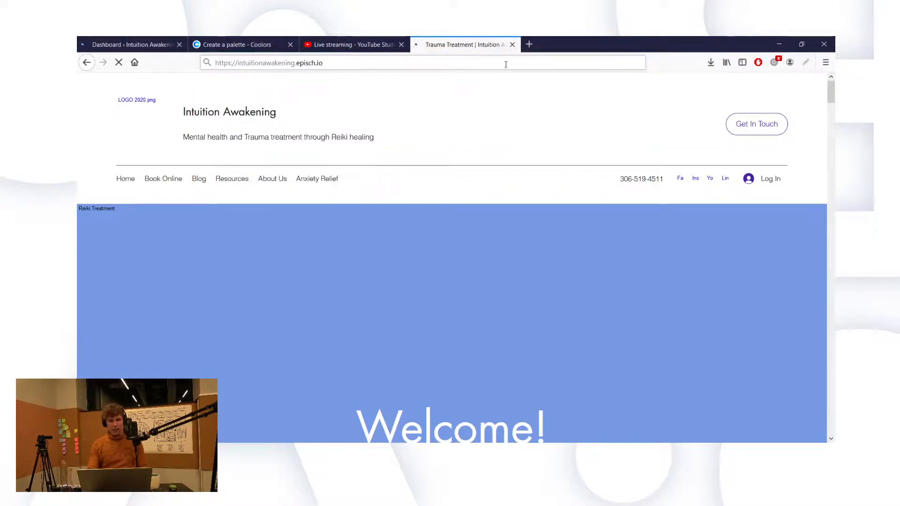
Step: Check the loading live site, then launch Elementor #80 — Front Page in Elementor from the Pages list
{"action": "left_click", "coordinate": [142, 40]}
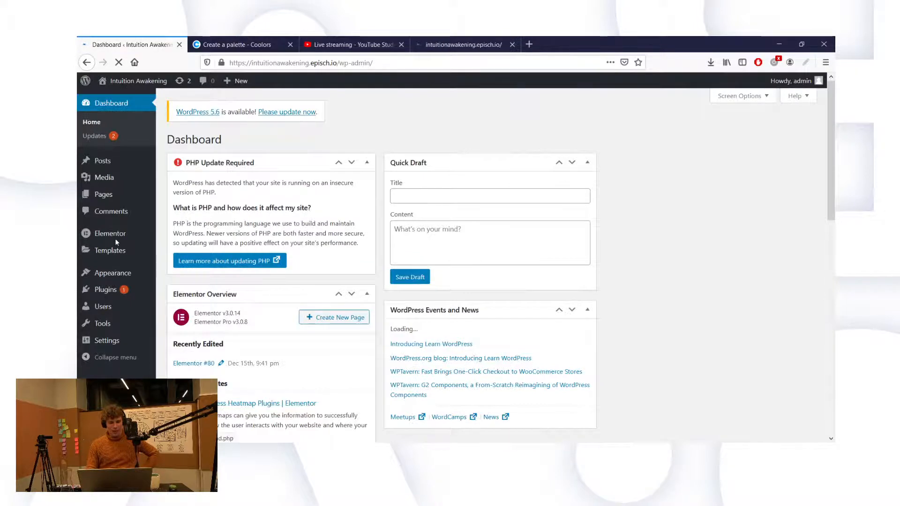
{"action": "mouse_move", "coordinate": [124, 199]}
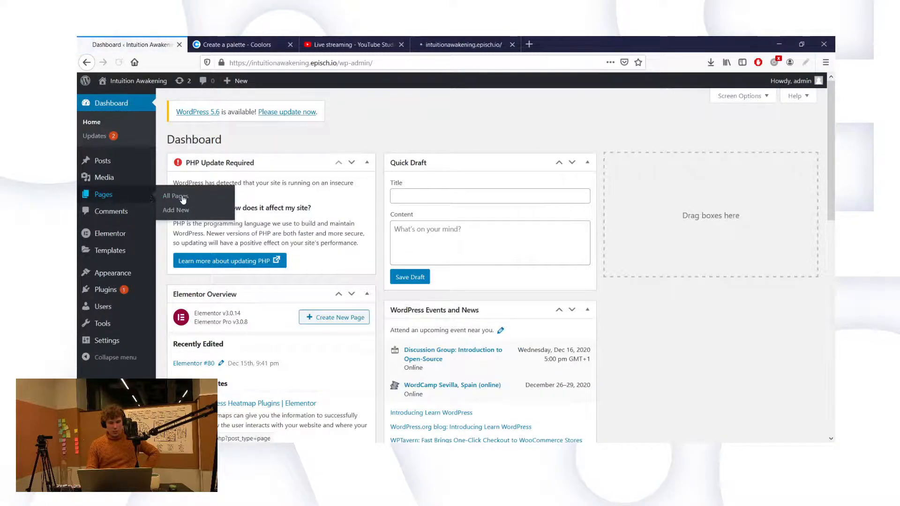
{"action": "left_click", "coordinate": [449, 44]}
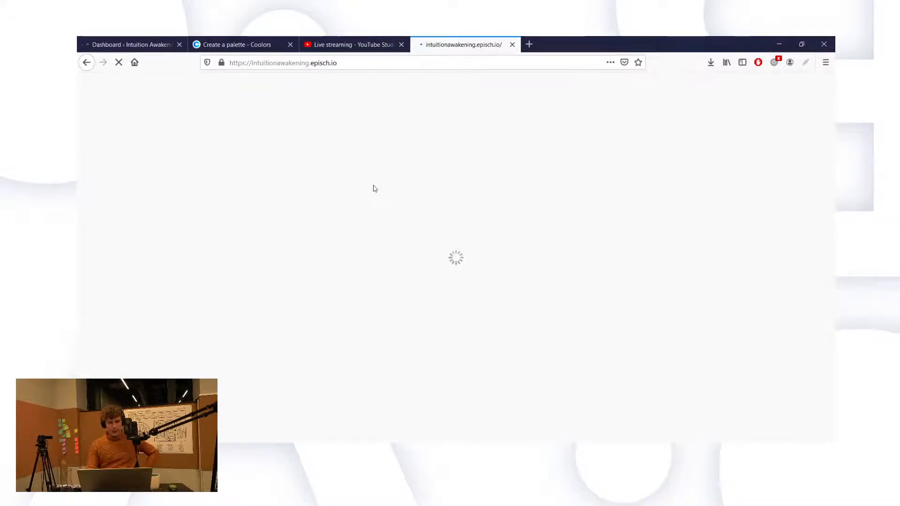
{"action": "left_click", "coordinate": [153, 43]}
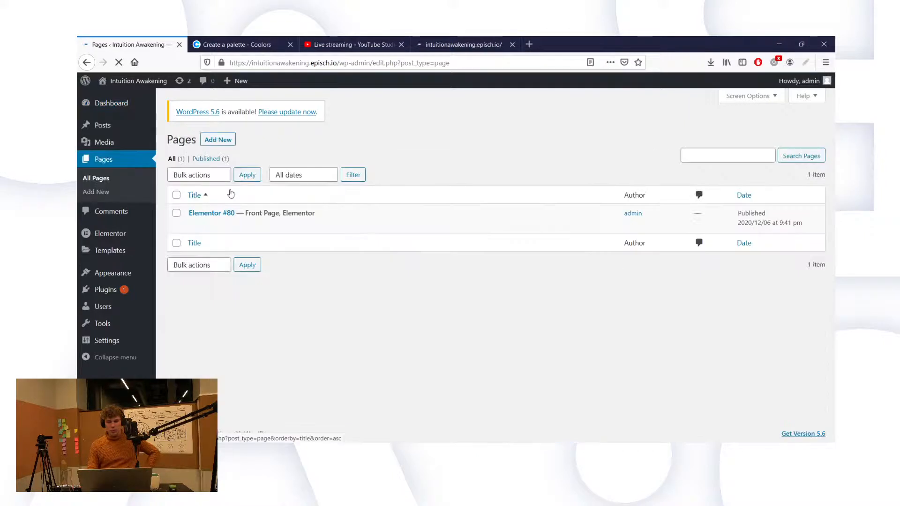
{"action": "left_click", "coordinate": [292, 225]}
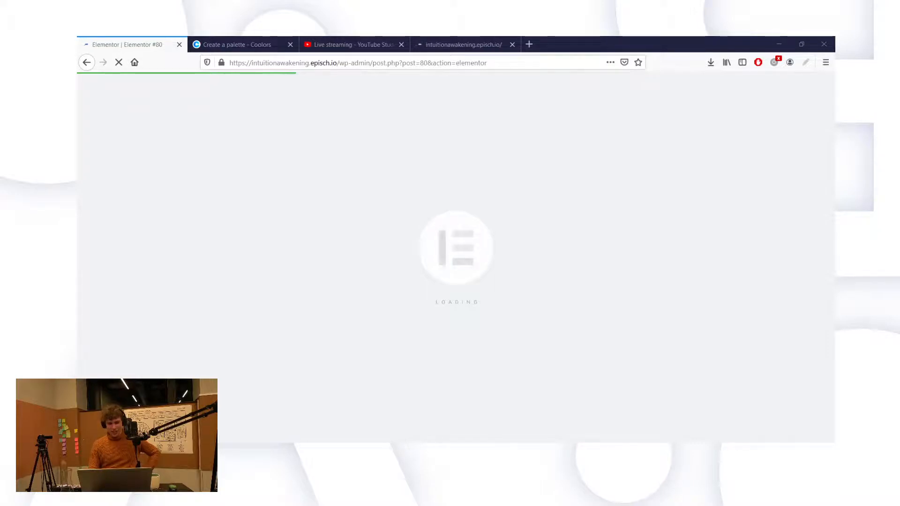
Step: Compare the editor and live-site tabs while both load, then choose Wait on the slow-page warning
{"action": "left_click", "coordinate": [451, 41]}
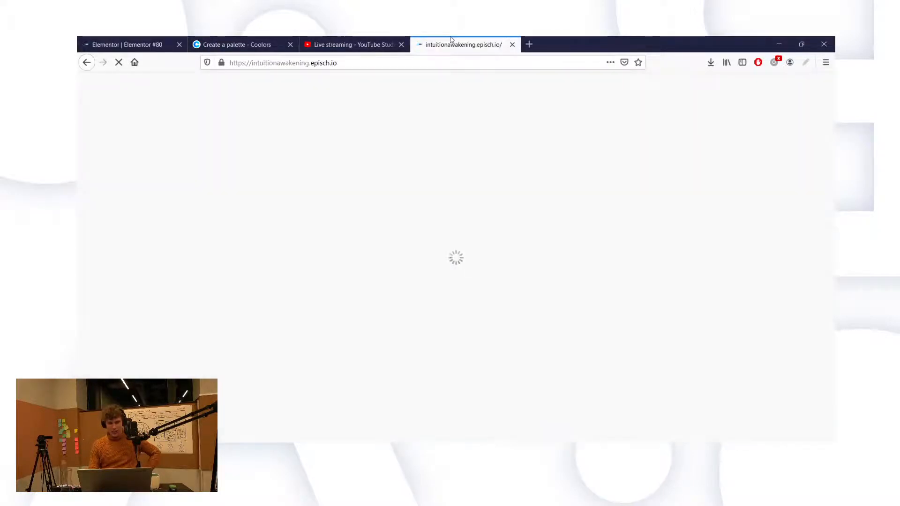
{"action": "left_click", "coordinate": [131, 44]}
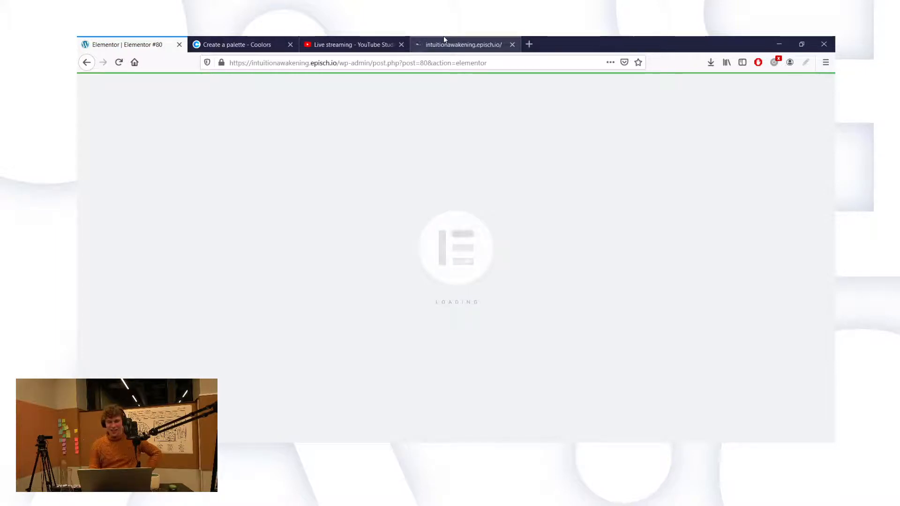
{"action": "left_click", "coordinate": [443, 38]}
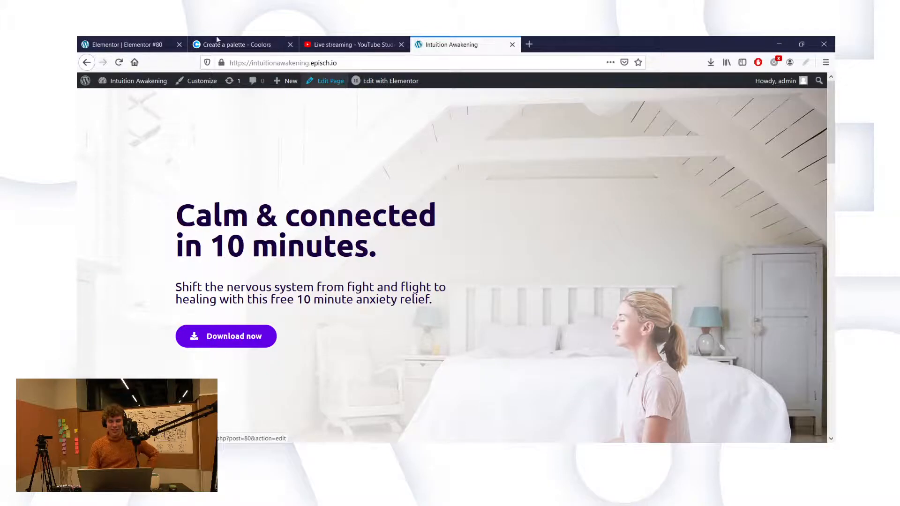
{"action": "left_click", "coordinate": [146, 42]}
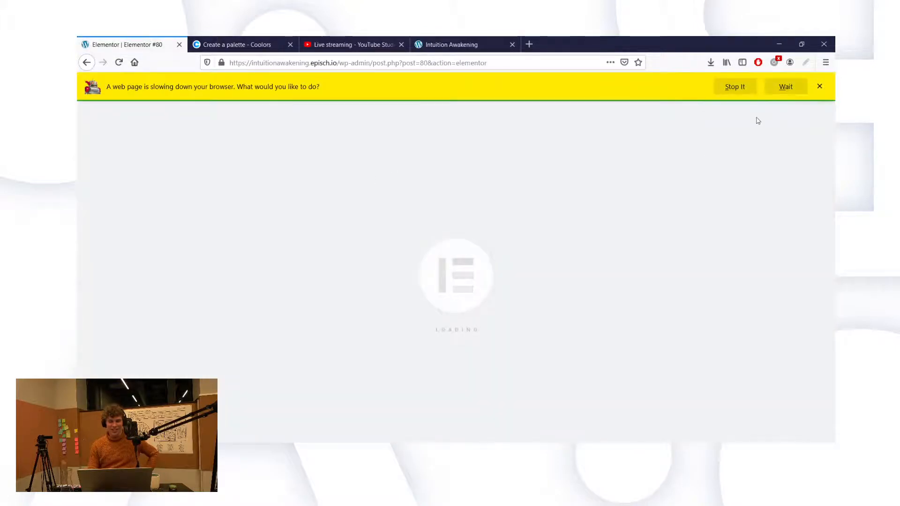
{"action": "left_click", "coordinate": [780, 81]}
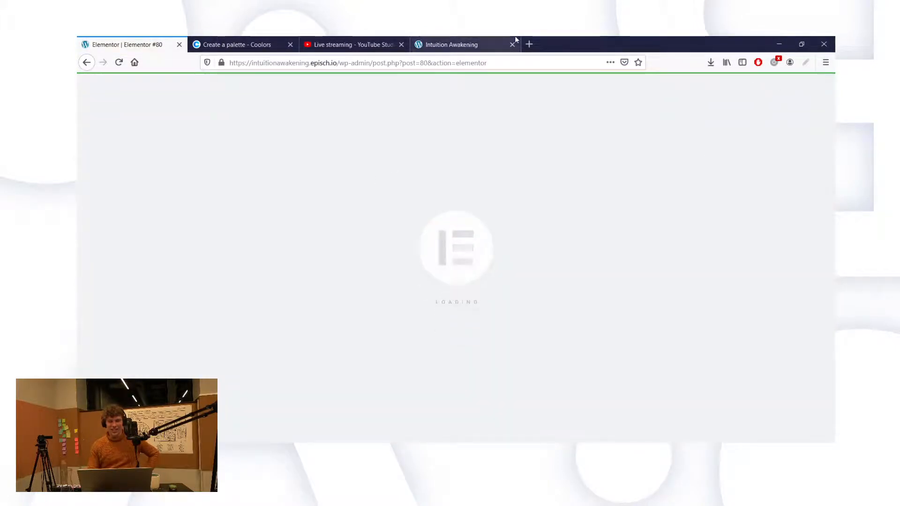
{"action": "left_click", "coordinate": [448, 35]}
{"action": "scroll", "coordinate": [479, 138], "scroll_direction": "down", "scroll_amount": 2}
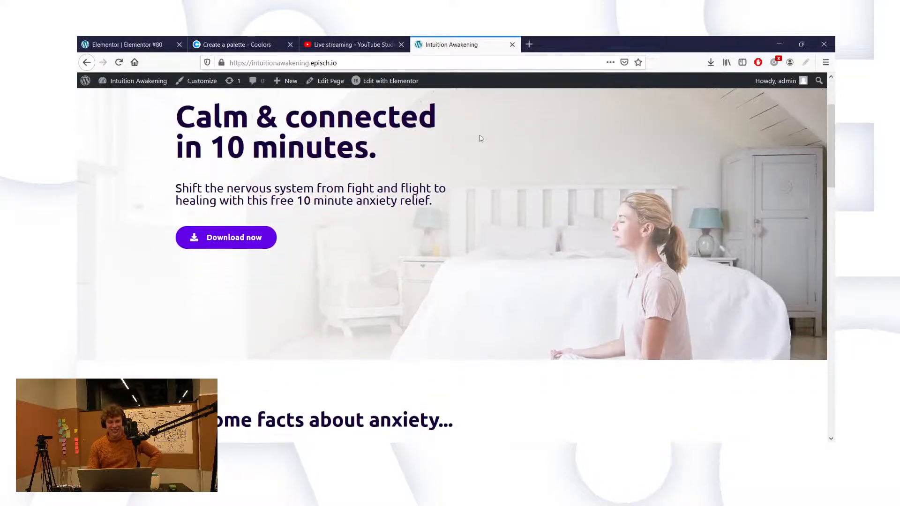
{"action": "scroll", "coordinate": [480, 139], "scroll_direction": "down", "scroll_amount": 2}
{"action": "scroll", "coordinate": [480, 139], "scroll_direction": "up", "scroll_amount": 5}
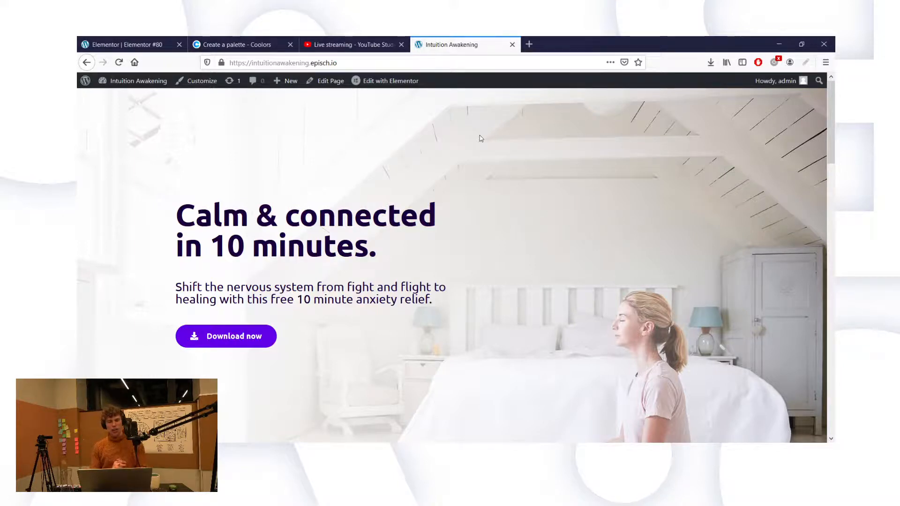
{"action": "scroll", "coordinate": [481, 139], "scroll_direction": "down", "scroll_amount": 2}
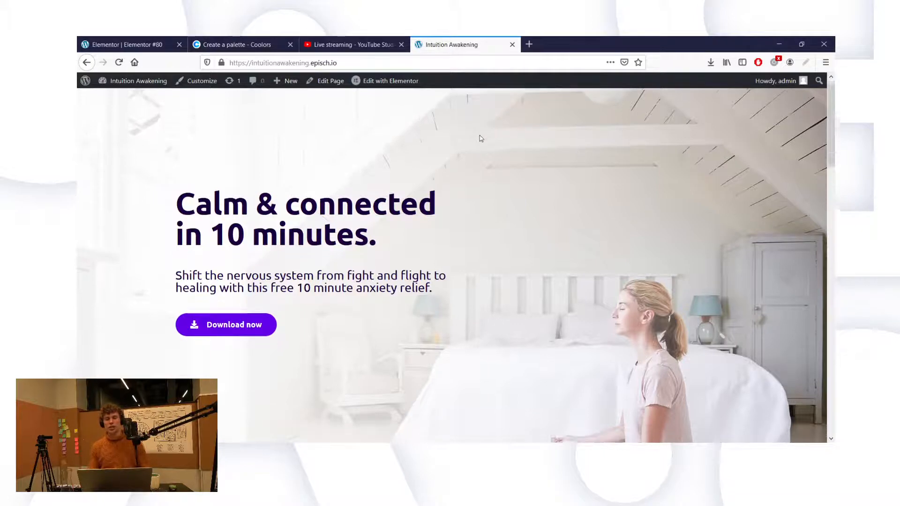
{"action": "scroll", "coordinate": [481, 139], "scroll_direction": "up", "scroll_amount": 2}
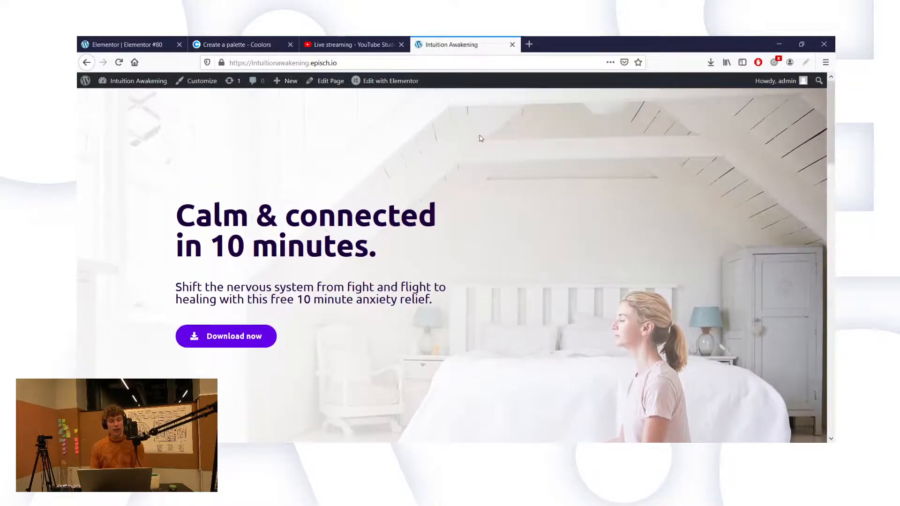
{"action": "scroll", "coordinate": [481, 138], "scroll_direction": "down", "scroll_amount": 2}
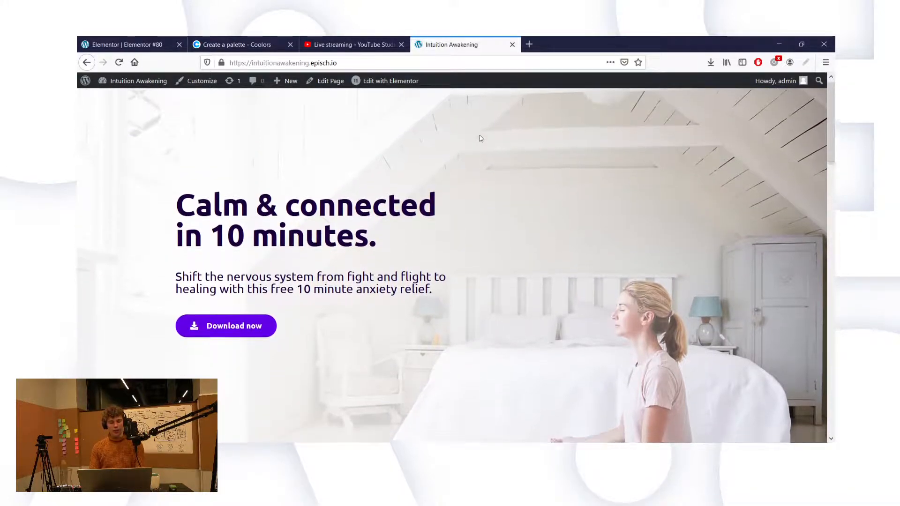
{"action": "scroll", "coordinate": [480, 139], "scroll_direction": "down", "scroll_amount": 6}
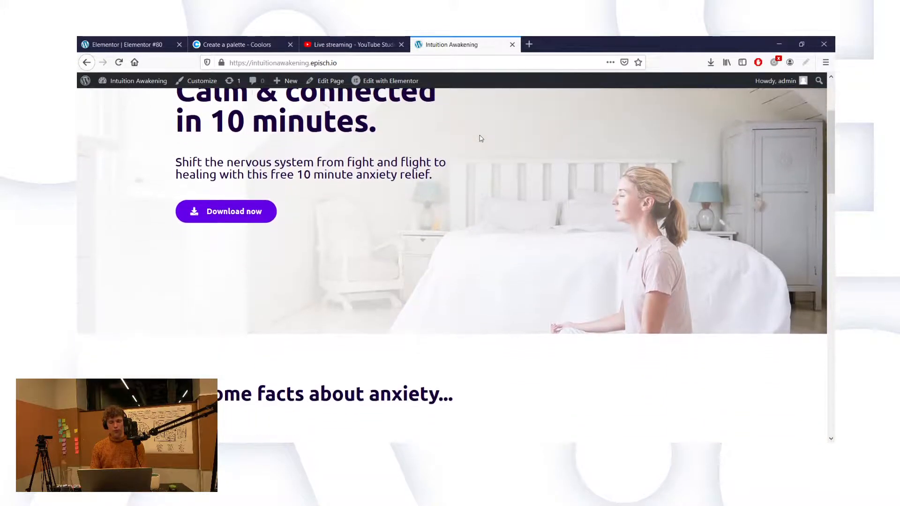
{"action": "scroll", "coordinate": [481, 138], "scroll_direction": "down", "scroll_amount": 5}
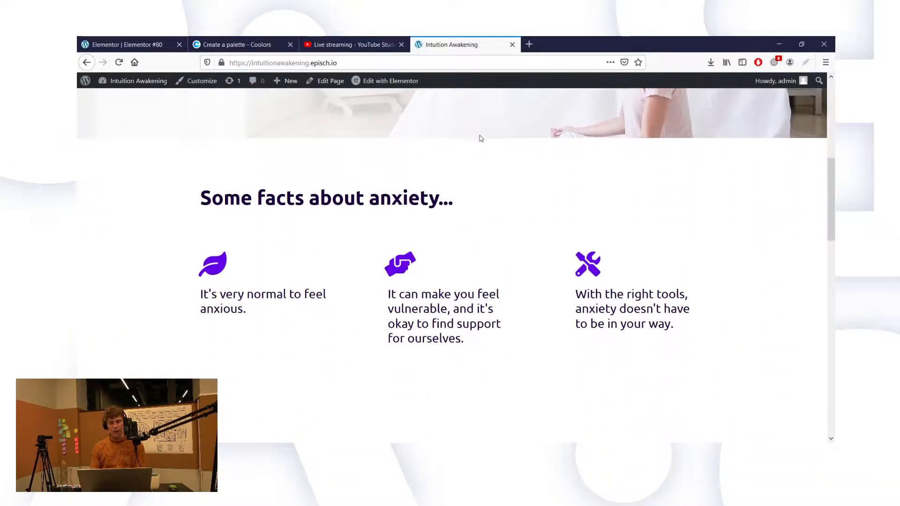
{"action": "scroll", "coordinate": [480, 138], "scroll_direction": "down", "scroll_amount": 3}
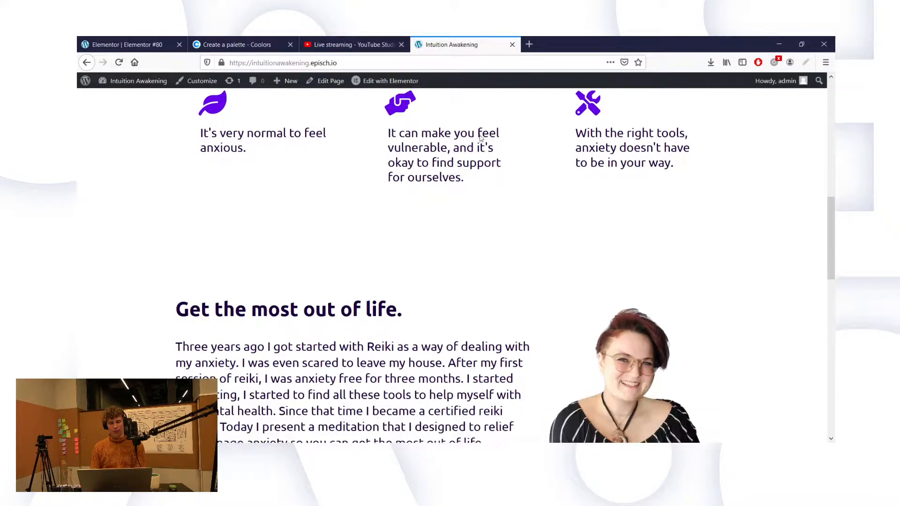
{"action": "scroll", "coordinate": [481, 136], "scroll_direction": "down", "scroll_amount": 4}
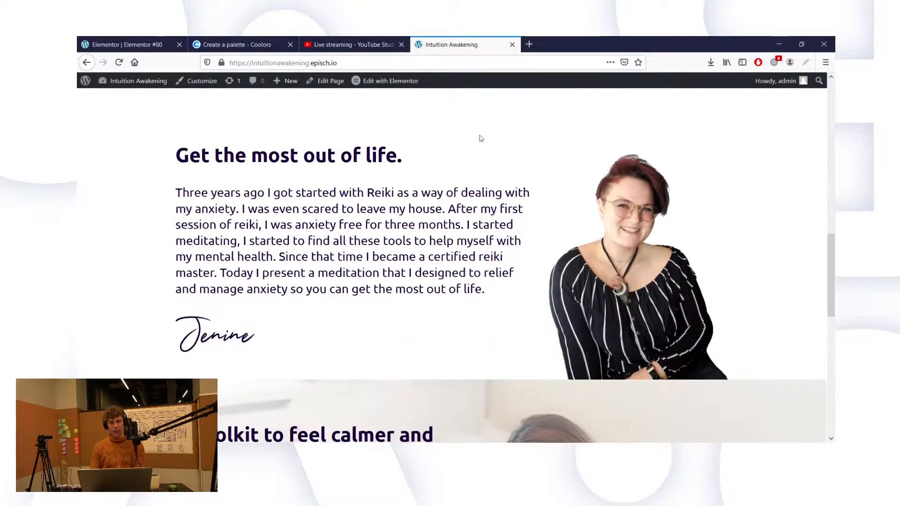
{"action": "scroll", "coordinate": [481, 138], "scroll_direction": "down", "scroll_amount": 5}
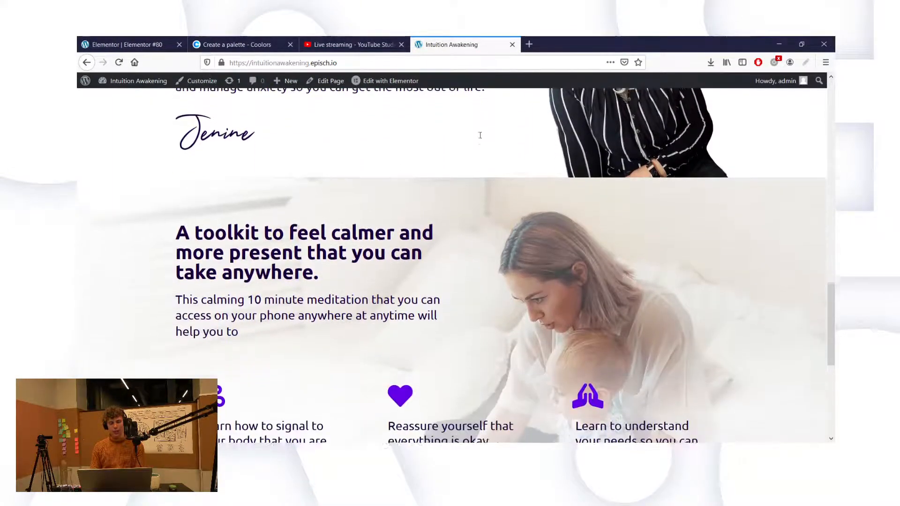
{"action": "scroll", "coordinate": [480, 137], "scroll_direction": "down", "scroll_amount": 3}
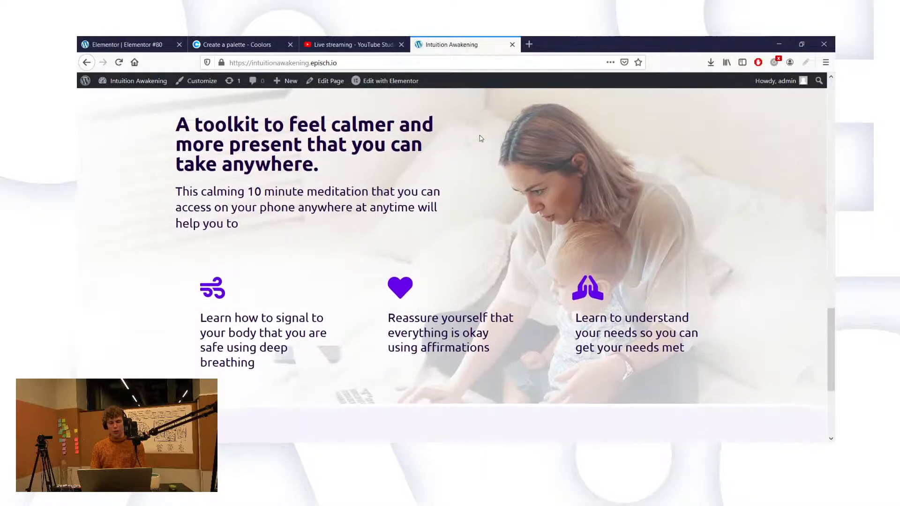
{"action": "scroll", "coordinate": [481, 138], "scroll_direction": "down", "scroll_amount": 3}
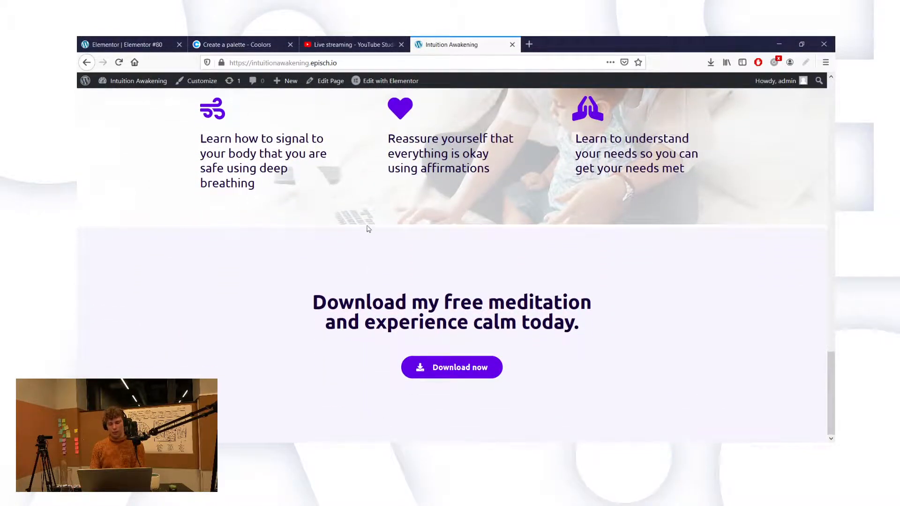
{"action": "scroll", "coordinate": [368, 229], "scroll_direction": "up", "scroll_amount": 10}
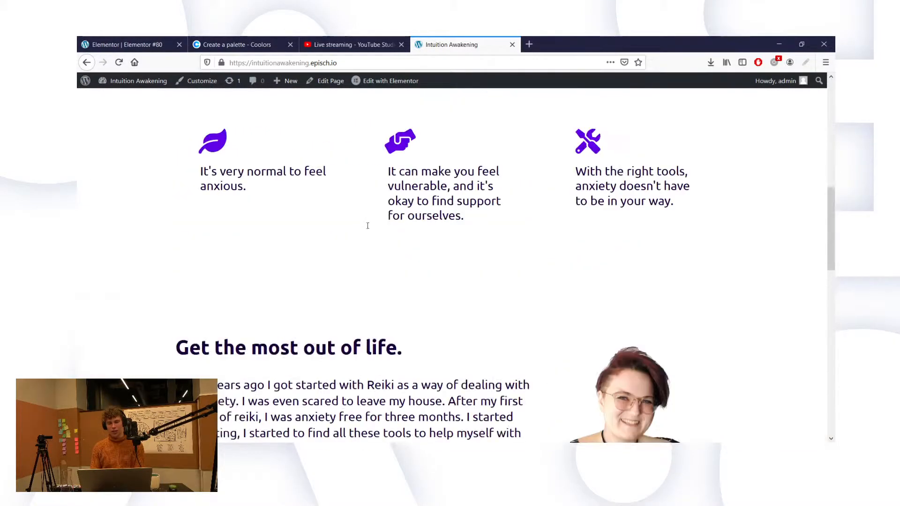
{"action": "scroll", "coordinate": [367, 225], "scroll_direction": "down", "scroll_amount": 15}
{"action": "scroll", "coordinate": [228, 232], "scroll_direction": "up", "scroll_amount": 3}
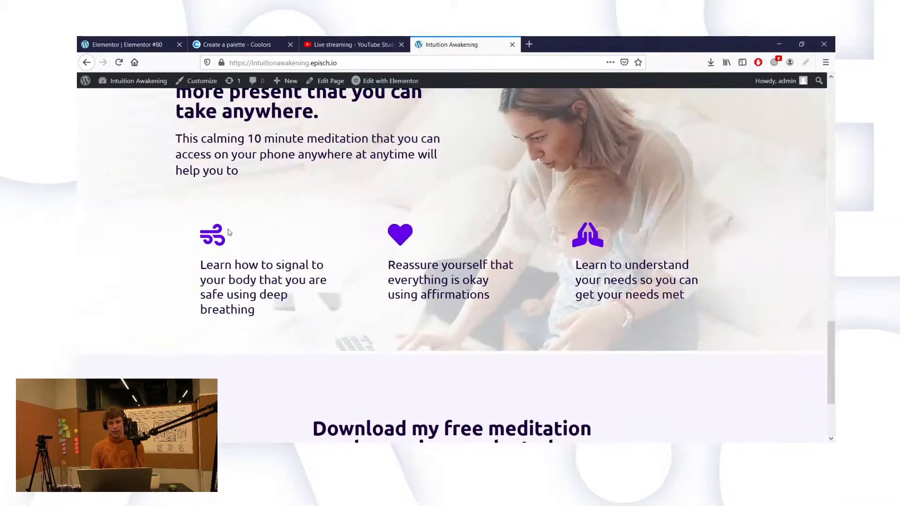
{"action": "scroll", "coordinate": [229, 233], "scroll_direction": "up", "scroll_amount": 1}
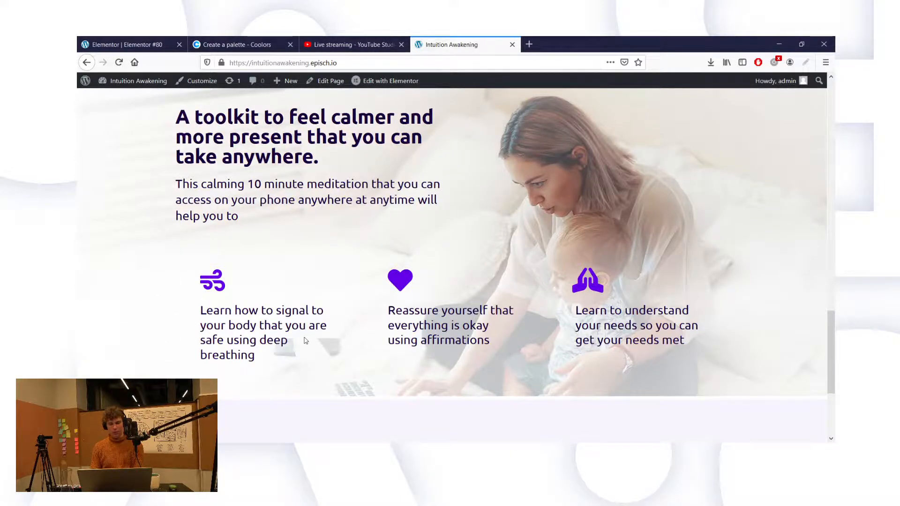
{"action": "scroll", "coordinate": [305, 341], "scroll_direction": "down", "scroll_amount": 2}
{"action": "scroll", "coordinate": [353, 234], "scroll_direction": "down", "scroll_amount": 2}
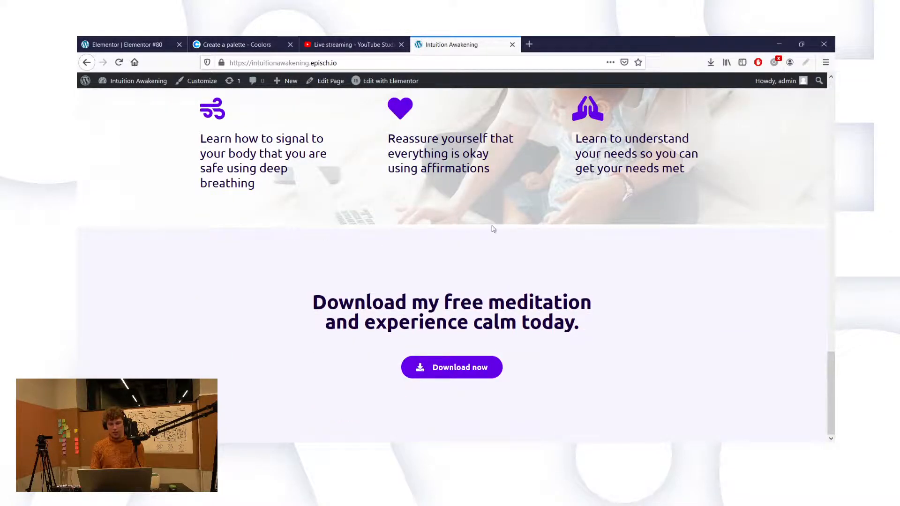
{"action": "scroll", "coordinate": [511, 220], "scroll_direction": "up", "scroll_amount": 7}
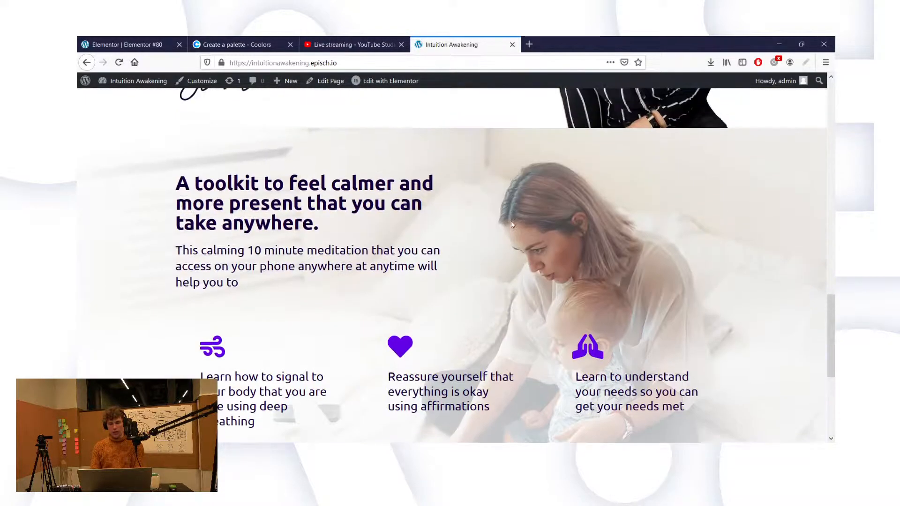
{"action": "scroll", "coordinate": [512, 224], "scroll_direction": "up", "scroll_amount": 10}
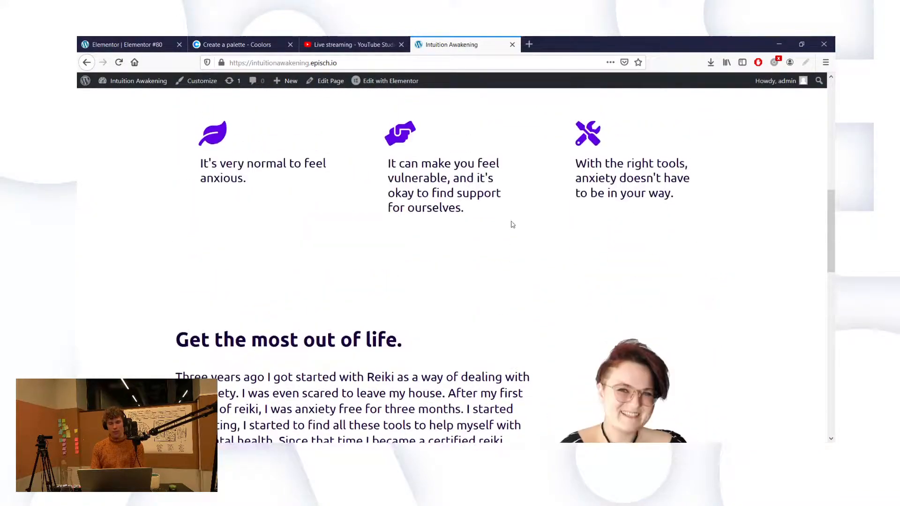
{"action": "scroll", "coordinate": [163, 172], "scroll_direction": "down", "scroll_amount": 3}
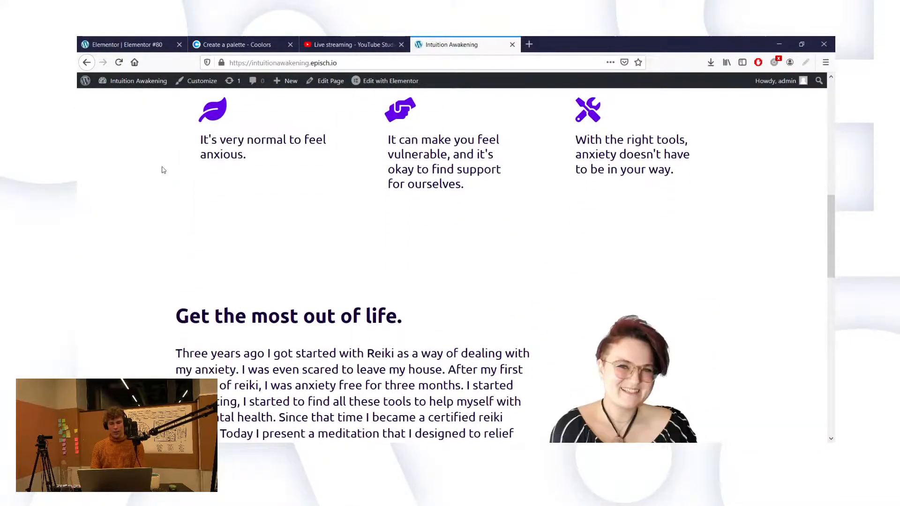
{"action": "scroll", "coordinate": [171, 111], "scroll_direction": "up", "scroll_amount": 10}
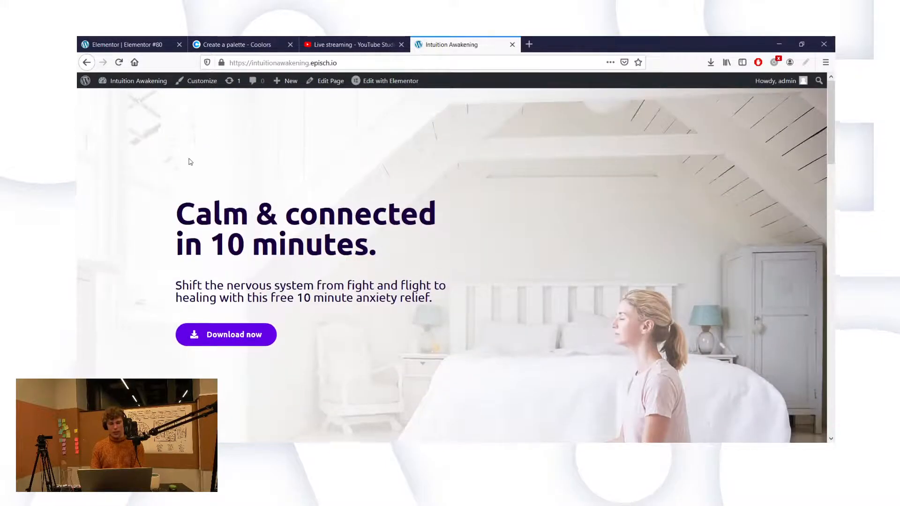
{"action": "scroll", "coordinate": [189, 160], "scroll_direction": "down", "scroll_amount": 3}
{"action": "scroll", "coordinate": [190, 327], "scroll_direction": "down", "scroll_amount": 4}
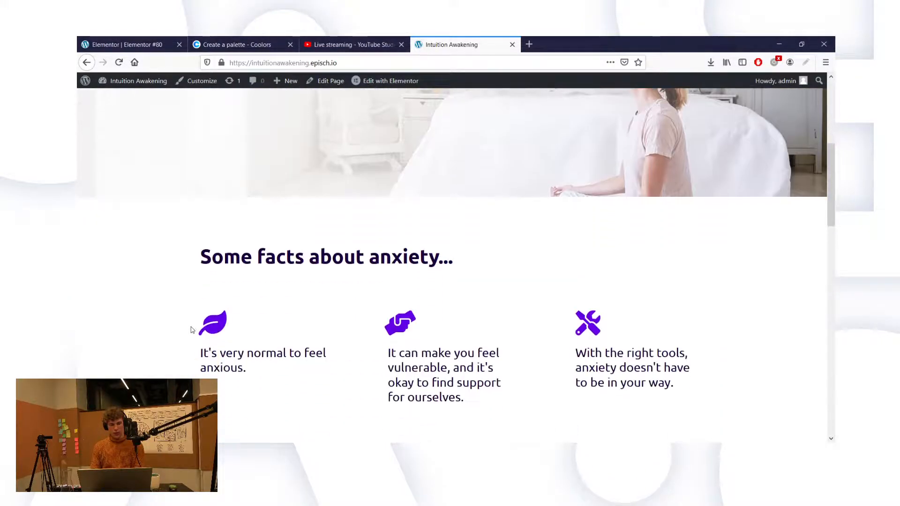
{"action": "scroll", "coordinate": [183, 316], "scroll_direction": "down", "scroll_amount": 1}
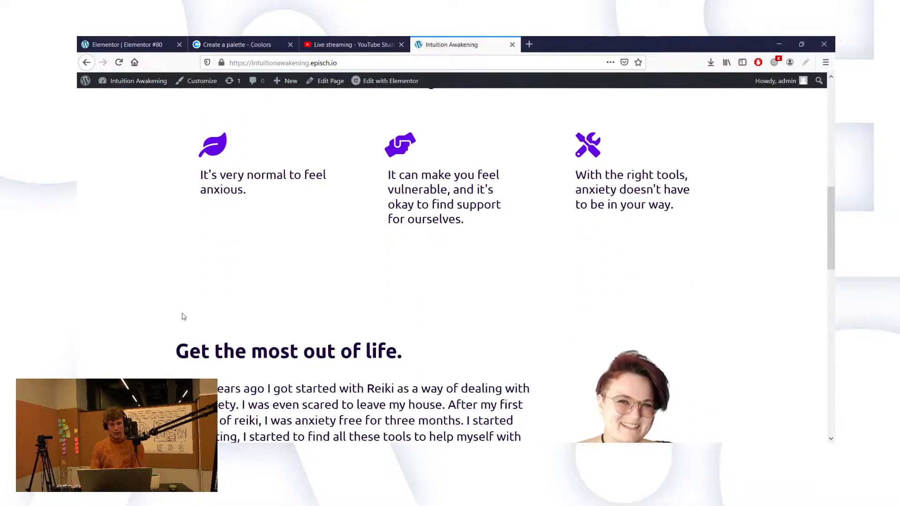
{"action": "scroll", "coordinate": [182, 348], "scroll_direction": "up", "scroll_amount": 8}
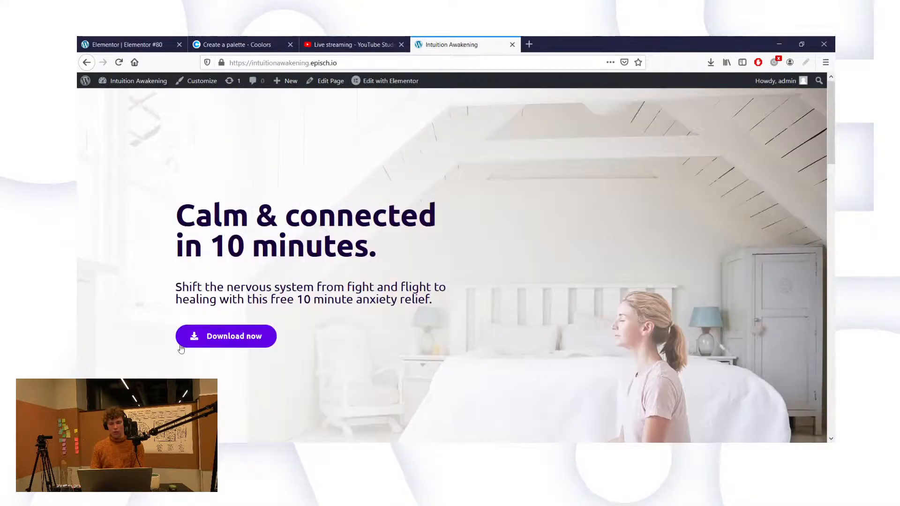
{"action": "scroll", "coordinate": [181, 348], "scroll_direction": "down", "scroll_amount": 8}
{"action": "scroll", "coordinate": [182, 349], "scroll_direction": "down", "scroll_amount": 8}
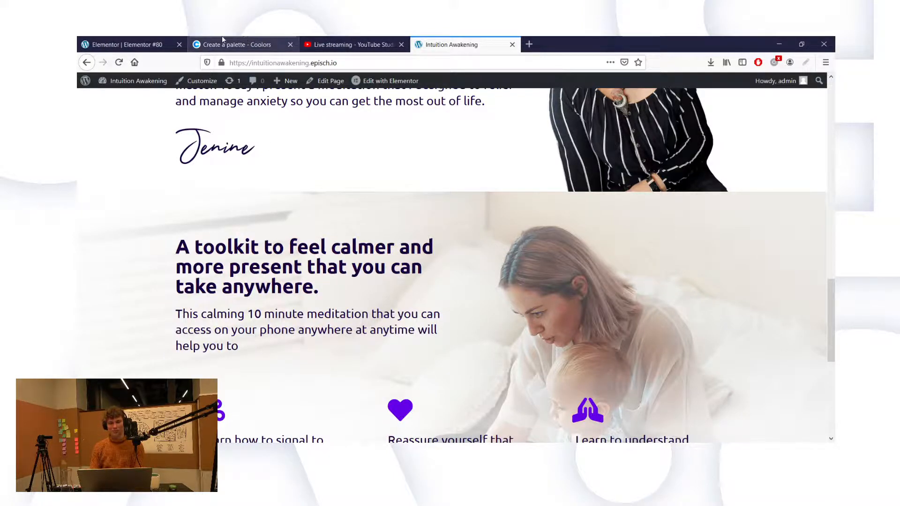
Step: Reload the stalled Elementor #80 editor with F5, then go back to the live site
{"action": "left_click", "coordinate": [147, 40]}
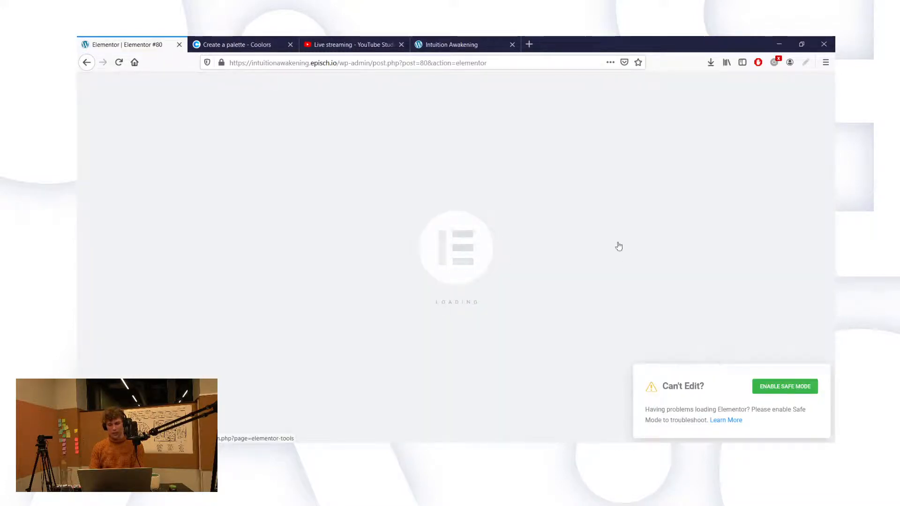
{"action": "key", "text": "F5"}
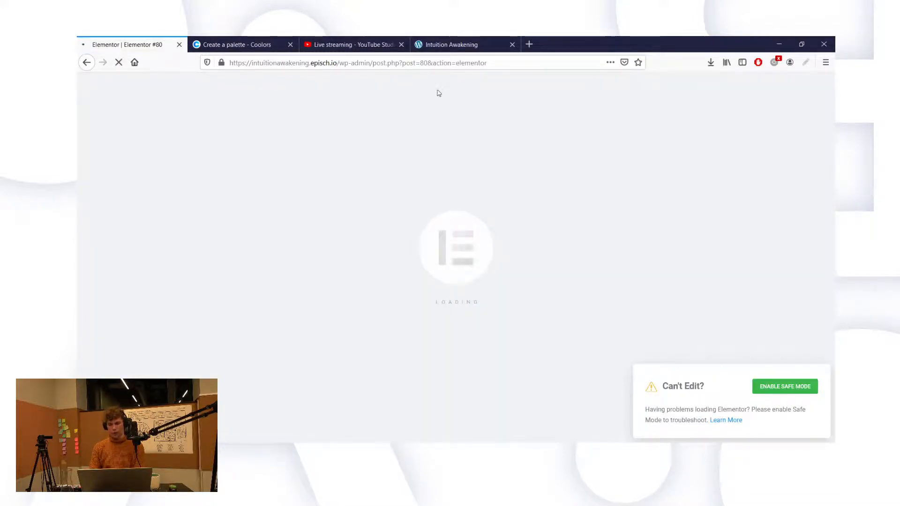
{"action": "left_click", "coordinate": [447, 41]}
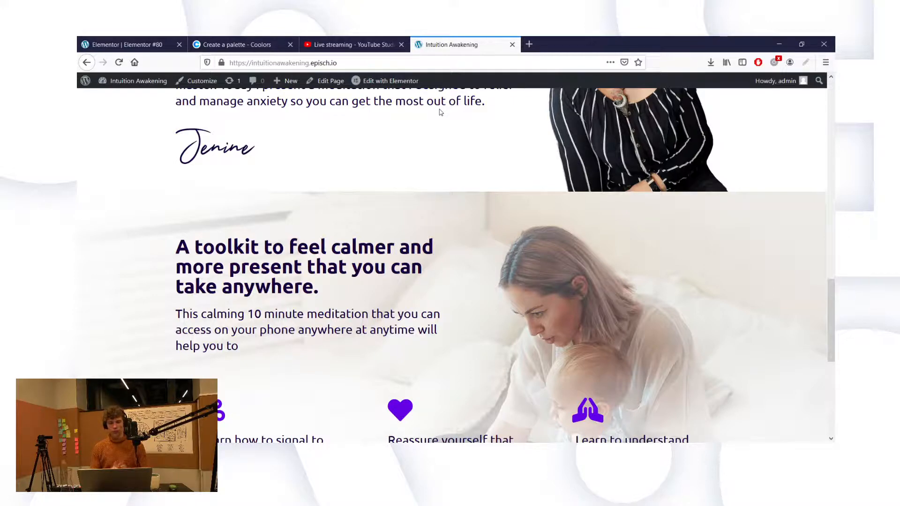
Step: Check the editor's Safe Mode panel, then return to the live homepage's toolkit section
{"action": "left_click", "coordinate": [136, 45]}
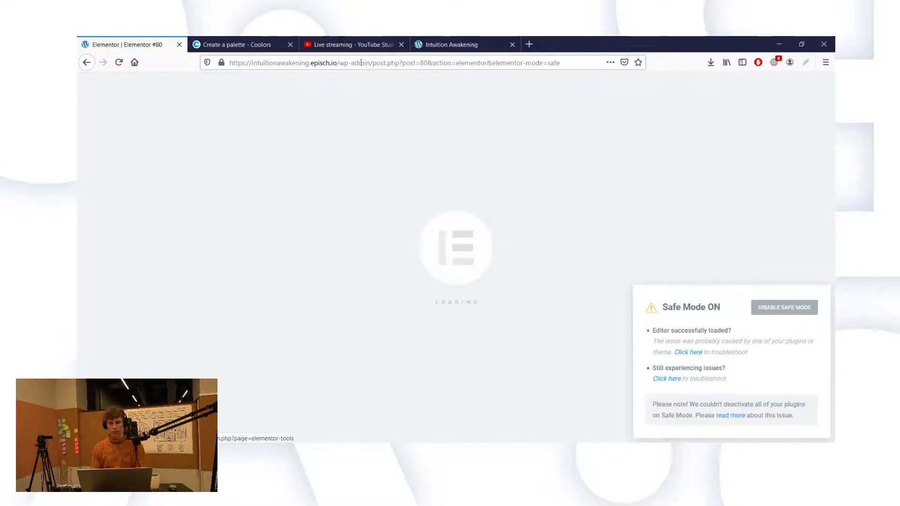
{"action": "left_click", "coordinate": [347, 38]}
{"action": "left_click", "coordinate": [458, 37]}
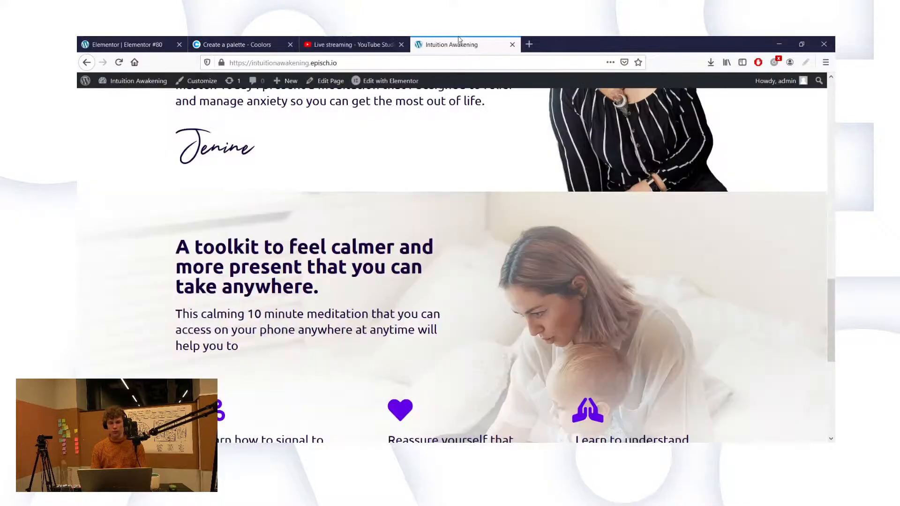
{"action": "scroll", "coordinate": [519, 187], "scroll_direction": "up", "scroll_amount": 15}
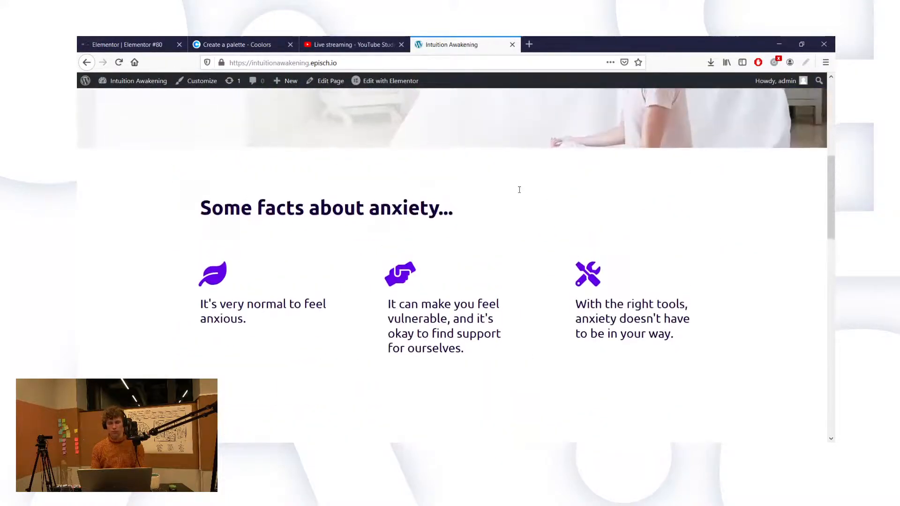
{"action": "scroll", "coordinate": [519, 189], "scroll_direction": "up", "scroll_amount": 5}
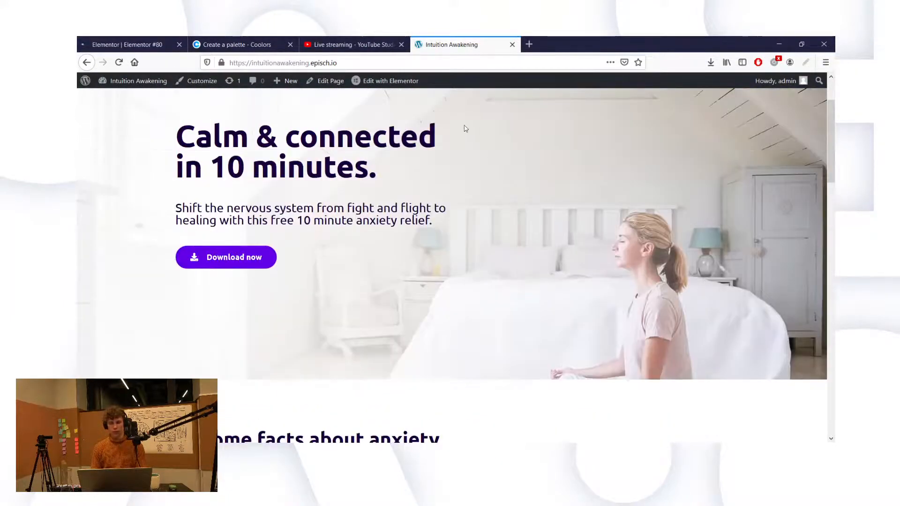
{"action": "scroll", "coordinate": [466, 128], "scroll_direction": "up", "scroll_amount": 2}
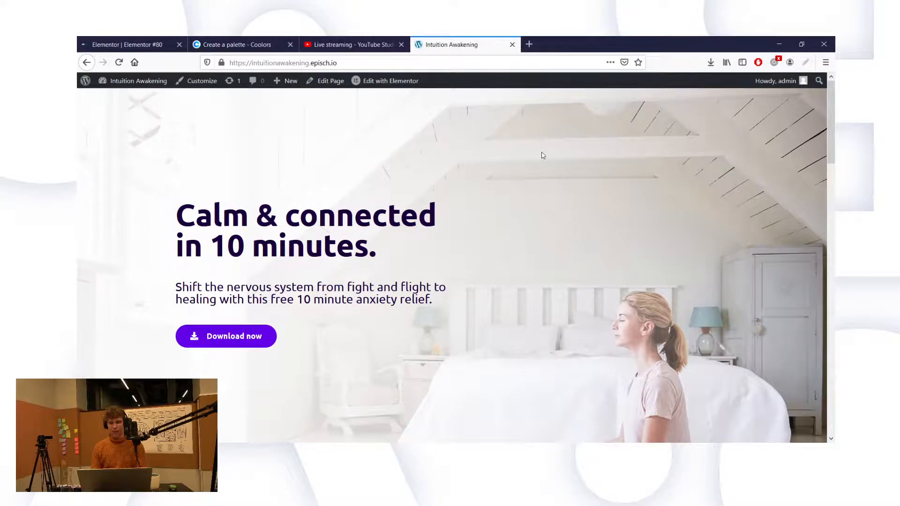
{"action": "scroll", "coordinate": [477, 143], "scroll_direction": "down", "scroll_amount": 3}
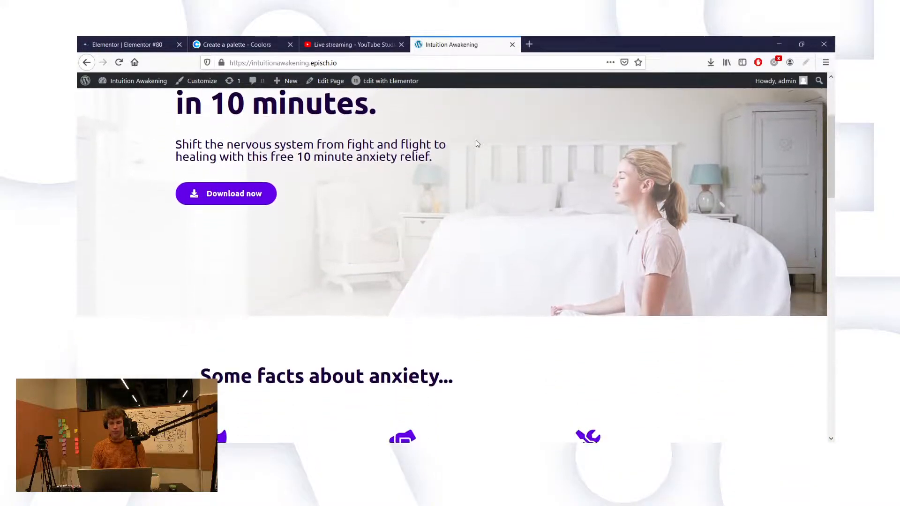
{"action": "scroll", "coordinate": [477, 143], "scroll_direction": "up", "scroll_amount": 3}
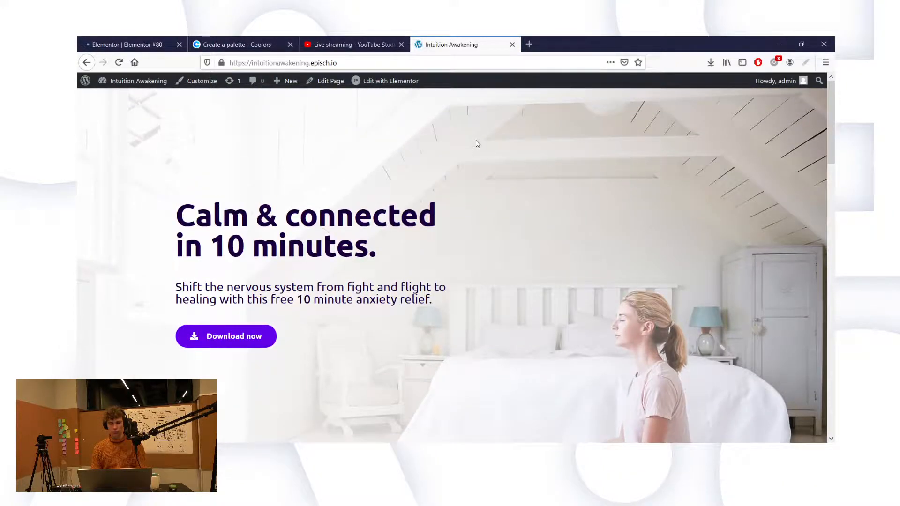
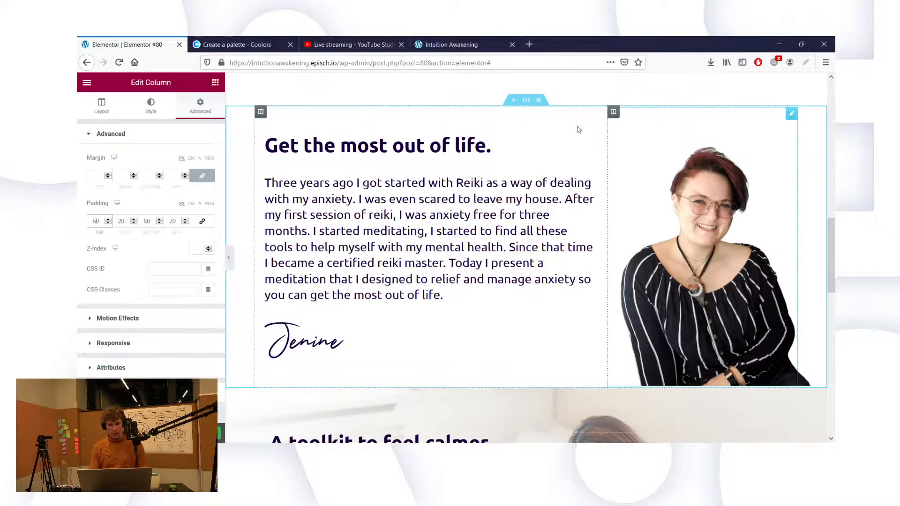
Step: Set the 35%-wide portrait photo column's Vertical Align to Bottom on the Layout tab
{"action": "left_click", "coordinate": [617, 113]}
{"action": "left_click", "coordinate": [613, 112]}
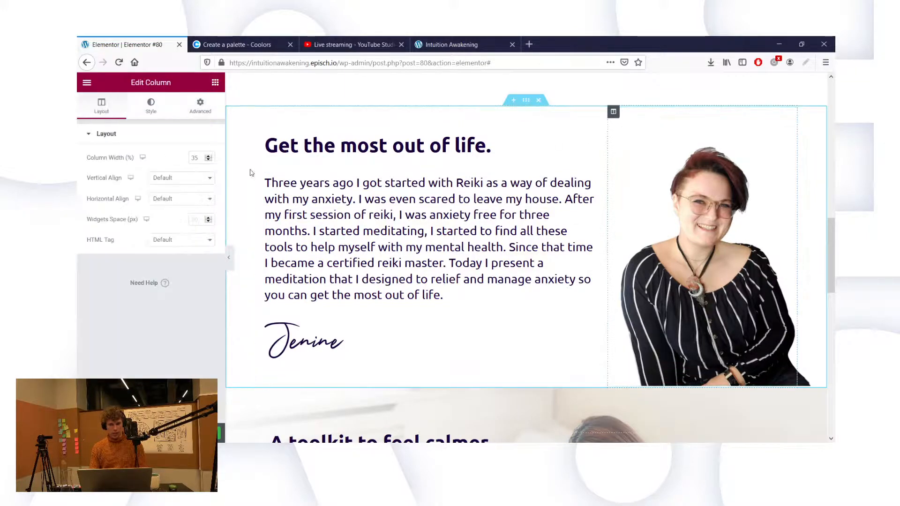
{"action": "left_click", "coordinate": [169, 183]}
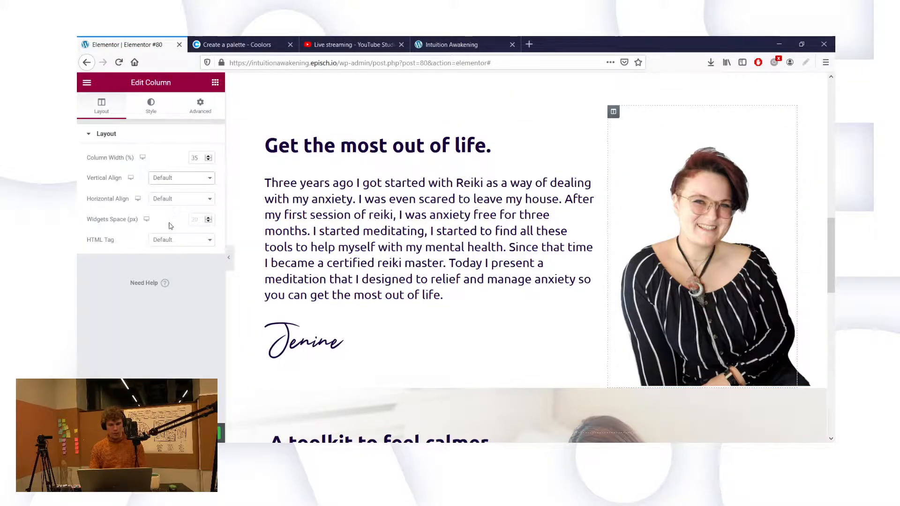
{"action": "left_click", "coordinate": [170, 225]}
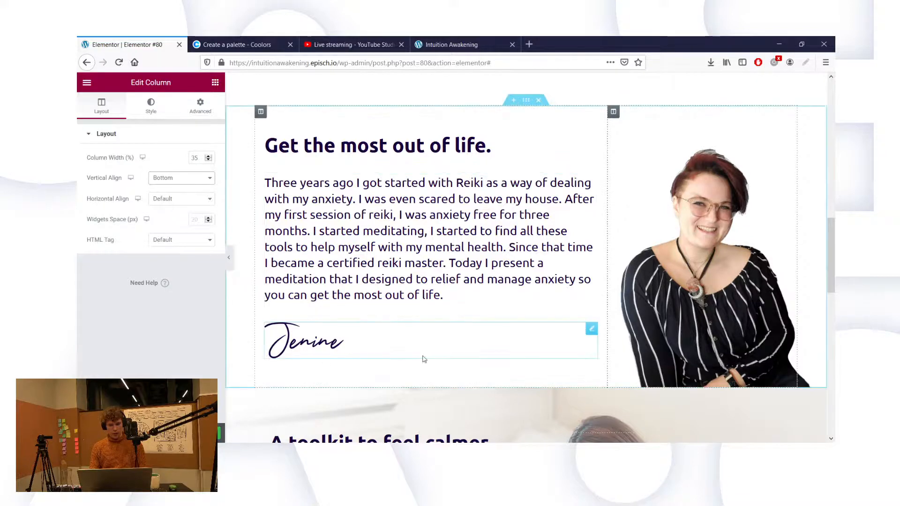
{"action": "scroll", "coordinate": [422, 356], "scroll_direction": "down", "scroll_amount": 7}
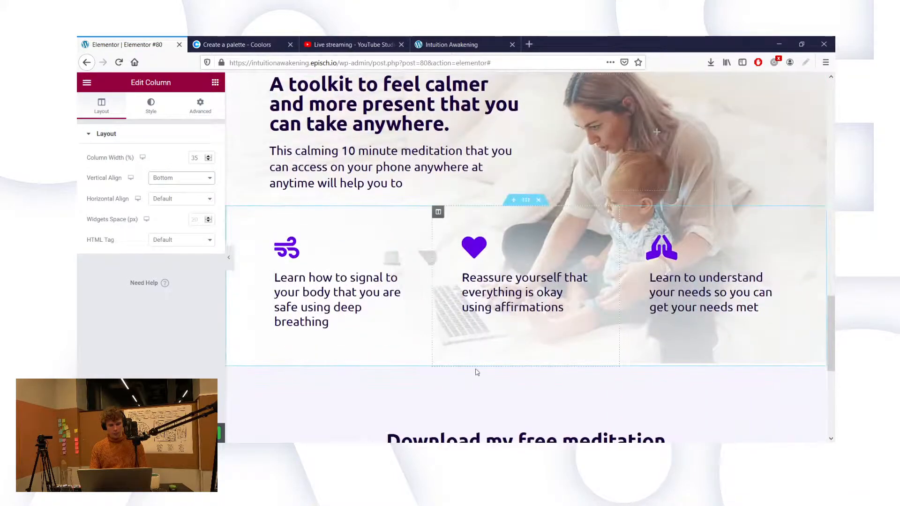
{"action": "scroll", "coordinate": [523, 367], "scroll_direction": "up", "scroll_amount": 1}
Step: Set the feature icons row section's margin to 0
{"action": "left_click", "coordinate": [232, 241]}
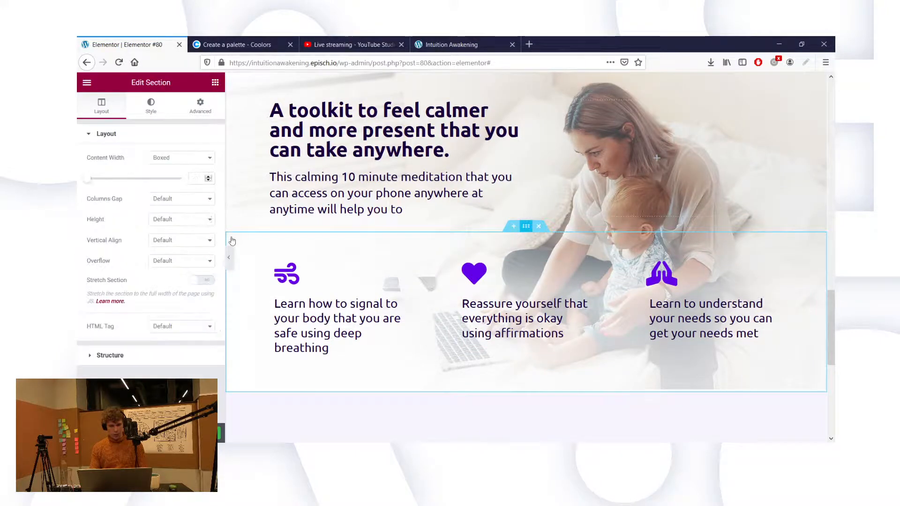
{"action": "left_click", "coordinate": [201, 106]}
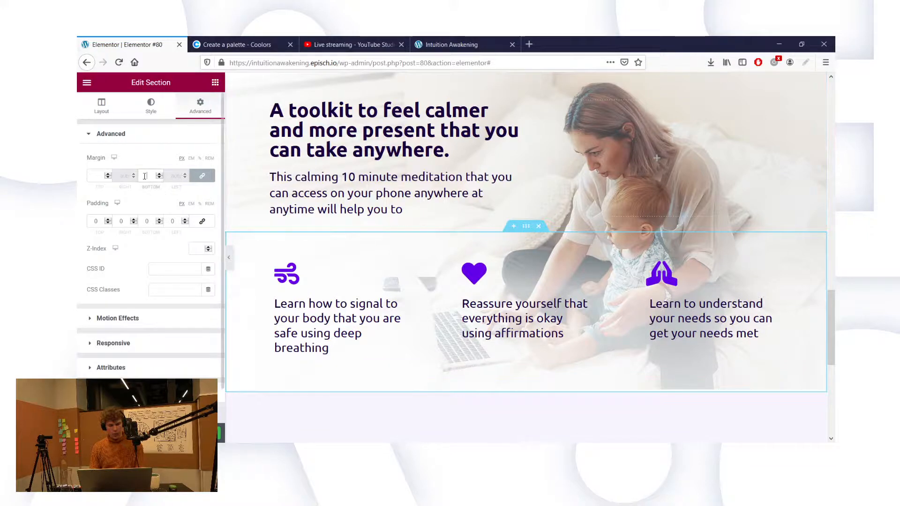
{"action": "type", "text": "0"}
{"action": "scroll", "coordinate": [470, 211], "scroll_direction": "up", "scroll_amount": 1}
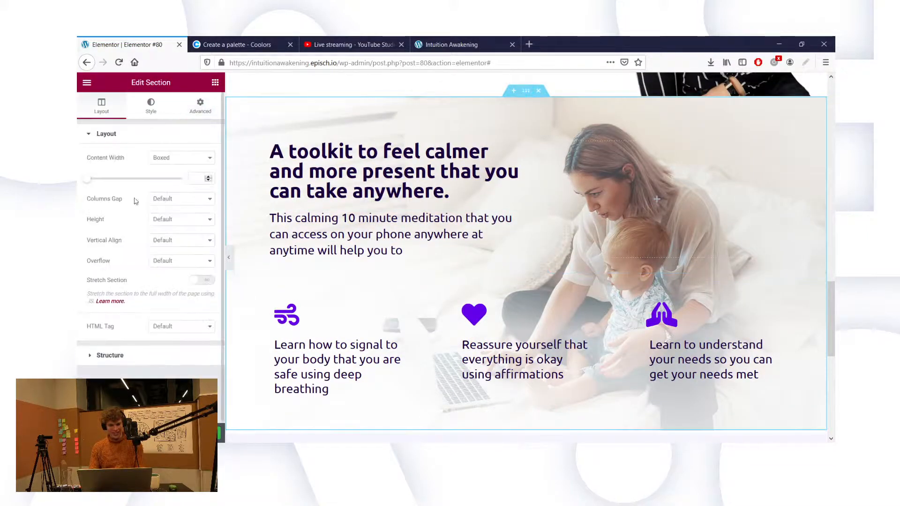
Step: Try smaller bottom padding values on the toolkit section, then set it back to 340
{"action": "left_click", "coordinate": [190, 111]}
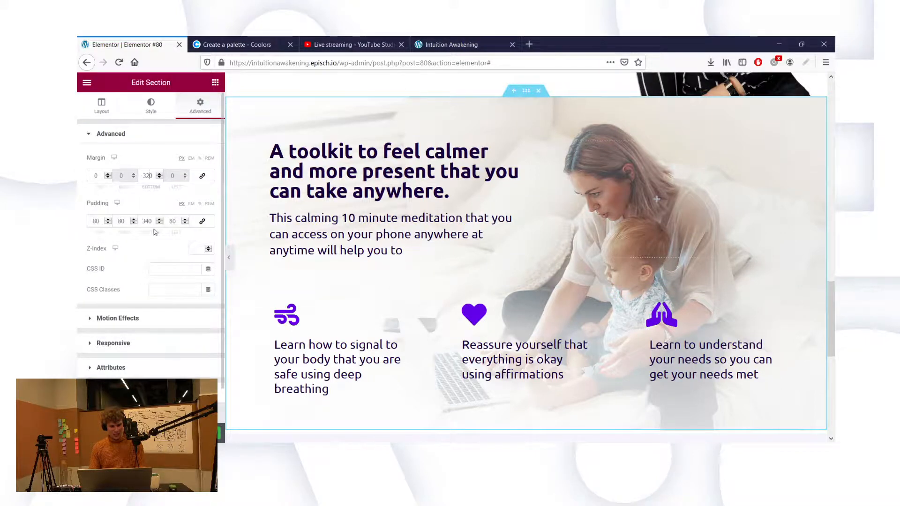
{"action": "key", "text": "BackSpace"}
{"action": "key", "text": "BackSpace"}
{"action": "type", "text": "20"}
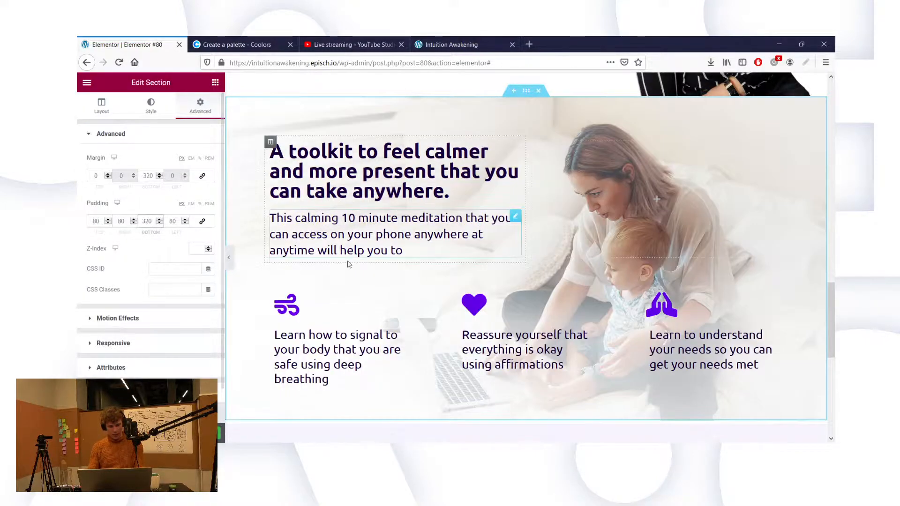
{"action": "scroll", "coordinate": [349, 264], "scroll_direction": "down", "scroll_amount": 1}
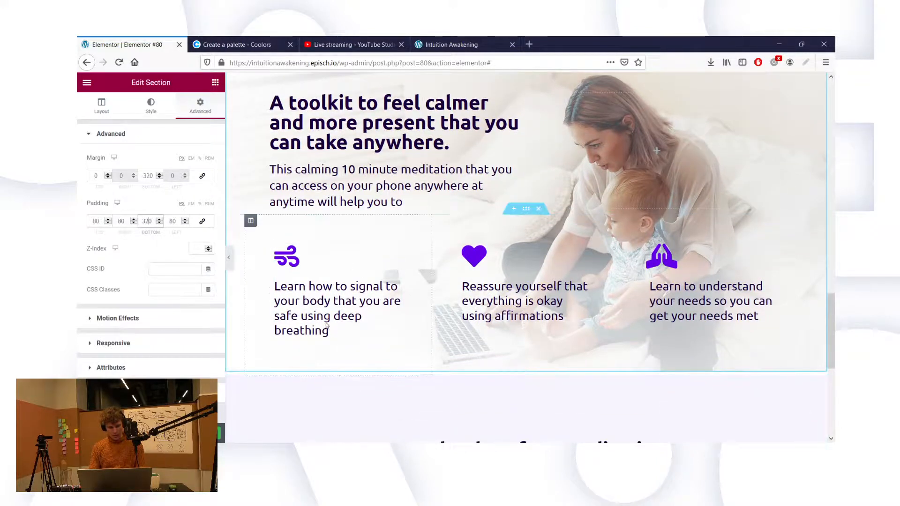
{"action": "key", "text": "BackSpace"}
{"action": "key", "text": "BackSpace"}
{"action": "type", "text": "10"}
{"action": "key", "text": "BackSpace"}
{"action": "key", "text": "BackSpace"}
{"action": "type", "text": "20"}
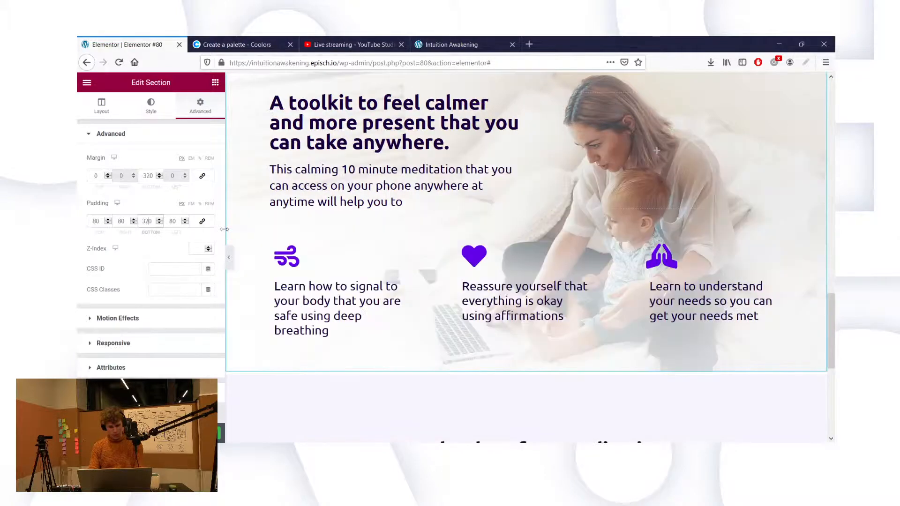
{"action": "key", "text": "Left"}
{"action": "key", "text": "BackSpace"}
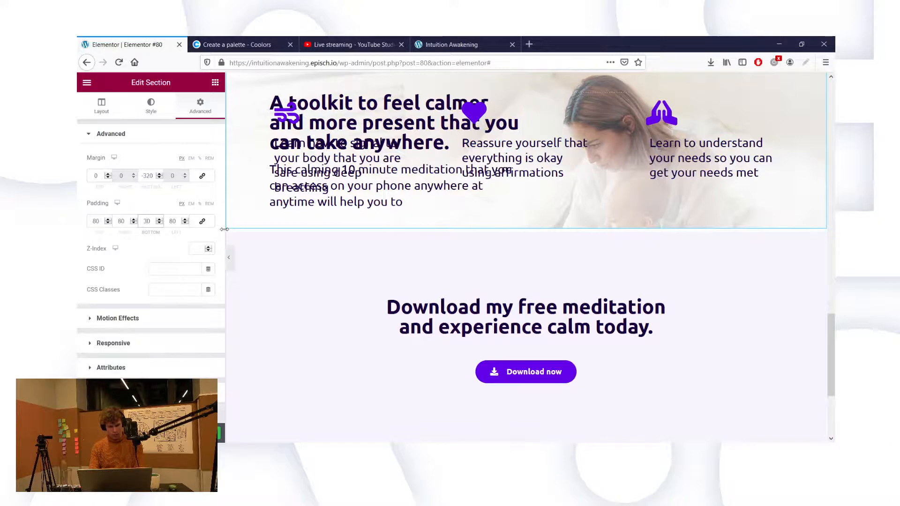
{"action": "type", "text": "4"}
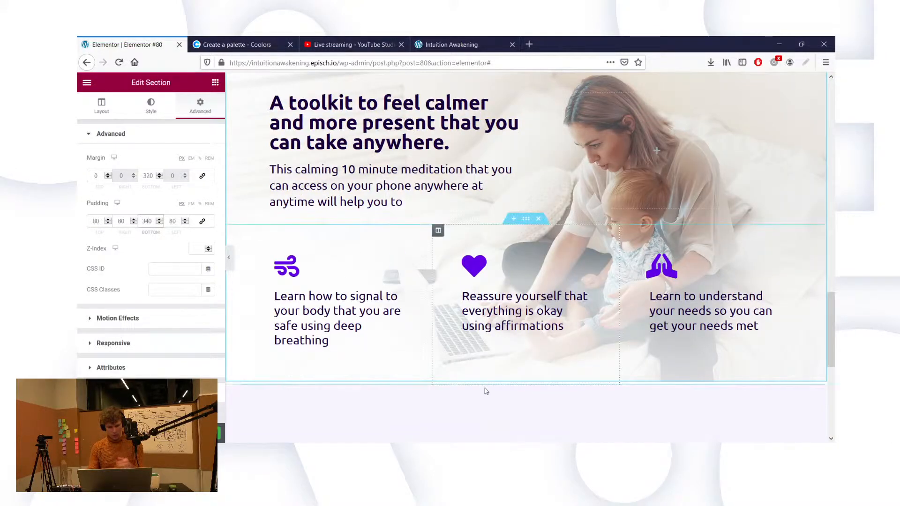
{"action": "scroll", "coordinate": [526, 220], "scroll_direction": "up", "scroll_amount": 1}
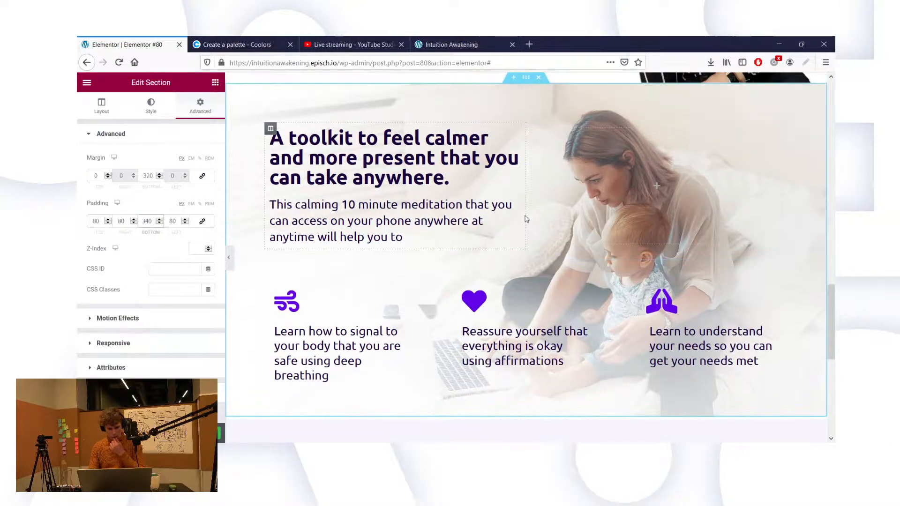
{"action": "scroll", "coordinate": [517, 356], "scroll_direction": "down", "scroll_amount": 2}
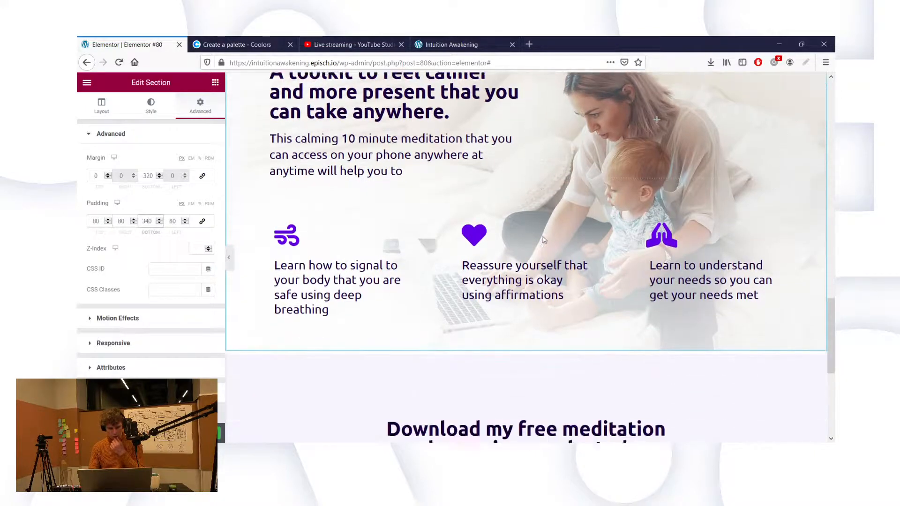
{"action": "left_click", "coordinate": [526, 338]}
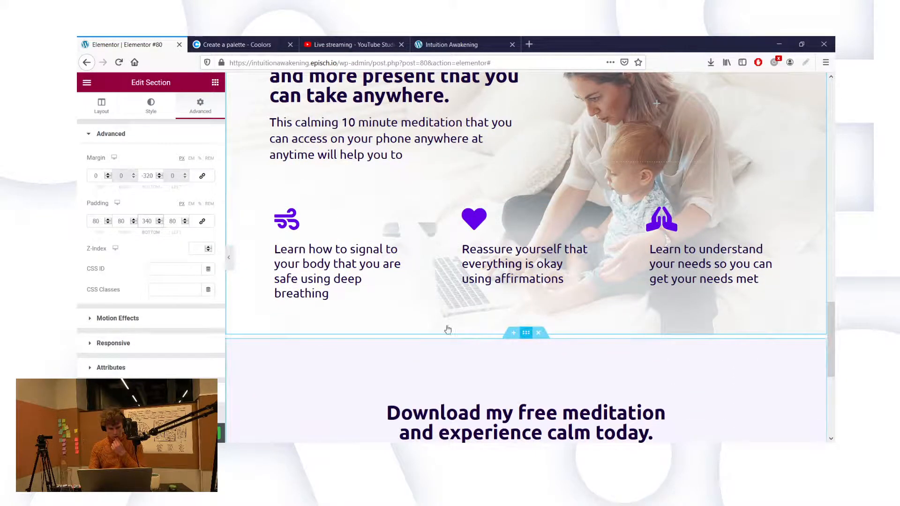
Step: Unlink the Download section's margins, then select the feature icons row and unlink its margins
{"action": "left_click", "coordinate": [201, 105]}
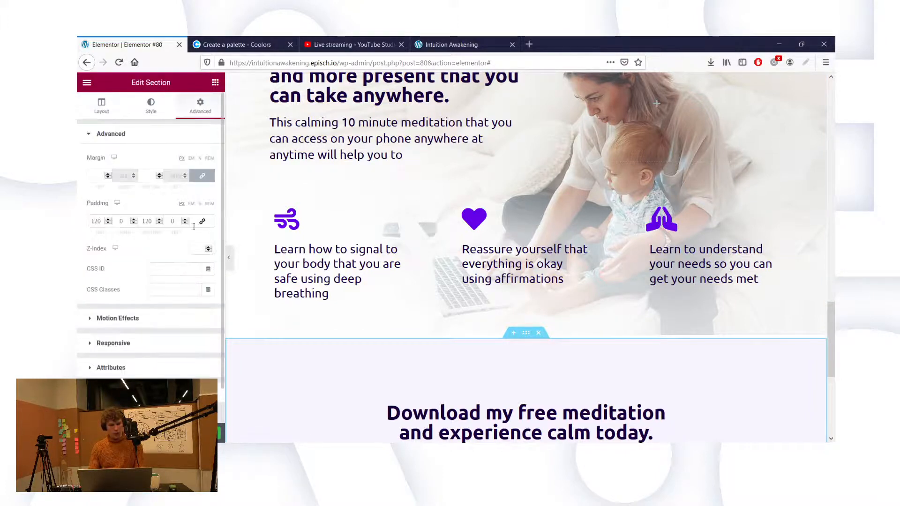
{"action": "left_click", "coordinate": [201, 176]}
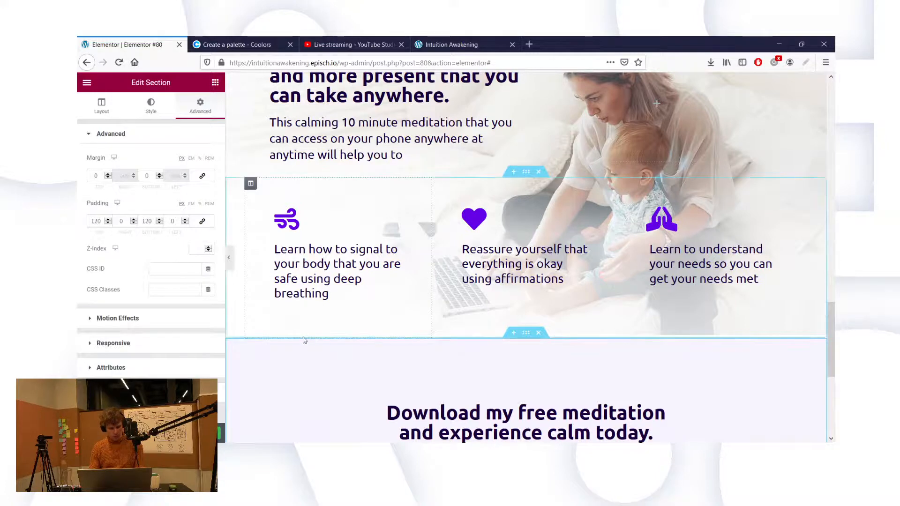
{"action": "left_click", "coordinate": [525, 173]}
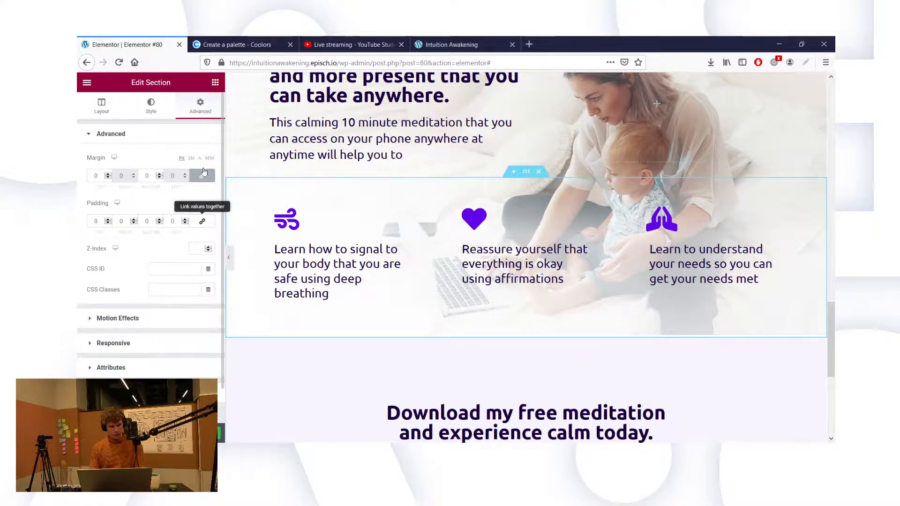
{"action": "key", "text": "ctrl+z"}
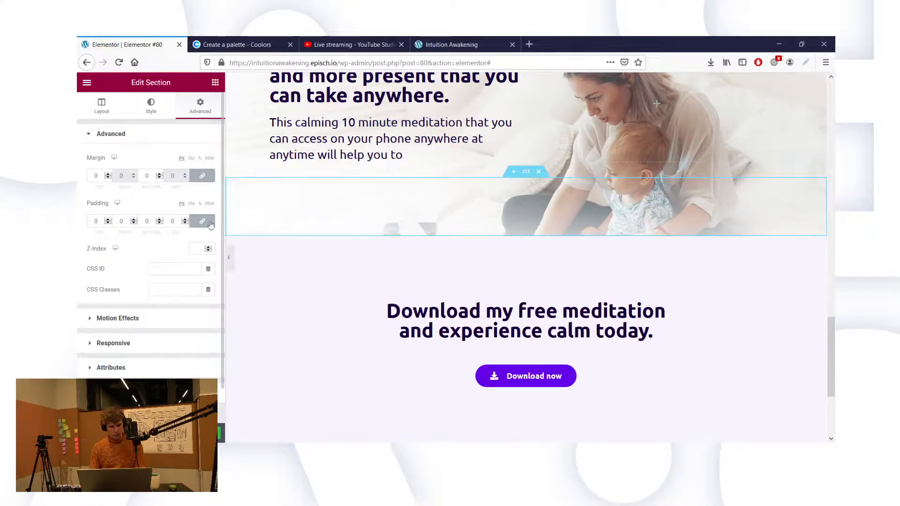
{"action": "key", "text": "ctrl+shift+z"}
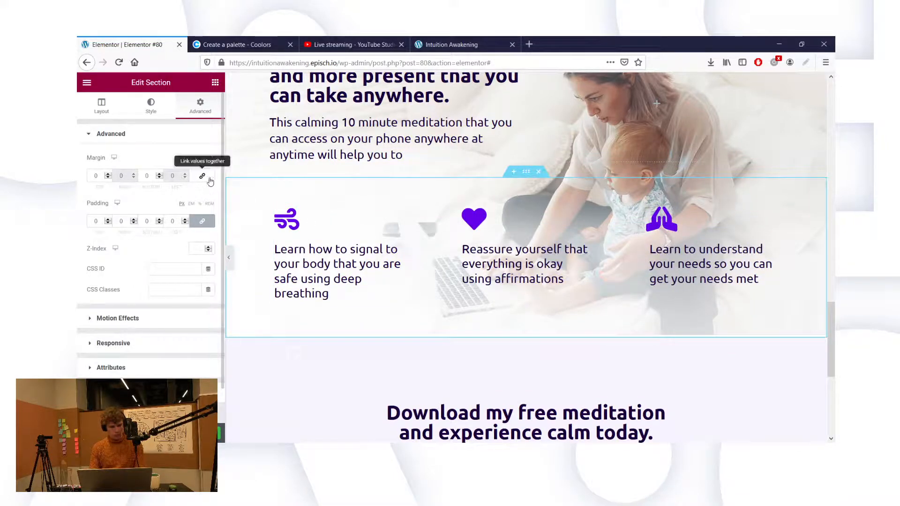
{"action": "left_click", "coordinate": [202, 176]}
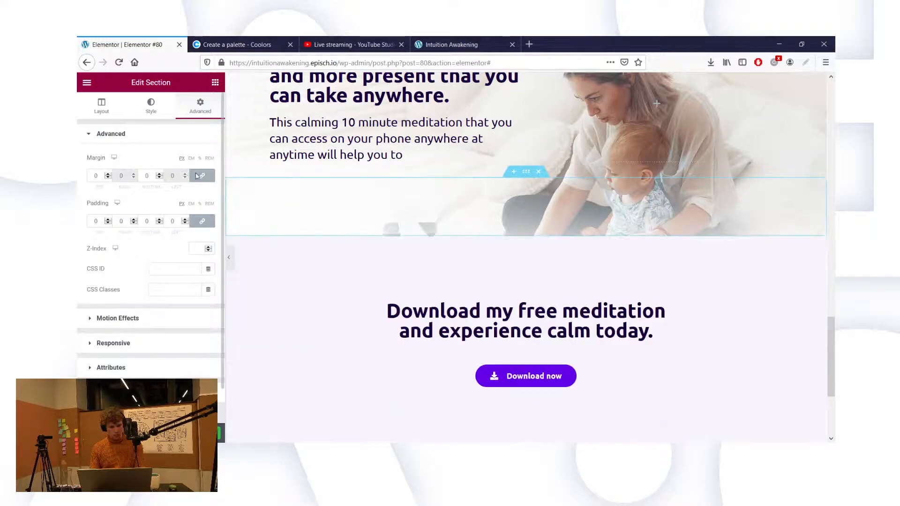
{"action": "left_click", "coordinate": [207, 181]}
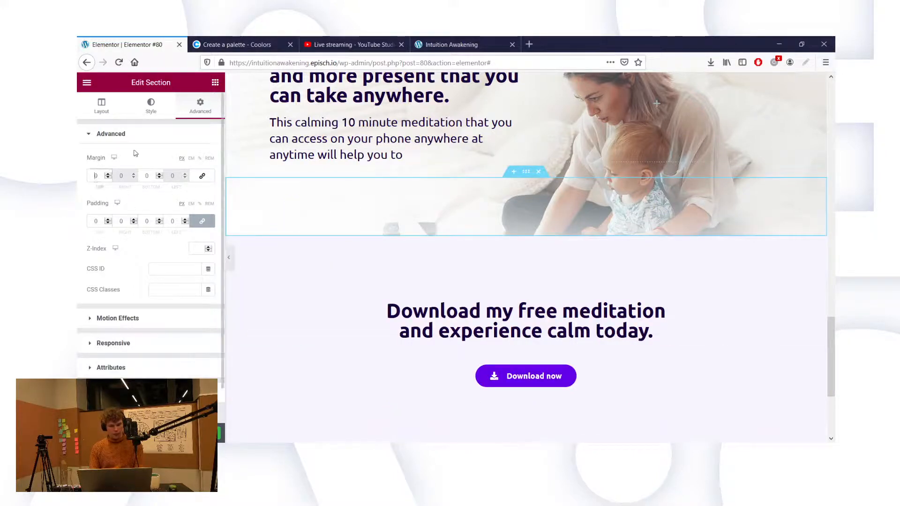
Step: Try -300 and -400 top margins on the feature icons row, then set it back to 0
{"action": "type", "text": "-2"}
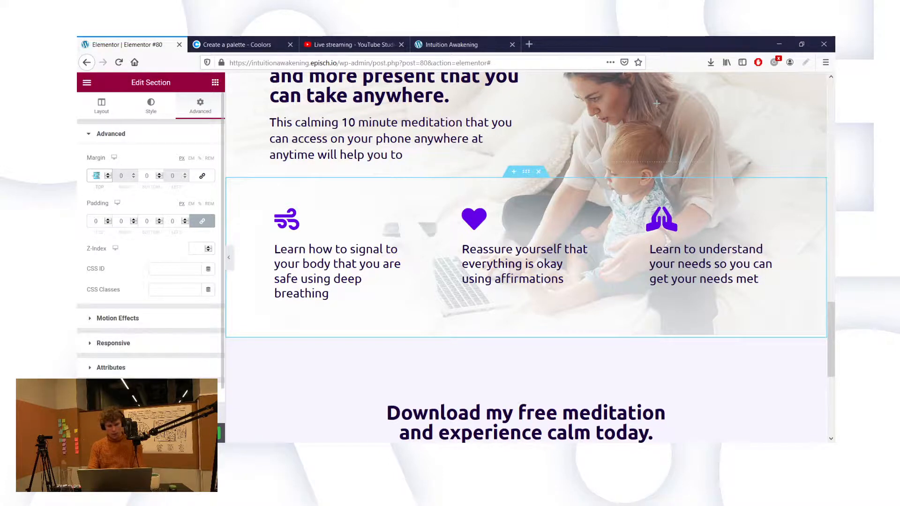
{"action": "type", "text": "-40"}
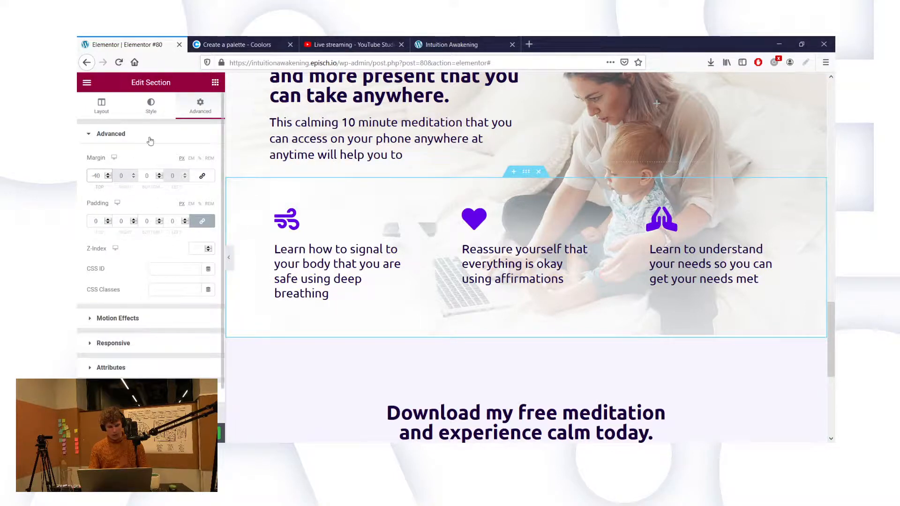
{"action": "type", "text": "0"}
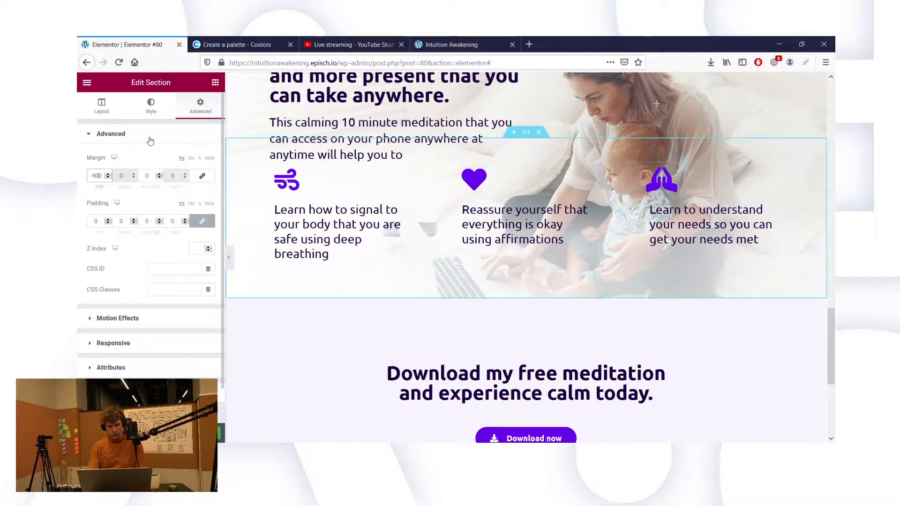
{"action": "key", "text": "BackSpace"}
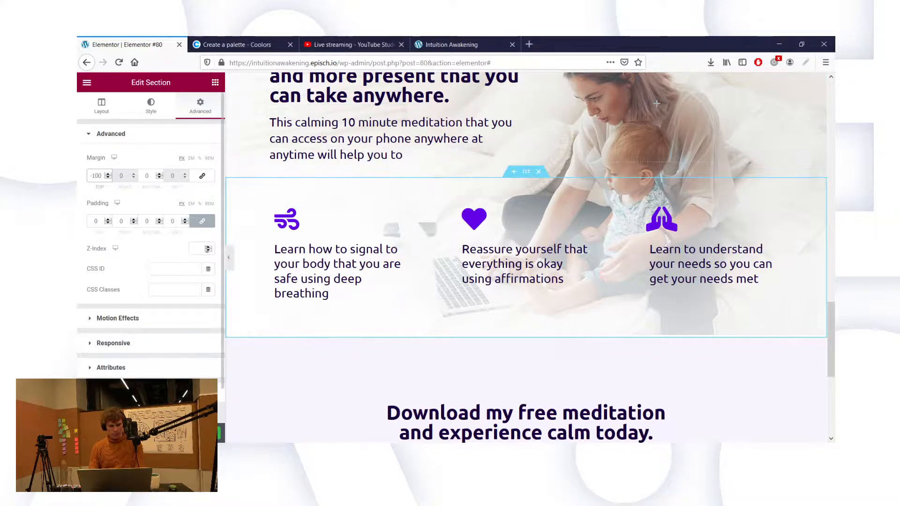
{"action": "scroll", "coordinate": [357, 353], "scroll_direction": "down", "scroll_amount": 1}
{"action": "scroll", "coordinate": [357, 353], "scroll_direction": "down", "scroll_amount": 4}
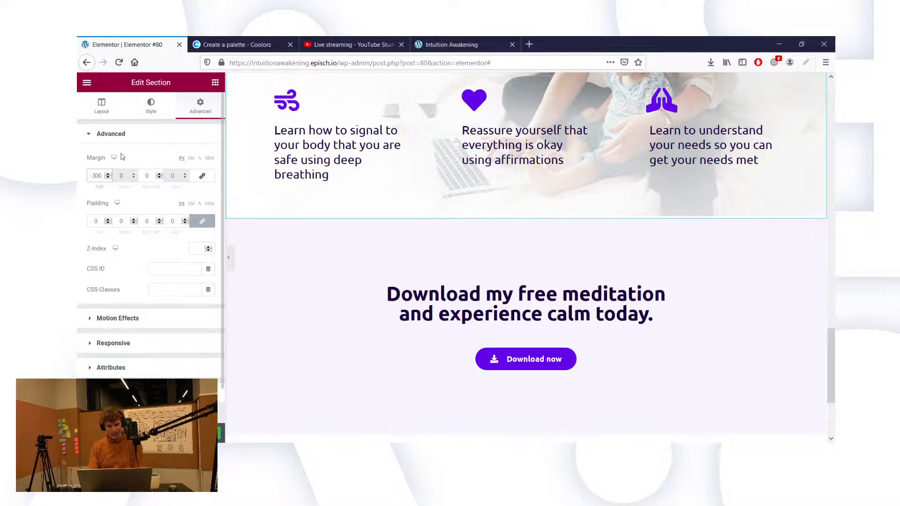
{"action": "scroll", "coordinate": [323, 196], "scroll_direction": "up", "scroll_amount": 3}
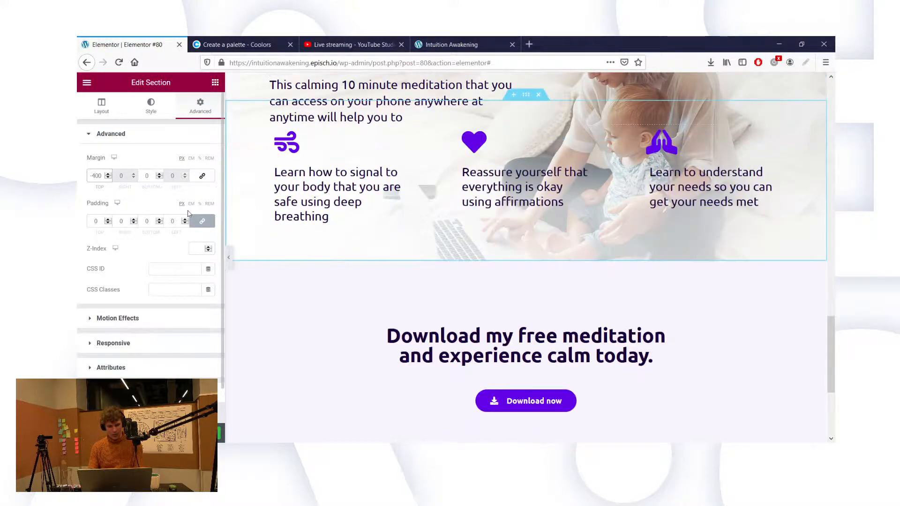
{"action": "scroll", "coordinate": [305, 237], "scroll_direction": "up", "scroll_amount": 2}
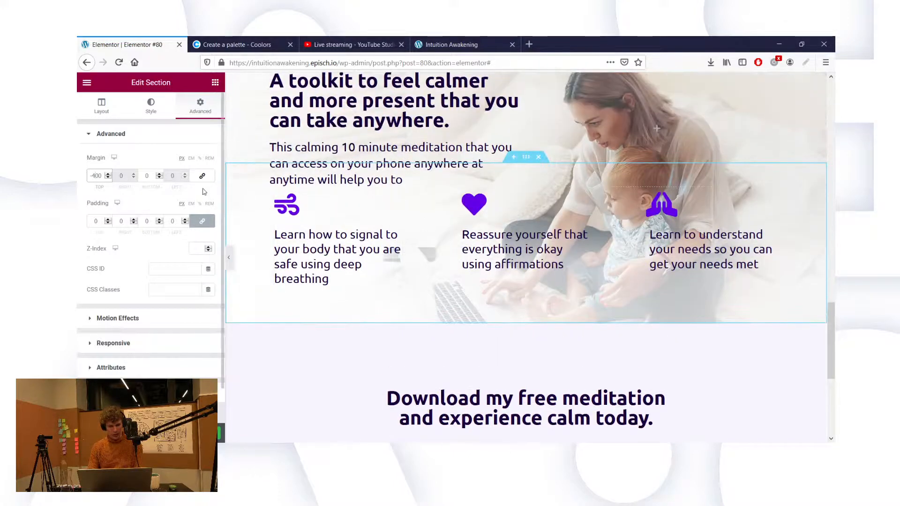
{"action": "key", "text": "BackSpace"}
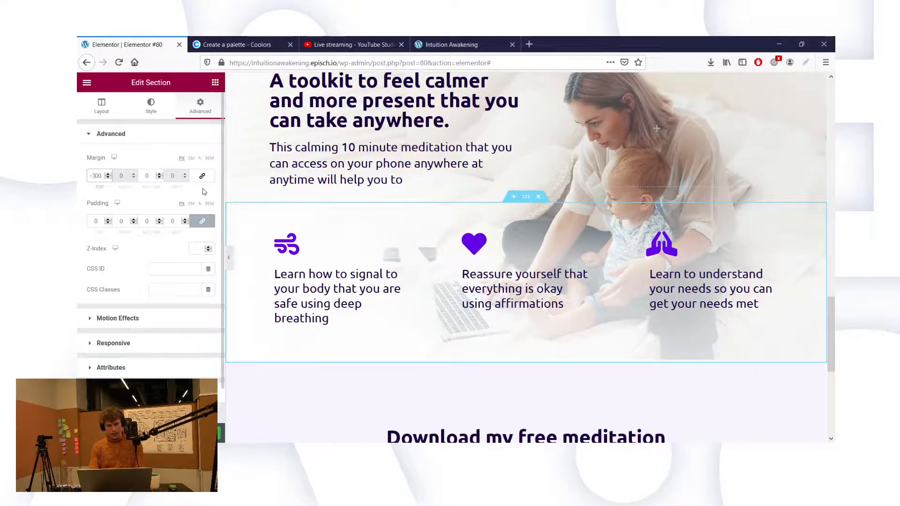
{"action": "type", "text": "3"}
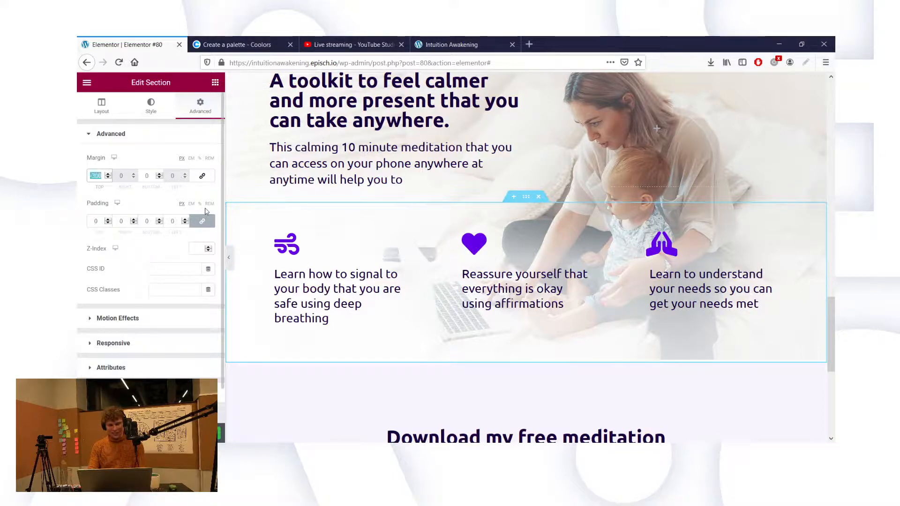
{"action": "key", "text": "BackSpace"}
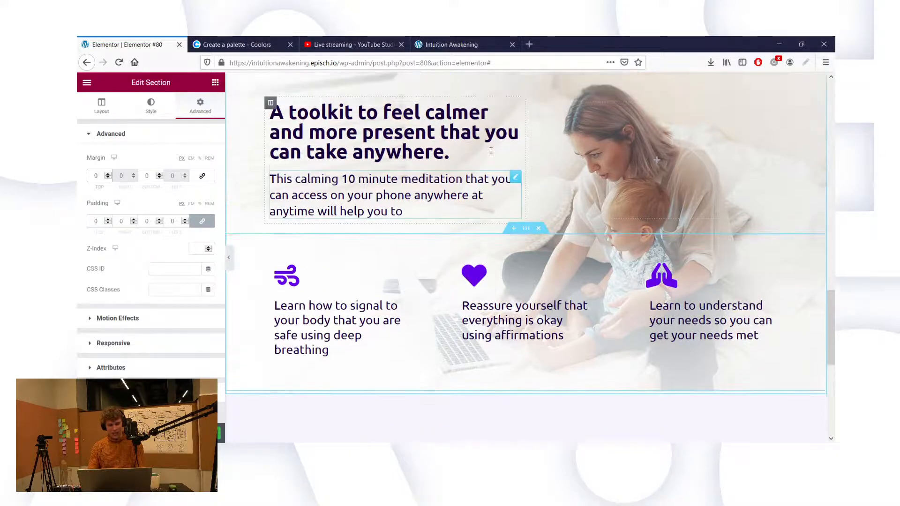
Step: Give the outer toolkit hero section a -350 bottom margin and 130 top padding
{"action": "left_click", "coordinate": [526, 109]}
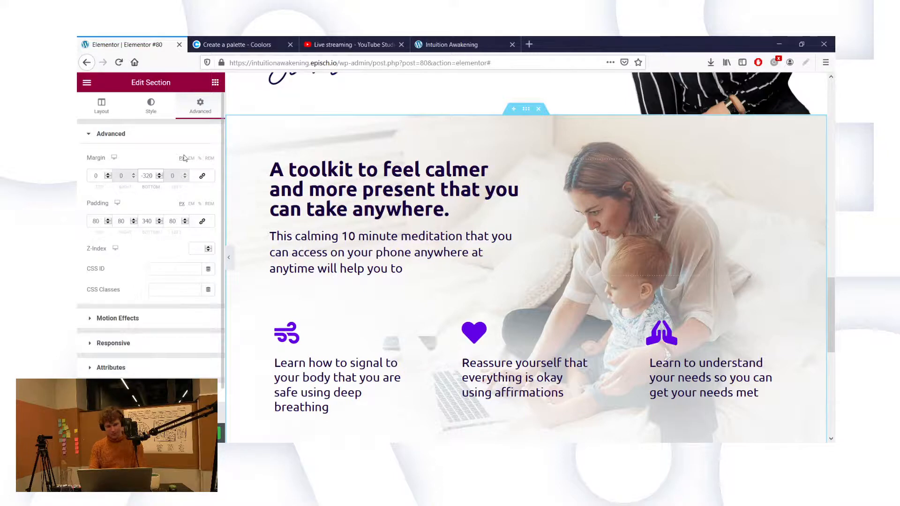
{"action": "key", "text": "BackSpace"}
{"action": "type", "text": "5"}
{"action": "scroll", "coordinate": [353, 246], "scroll_direction": "down", "scroll_amount": 2}
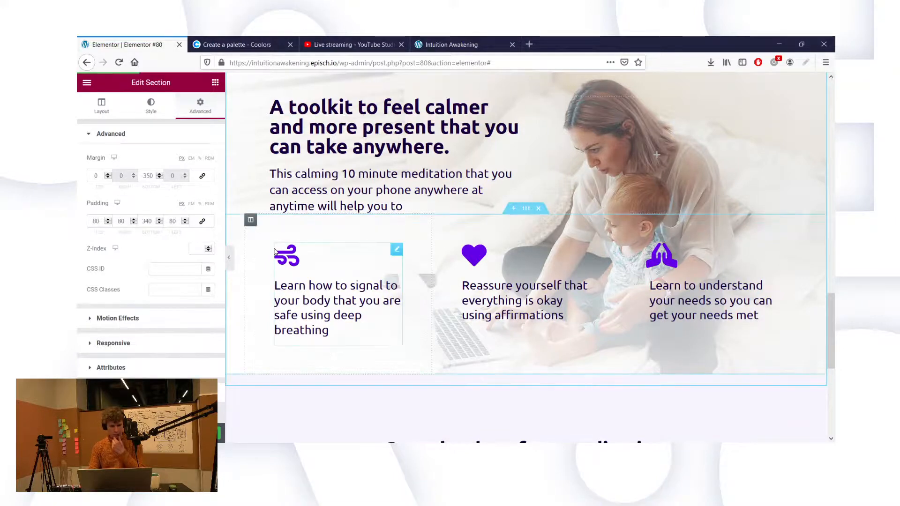
{"action": "scroll", "coordinate": [351, 175], "scroll_direction": "down", "scroll_amount": 5}
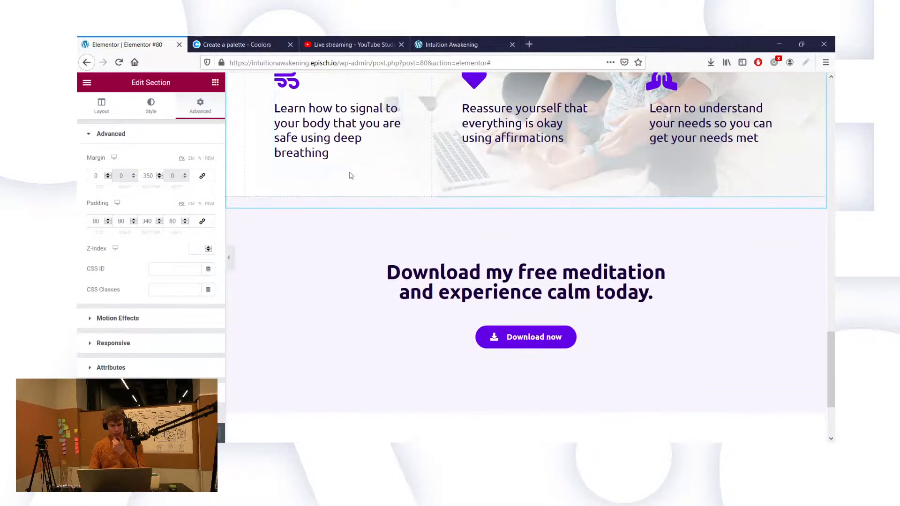
{"action": "scroll", "coordinate": [350, 175], "scroll_direction": "up", "scroll_amount": 7}
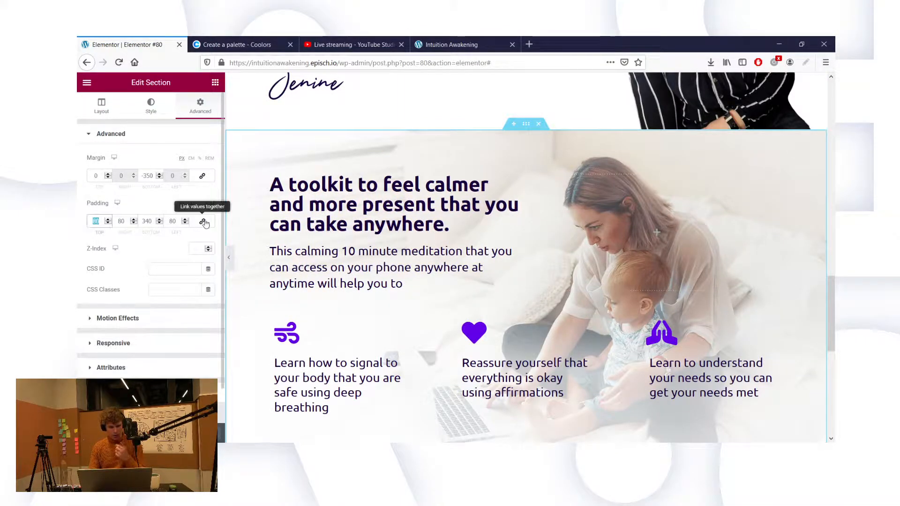
{"action": "type", "text": "120"}
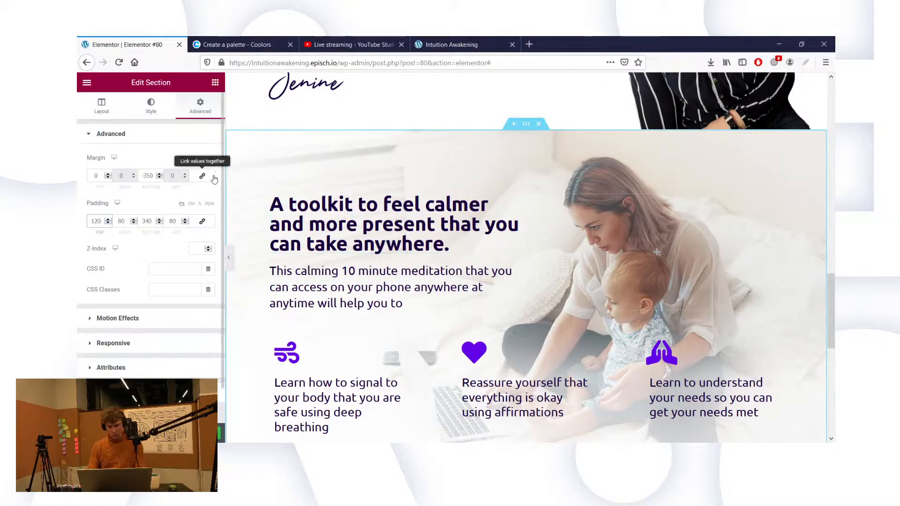
{"action": "key", "text": "BackSpace"}
{"action": "type", "text": "3"}
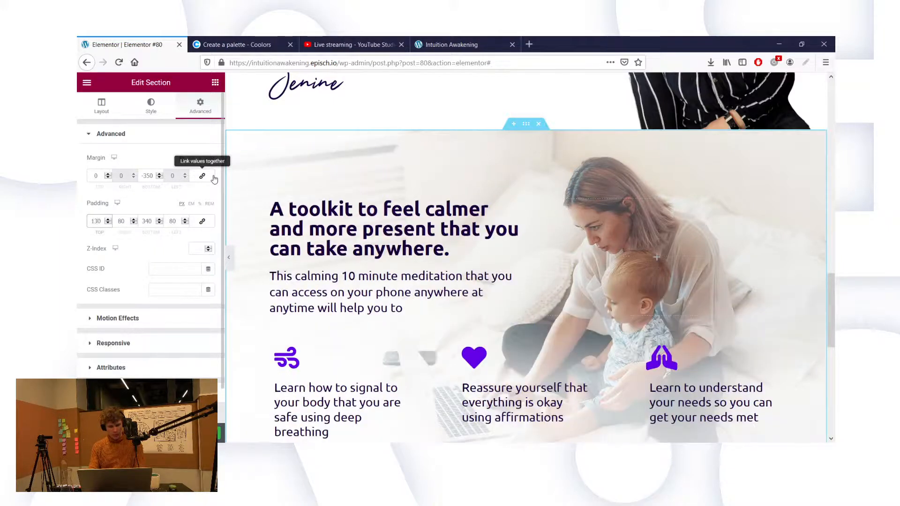
{"action": "scroll", "coordinate": [474, 272], "scroll_direction": "down", "scroll_amount": 2}
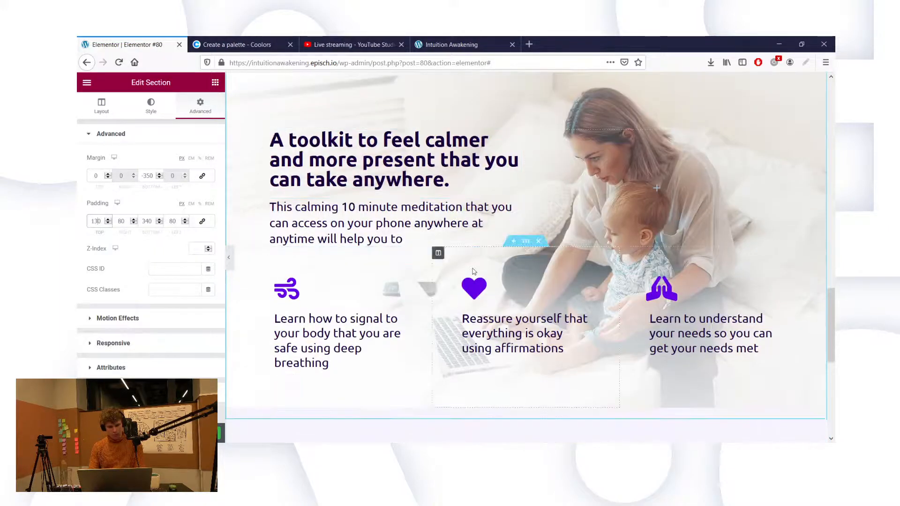
{"action": "scroll", "coordinate": [473, 272], "scroll_direction": "down", "scroll_amount": 1}
{"action": "scroll", "coordinate": [474, 270], "scroll_direction": "down", "scroll_amount": 2}
{"action": "scroll", "coordinate": [473, 270], "scroll_direction": "up", "scroll_amount": 1}
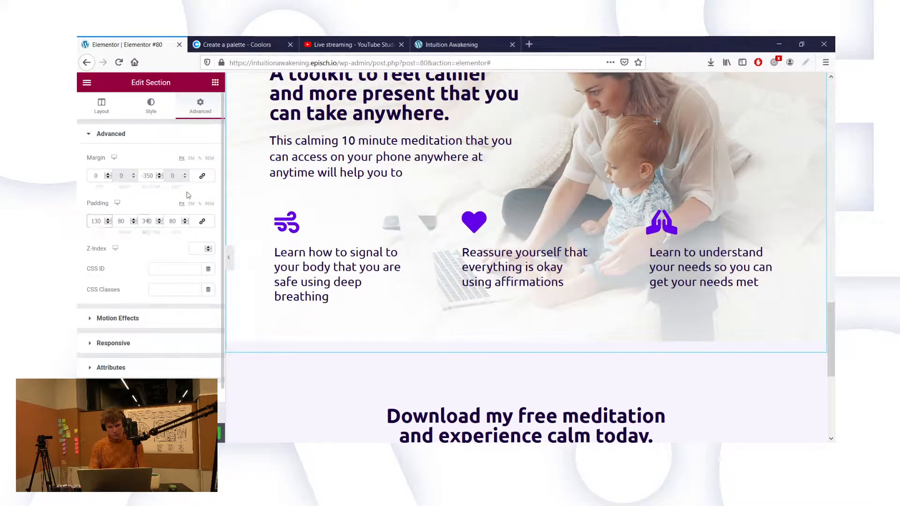
Step: Change the section's bottom padding from 340 to 400 and save the page
{"action": "key", "text": "BackSpace"}
{"action": "type", "text": "8"}
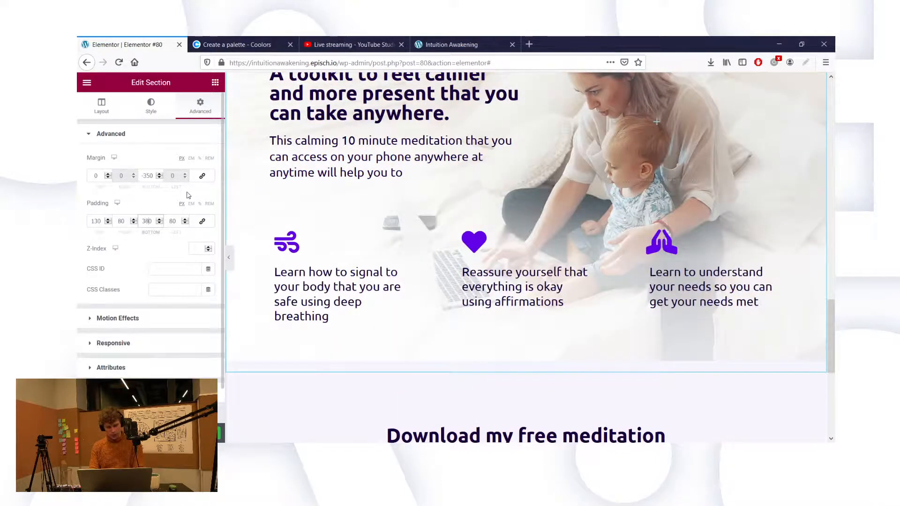
{"action": "scroll", "coordinate": [418, 265], "scroll_direction": "up", "scroll_amount": 1}
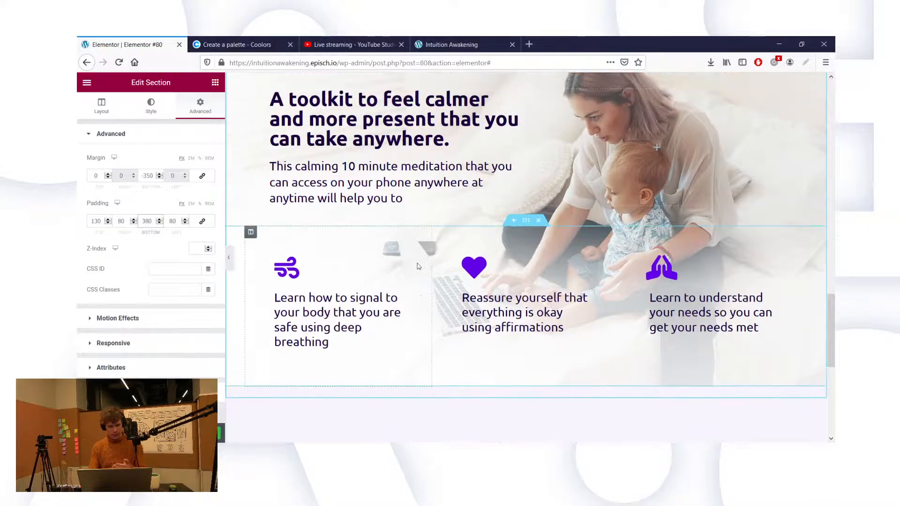
{"action": "key", "text": "BackSpace"}
{"action": "key", "text": "BackSpace"}
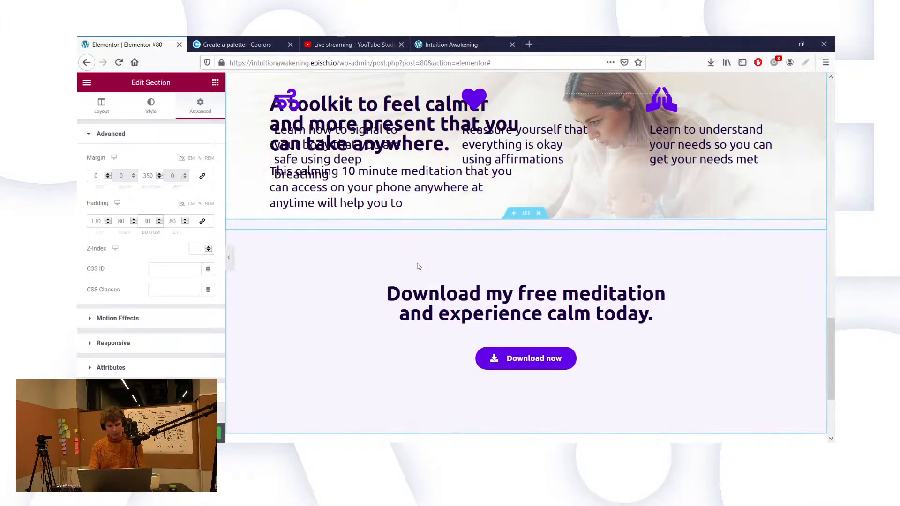
{"action": "type", "text": "400"}
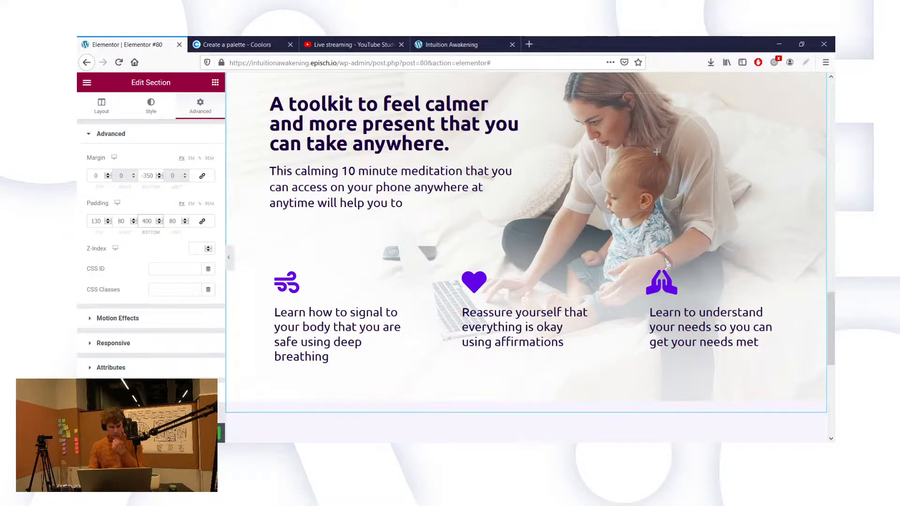
{"action": "key", "text": "ctrl+s"}
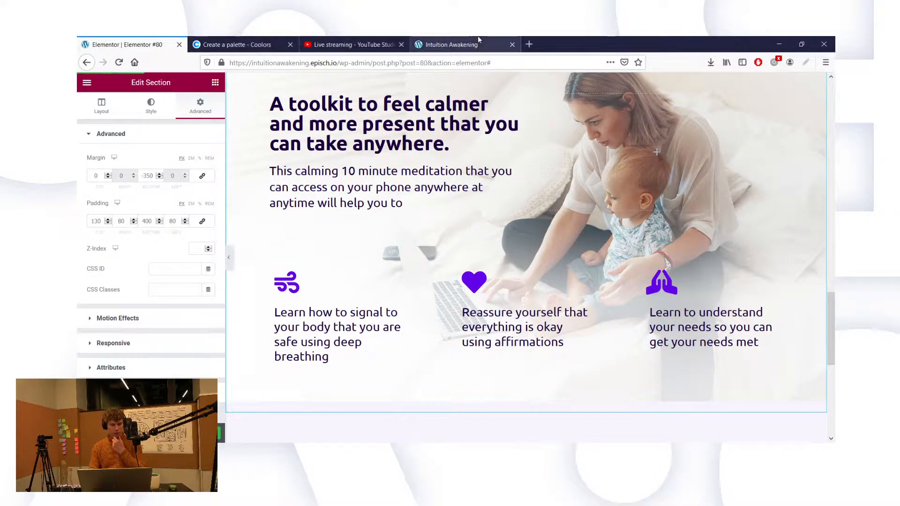
{"action": "left_click", "coordinate": [477, 42]}
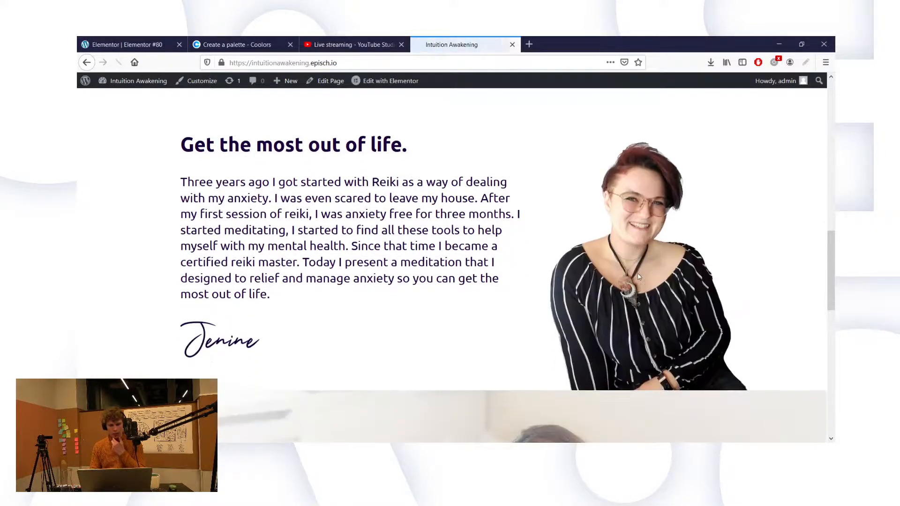
{"action": "scroll", "coordinate": [691, 315], "scroll_direction": "down", "scroll_amount": 5}
{"action": "scroll", "coordinate": [692, 319], "scroll_direction": "down", "scroll_amount": 5}
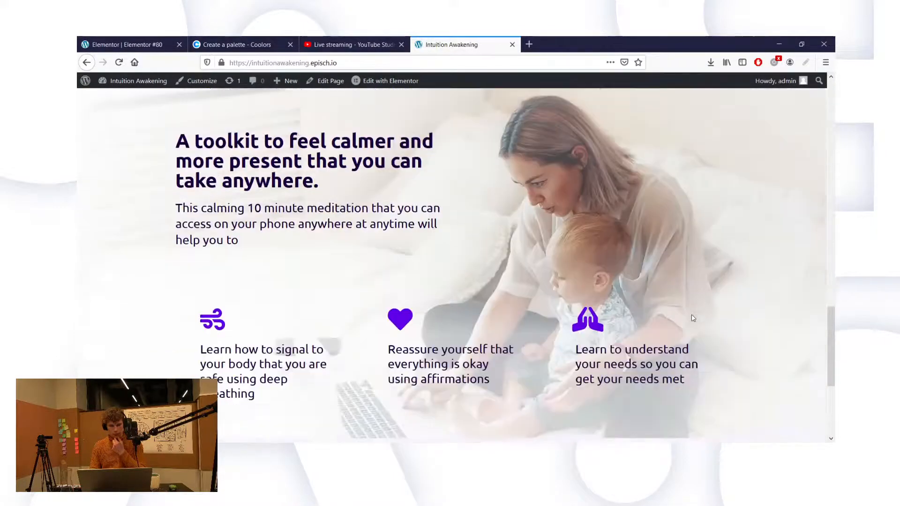
{"action": "scroll", "coordinate": [693, 318], "scroll_direction": "down", "scroll_amount": 1}
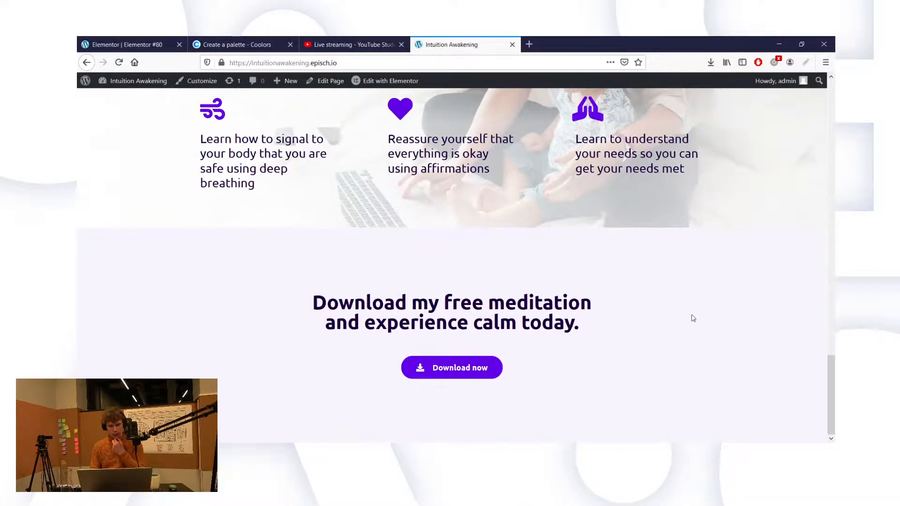
{"action": "scroll", "coordinate": [693, 319], "scroll_direction": "up", "scroll_amount": 6}
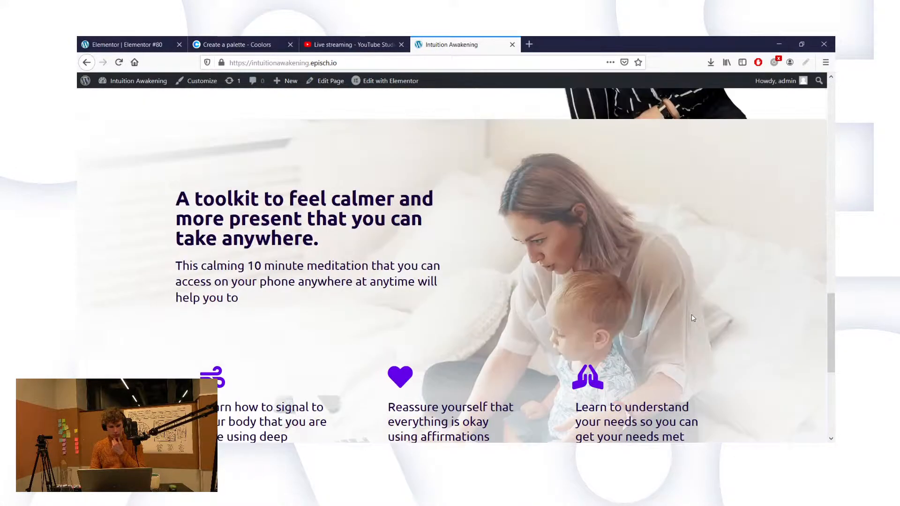
{"action": "scroll", "coordinate": [693, 318], "scroll_direction": "down", "scroll_amount": 5}
{"action": "scroll", "coordinate": [692, 317], "scroll_direction": "up", "scroll_amount": 4}
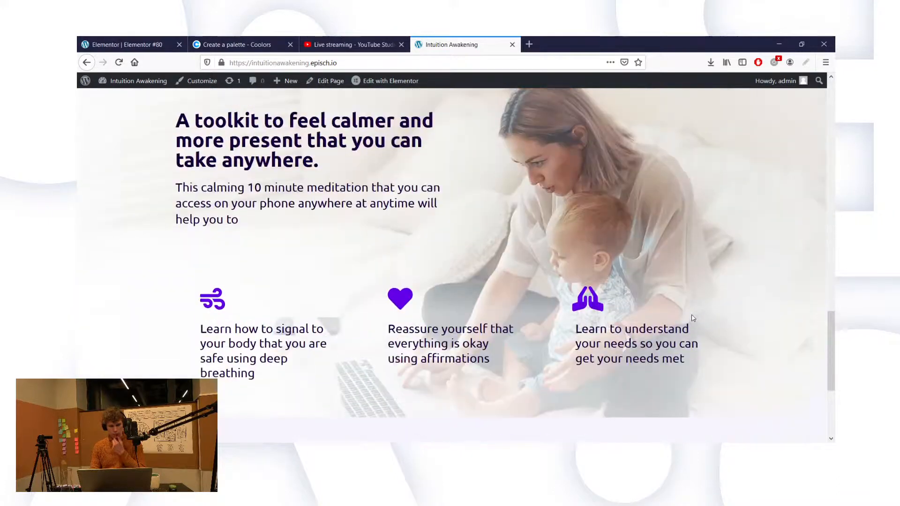
{"action": "left_click", "coordinate": [134, 41]}
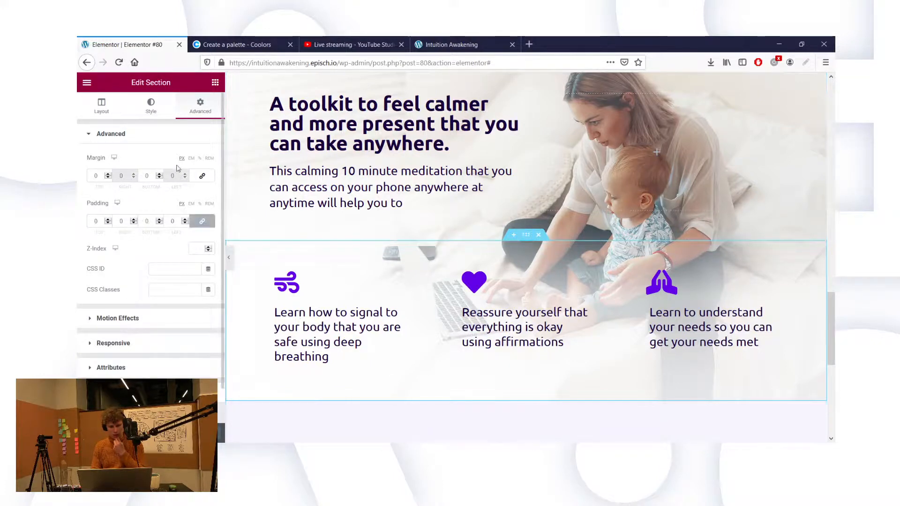
{"action": "left_click", "coordinate": [239, 49]}
{"action": "left_click", "coordinate": [447, 41]}
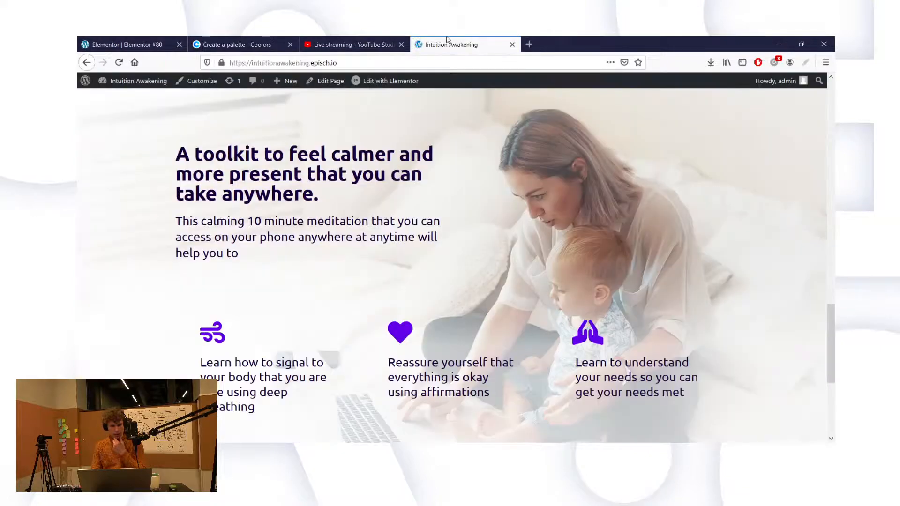
{"action": "left_click", "coordinate": [107, 47]}
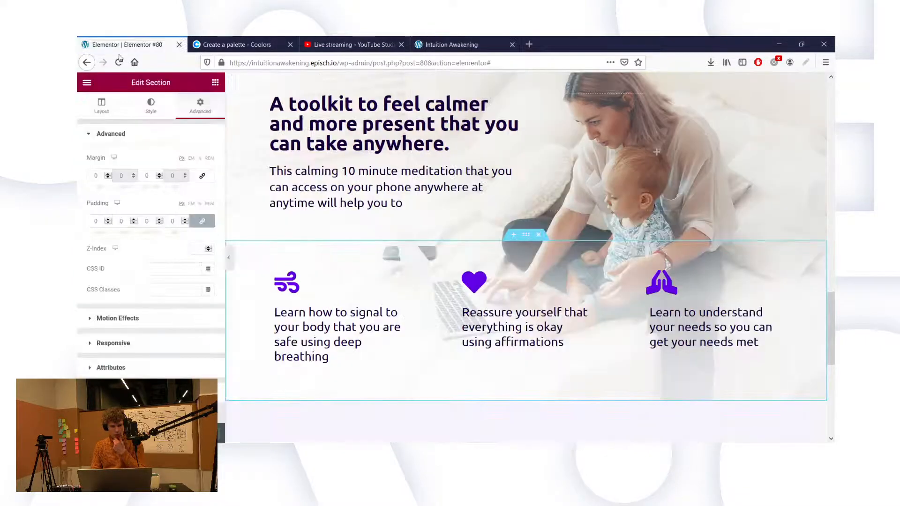
Step: Change the toolkit section's right padding from 80 to 0
{"action": "scroll", "coordinate": [269, 92], "scroll_direction": "up", "scroll_amount": 2}
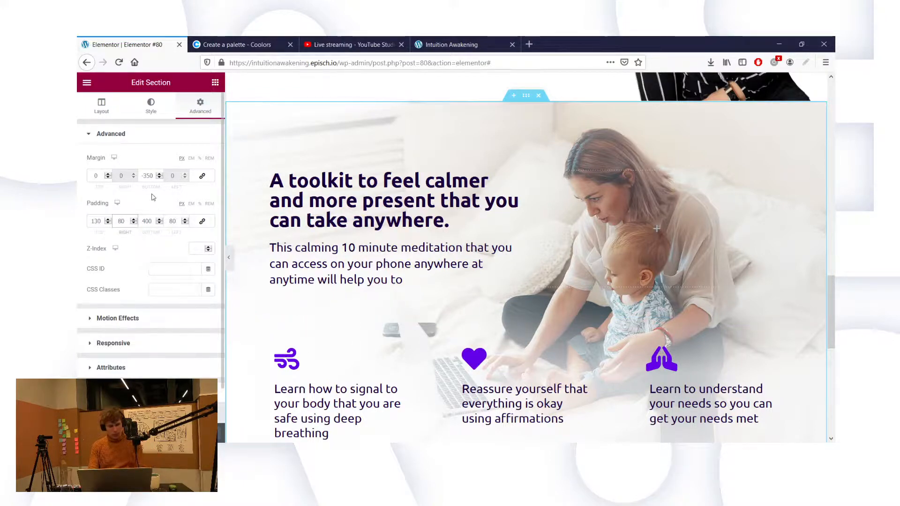
{"action": "scroll", "coordinate": [321, 224], "scroll_direction": "down", "scroll_amount": 1}
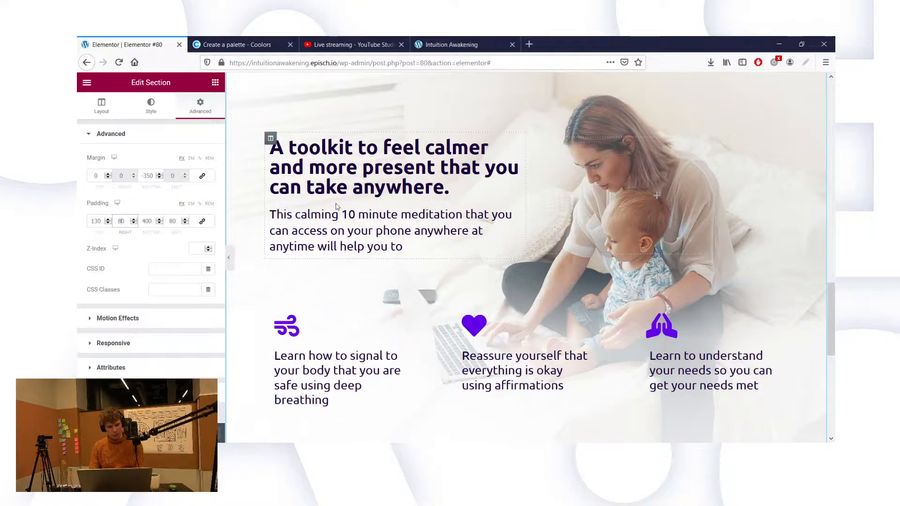
{"action": "scroll", "coordinate": [303, 147], "scroll_direction": "up", "scroll_amount": 1}
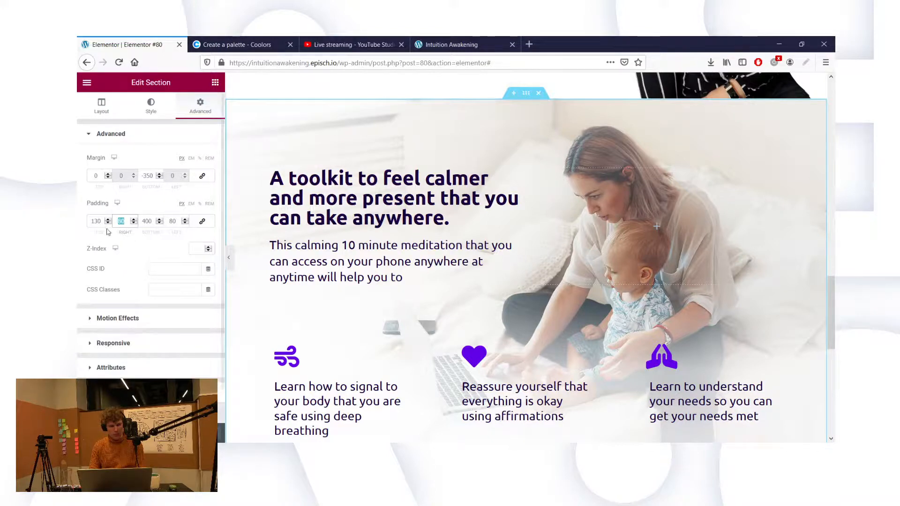
{"action": "type", "text": "0"}
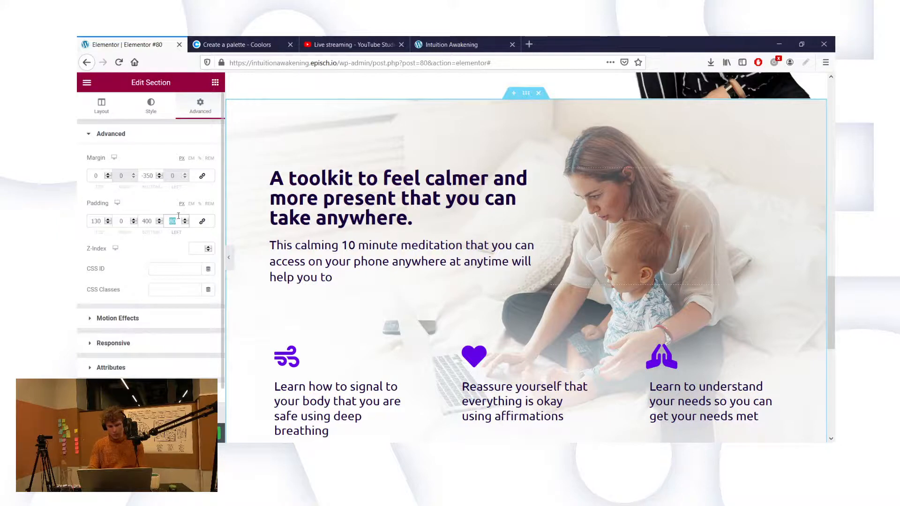
{"action": "type", "text": "0"}
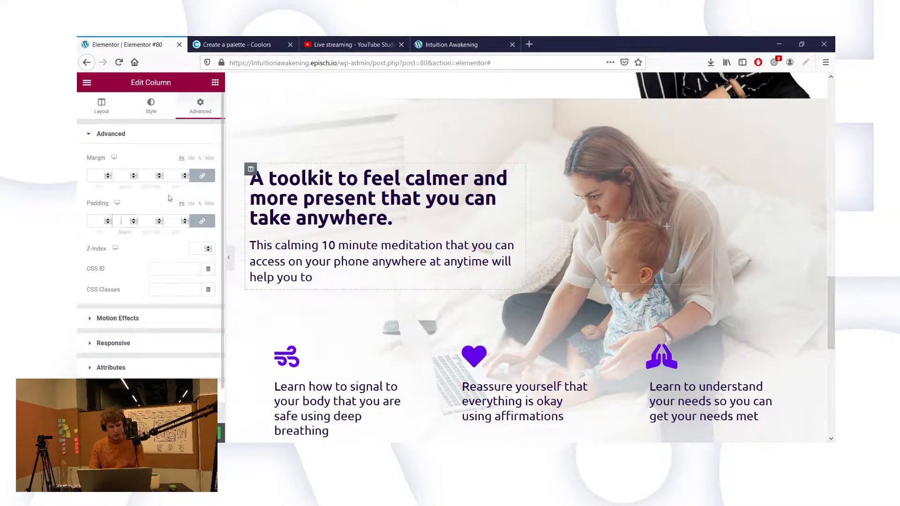
Step: Pad the toolkit text column 60 left and right, 0 top and bottom, then view the live page
{"action": "type", "text": "60"}
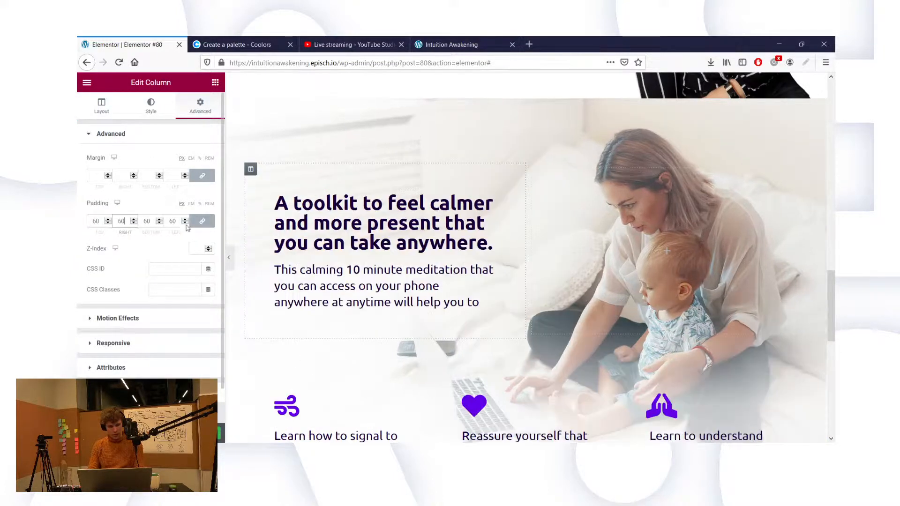
{"action": "double_click", "coordinate": [150, 217]}
{"action": "type", "text": "10"}
{"action": "double_click", "coordinate": [100, 221]}
{"action": "type", "text": "0"}
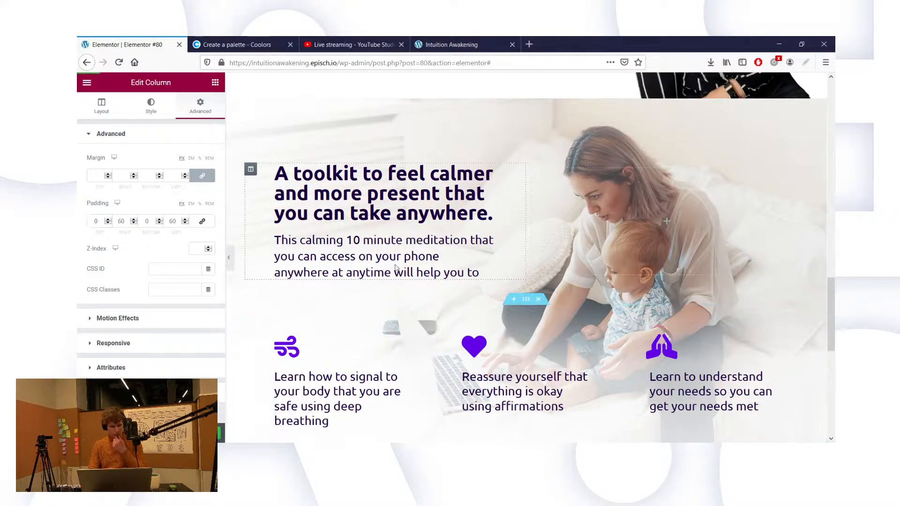
{"action": "left_click", "coordinate": [440, 39]}
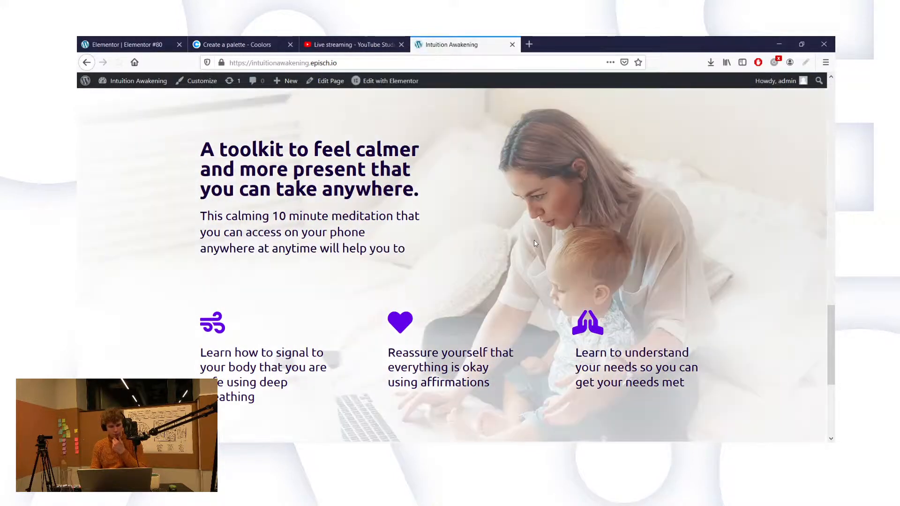
Step: Scroll the live page up past the toolkit section to the Reiki text, then return to Elementor
{"action": "scroll", "coordinate": [535, 243], "scroll_direction": "up", "scroll_amount": 3}
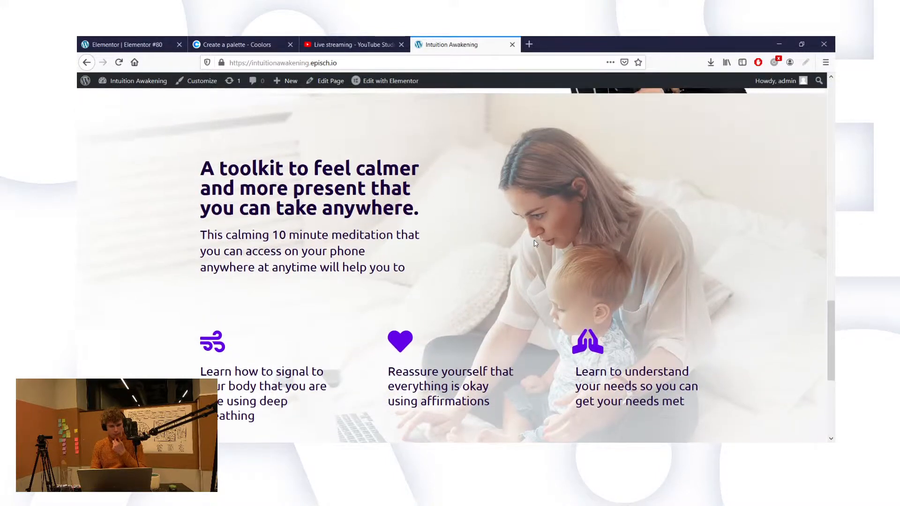
{"action": "scroll", "coordinate": [535, 244], "scroll_direction": "down", "scroll_amount": 3}
{"action": "scroll", "coordinate": [534, 243], "scroll_direction": "up", "scroll_amount": 5}
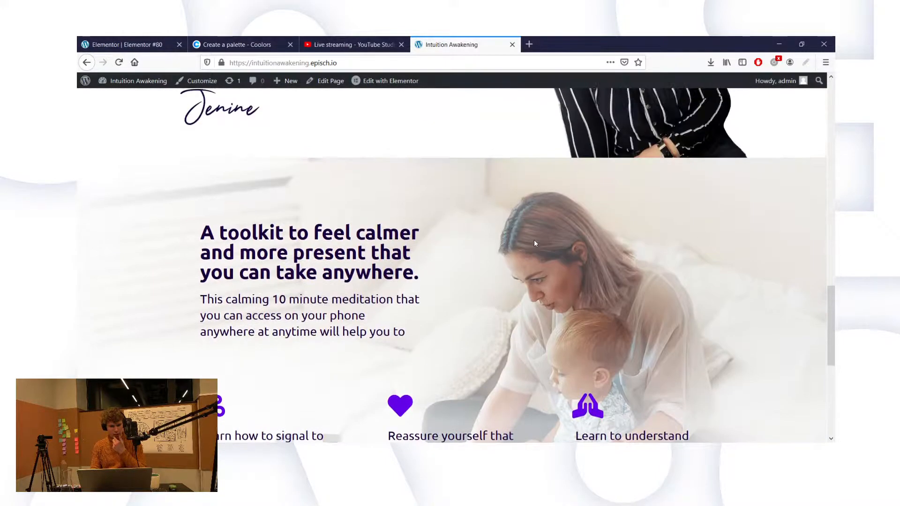
{"action": "scroll", "coordinate": [535, 243], "scroll_direction": "up", "scroll_amount": 3}
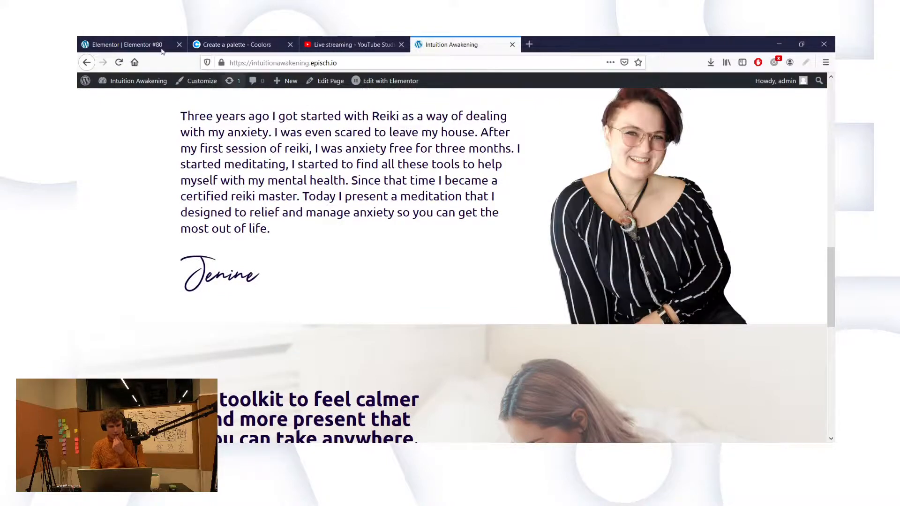
{"action": "left_click", "coordinate": [126, 44]}
Step: Set the Reiki text column's right padding to 60, giving it 60 on all sides
{"action": "scroll", "coordinate": [281, 120], "scroll_direction": "up", "scroll_amount": 5}
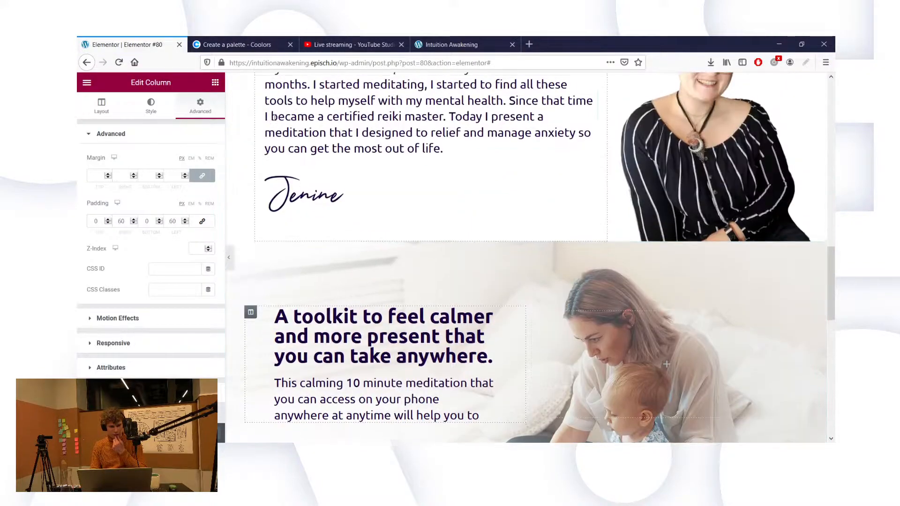
{"action": "scroll", "coordinate": [261, 97], "scroll_direction": "up", "scroll_amount": 1}
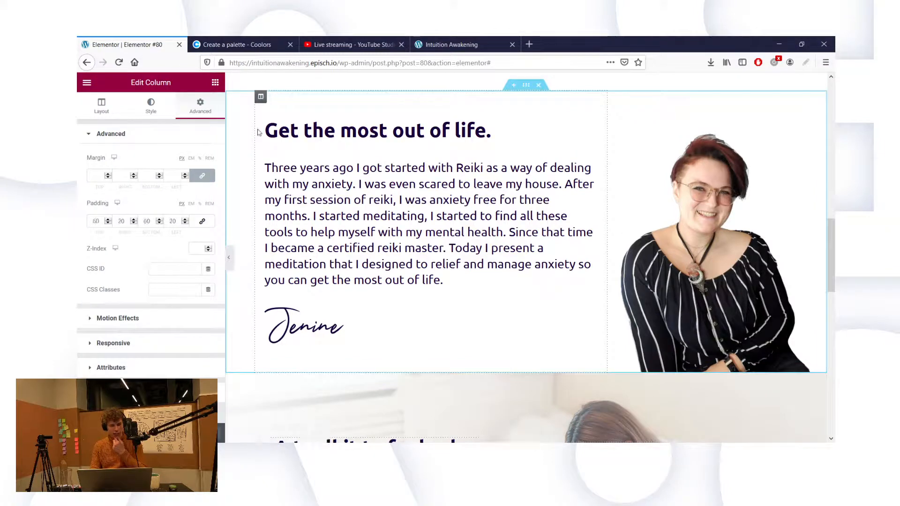
{"action": "double_click", "coordinate": [121, 221]}
{"action": "type", "text": "60"}
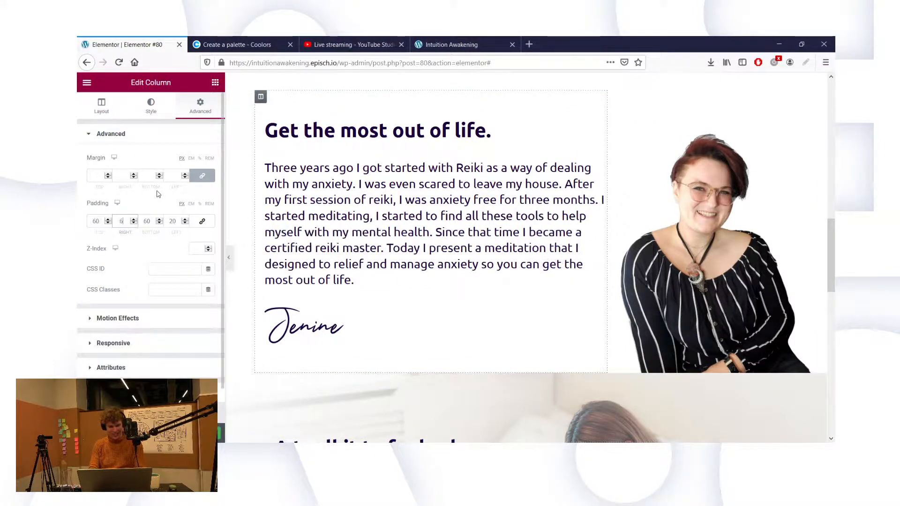
{"action": "type", "text": "60"}
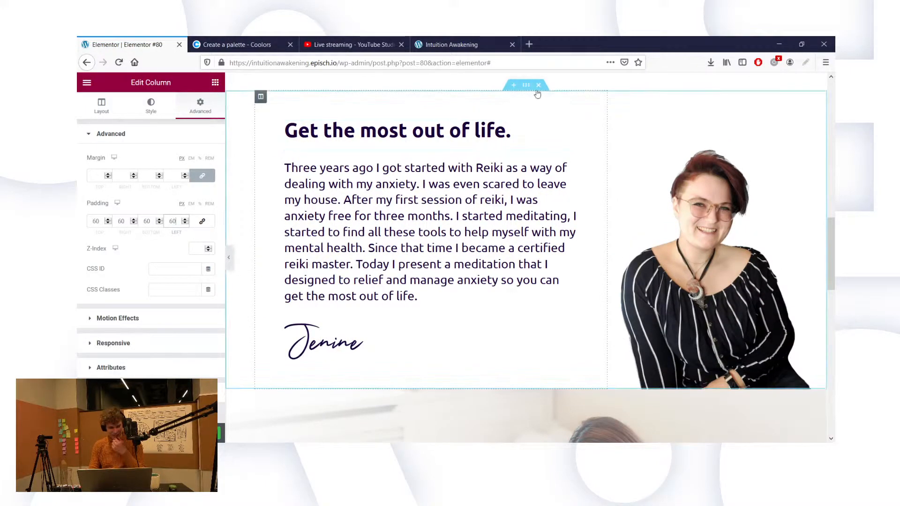
{"action": "scroll", "coordinate": [492, 215], "scroll_direction": "down", "scroll_amount": 3}
{"action": "scroll", "coordinate": [491, 217], "scroll_direction": "up", "scroll_amount": 3}
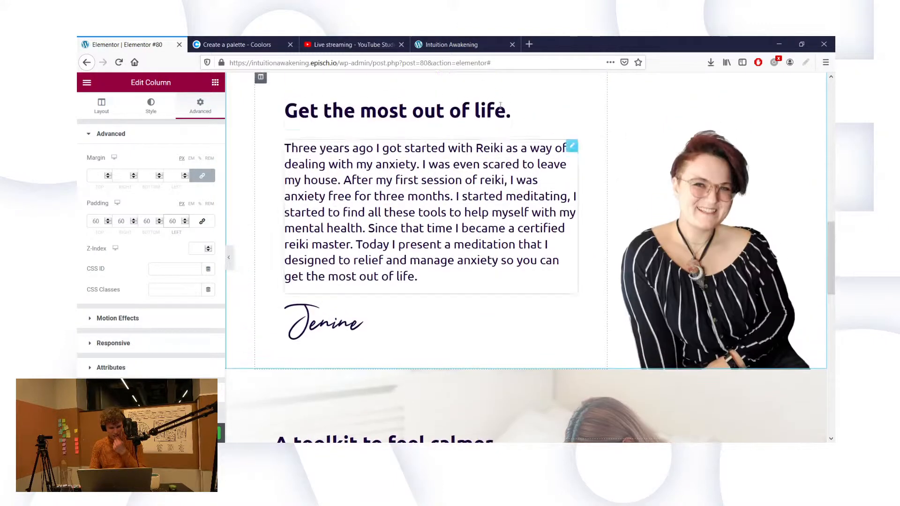
Step: Set the 'Get the most out of life.' section's left and right padding to 0
{"action": "mouse_move", "coordinate": [521, 116]}
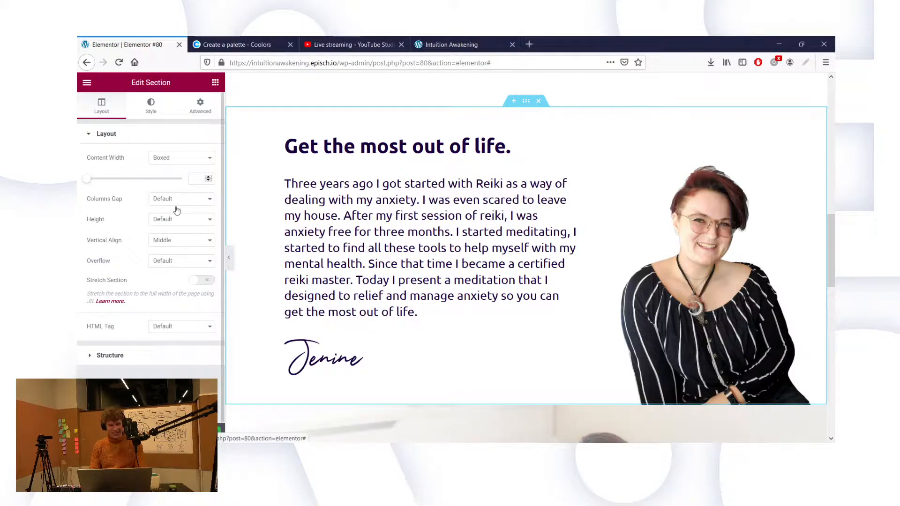
{"action": "left_click", "coordinate": [200, 106]}
{"action": "type", "text": "0"}
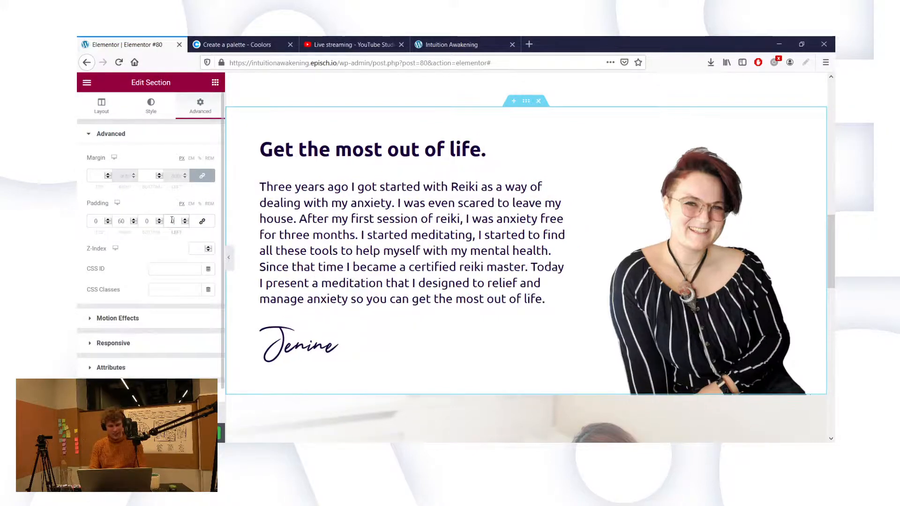
{"action": "double_click", "coordinate": [120, 221]}
{"action": "type", "text": "0"}
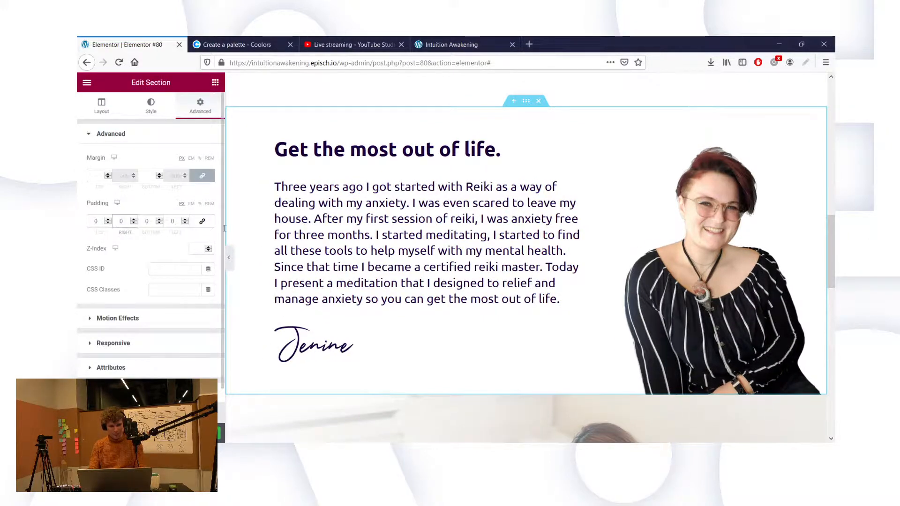
{"action": "scroll", "coordinate": [387, 300], "scroll_direction": "down", "scroll_amount": 3}
{"action": "scroll", "coordinate": [387, 301], "scroll_direction": "up", "scroll_amount": 5}
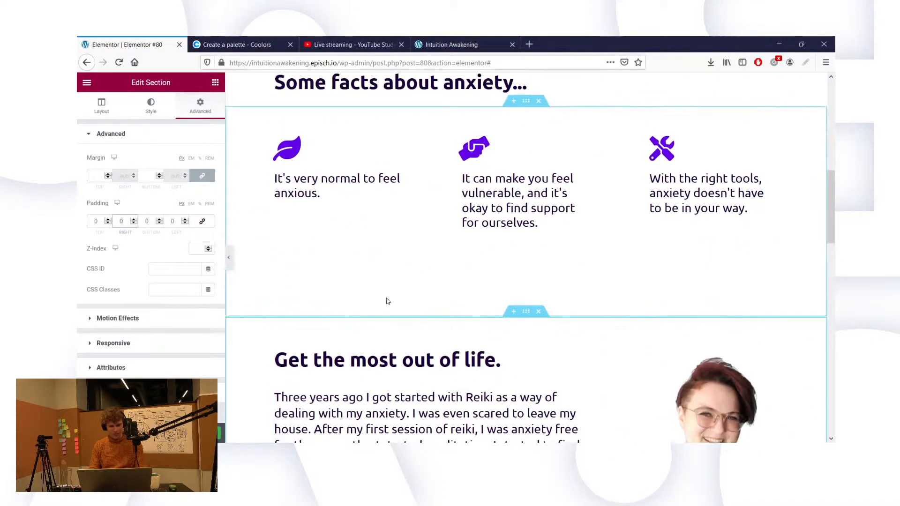
Step: Inspect the padding of the 'Some facts about anxiety...' column in its Advanced tab
{"action": "scroll", "coordinate": [435, 190], "scroll_direction": "up", "scroll_amount": 2}
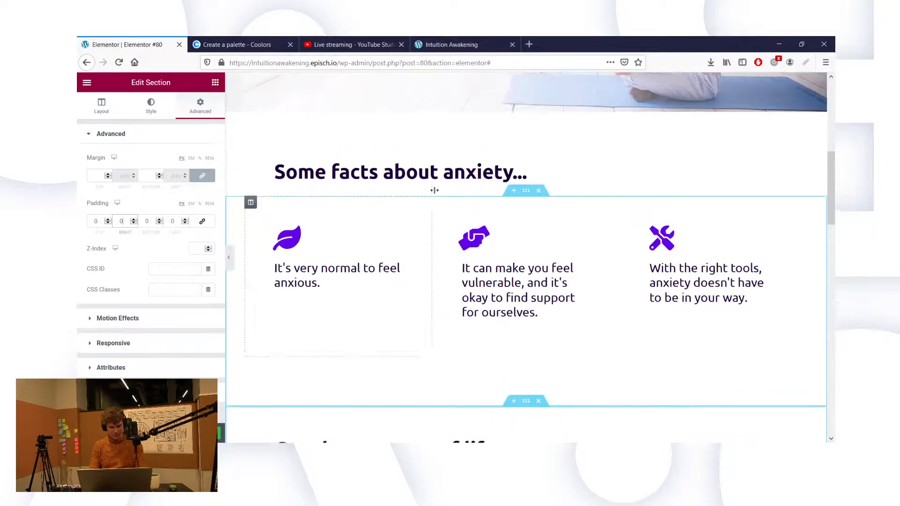
{"action": "scroll", "coordinate": [404, 177], "scroll_direction": "up", "scroll_amount": 4}
{"action": "scroll", "coordinate": [404, 177], "scroll_direction": "up", "scroll_amount": 2}
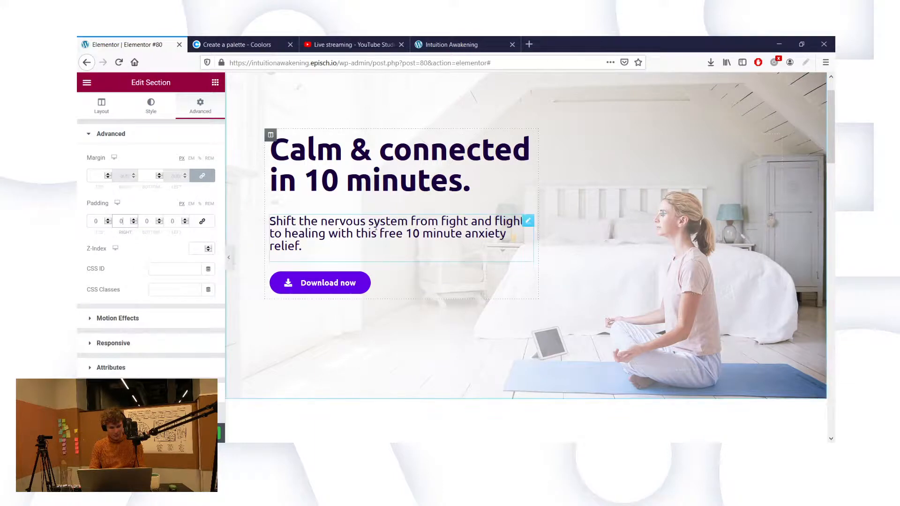
{"action": "scroll", "coordinate": [377, 242], "scroll_direction": "down", "scroll_amount": 4}
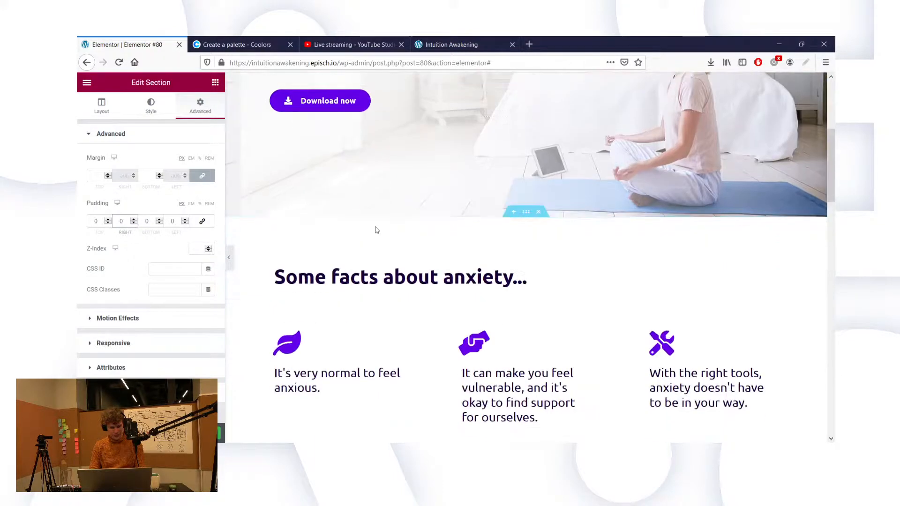
{"action": "left_click", "coordinate": [342, 277]}
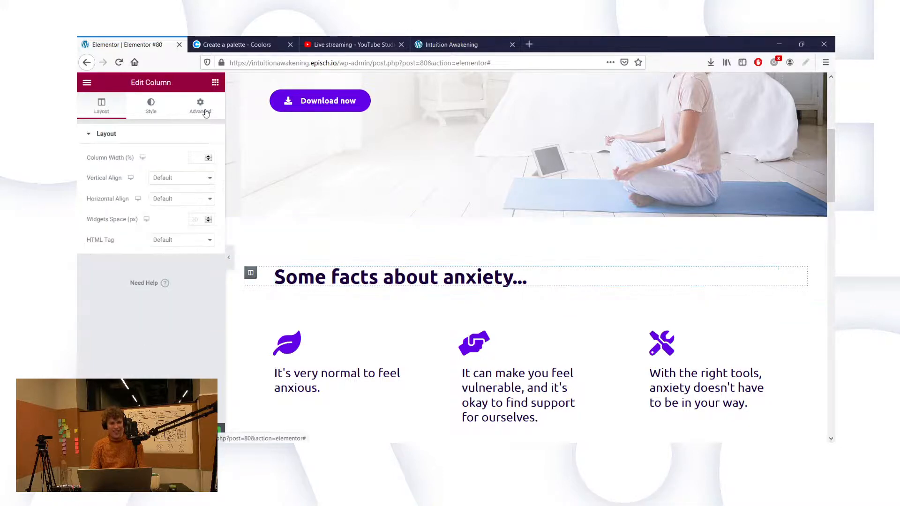
{"action": "left_click", "coordinate": [187, 107]}
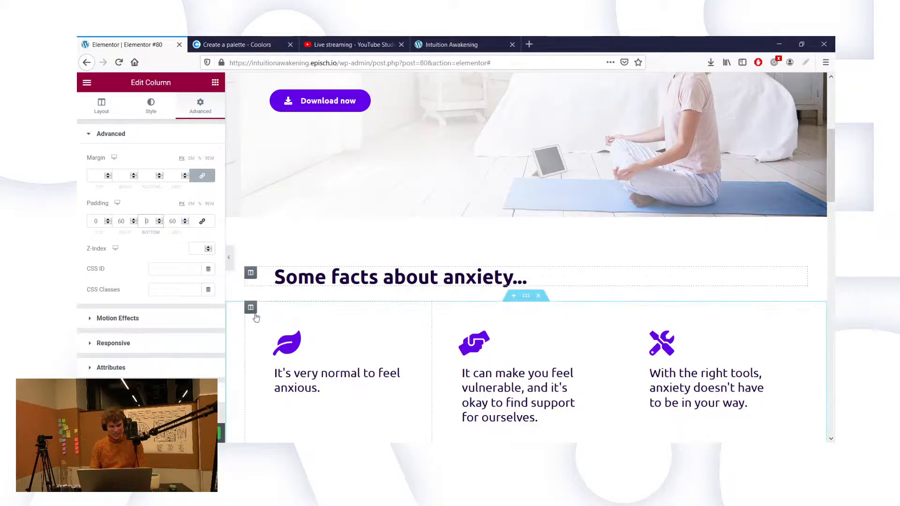
{"action": "scroll", "coordinate": [270, 102], "scroll_direction": "up", "scroll_amount": 3}
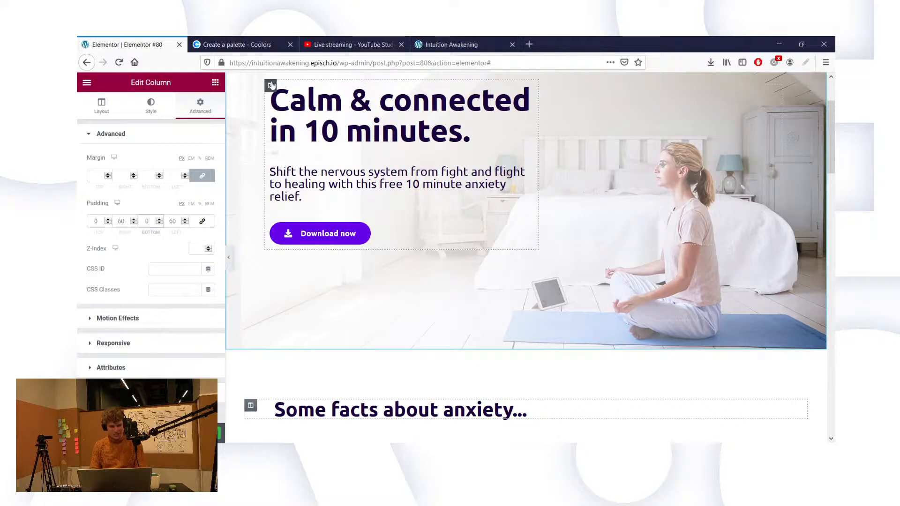
Step: Give the hero text column 60 padding on all sides and delete the hero section's 80 padding
{"action": "left_click", "coordinate": [271, 85]}
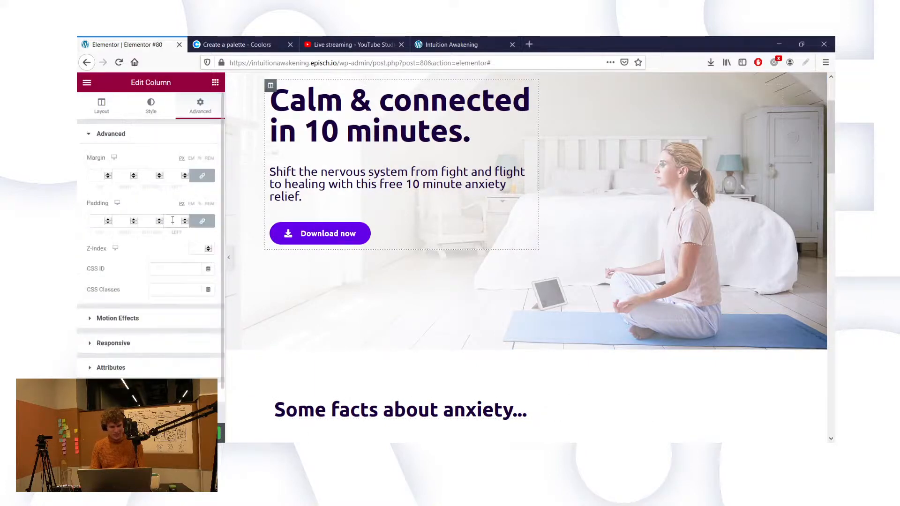
{"action": "type", "text": "60"}
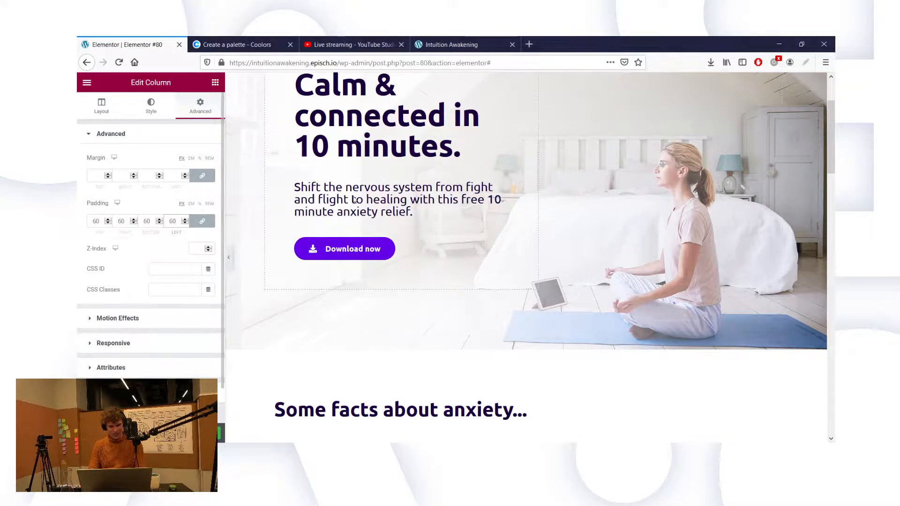
{"action": "scroll", "coordinate": [354, 196], "scroll_direction": "up", "scroll_amount": 2}
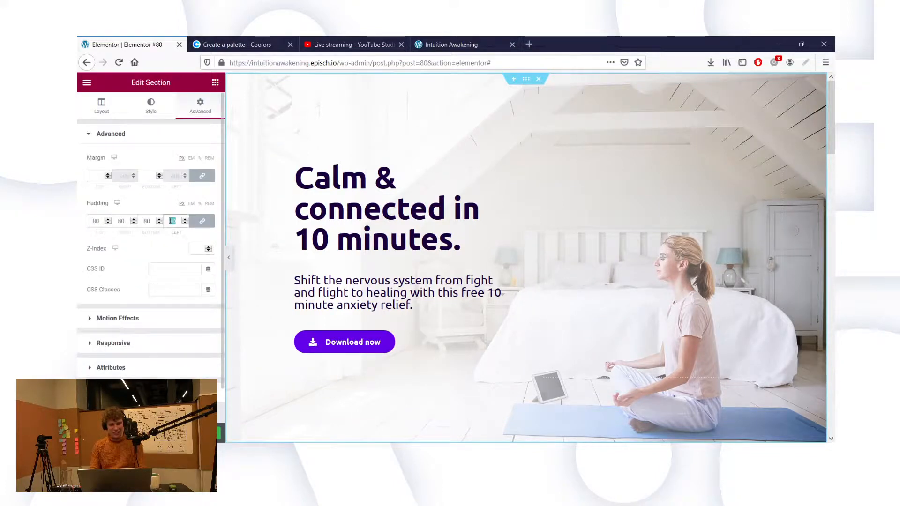
{"action": "key", "text": "BackSpace"}
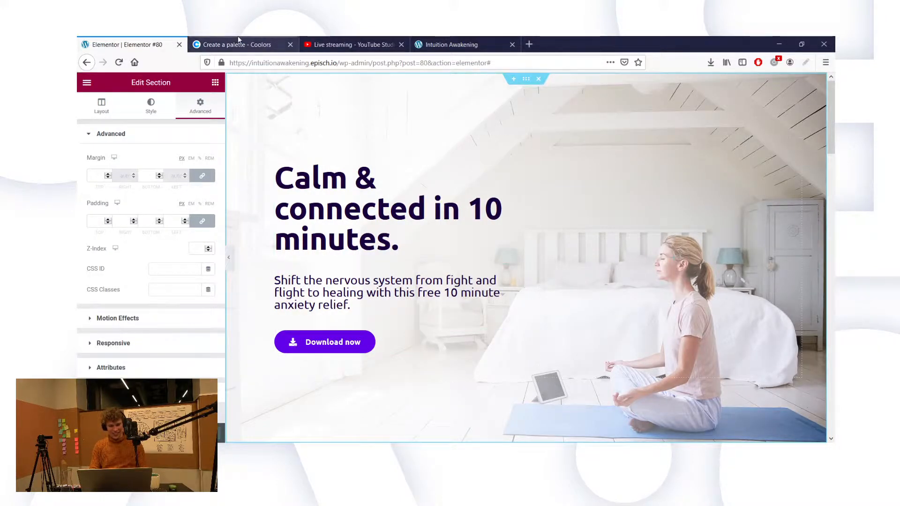
Step: Reload the live page to check the 'Calm & connected in 10 minutes.' headline, then return to the editor
{"action": "left_click", "coordinate": [450, 41]}
{"action": "left_click", "coordinate": [120, 68]}
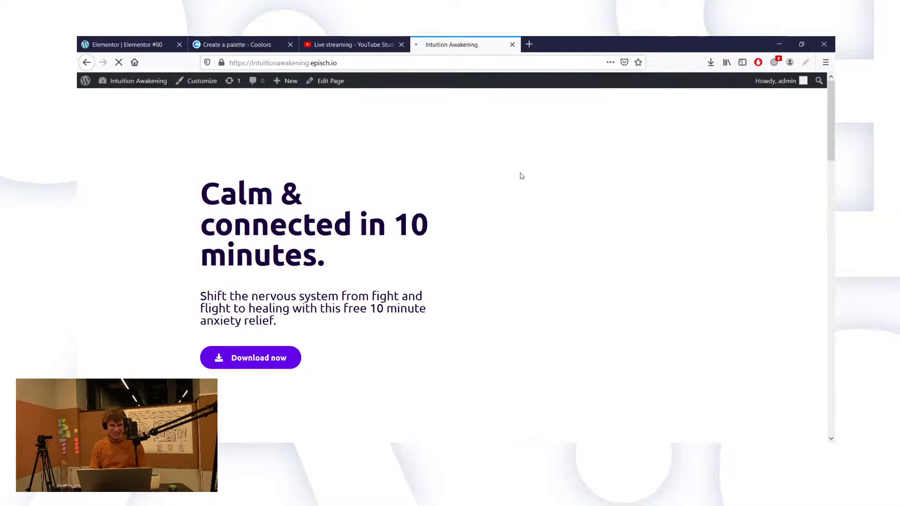
{"action": "key", "text": "ctrl+Tab"}
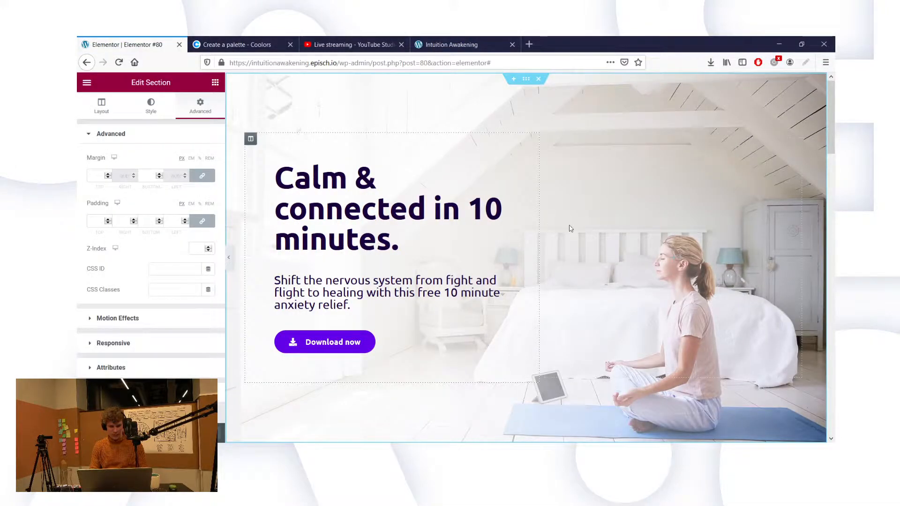
Step: Widen the hero text column to about 58.2% so the headline fits on two lines, then view the live page
{"action": "left_click_drag", "start_coordinate": [540, 226], "coordinate": [574, 225]}
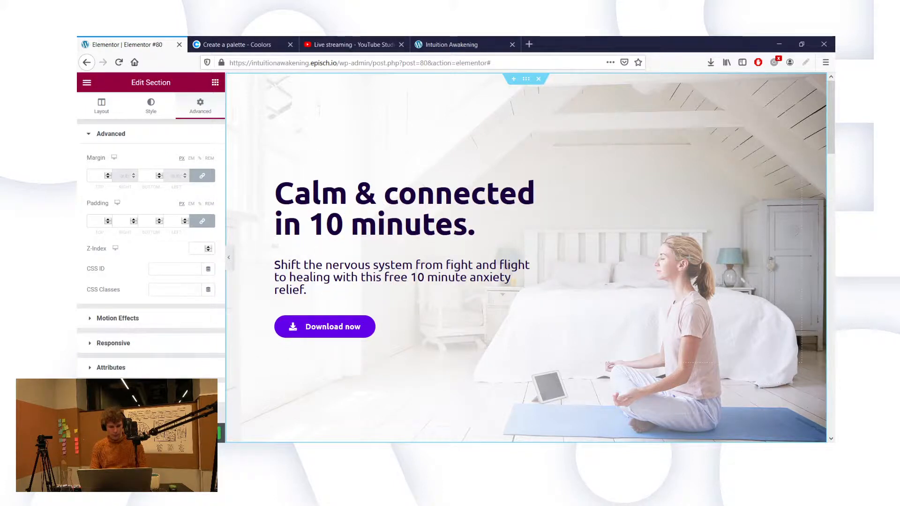
{"action": "left_click", "coordinate": [452, 44]}
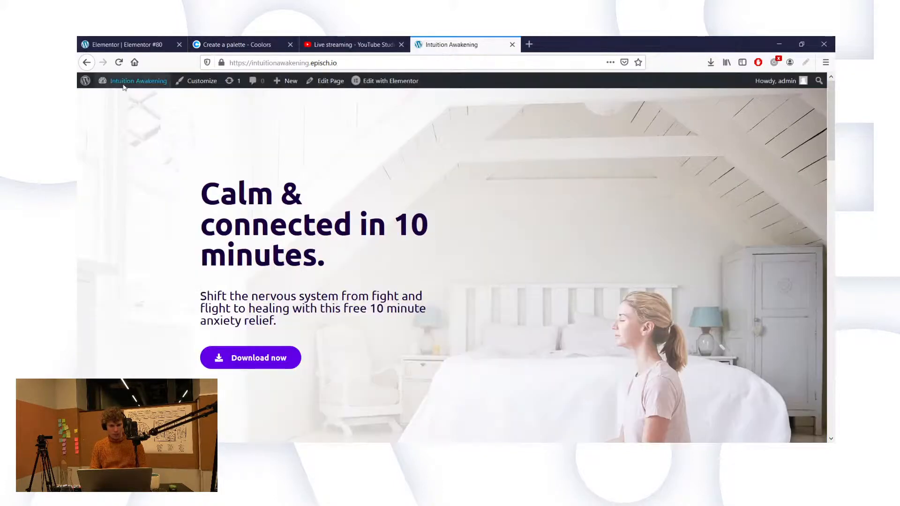
Step: Reload the live page and scroll through it to check the two-line hero headline, then return to the editor
{"action": "left_click", "coordinate": [119, 63]}
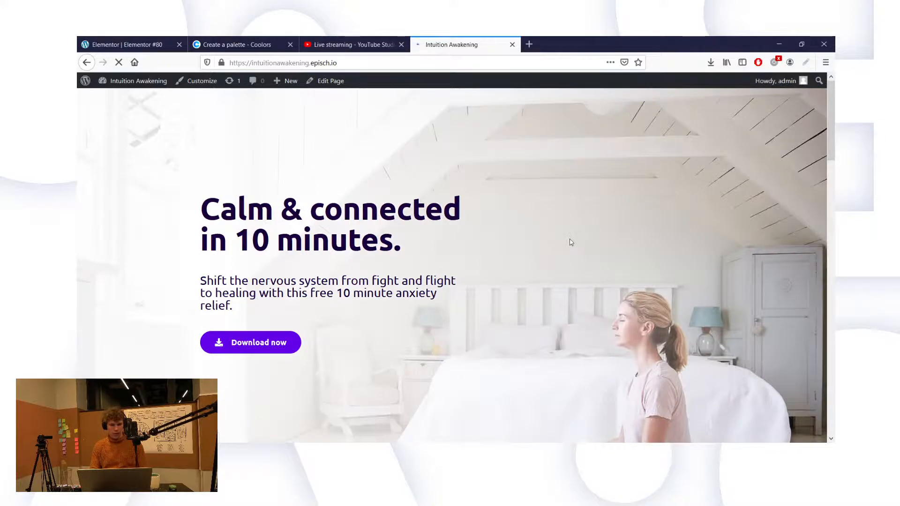
{"action": "scroll", "coordinate": [527, 272], "scroll_direction": "down", "scroll_amount": 7}
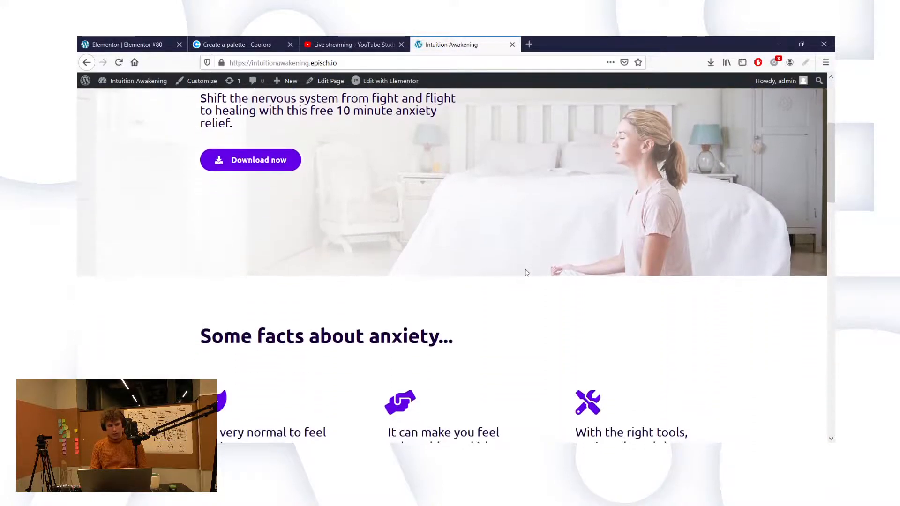
{"action": "scroll", "coordinate": [526, 272], "scroll_direction": "down", "scroll_amount": 9}
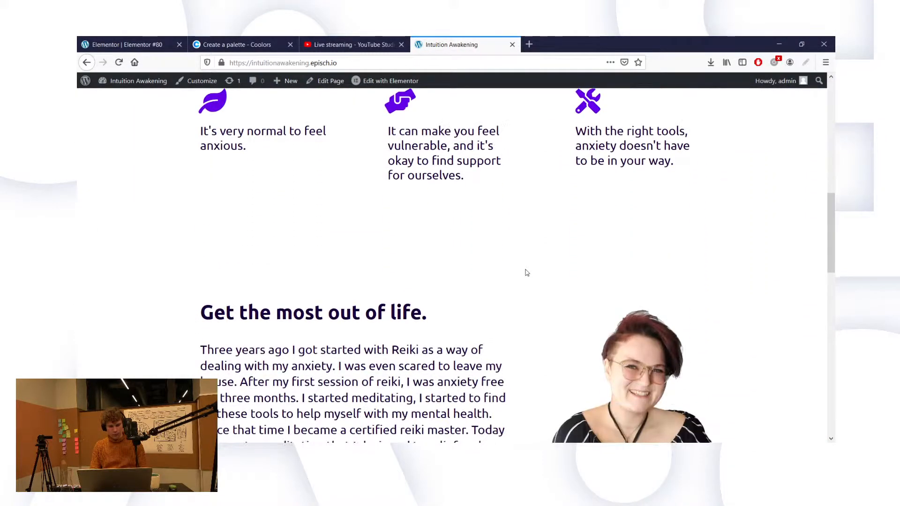
{"action": "scroll", "coordinate": [527, 272], "scroll_direction": "down", "scroll_amount": 6}
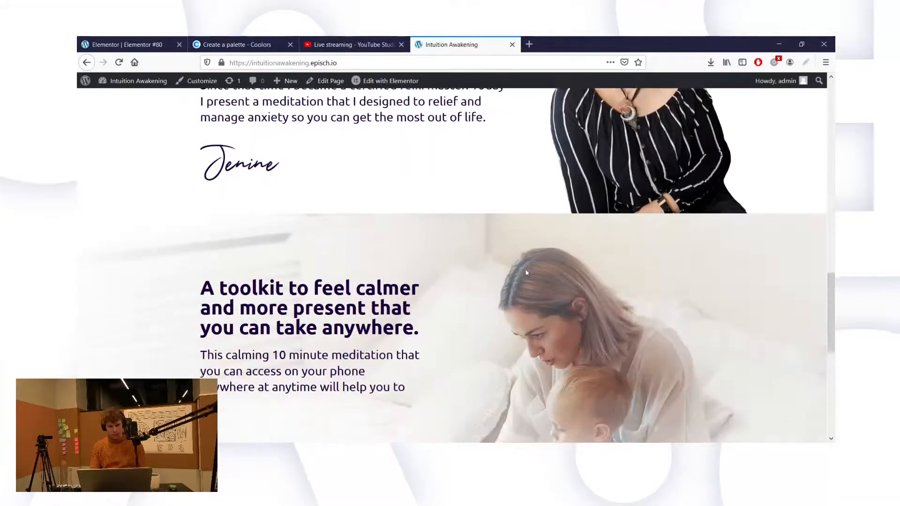
{"action": "scroll", "coordinate": [527, 273], "scroll_direction": "down", "scroll_amount": 5}
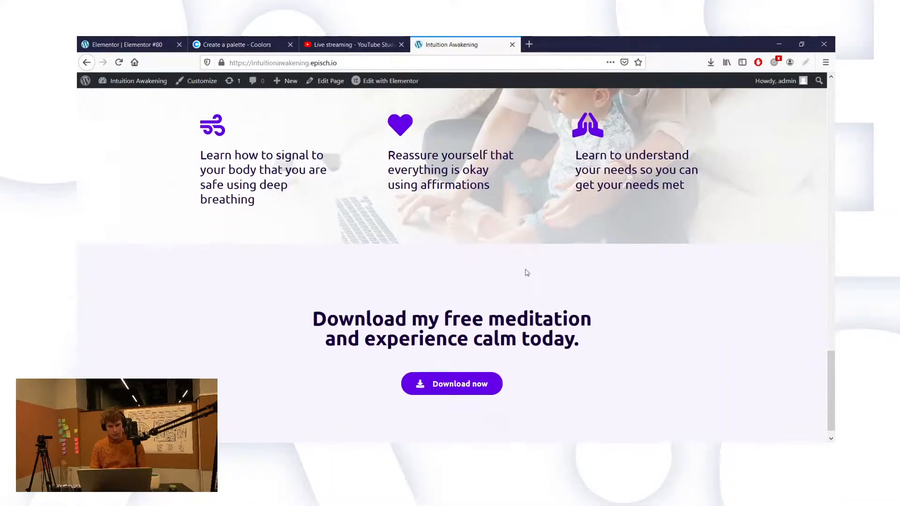
{"action": "scroll", "coordinate": [527, 273], "scroll_direction": "up", "scroll_amount": 16}
{"action": "scroll", "coordinate": [526, 273], "scroll_direction": "up", "scroll_amount": 5}
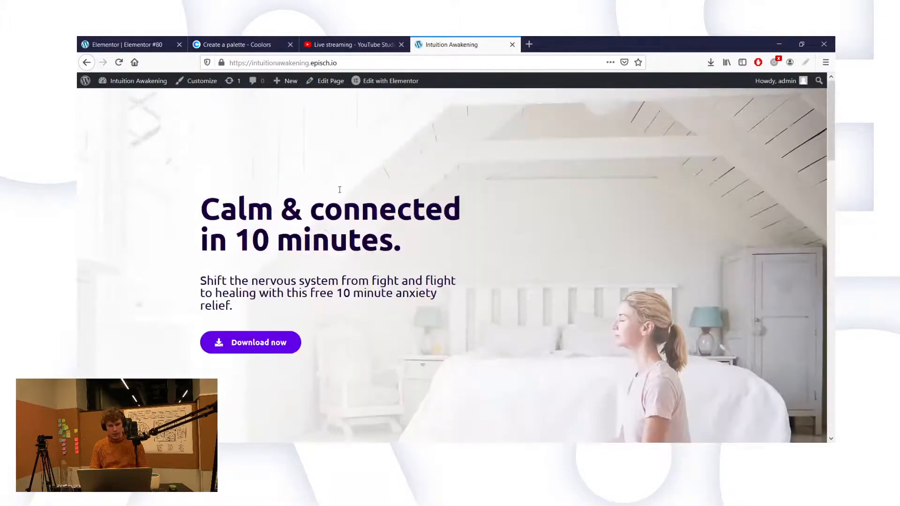
{"action": "left_click", "coordinate": [127, 45]}
Step: Change the anxiety facts section's bottom padding from 100 to 60 in its Advanced settings
{"action": "scroll", "coordinate": [352, 225], "scroll_direction": "down", "scroll_amount": 4}
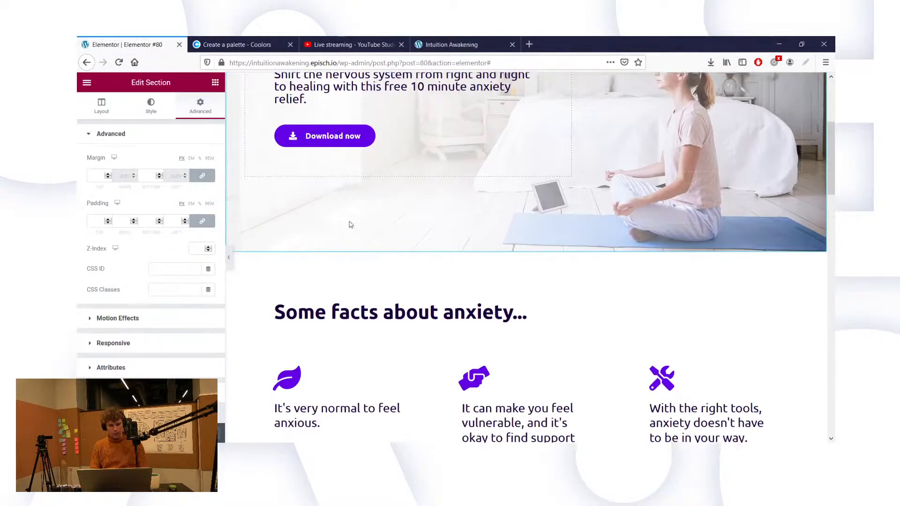
{"action": "scroll", "coordinate": [538, 275], "scroll_direction": "down", "scroll_amount": 6}
{"action": "scroll", "coordinate": [524, 209], "scroll_direction": "up", "scroll_amount": 2}
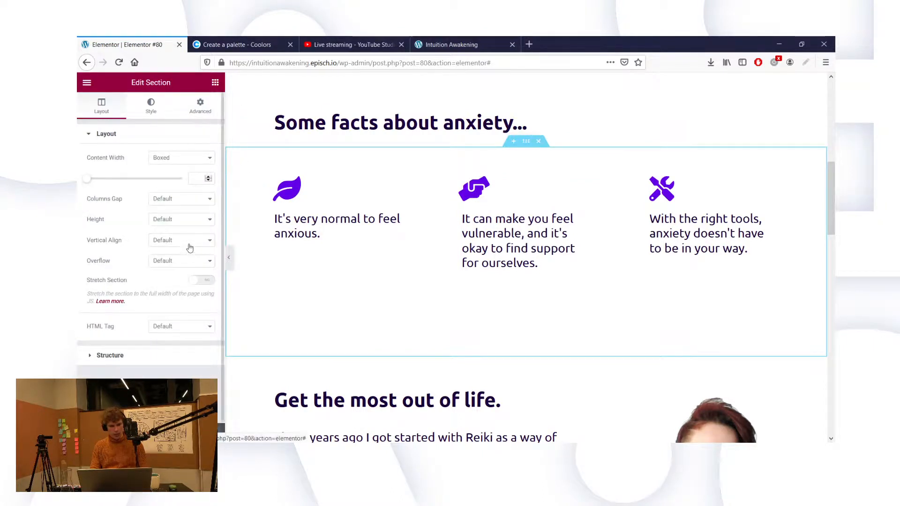
{"action": "left_click", "coordinate": [201, 106]}
{"action": "double_click", "coordinate": [147, 222]}
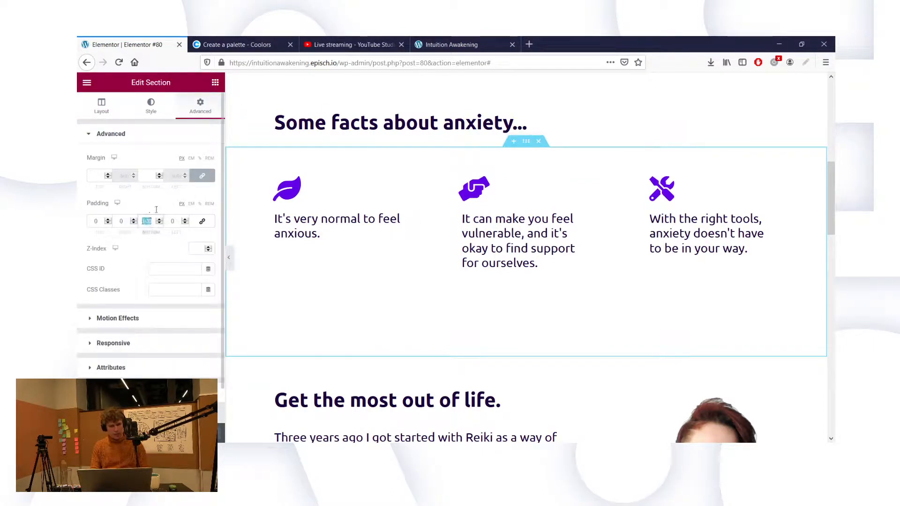
{"action": "type", "text": "60"}
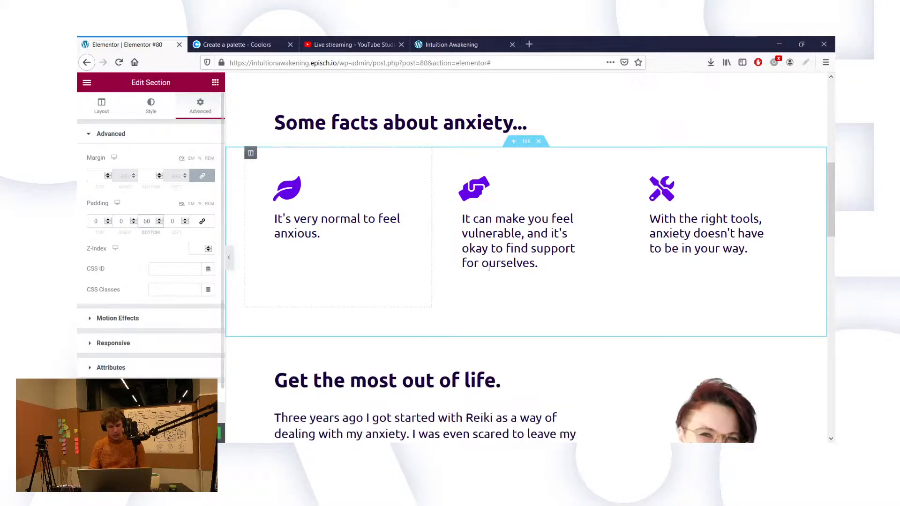
Step: Reduce the facts section's bottom padding to 0 to close the gap before the Reiki section
{"action": "scroll", "coordinate": [493, 187], "scroll_direction": "up", "scroll_amount": 1}
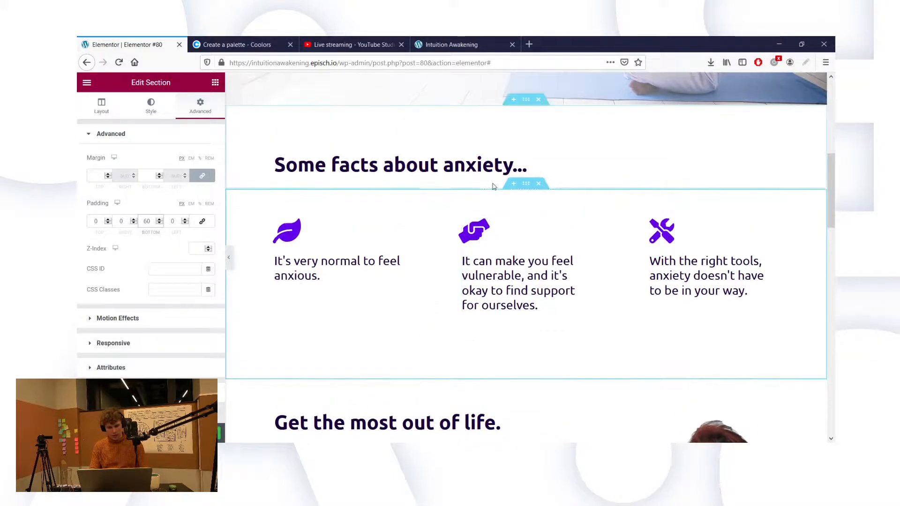
{"action": "scroll", "coordinate": [422, 207], "scroll_direction": "up", "scroll_amount": 2}
{"action": "scroll", "coordinate": [432, 209], "scroll_direction": "down", "scroll_amount": 2}
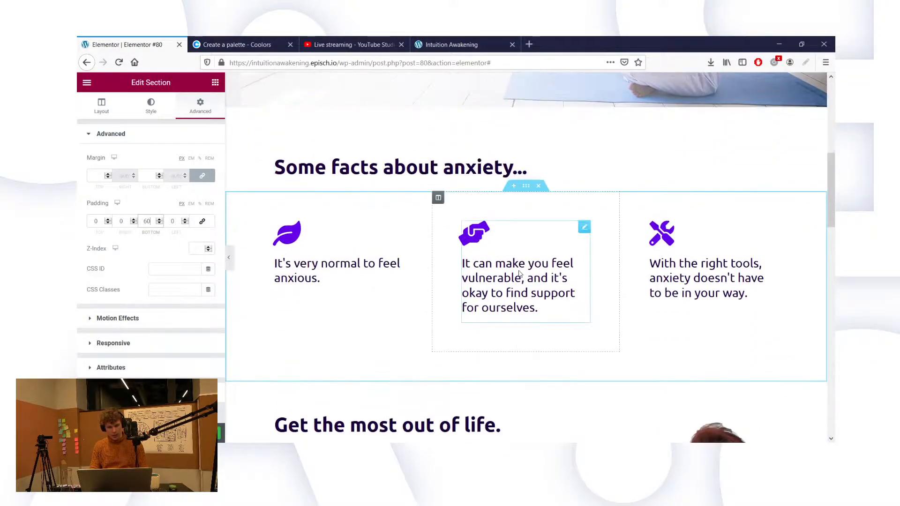
{"action": "key", "text": "BackSpace"}
{"action": "key", "text": "BackSpace"}
{"action": "type", "text": "0"}
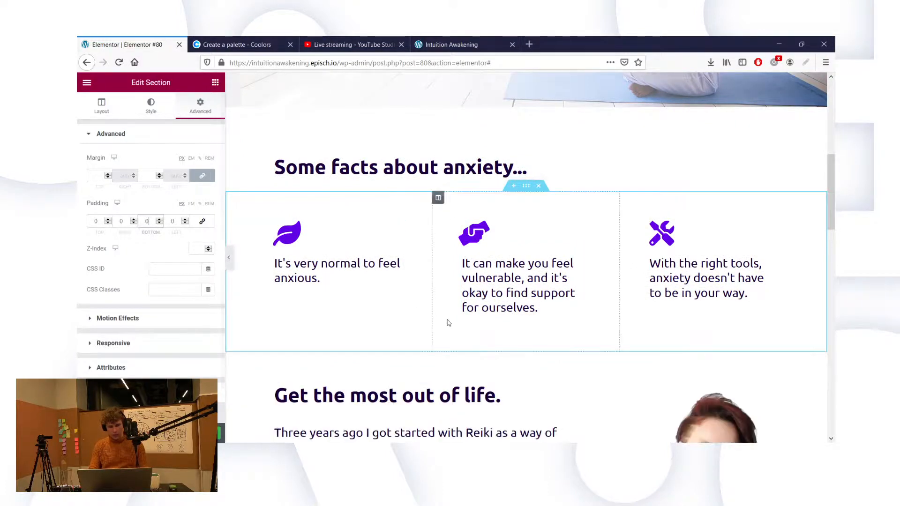
{"action": "scroll", "coordinate": [448, 323], "scroll_direction": "down", "scroll_amount": 2}
{"action": "scroll", "coordinate": [383, 219], "scroll_direction": "up", "scroll_amount": 3}
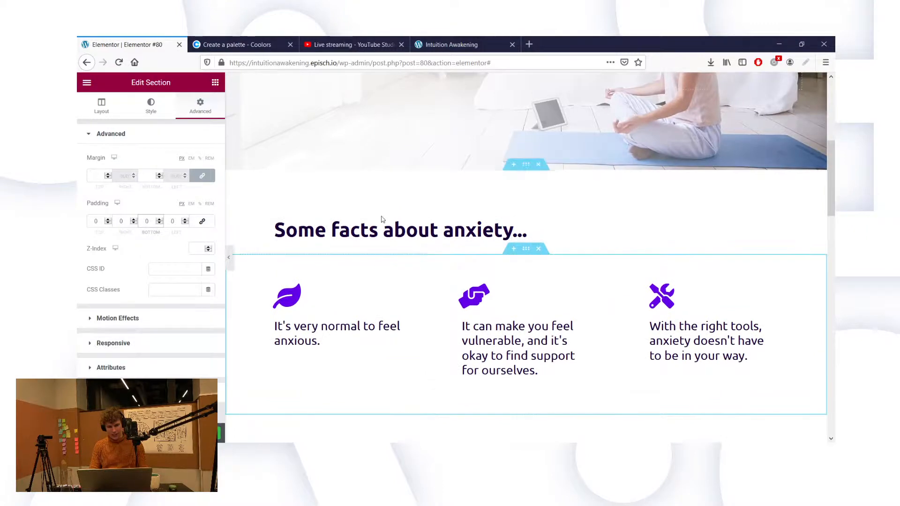
{"action": "scroll", "coordinate": [382, 219], "scroll_direction": "up", "scroll_amount": 5}
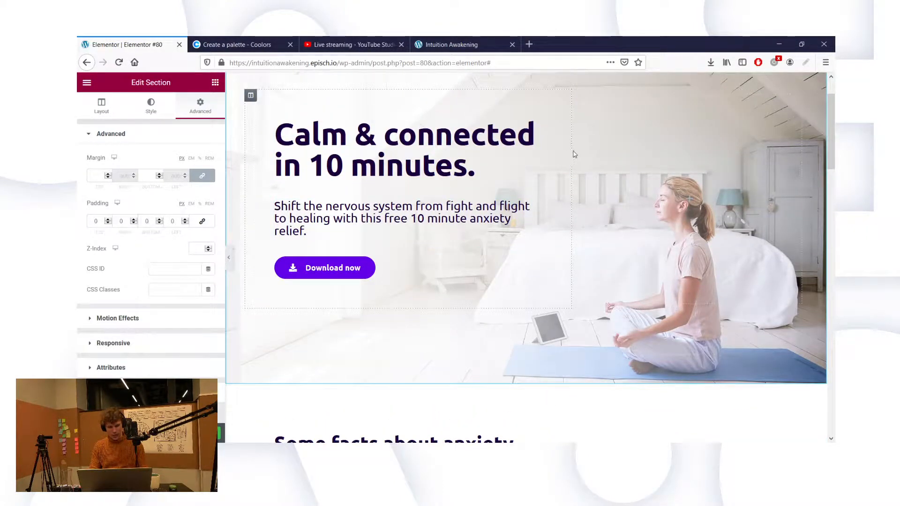
{"action": "key", "text": "ctrl+a"}
Step: Widen the hero text column further, clear the section padding and set Z-Index to 0
{"action": "left_click_drag", "start_coordinate": [571, 148], "coordinate": [586, 150]}
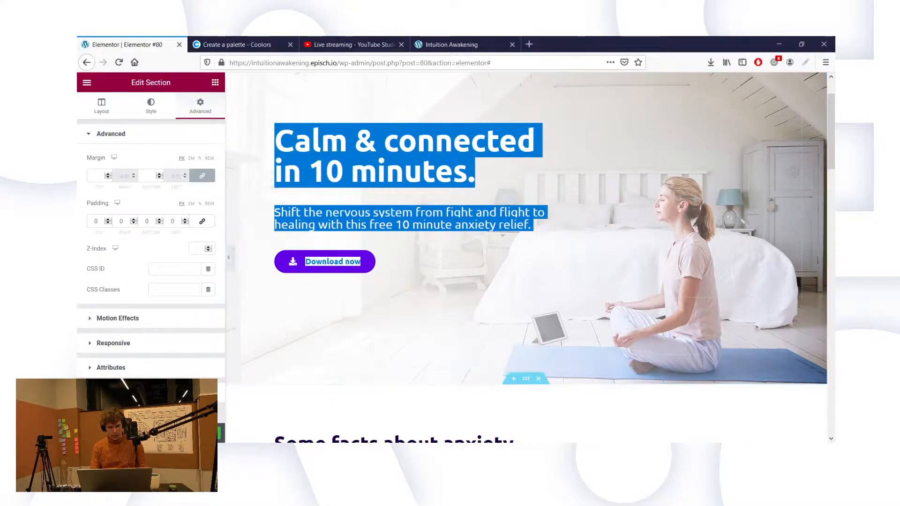
{"action": "left_click", "coordinate": [195, 433]}
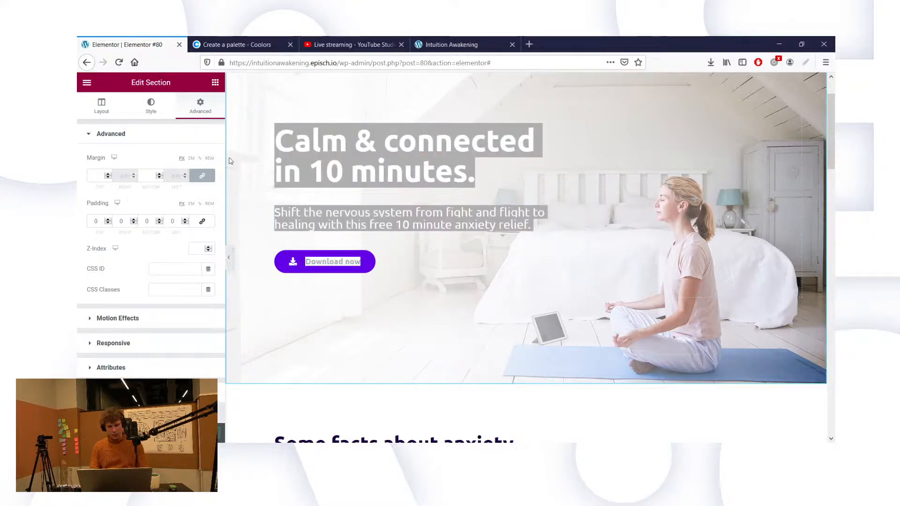
{"action": "scroll", "coordinate": [399, 263], "scroll_direction": "up", "scroll_amount": 2}
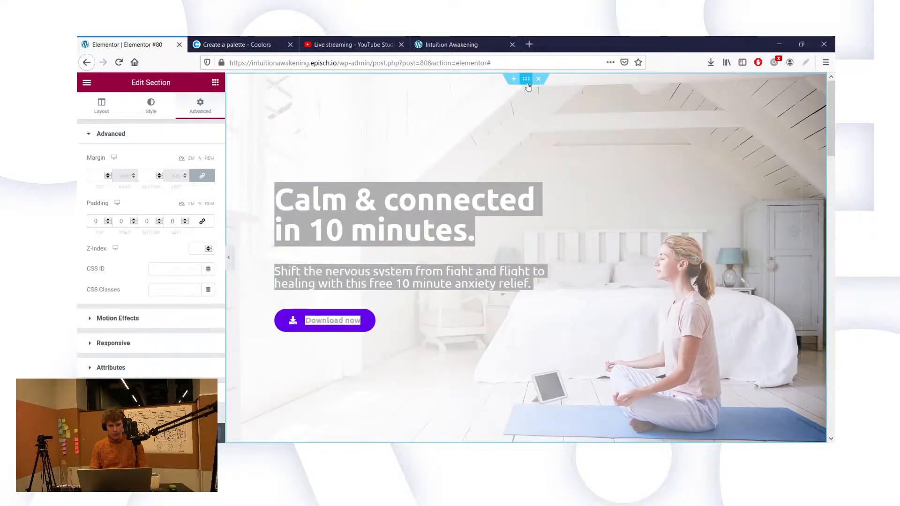
{"action": "key", "text": "ctrl+z"}
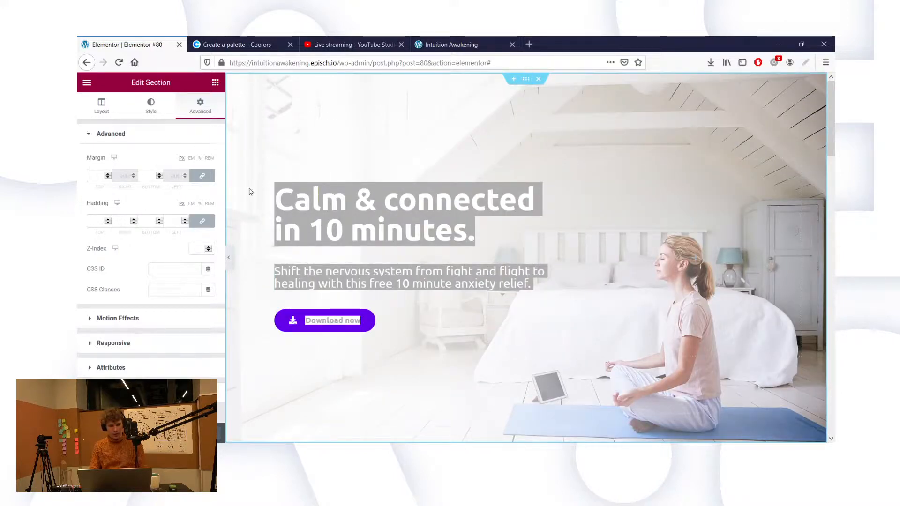
{"action": "type", "text": "0"}
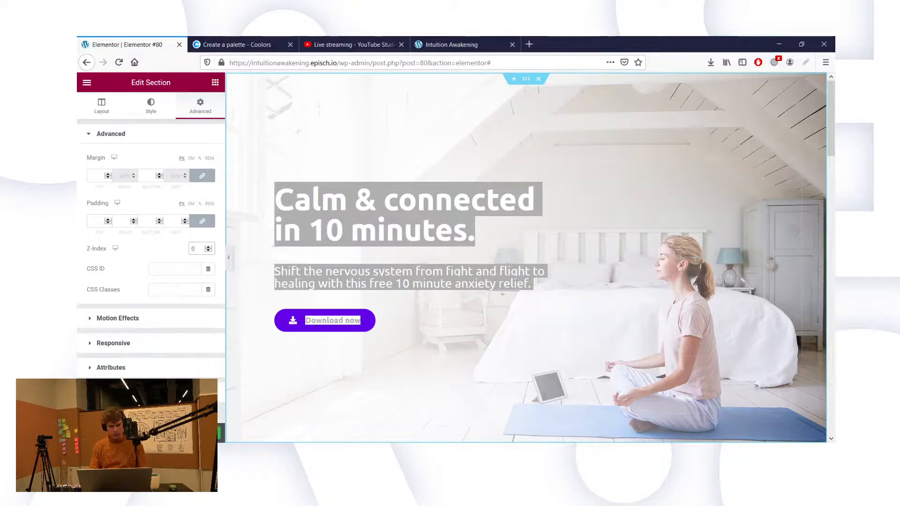
{"action": "left_click", "coordinate": [86, 433]}
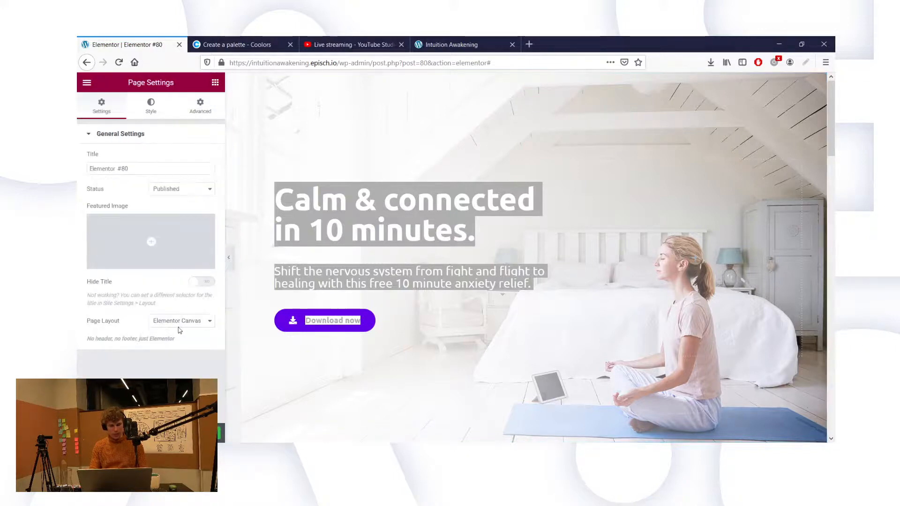
Step: Set the Page Layout to Elementor Full Width so the site header and footer are included
{"action": "left_click", "coordinate": [184, 361]}
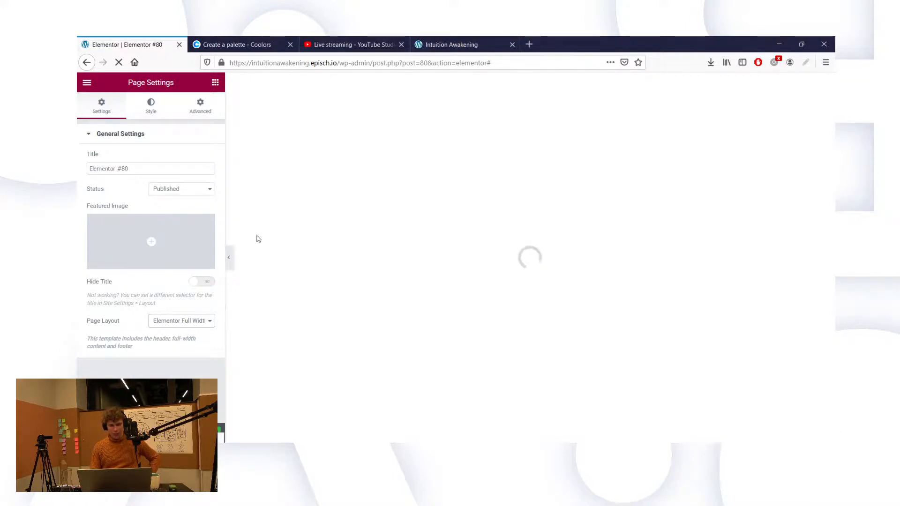
Step: Scroll through the live landing page, then check on the reloading editor
{"action": "left_click", "coordinate": [477, 41]}
{"action": "scroll", "coordinate": [468, 230], "scroll_direction": "down", "scroll_amount": 15}
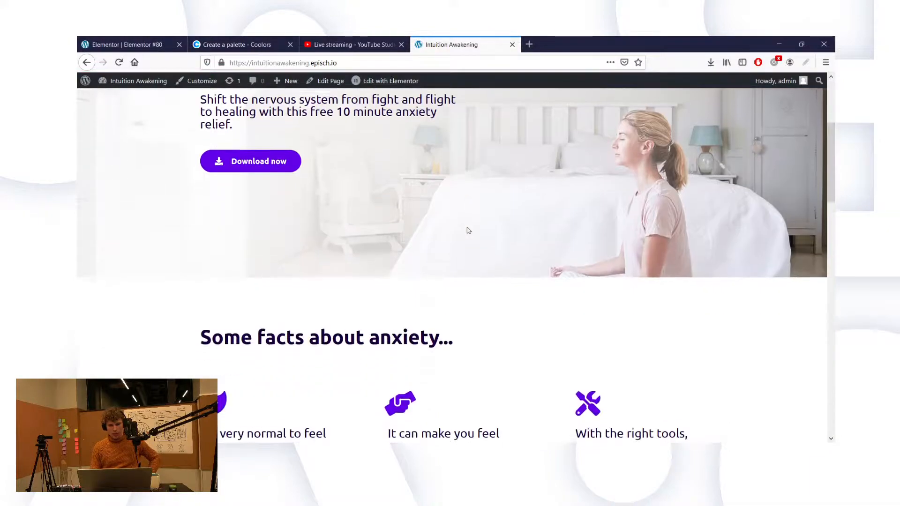
{"action": "scroll", "coordinate": [468, 229], "scroll_direction": "down", "scroll_amount": 12}
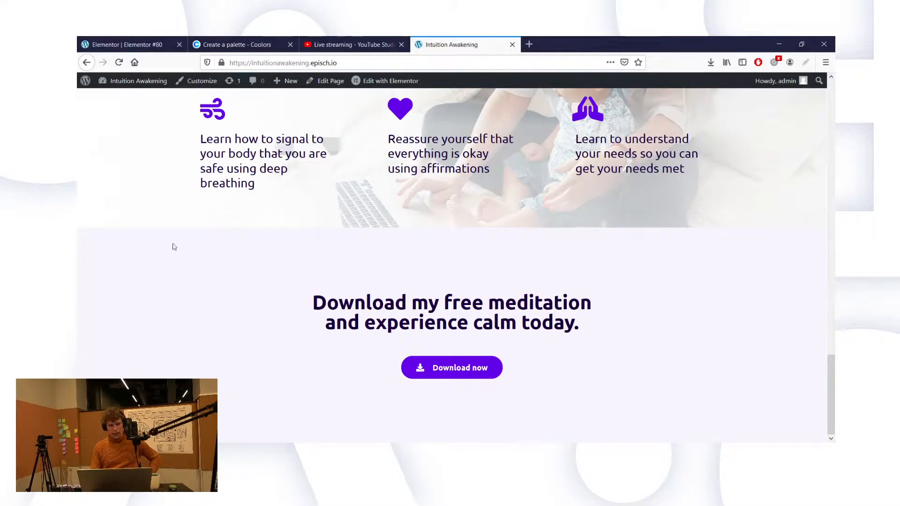
{"action": "scroll", "coordinate": [121, 157], "scroll_direction": "up", "scroll_amount": 3}
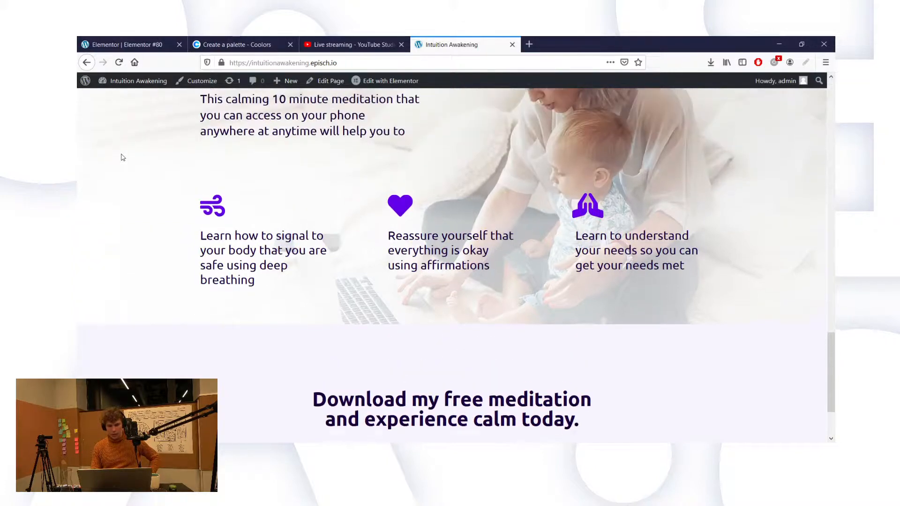
{"action": "left_click", "coordinate": [102, 38]}
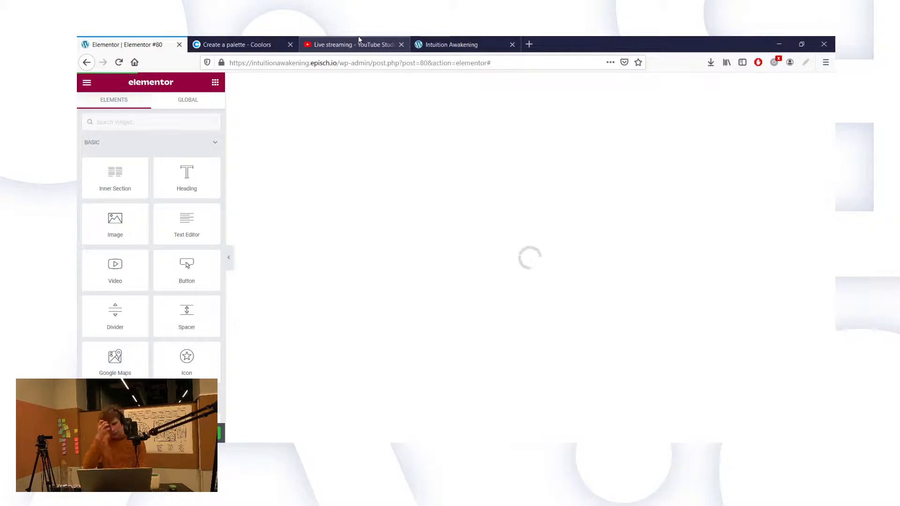
Step: Recheck the live page from hero to download section while confirming the editor has finished loading
{"action": "left_click", "coordinate": [448, 39]}
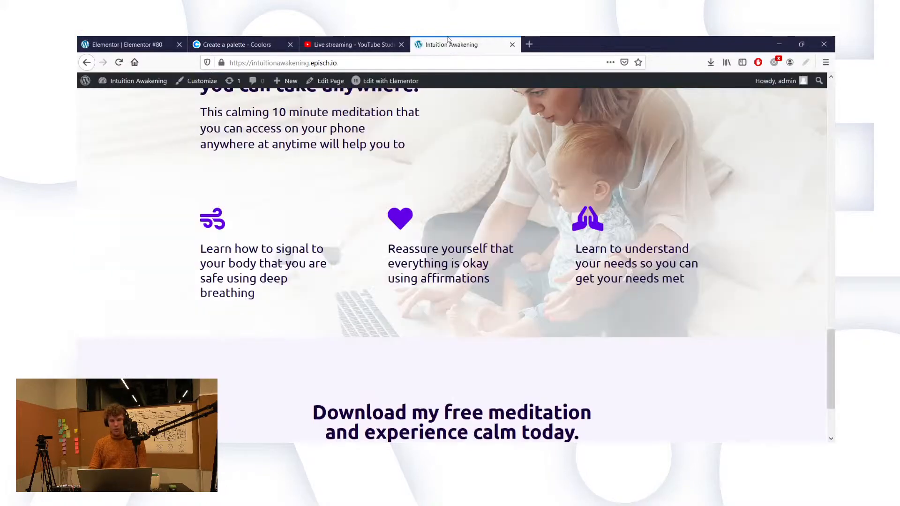
{"action": "scroll", "coordinate": [497, 188], "scroll_direction": "up", "scroll_amount": 15}
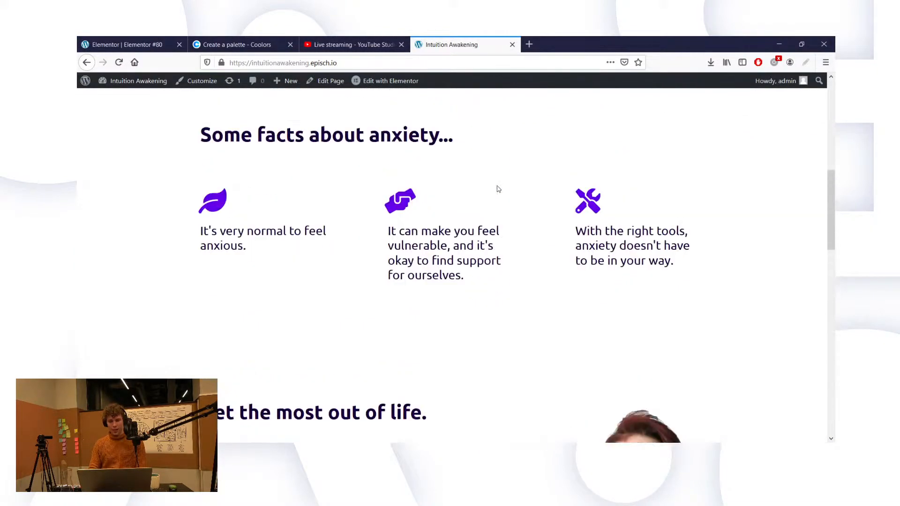
{"action": "scroll", "coordinate": [498, 188], "scroll_direction": "up", "scroll_amount": 3}
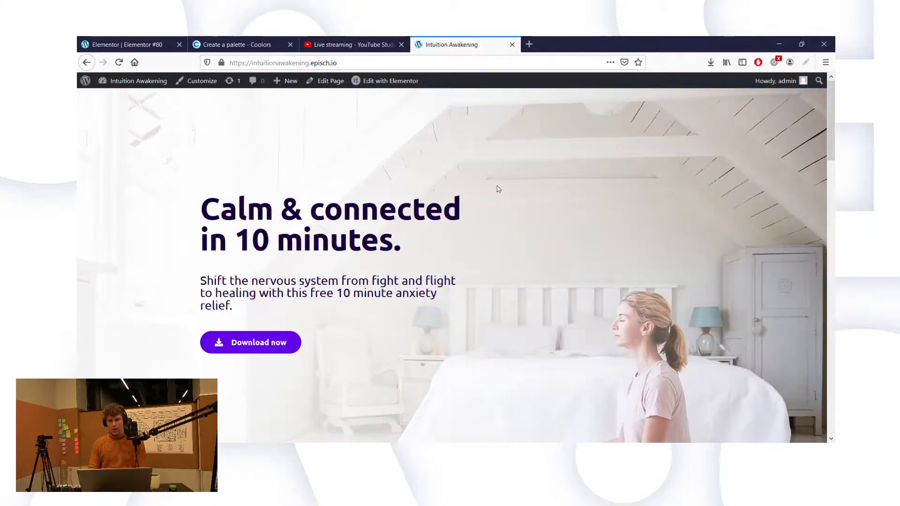
{"action": "scroll", "coordinate": [498, 188], "scroll_direction": "down", "scroll_amount": 2}
{"action": "scroll", "coordinate": [498, 189], "scroll_direction": "down", "scroll_amount": 2}
{"action": "scroll", "coordinate": [498, 189], "scroll_direction": "up", "scroll_amount": 4}
{"action": "left_click", "coordinate": [126, 42]}
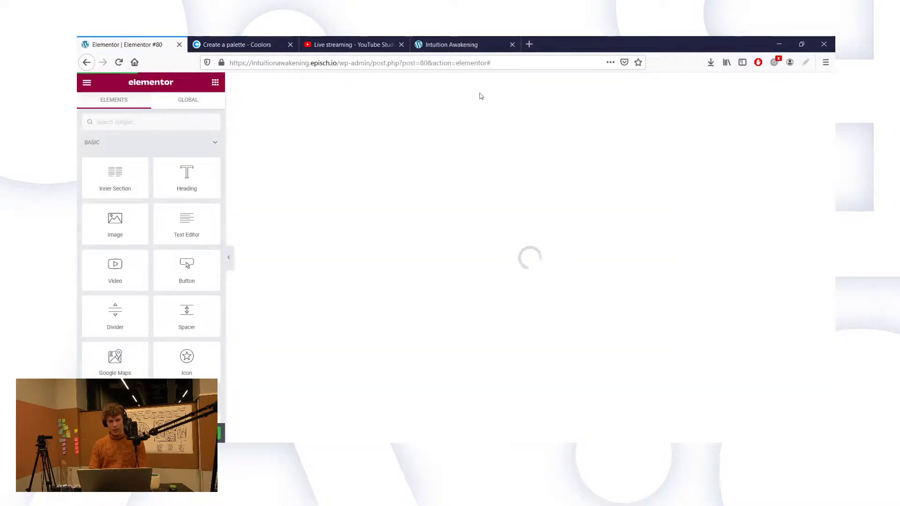
{"action": "left_click", "coordinate": [450, 45]}
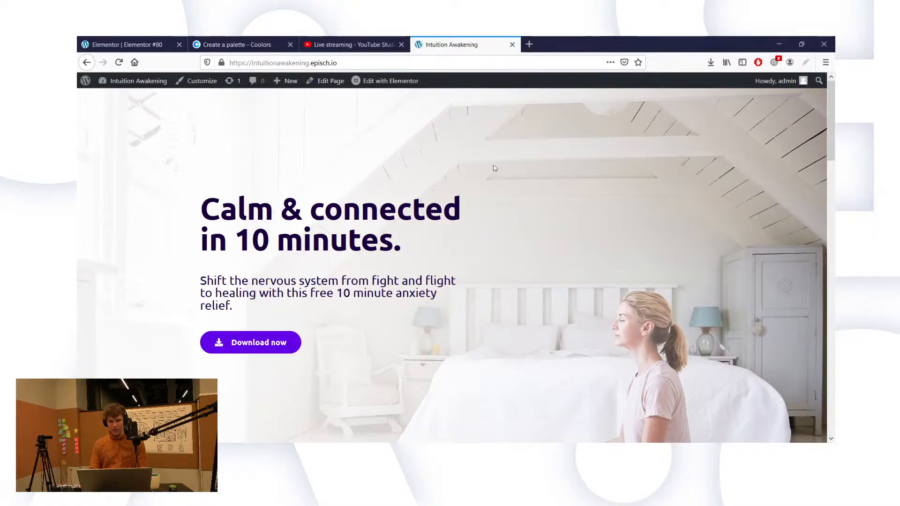
{"action": "scroll", "coordinate": [472, 207], "scroll_direction": "down", "scroll_amount": 2}
{"action": "scroll", "coordinate": [471, 207], "scroll_direction": "up", "scroll_amount": 2}
Step: Unlink the hero section's margins and set its top margin to -40
{"action": "left_click", "coordinate": [132, 43]}
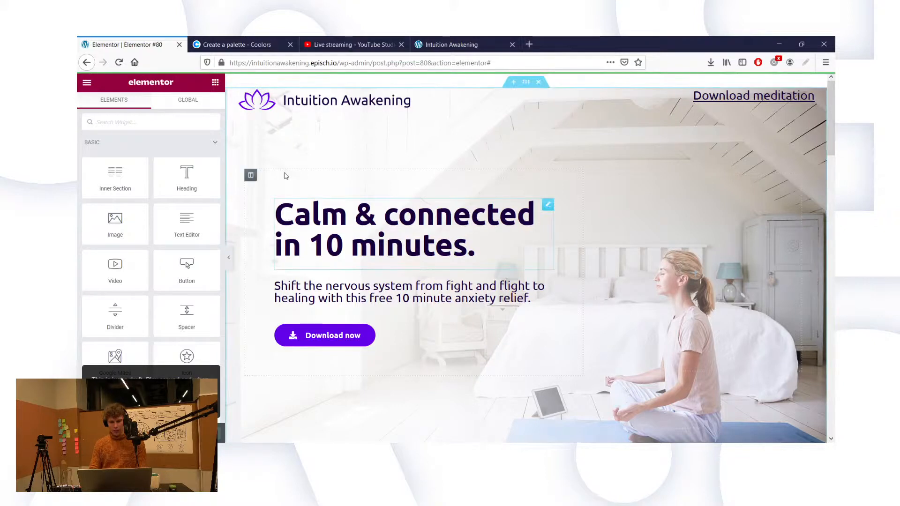
{"action": "right_click", "coordinate": [242, 146]}
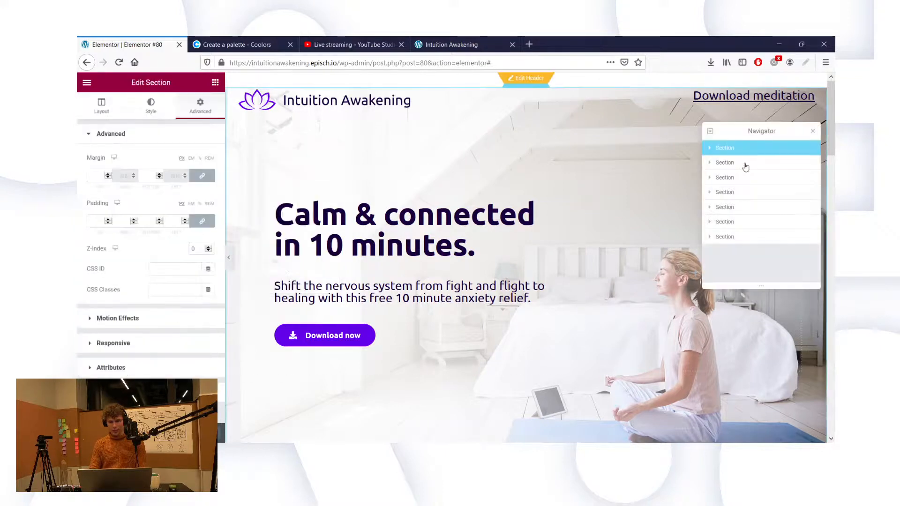
{"action": "left_click", "coordinate": [710, 149]}
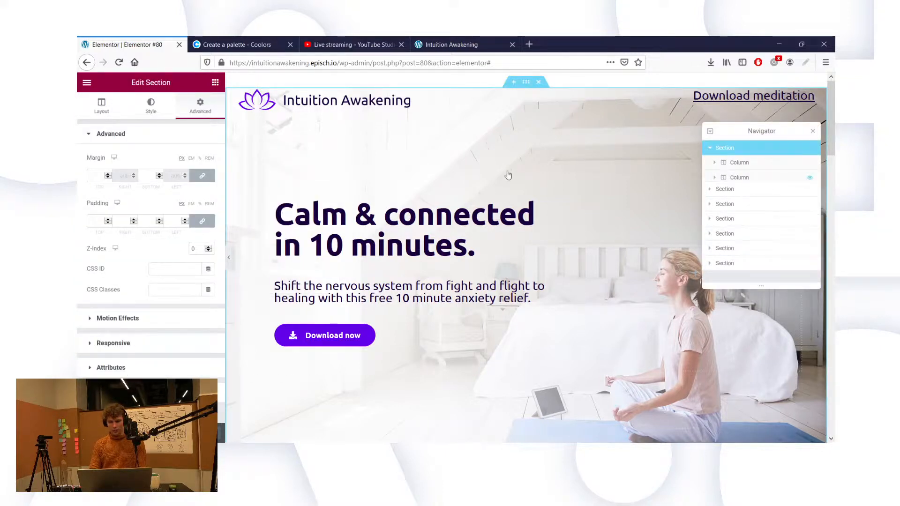
{"action": "left_click", "coordinate": [202, 177]}
{"action": "left_click", "coordinate": [95, 176]}
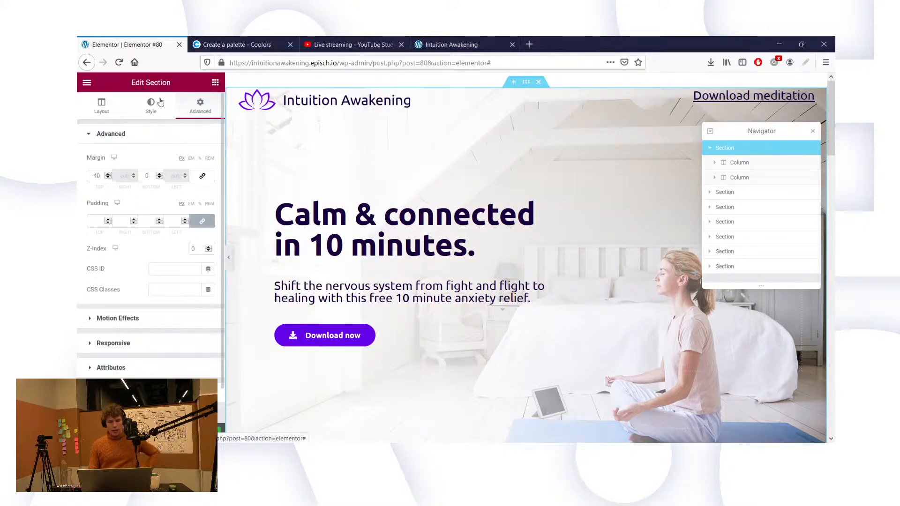
Step: Set the hero background position to Bottom Center and reload the live page to check it
{"action": "left_click", "coordinate": [134, 99]}
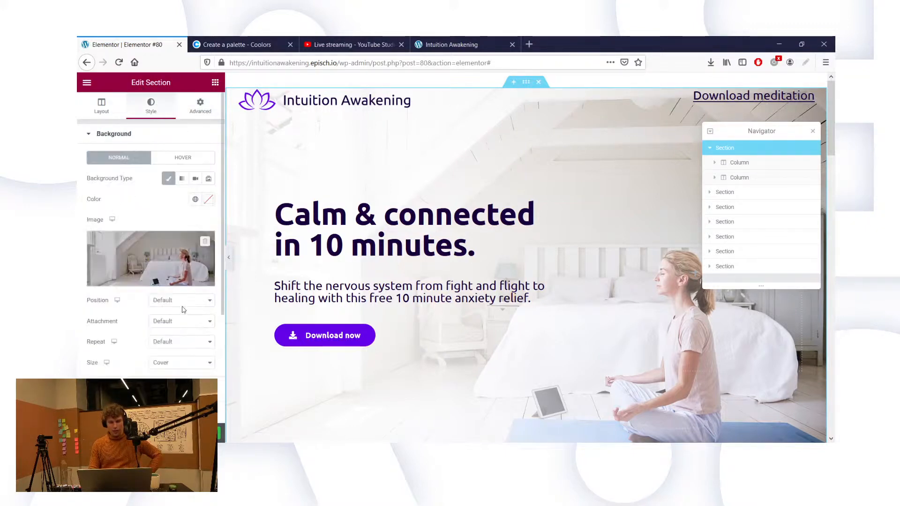
{"action": "left_click", "coordinate": [177, 331]}
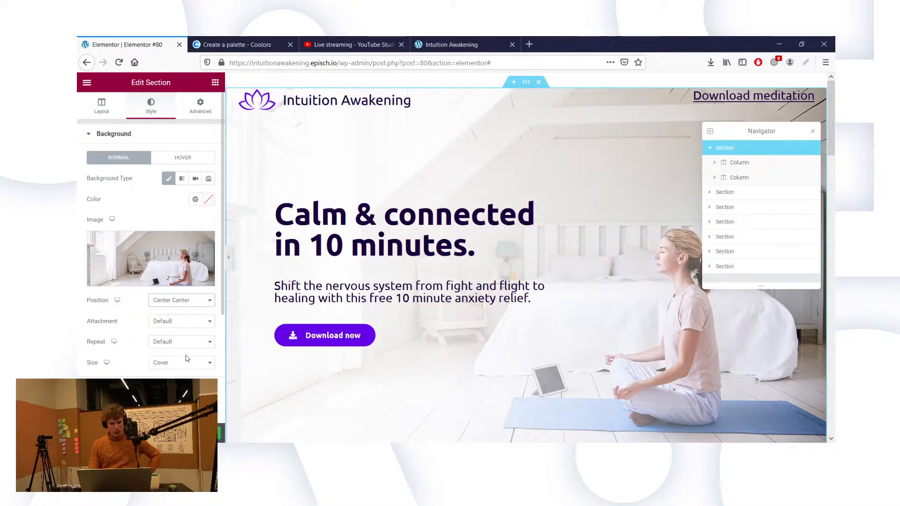
{"action": "left_click", "coordinate": [182, 384]}
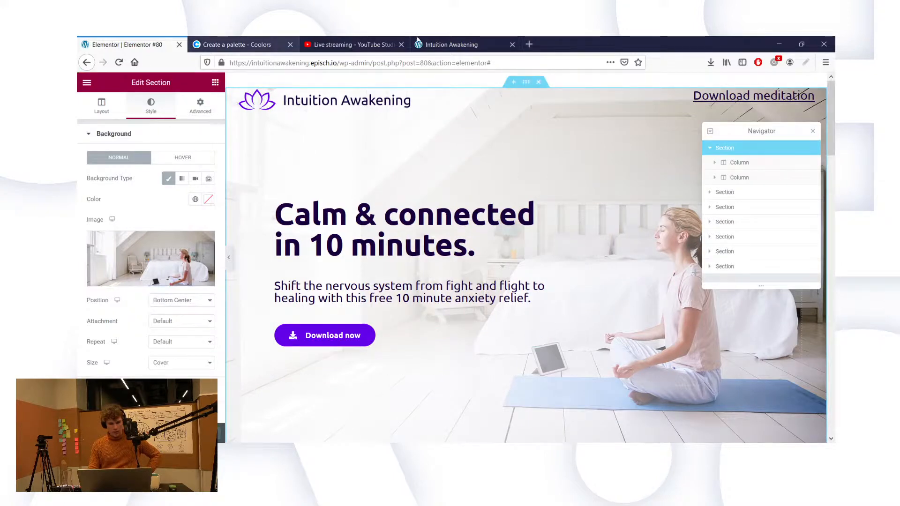
{"action": "left_click", "coordinate": [441, 37]}
{"action": "left_click", "coordinate": [119, 62]}
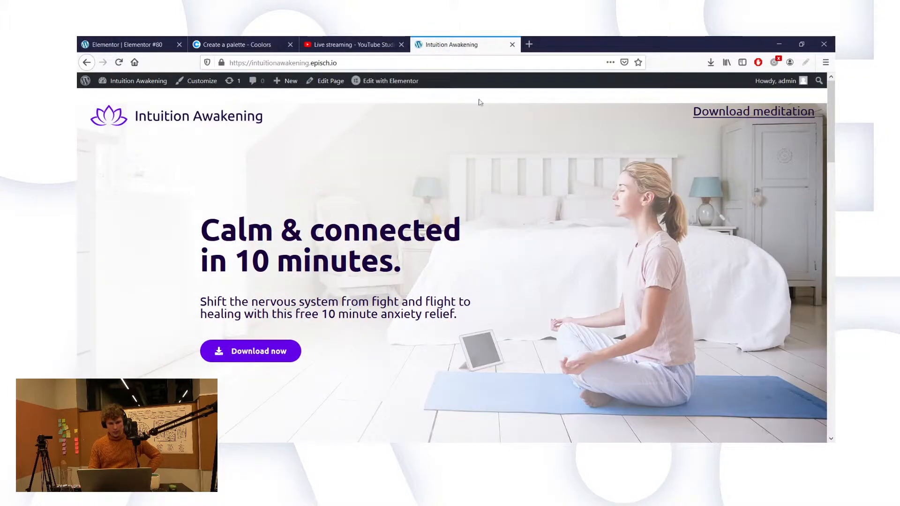
Step: Open the Main Header template in a new tab from the admin bar's Edit with Elementor menu
{"action": "mouse_move", "coordinate": [404, 84]}
{"action": "left_click", "coordinate": [397, 102]}
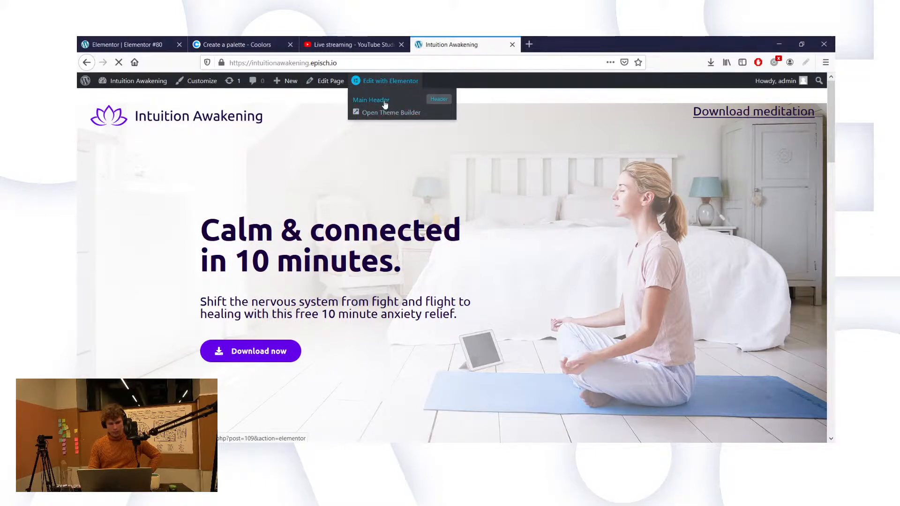
{"action": "middle_click", "coordinate": [394, 103]}
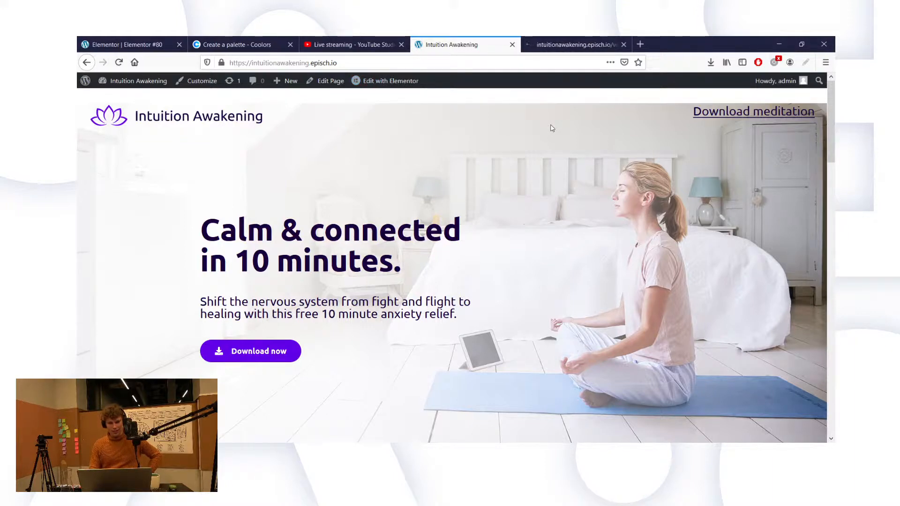
{"action": "scroll", "coordinate": [614, 192], "scroll_direction": "down", "scroll_amount": 2}
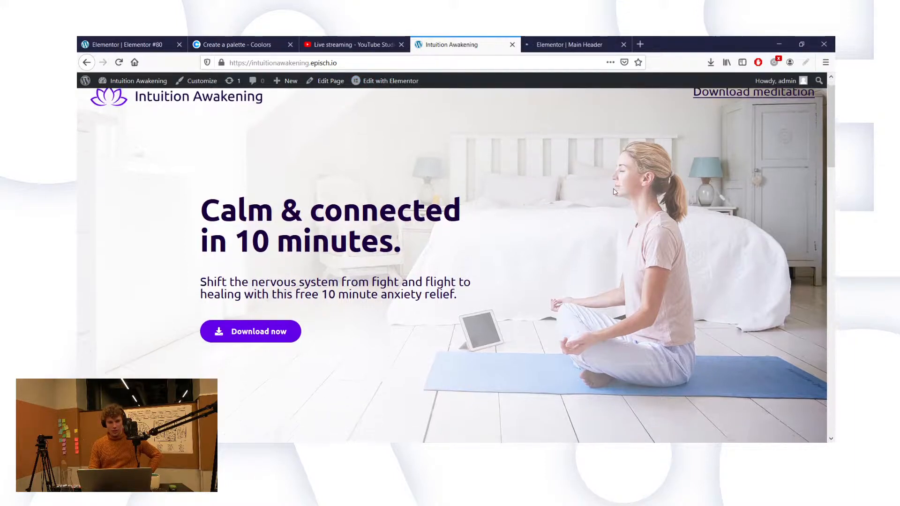
{"action": "scroll", "coordinate": [614, 192], "scroll_direction": "up", "scroll_amount": 2}
{"action": "left_click", "coordinate": [587, 43]}
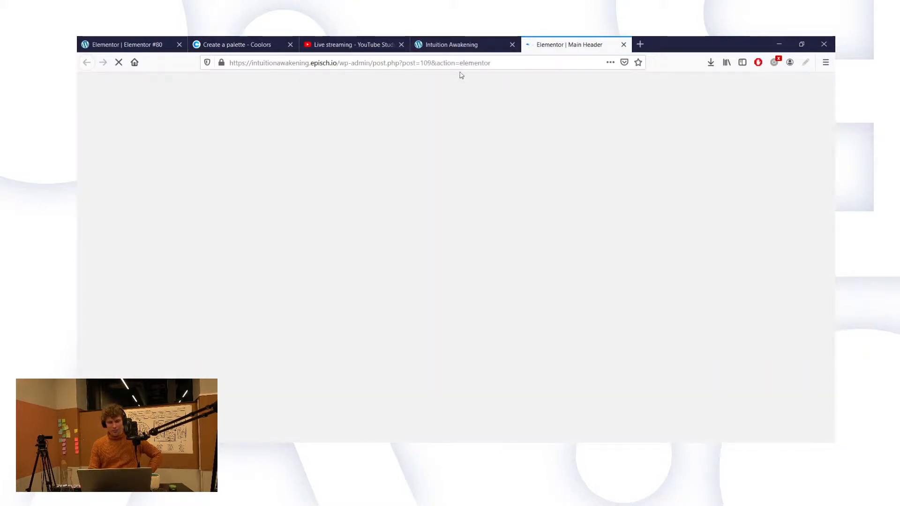
Step: Scroll through the live landing page top to bottom, then go to the Main Header editor
{"action": "left_click", "coordinate": [452, 45]}
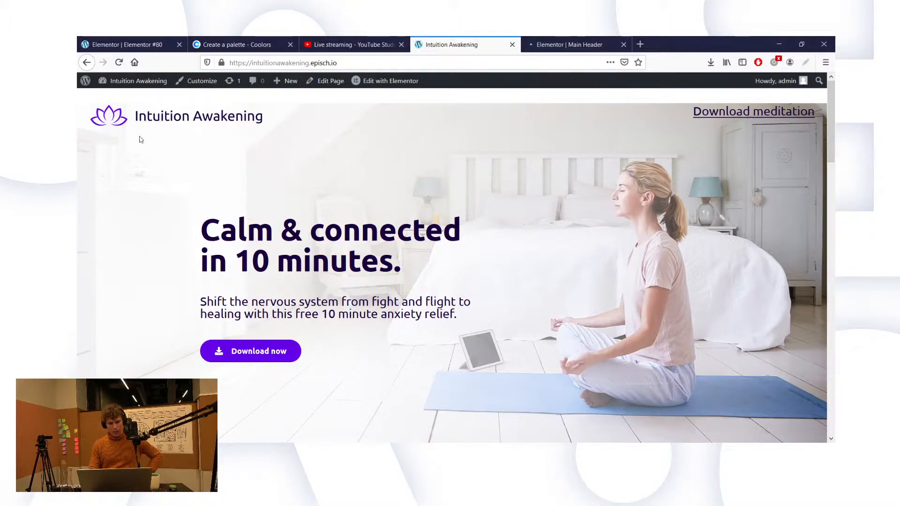
{"action": "scroll", "coordinate": [444, 215], "scroll_direction": "down", "scroll_amount": 5}
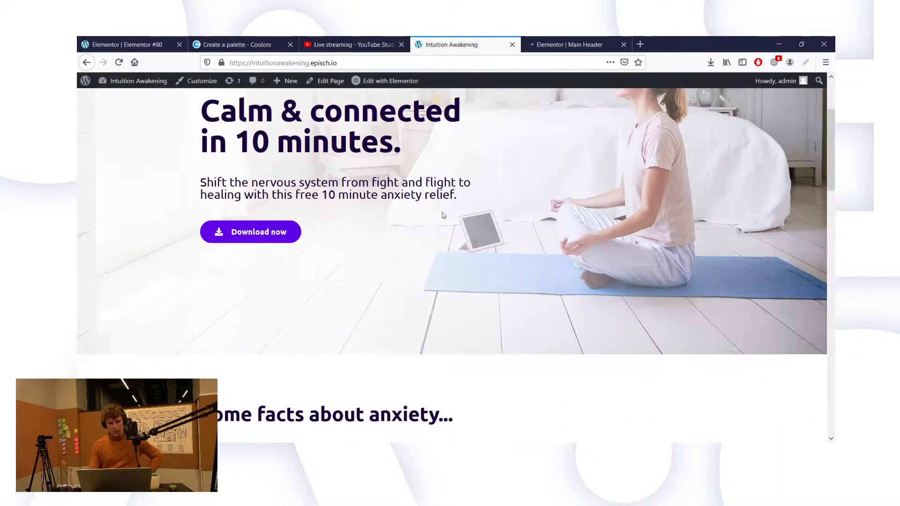
{"action": "scroll", "coordinate": [513, 301], "scroll_direction": "down", "scroll_amount": 5}
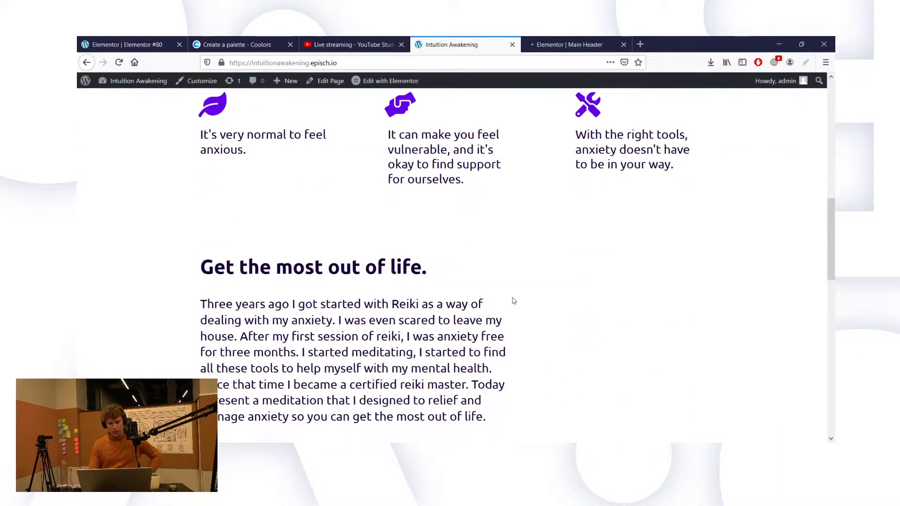
{"action": "scroll", "coordinate": [581, 315], "scroll_direction": "down", "scroll_amount": 6}
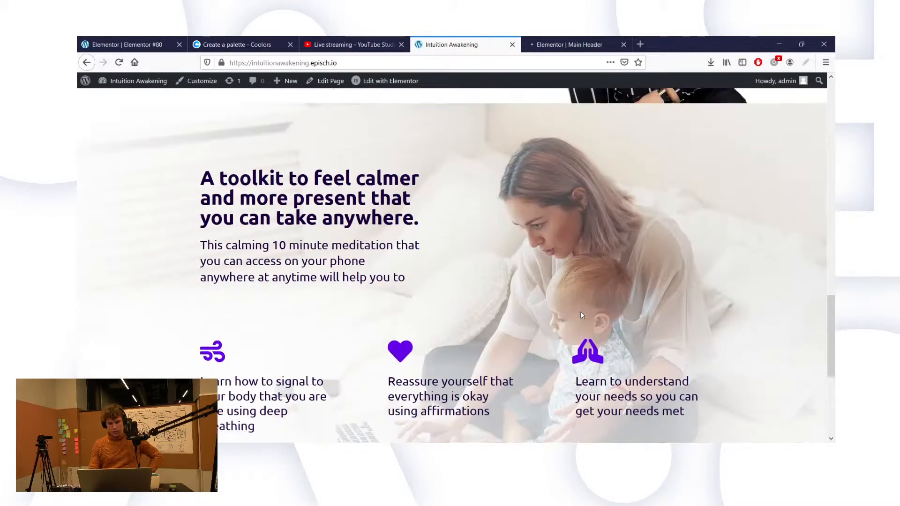
{"action": "scroll", "coordinate": [582, 315], "scroll_direction": "up", "scroll_amount": 2}
{"action": "scroll", "coordinate": [582, 315], "scroll_direction": "up", "scroll_amount": 4}
{"action": "scroll", "coordinate": [582, 315], "scroll_direction": "down", "scroll_amount": 7}
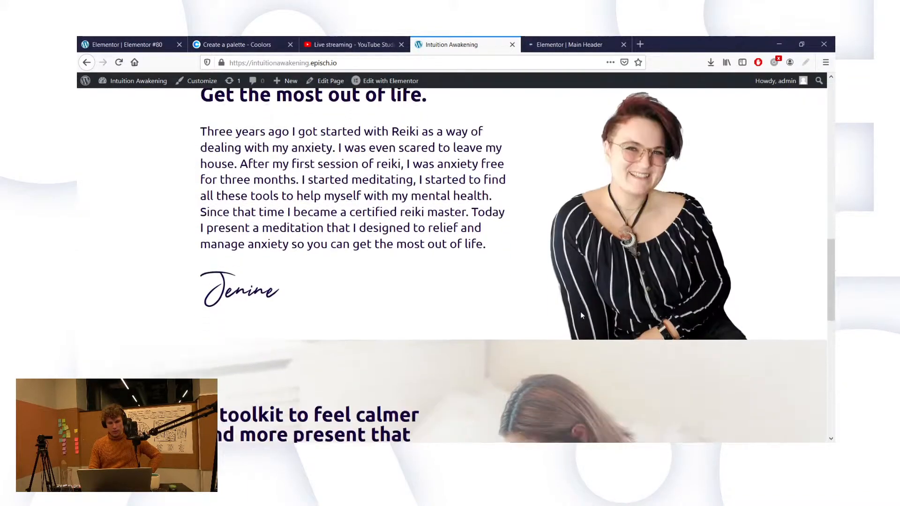
{"action": "scroll", "coordinate": [580, 311], "scroll_direction": "down", "scroll_amount": 4}
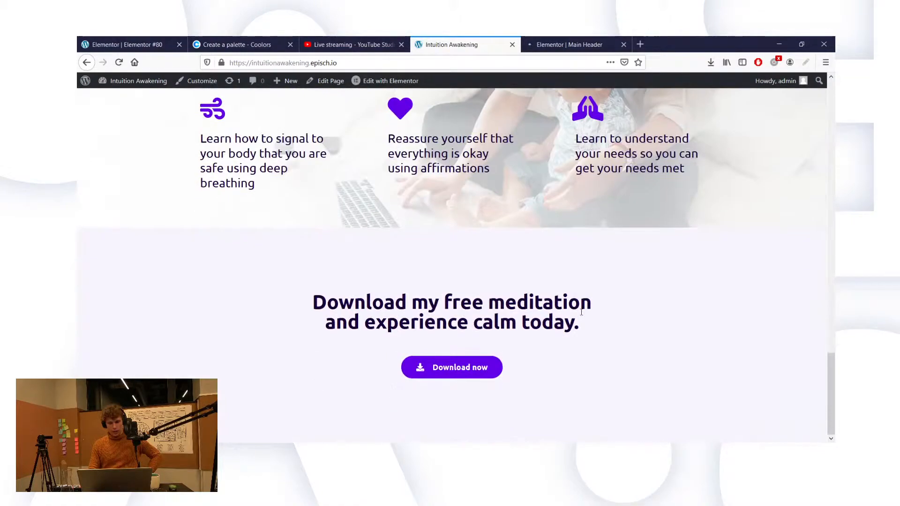
{"action": "scroll", "coordinate": [580, 311], "scroll_direction": "up", "scroll_amount": 8}
{"action": "scroll", "coordinate": [582, 312], "scroll_direction": "up", "scroll_amount": 5}
{"action": "left_click", "coordinate": [557, 44]}
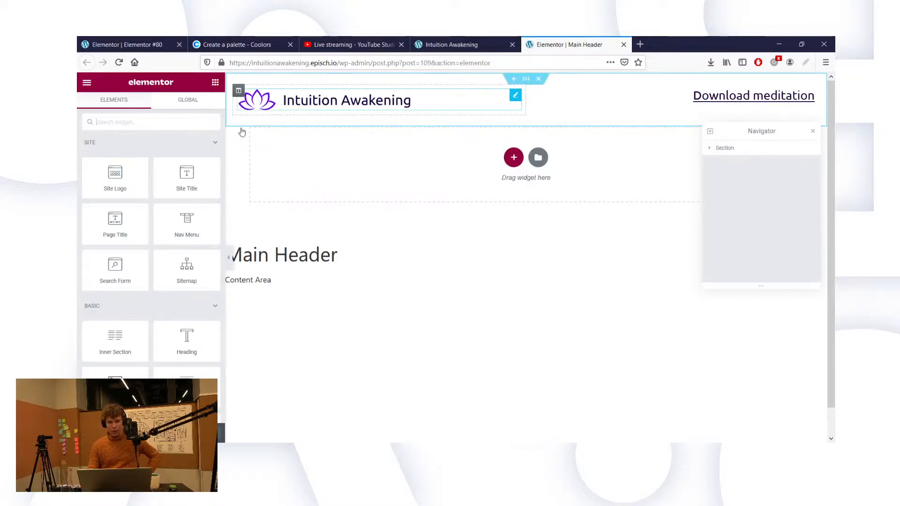
Step: Select the header's Intuition Awakening logo and change its Style width from 350 to 250
{"action": "left_click", "coordinate": [246, 106]}
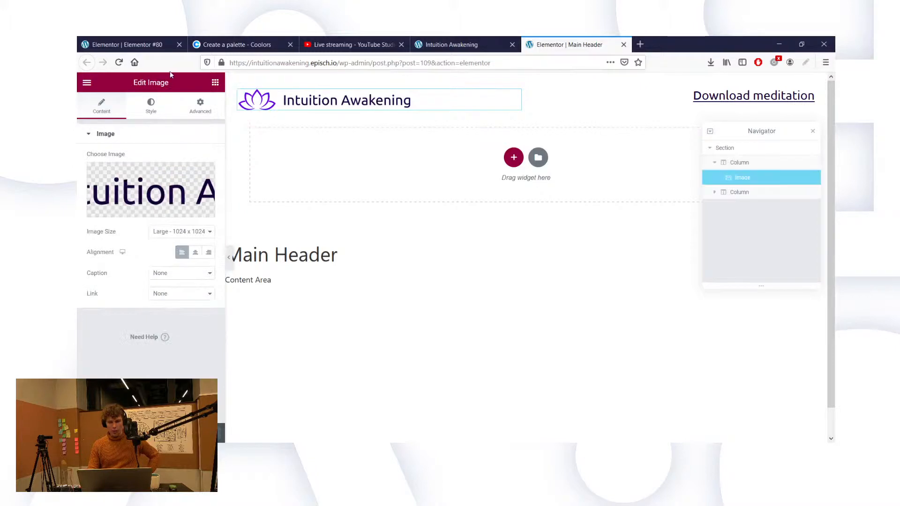
{"action": "left_click", "coordinate": [201, 110]}
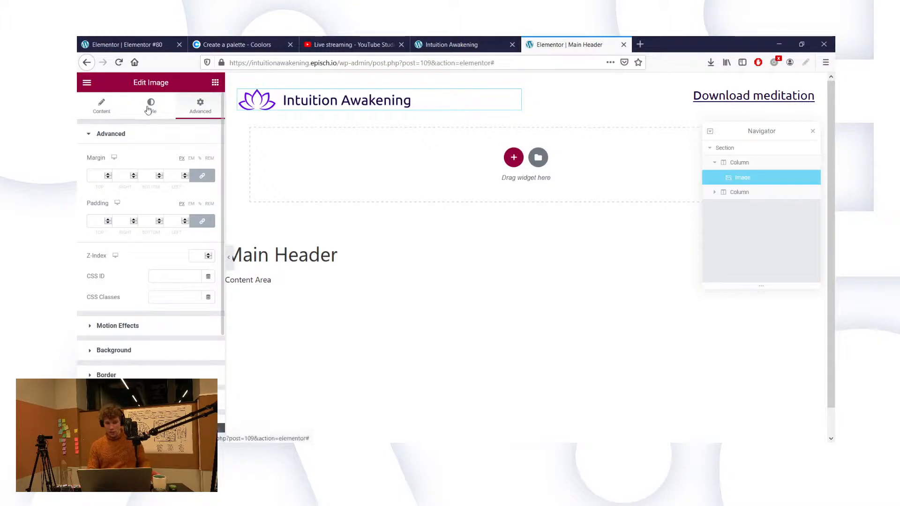
{"action": "left_click", "coordinate": [106, 109]}
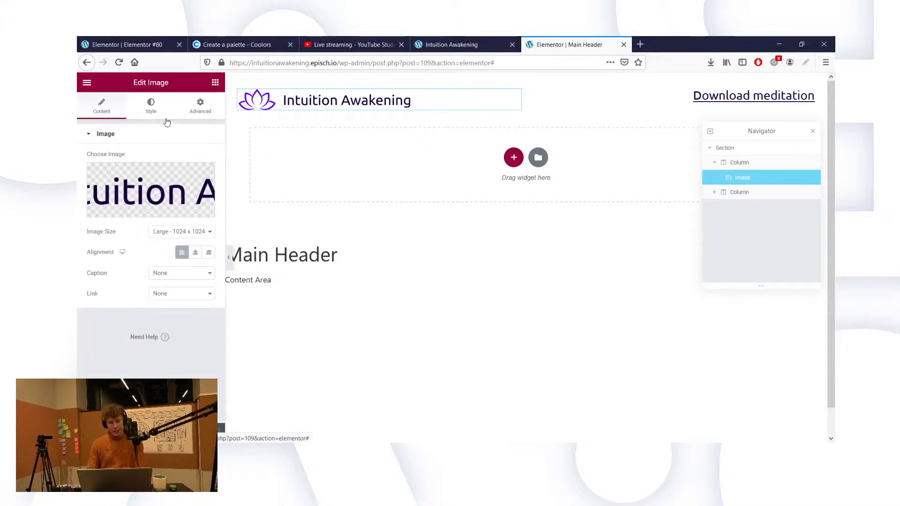
{"action": "left_click", "coordinate": [139, 101]}
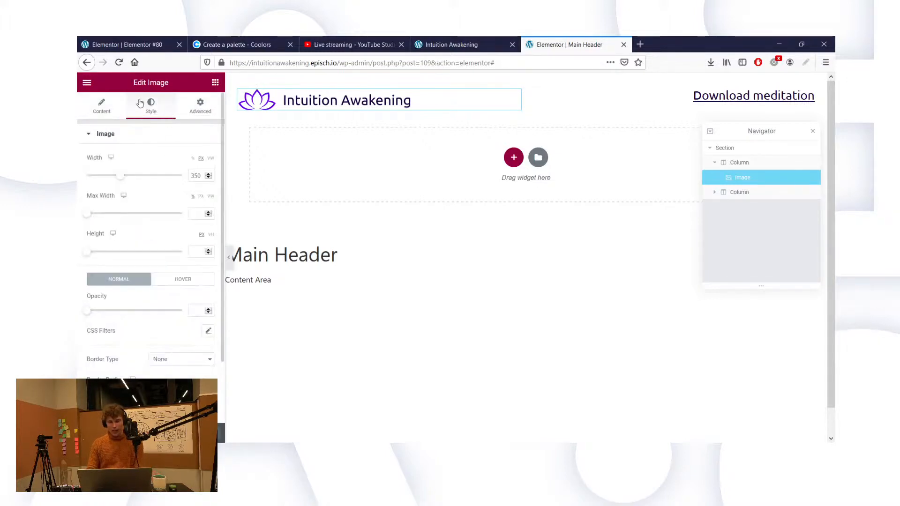
{"action": "left_click", "coordinate": [192, 175]}
{"action": "key", "text": "Delete"}
{"action": "type", "text": "2"}
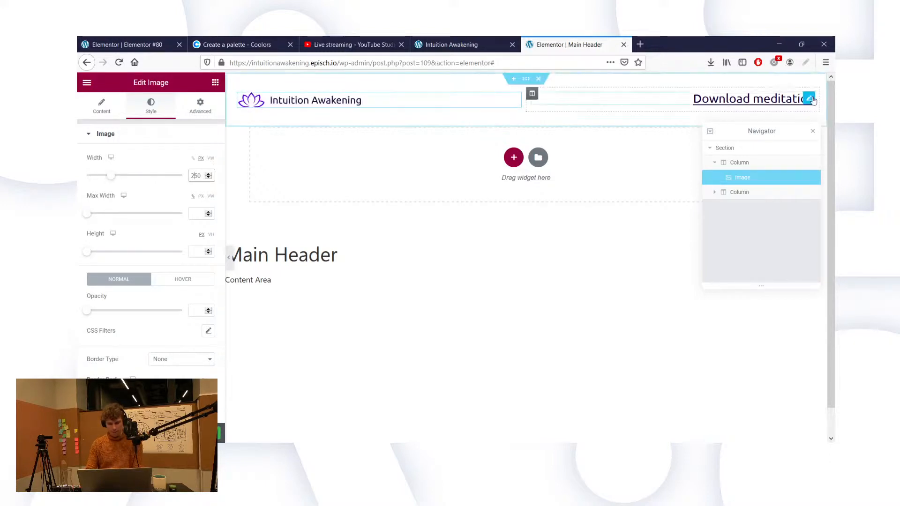
Step: Open the Typography settings of the 'Download meditation' heading in the header
{"action": "left_click", "coordinate": [812, 98]}
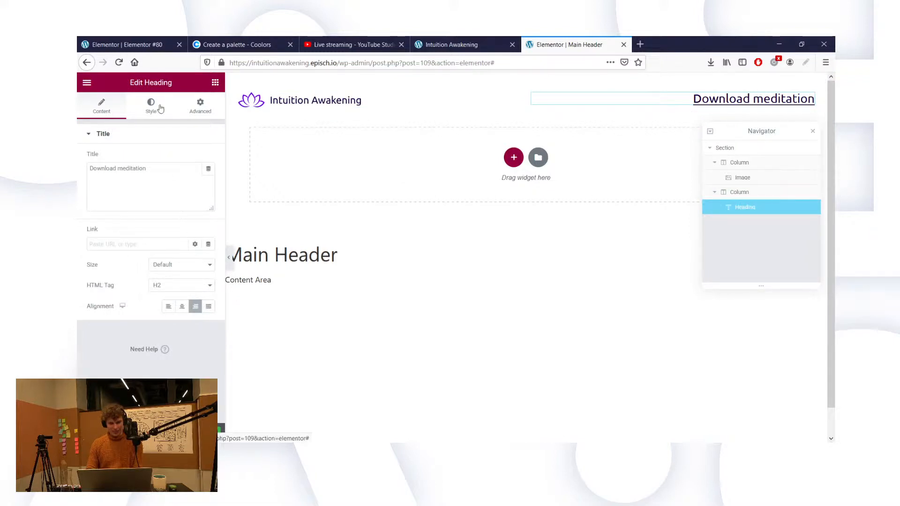
{"action": "left_click", "coordinate": [158, 107]}
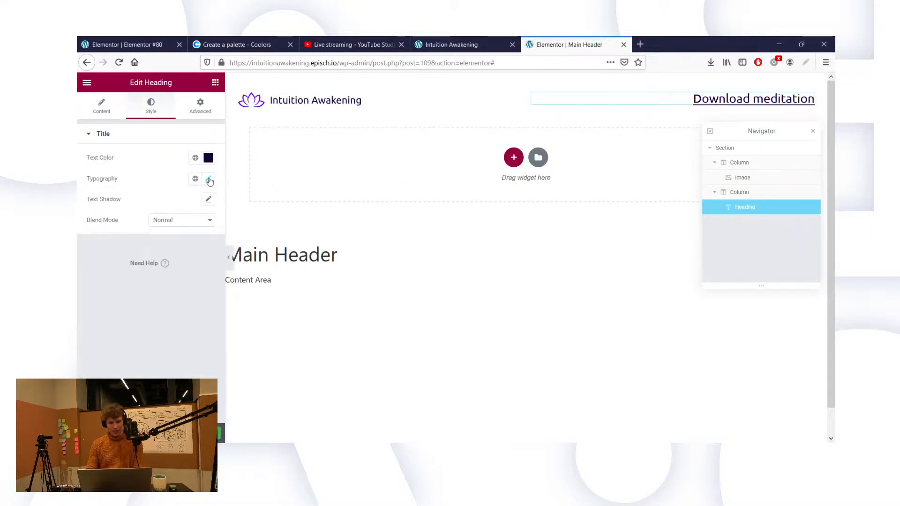
{"action": "left_click", "coordinate": [210, 180]}
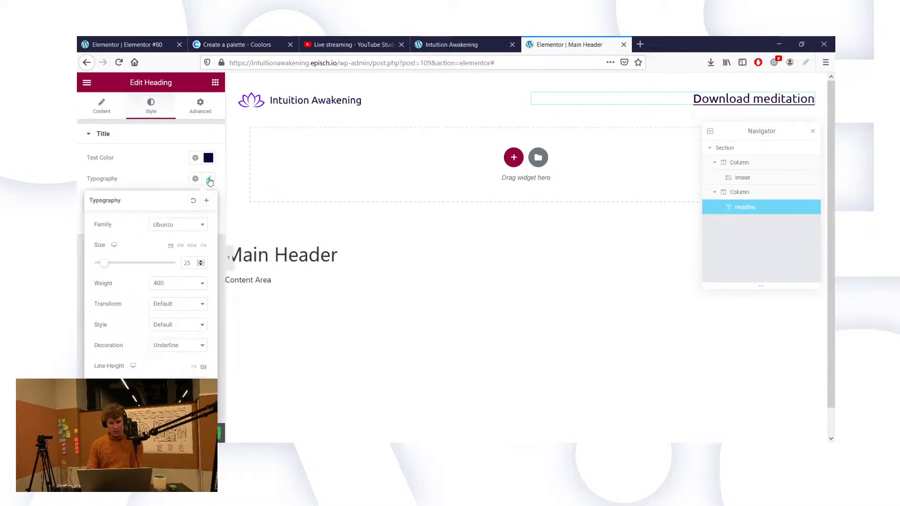
Step: Set the heading's font size to 16 px and update the header
{"action": "left_click", "coordinate": [190, 263]}
{"action": "key", "text": "BackSpace"}
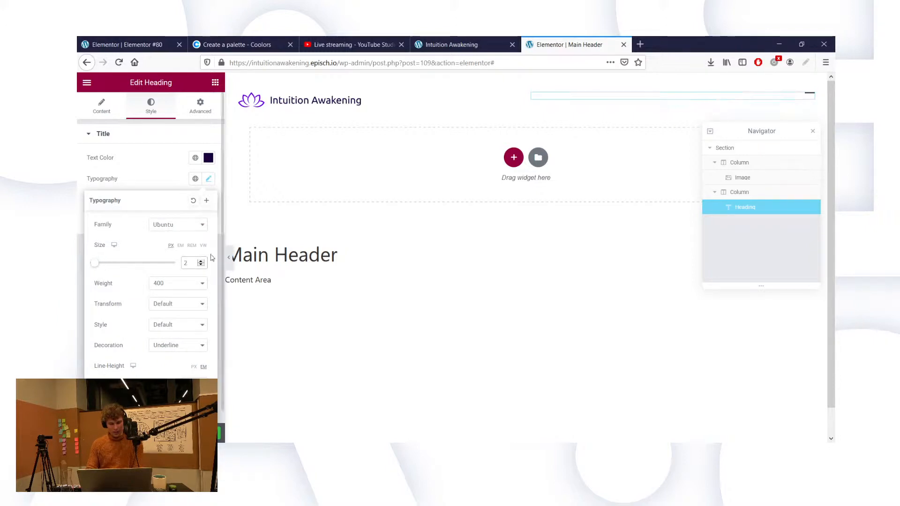
{"action": "type", "text": "0"}
{"action": "key", "text": "BackSpace"}
{"action": "key", "text": "BackSpace"}
{"action": "type", "text": "15"}
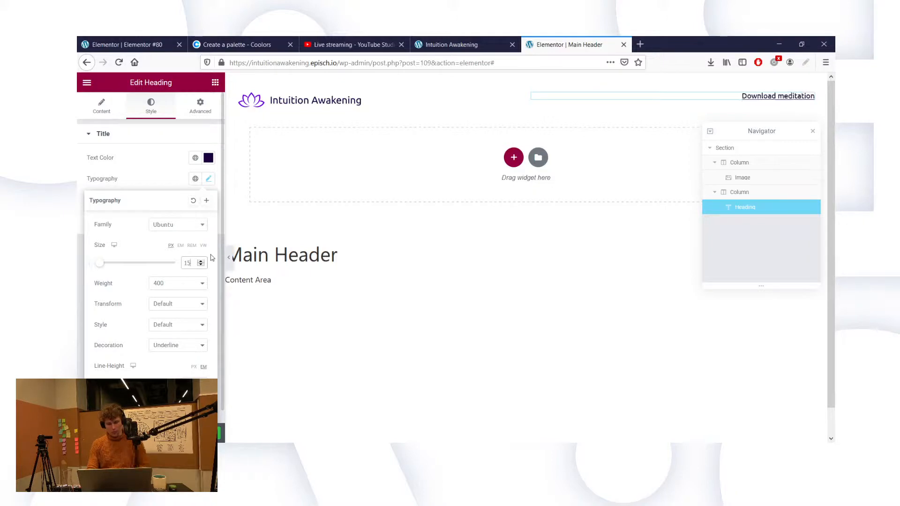
{"action": "key", "text": "BackSpace"}
{"action": "key", "text": "BackSpace"}
{"action": "type", "text": "20"}
{"action": "double_click", "coordinate": [187, 264]}
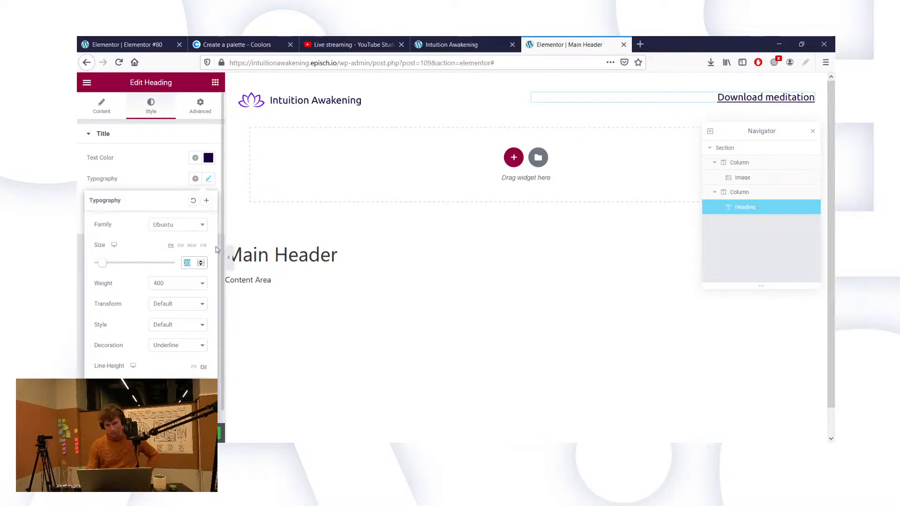
{"action": "type", "text": "1"}
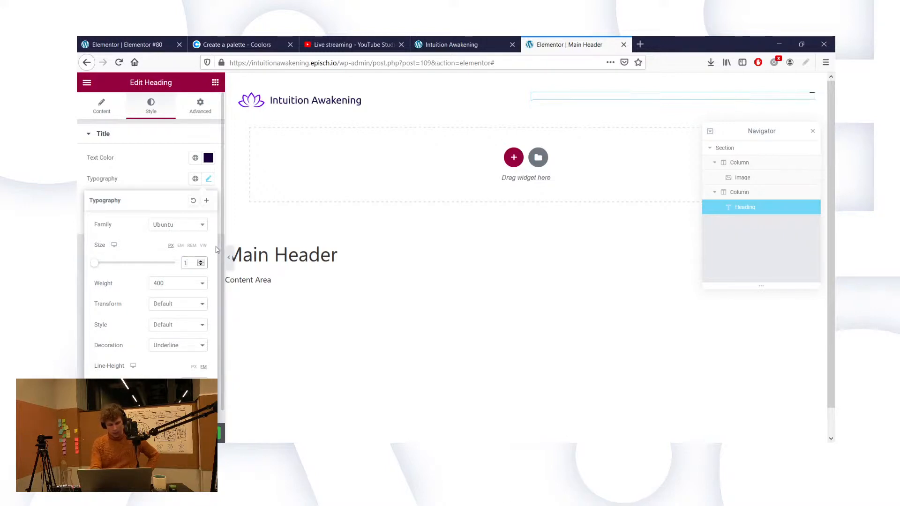
{"action": "type", "text": "8"}
{"action": "key", "text": "BackSpace"}
{"action": "type", "text": "7"}
{"action": "key", "text": "BackSpace"}
{"action": "type", "text": "6"}
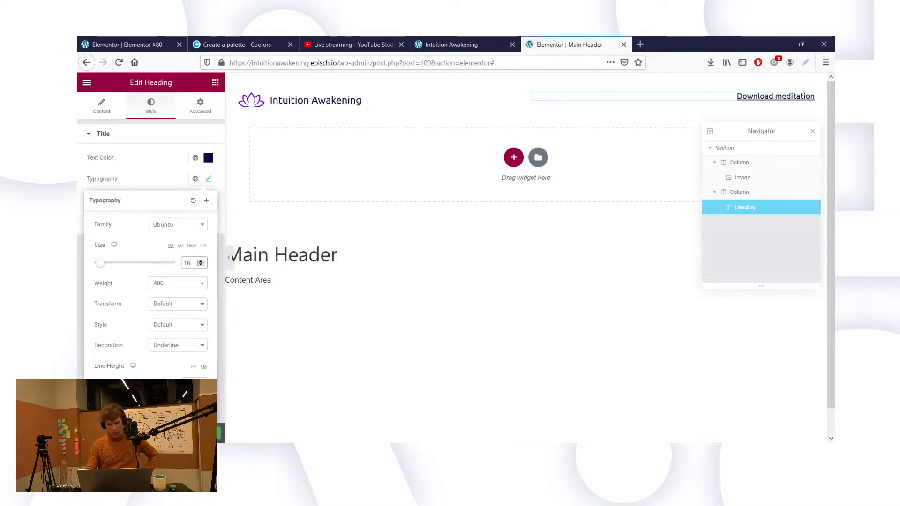
{"action": "left_click", "coordinate": [197, 433]}
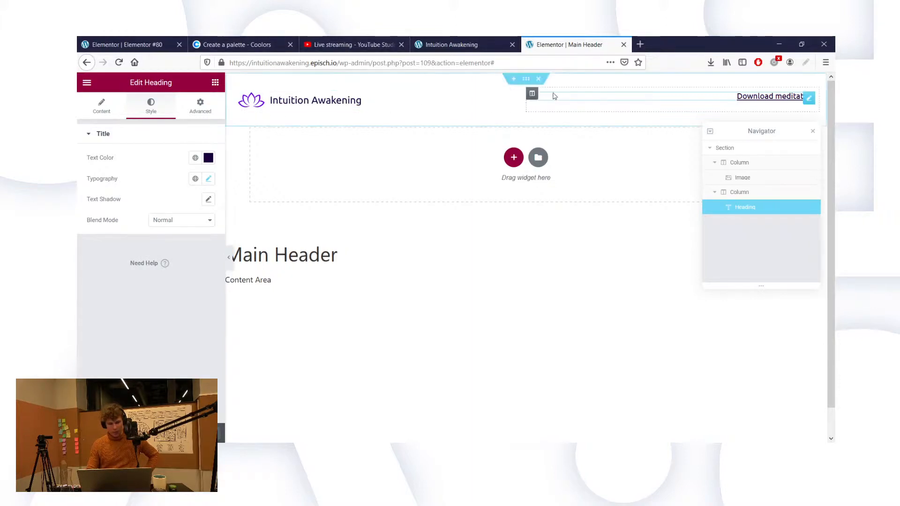
Step: Give the Main Header section a -110 bottom margin, update it, and switch to the live site tab
{"action": "left_click", "coordinate": [527, 84]}
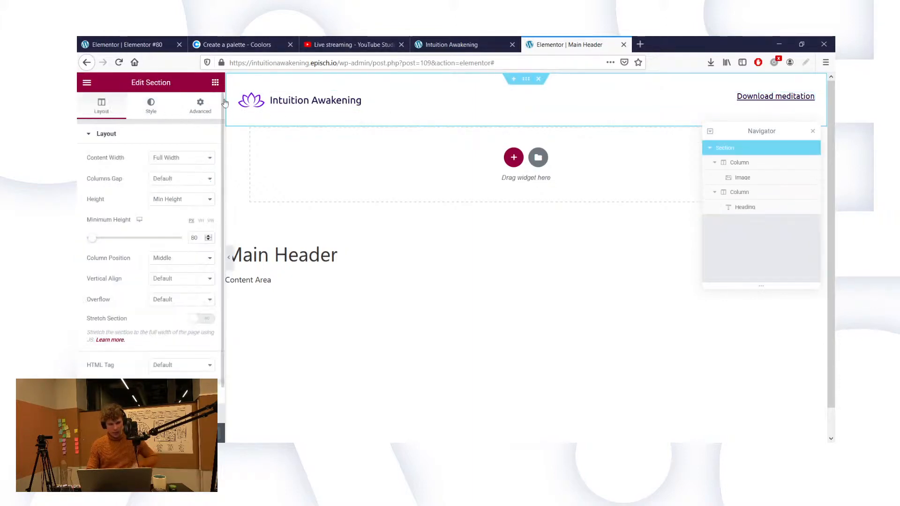
{"action": "left_click", "coordinate": [210, 110]}
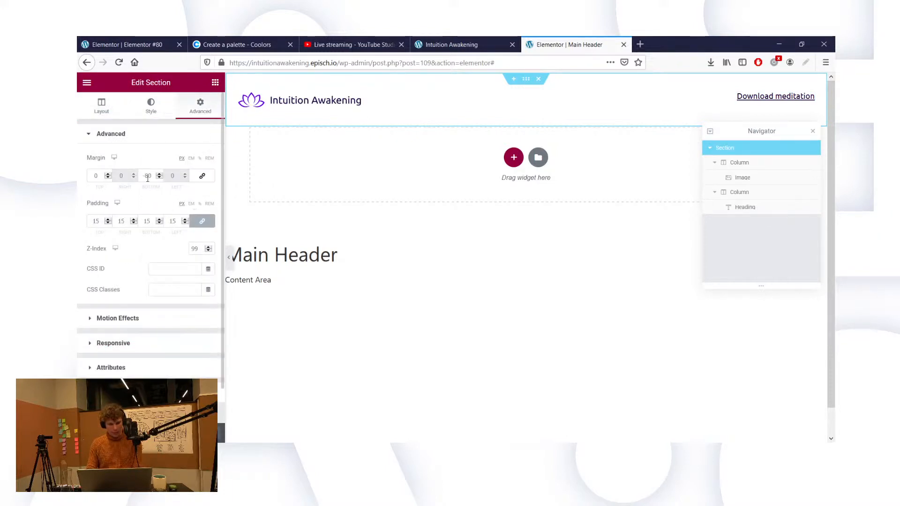
{"action": "key", "text": "BackSpace"}
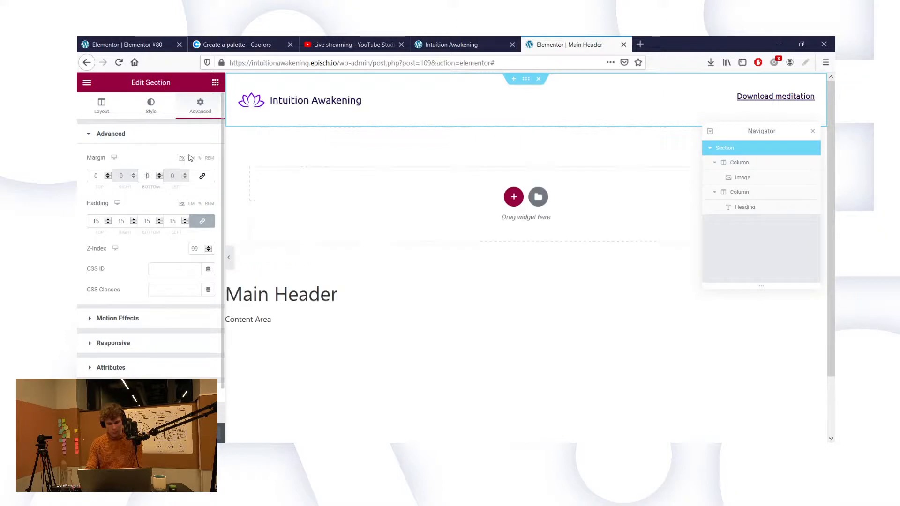
{"action": "type", "text": "1"}
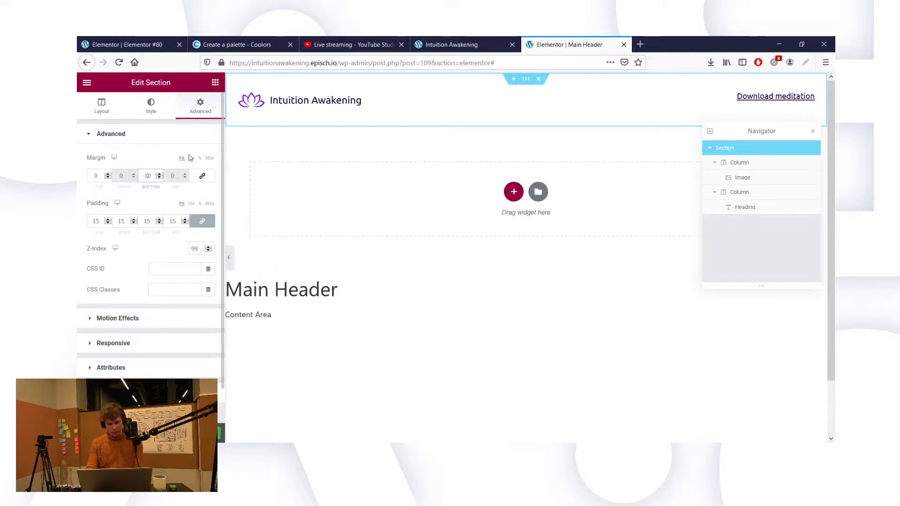
{"action": "type", "text": "2"}
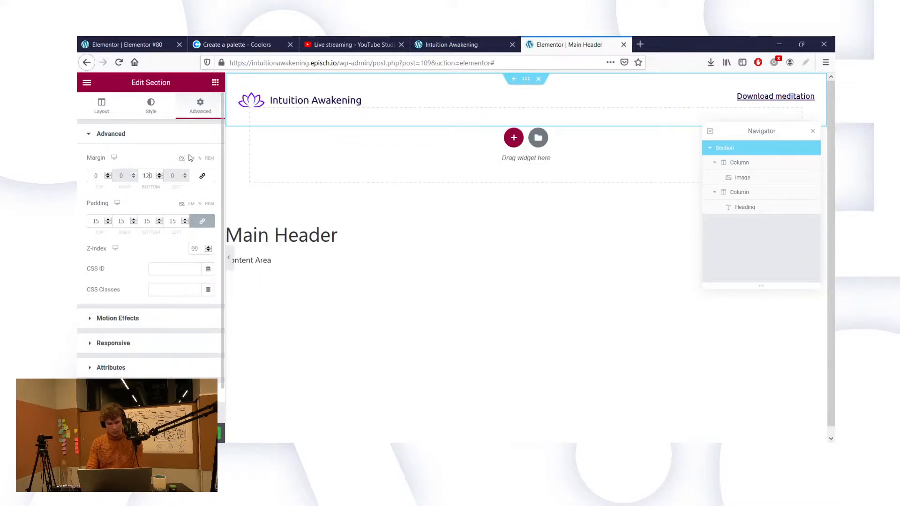
{"action": "key", "text": "BackSpace"}
{"action": "type", "text": "1"}
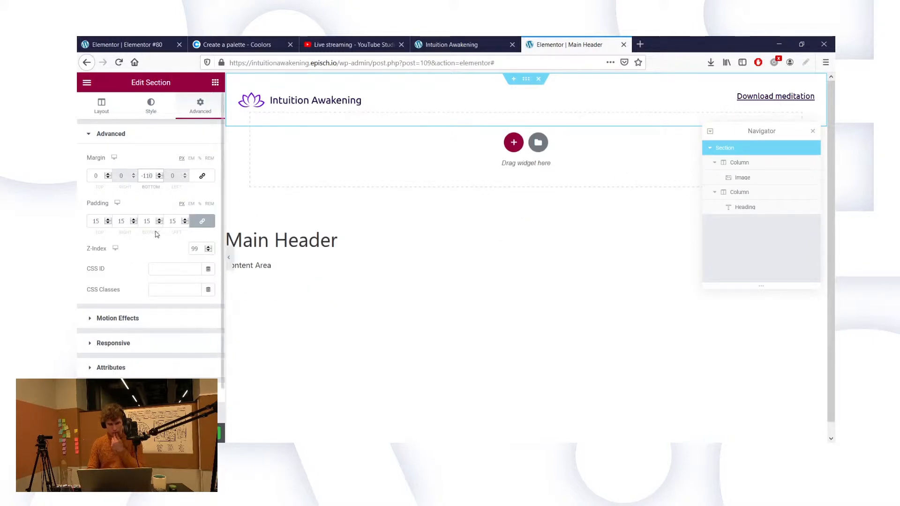
{"action": "left_click", "coordinate": [194, 433]}
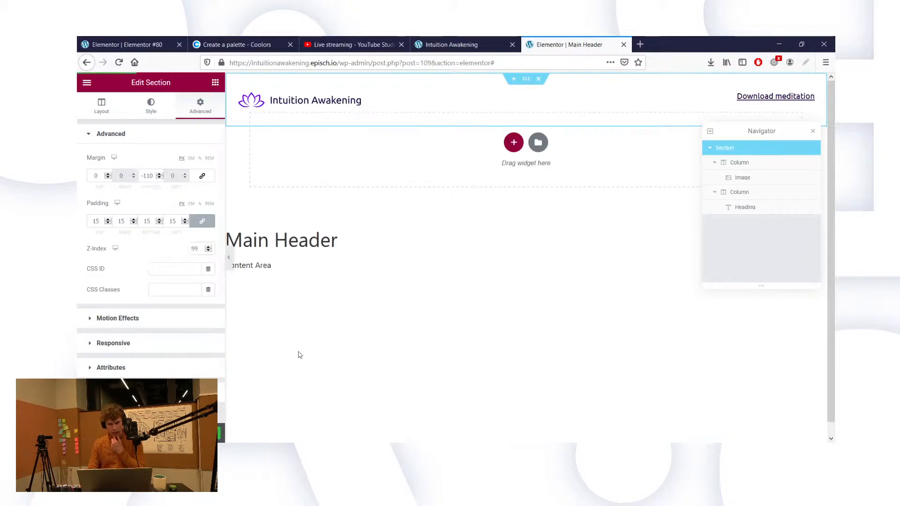
{"action": "left_click", "coordinate": [441, 45]}
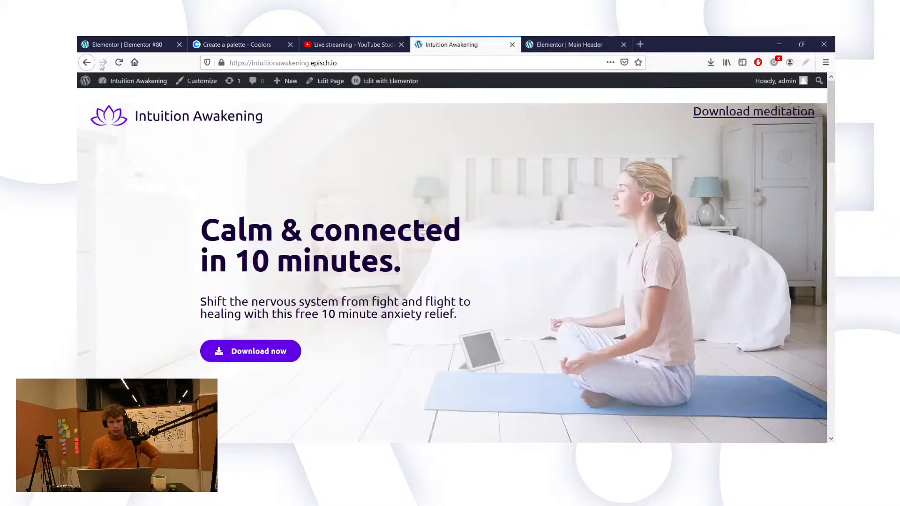
Step: Reload the live page to check the smaller header logo and link, then go back to the Elementor editor
{"action": "left_click", "coordinate": [119, 63]}
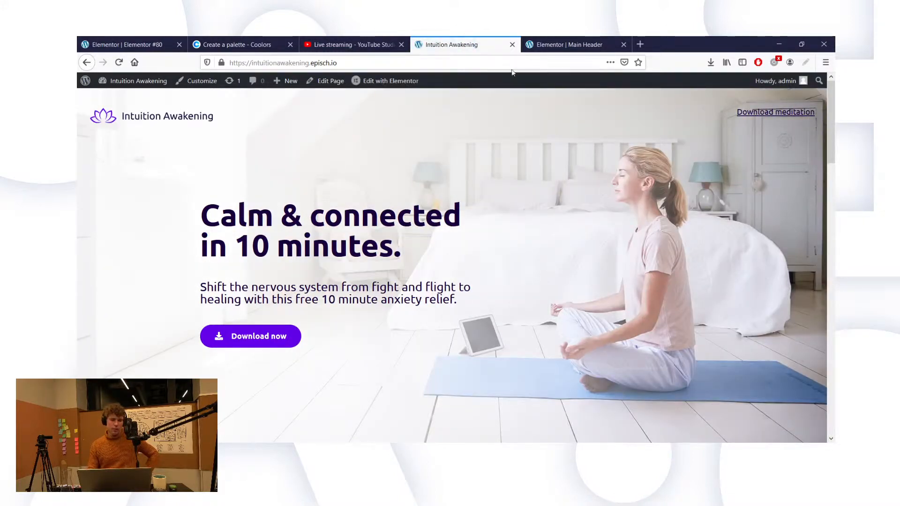
{"action": "left_click", "coordinate": [141, 44]}
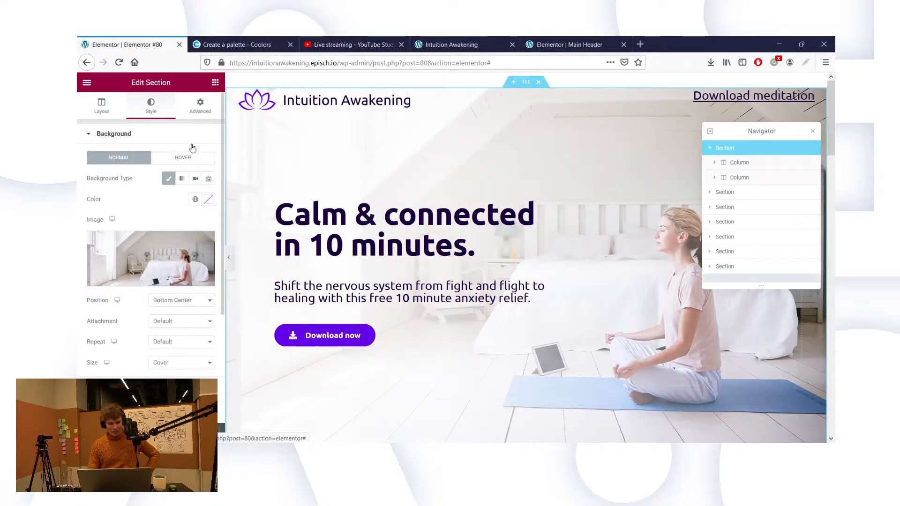
Step: Set the hero section's margins and padding to 0 with 100 px top padding, then show the live tab
{"action": "left_click", "coordinate": [200, 108]}
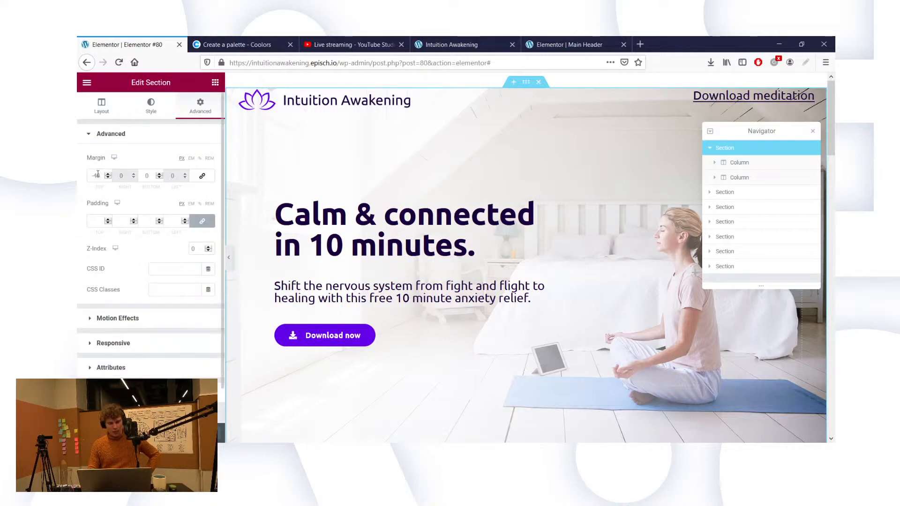
{"action": "type", "text": "0"}
{"action": "left_click", "coordinate": [174, 221]}
{"action": "type", "text": "0"}
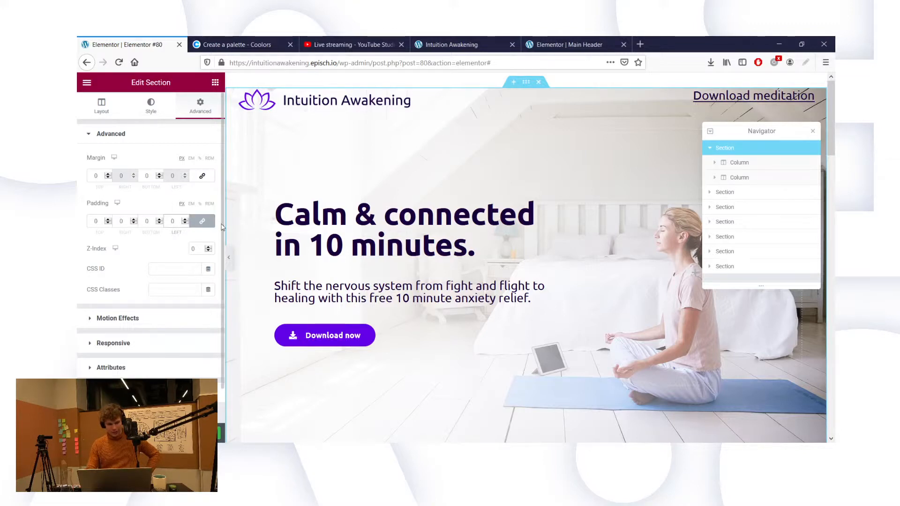
{"action": "left_click", "coordinate": [95, 222]}
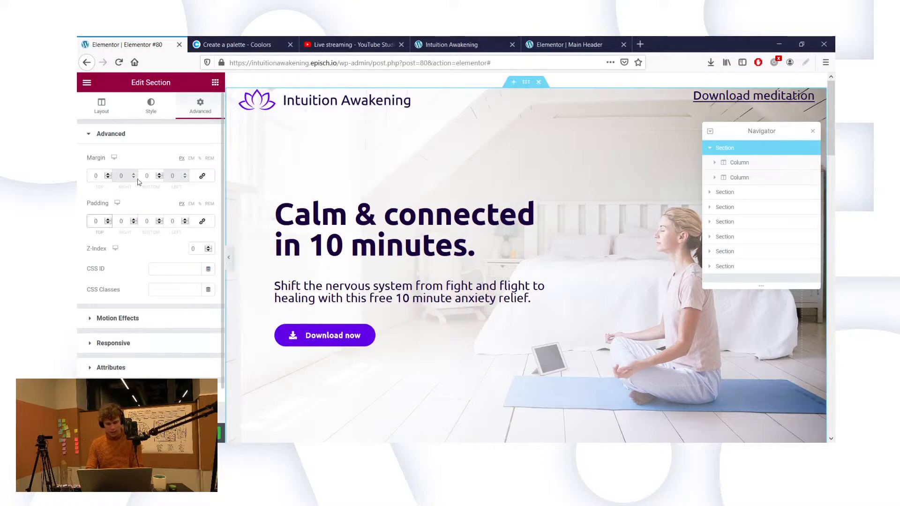
{"action": "type", "text": "100"}
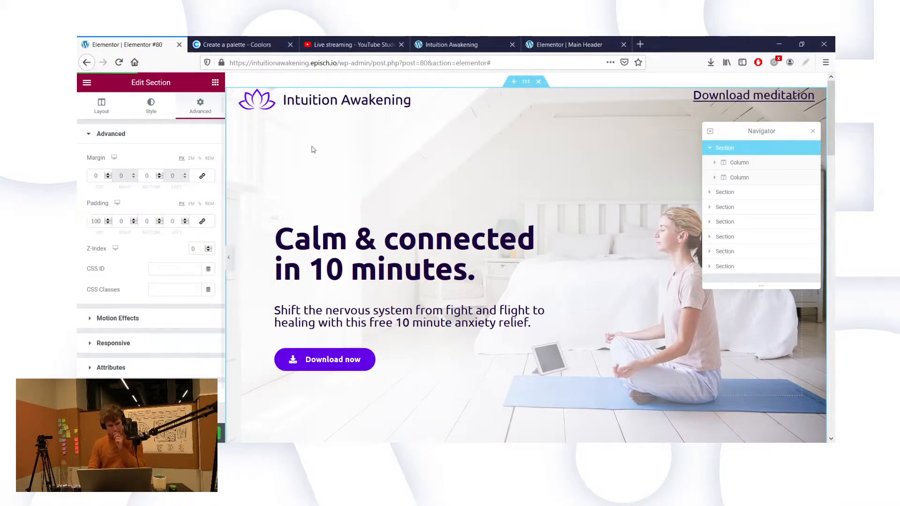
{"action": "left_click", "coordinate": [500, 45]}
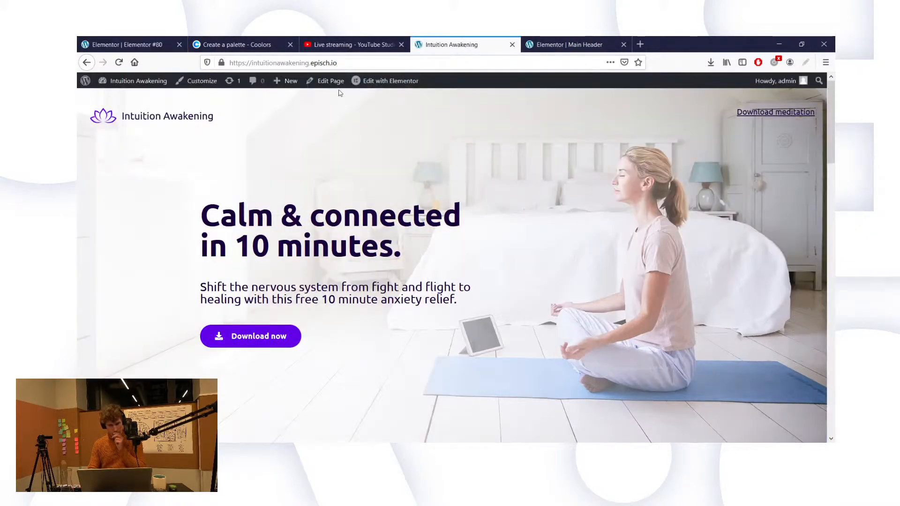
Step: Reload the live page, log out, and return to the public Intuition Awakening page
{"action": "left_click", "coordinate": [118, 62]}
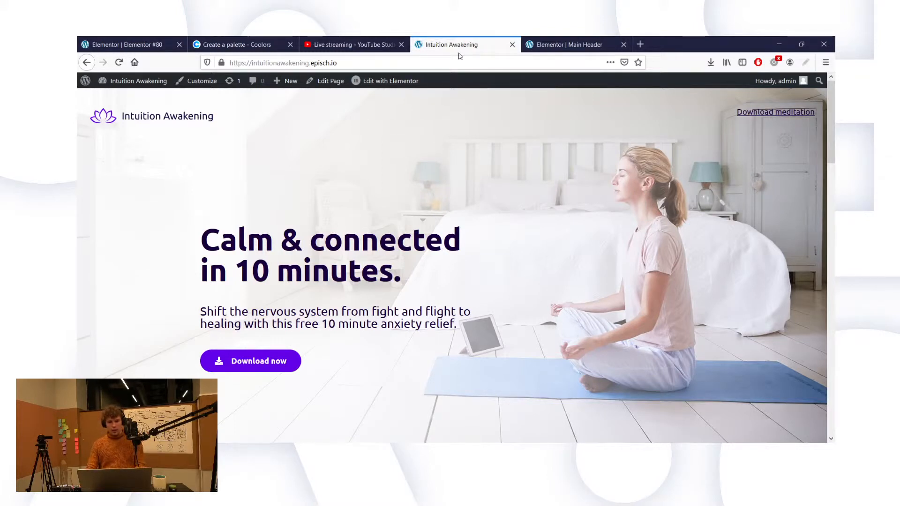
{"action": "mouse_move", "coordinate": [777, 81]}
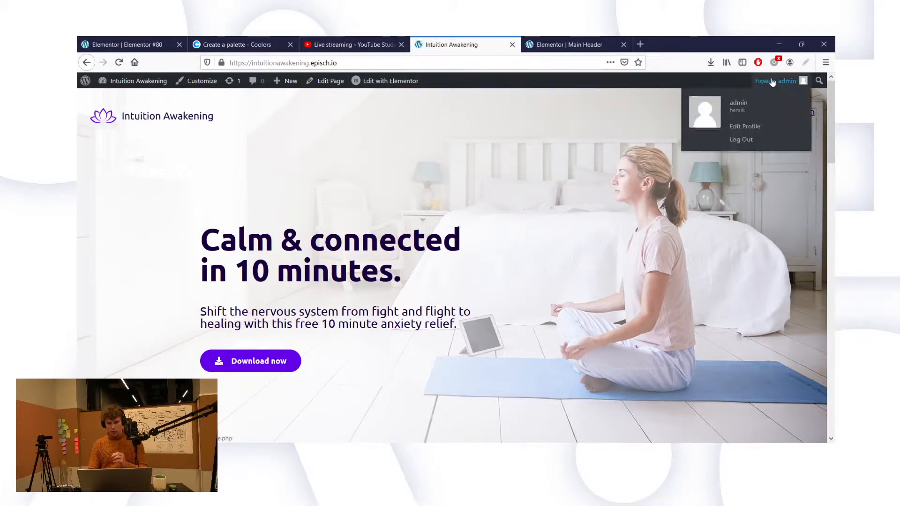
{"action": "left_click", "coordinate": [741, 139]}
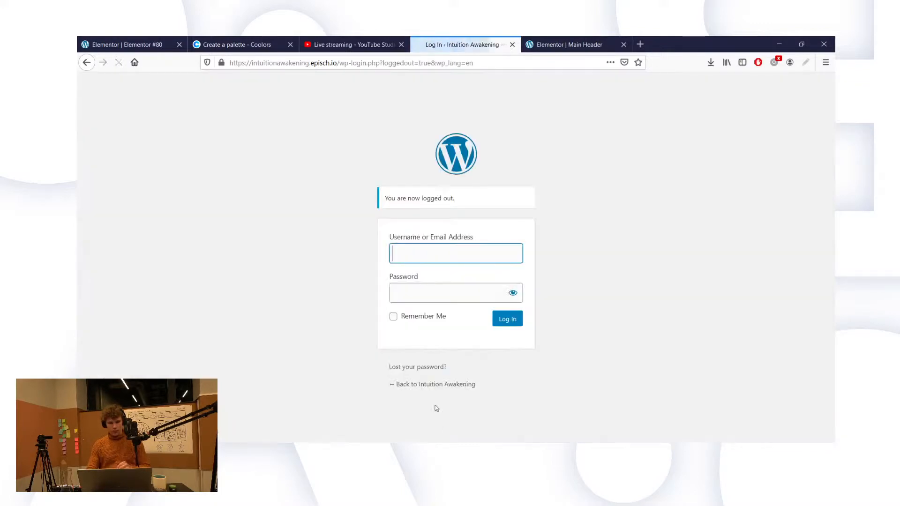
{"action": "left_click", "coordinate": [429, 387]}
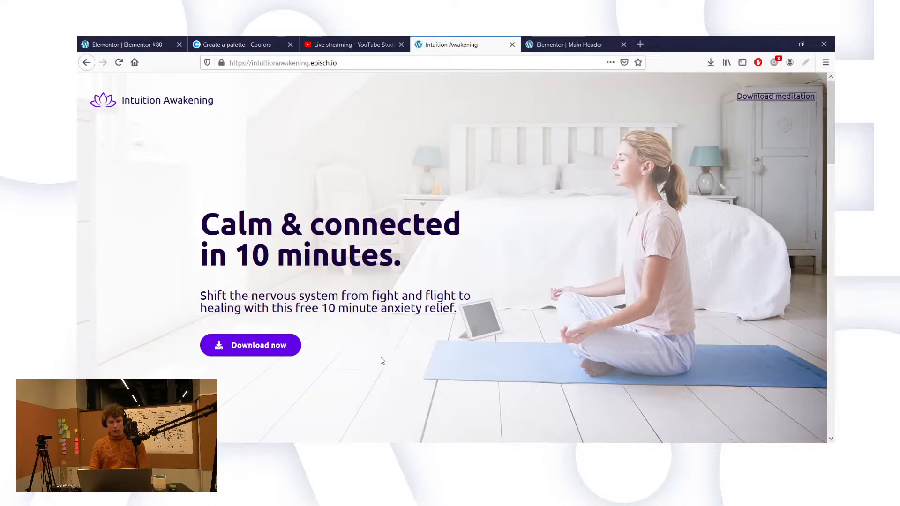
Step: Scroll down the landing page from the meditation hero to the 'Download my free meditation' section
{"action": "scroll", "coordinate": [383, 360], "scroll_direction": "down", "scroll_amount": 2}
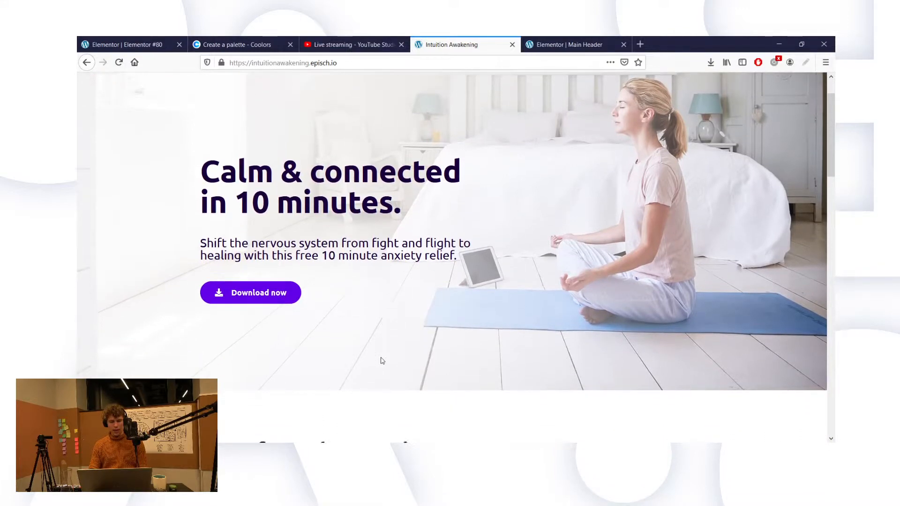
{"action": "scroll", "coordinate": [382, 360], "scroll_direction": "down", "scroll_amount": 5}
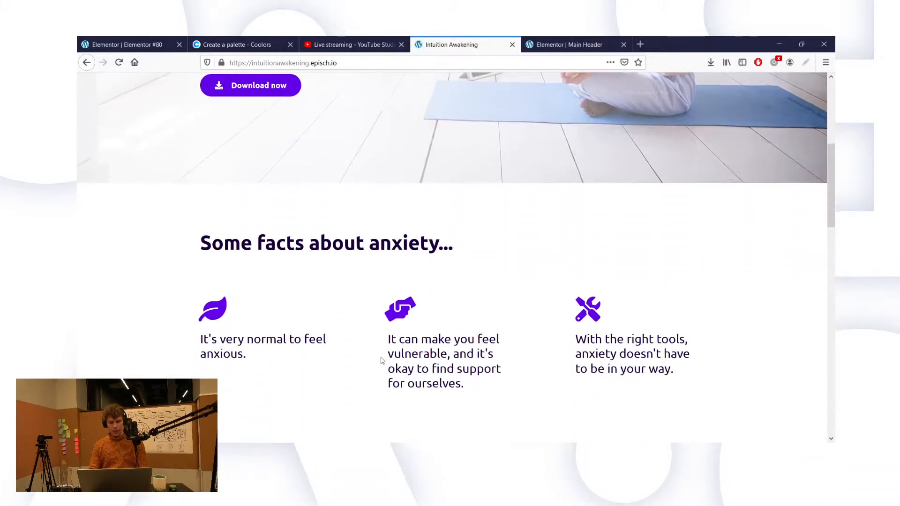
{"action": "scroll", "coordinate": [382, 361], "scroll_direction": "down", "scroll_amount": 3}
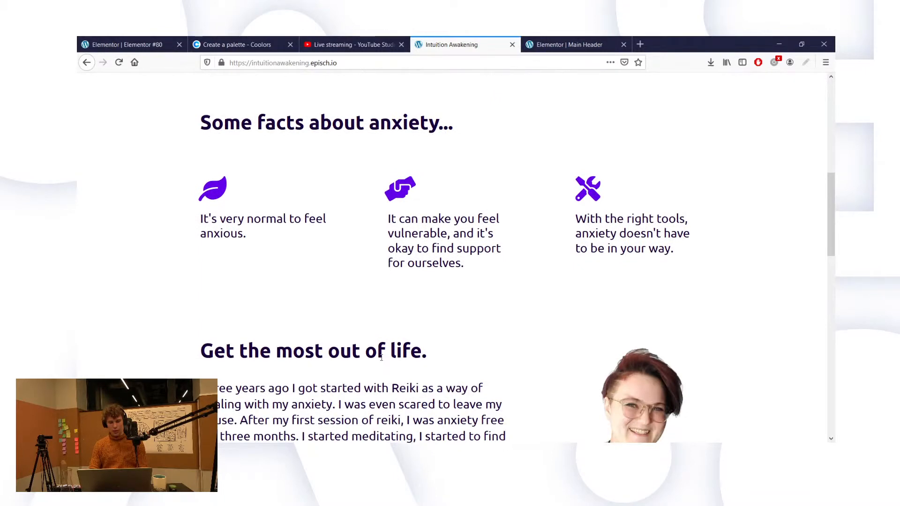
{"action": "scroll", "coordinate": [381, 358], "scroll_direction": "down", "scroll_amount": 1}
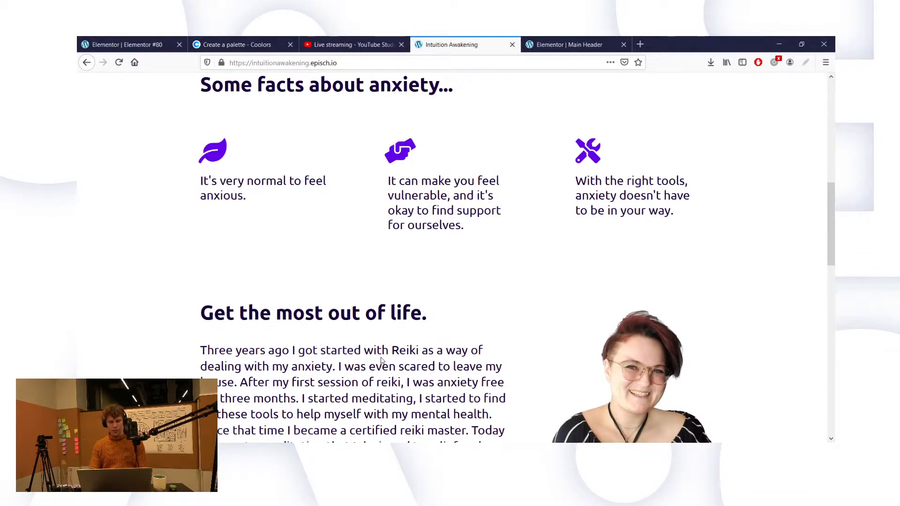
{"action": "scroll", "coordinate": [382, 360], "scroll_direction": "down", "scroll_amount": 2}
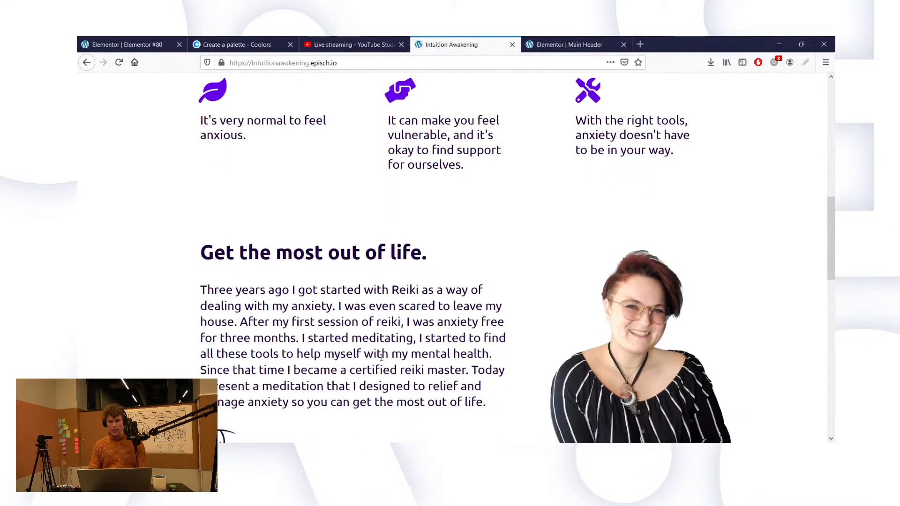
{"action": "scroll", "coordinate": [381, 360], "scroll_direction": "down", "scroll_amount": 3}
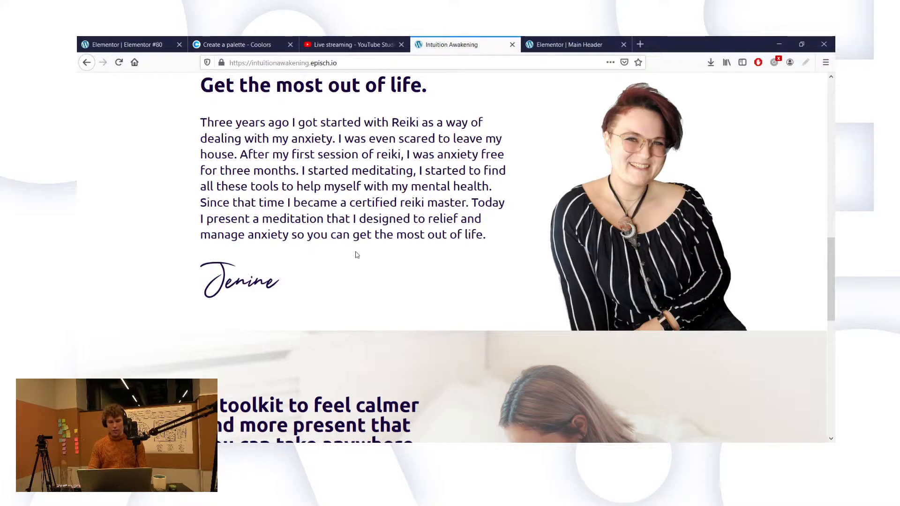
{"action": "scroll", "coordinate": [397, 214], "scroll_direction": "down", "scroll_amount": 1}
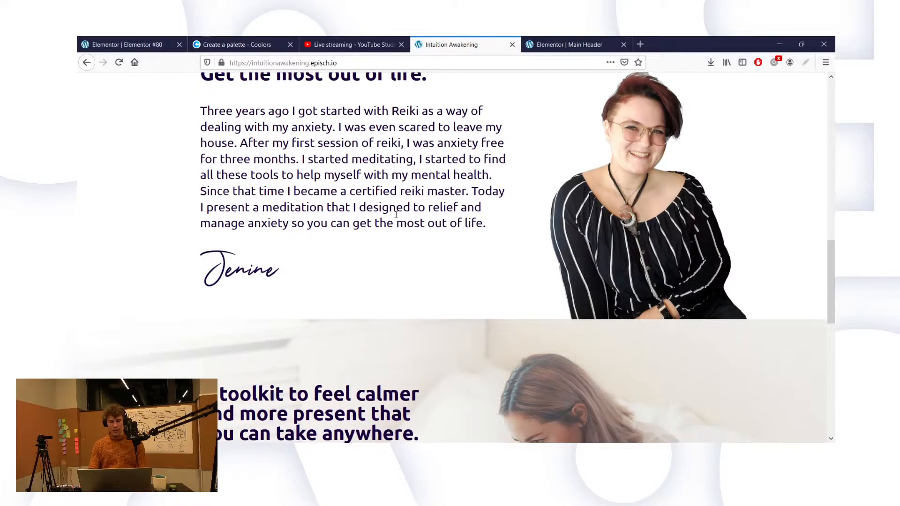
{"action": "scroll", "coordinate": [396, 215], "scroll_direction": "down", "scroll_amount": 5}
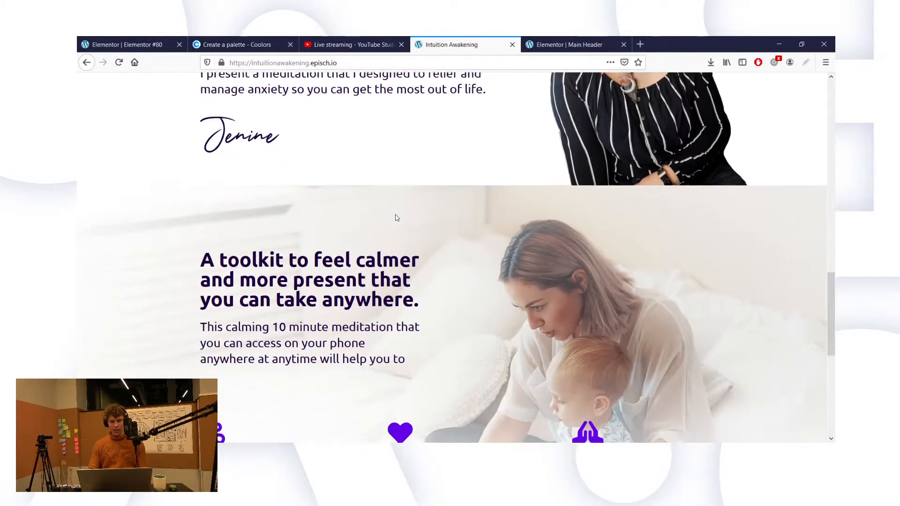
{"action": "scroll", "coordinate": [396, 214], "scroll_direction": "down", "scroll_amount": 1}
{"action": "scroll", "coordinate": [396, 215], "scroll_direction": "down", "scroll_amount": 1}
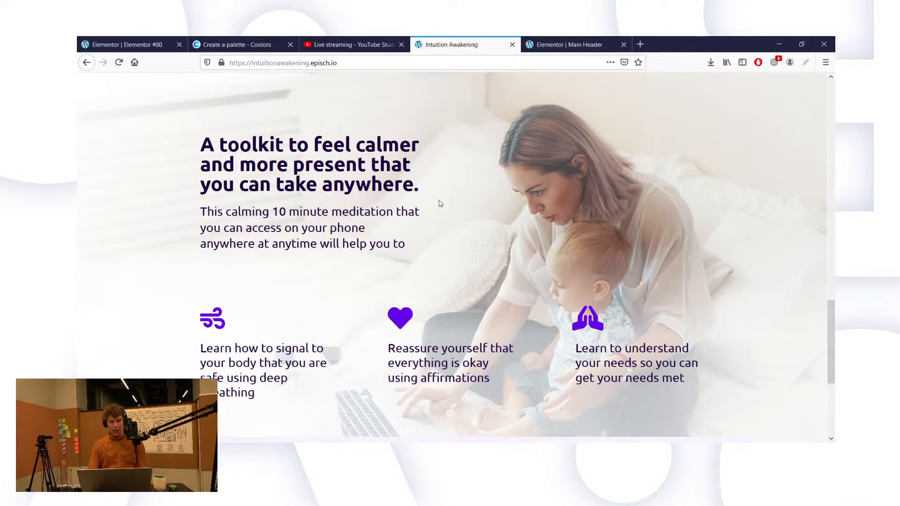
{"action": "scroll", "coordinate": [434, 218], "scroll_direction": "down", "scroll_amount": 1}
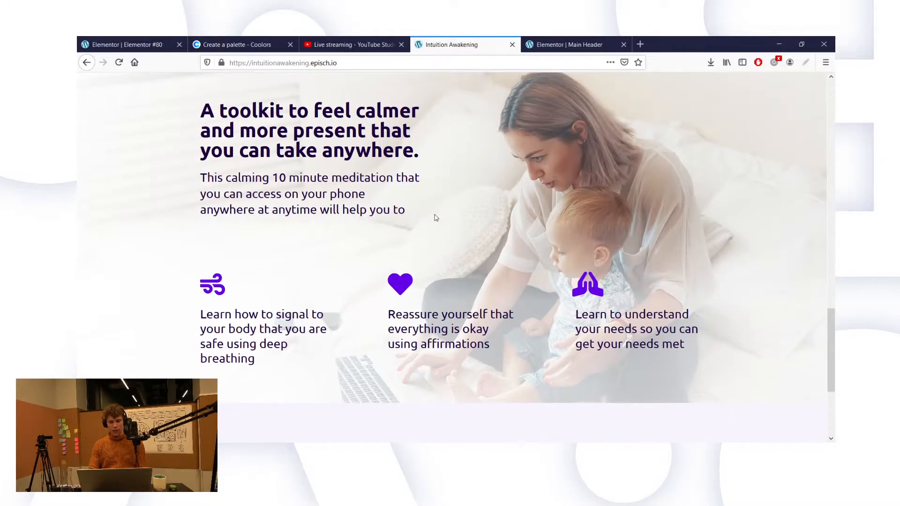
{"action": "scroll", "coordinate": [435, 217], "scroll_direction": "down", "scroll_amount": 1}
{"action": "scroll", "coordinate": [435, 217], "scroll_direction": "down", "scroll_amount": 1}
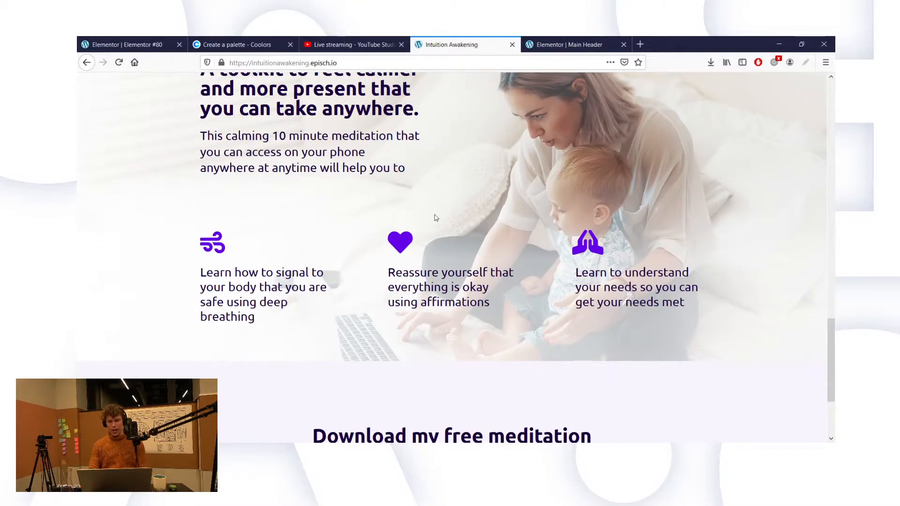
{"action": "scroll", "coordinate": [435, 217], "scroll_direction": "down", "scroll_amount": 5}
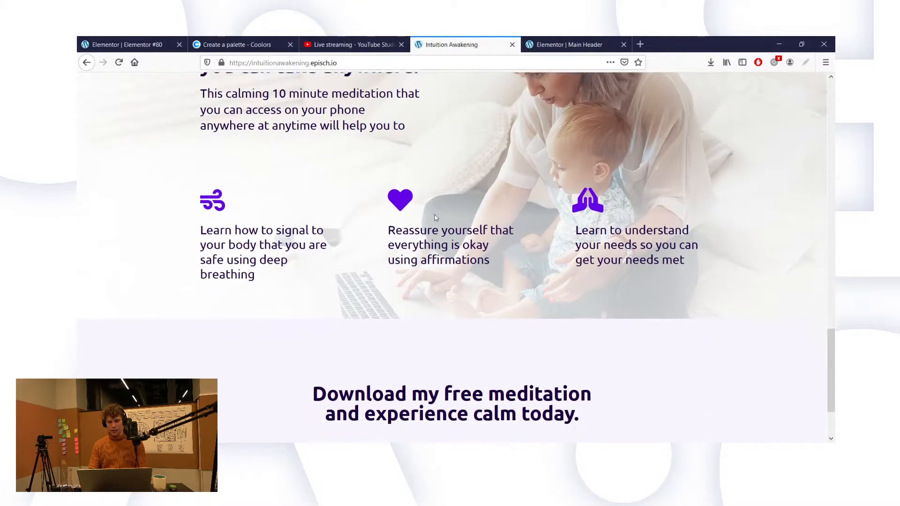
{"action": "scroll", "coordinate": [435, 217], "scroll_direction": "down", "scroll_amount": 1}
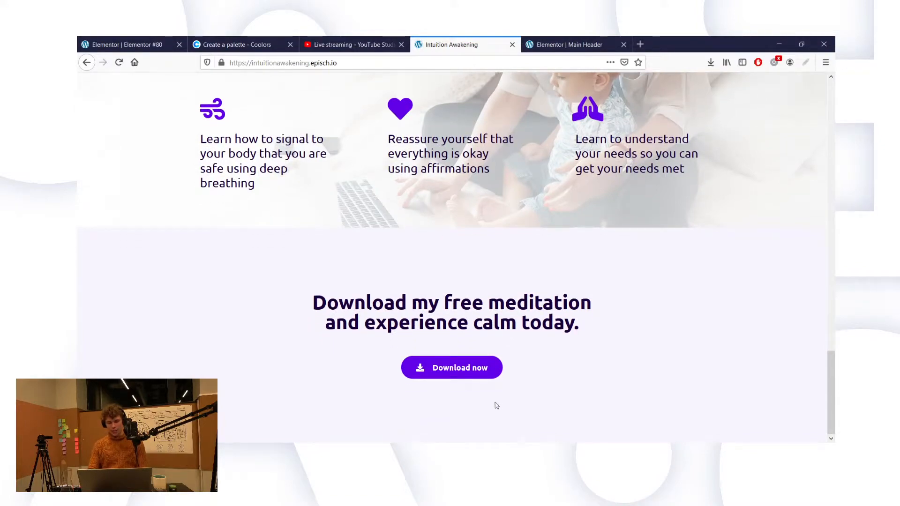
{"action": "scroll", "coordinate": [565, 259], "scroll_direction": "up", "scroll_amount": 7}
{"action": "scroll", "coordinate": [564, 259], "scroll_direction": "up", "scroll_amount": 15}
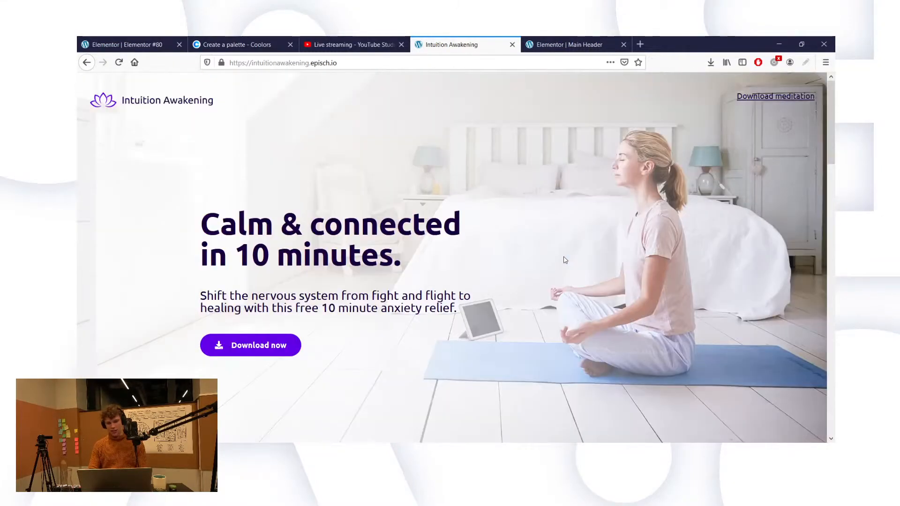
{"action": "scroll", "coordinate": [566, 260], "scroll_direction": "down", "scroll_amount": 18}
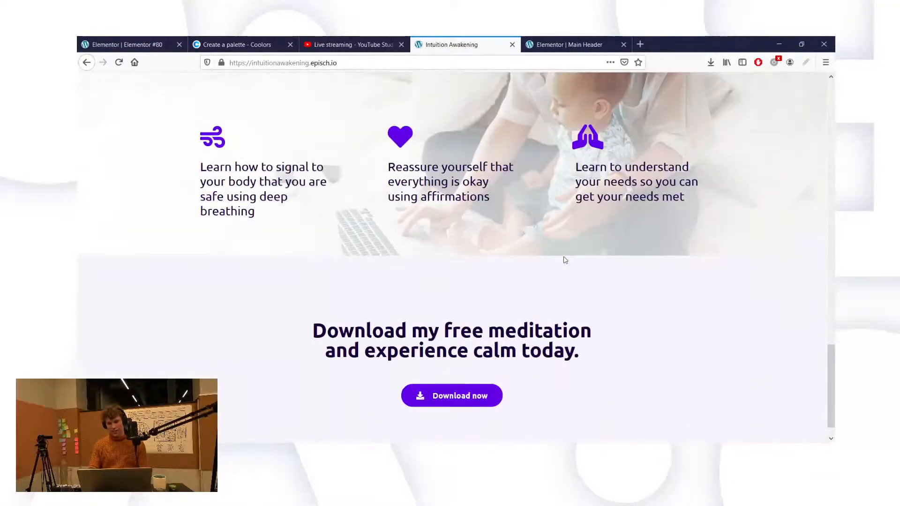
{"action": "scroll", "coordinate": [565, 260], "scroll_direction": "up", "scroll_amount": 18}
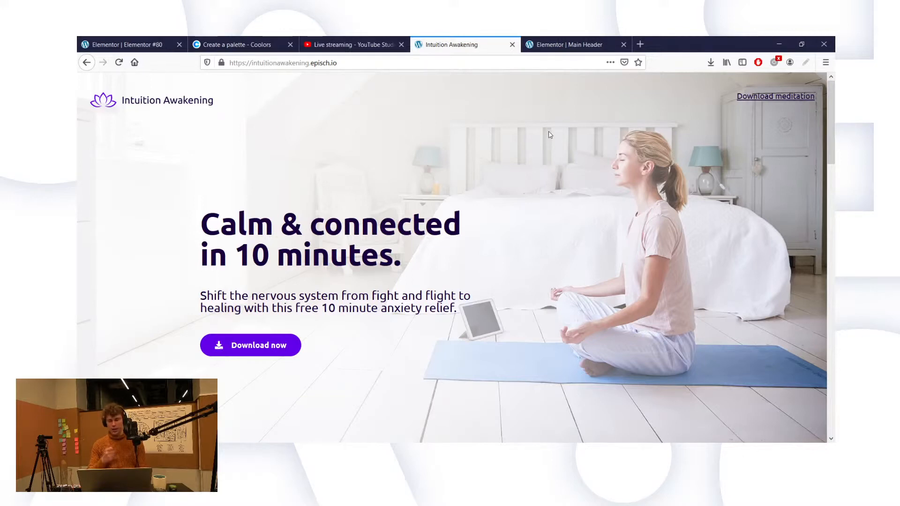
{"action": "scroll", "coordinate": [542, 218], "scroll_direction": "down", "scroll_amount": 10}
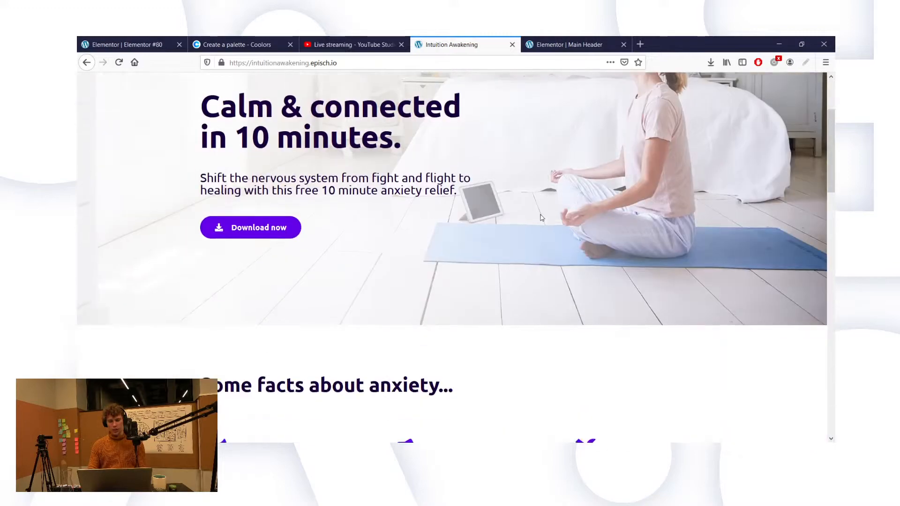
{"action": "scroll", "coordinate": [542, 218], "scroll_direction": "down", "scroll_amount": 12}
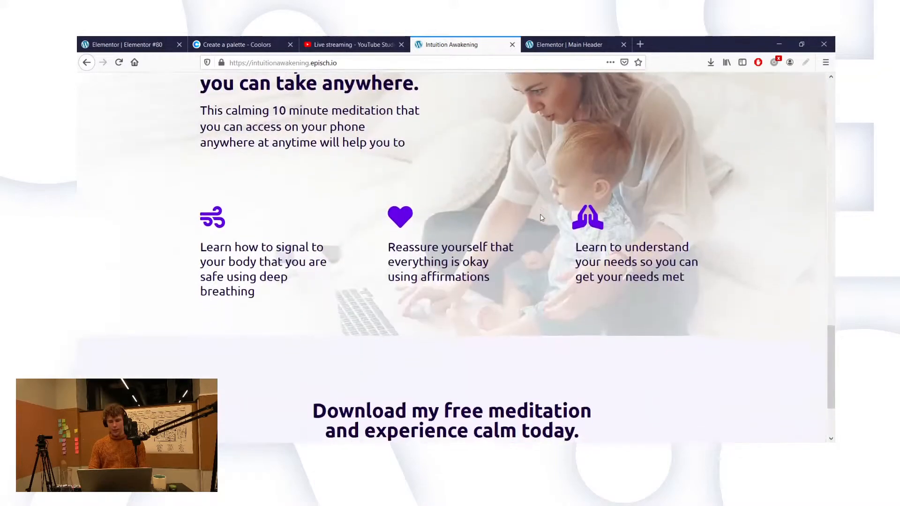
Step: Test the bottom Download now link, then open drawmate.co in a new tab
{"action": "left_click", "coordinate": [462, 367]}
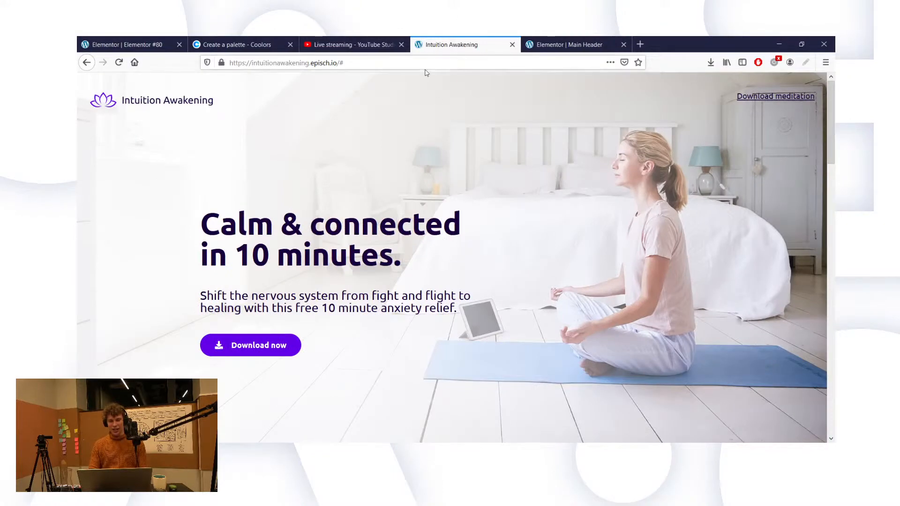
{"action": "left_click", "coordinate": [645, 49]}
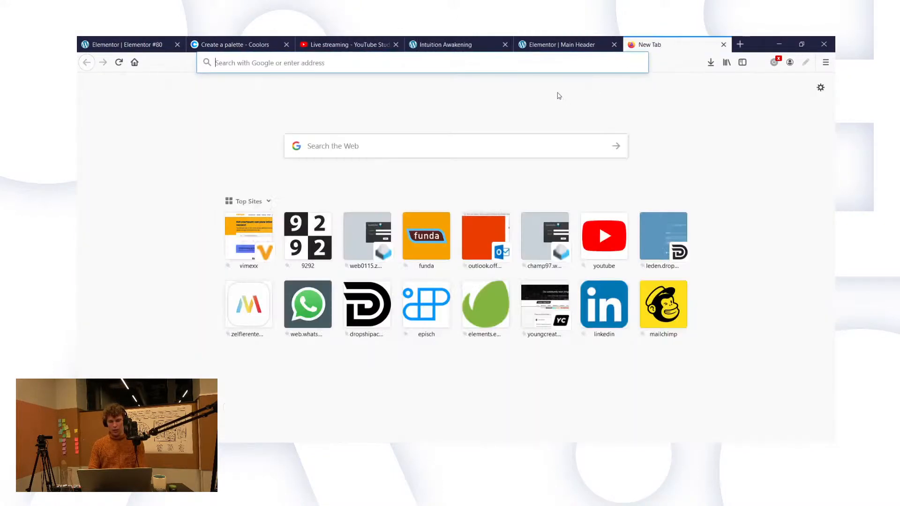
{"action": "type", "text": "drawmate.co/"}
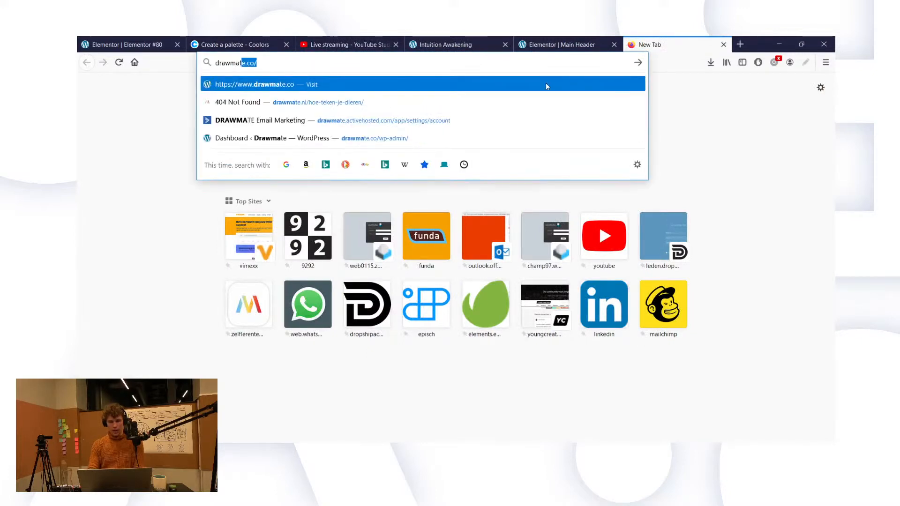
{"action": "key", "text": "Return"}
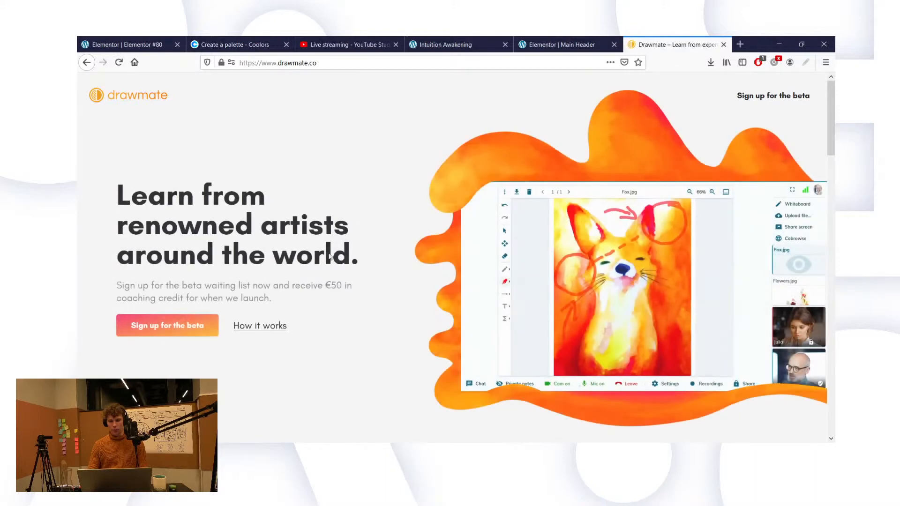
Step: Sign up for the Drawmate beta with a name, e-mail and privacy agreement, then close the popup
{"action": "left_click", "coordinate": [155, 328]}
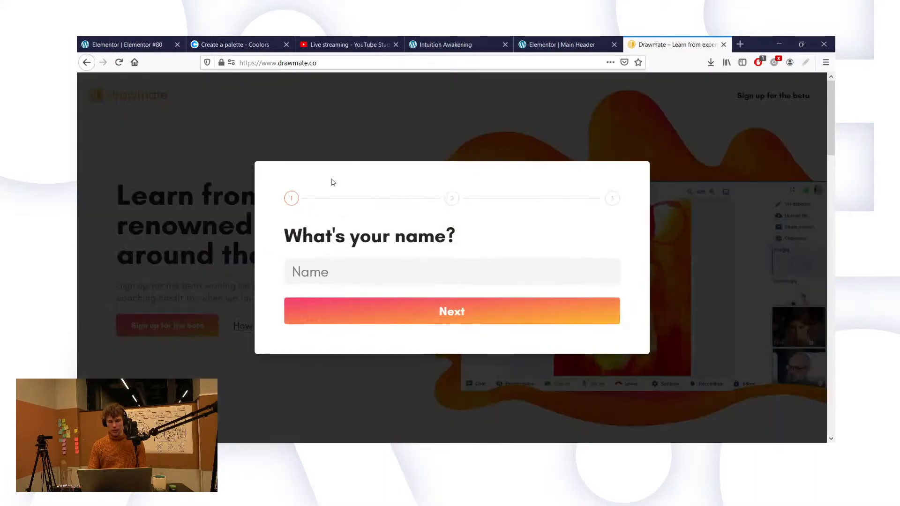
{"action": "left_click", "coordinate": [357, 272]}
{"action": "type", "text": "Griffin"}
{"action": "key", "text": "Return"}
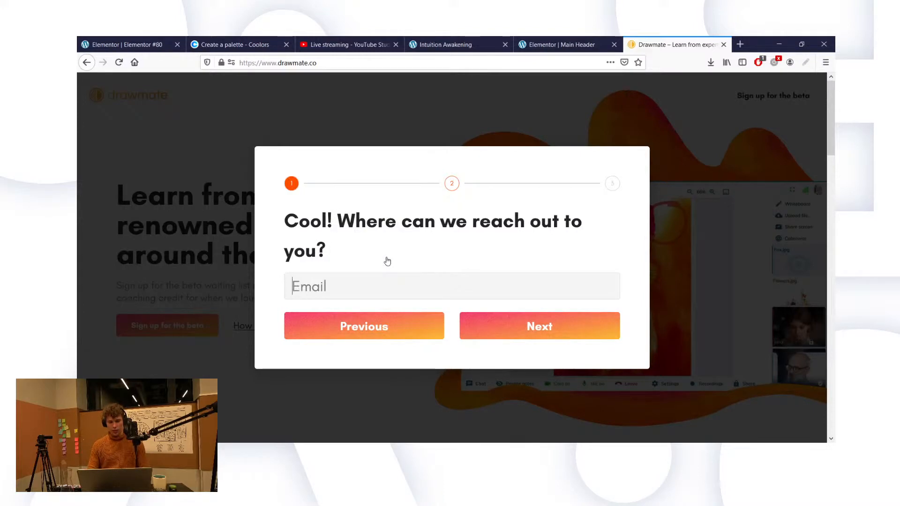
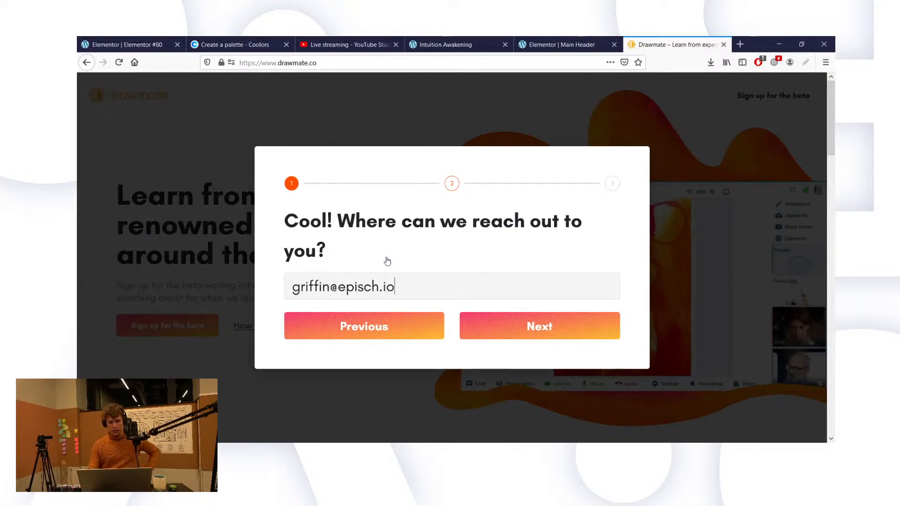
{"action": "key", "text": "Return"}
{"action": "left_click", "coordinate": [288, 263]}
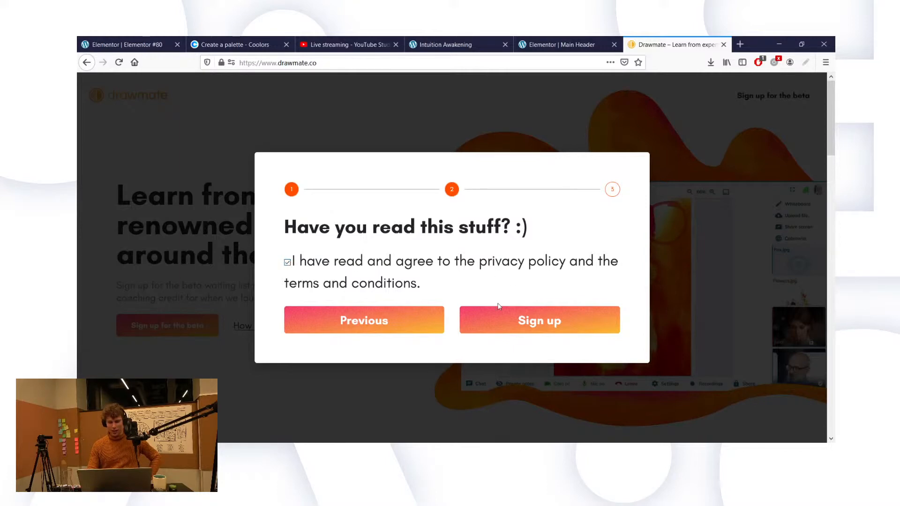
{"action": "left_click", "coordinate": [499, 318]}
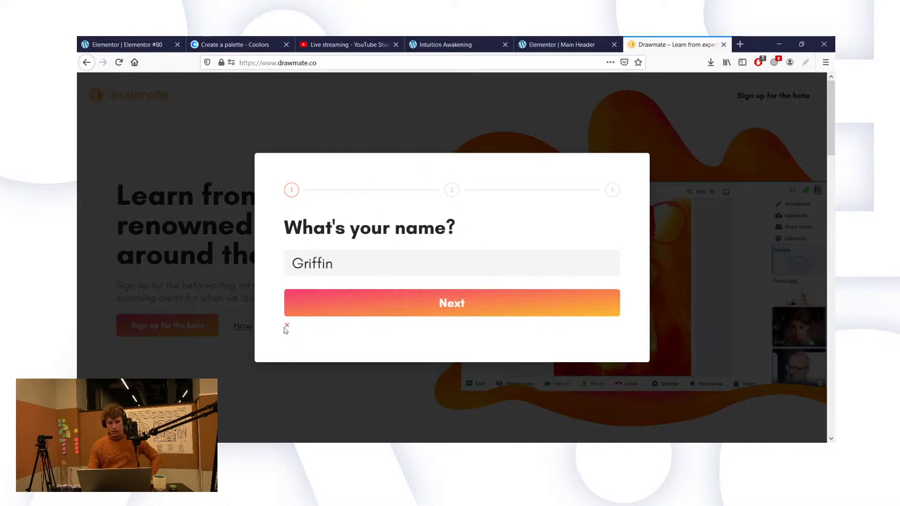
{"action": "left_click", "coordinate": [480, 107]}
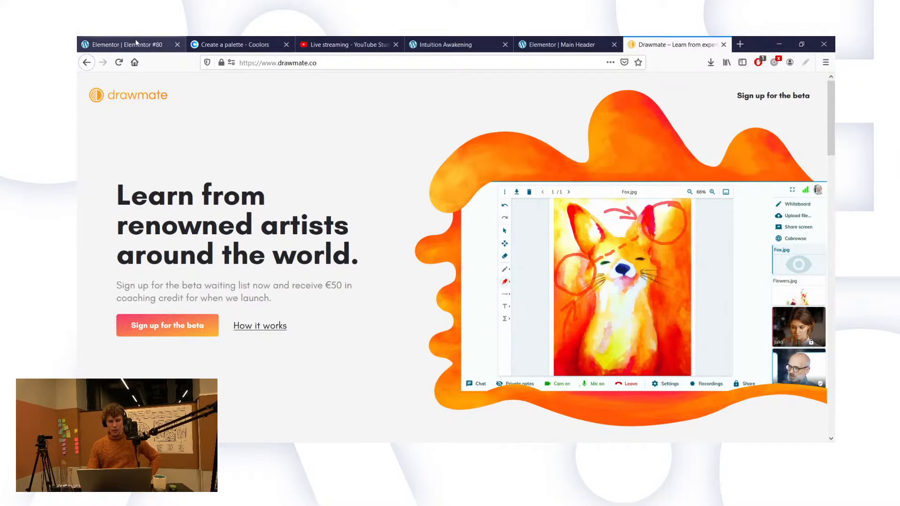
Step: Reopen the Drawmate 'Sign up for the beta' popup, close it via the overlay, and return to Intuition Awakening
{"action": "left_click", "coordinate": [468, 48]}
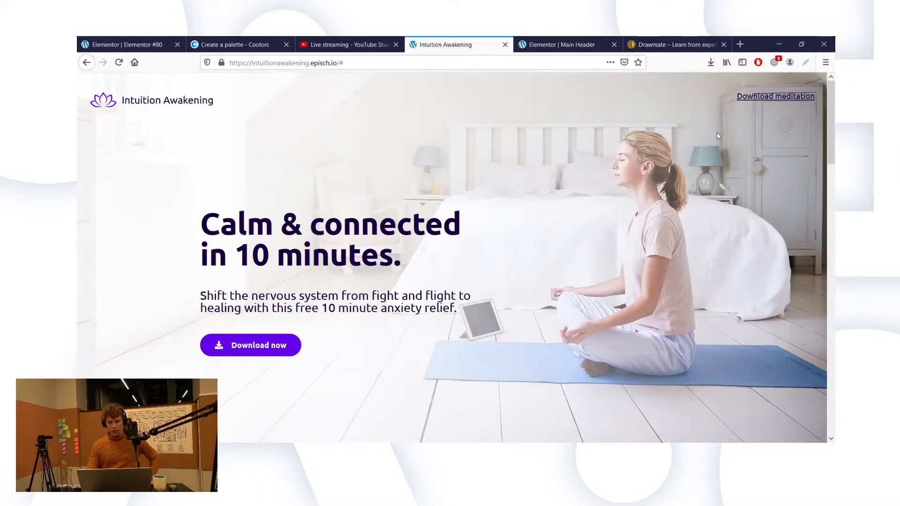
{"action": "left_click", "coordinate": [690, 41]}
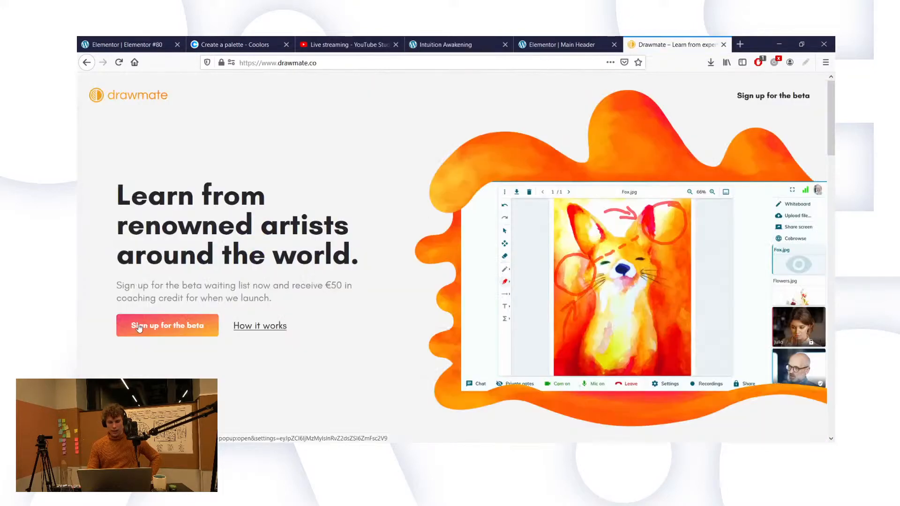
{"action": "left_click", "coordinate": [168, 325]}
{"action": "left_click", "coordinate": [398, 128]}
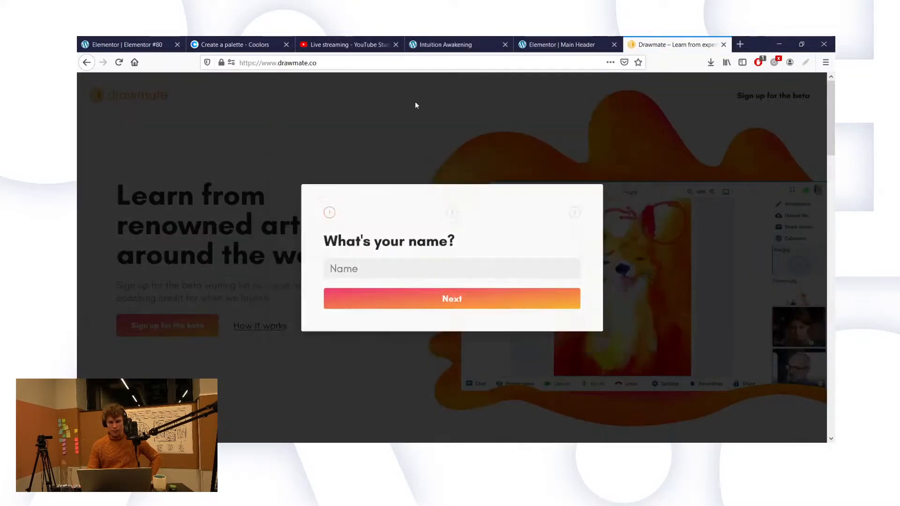
{"action": "left_click", "coordinate": [443, 44]}
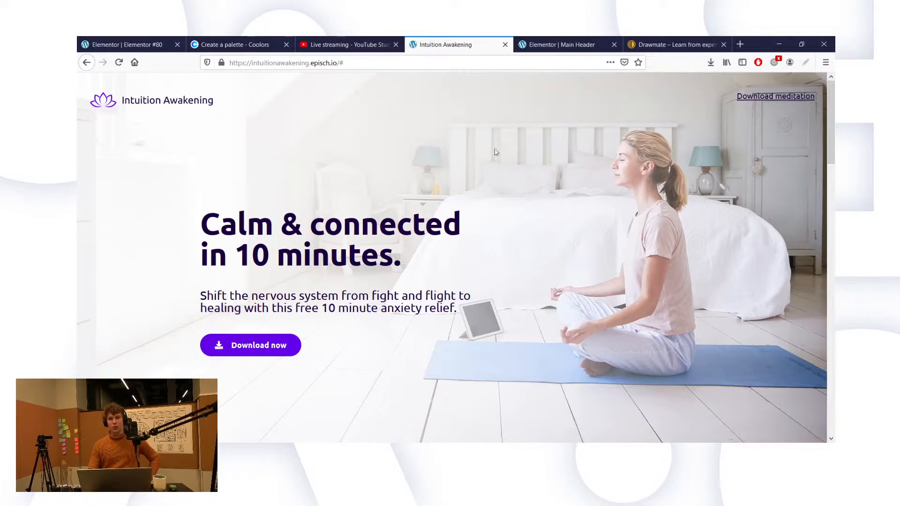
{"action": "left_click", "coordinate": [462, 282]}
{"action": "scroll", "coordinate": [463, 272], "scroll_direction": "down", "scroll_amount": 2}
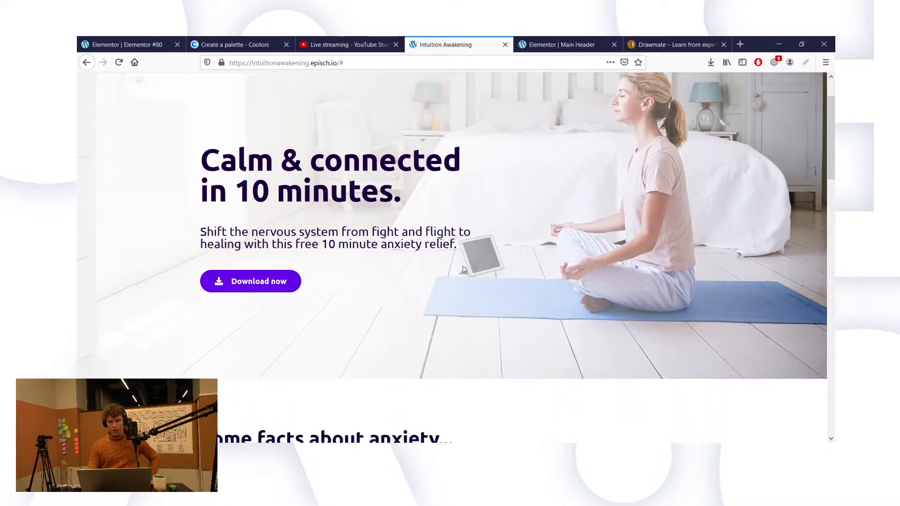
{"action": "scroll", "coordinate": [463, 269], "scroll_direction": "down", "scroll_amount": 4}
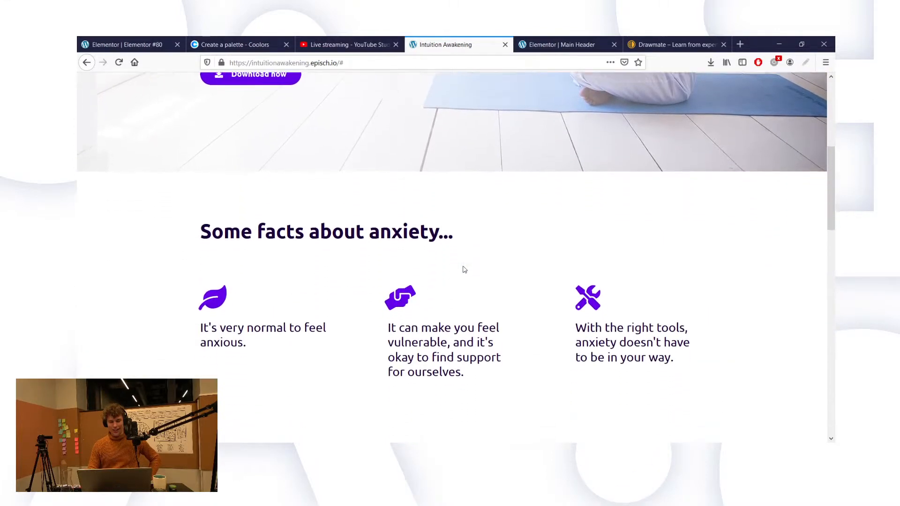
{"action": "scroll", "coordinate": [464, 270], "scroll_direction": "down", "scroll_amount": 4}
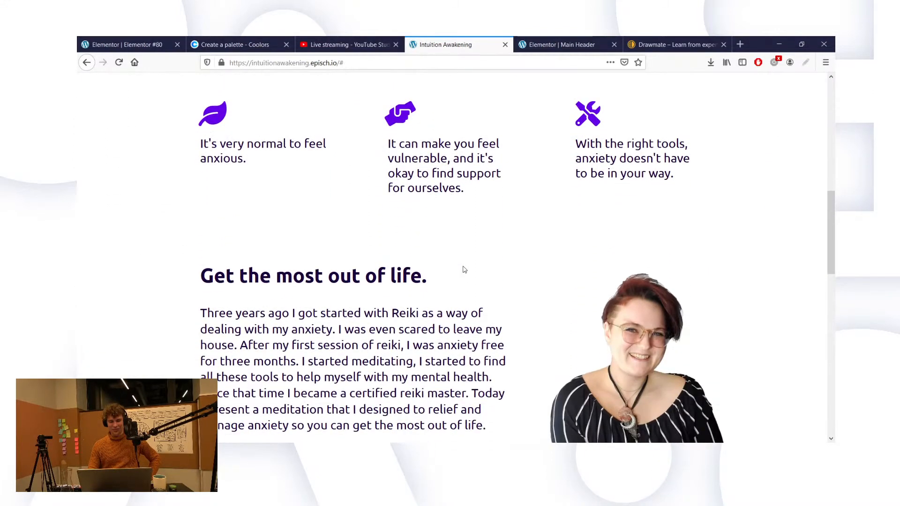
{"action": "scroll", "coordinate": [464, 269], "scroll_direction": "down", "scroll_amount": 4}
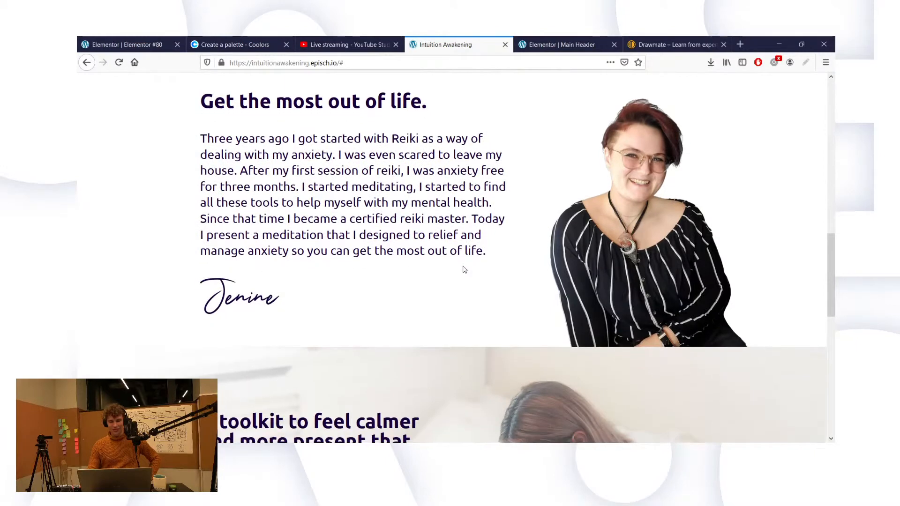
{"action": "scroll", "coordinate": [464, 270], "scroll_direction": "down", "scroll_amount": 4}
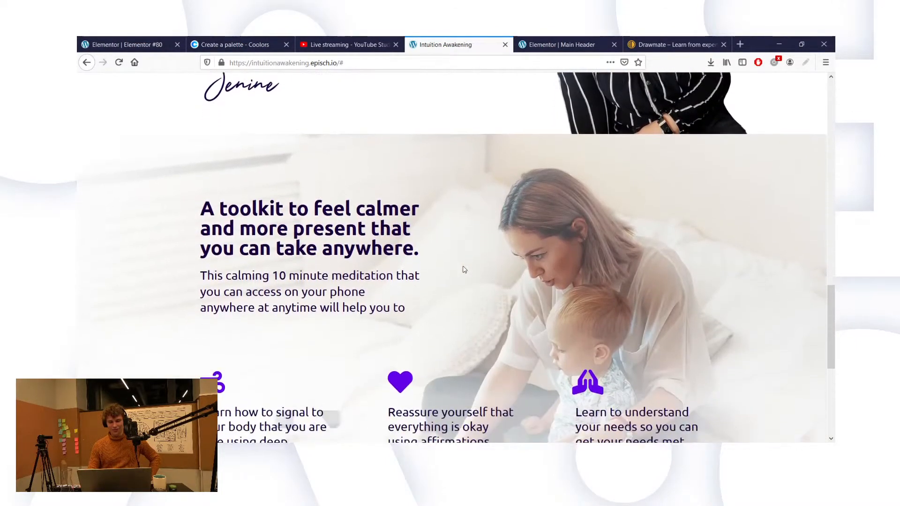
{"action": "scroll", "coordinate": [464, 270], "scroll_direction": "down", "scroll_amount": 6}
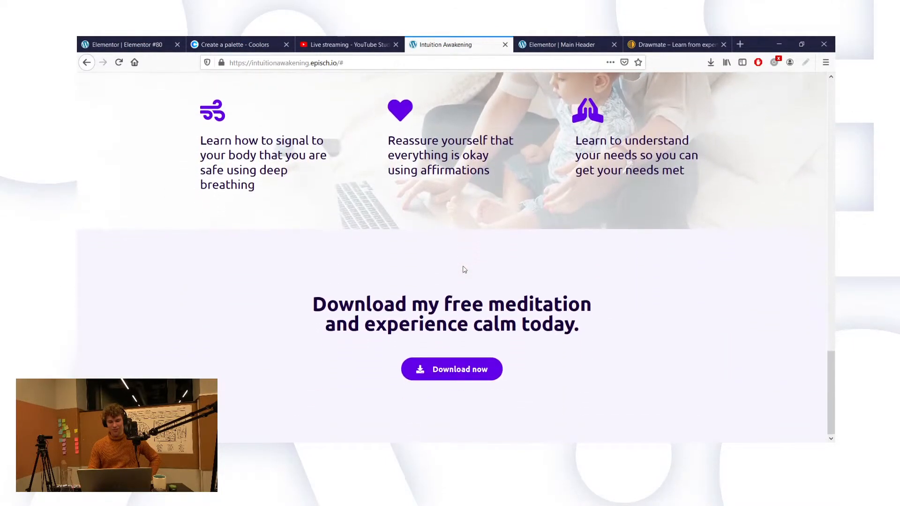
{"action": "scroll", "coordinate": [464, 269], "scroll_direction": "up", "scroll_amount": 9}
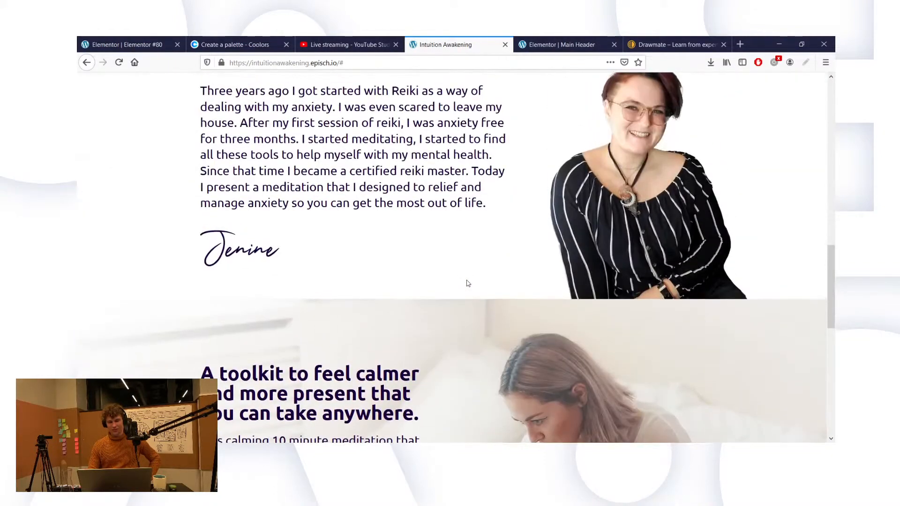
{"action": "scroll", "coordinate": [467, 282], "scroll_direction": "up", "scroll_amount": 14}
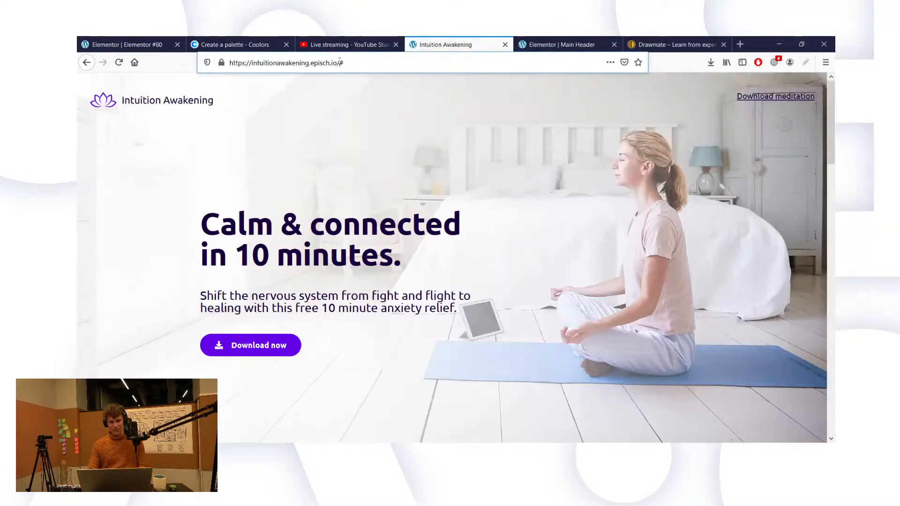
{"action": "left_click_drag", "start_coordinate": [339, 63], "coordinate": [230, 63]}
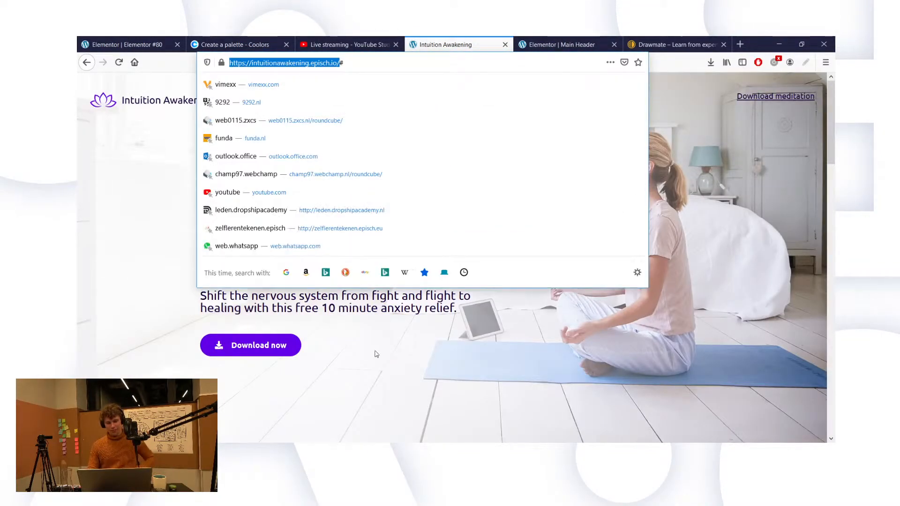
{"action": "left_click", "coordinate": [385, 379]}
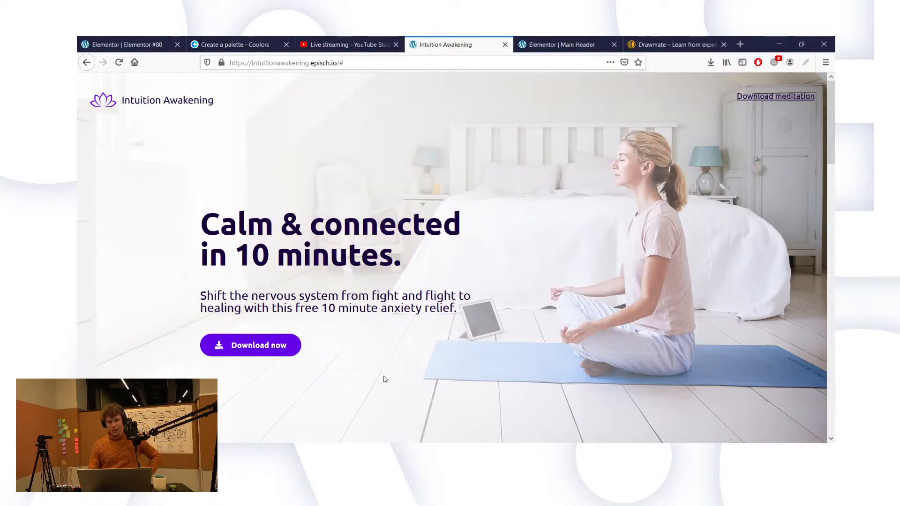